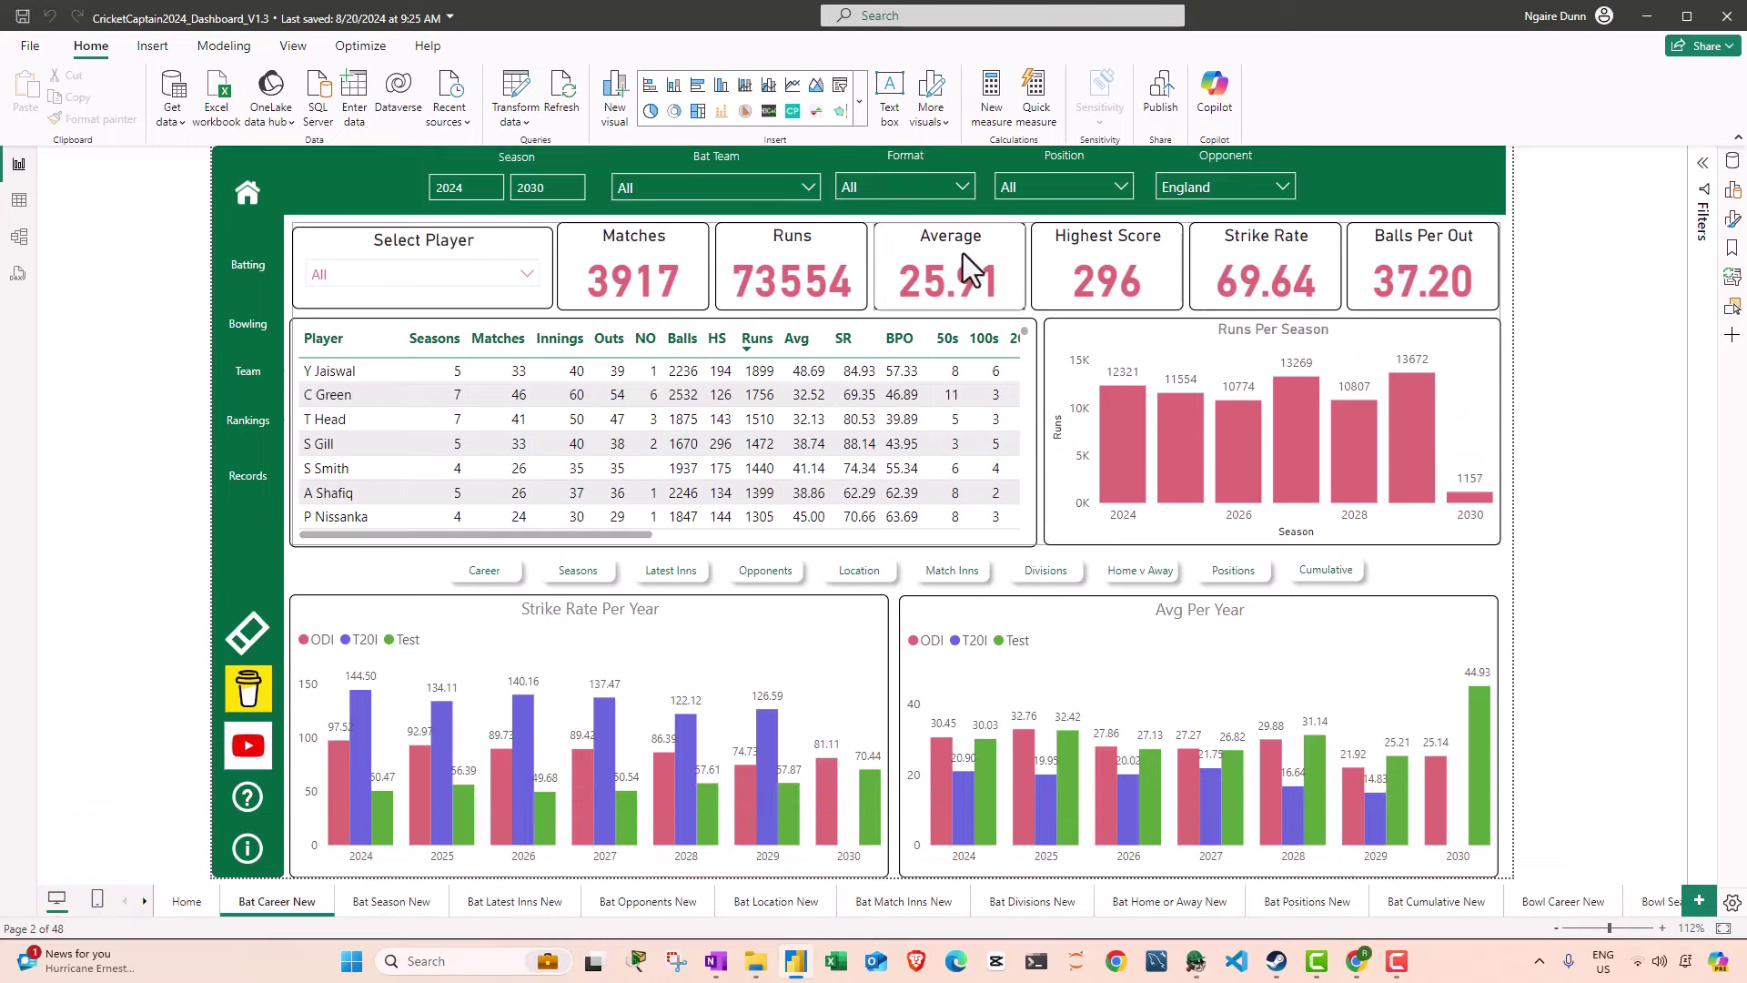
Step: Open the Batting section from the home page and reset the Opponent filter from England to All
{"action": "left_click", "coordinate": [248, 193]}
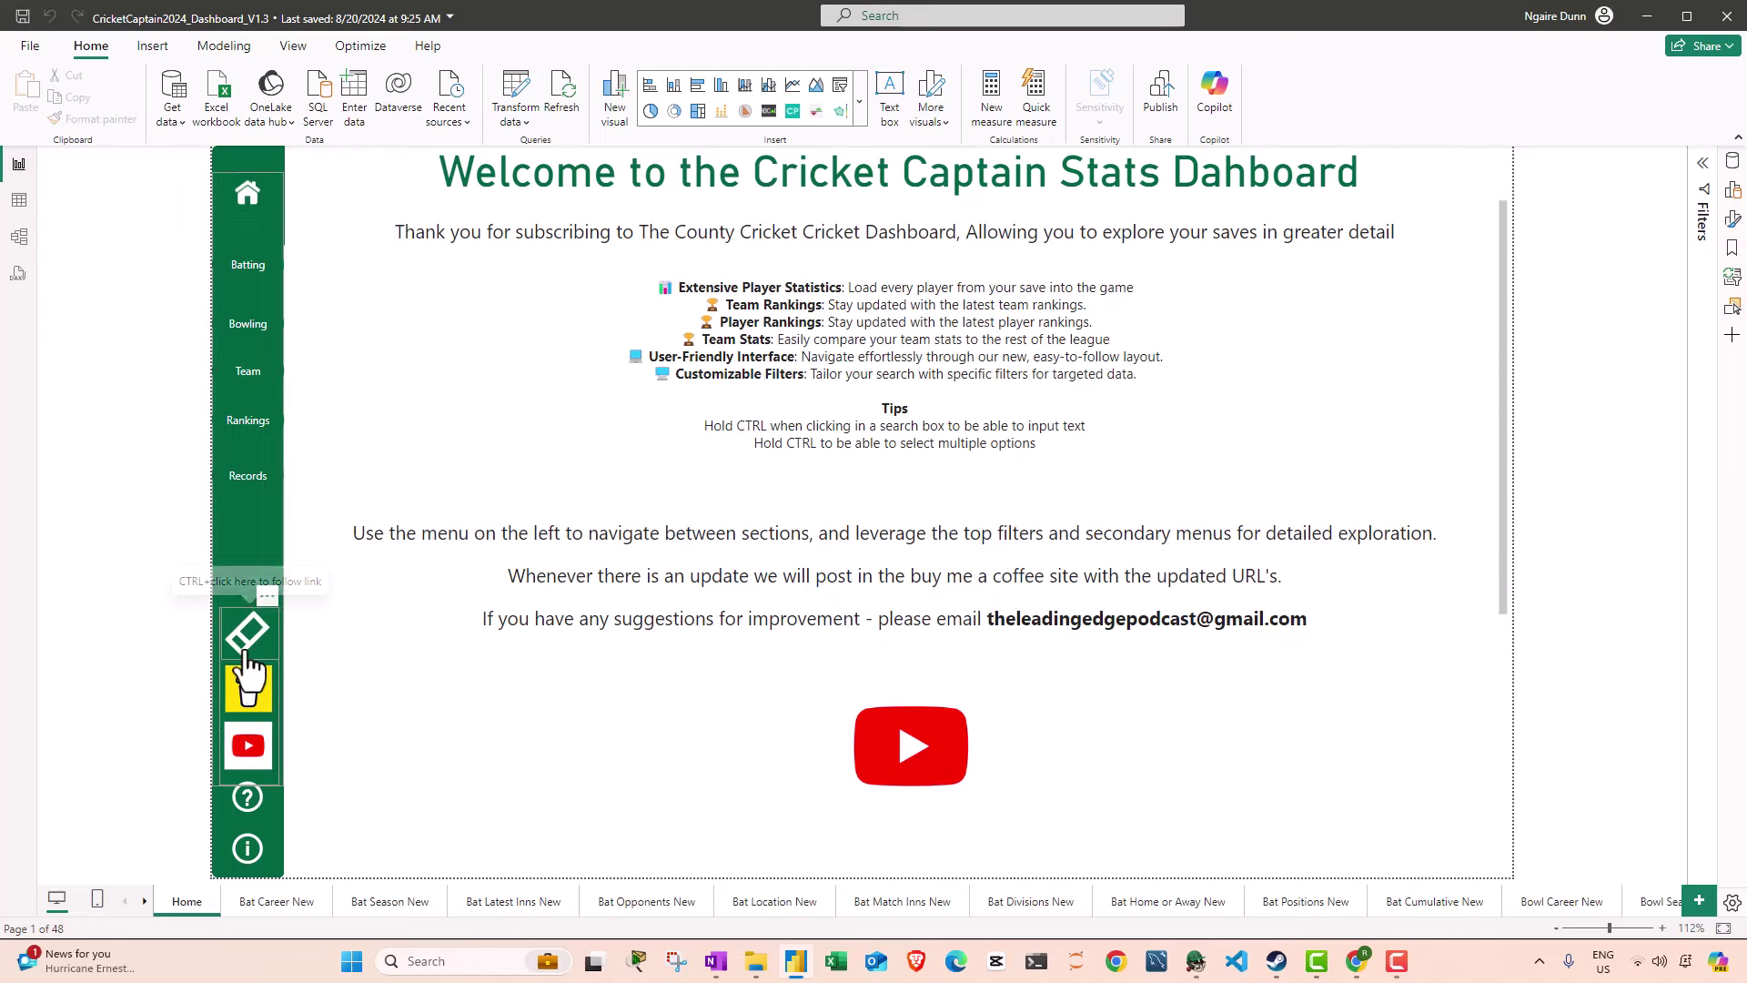
{"action": "left_click", "coordinate": [252, 266], "text": "ctrl"}
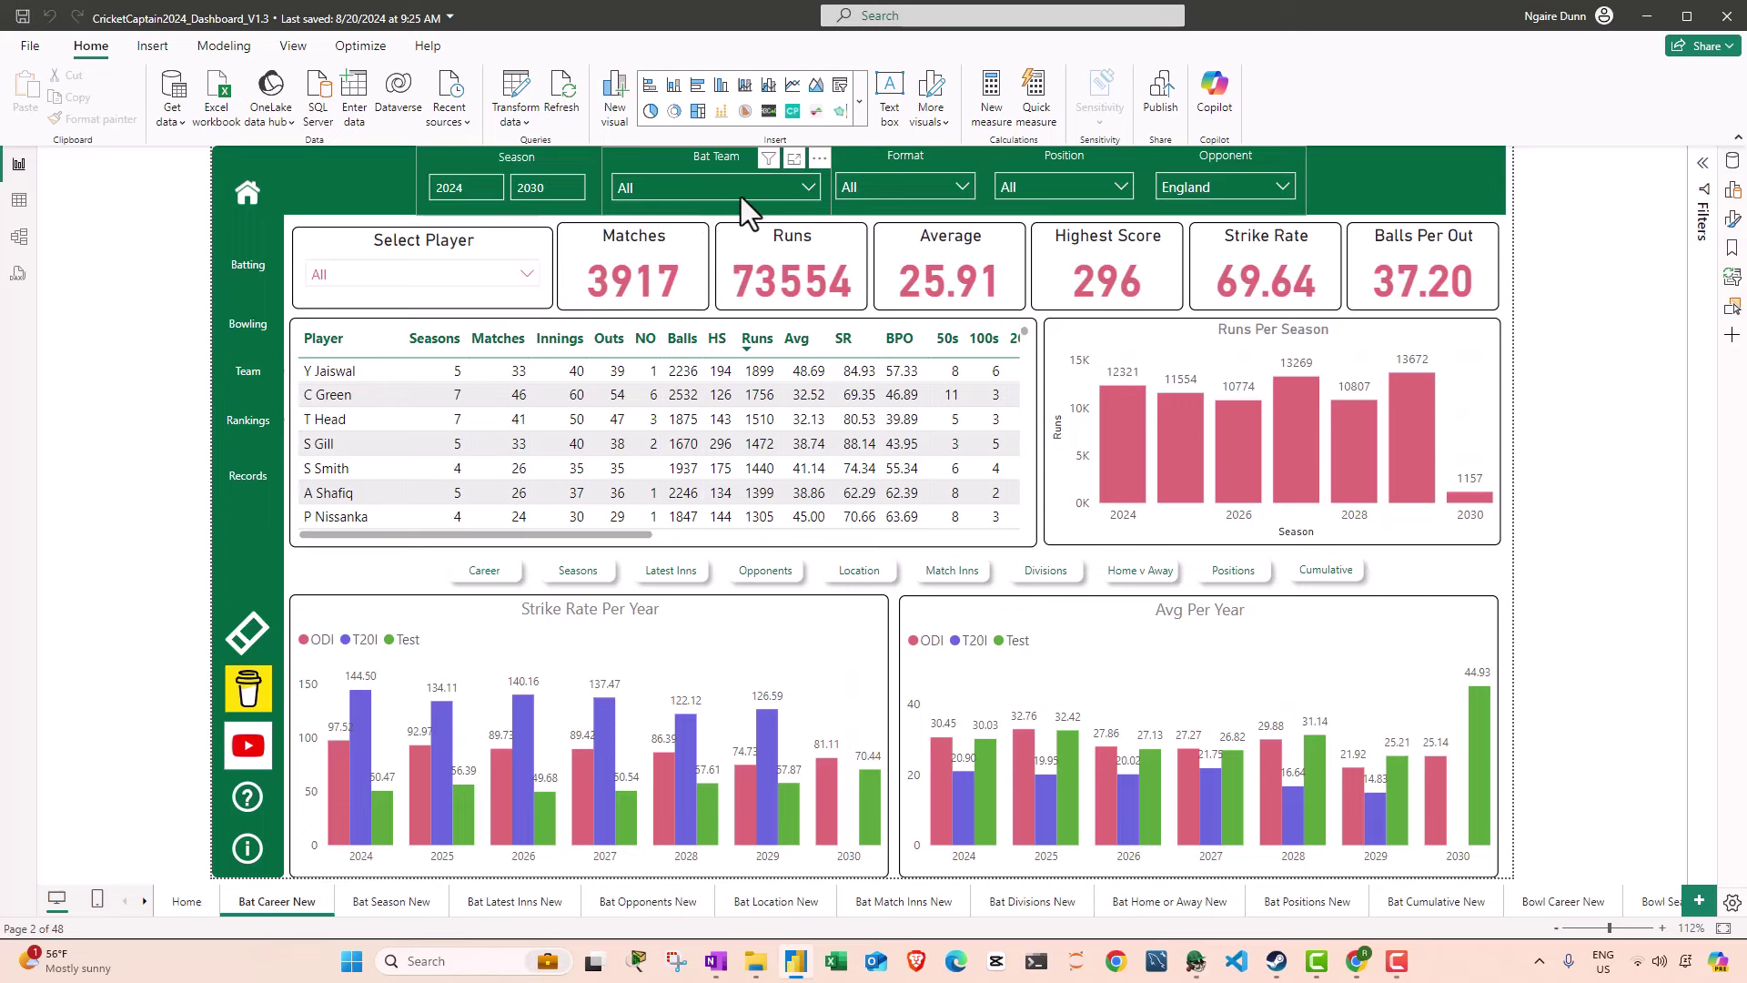
{"action": "left_click", "coordinate": [717, 184]}
{"action": "left_click", "coordinate": [719, 184]}
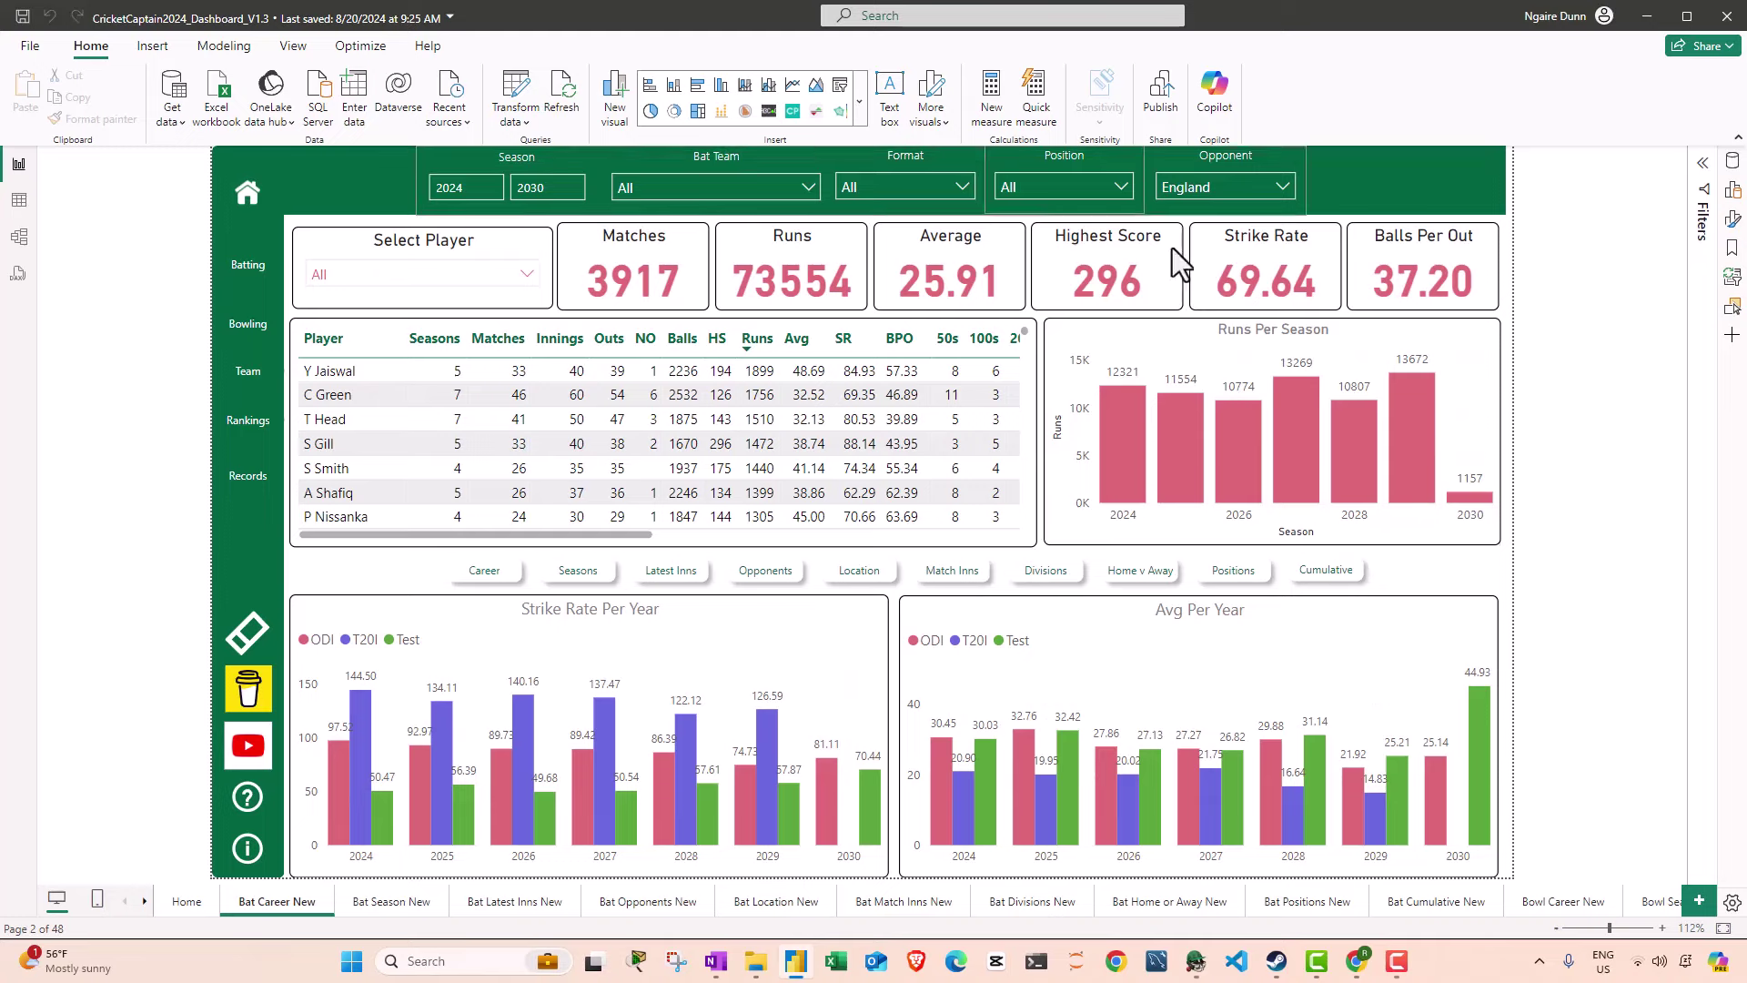
{"action": "left_click", "coordinate": [1208, 178]}
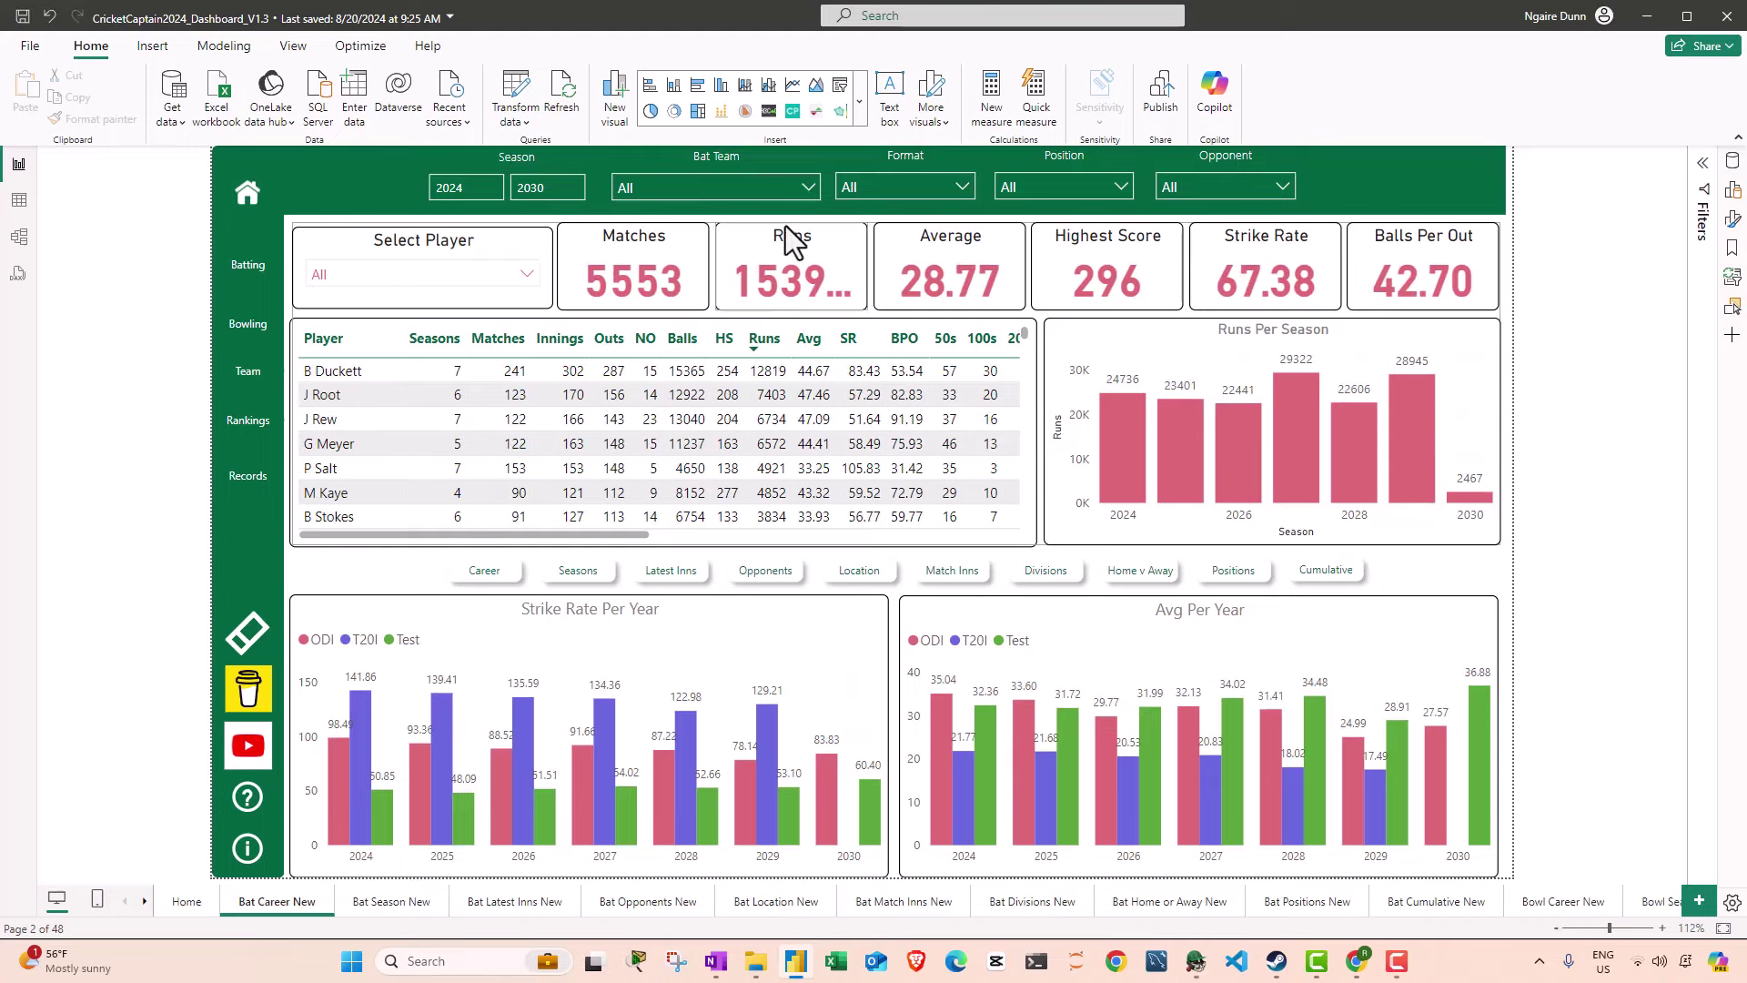
Step: Filter the career batting stats to the T20I format and to the player B Duckett
{"action": "left_click", "coordinate": [335, 368]}
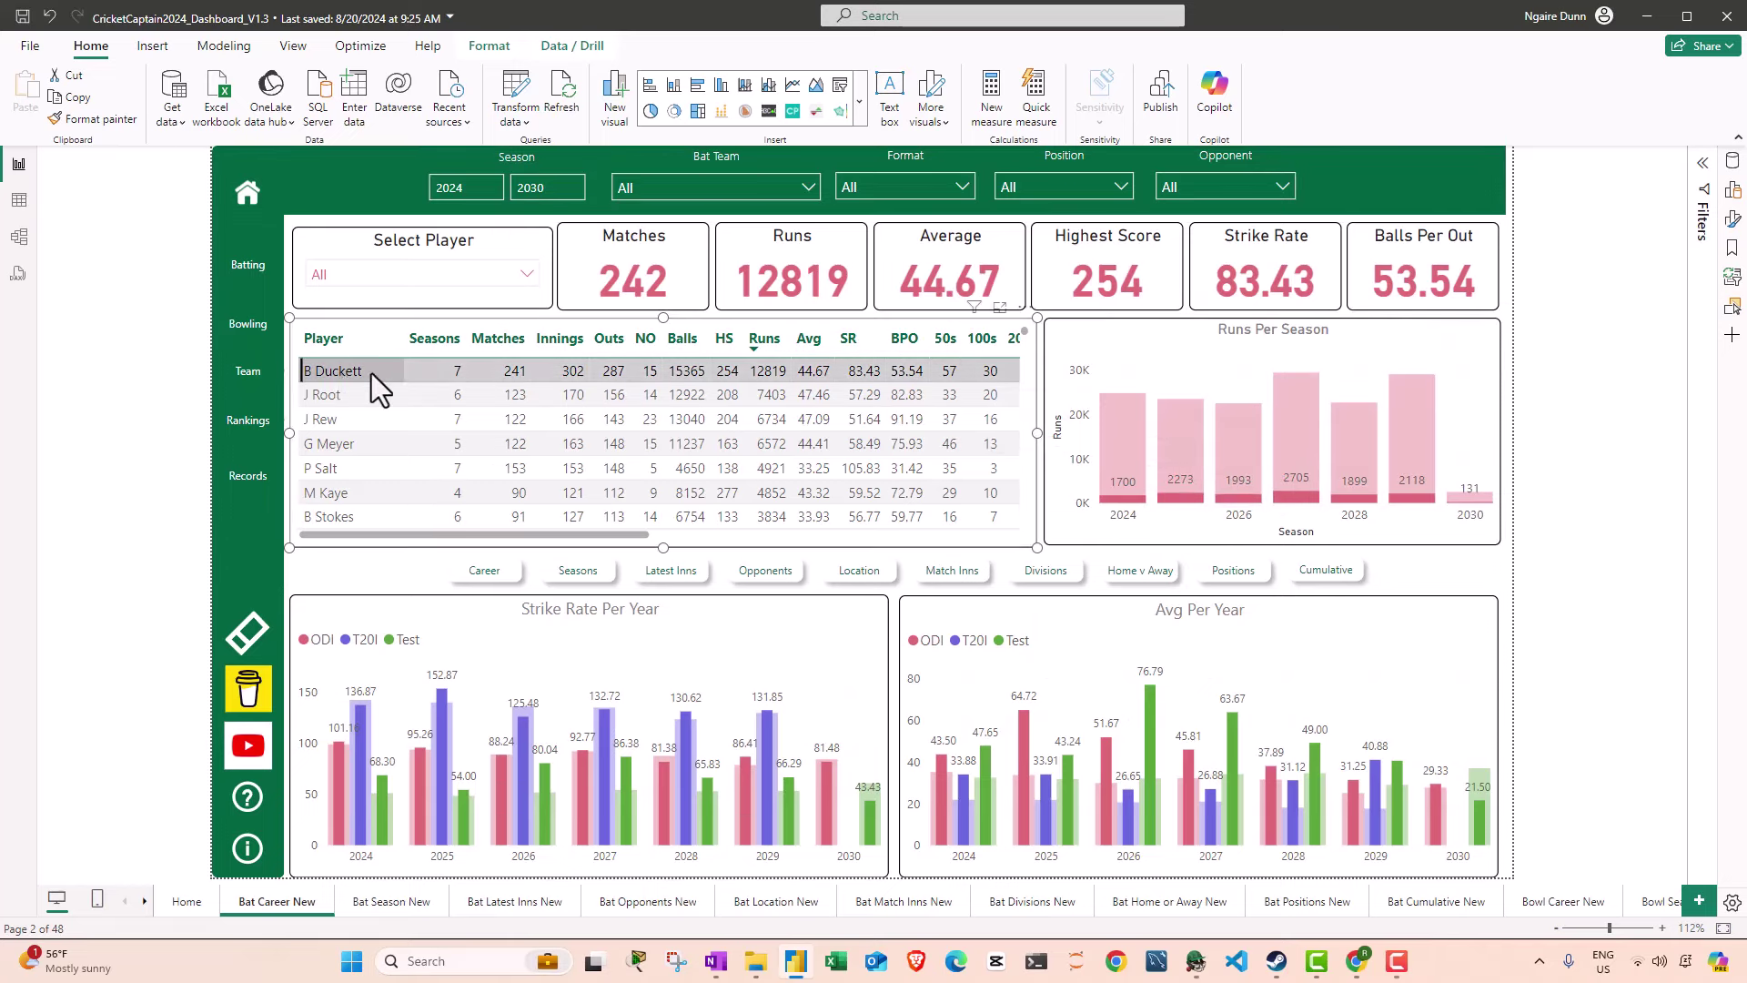
{"action": "left_click", "coordinate": [903, 182]}
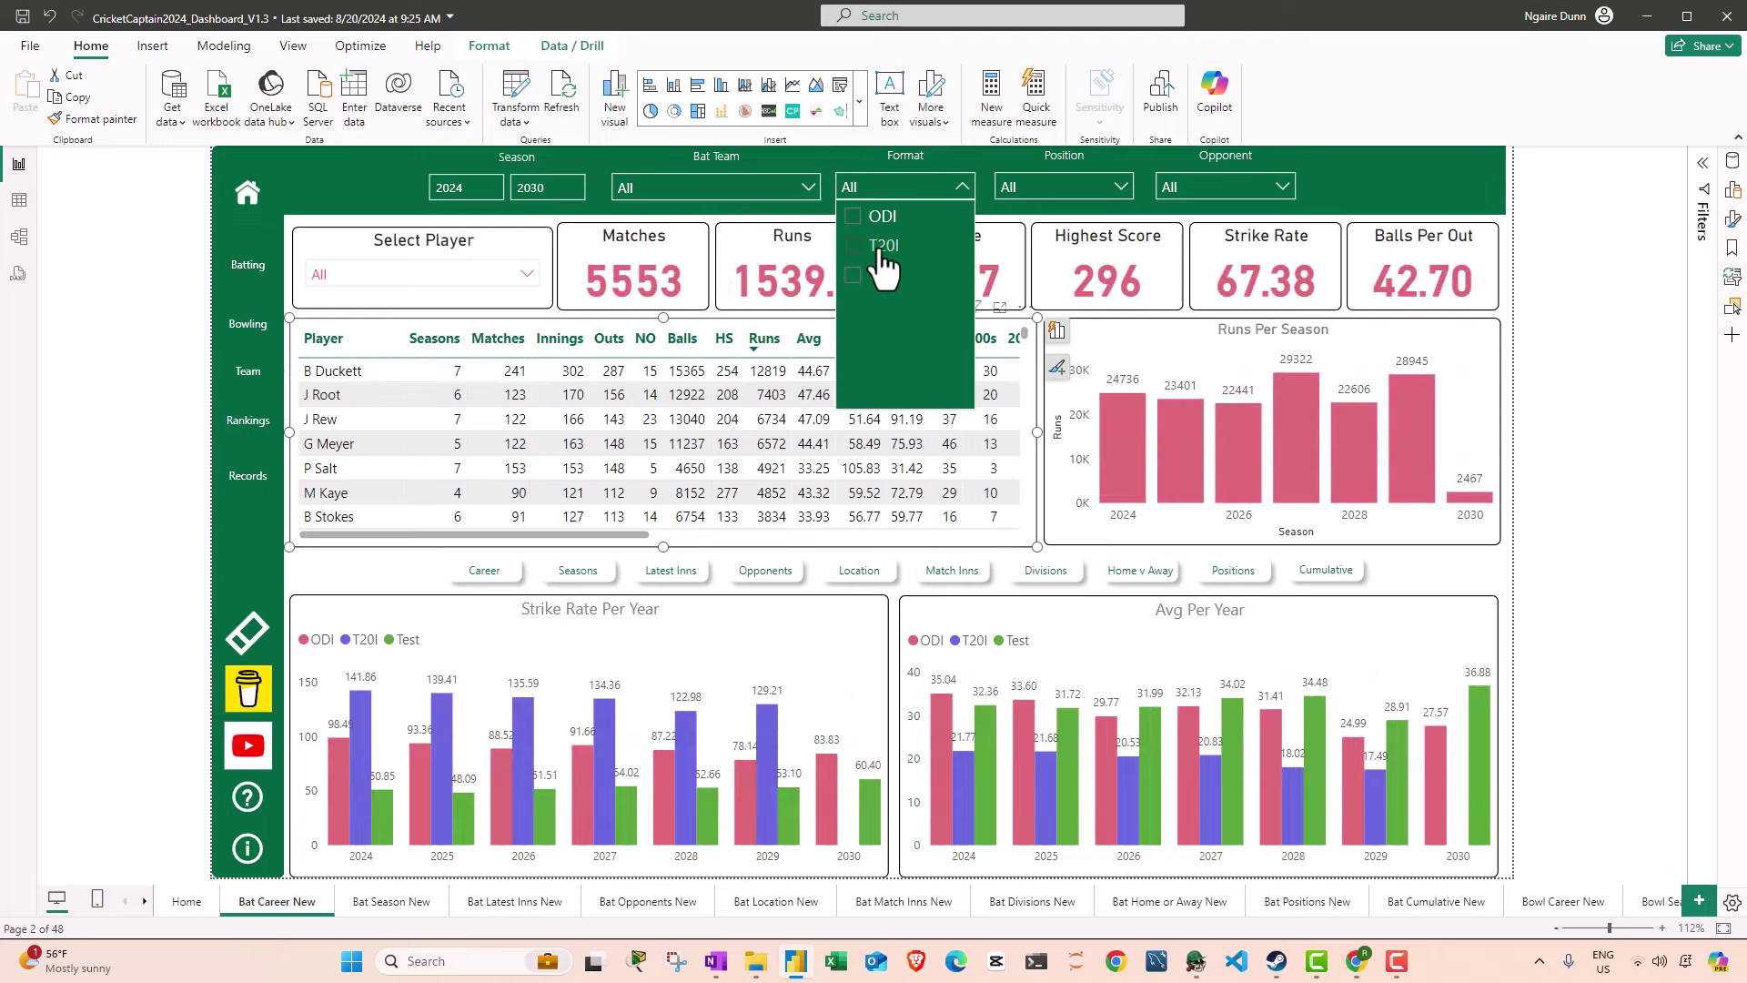
{"action": "left_click", "coordinate": [880, 251]}
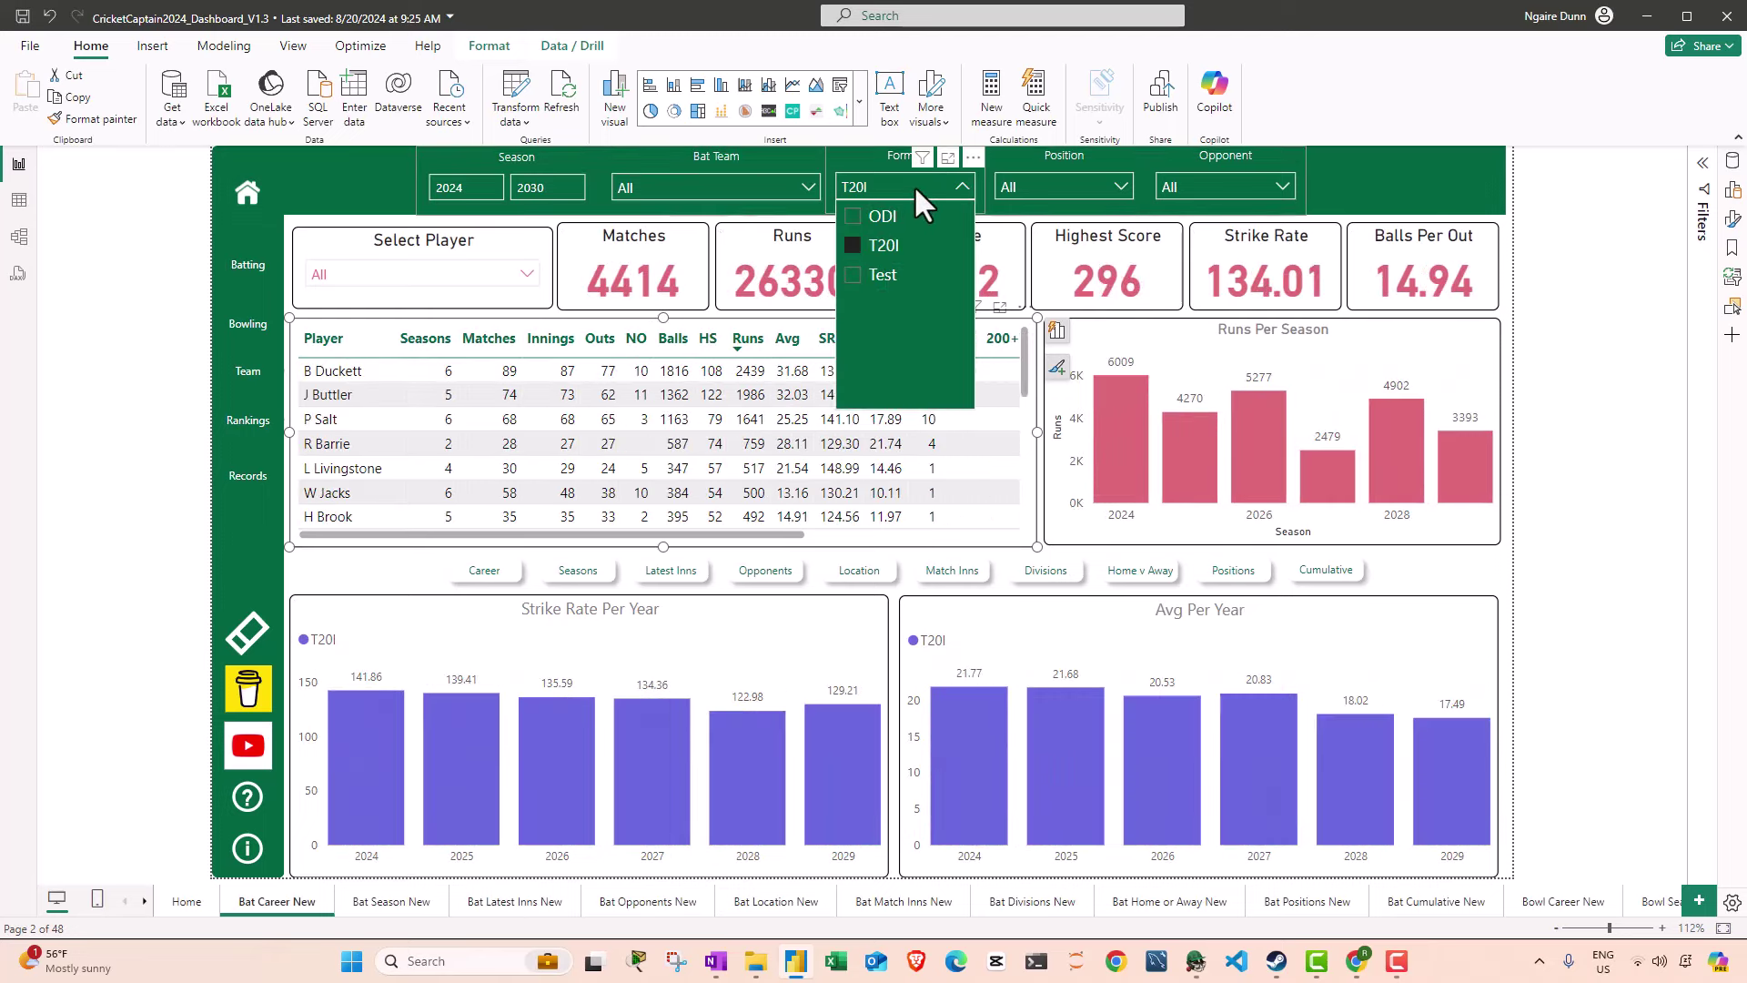
{"action": "left_click", "coordinate": [914, 184]}
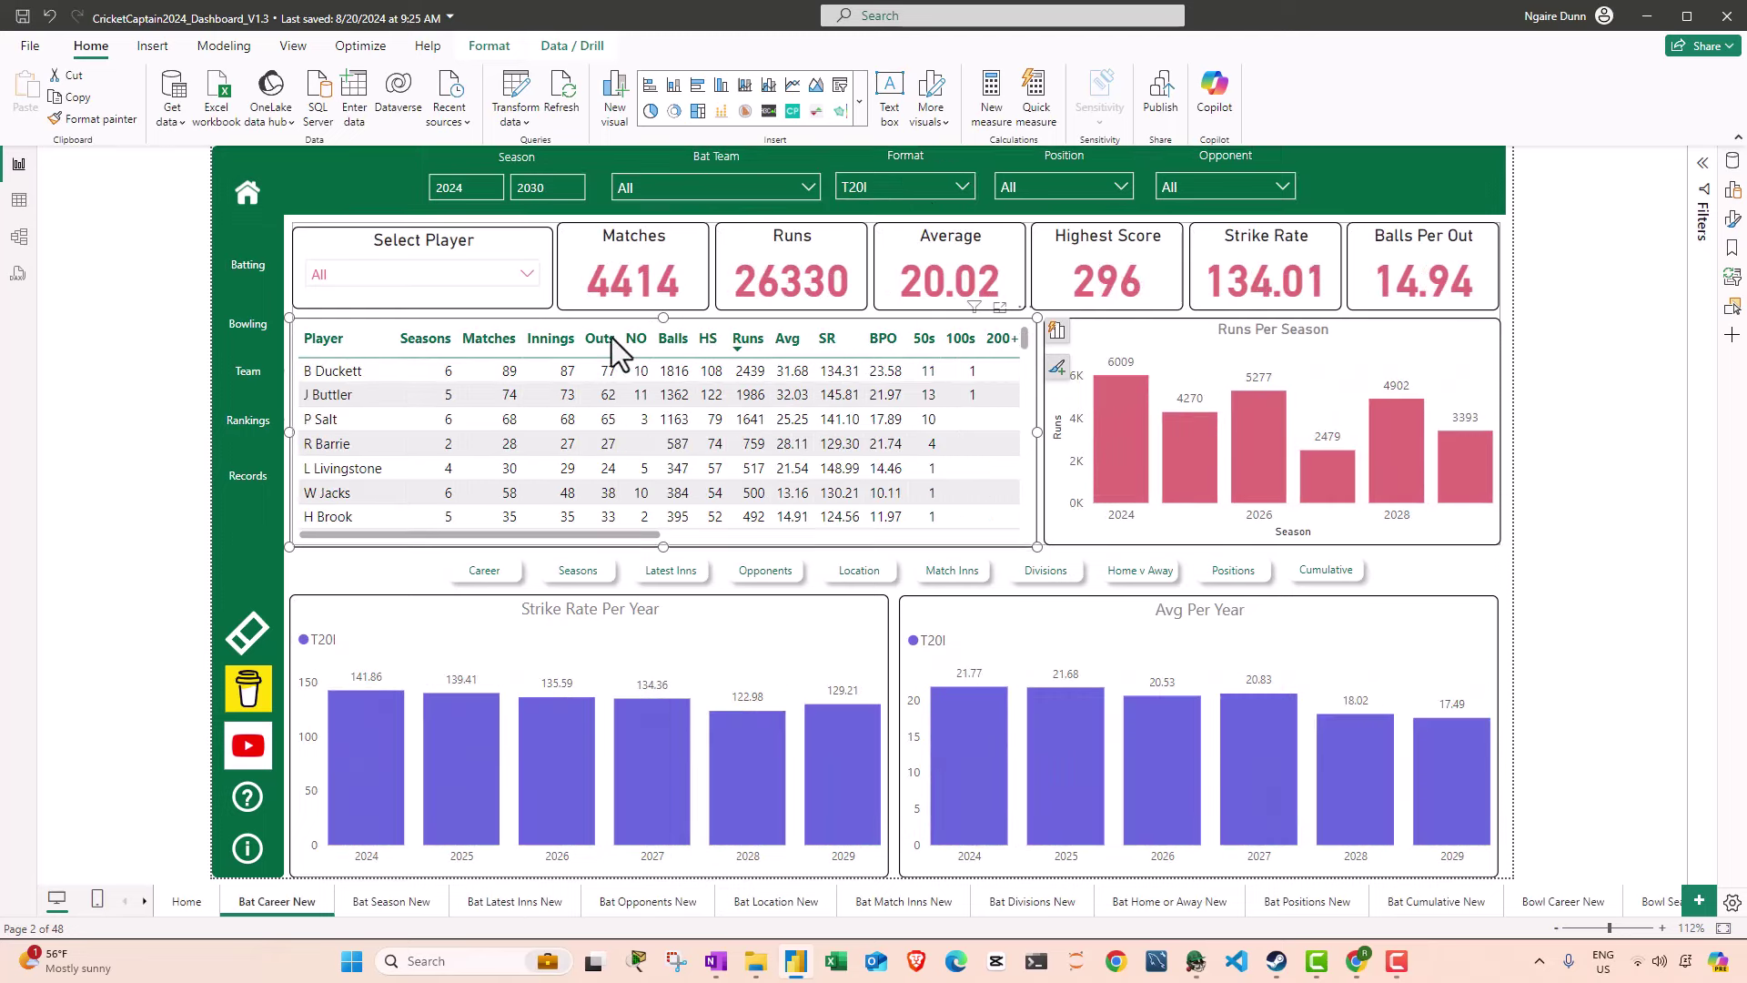
{"action": "left_click", "coordinate": [346, 380]}
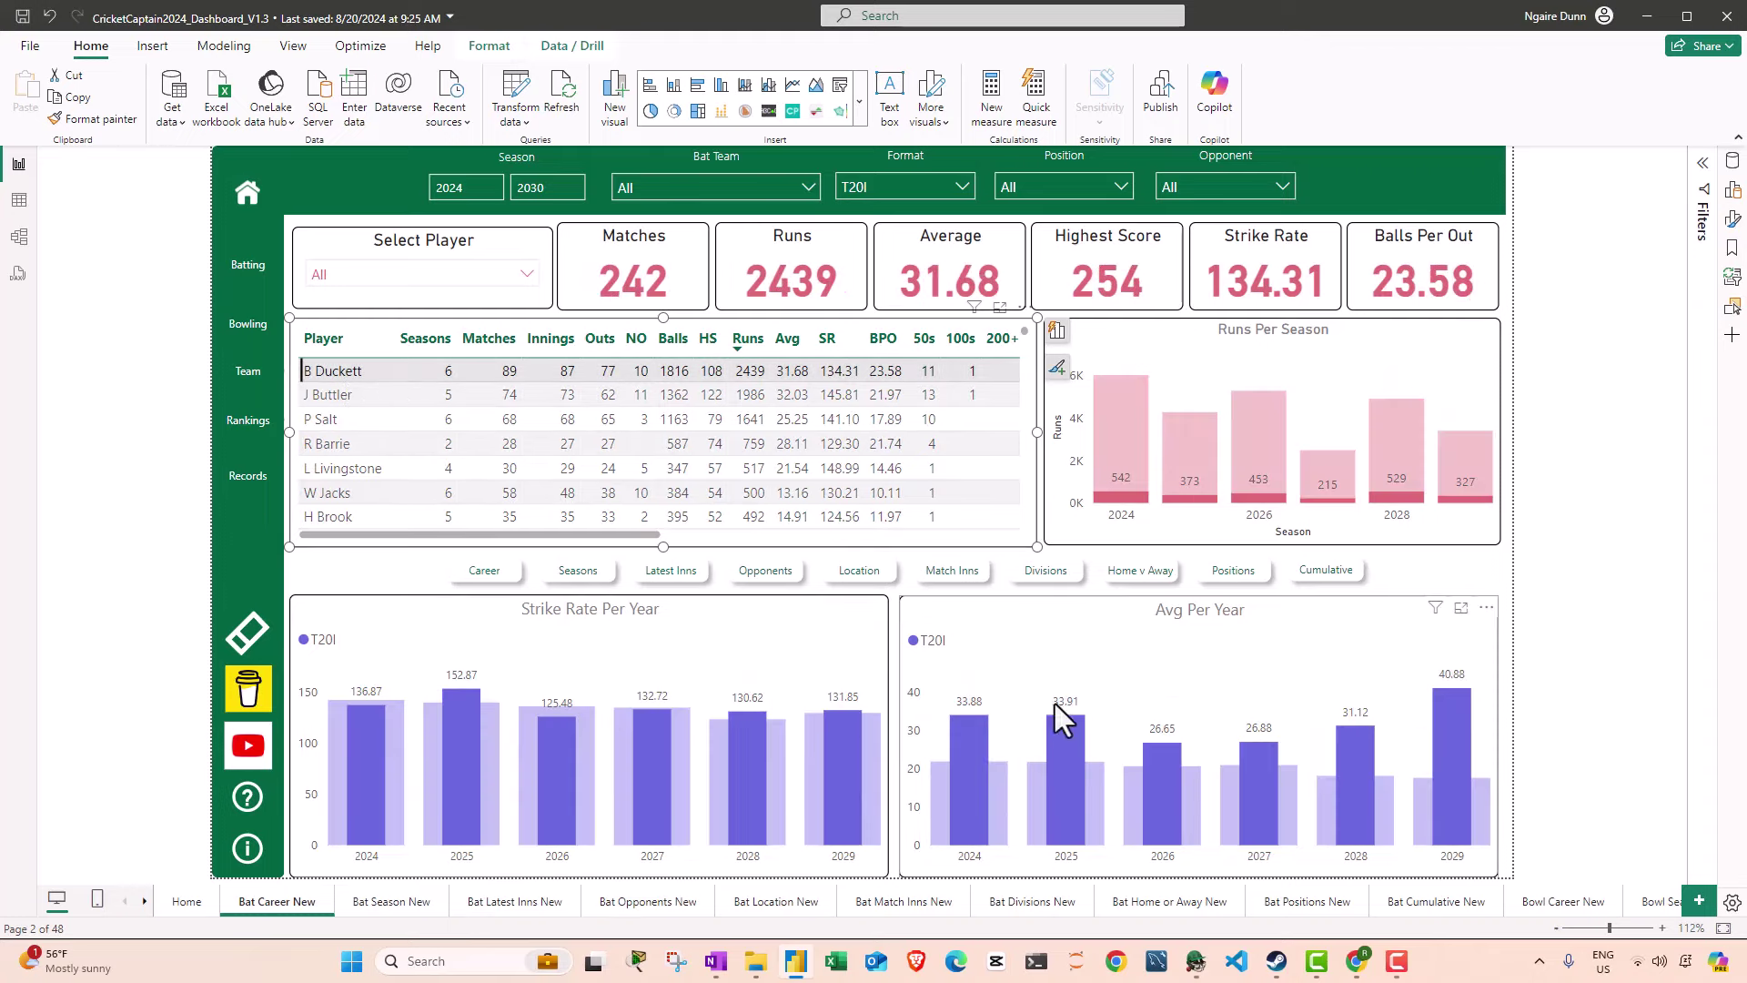
{"action": "left_click", "coordinate": [426, 276]}
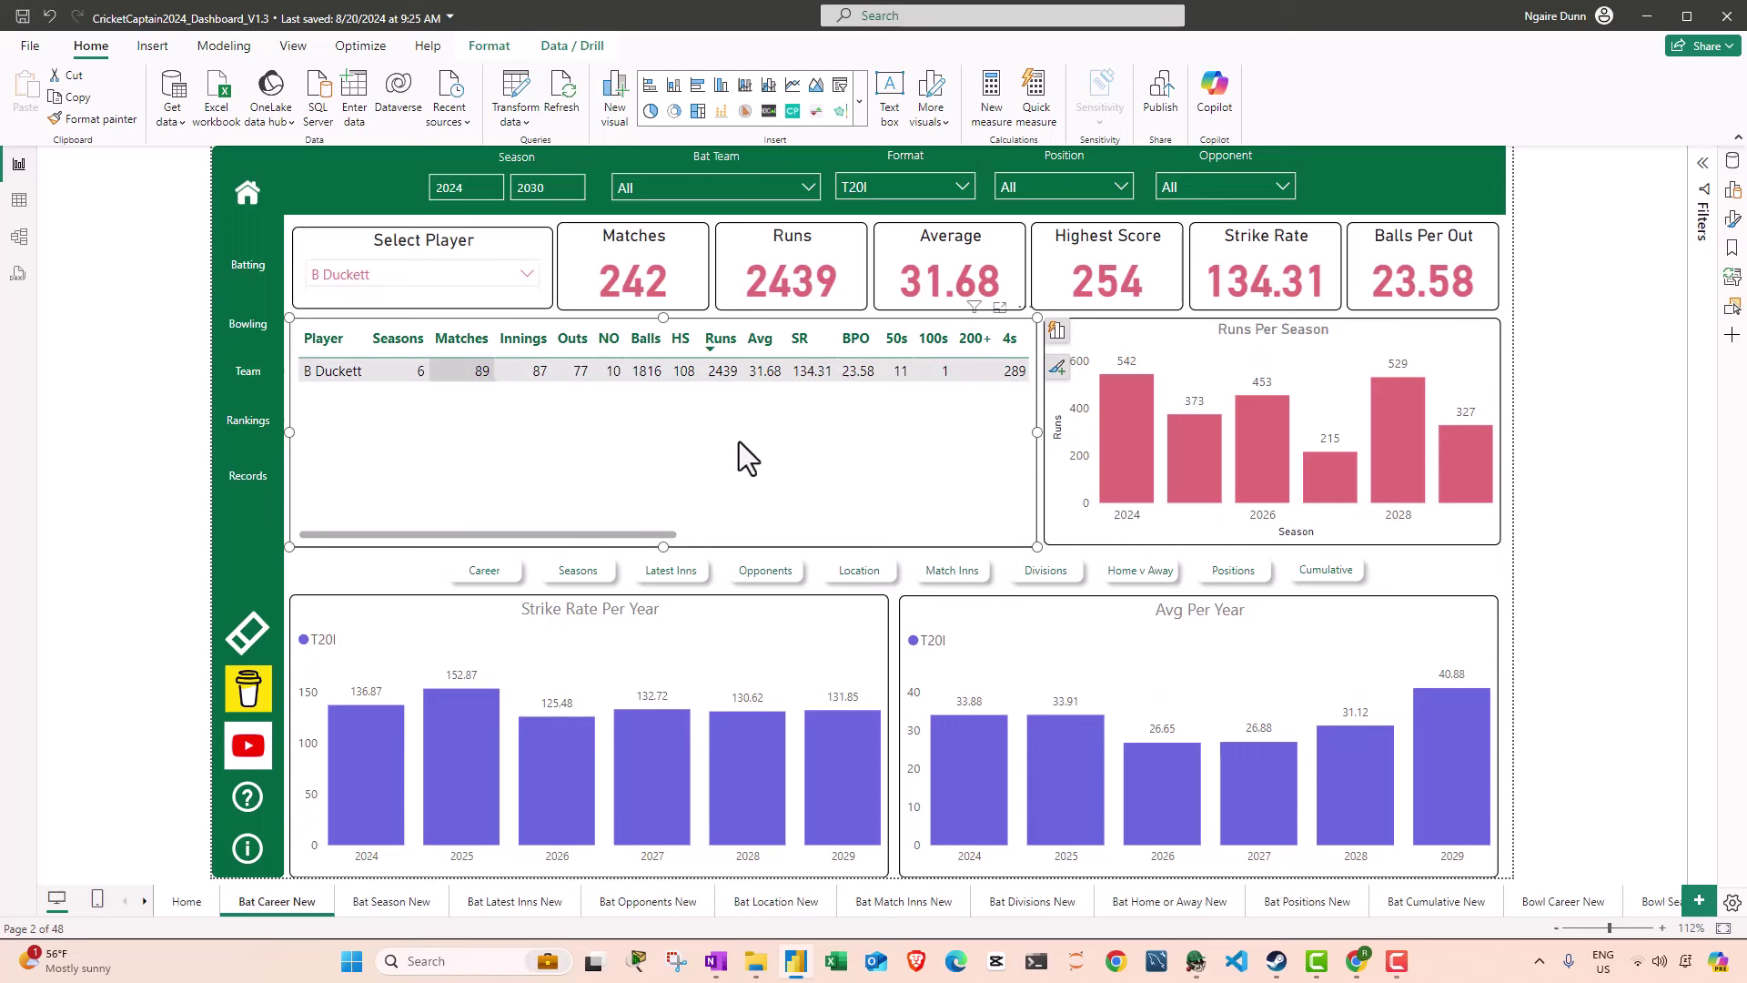
Step: Set the Format filter to Test to view B Duckett's career batting figures
{"action": "left_click", "coordinate": [889, 185]}
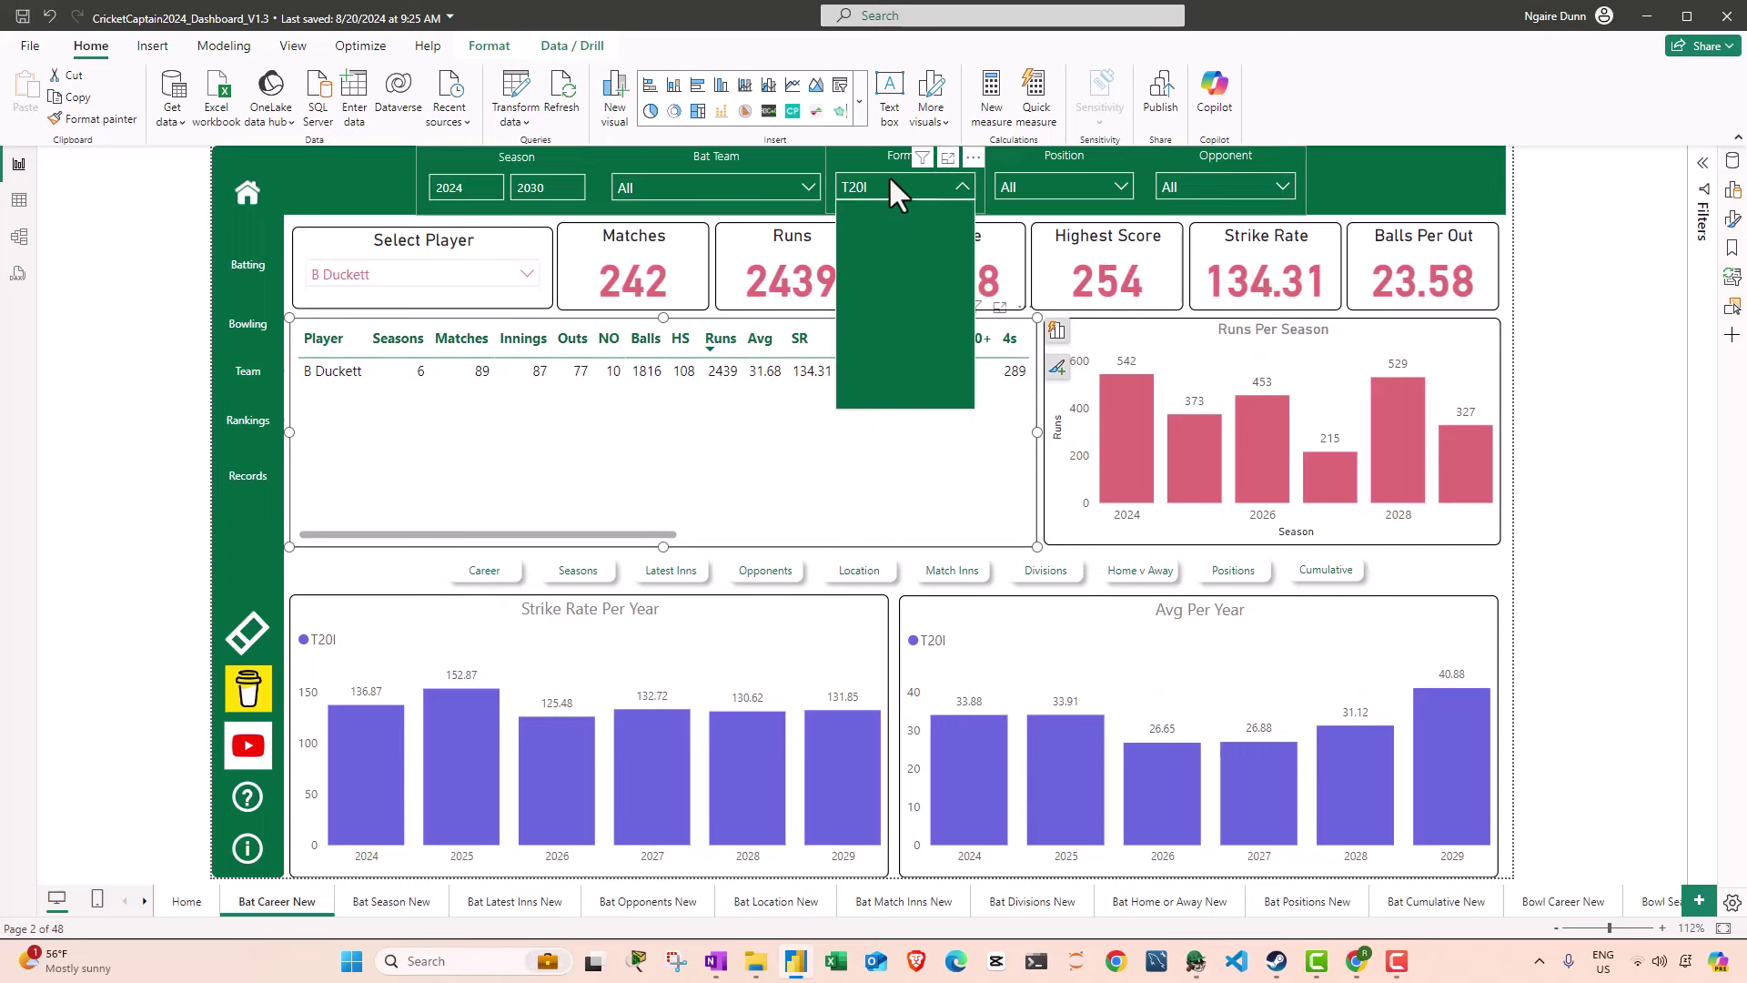
{"action": "left_click", "coordinate": [878, 275]}
{"action": "left_click", "coordinate": [908, 188]}
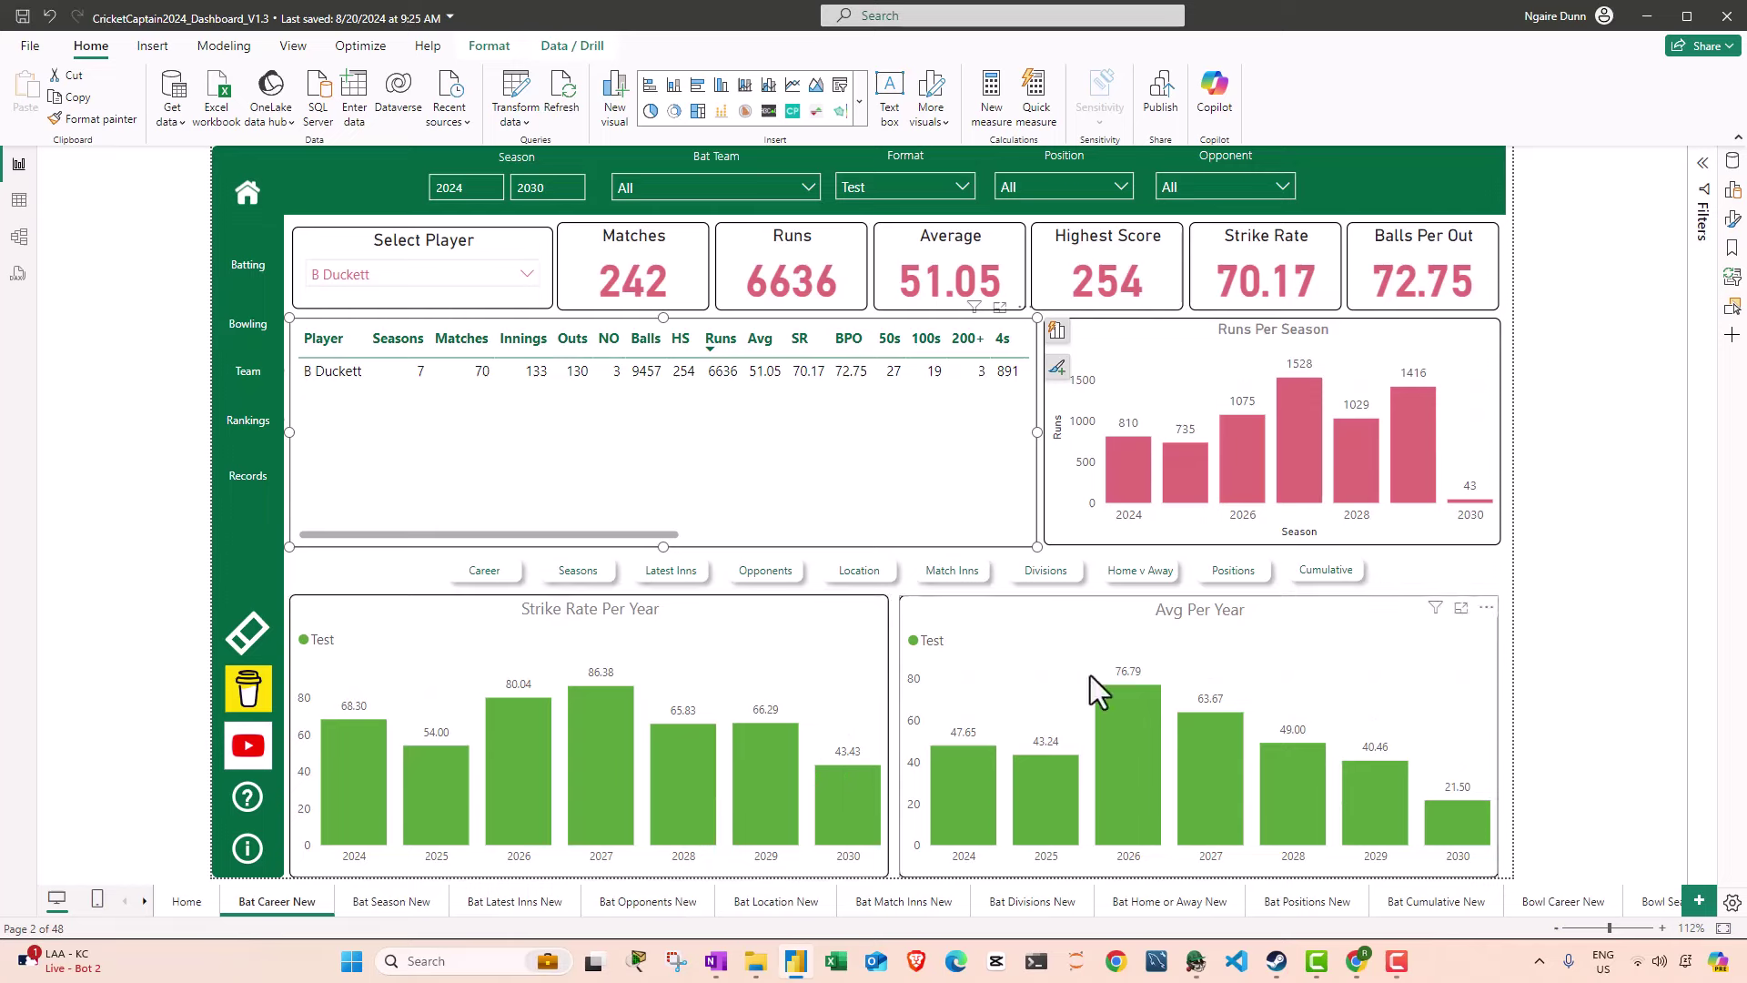
Step: Change the Format filter to ODI for B Duckett's career batting stats
{"action": "left_click", "coordinate": [876, 185]}
{"action": "left_click", "coordinate": [896, 217]}
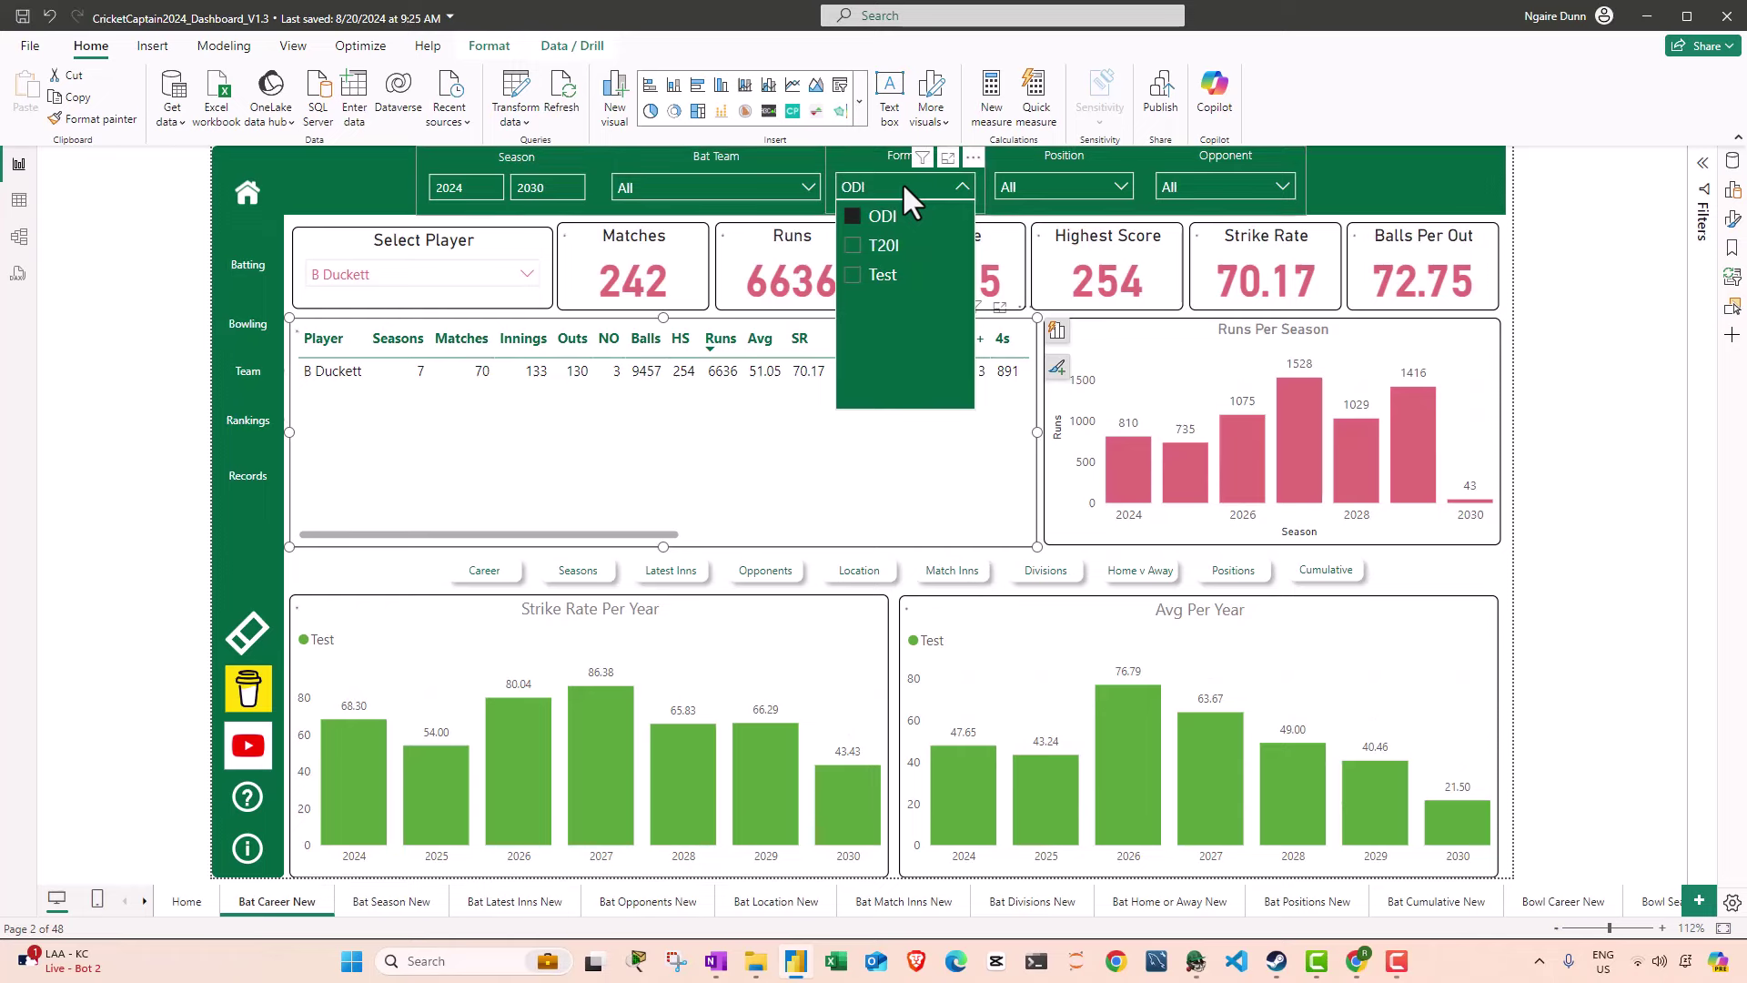
{"action": "left_click", "coordinate": [903, 186]}
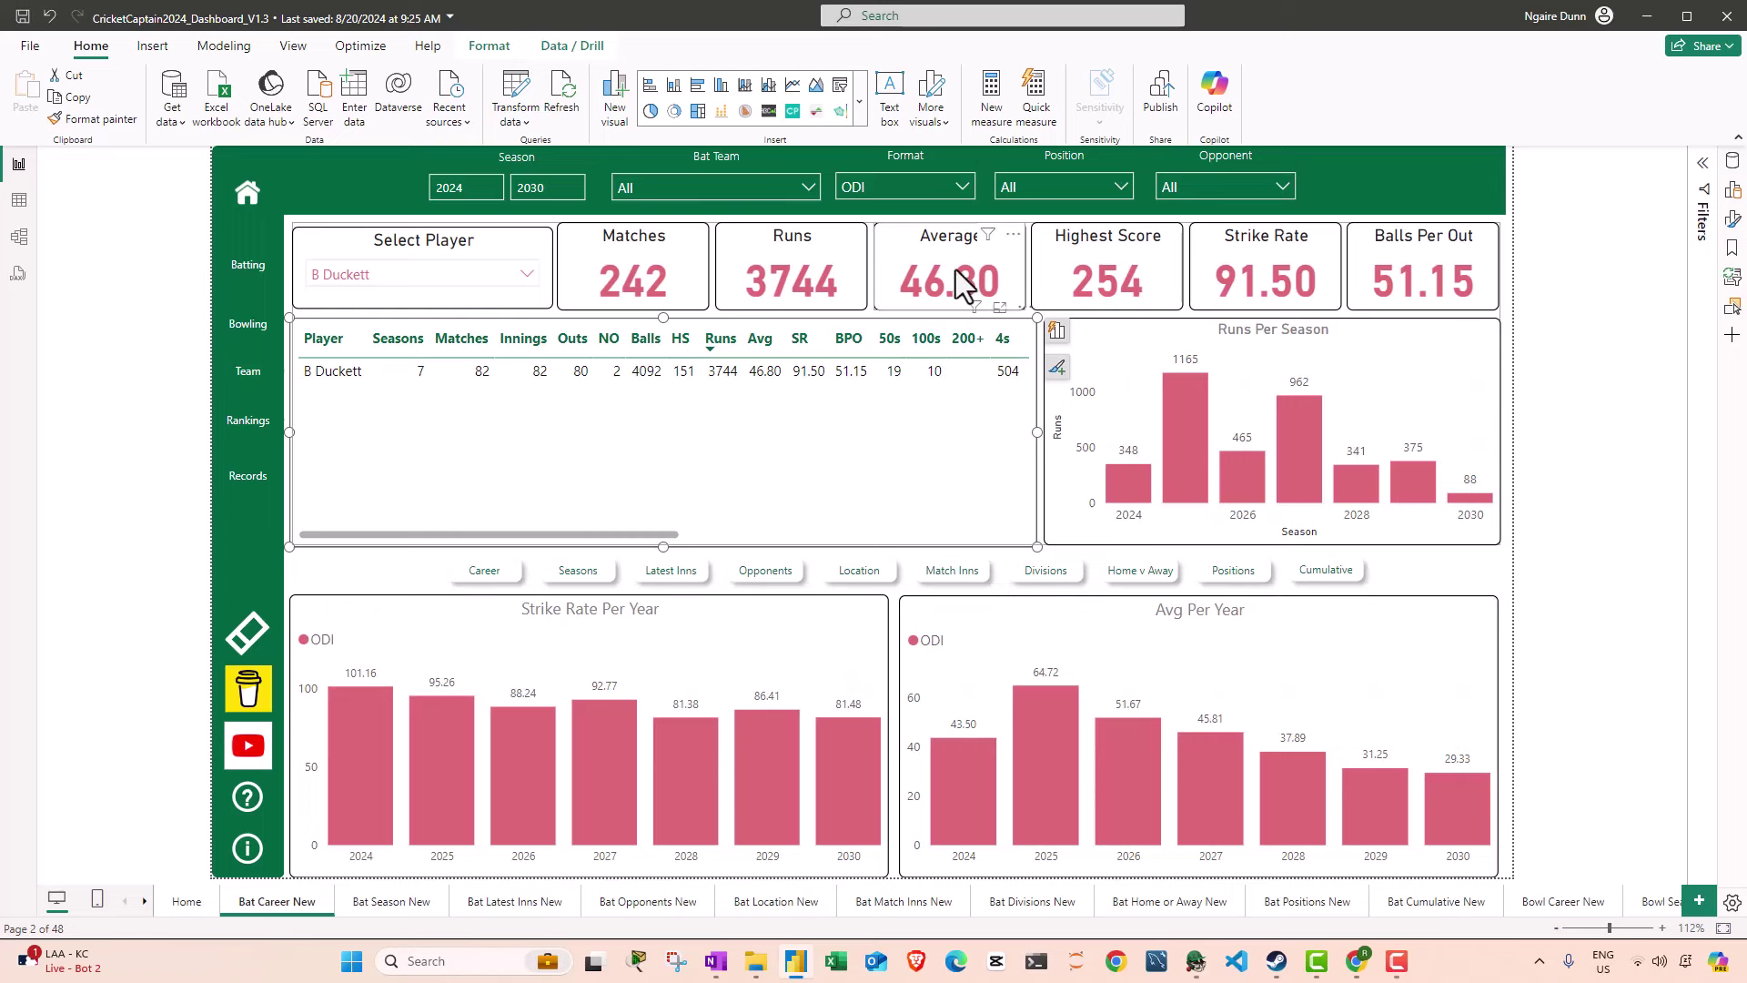
Step: Review B Duckett's ODI stats by season and examine the Latest Innings chart in focus mode
{"action": "left_click", "coordinate": [569, 573], "text": "ctrl"}
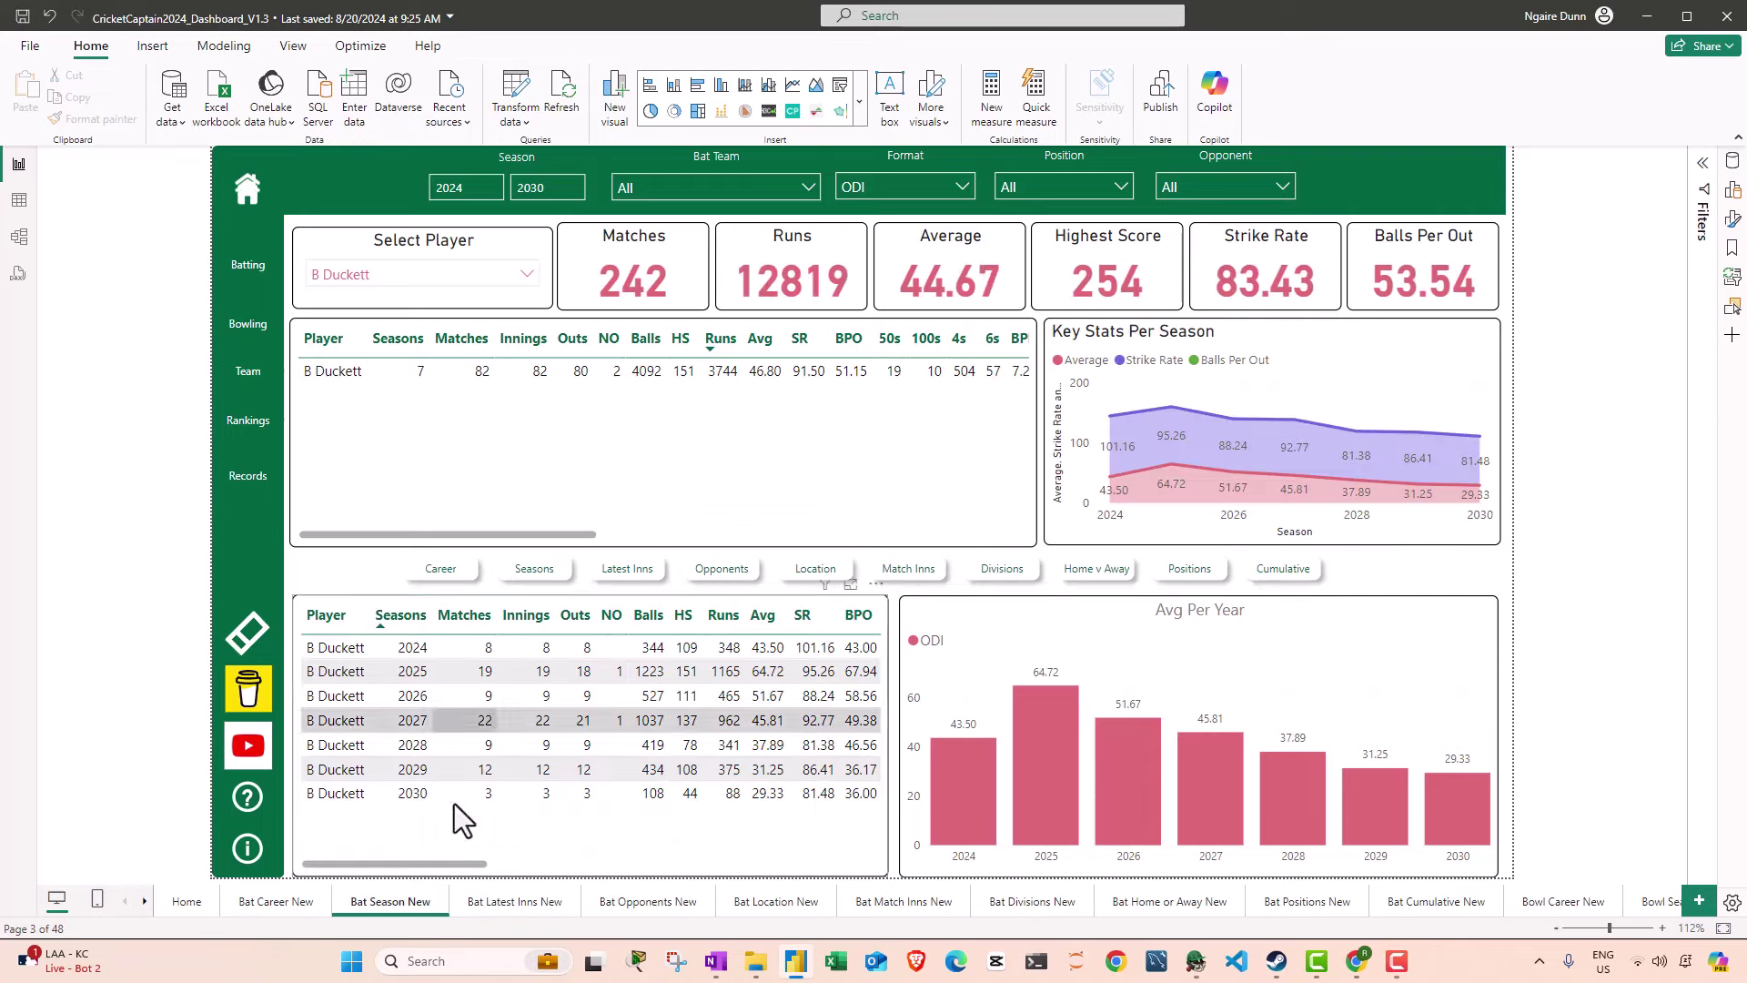
{"action": "left_click", "coordinate": [482, 901]}
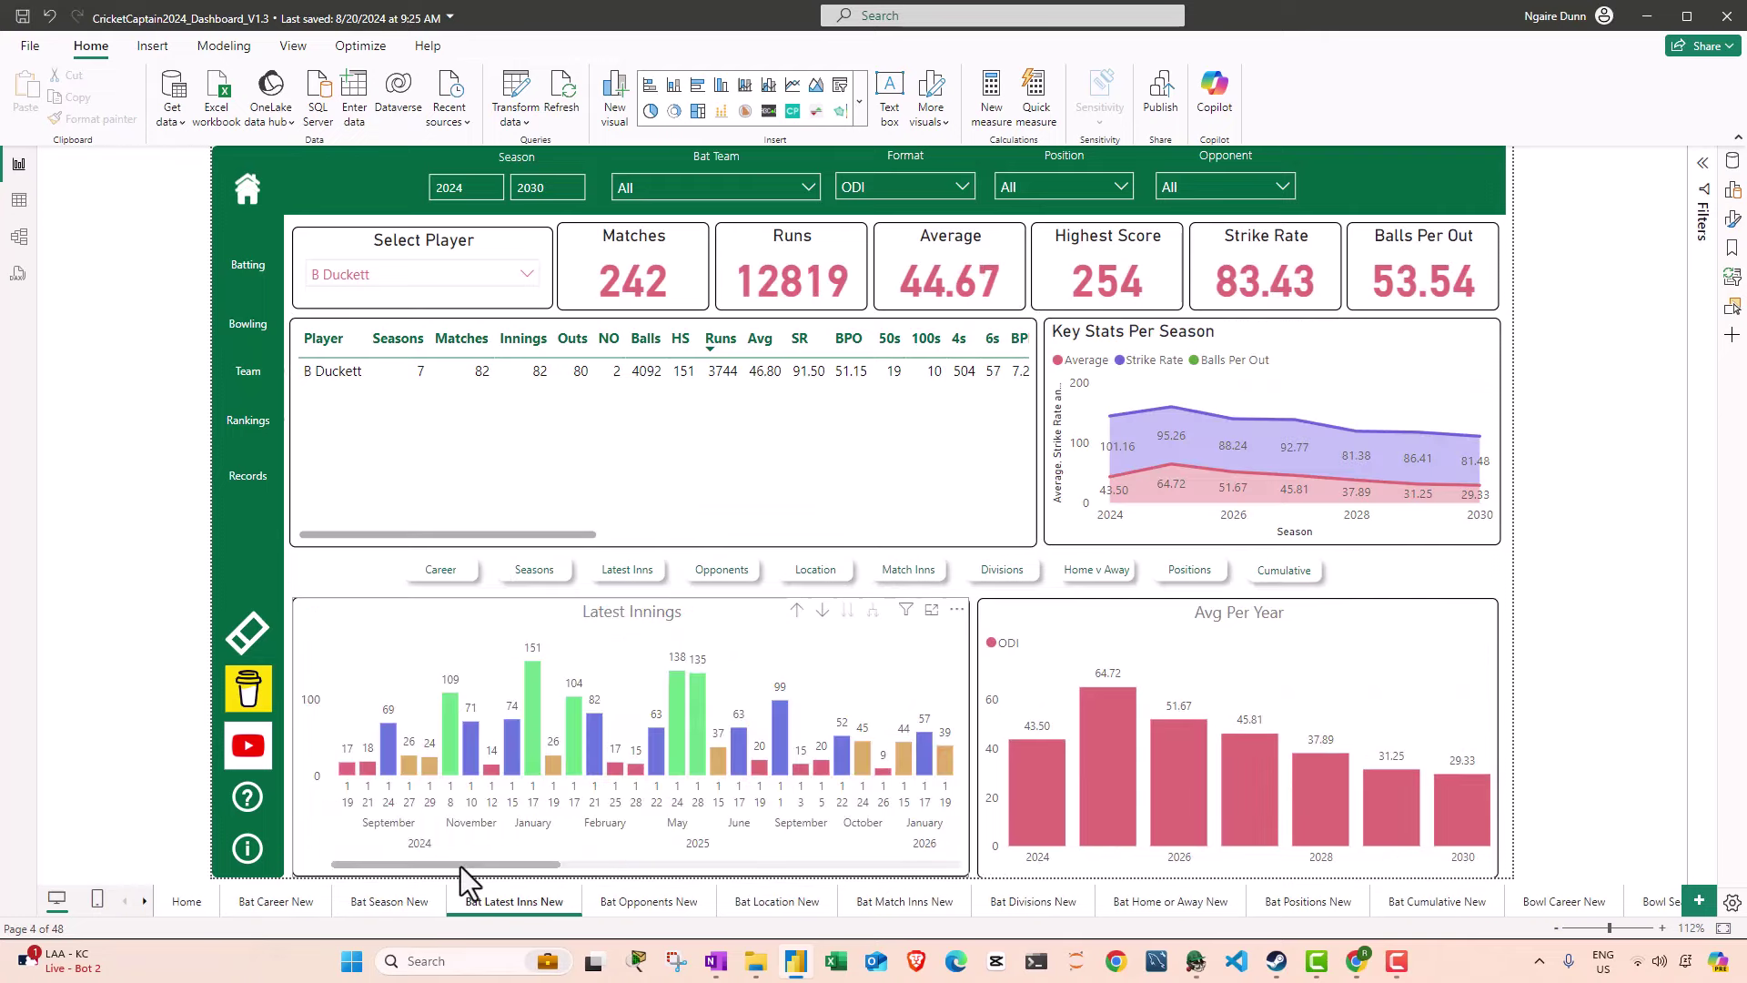
{"action": "left_click_drag", "start_coordinate": [460, 866], "coordinate": [1008, 723]}
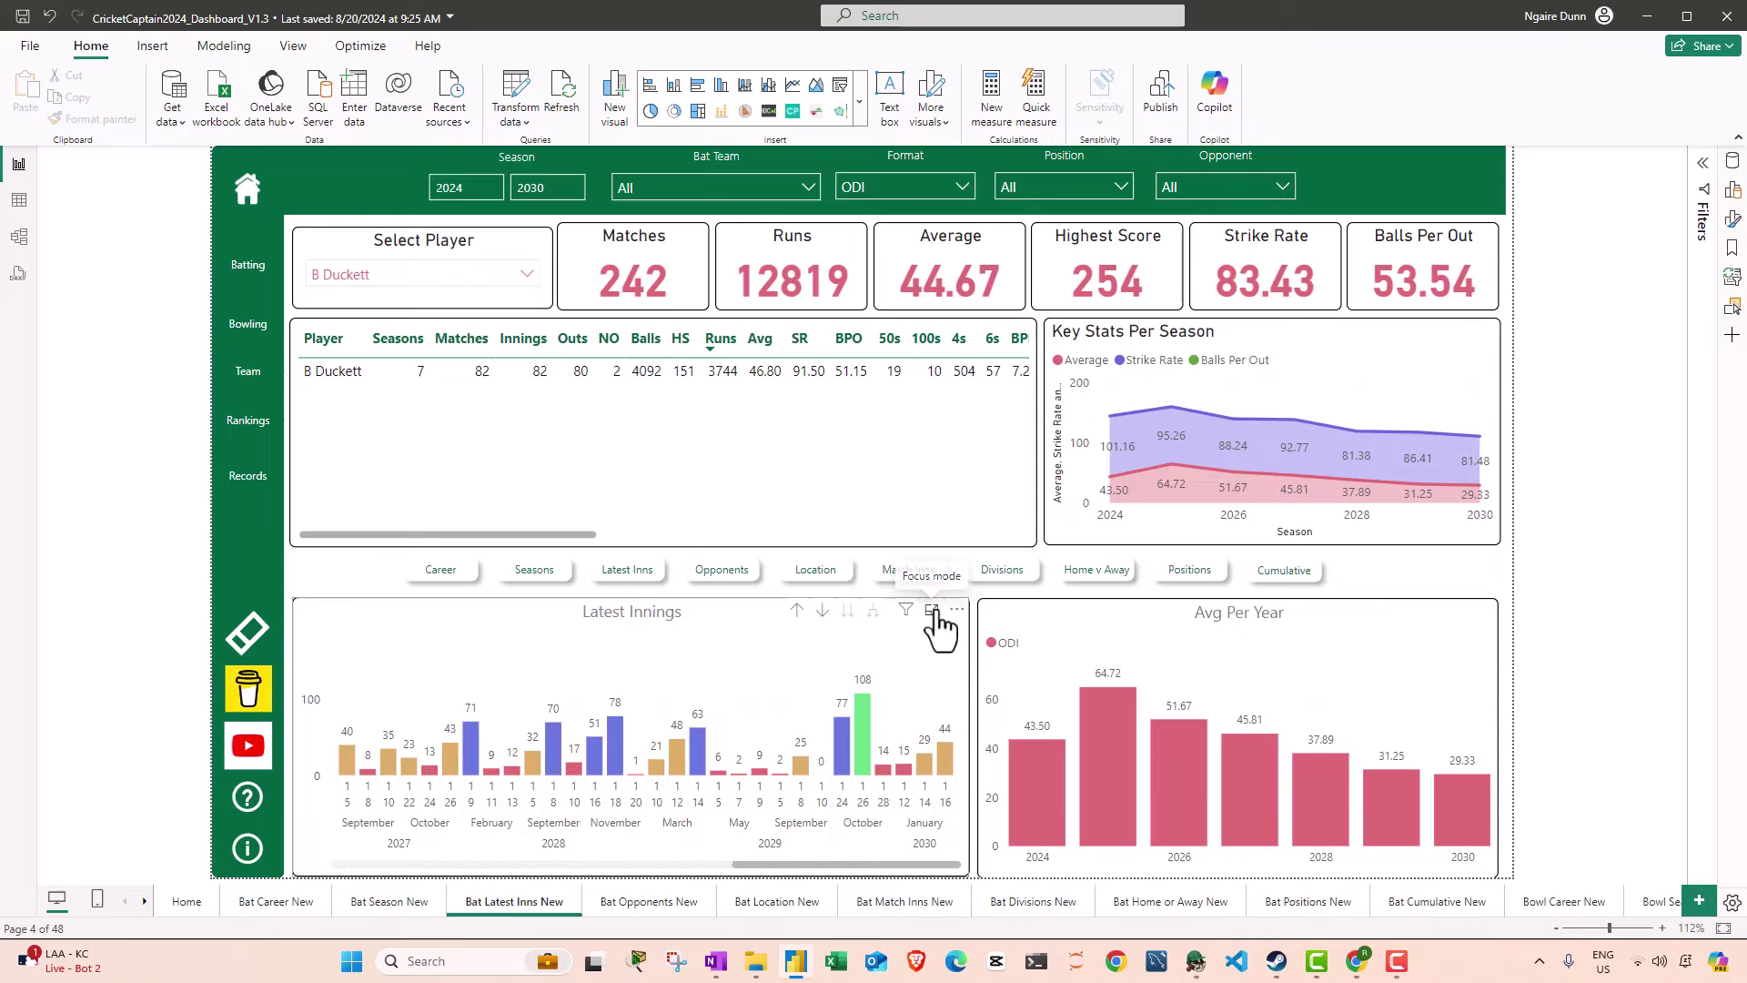
{"action": "left_click", "coordinate": [931, 610]}
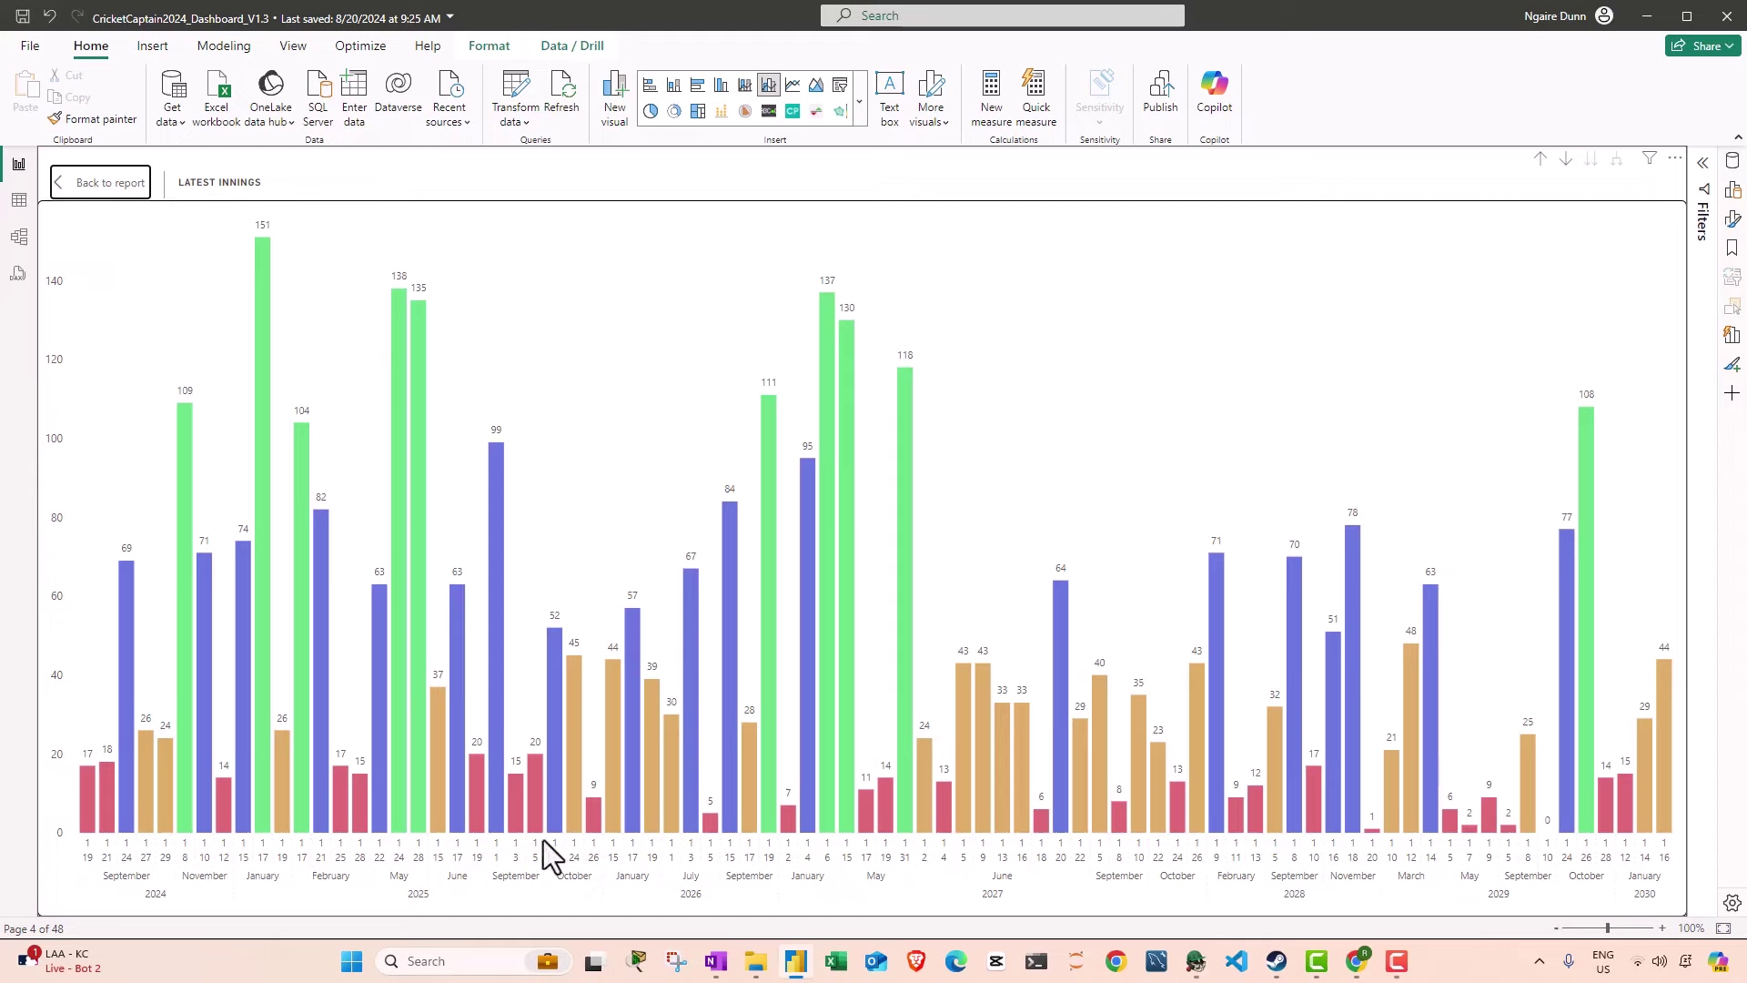
{"action": "left_click", "coordinate": [86, 183]}
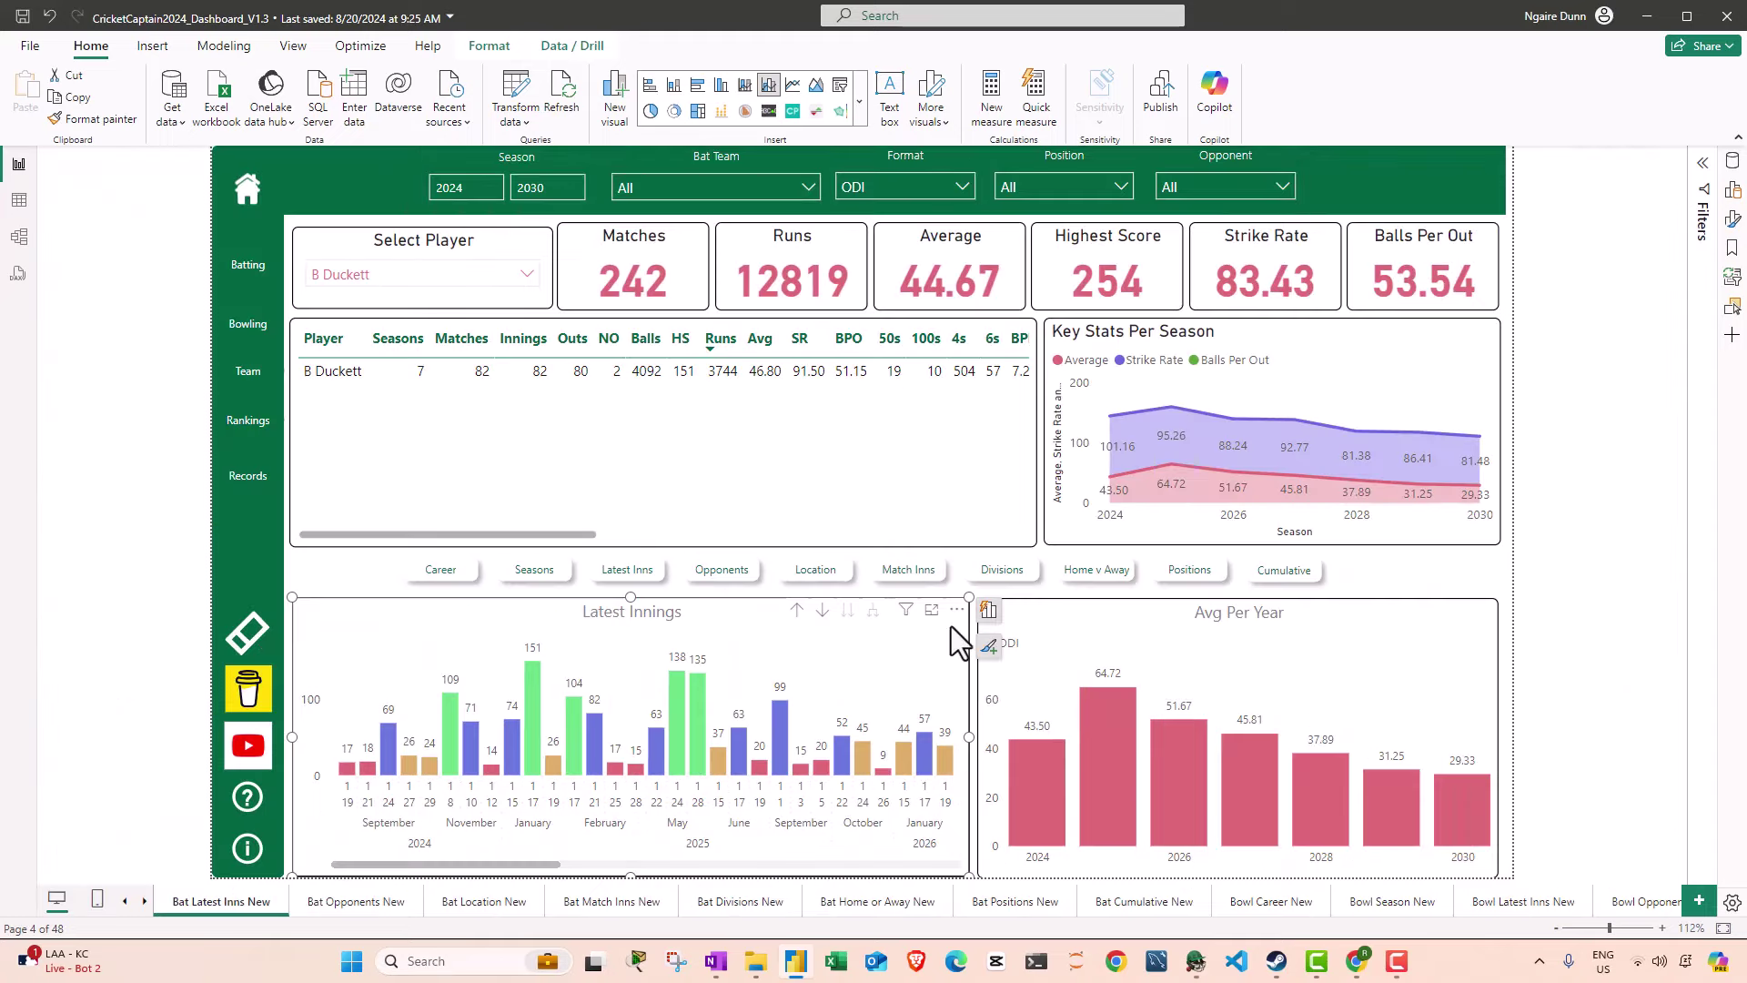
{"action": "left_click", "coordinate": [932, 610]}
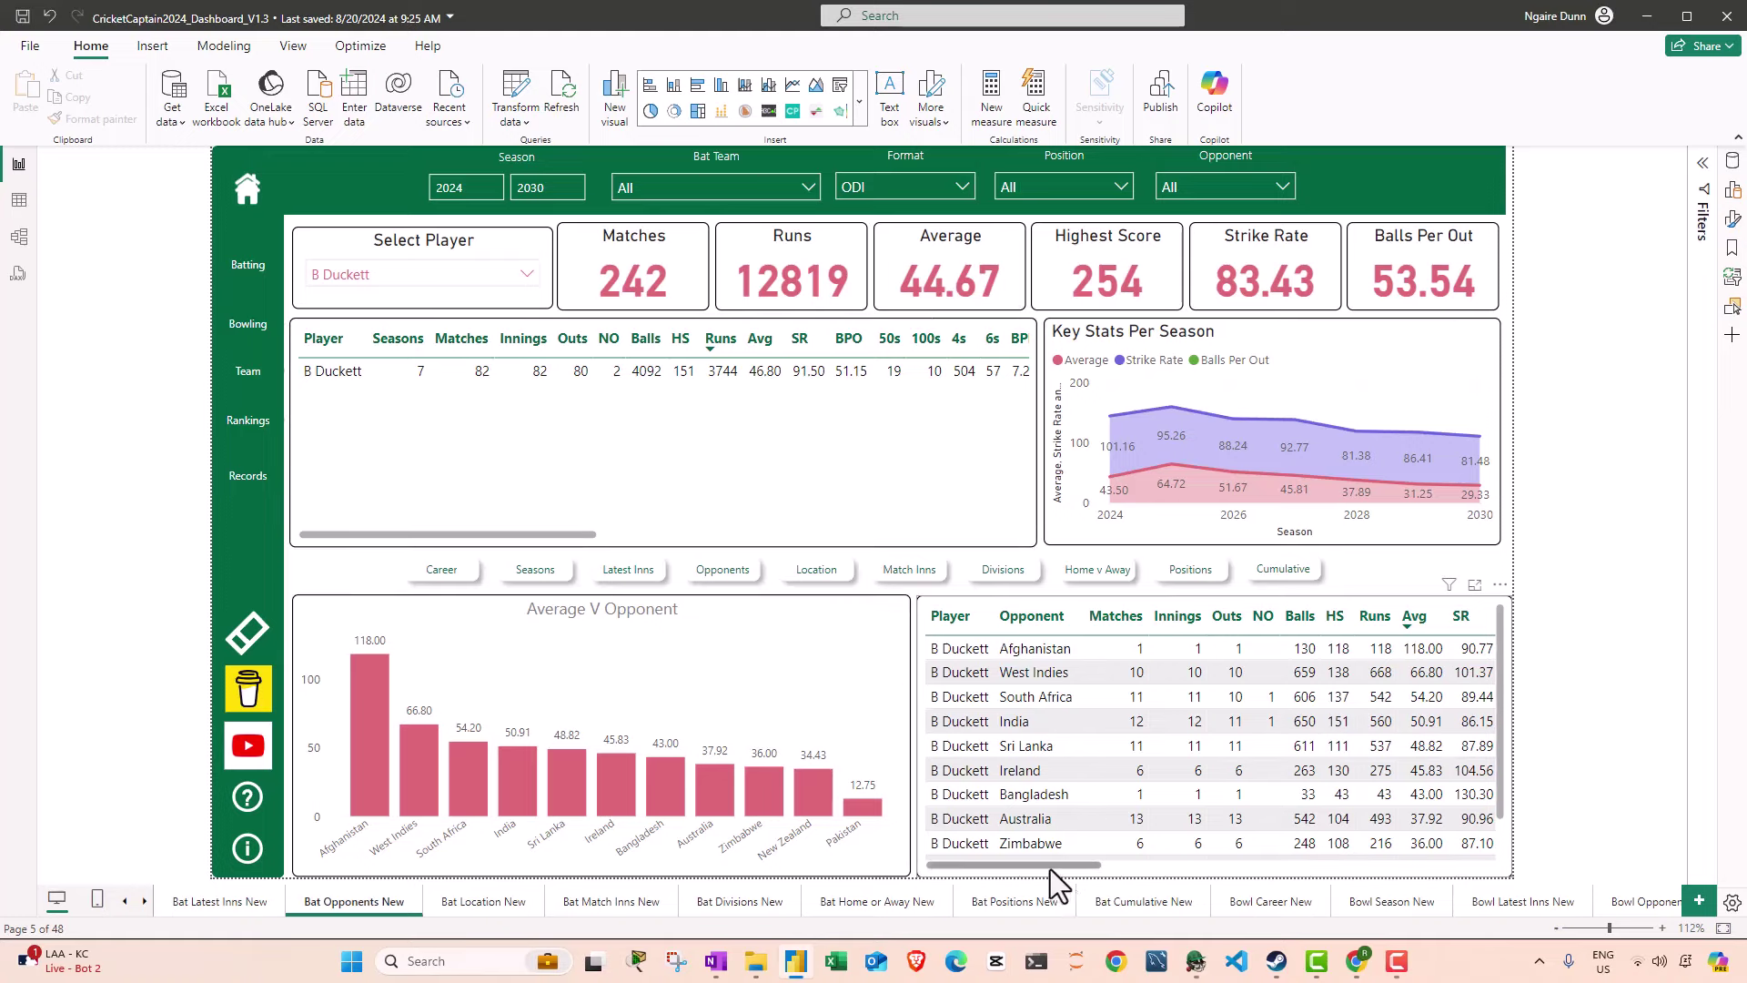
Step: Sort the opponents table by runs and read through B Duckett's ODI record against each country
{"action": "left_click_drag", "start_coordinate": [1050, 864], "coordinate": [1093, 882]}
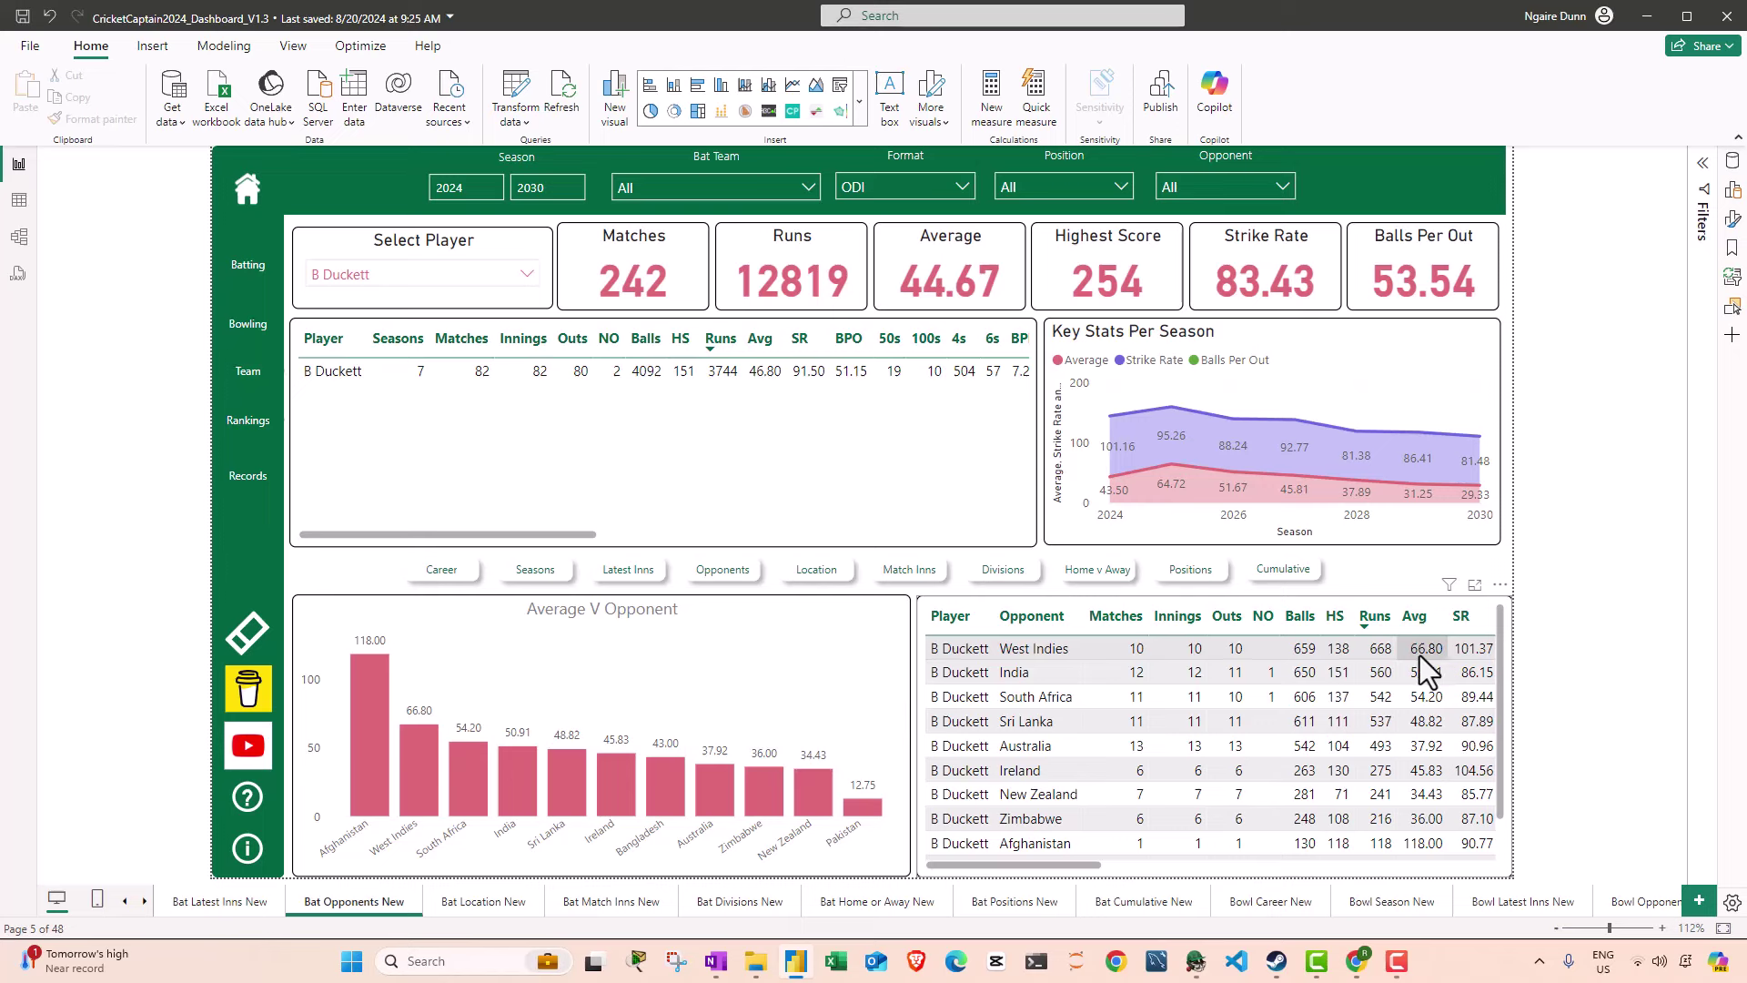
{"action": "scroll", "coordinate": [1414, 819], "scroll_direction": "down", "scroll_amount": 2}
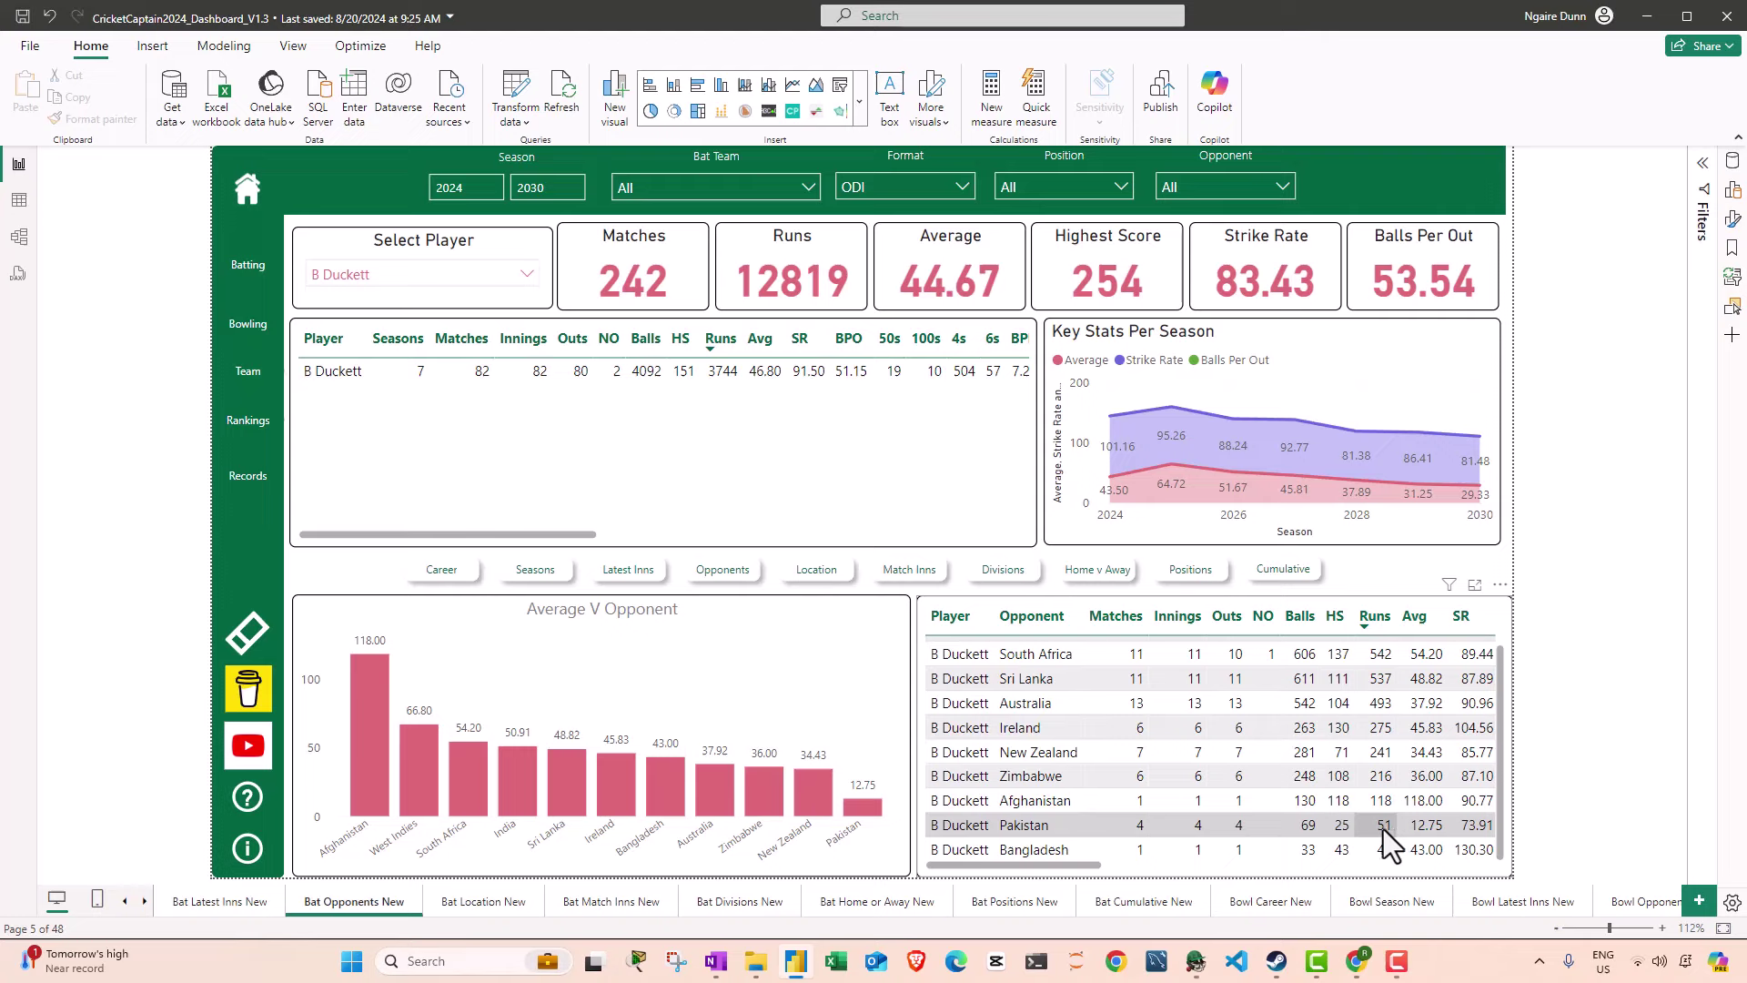
{"action": "scroll", "coordinate": [1382, 828], "scroll_direction": "up", "scroll_amount": 2}
Step: Review B Duckett's ODI batting breakdowns by location, match innings, division, home or away, and batting position
{"action": "left_click", "coordinate": [816, 570], "text": "ctrl"}
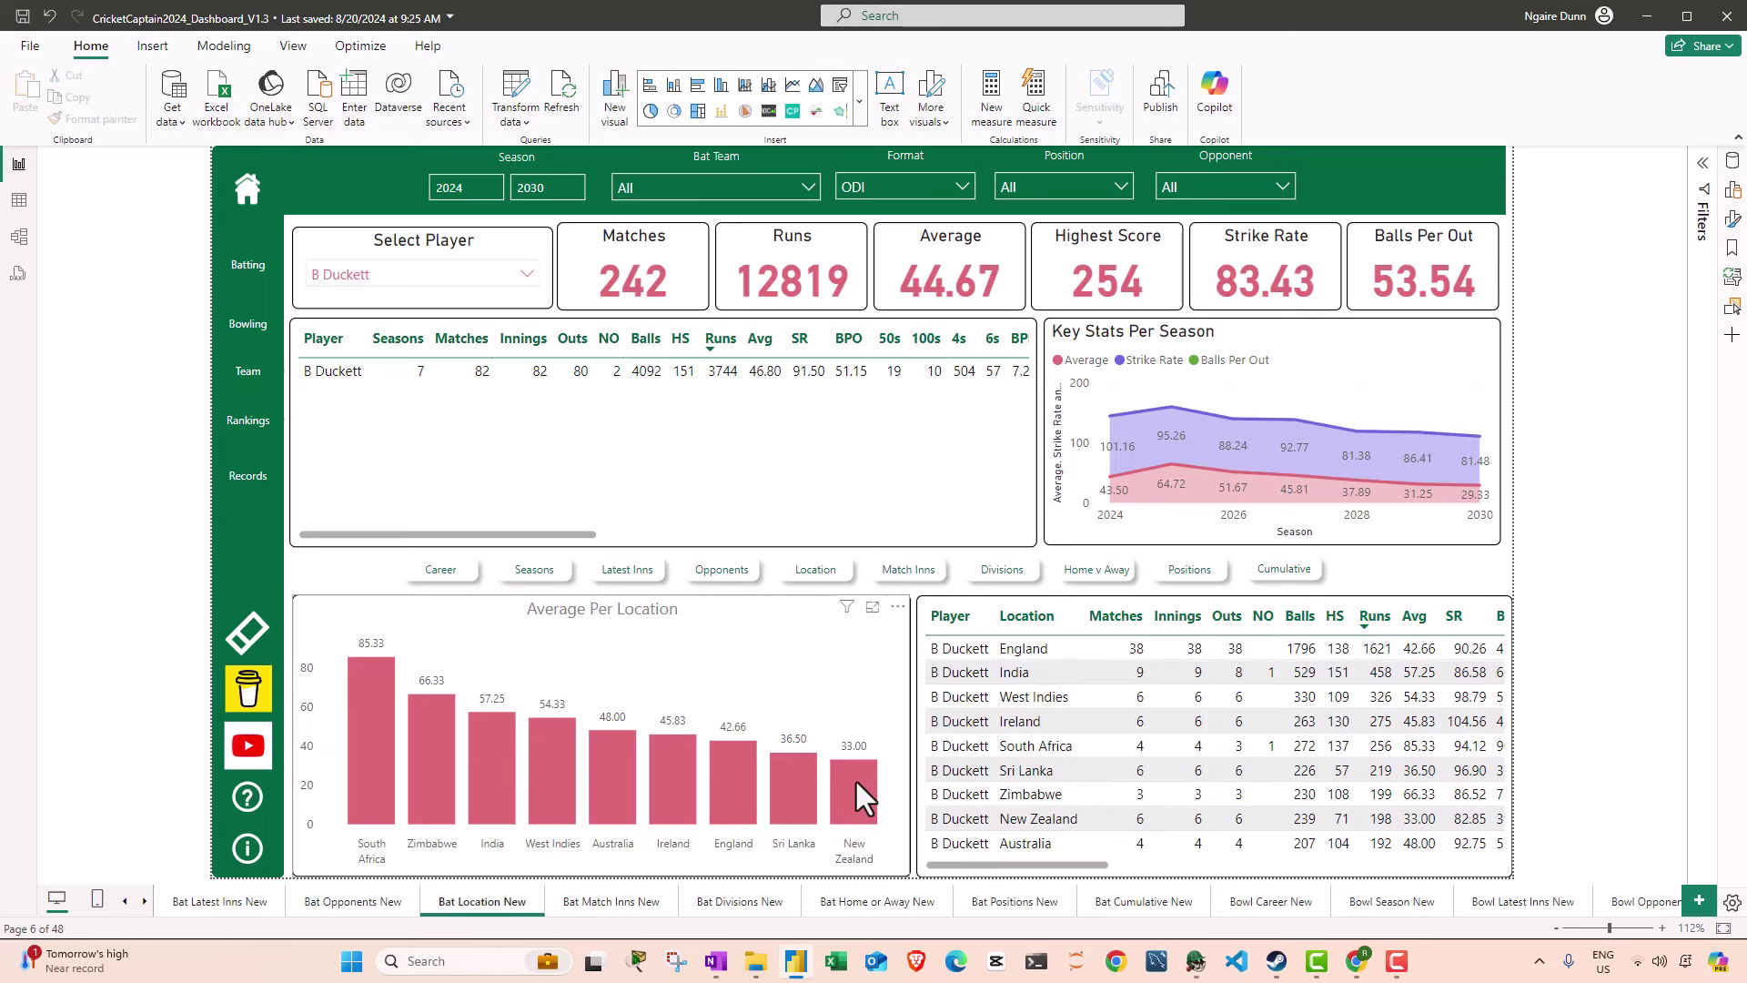
{"action": "mouse_move", "coordinate": [856, 782]}
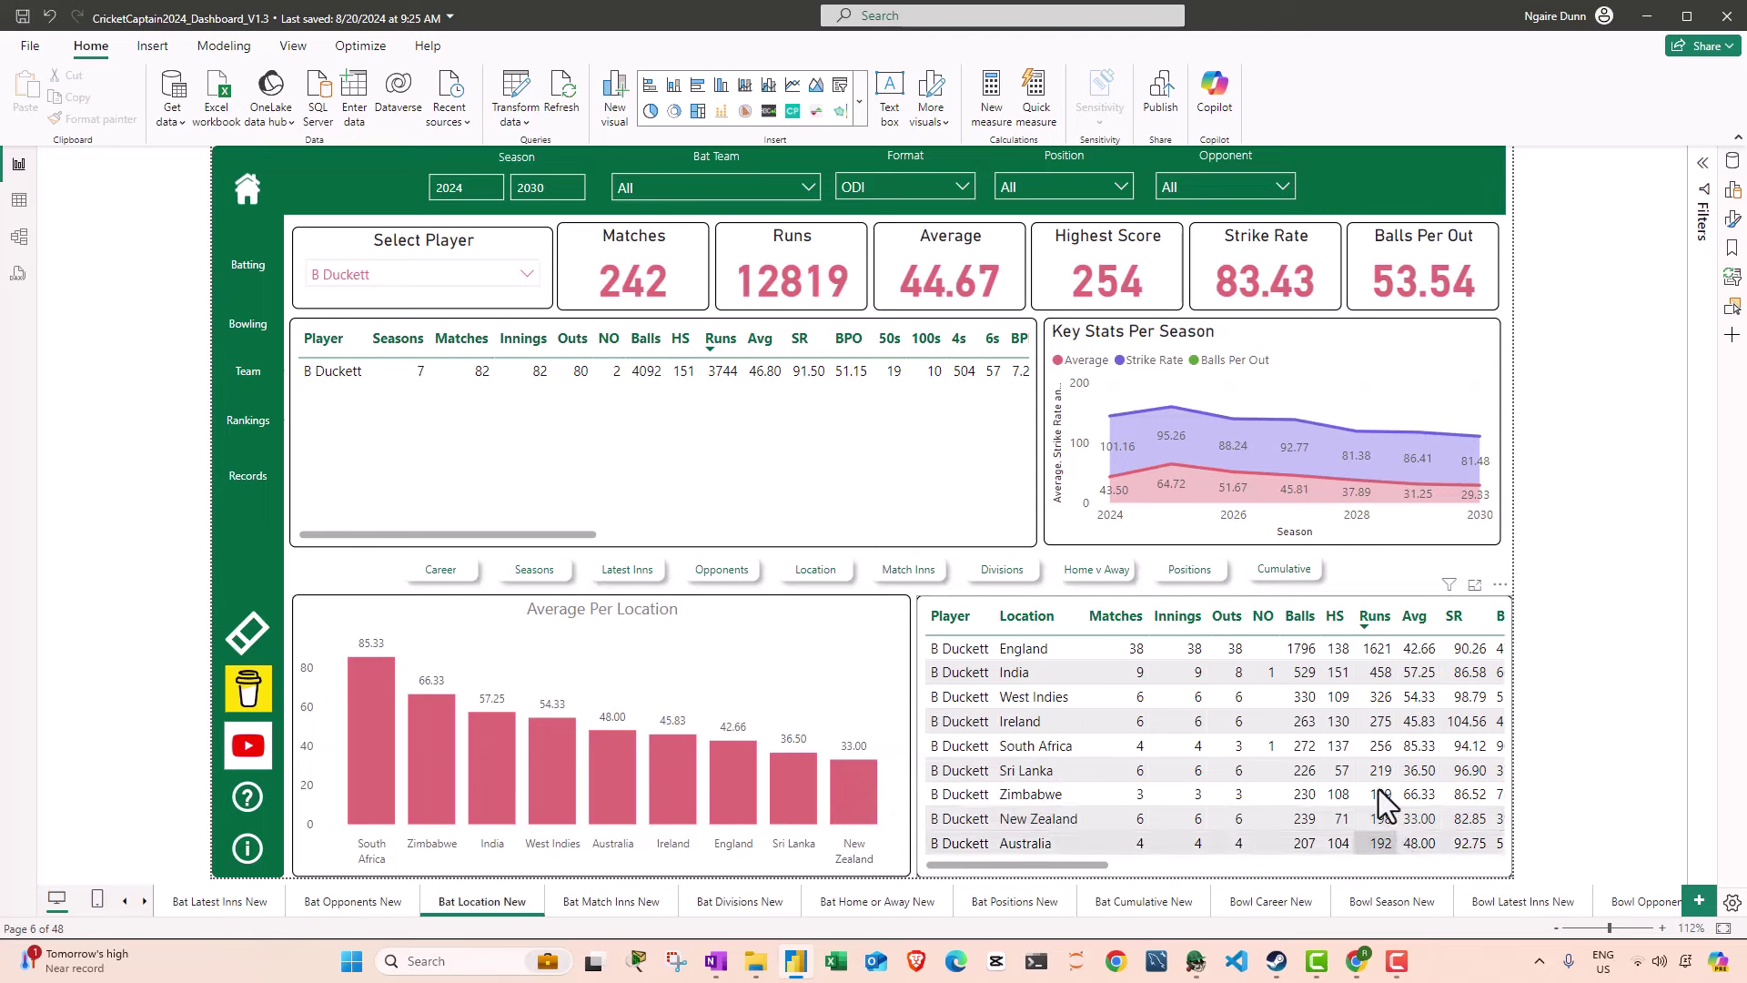
{"action": "key", "text": "ctrl+Page_Down"}
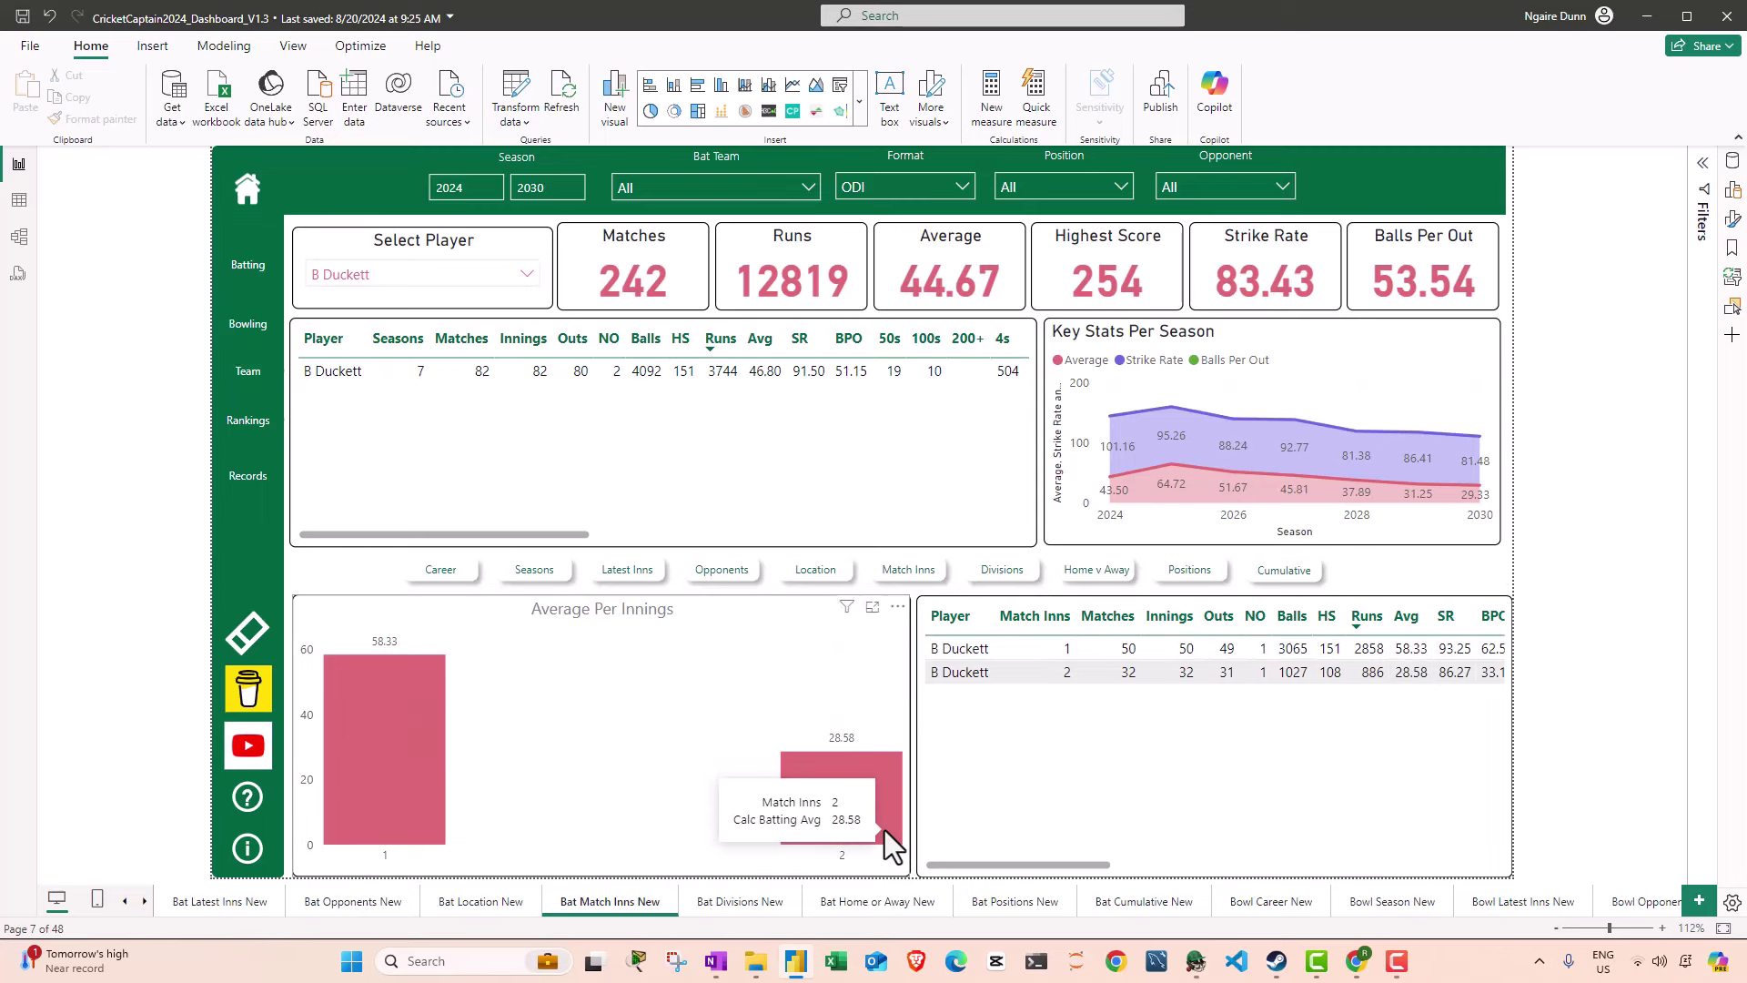
{"action": "key", "text": "ctrl+Page_Down"}
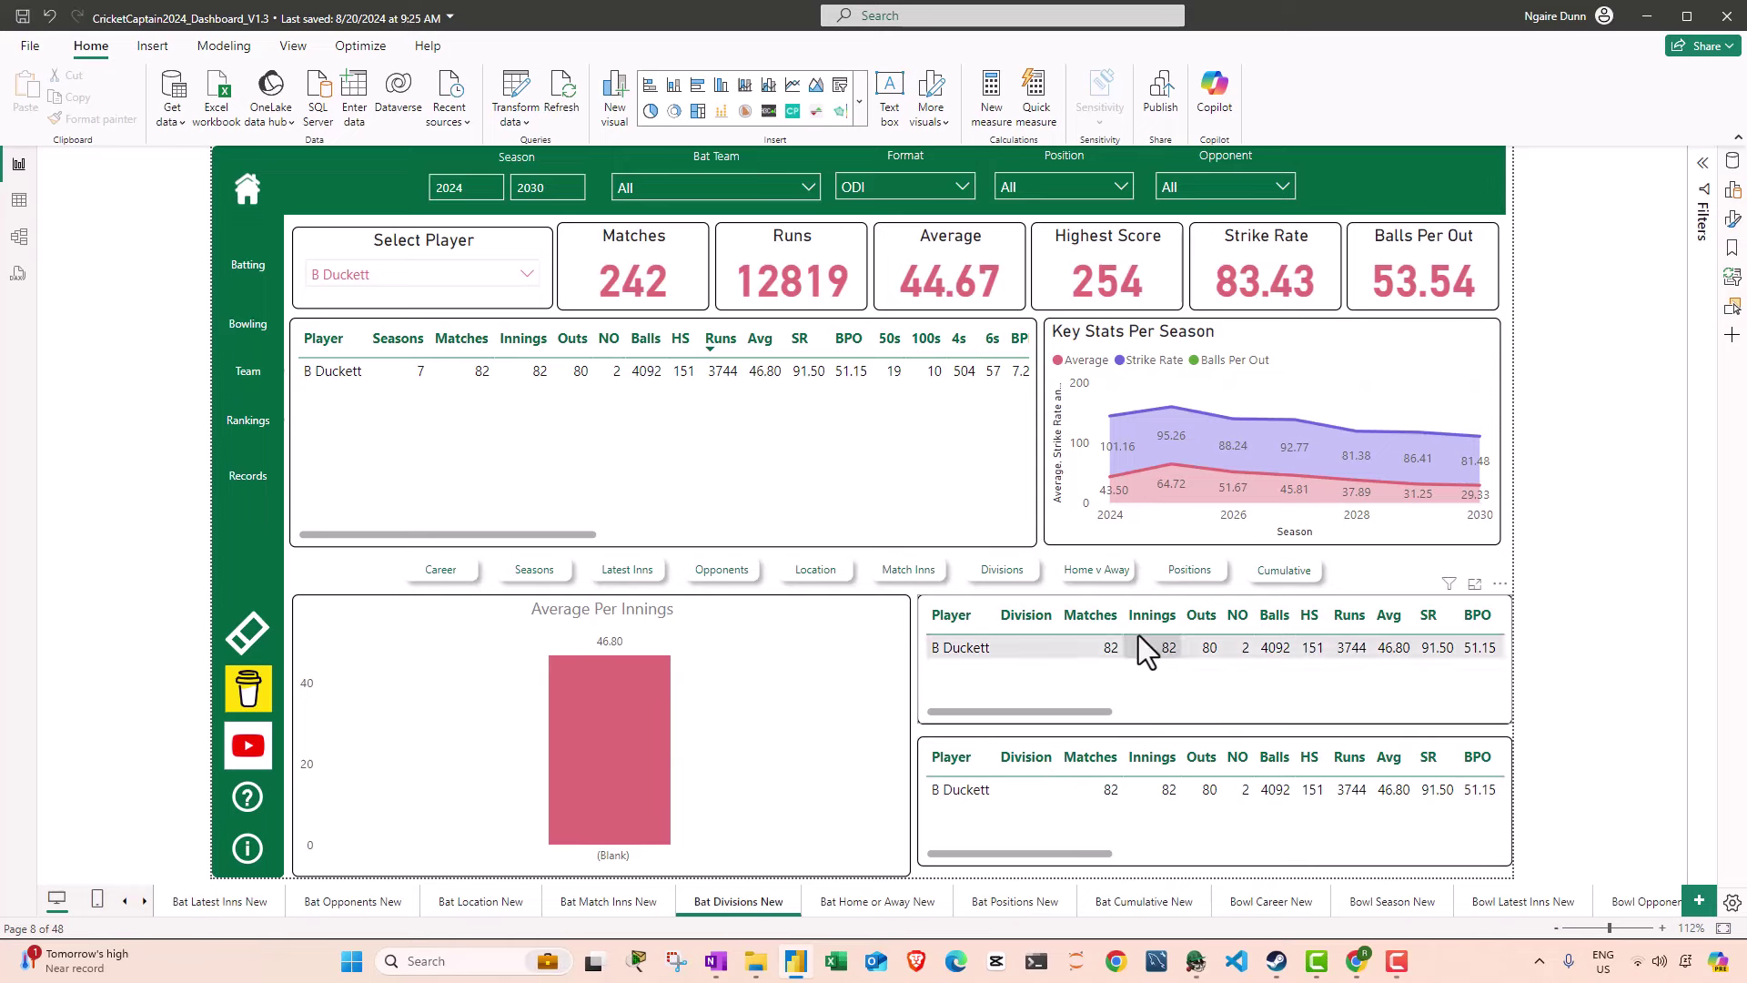
{"action": "key", "text": "ctrl+Page_Down"}
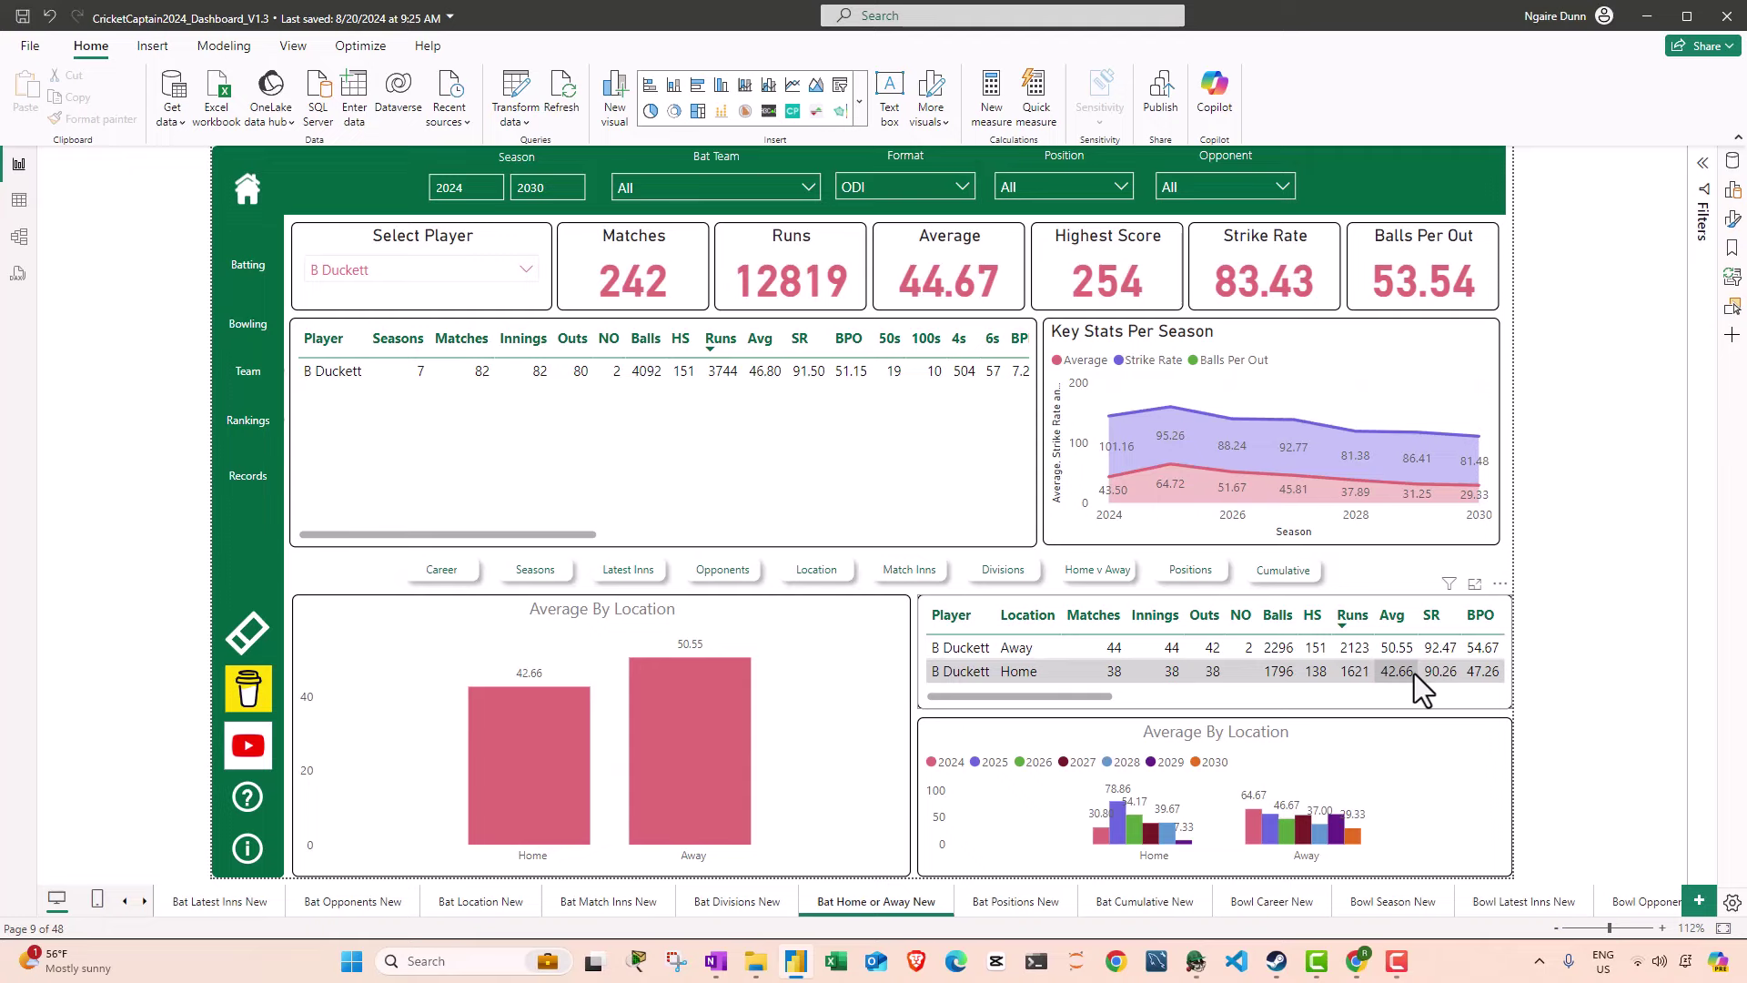
{"action": "left_click", "coordinate": [1475, 583]}
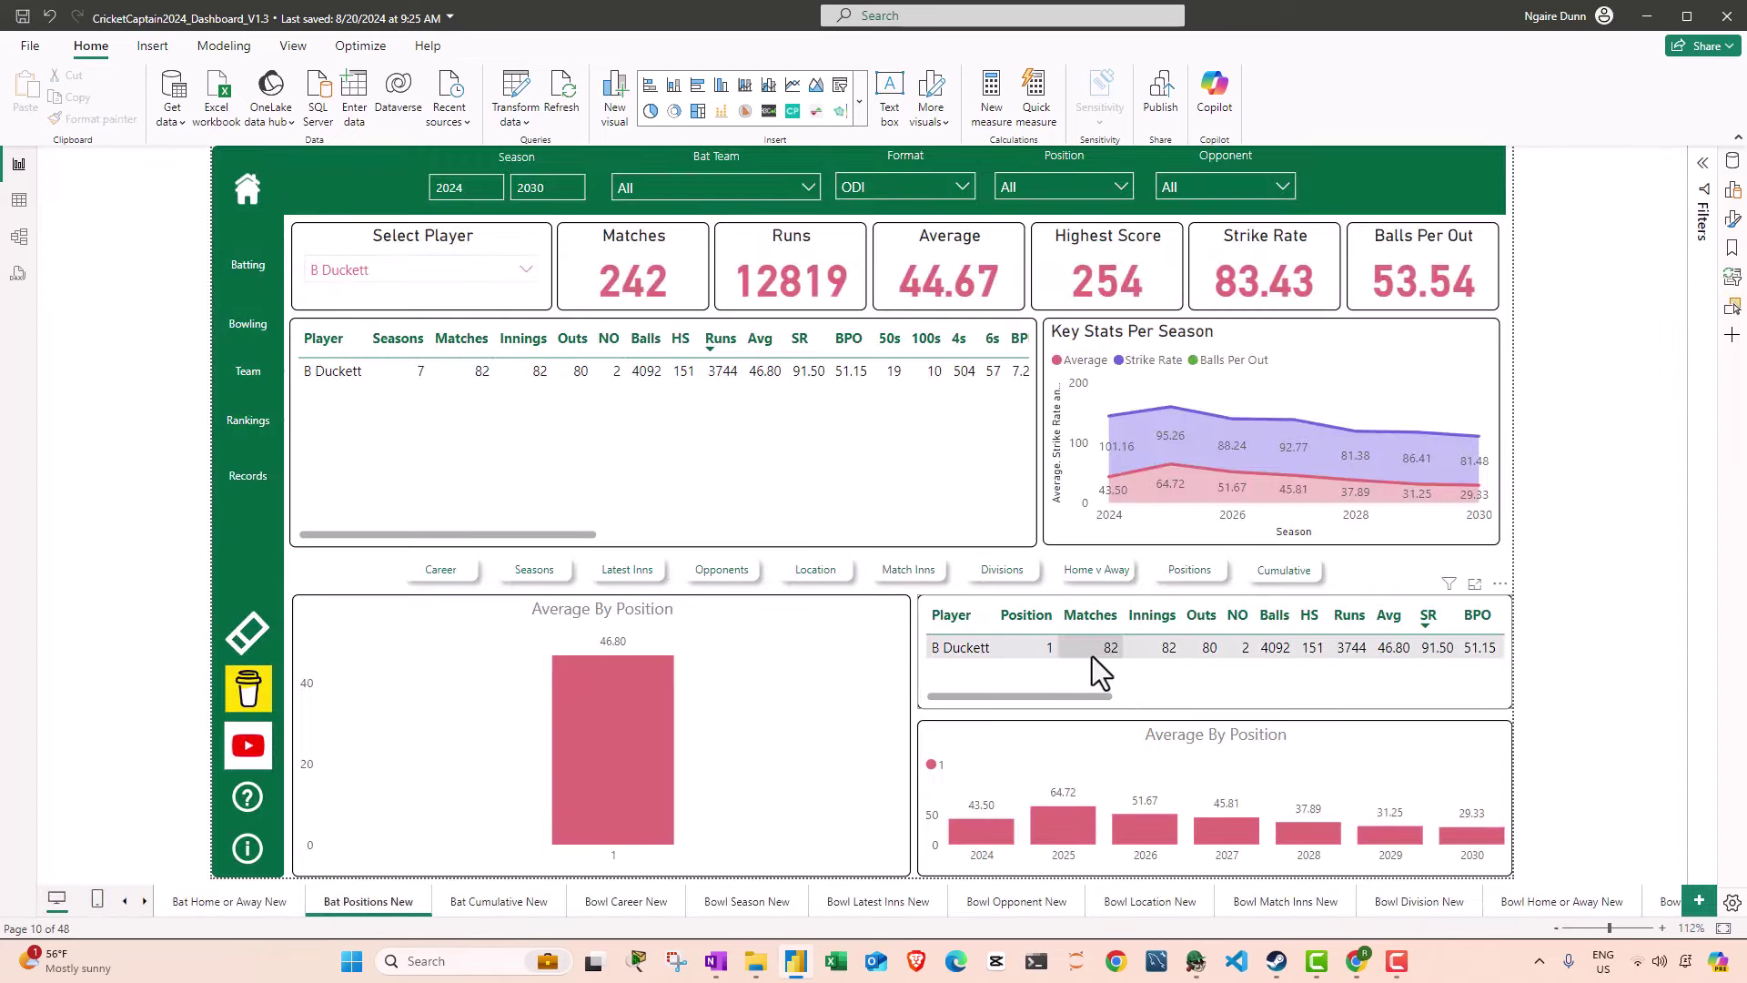
Step: Open the cumulative batting page and inspect the Cumulative Average Per Innings chart in focus mode
{"action": "left_click", "coordinate": [1292, 575], "text": "ctrl"}
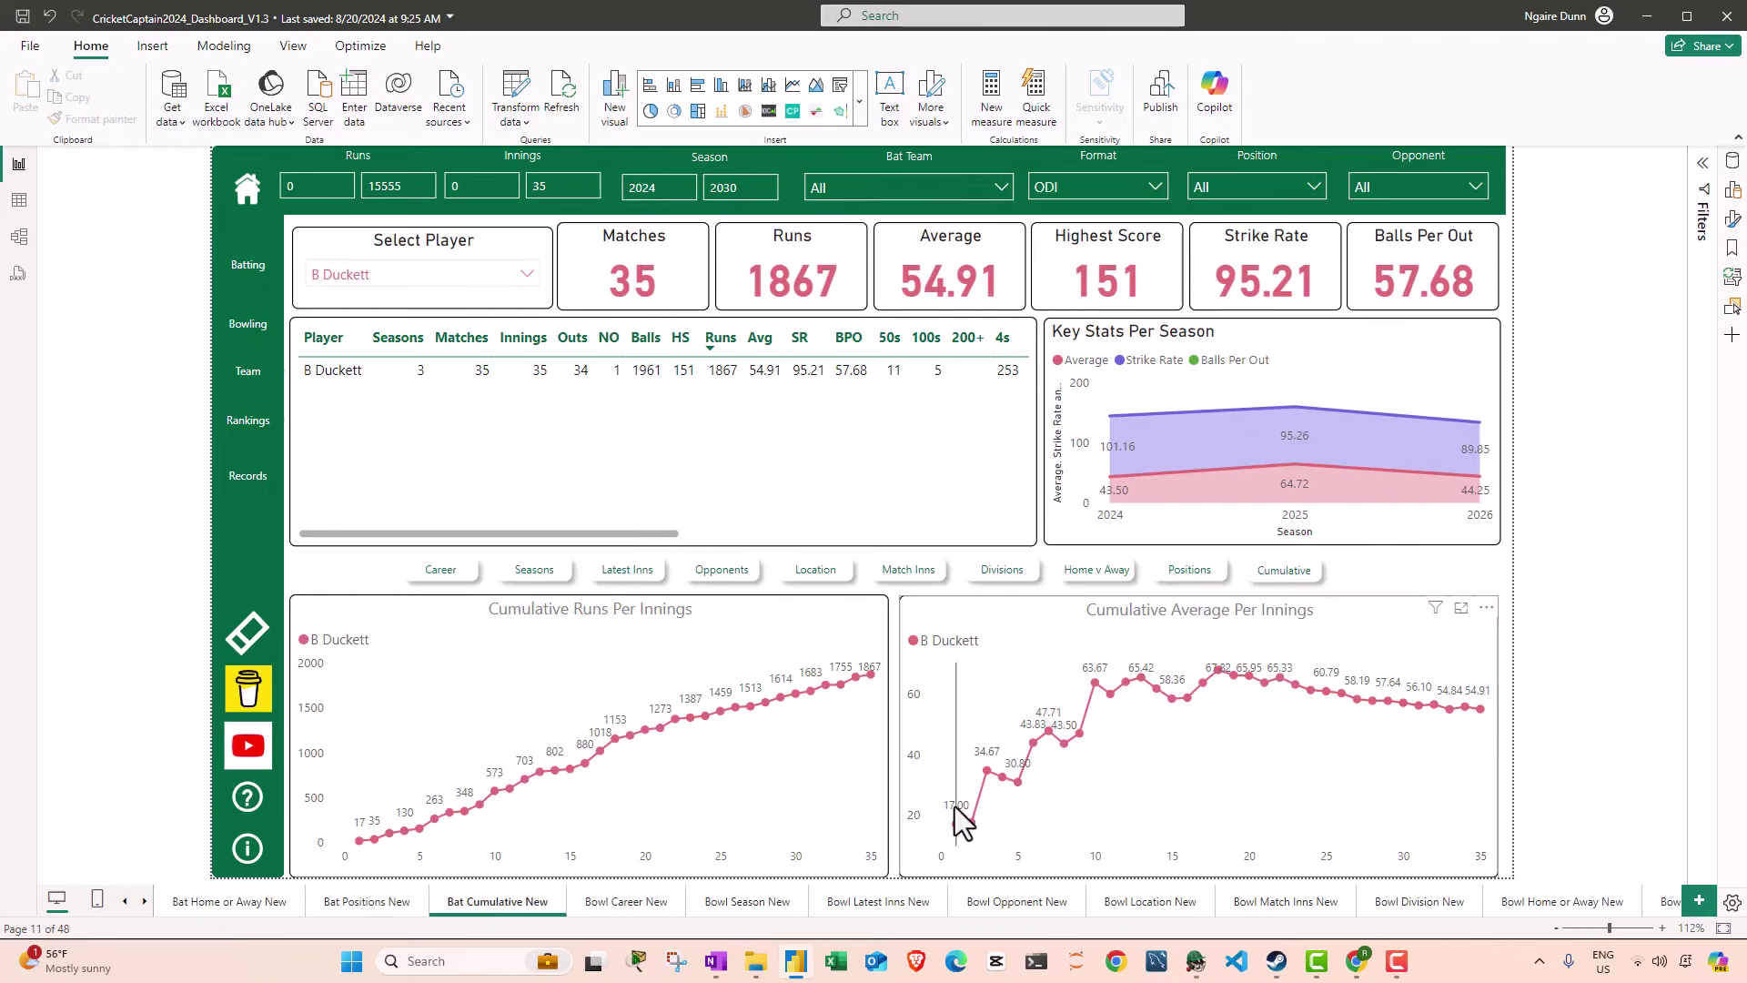
{"action": "left_click", "coordinate": [1460, 607]}
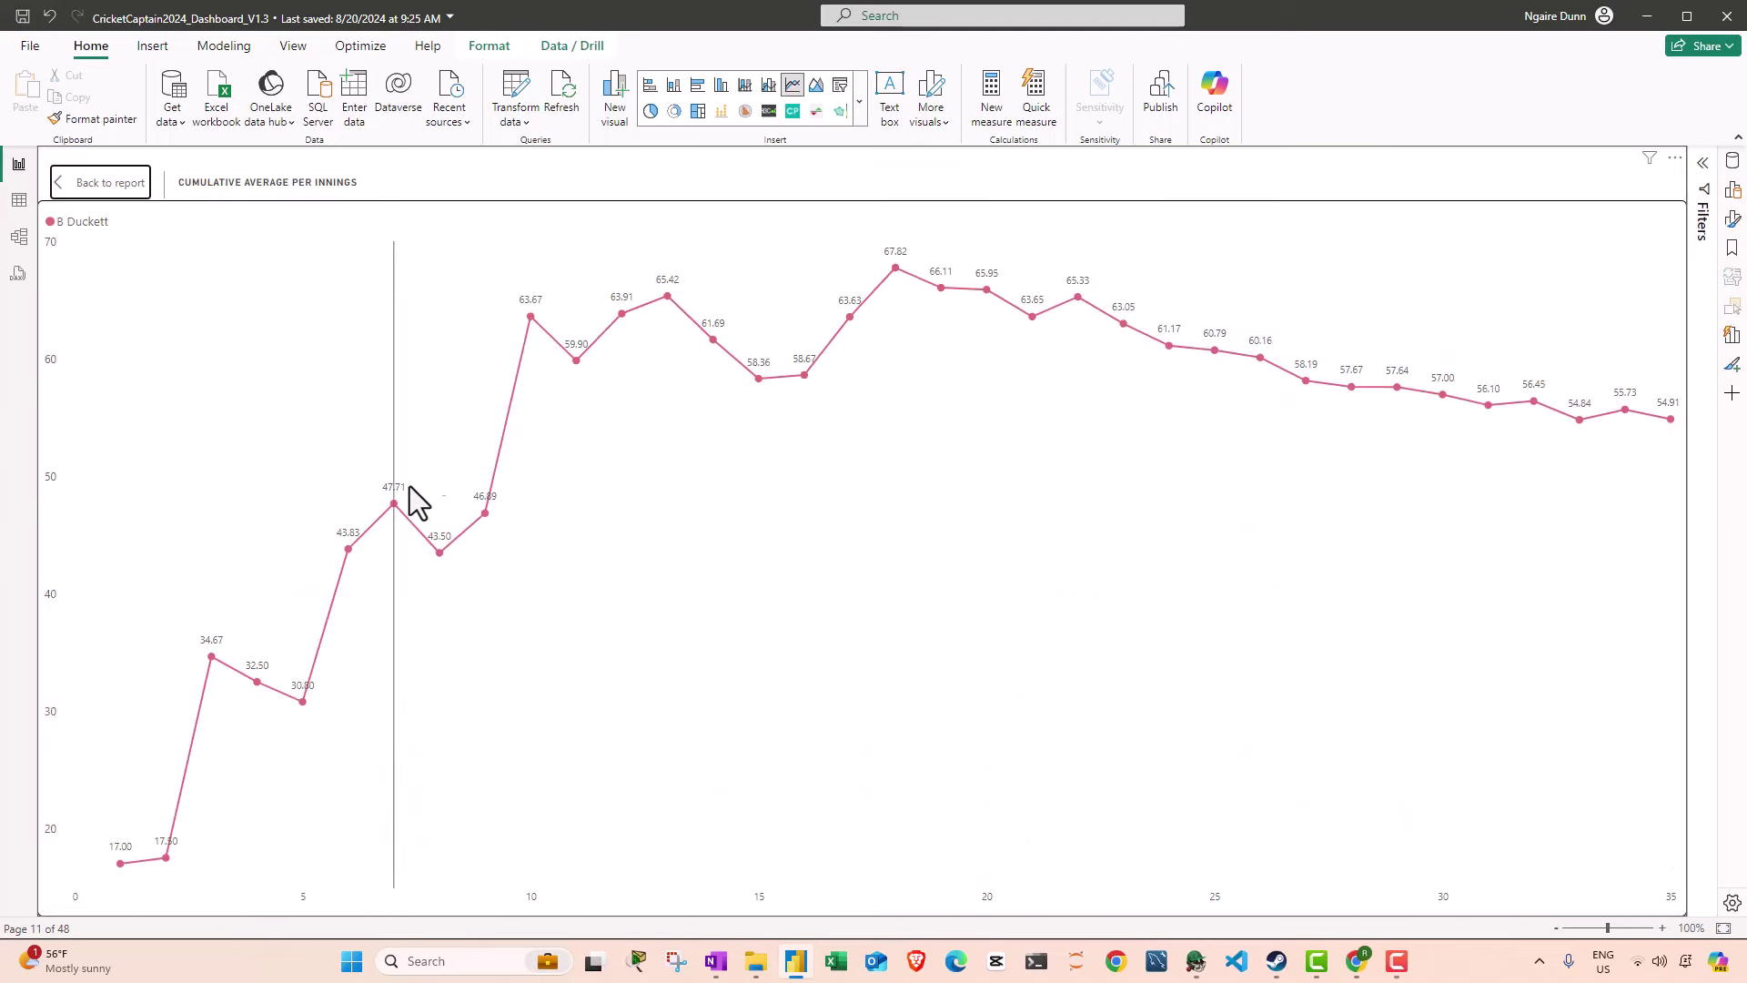
{"action": "mouse_move", "coordinate": [869, 279]}
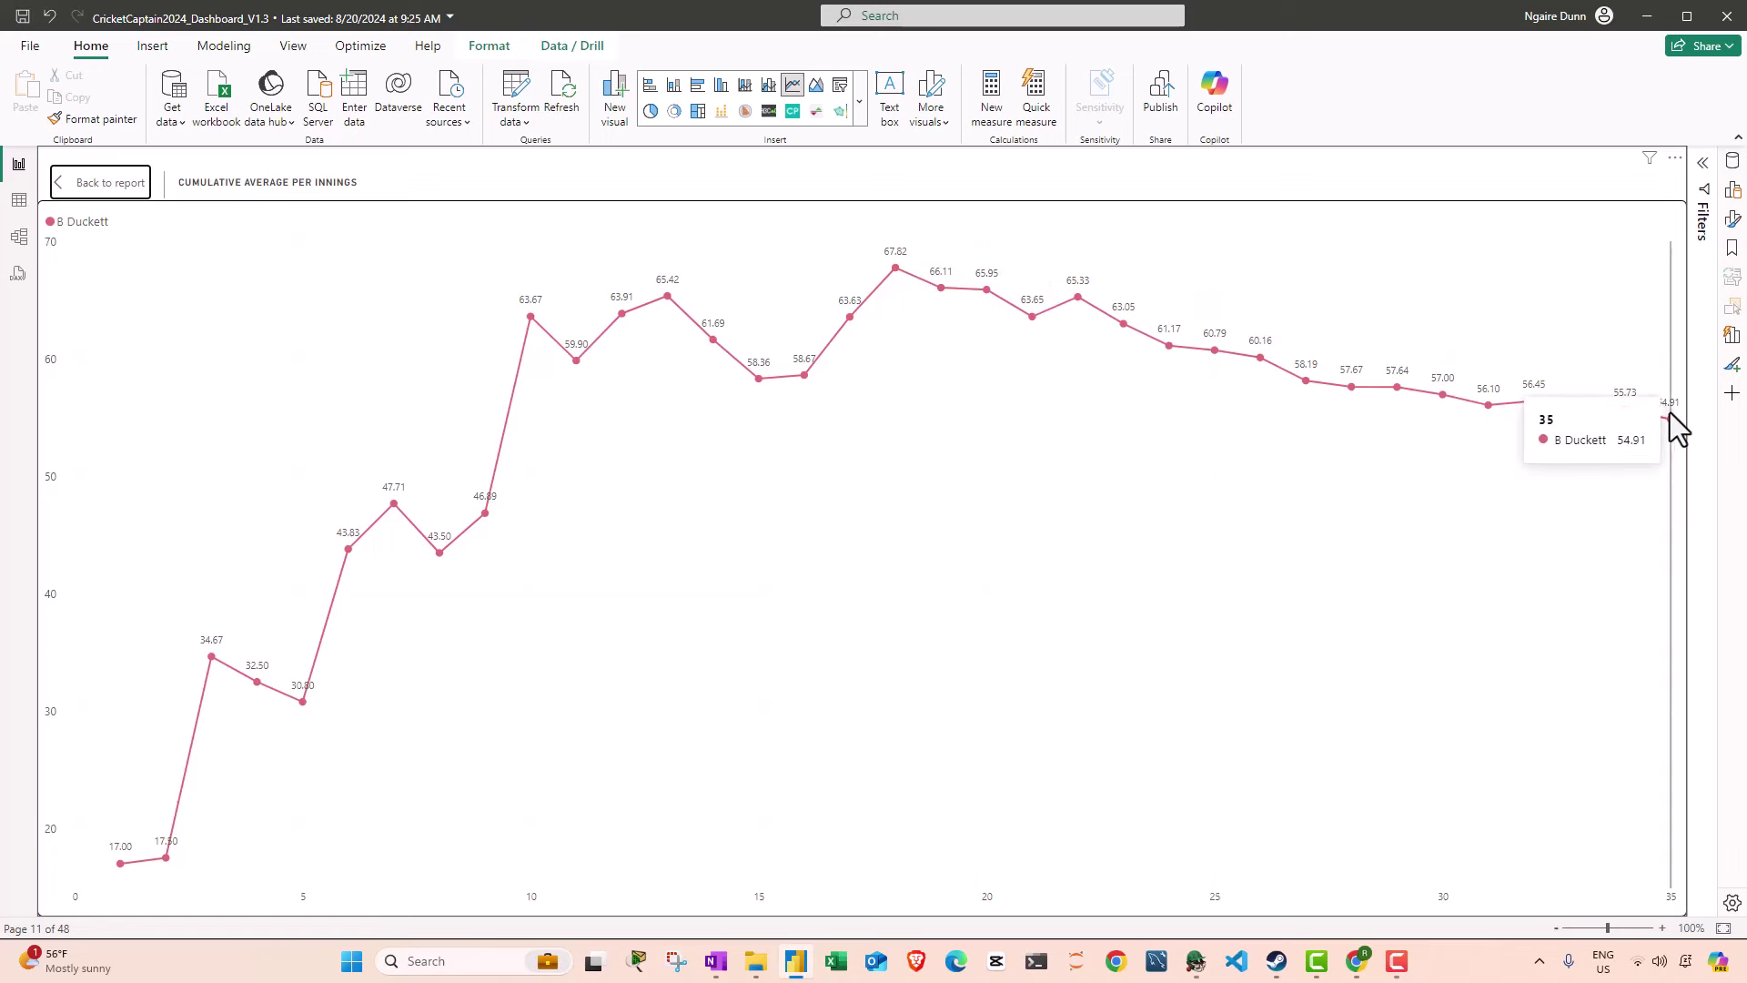
Step: Return to the report, set the innings upper limit to 999 and examine the enlarged Cumulative Average Per Innings chart
{"action": "left_click", "coordinate": [100, 182]}
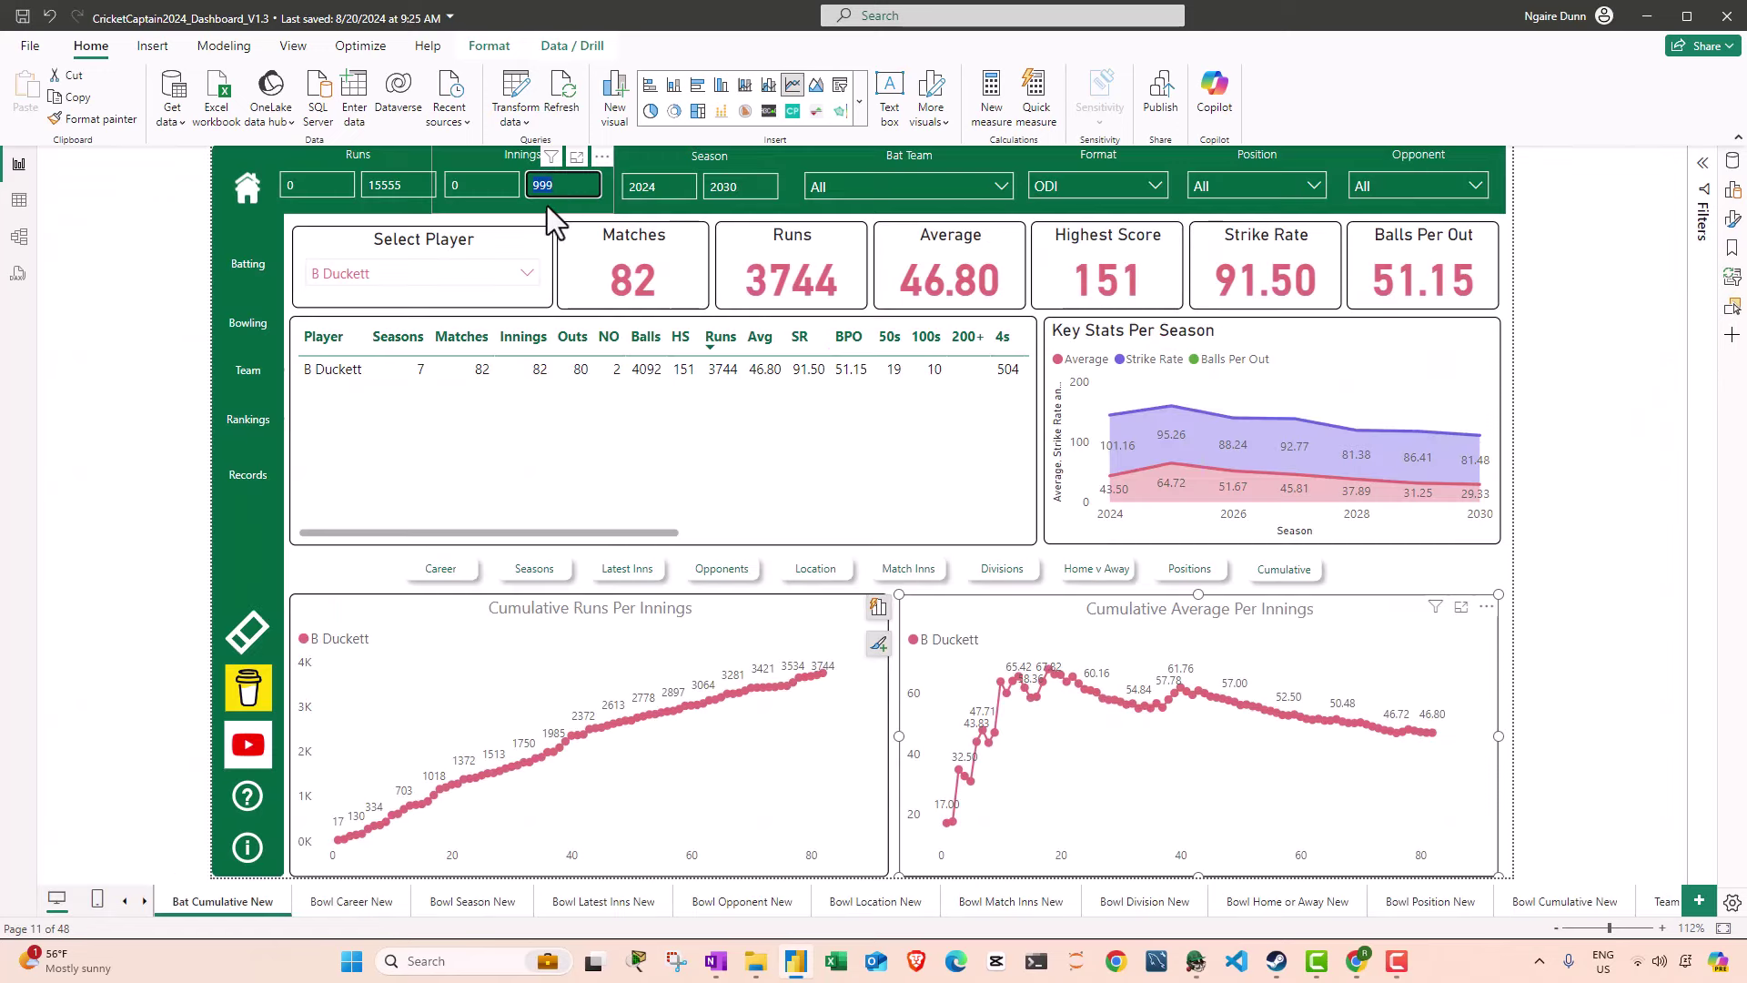
{"action": "left_click", "coordinate": [555, 185]}
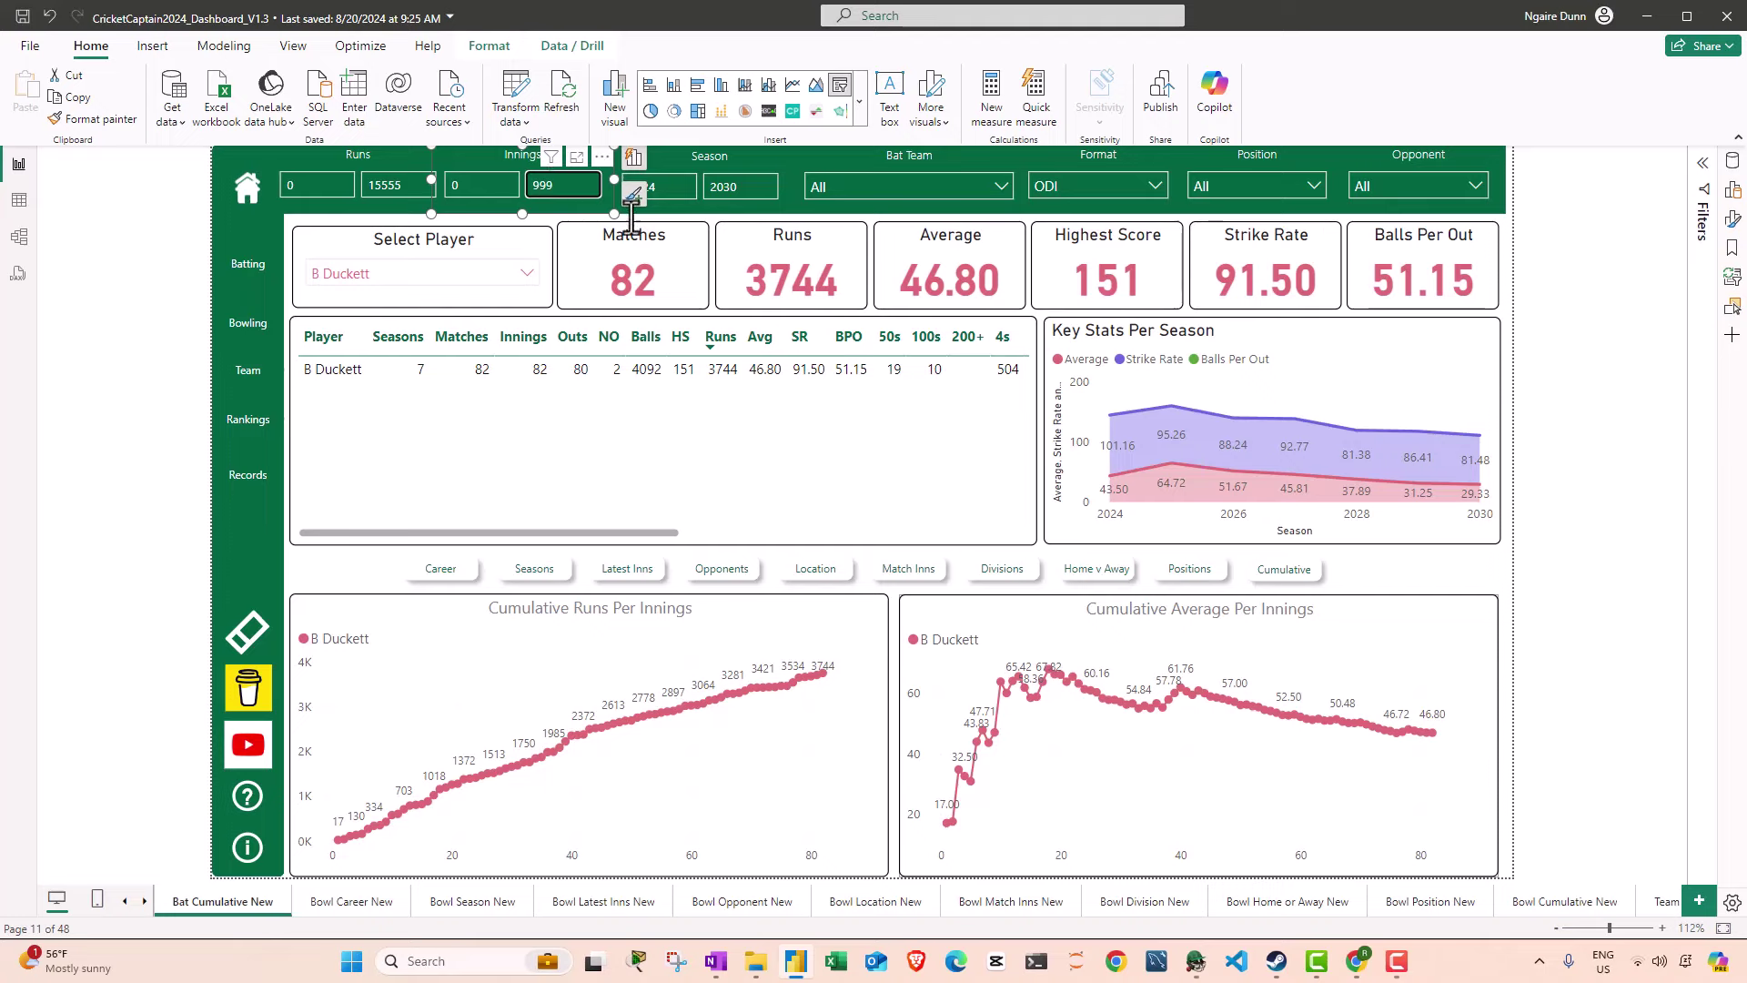
{"action": "left_click", "coordinate": [1459, 606]}
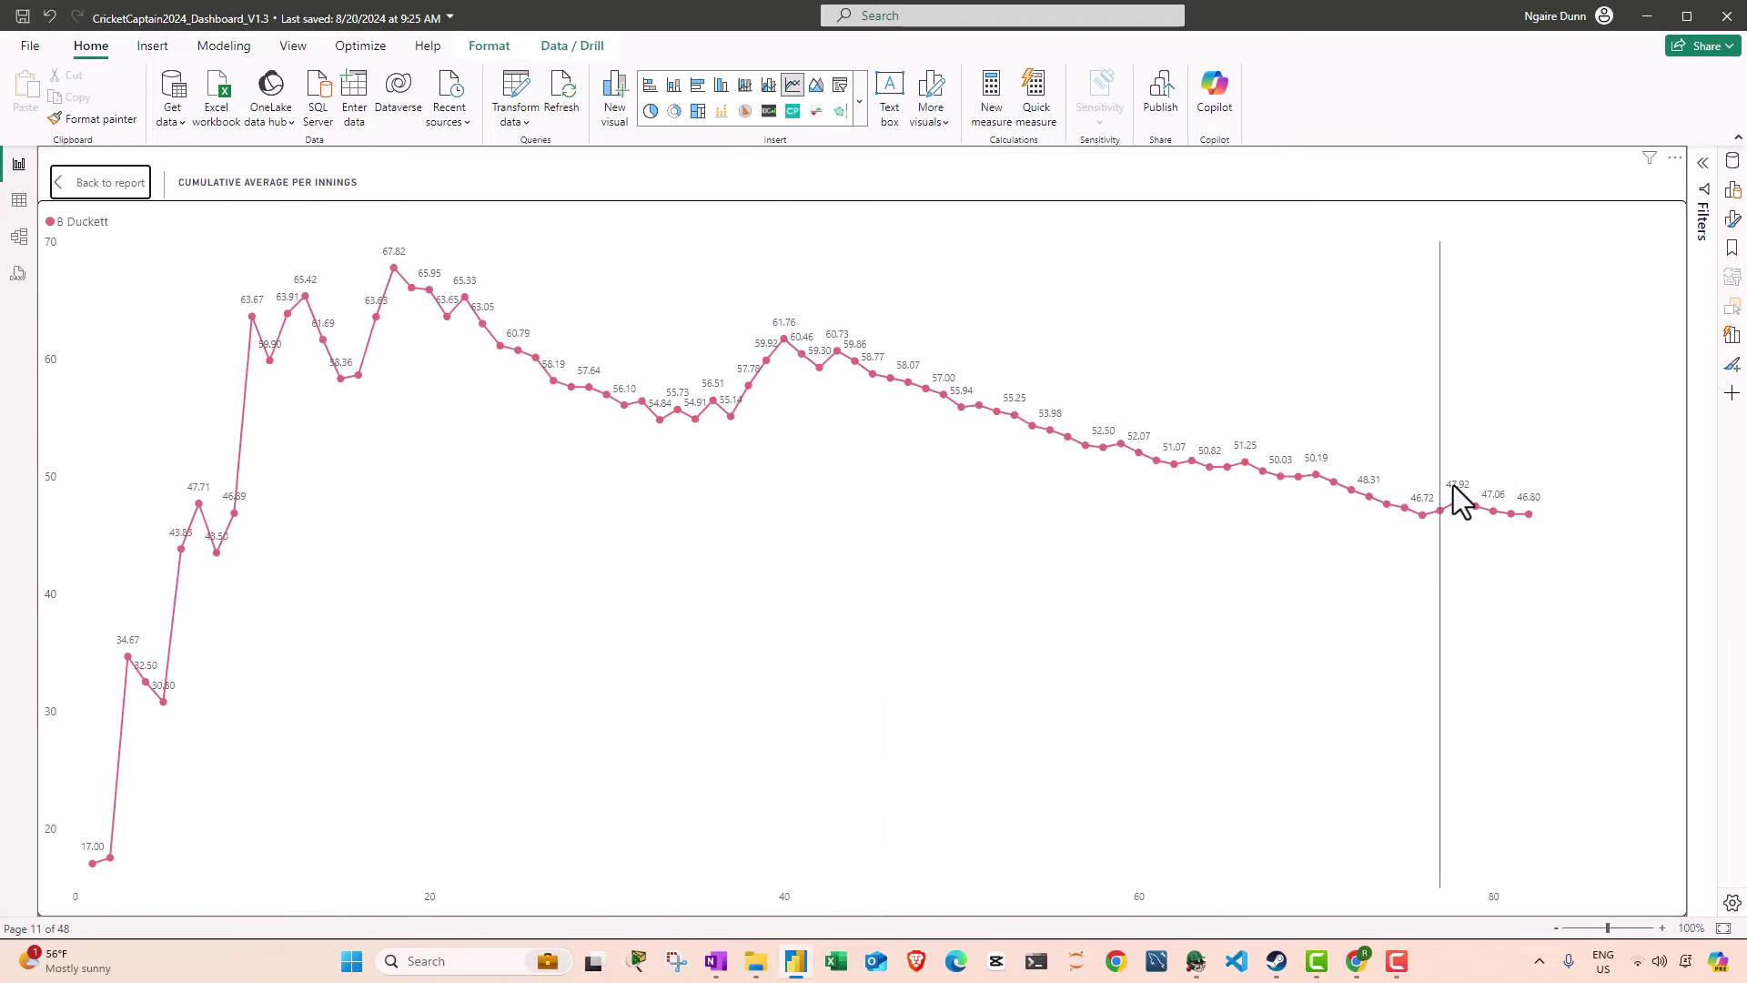
{"action": "mouse_move", "coordinate": [238, 518]}
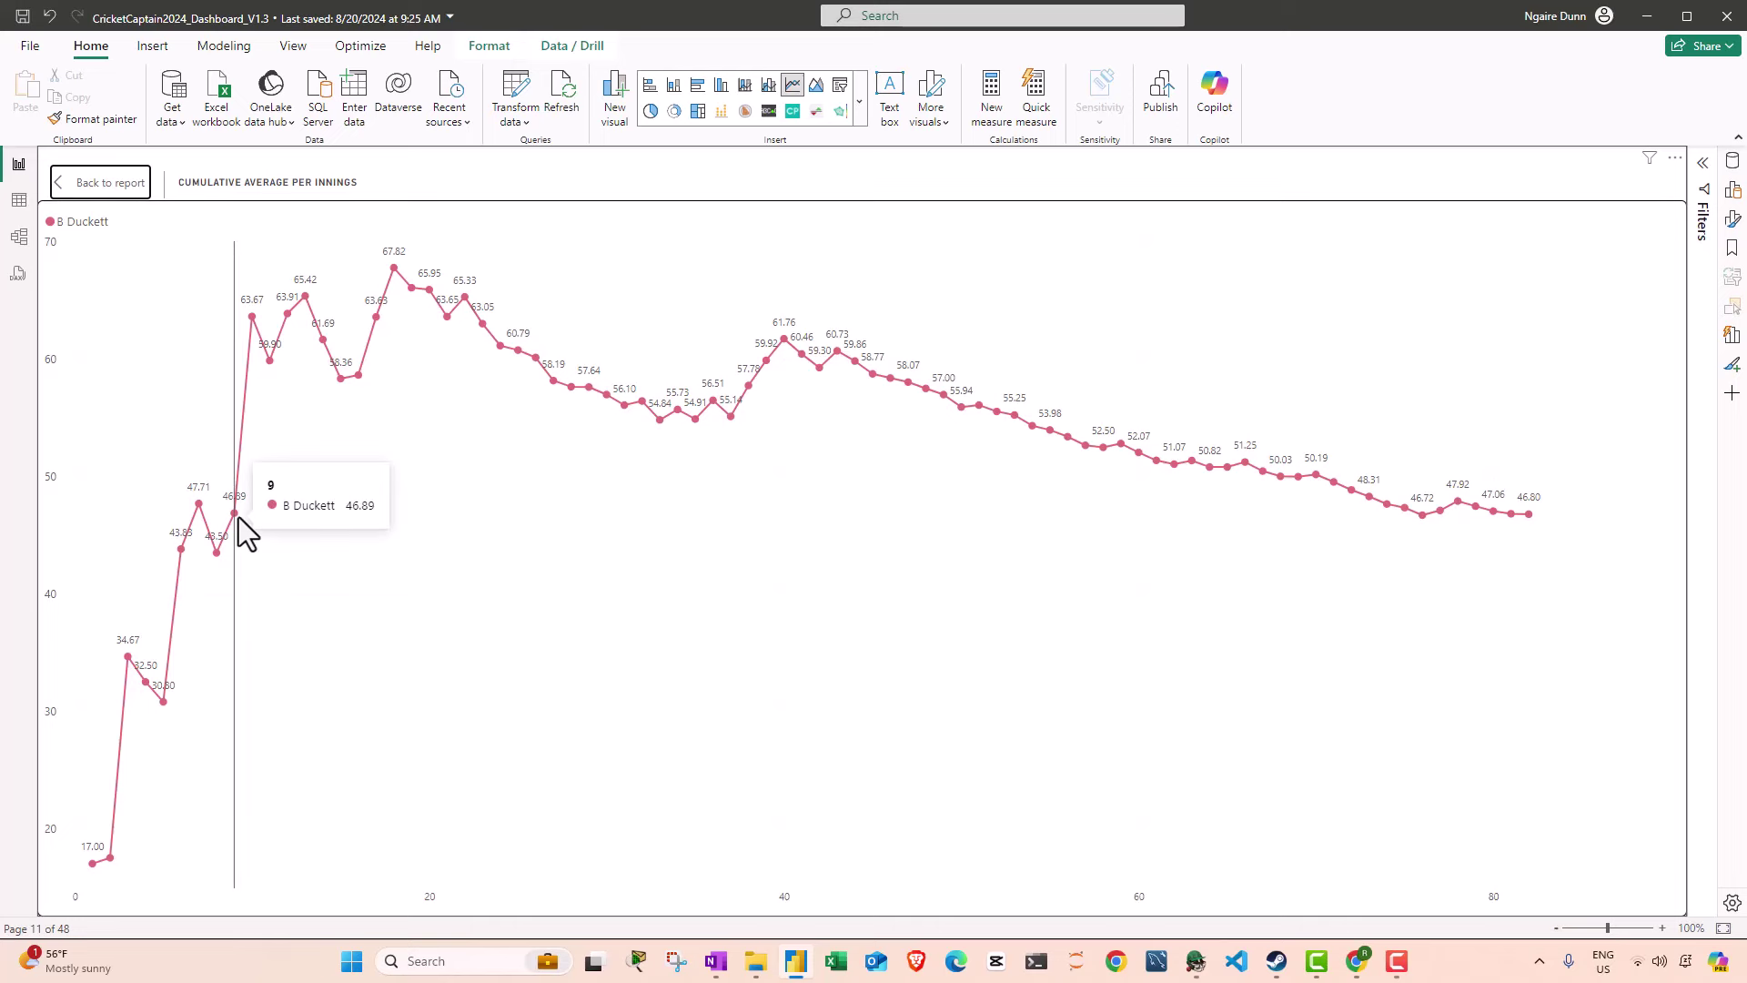
Step: Return to the report, filter the cumulative page by batting team and compare its players in the enlarged Cumulative Runs Per Innings chart
{"action": "left_click", "coordinate": [82, 185]}
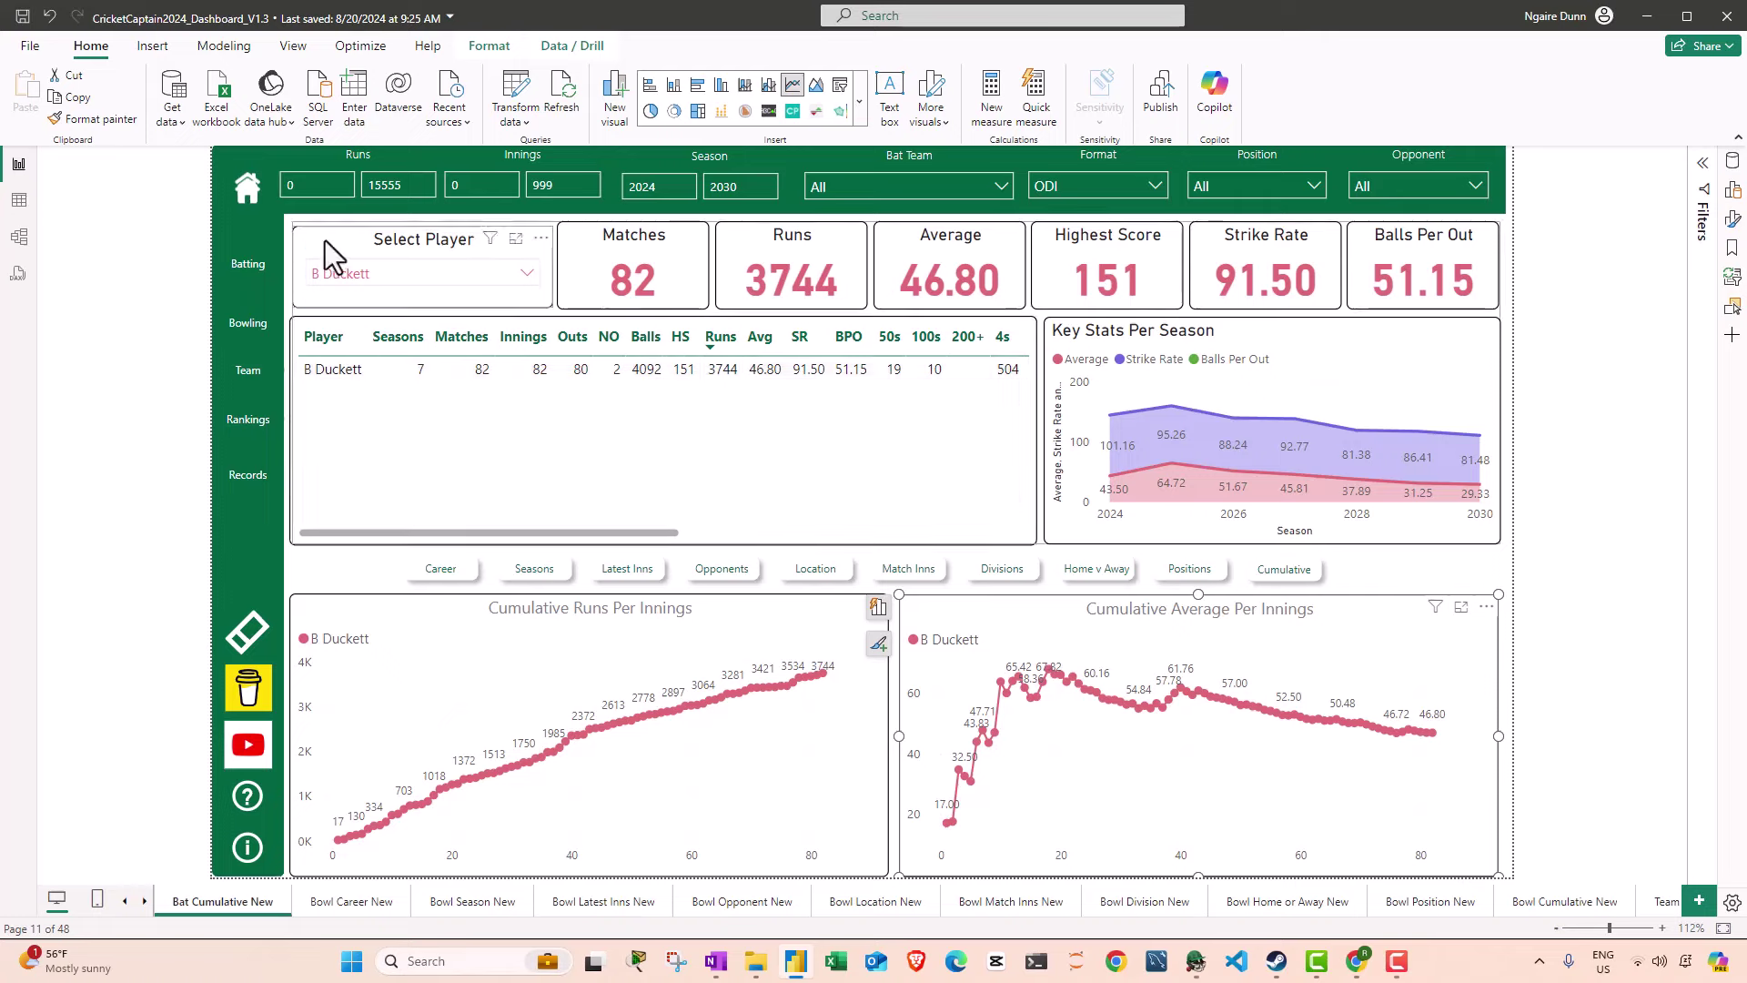
{"action": "left_click", "coordinate": [910, 186]}
{"action": "left_click", "coordinate": [822, 304]}
{"action": "left_click", "coordinate": [925, 172]}
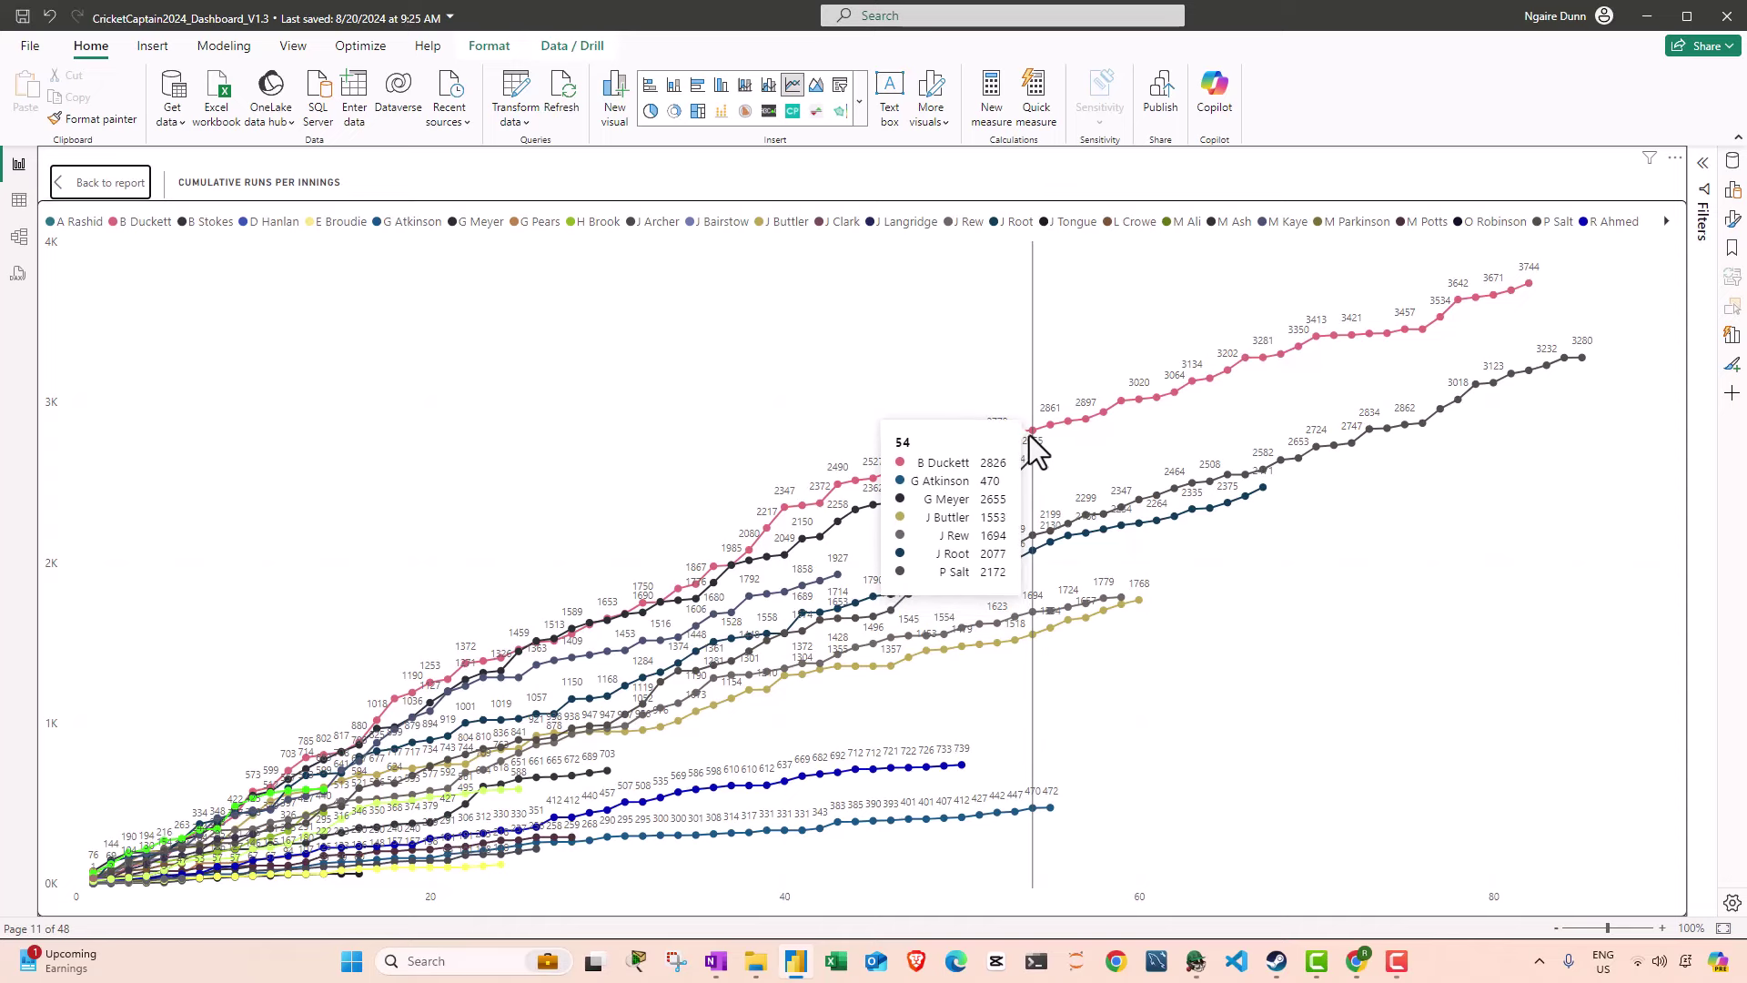
{"action": "left_click", "coordinate": [100, 182]}
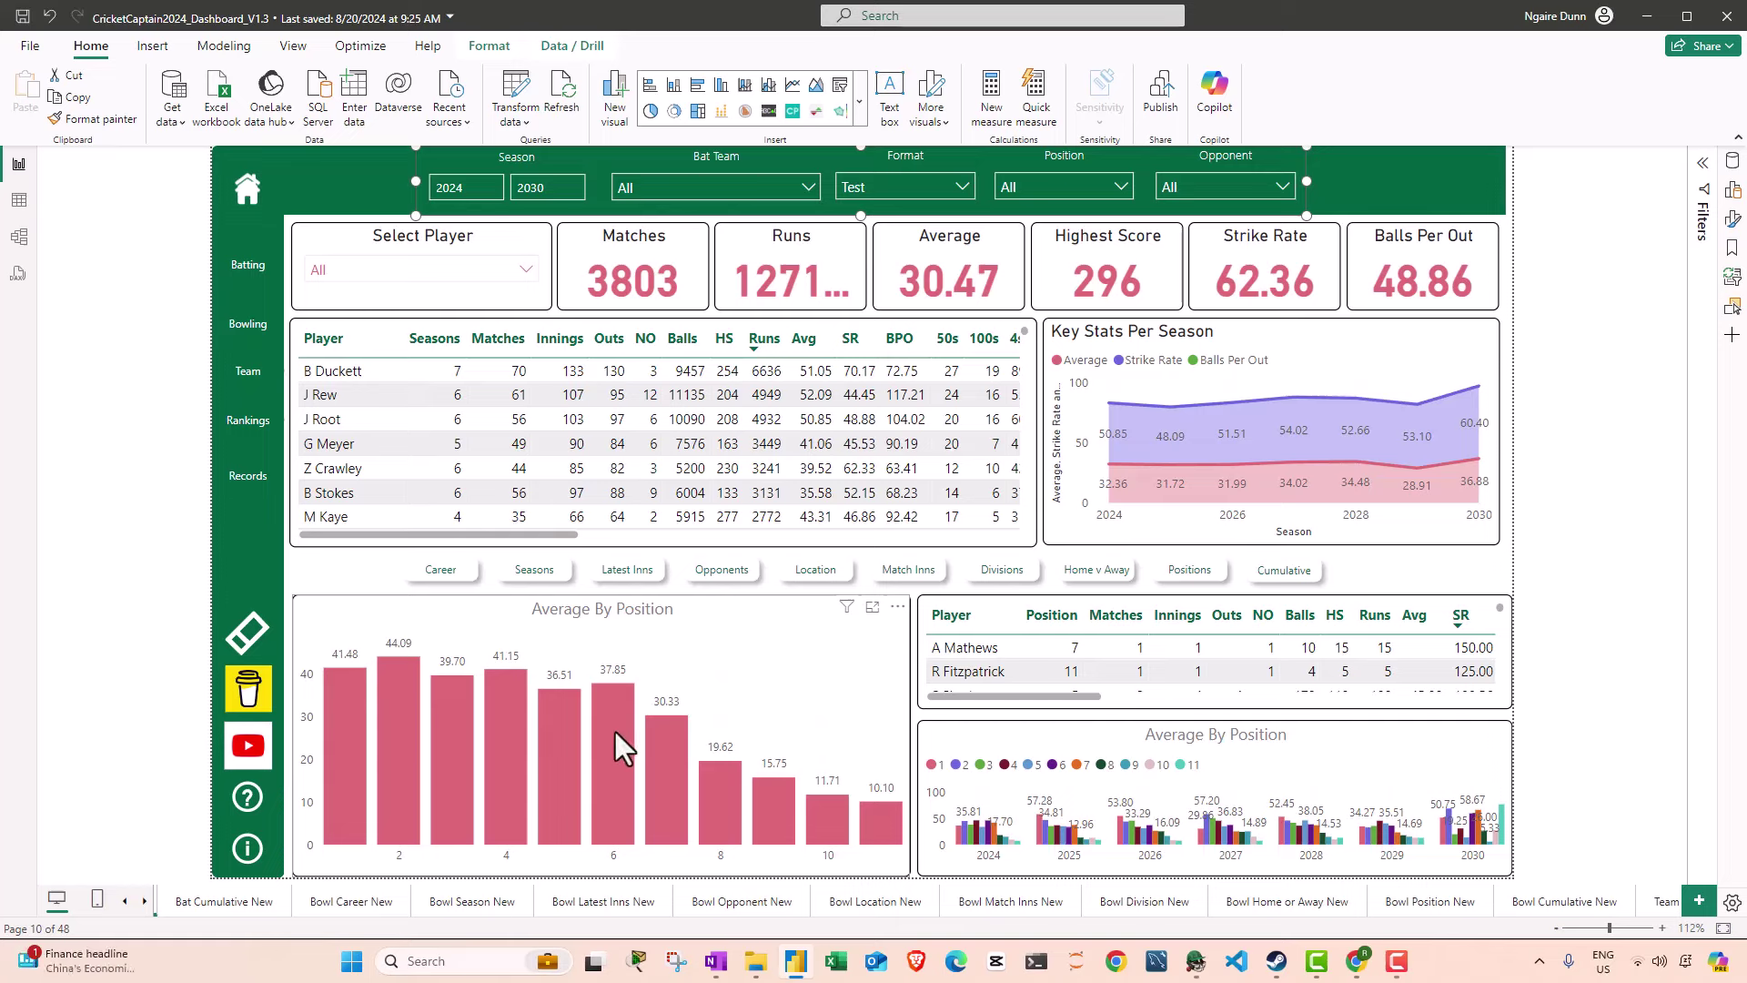
Step: On the Test batting positions page, highlight B Duckett, J Rew and R Ahmed in turn and compare their averages by position
{"action": "left_click", "coordinate": [340, 372]}
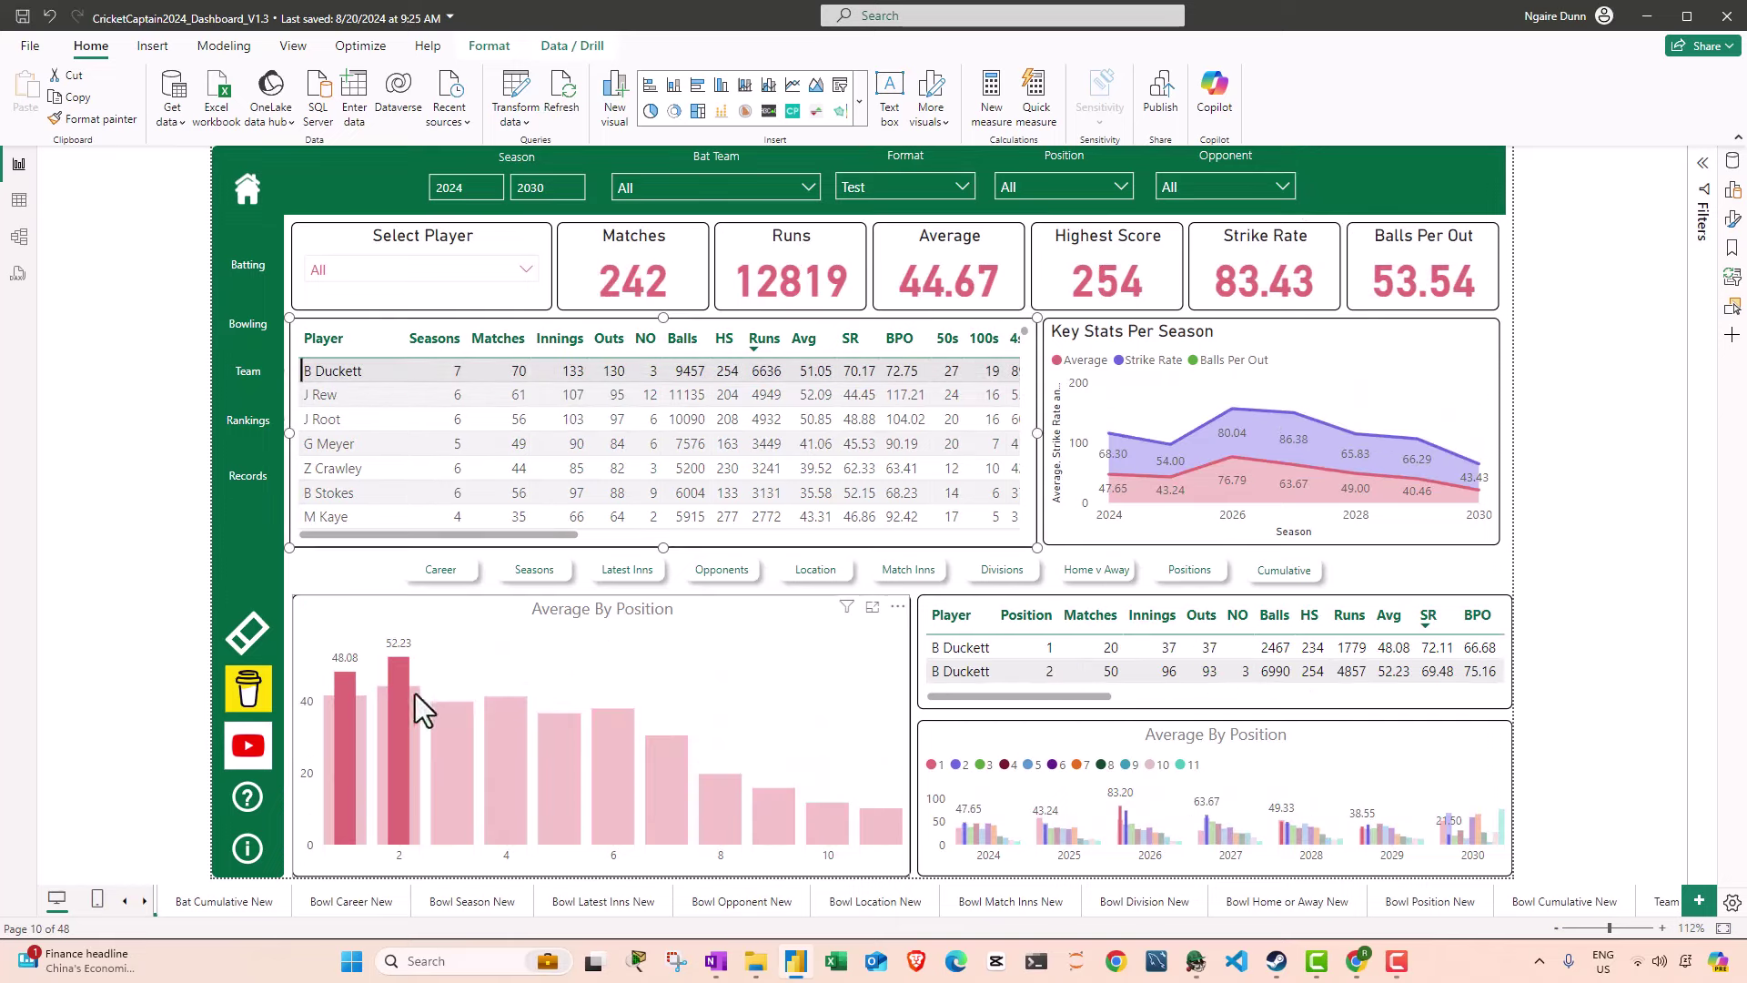
{"action": "left_click", "coordinate": [331, 396]}
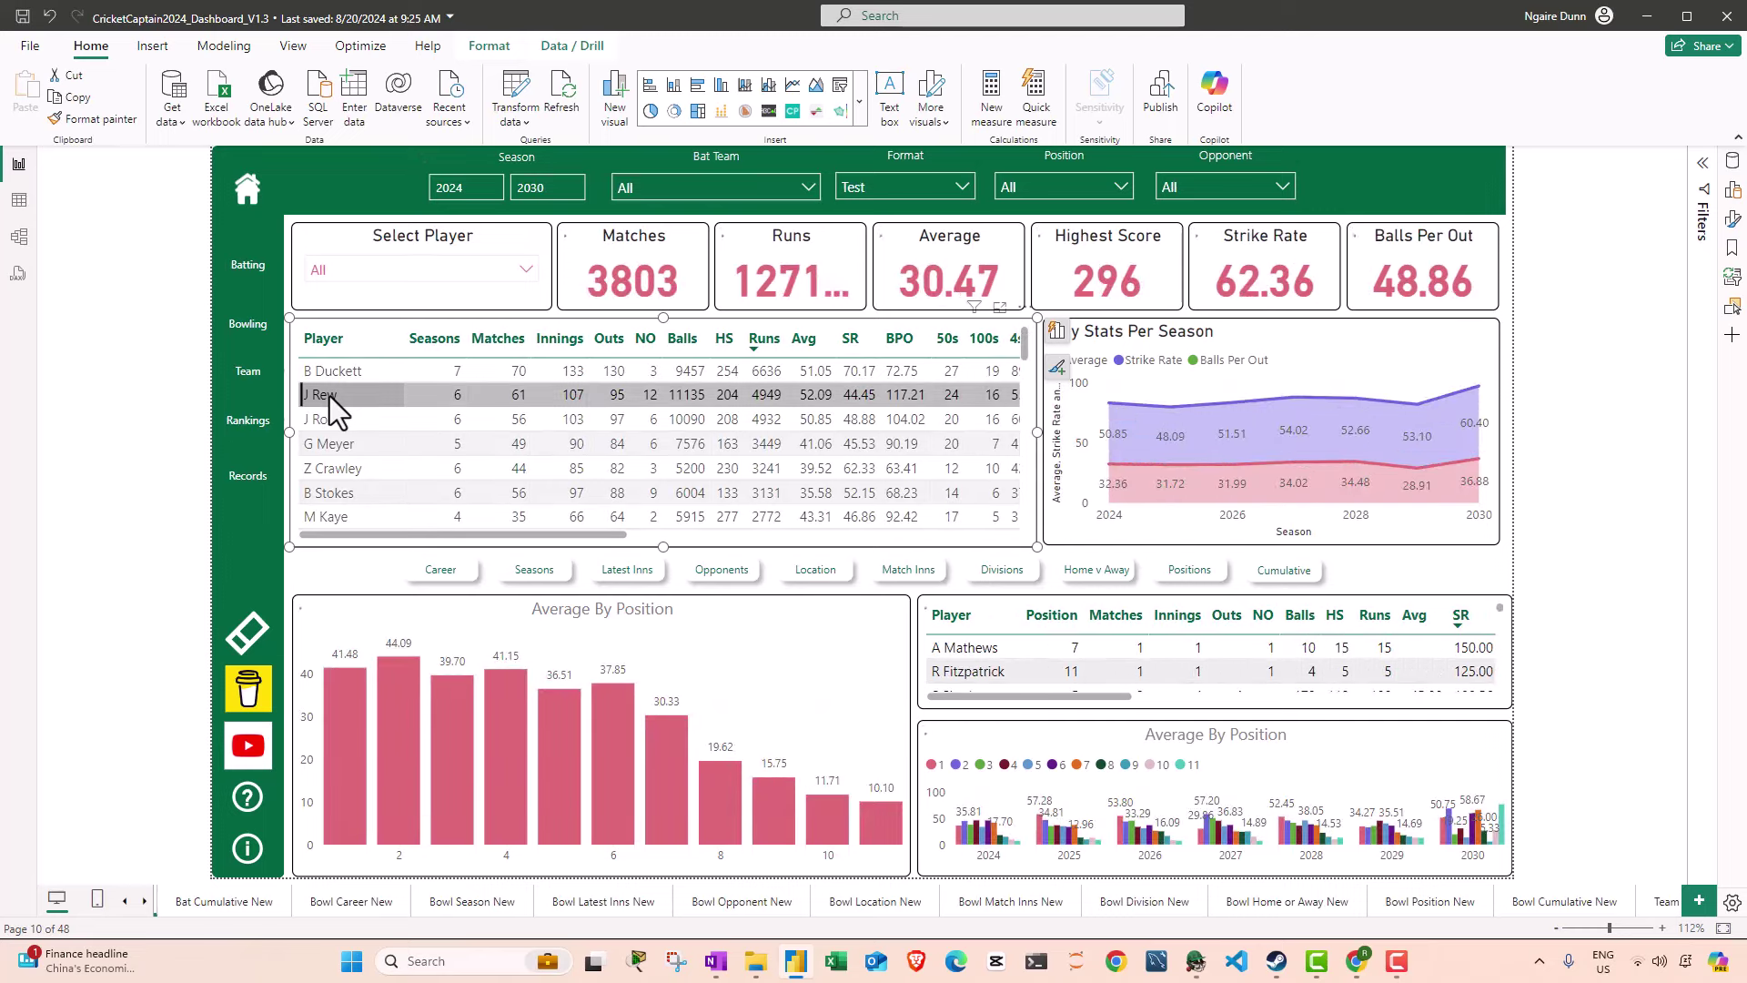
{"action": "left_click", "coordinate": [329, 396]}
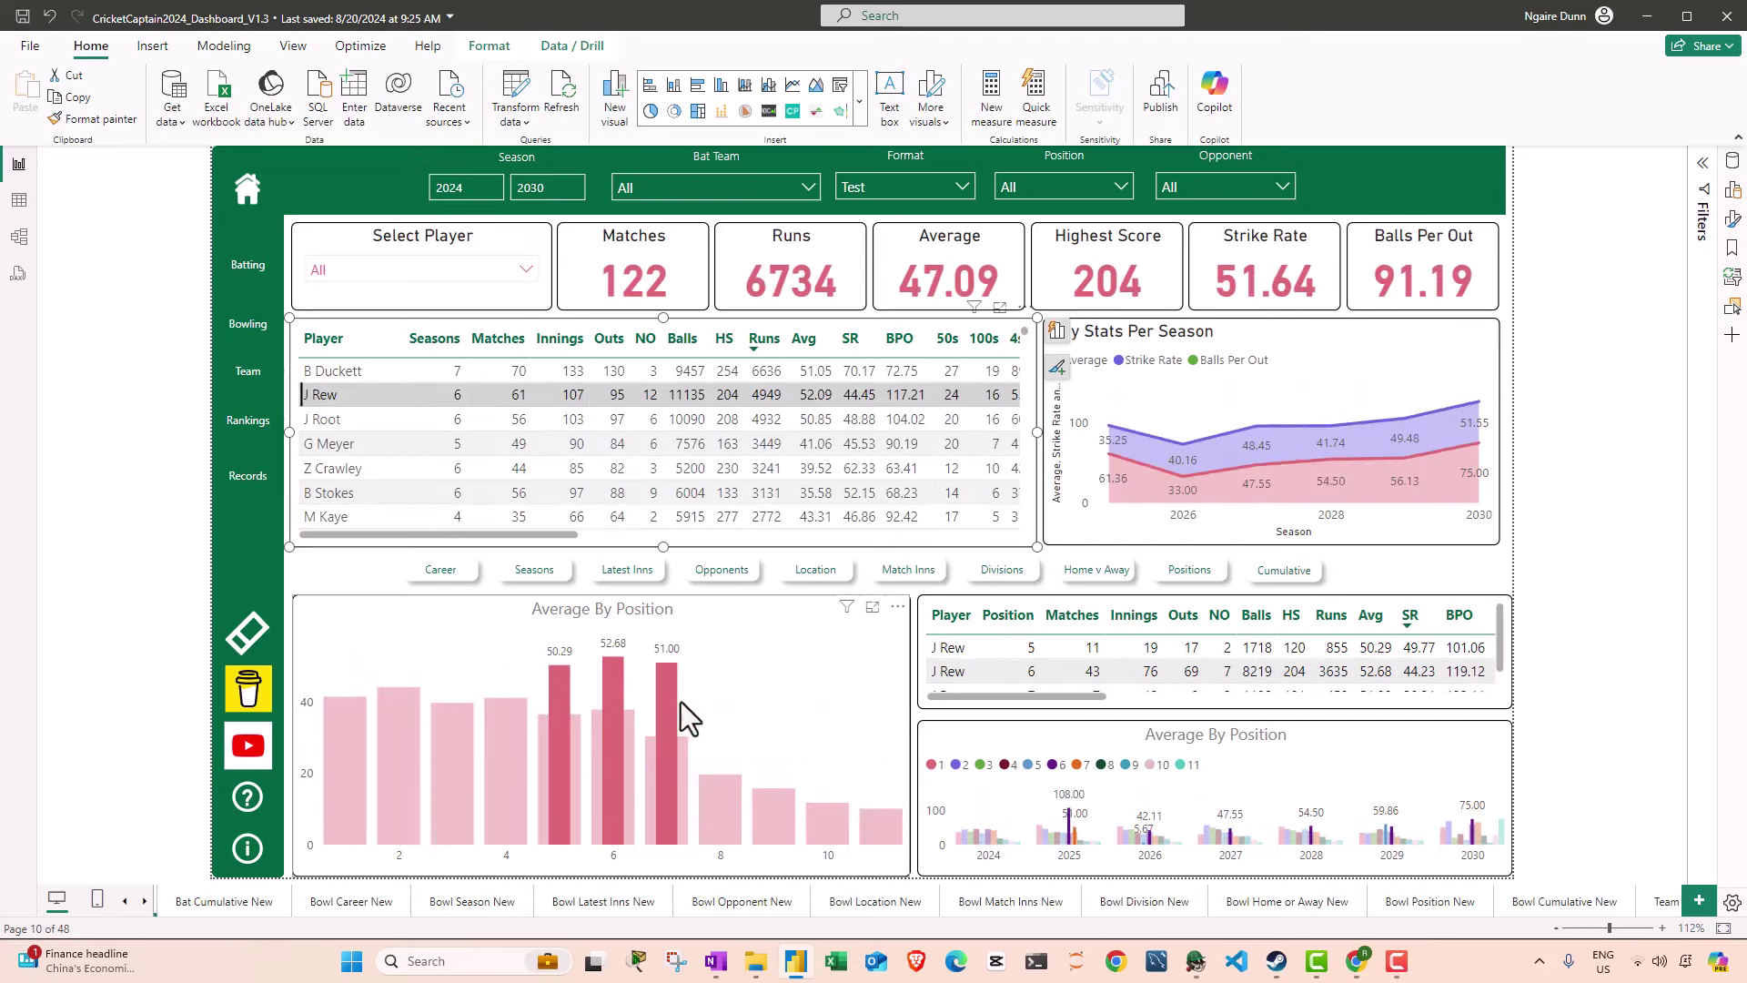
{"action": "left_click", "coordinate": [338, 393]}
{"action": "scroll", "coordinate": [366, 444], "scroll_direction": "down", "scroll_amount": 2}
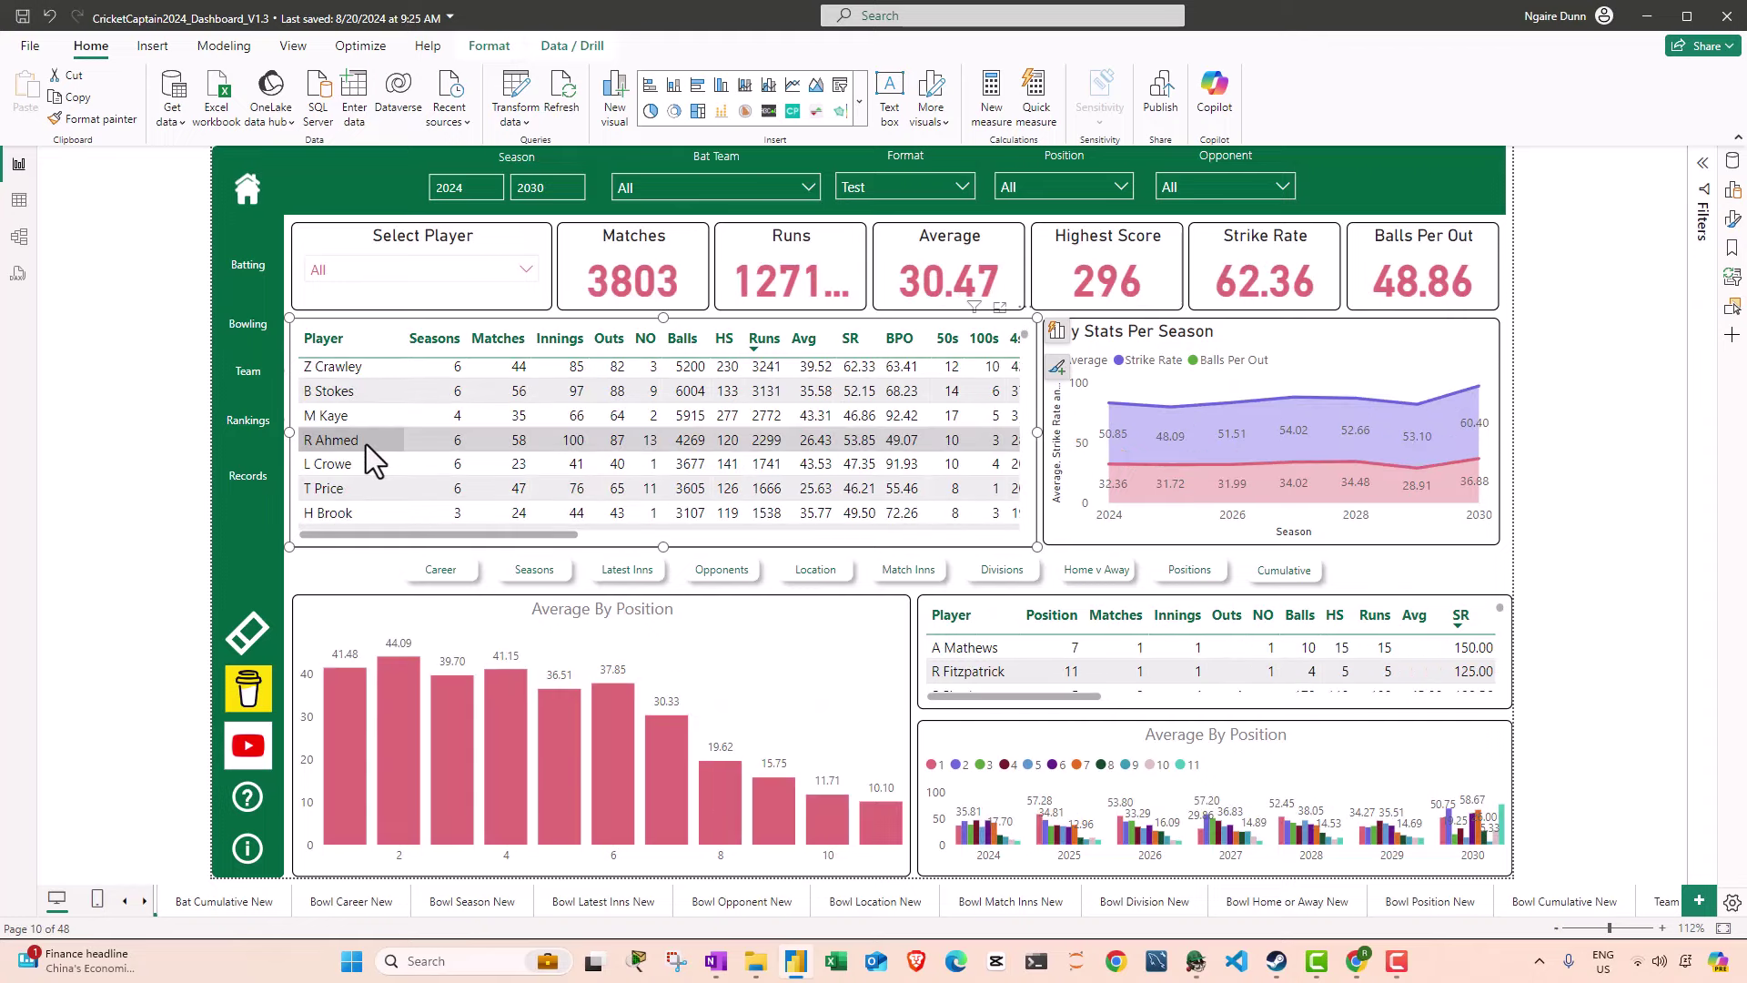
{"action": "left_click", "coordinate": [366, 444]}
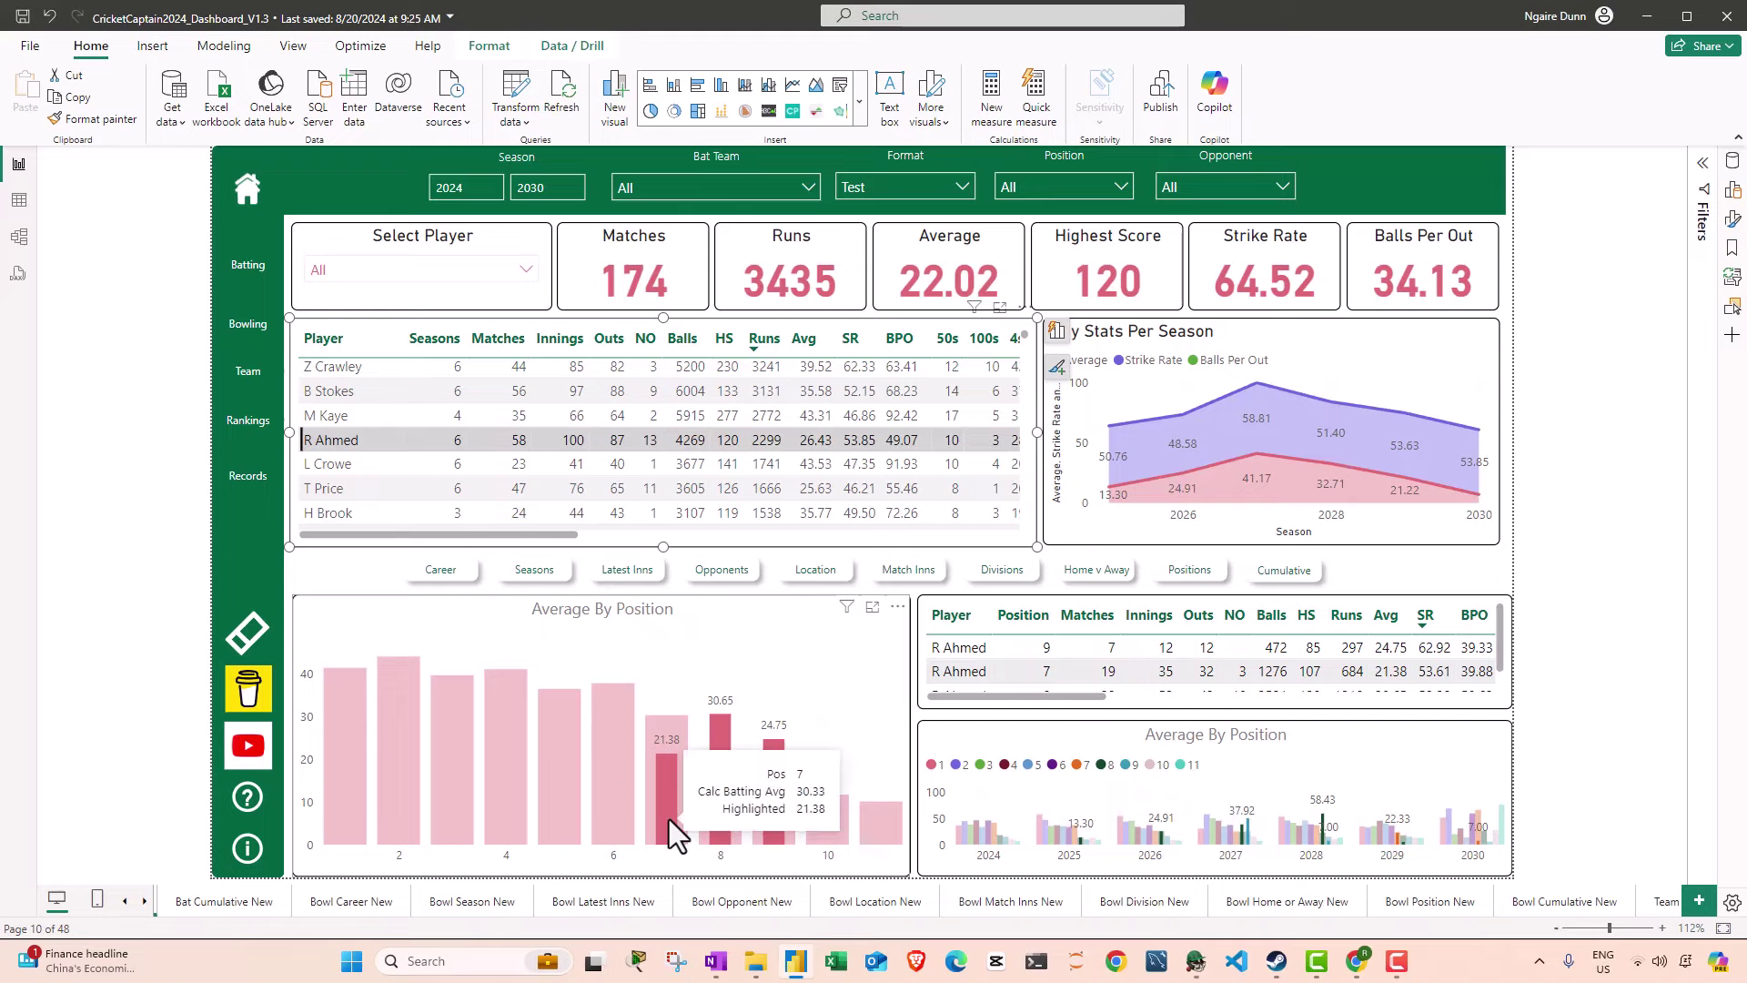
{"action": "mouse_move", "coordinate": [704, 768]}
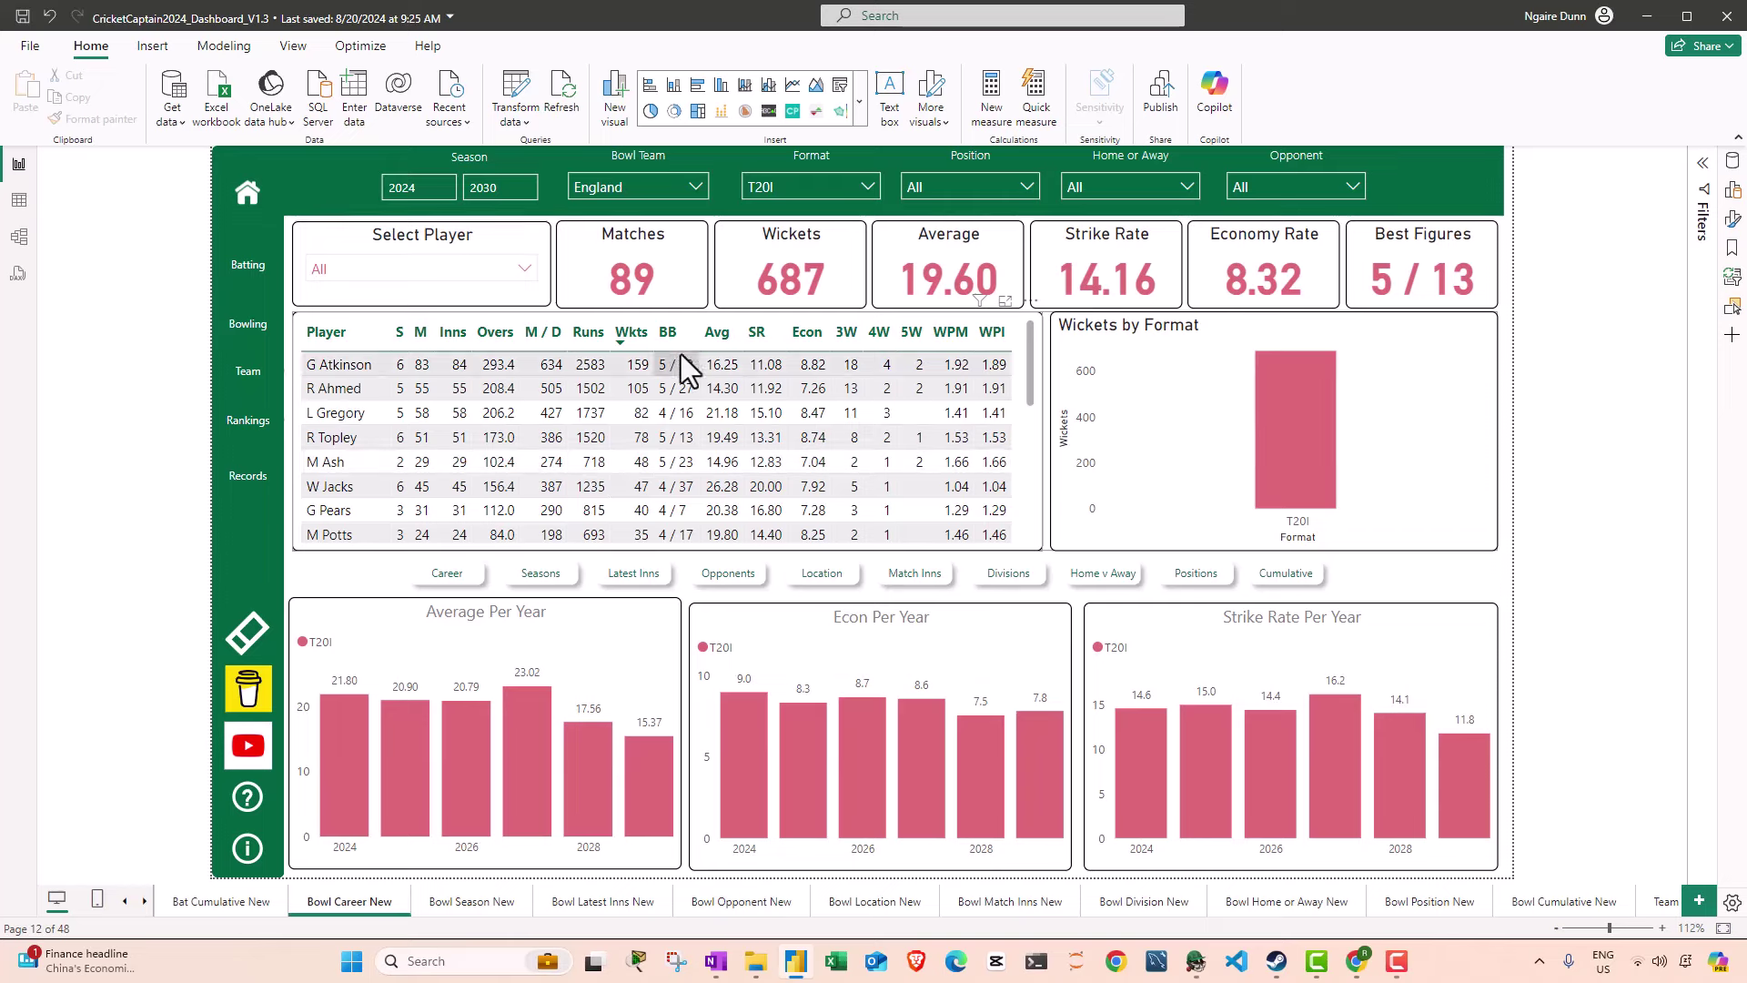
Step: Clear the T20I format filter on the bowling career page and review England's bowlers across all formats
{"action": "left_click", "coordinate": [795, 185]}
{"action": "left_click", "coordinate": [780, 255]}
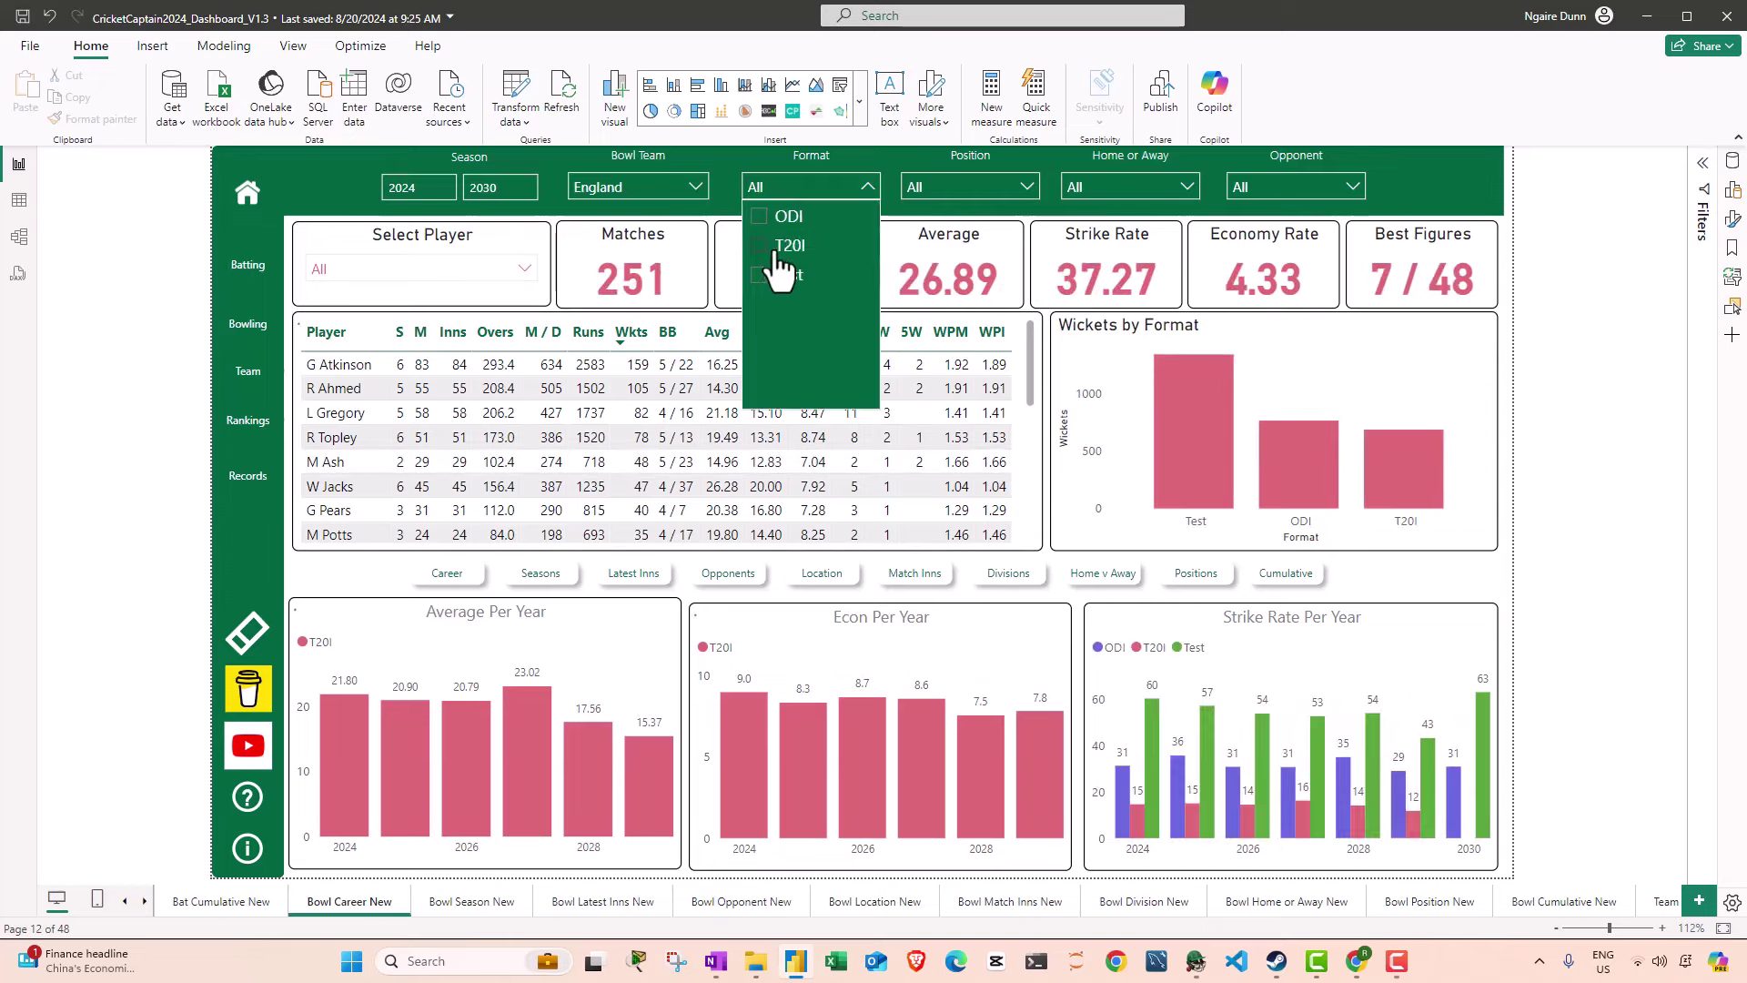
{"action": "left_click", "coordinate": [810, 184]}
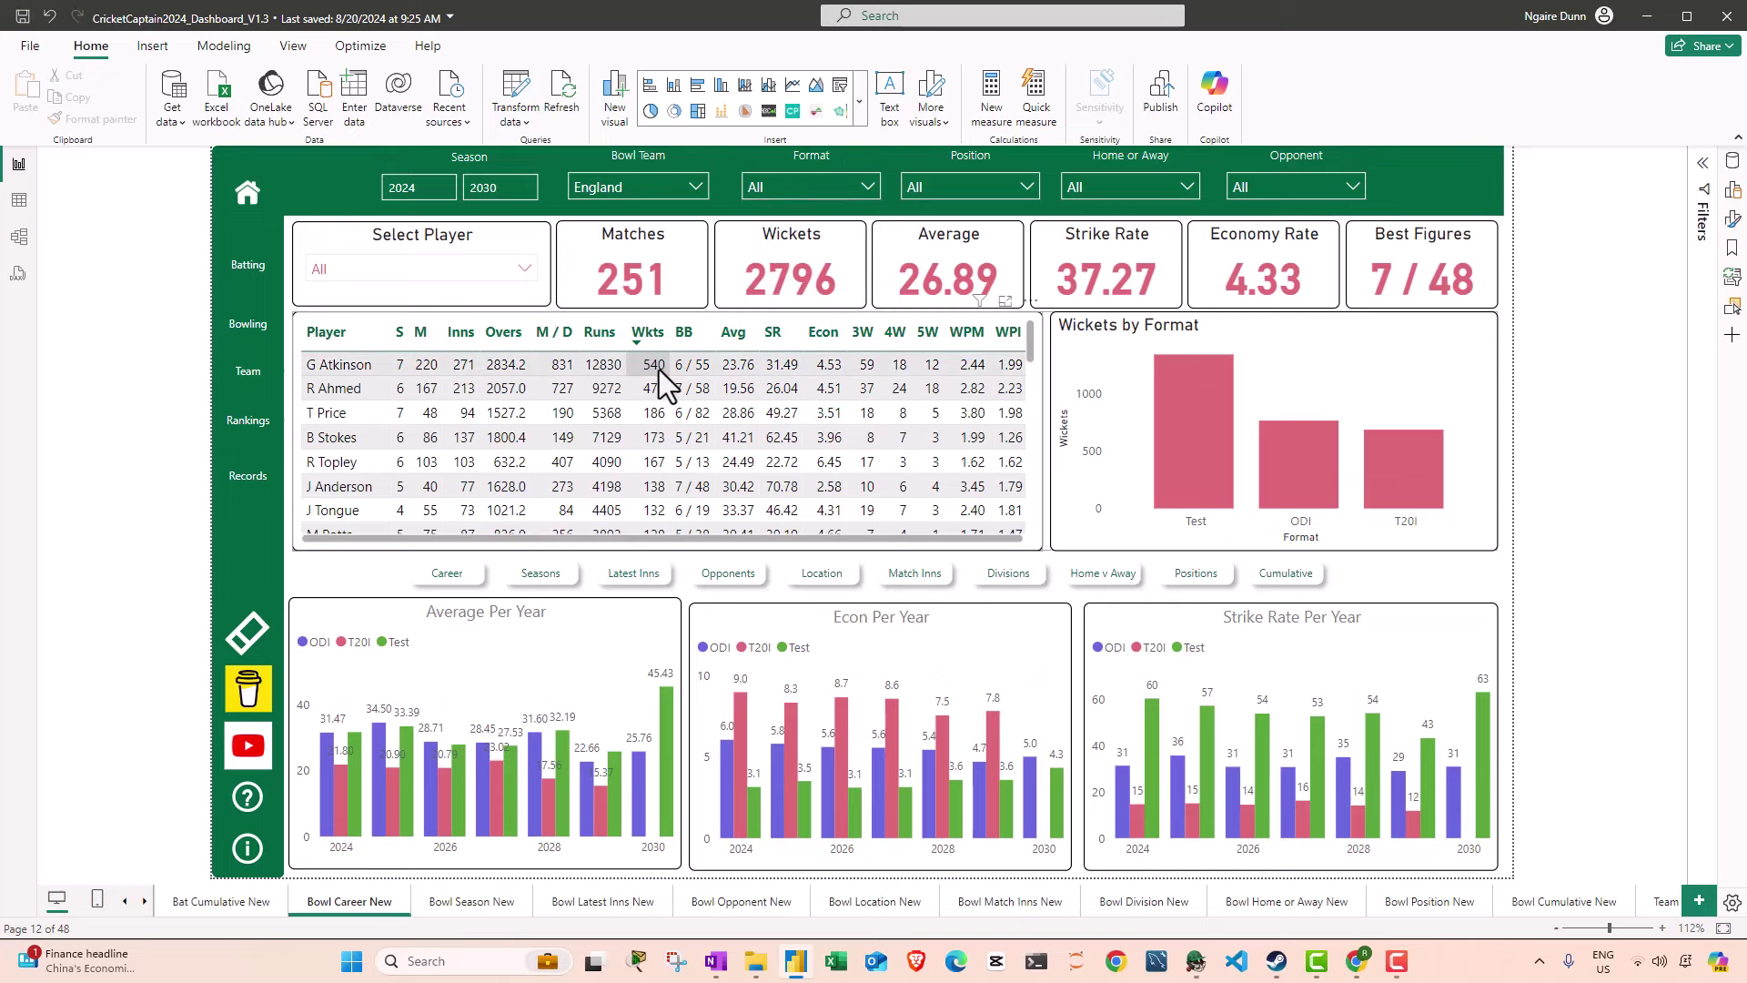
Step: Filter the bowling career page to the ODI format, keeping England as the bowling team
{"action": "left_click", "coordinate": [806, 189]}
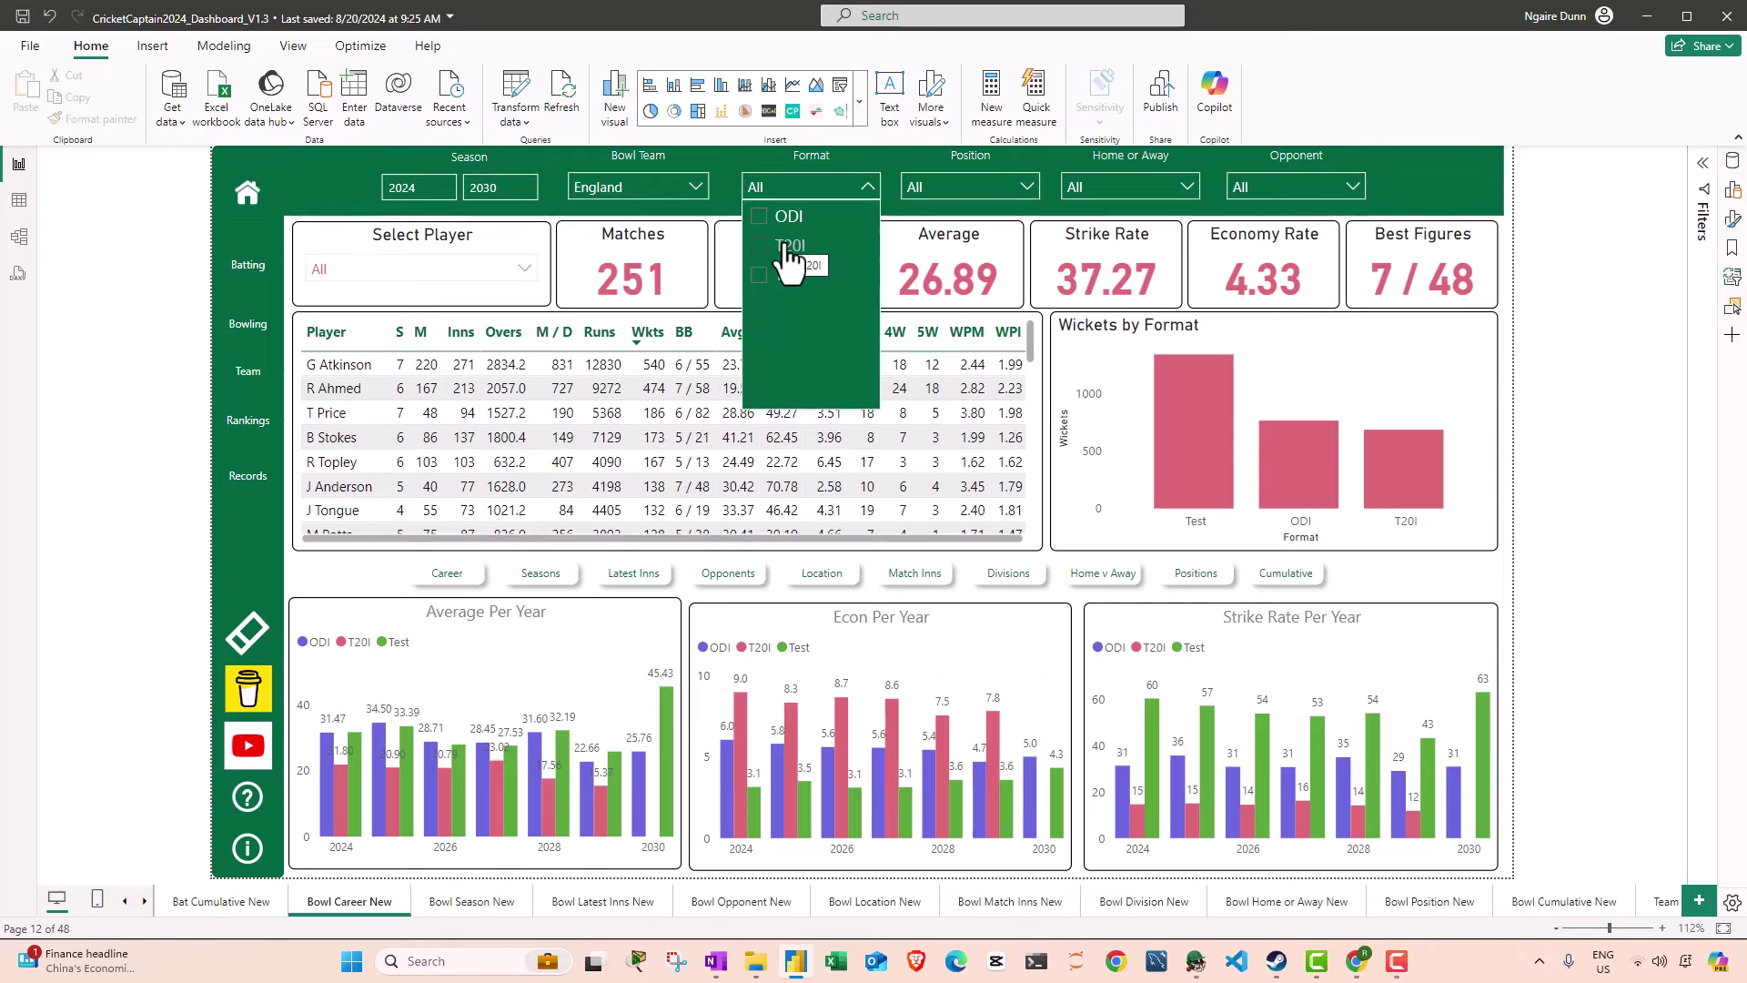
{"action": "left_click", "coordinate": [788, 247]}
{"action": "left_click", "coordinate": [790, 219]}
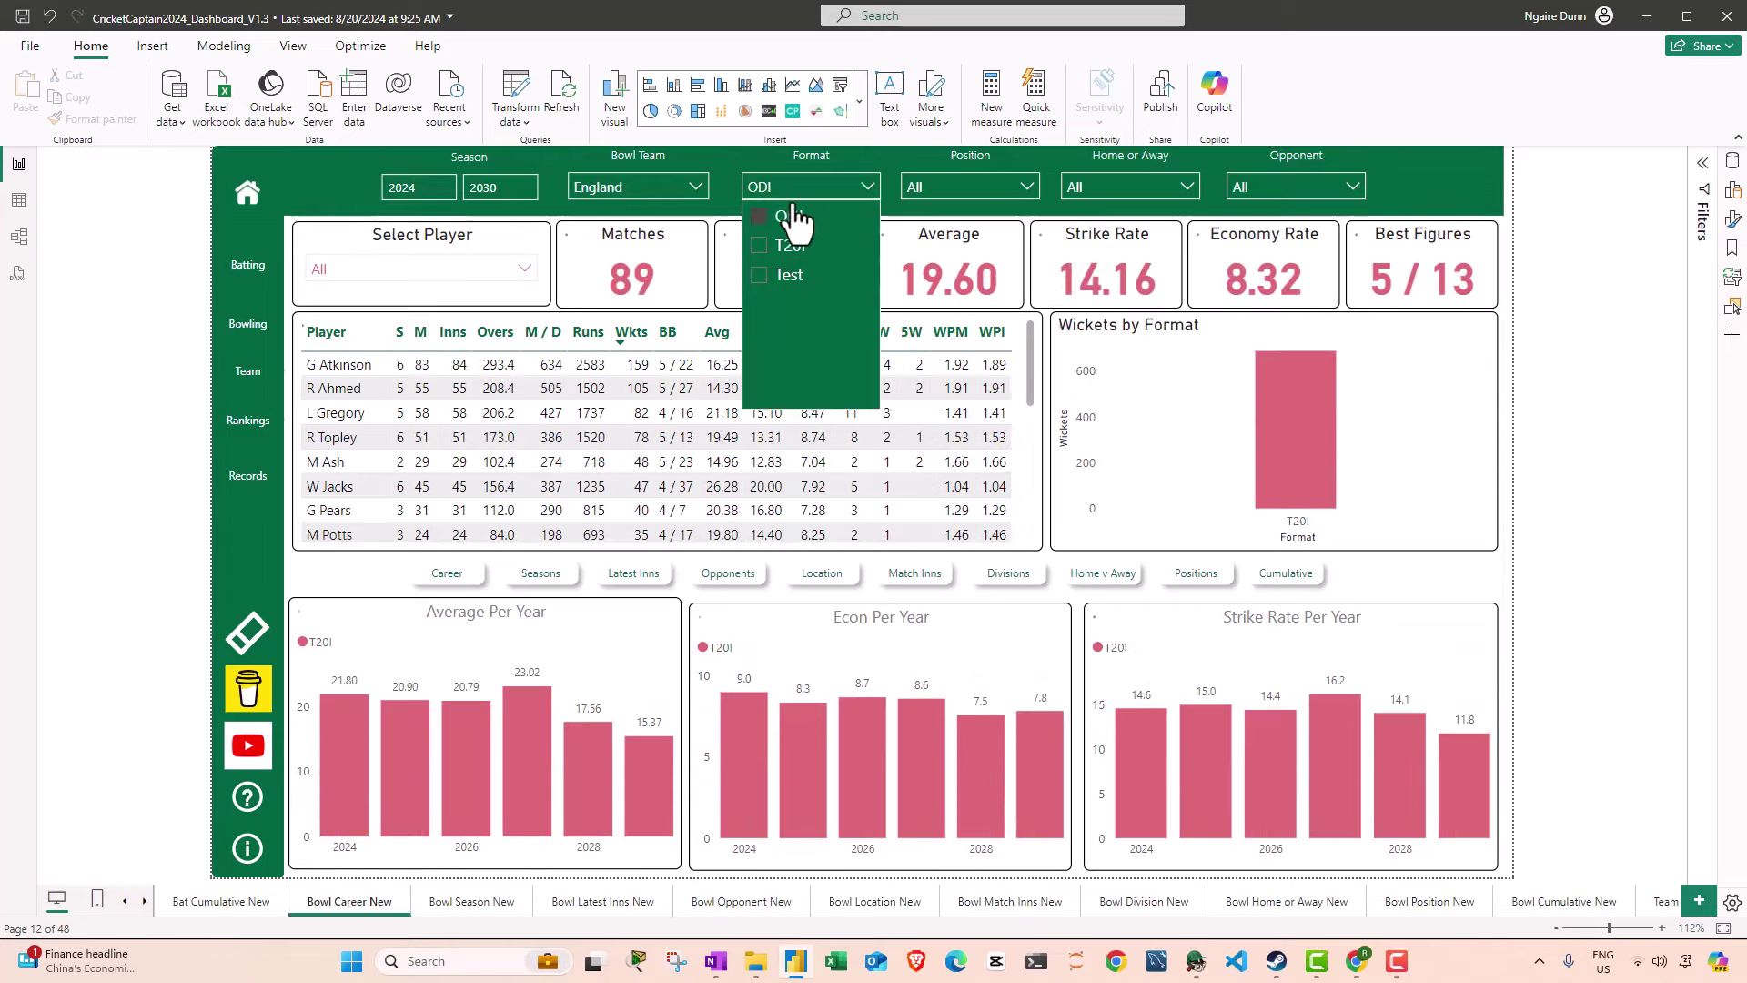
{"action": "left_click", "coordinate": [816, 193]}
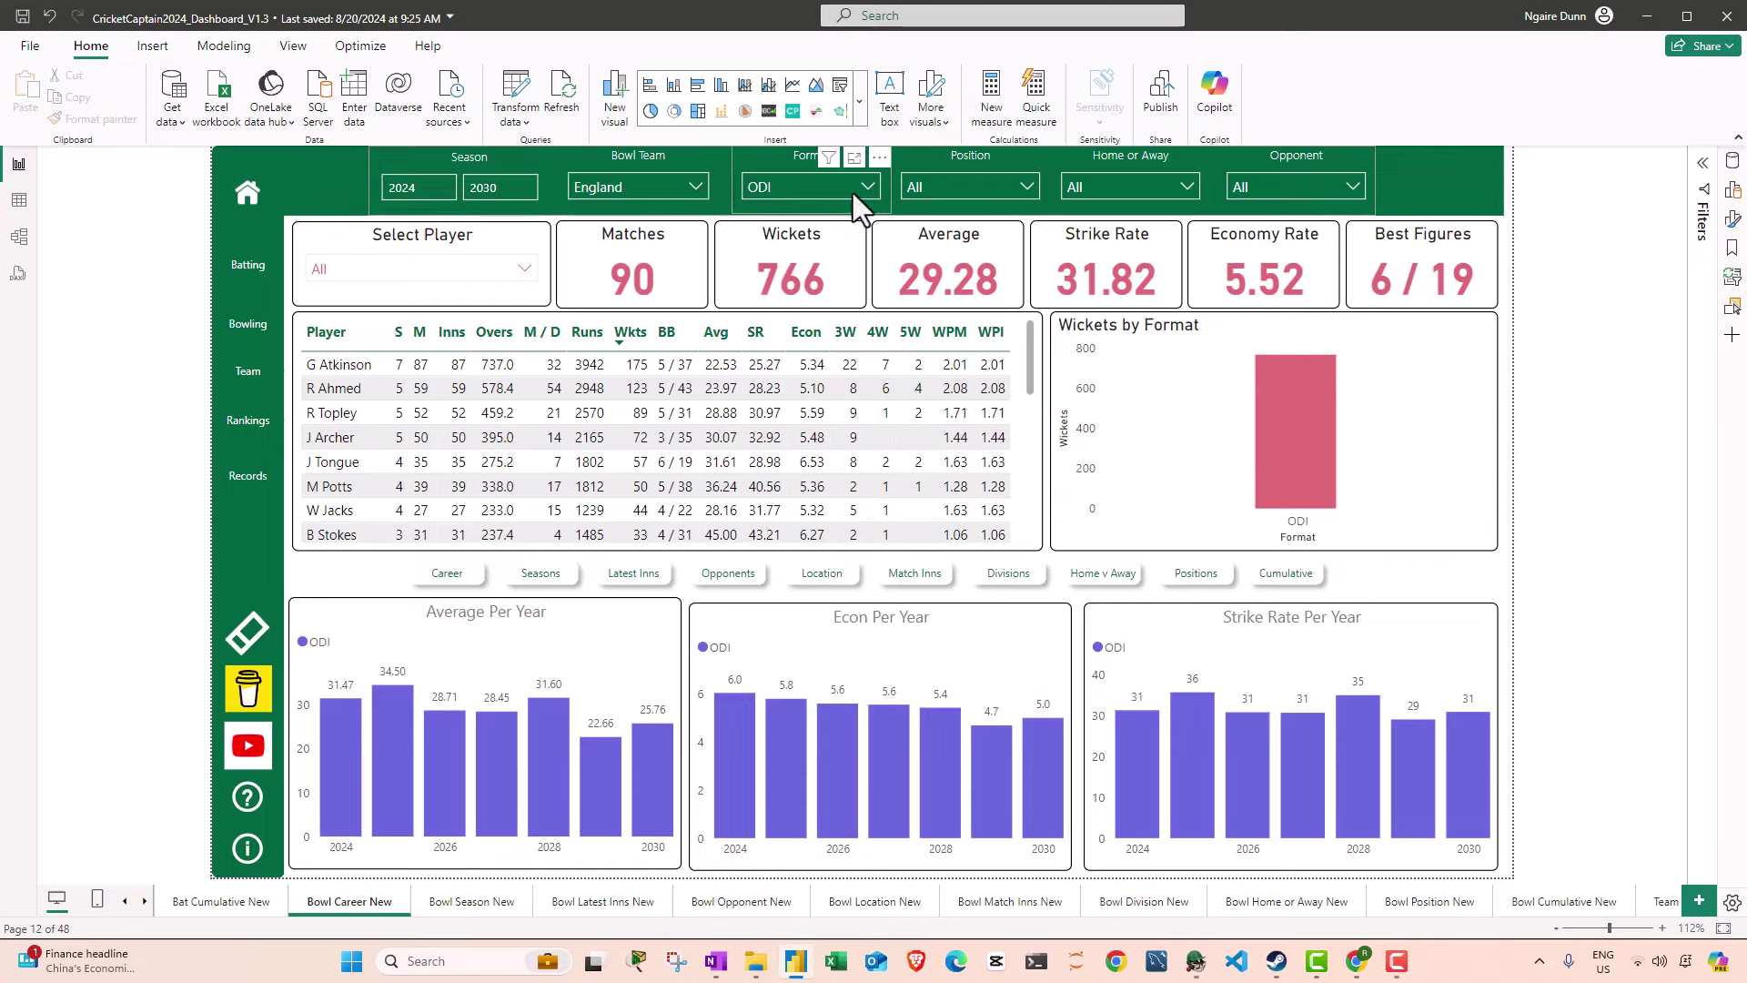
{"action": "left_click", "coordinate": [649, 187]}
{"action": "left_click", "coordinate": [649, 187]}
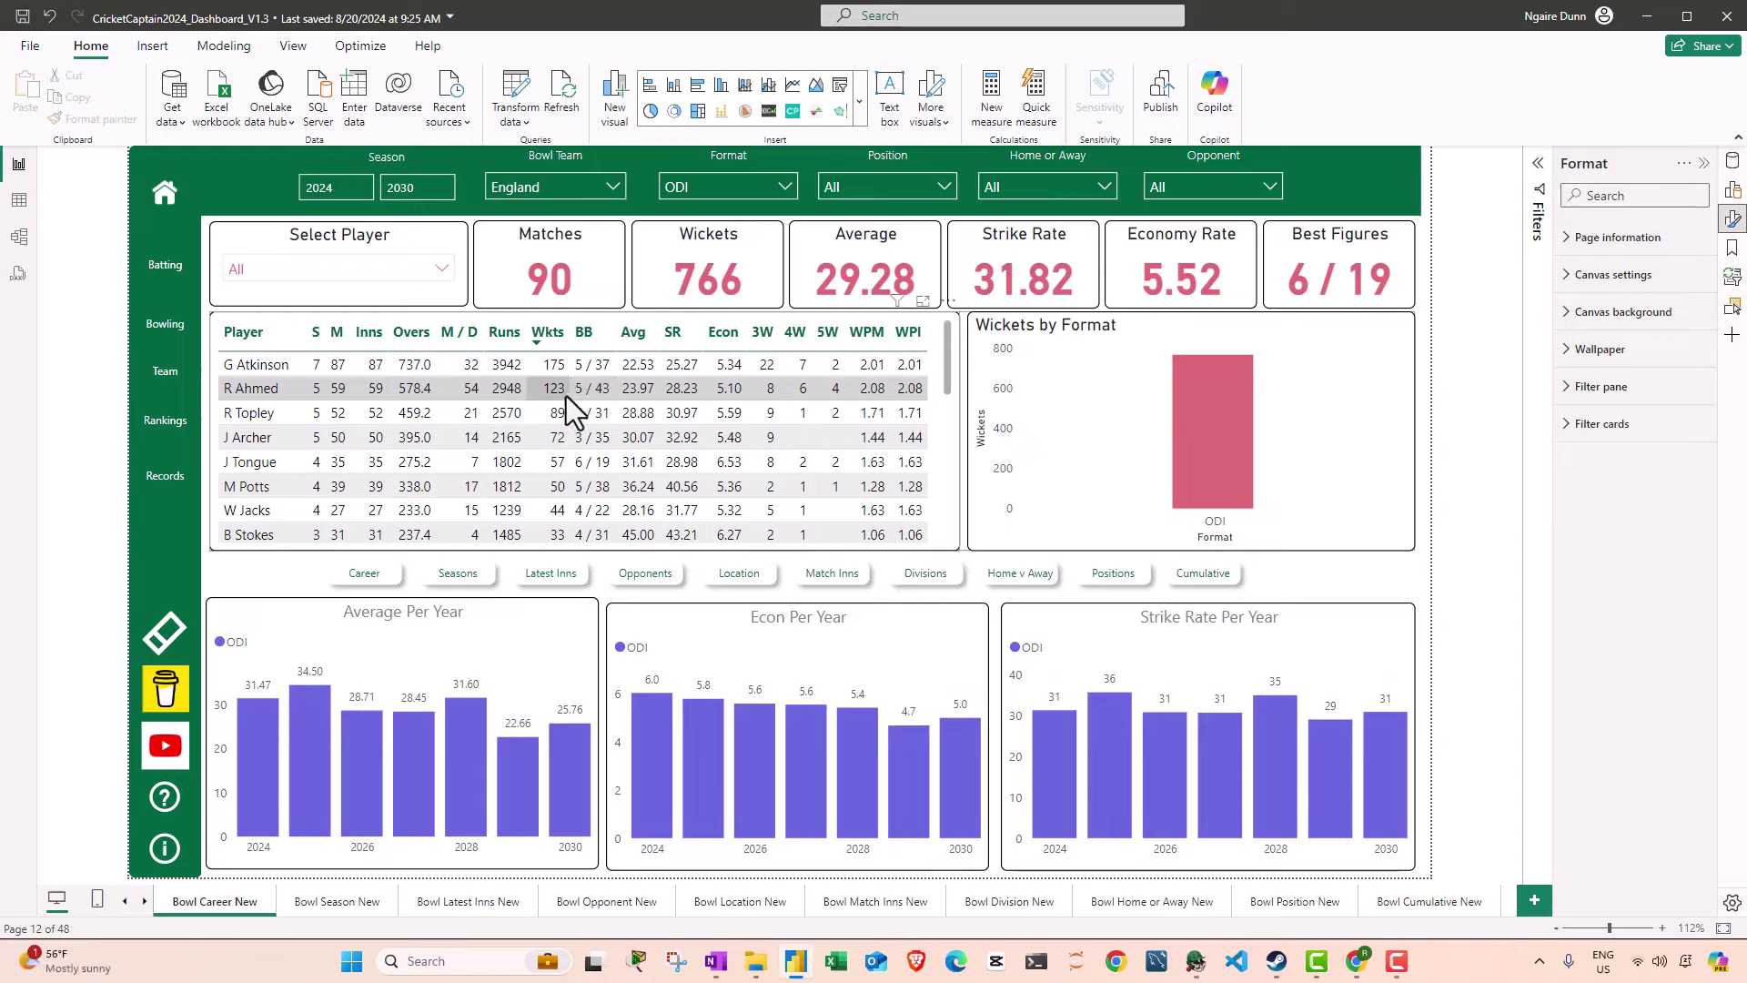
Step: Highlight G Atkinson and R Ahmed in turn and review their ODI bowling average, economy and strike rate per year
{"action": "left_click", "coordinate": [258, 365]}
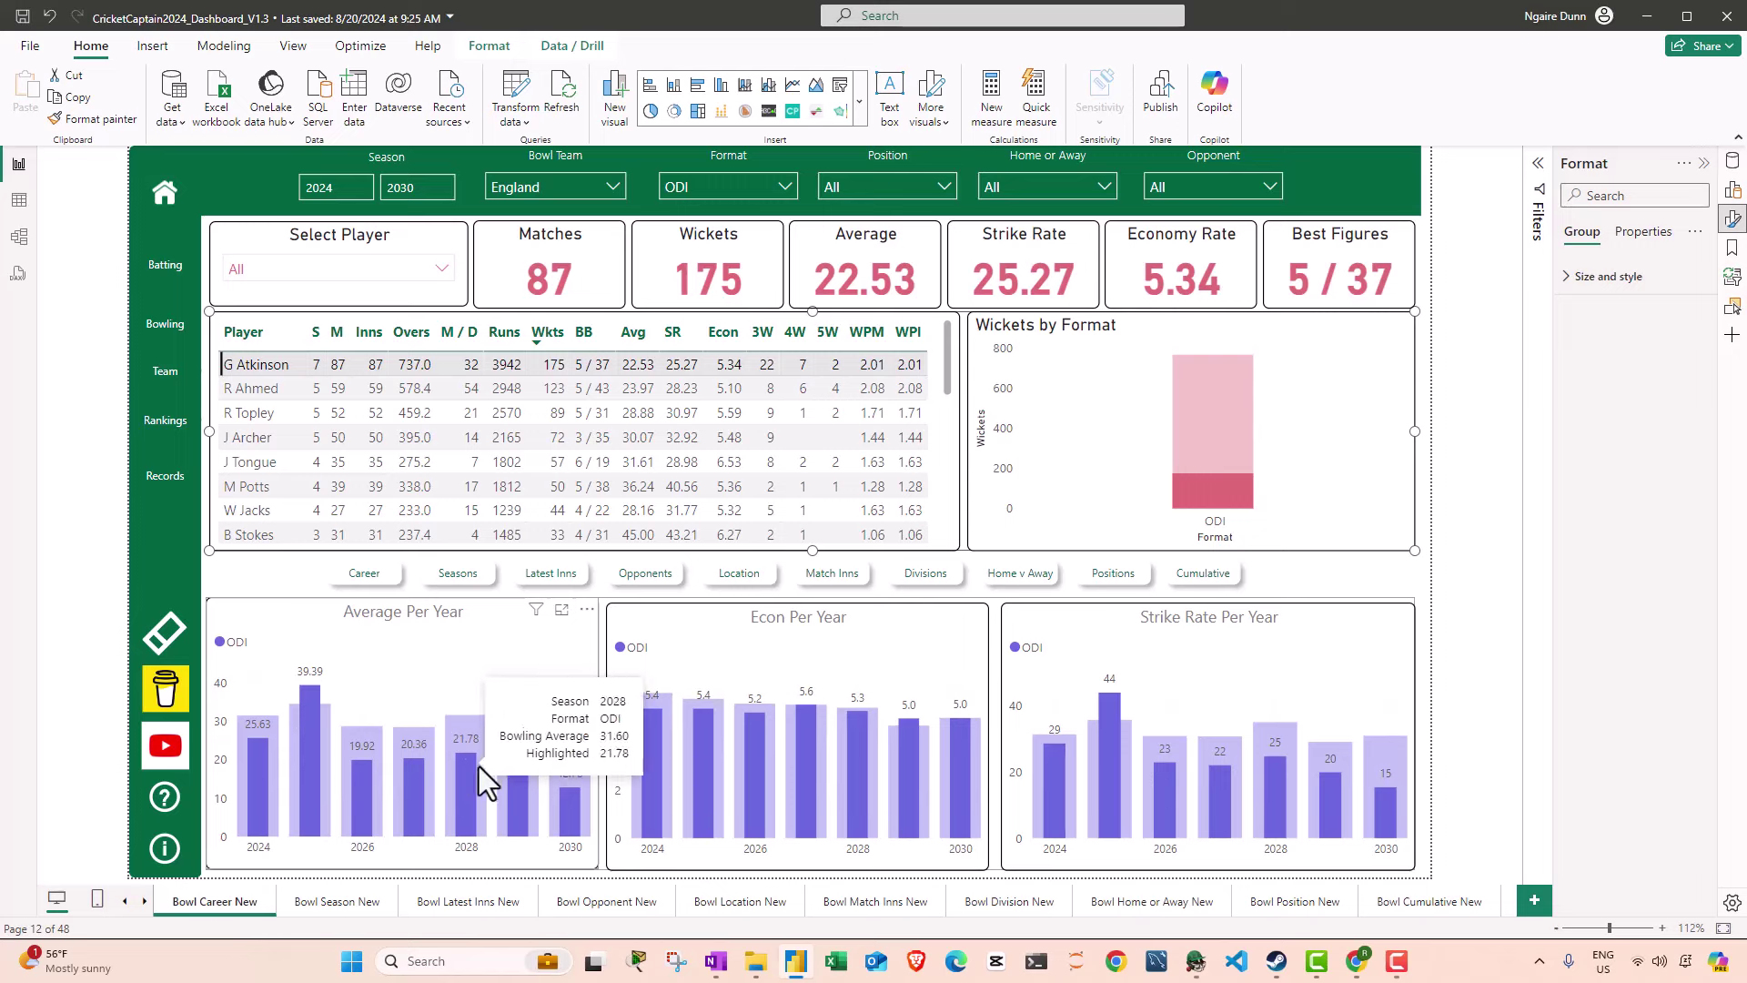
{"action": "mouse_move", "coordinate": [561, 800]}
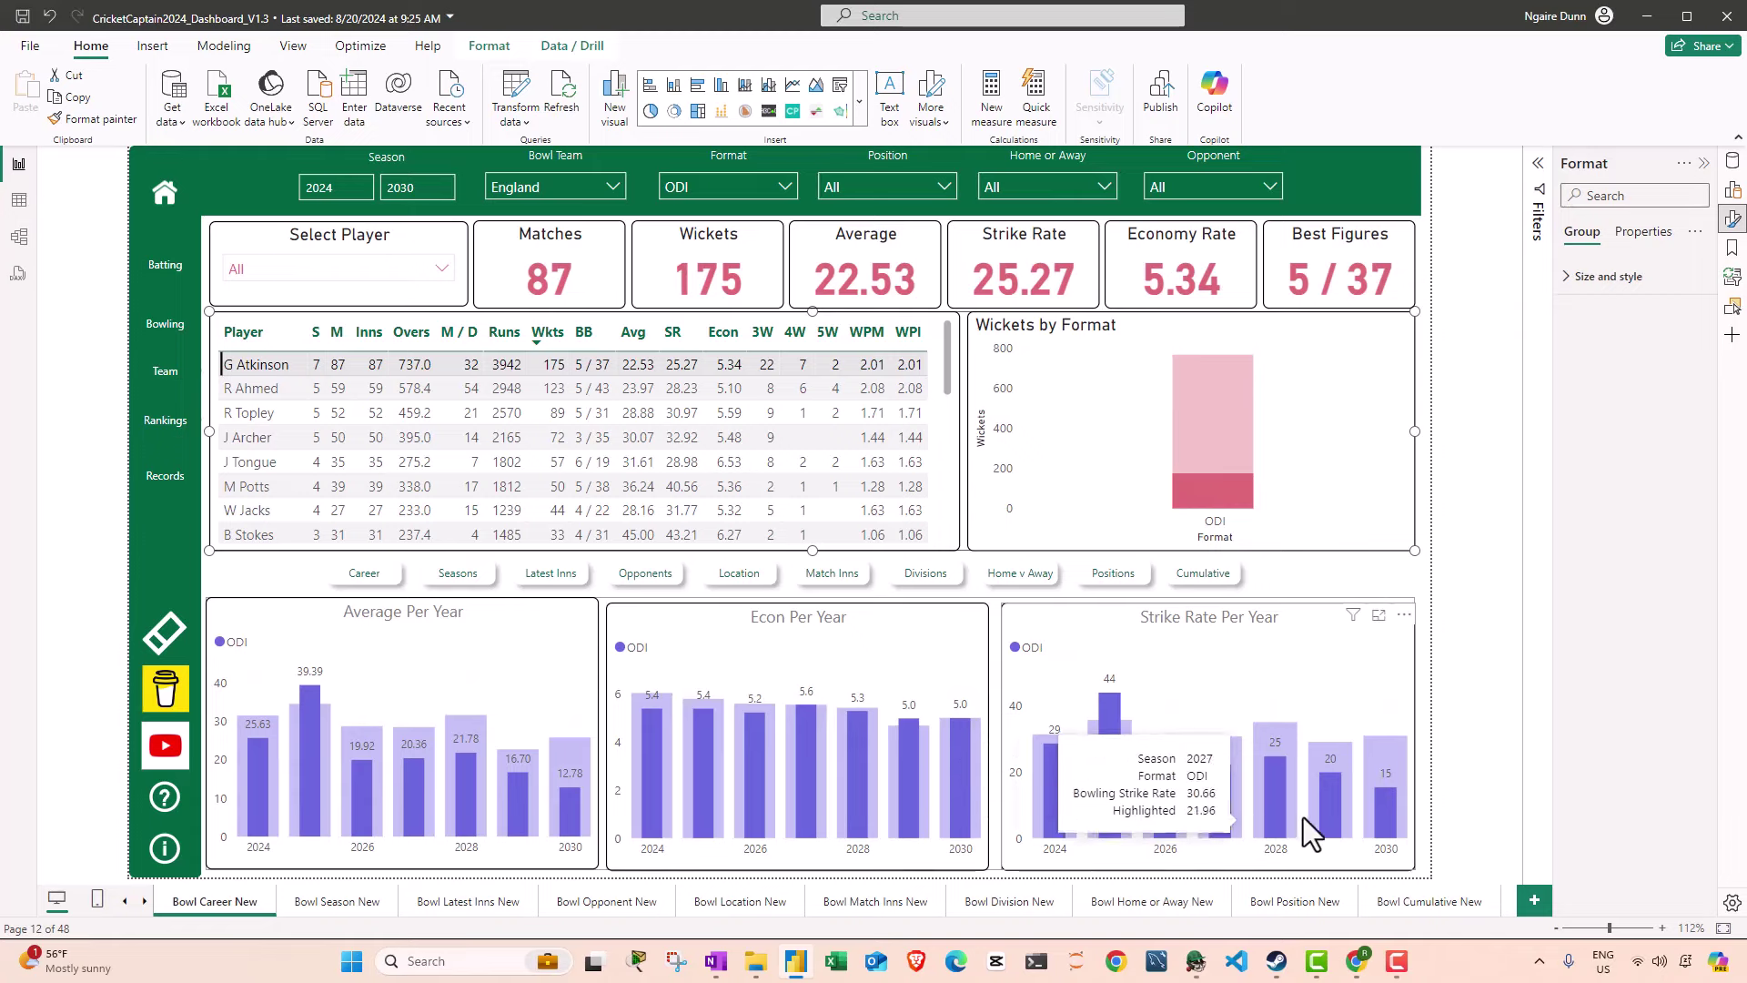
{"action": "left_click", "coordinate": [273, 391]}
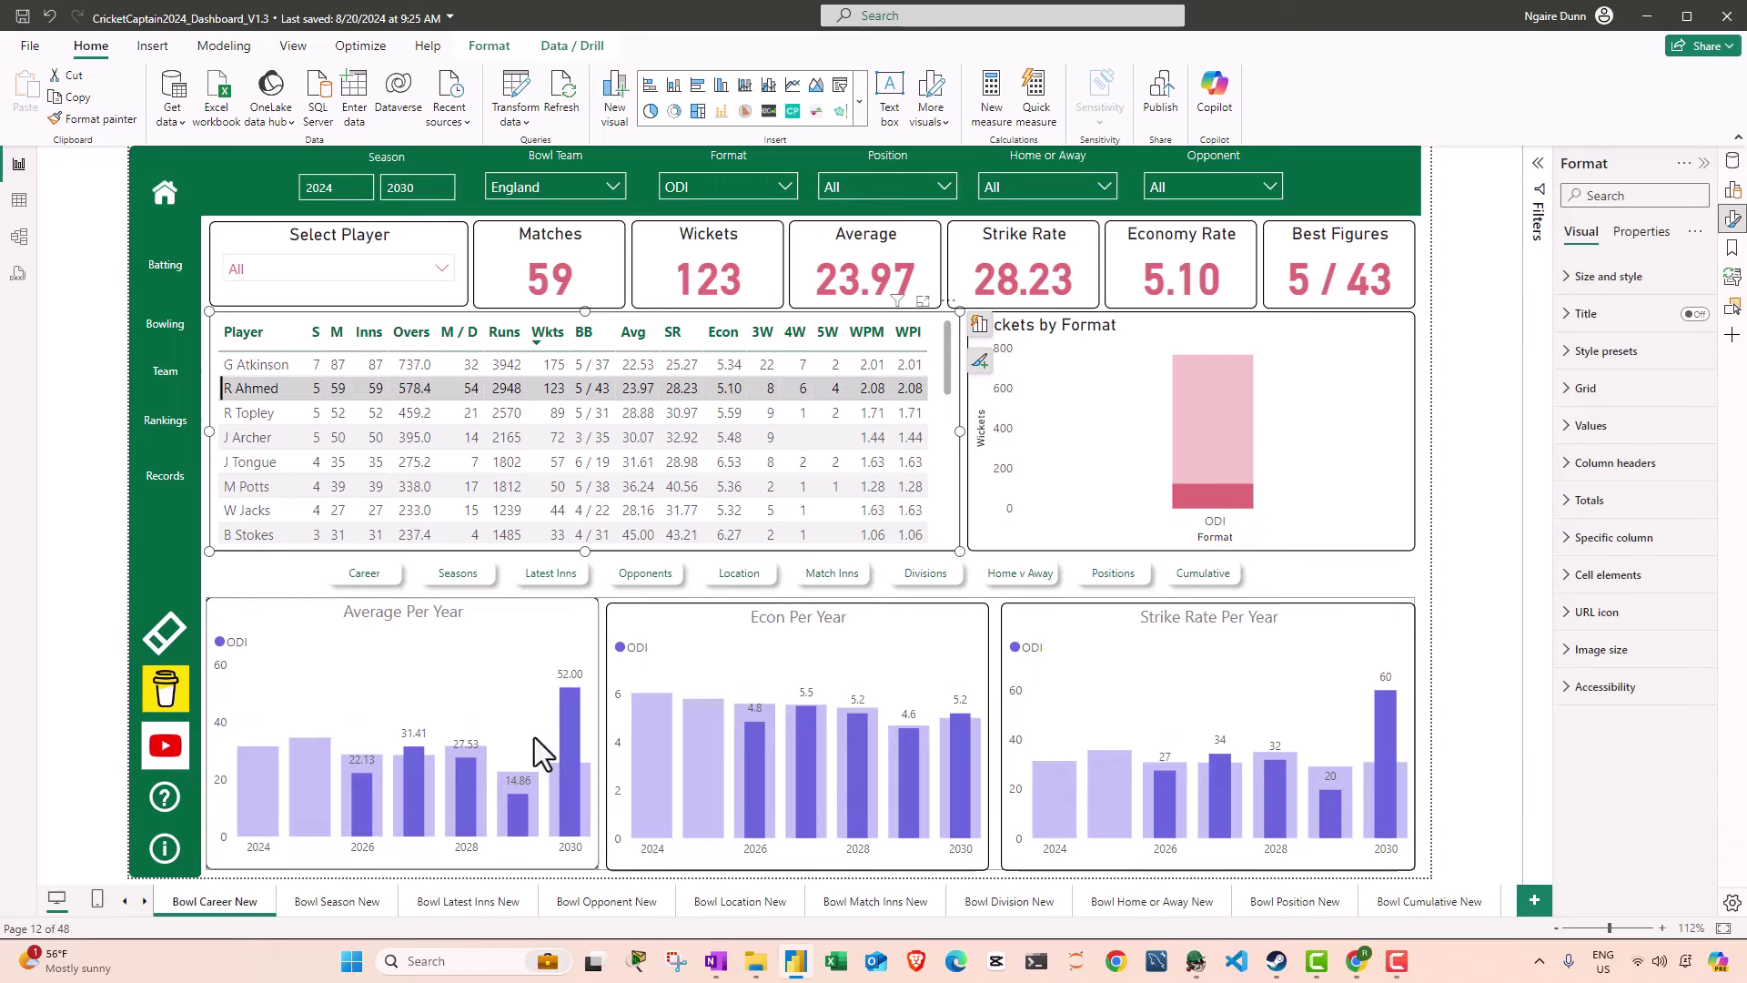
{"action": "mouse_move", "coordinate": [571, 719]}
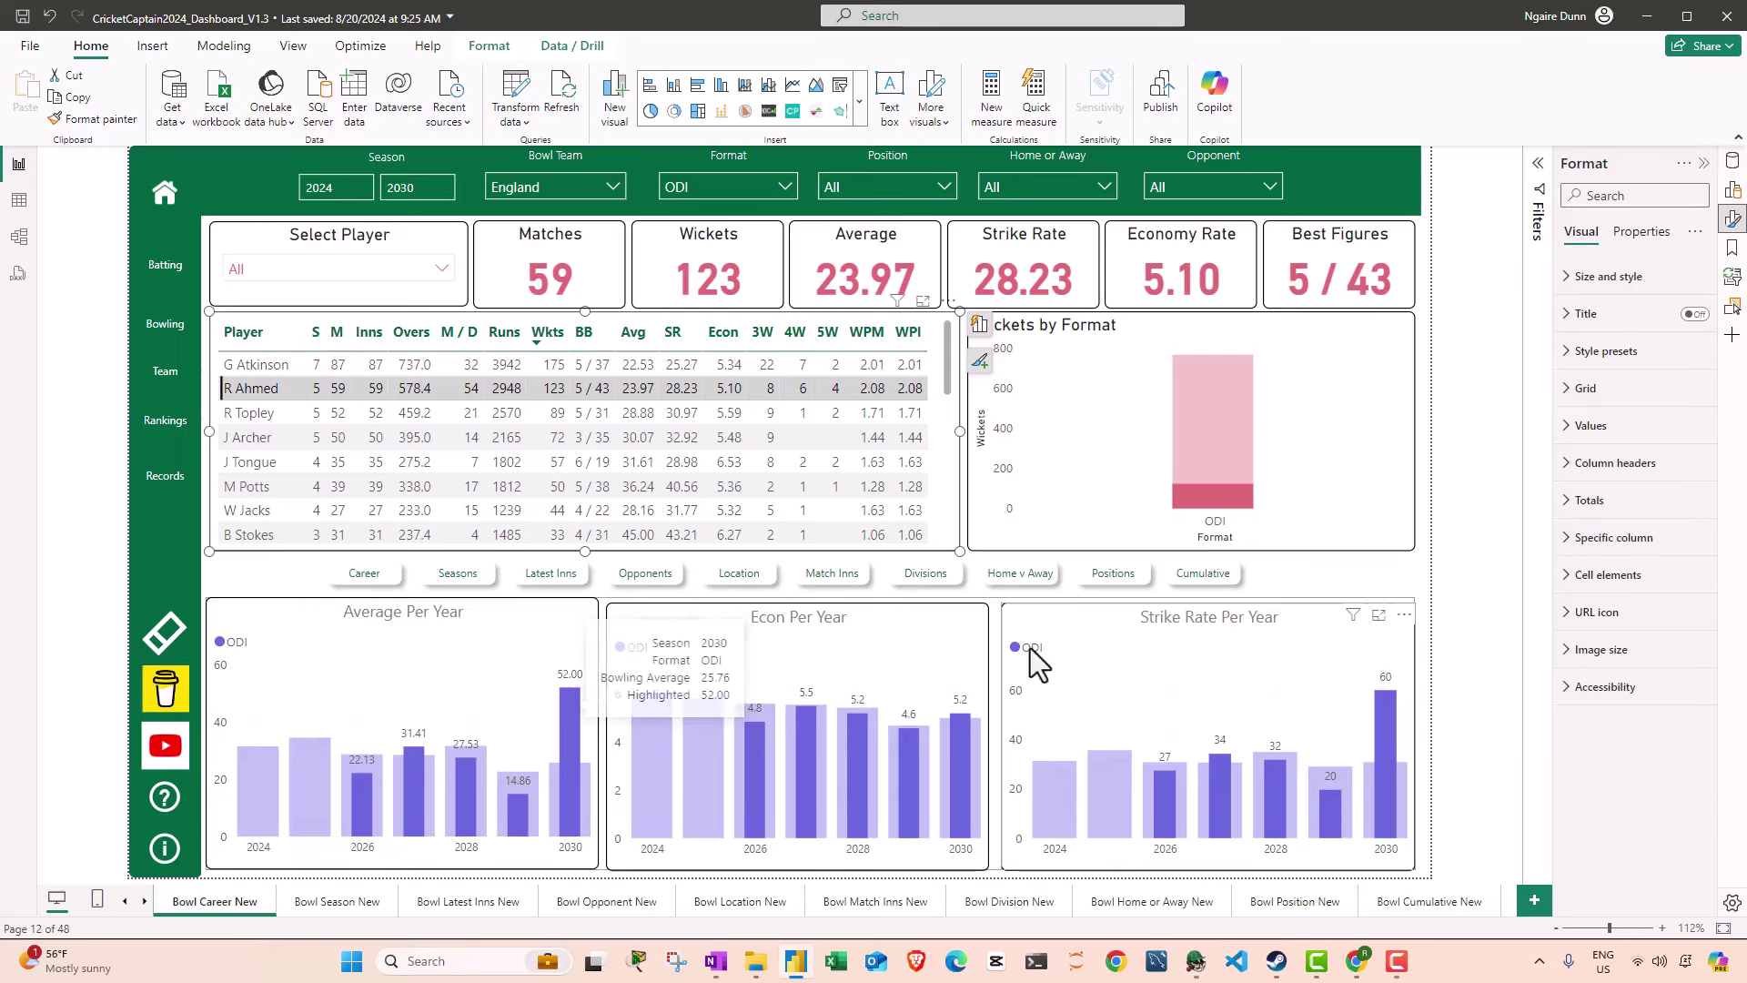
{"action": "left_click", "coordinate": [262, 396]}
Step: Find G Pears further down the ODI bowlers table and inspect his average, economy and strike rate per year
{"action": "scroll", "coordinate": [262, 396], "scroll_direction": "down", "scroll_amount": 4}
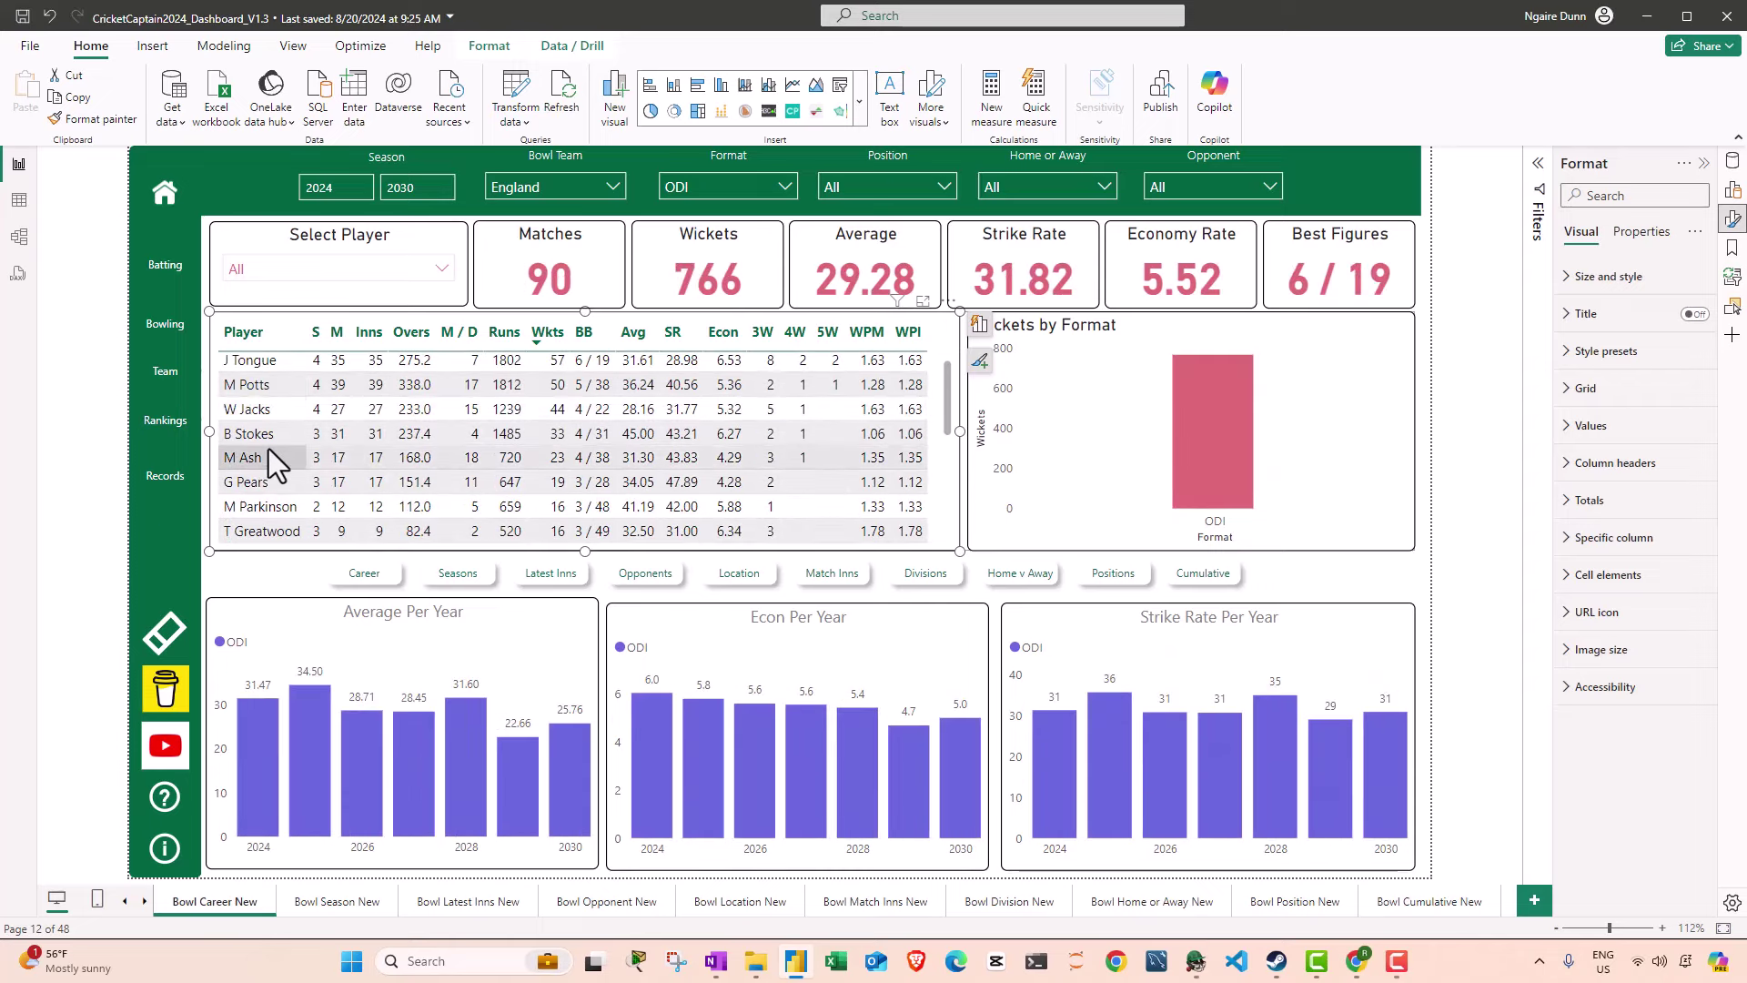
{"action": "left_click", "coordinate": [266, 496]}
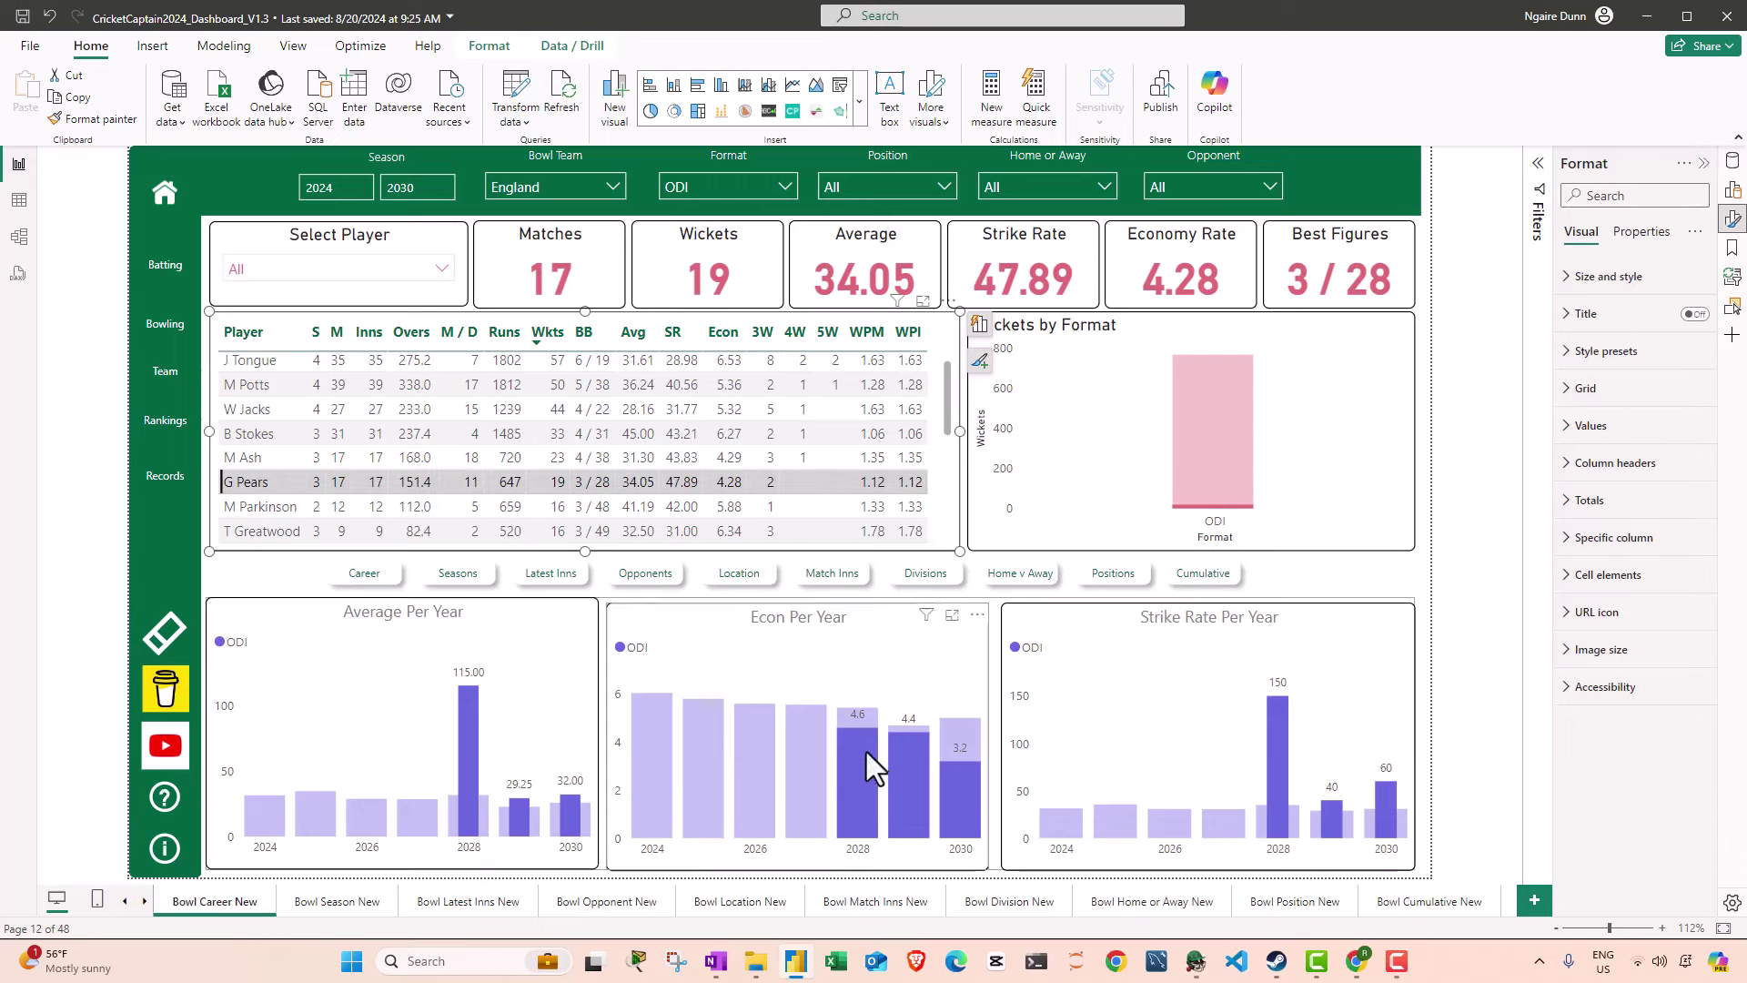
{"action": "mouse_move", "coordinate": [952, 732]}
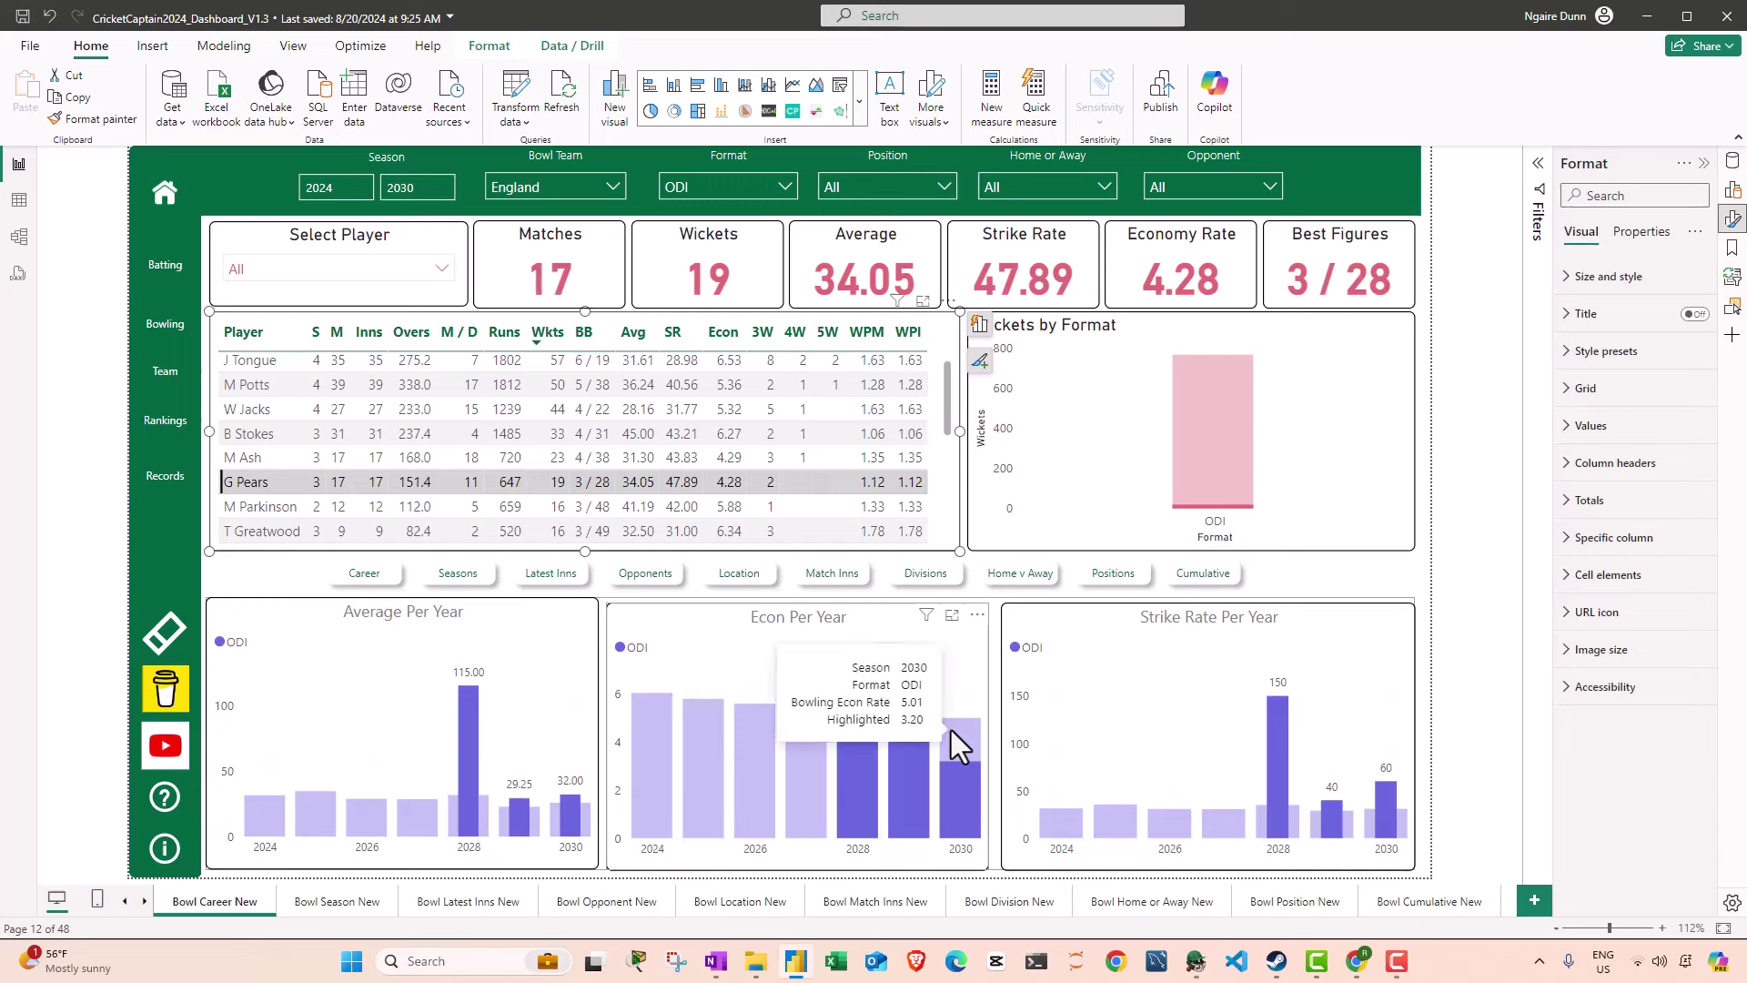
{"action": "left_click", "coordinate": [274, 465]}
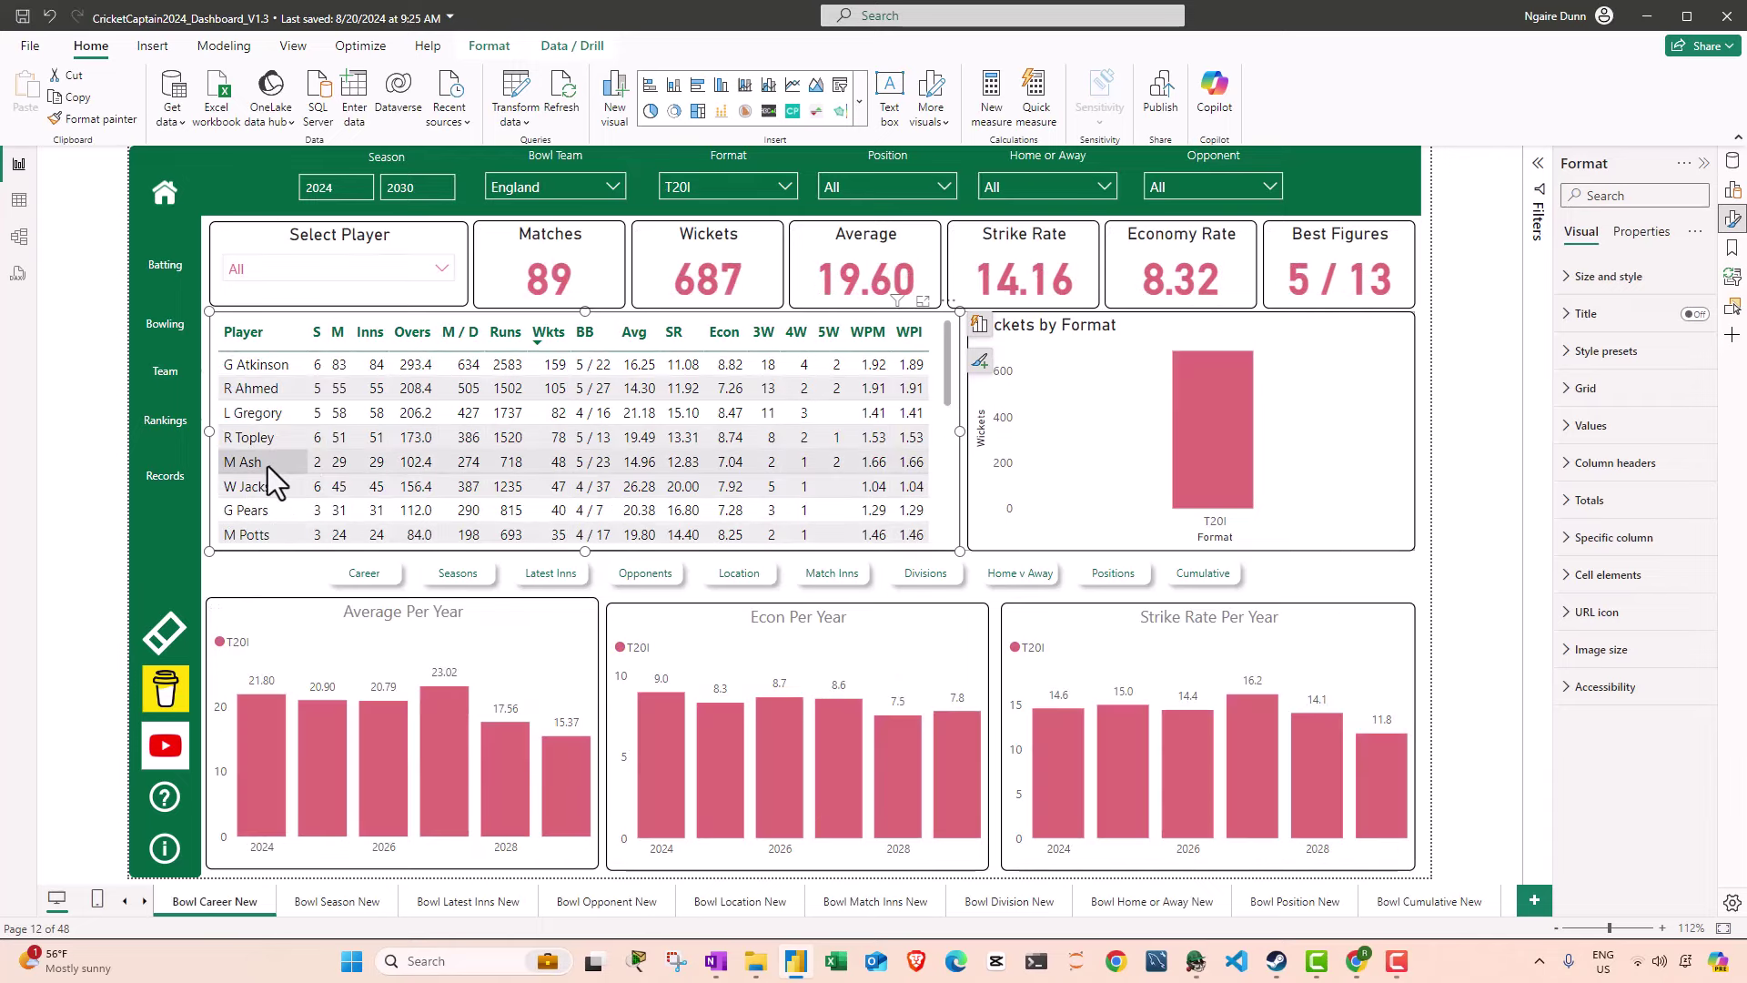
Step: Highlight M Ash and G Pears in turn in the T20I bowlers table and compare their yearly bowling figures
{"action": "left_click", "coordinate": [268, 466]}
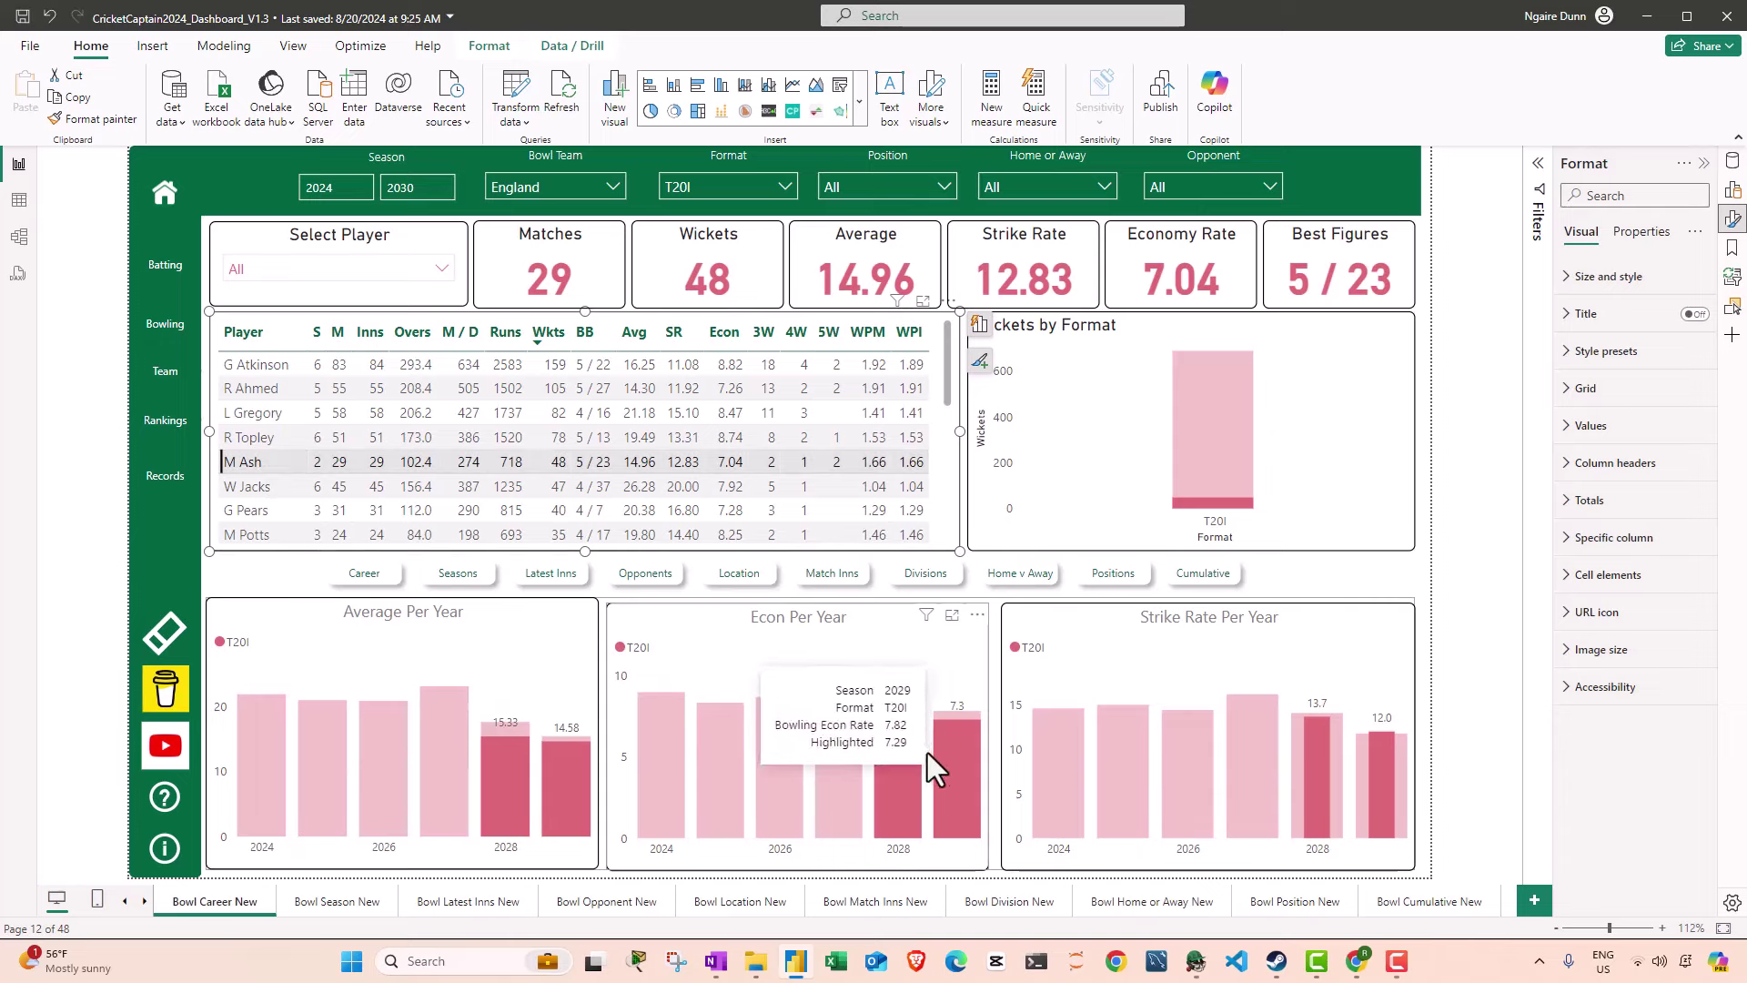
{"action": "mouse_move", "coordinate": [968, 756]}
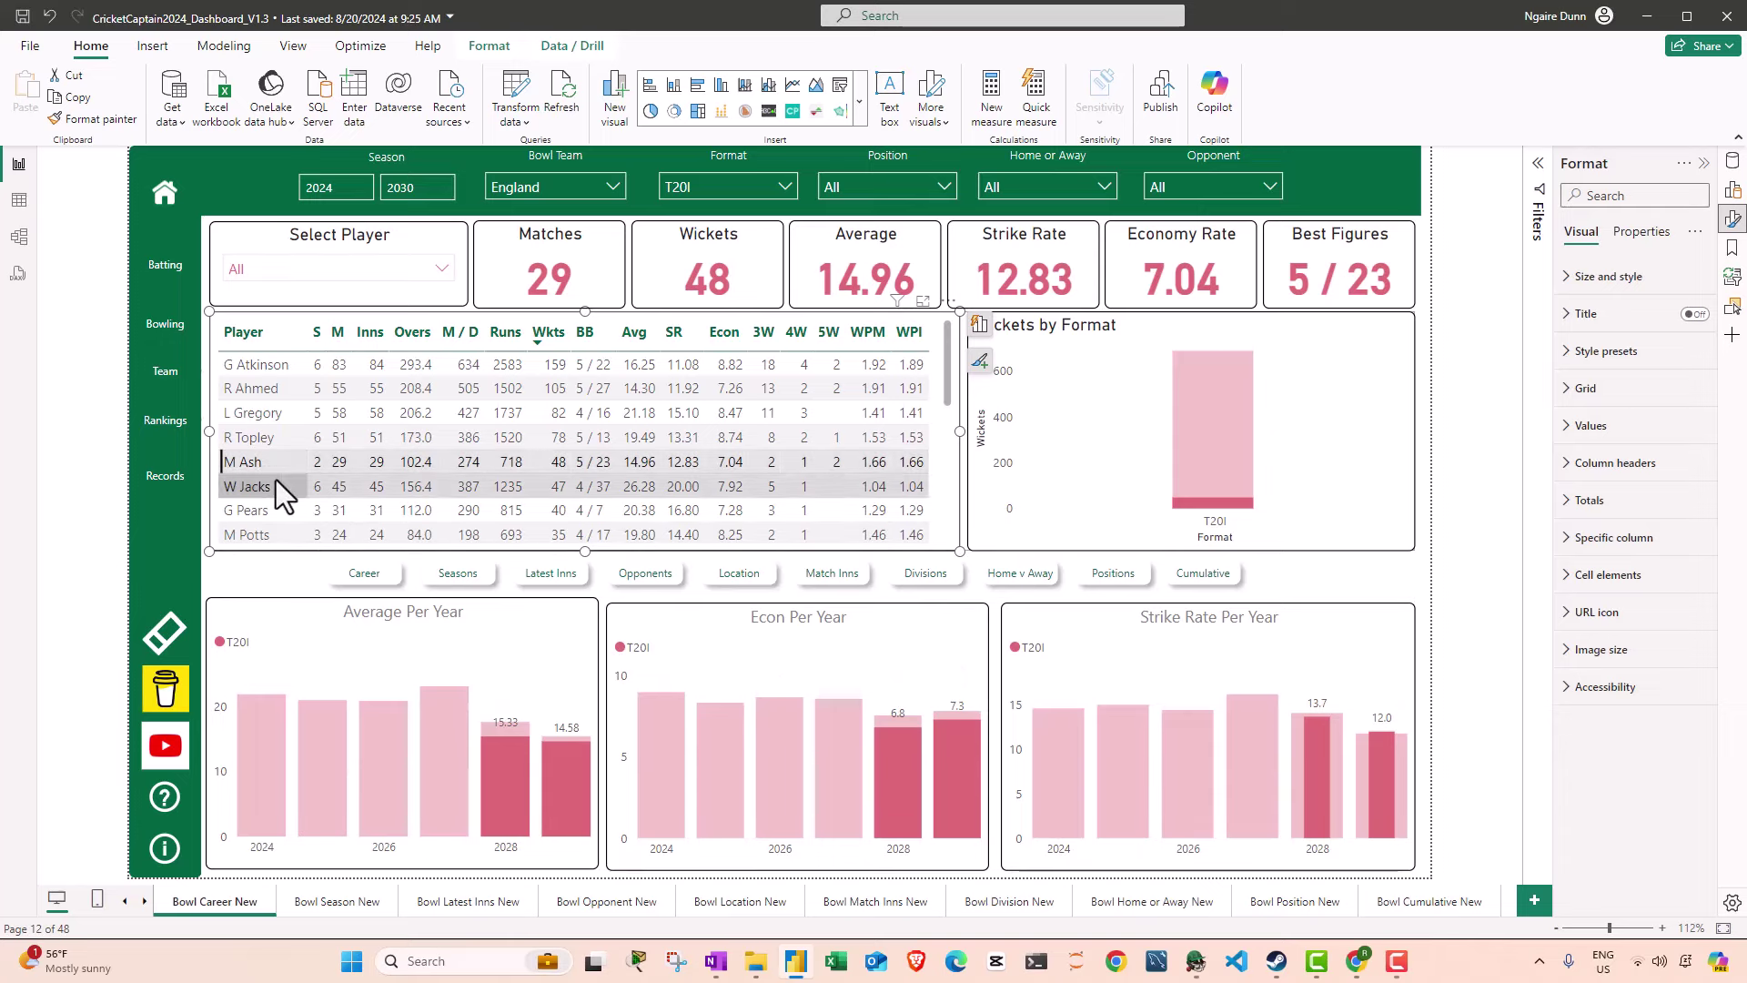
{"action": "left_click", "coordinate": [266, 502]}
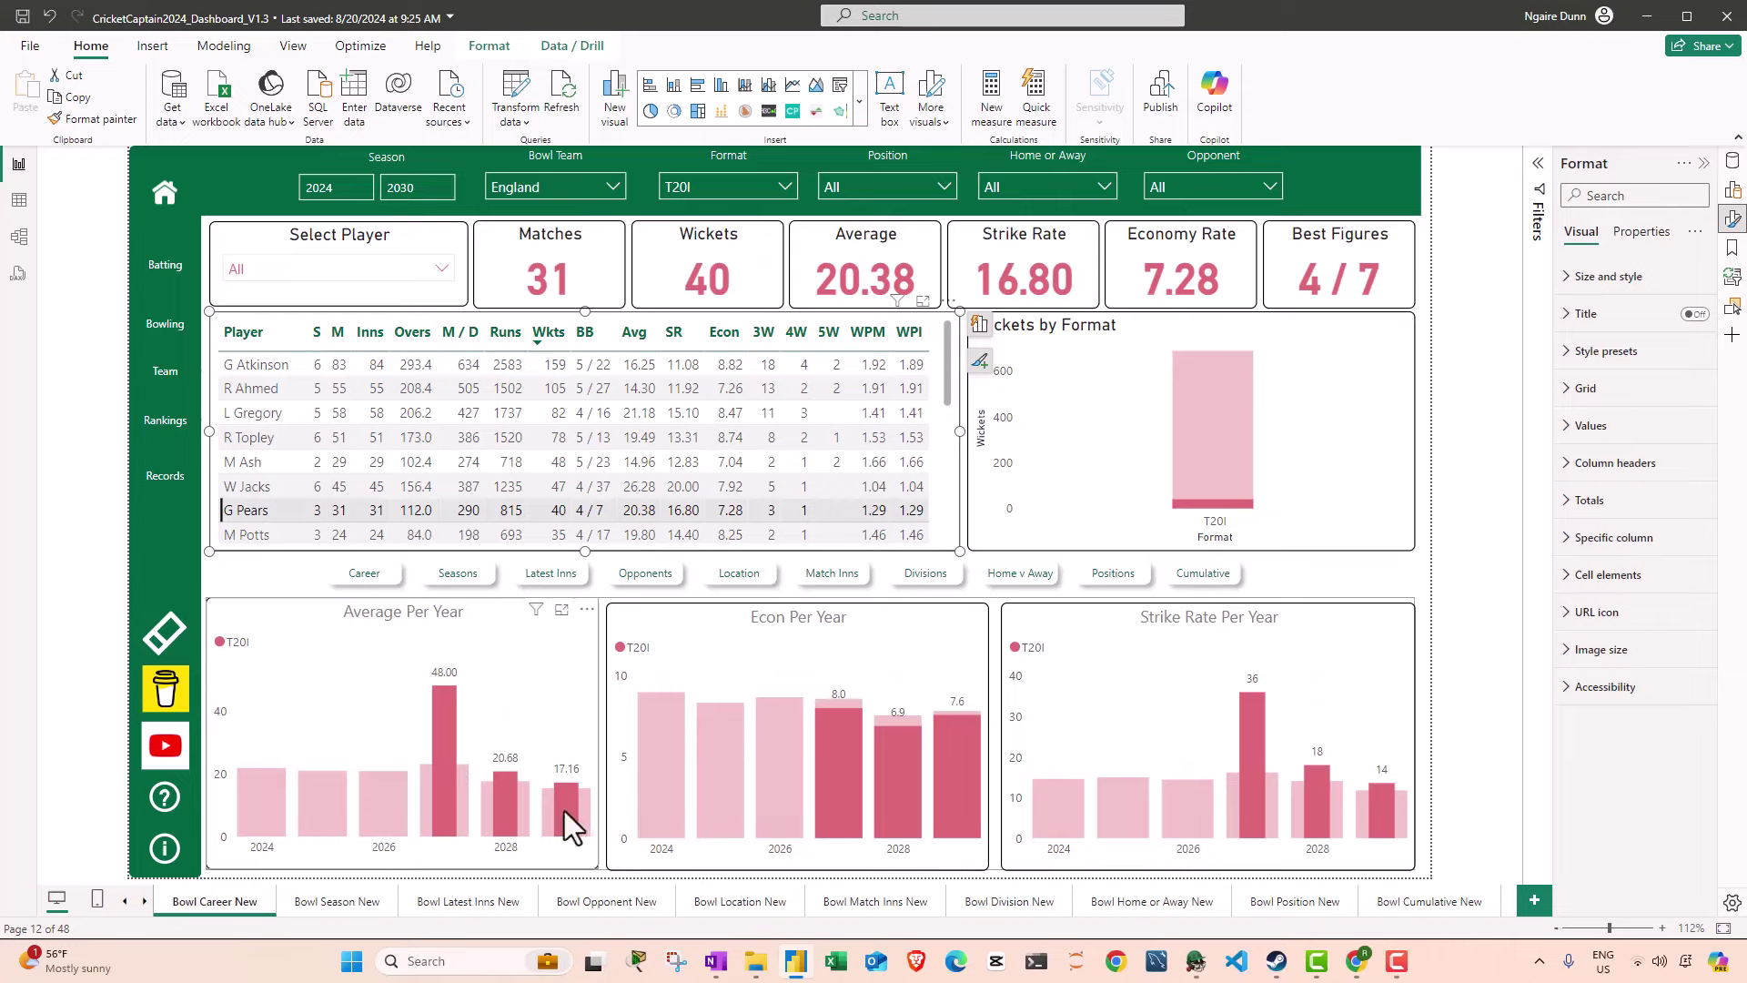
Step: Go through the bowling seasons page to the positions page and examine the enlarged Stats Per Bowler Role chart
{"action": "left_click", "coordinate": [456, 579], "text": "ctrl"}
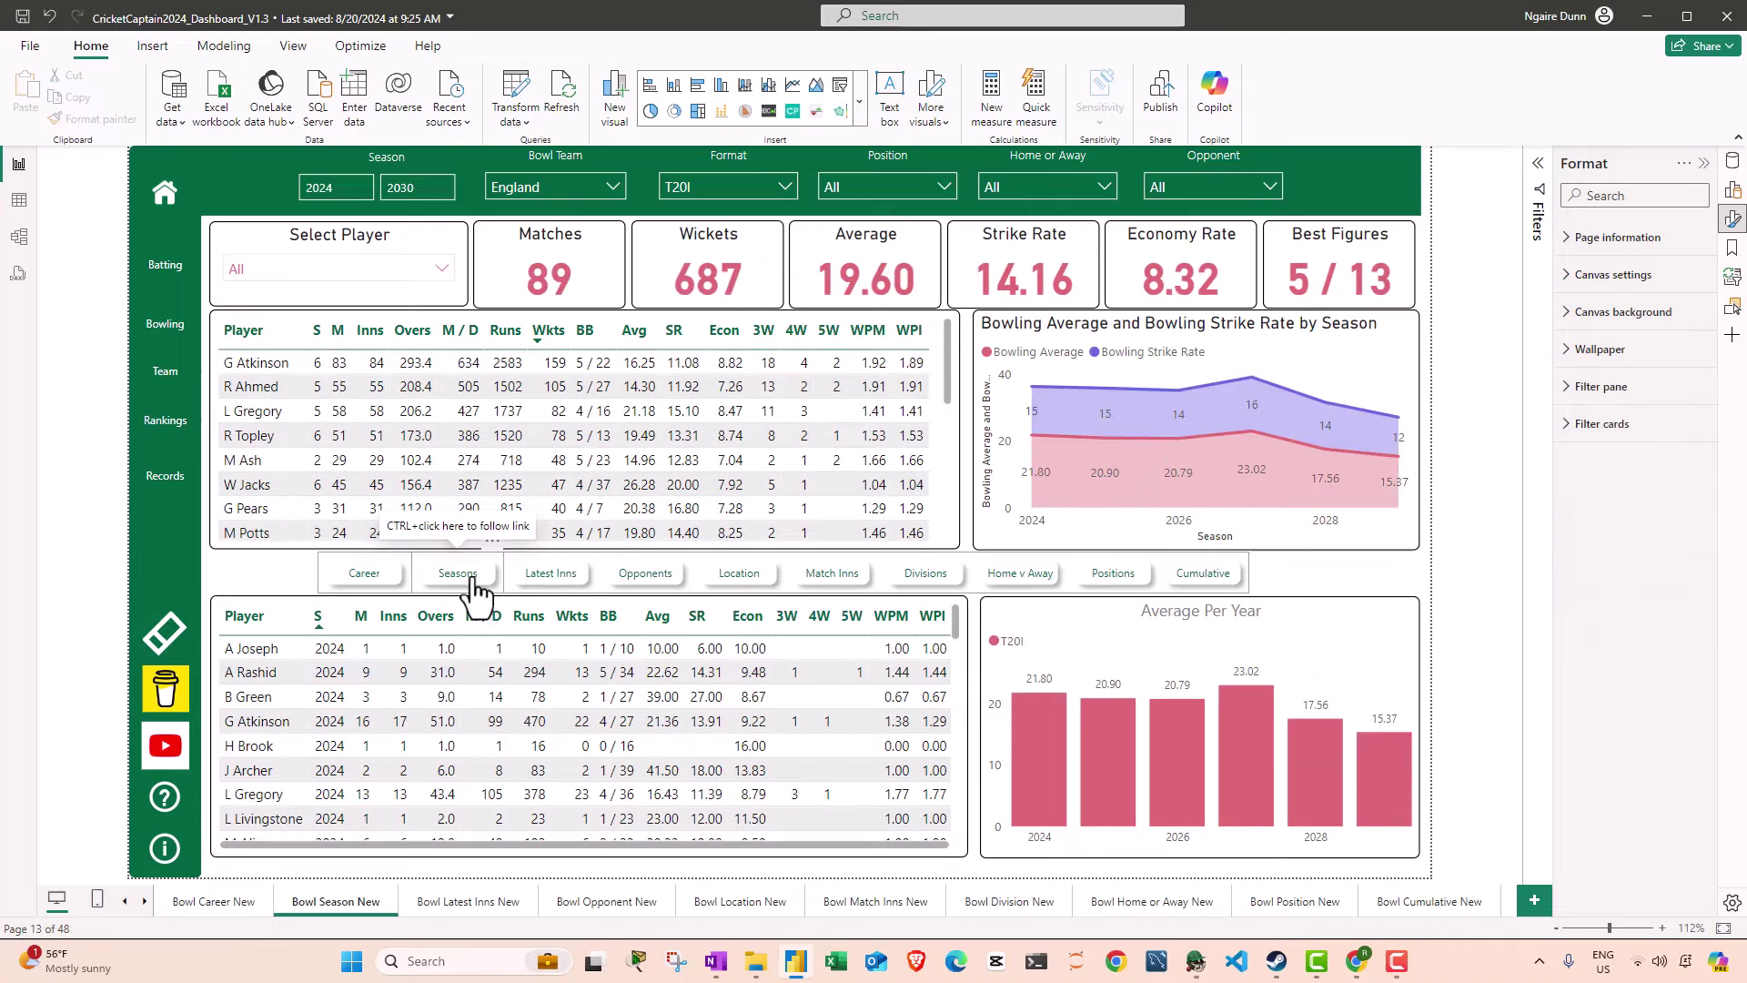
{"action": "left_click", "coordinate": [1128, 575], "text": "ctrl"}
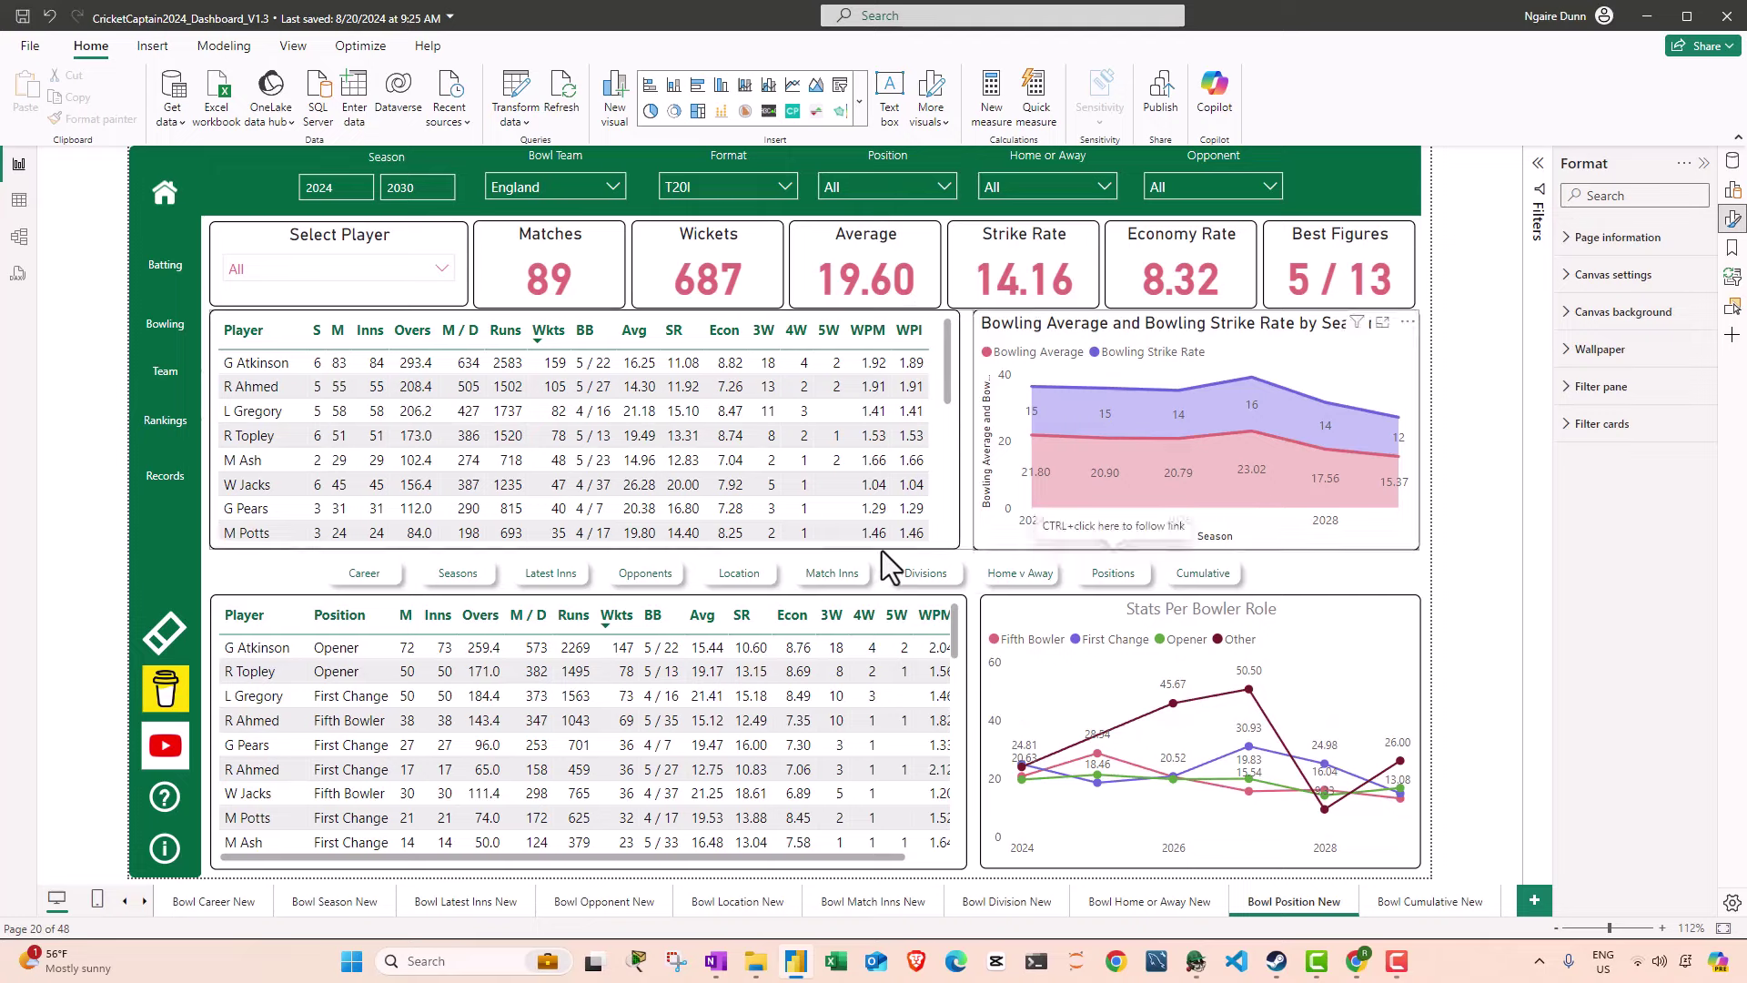
{"action": "left_click", "coordinate": [1384, 608]}
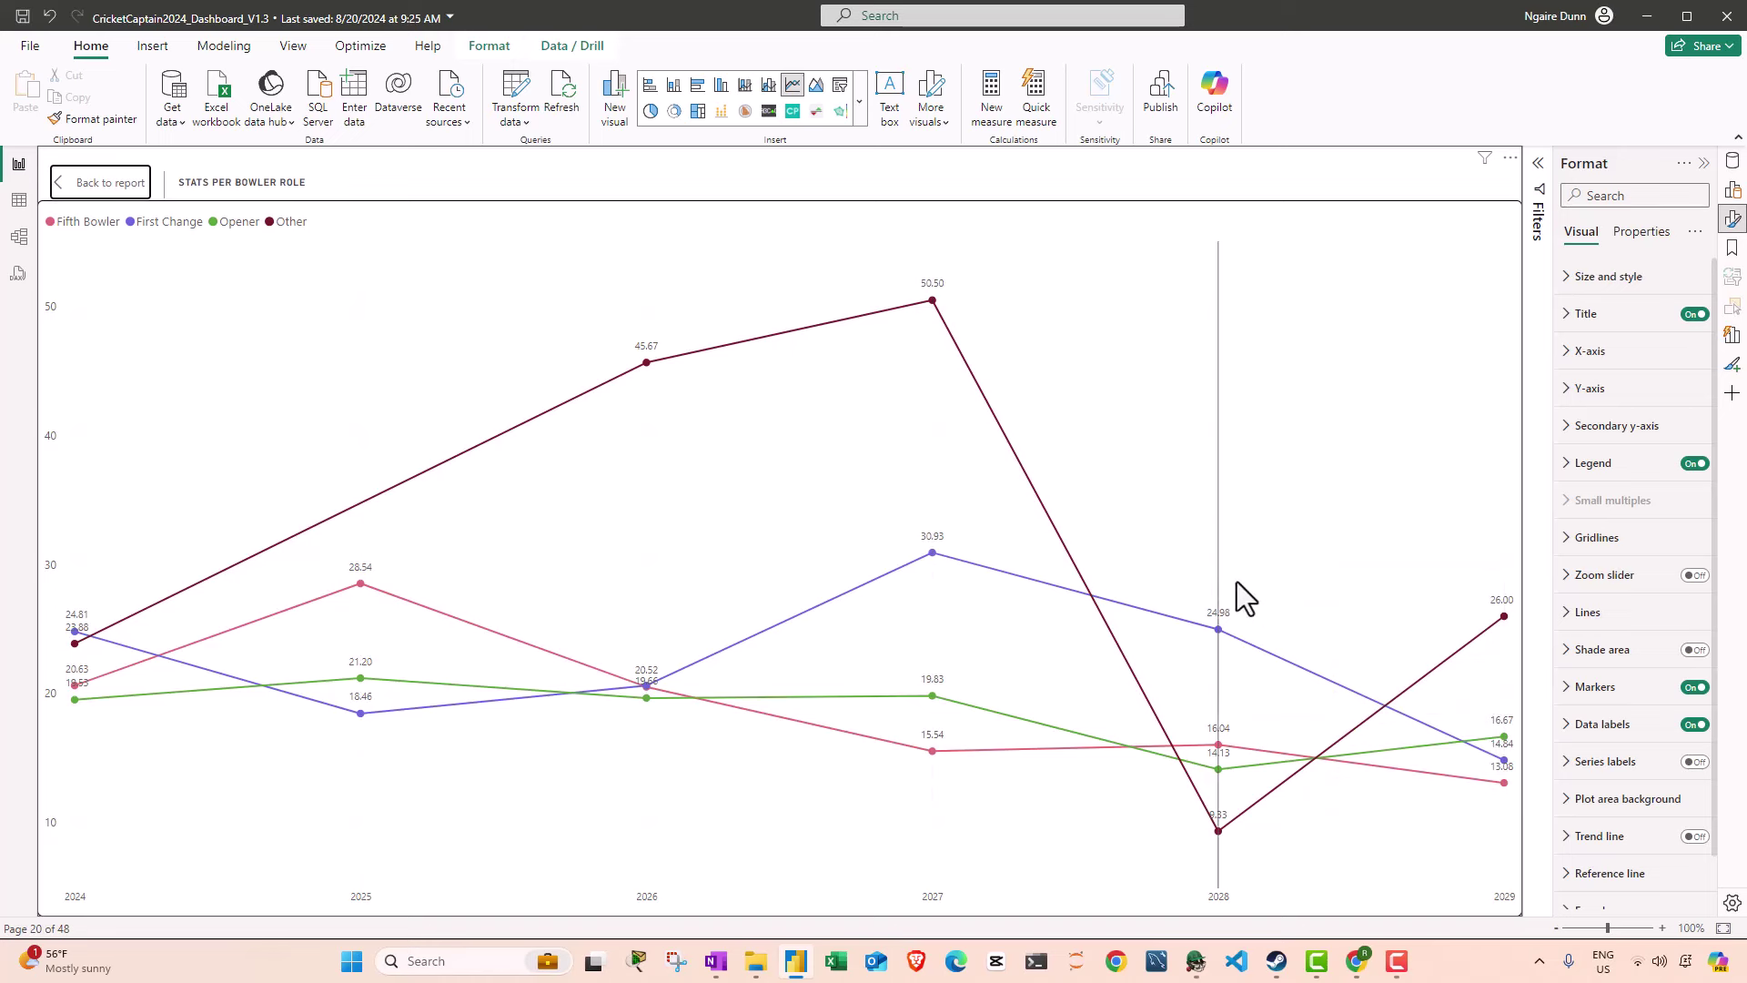
{"action": "left_click", "coordinate": [111, 186]}
Step: Filter the bowling positions page to positions 1 and 2 and review the opening bowlers' T20I figures
{"action": "left_click", "coordinate": [893, 189]}
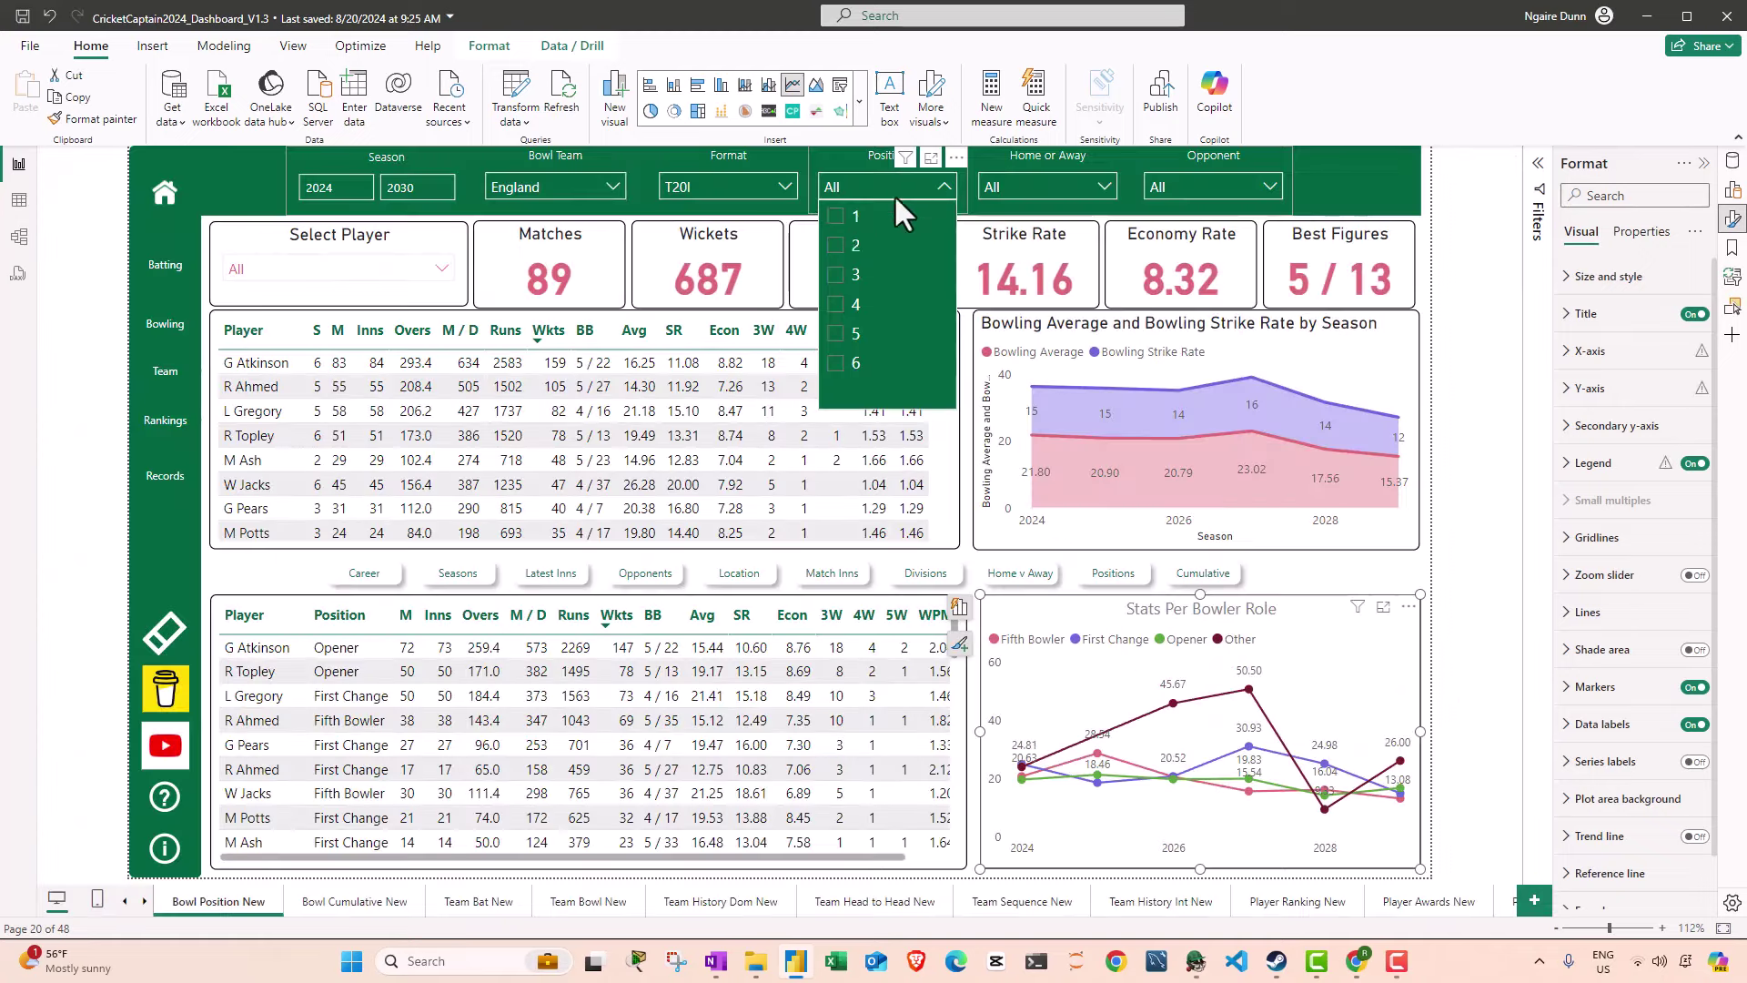
{"action": "left_click", "coordinate": [846, 218]}
{"action": "left_click", "coordinate": [851, 247]}
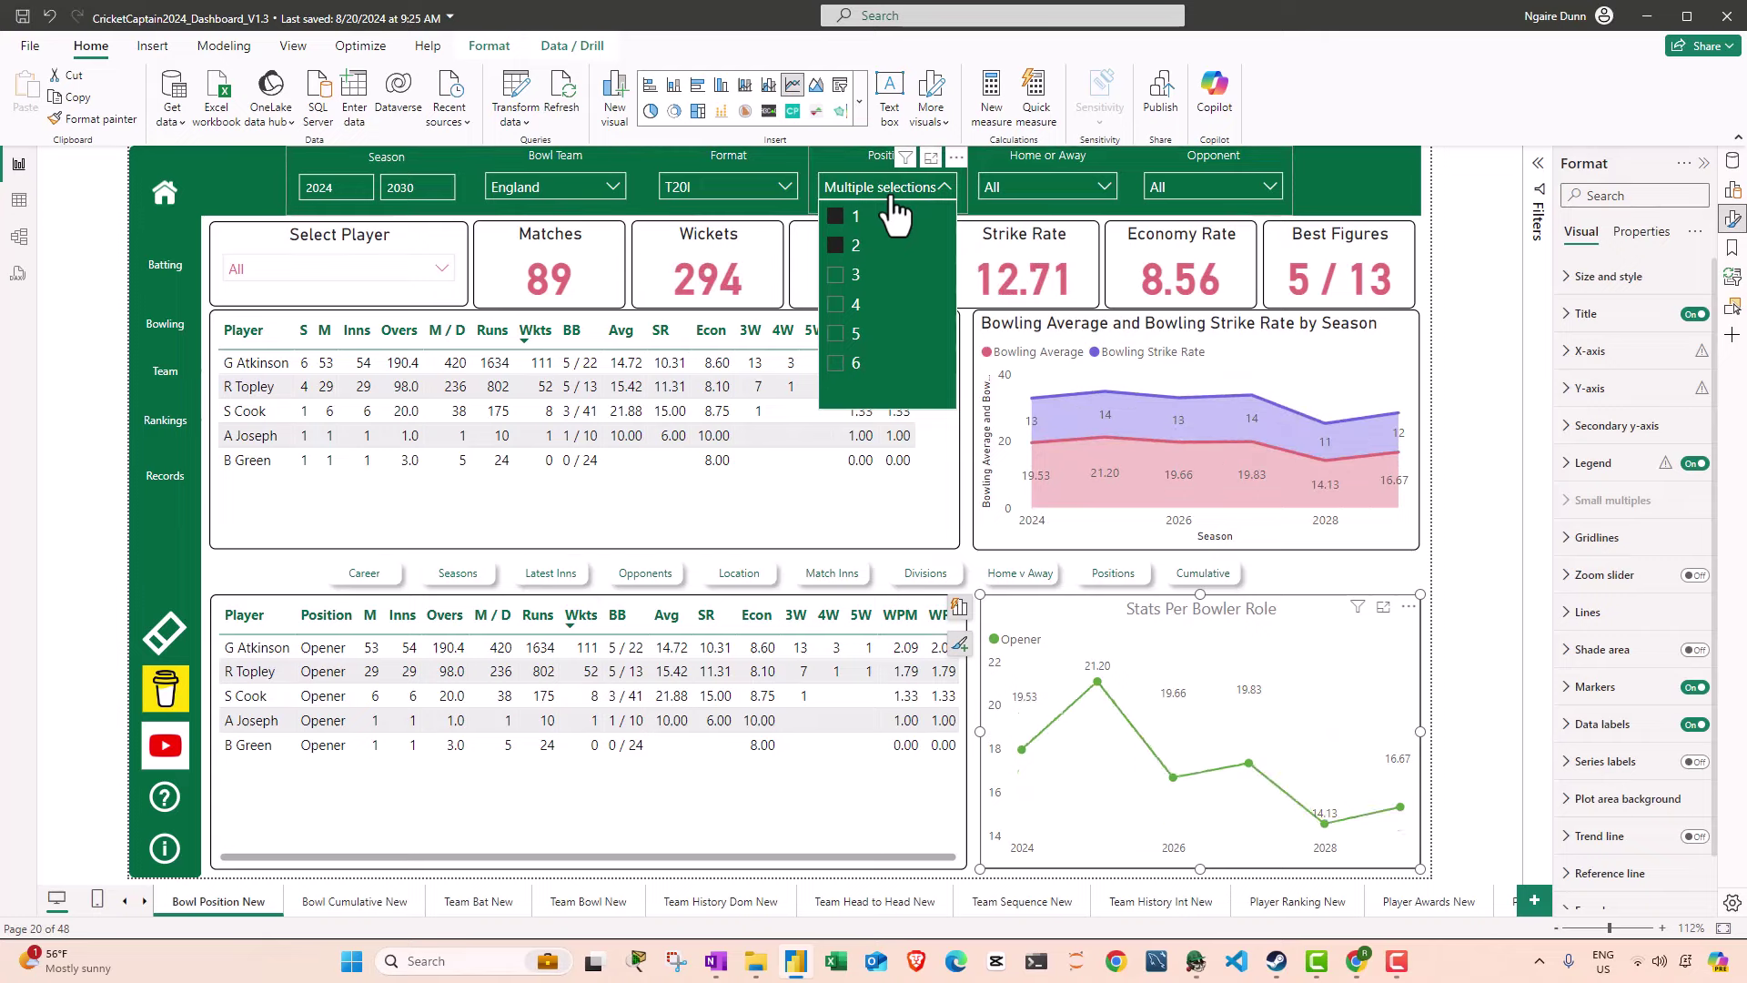
{"action": "left_click", "coordinate": [888, 189]}
{"action": "left_click", "coordinate": [890, 193]}
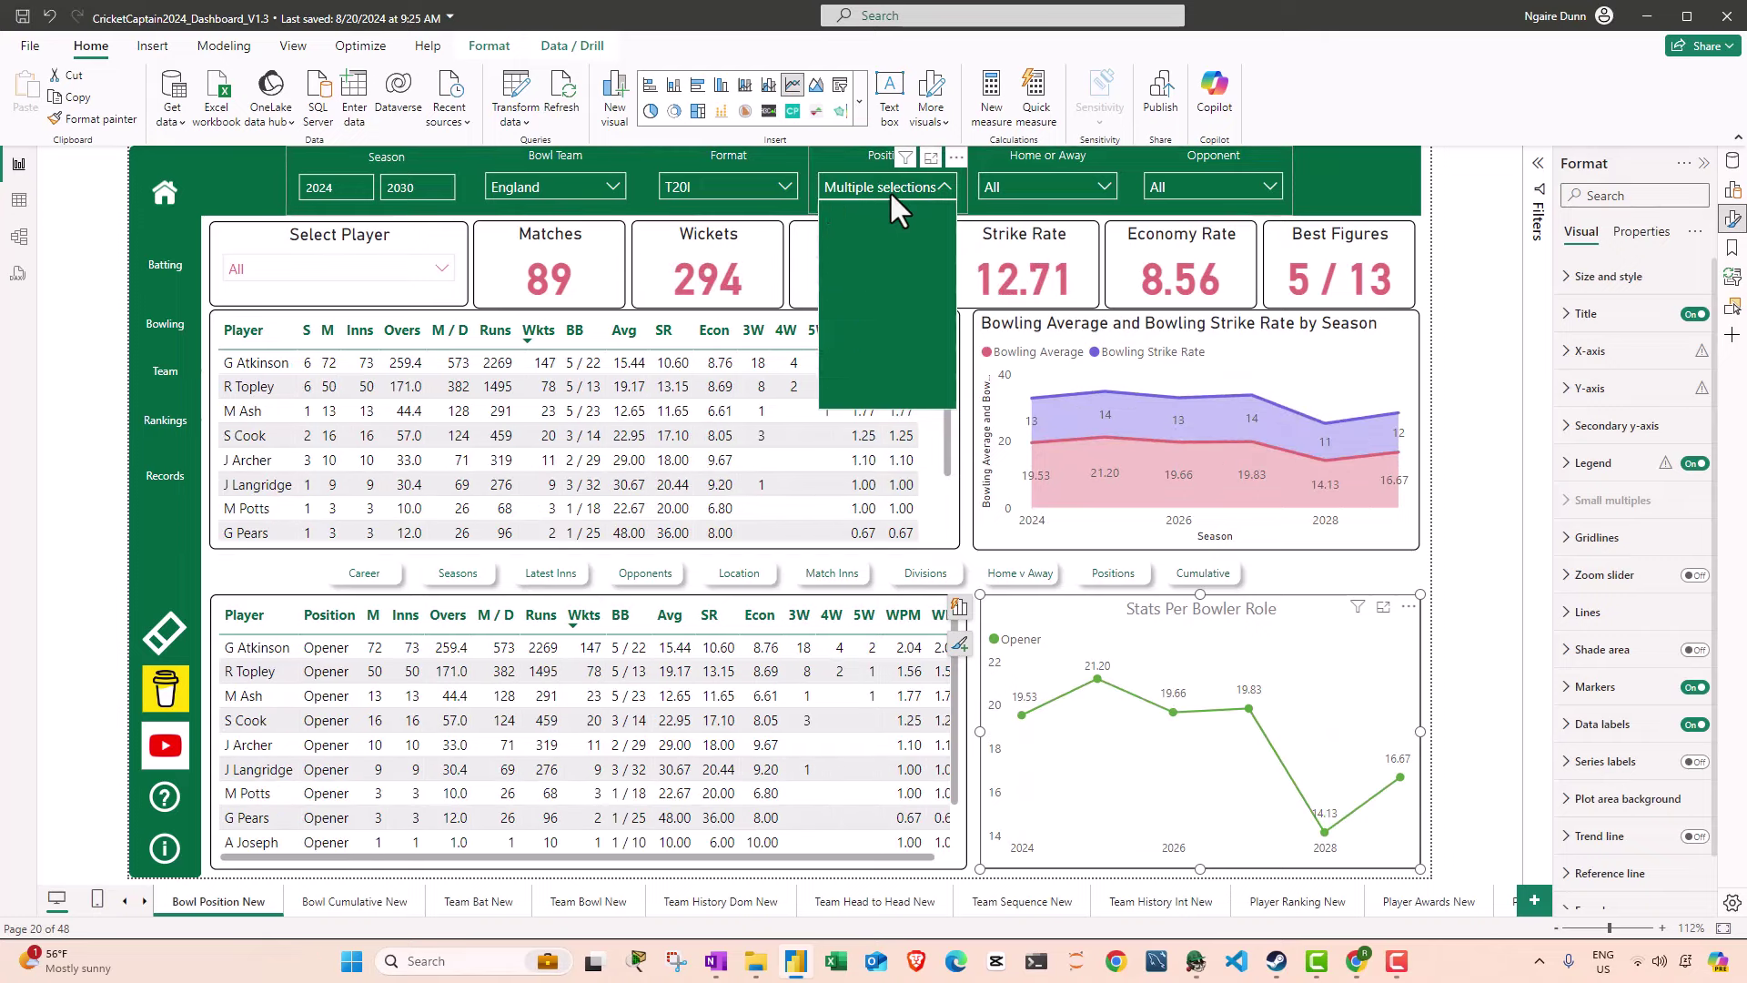
{"action": "left_click", "coordinate": [877, 186]}
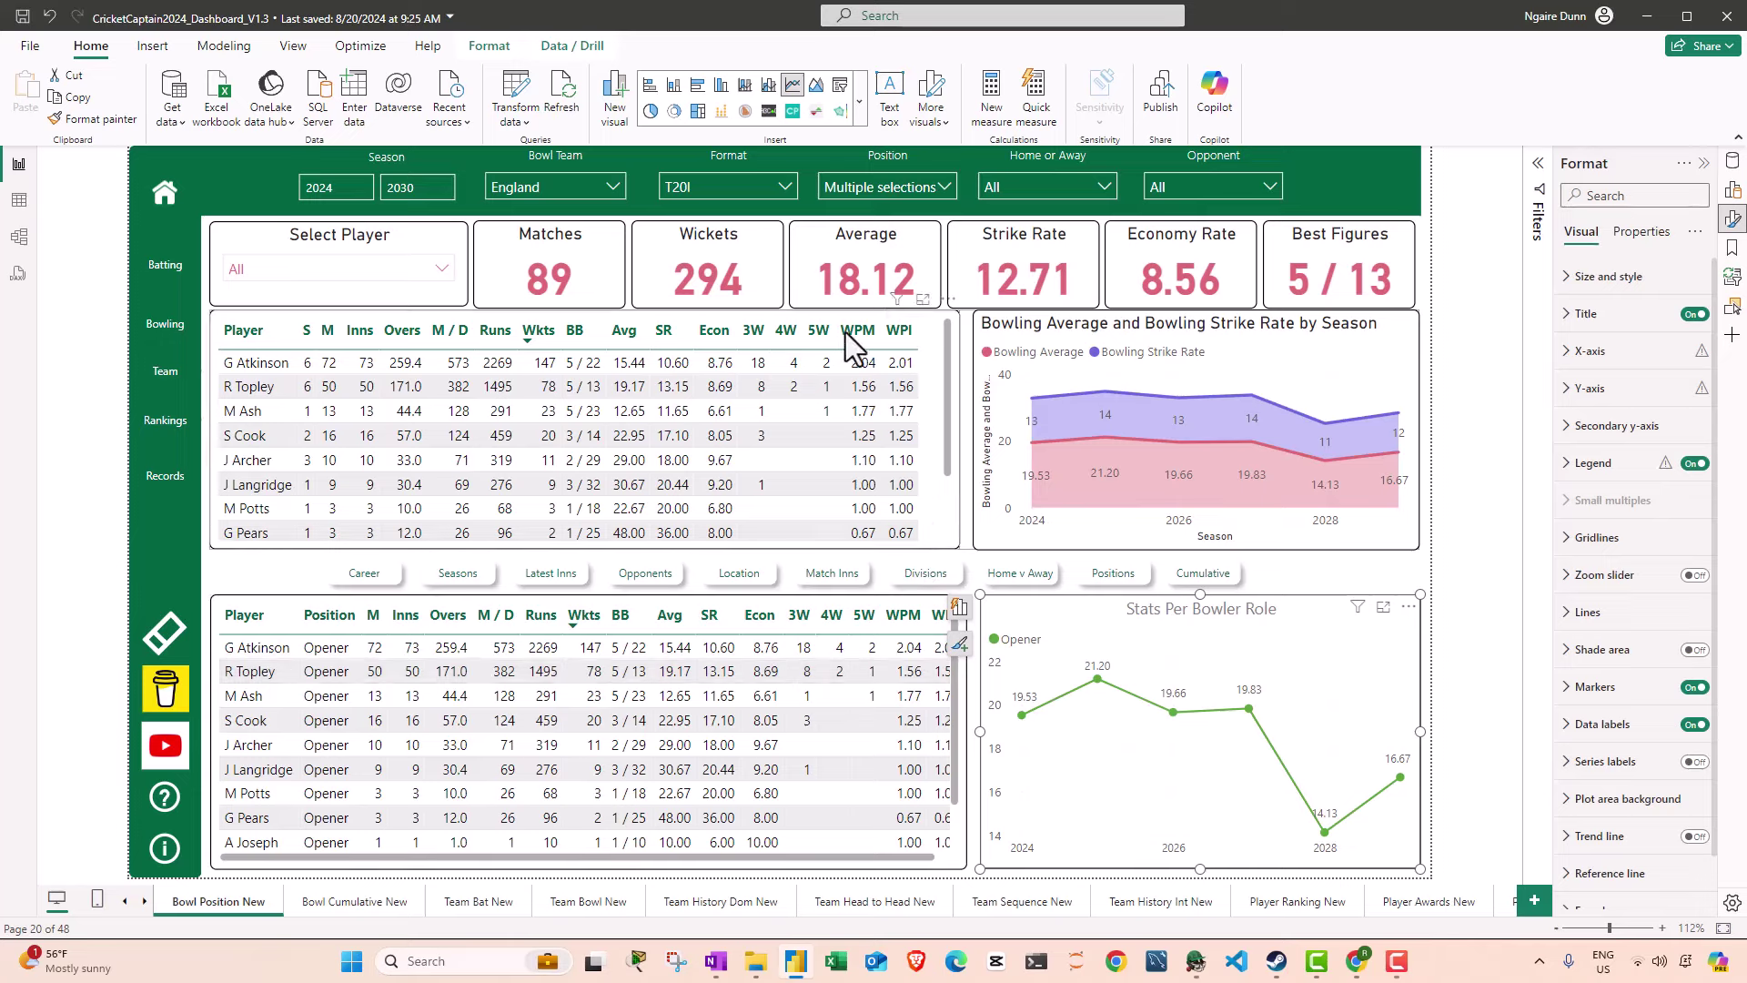
Step: Change the bowling position filter to positions 3 and 4 to show the first-change bowlers
{"action": "left_click", "coordinate": [890, 186]}
{"action": "left_click", "coordinate": [853, 276]}
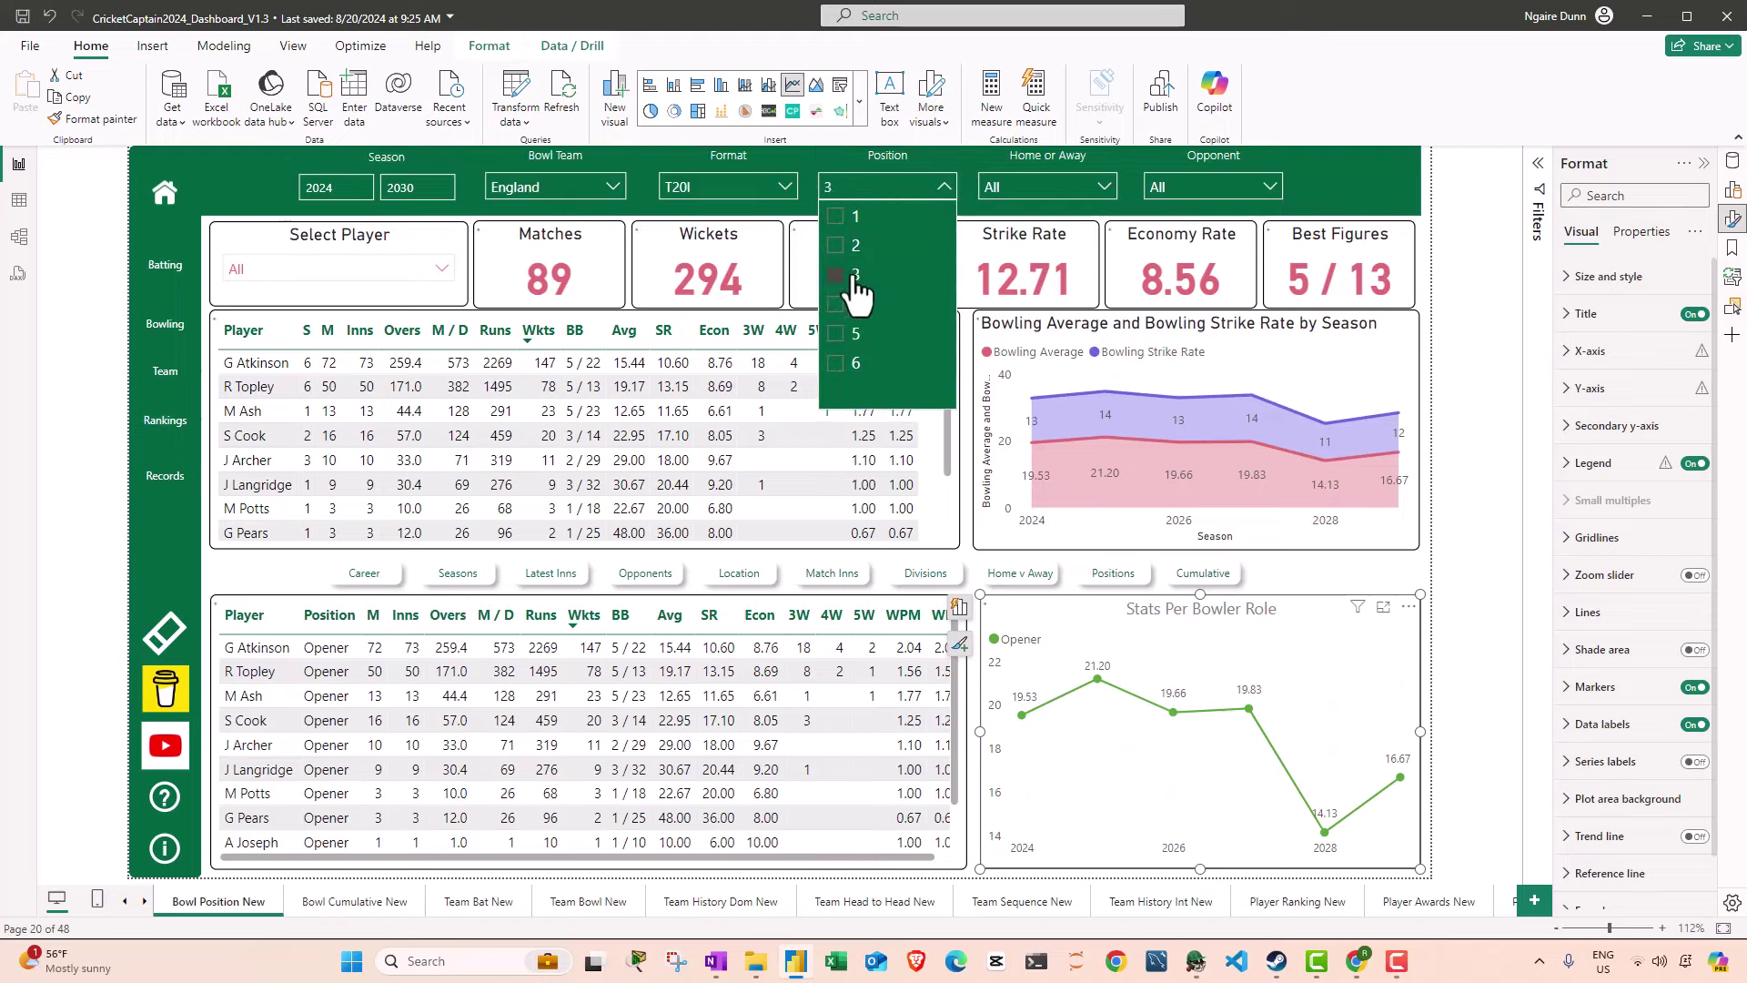
{"action": "left_click", "coordinate": [853, 305], "text": "ctrl"}
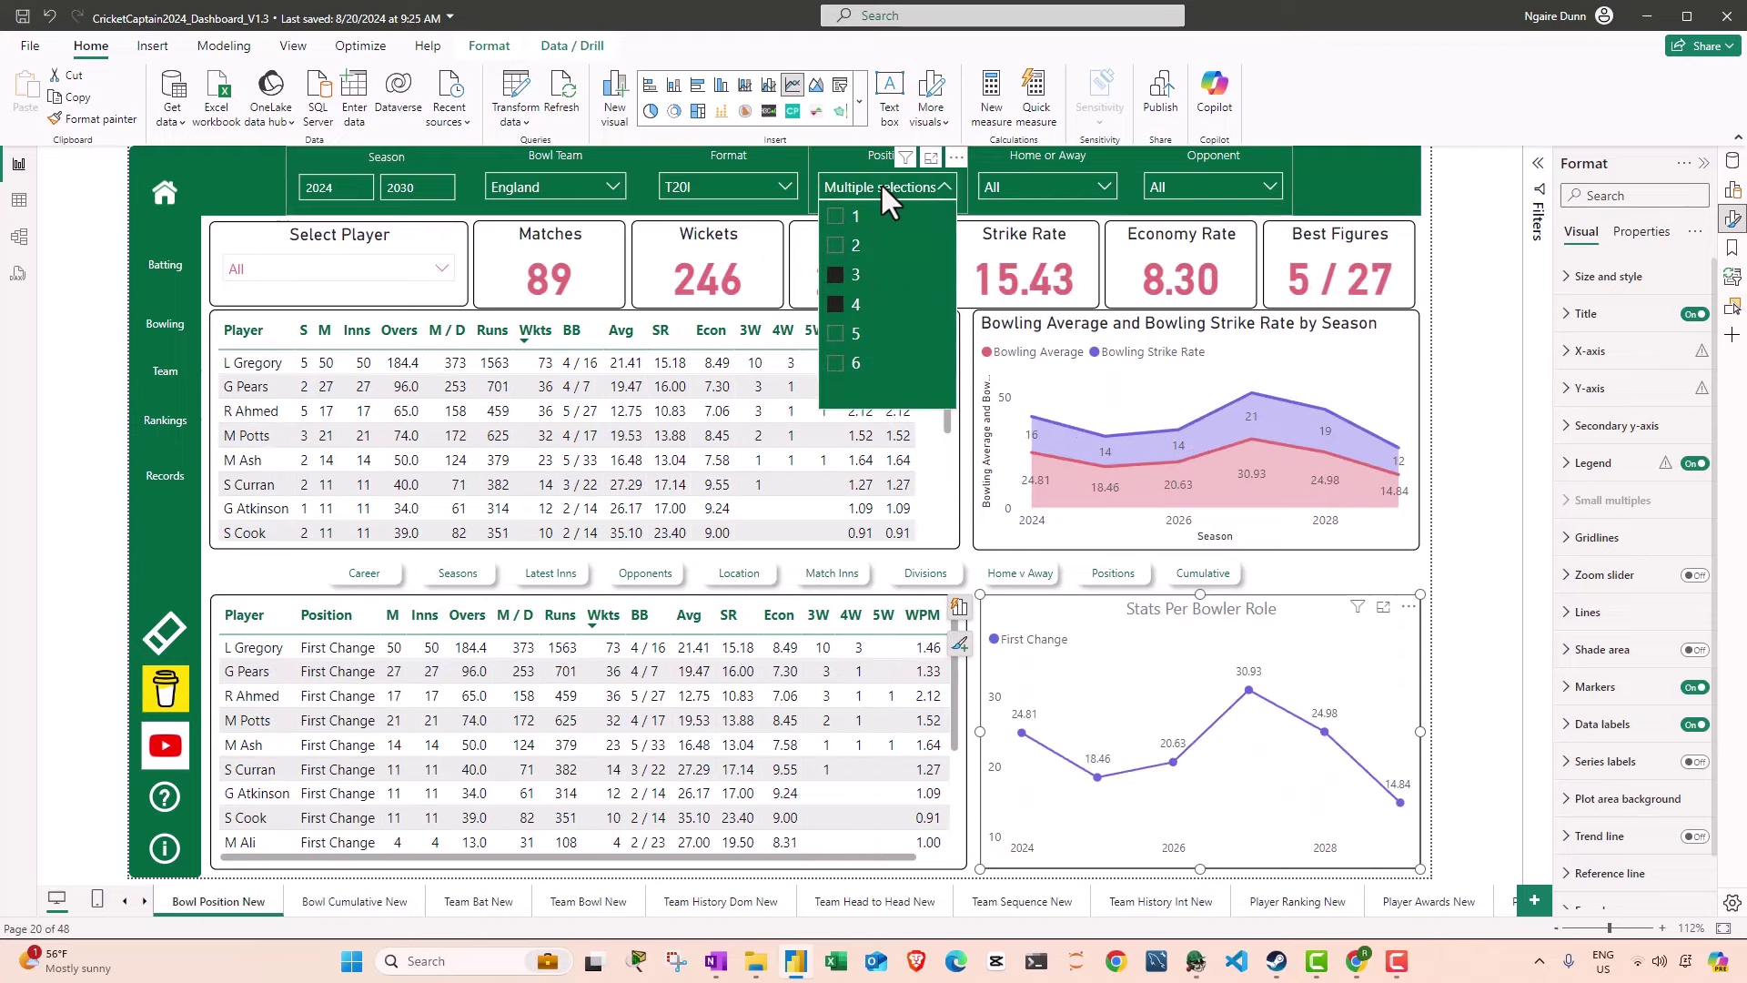
Step: Highlight L Gregory among the first-change T20I bowlers to review his figures and move on to the cumulative bowling page
{"action": "left_click", "coordinate": [889, 193]}
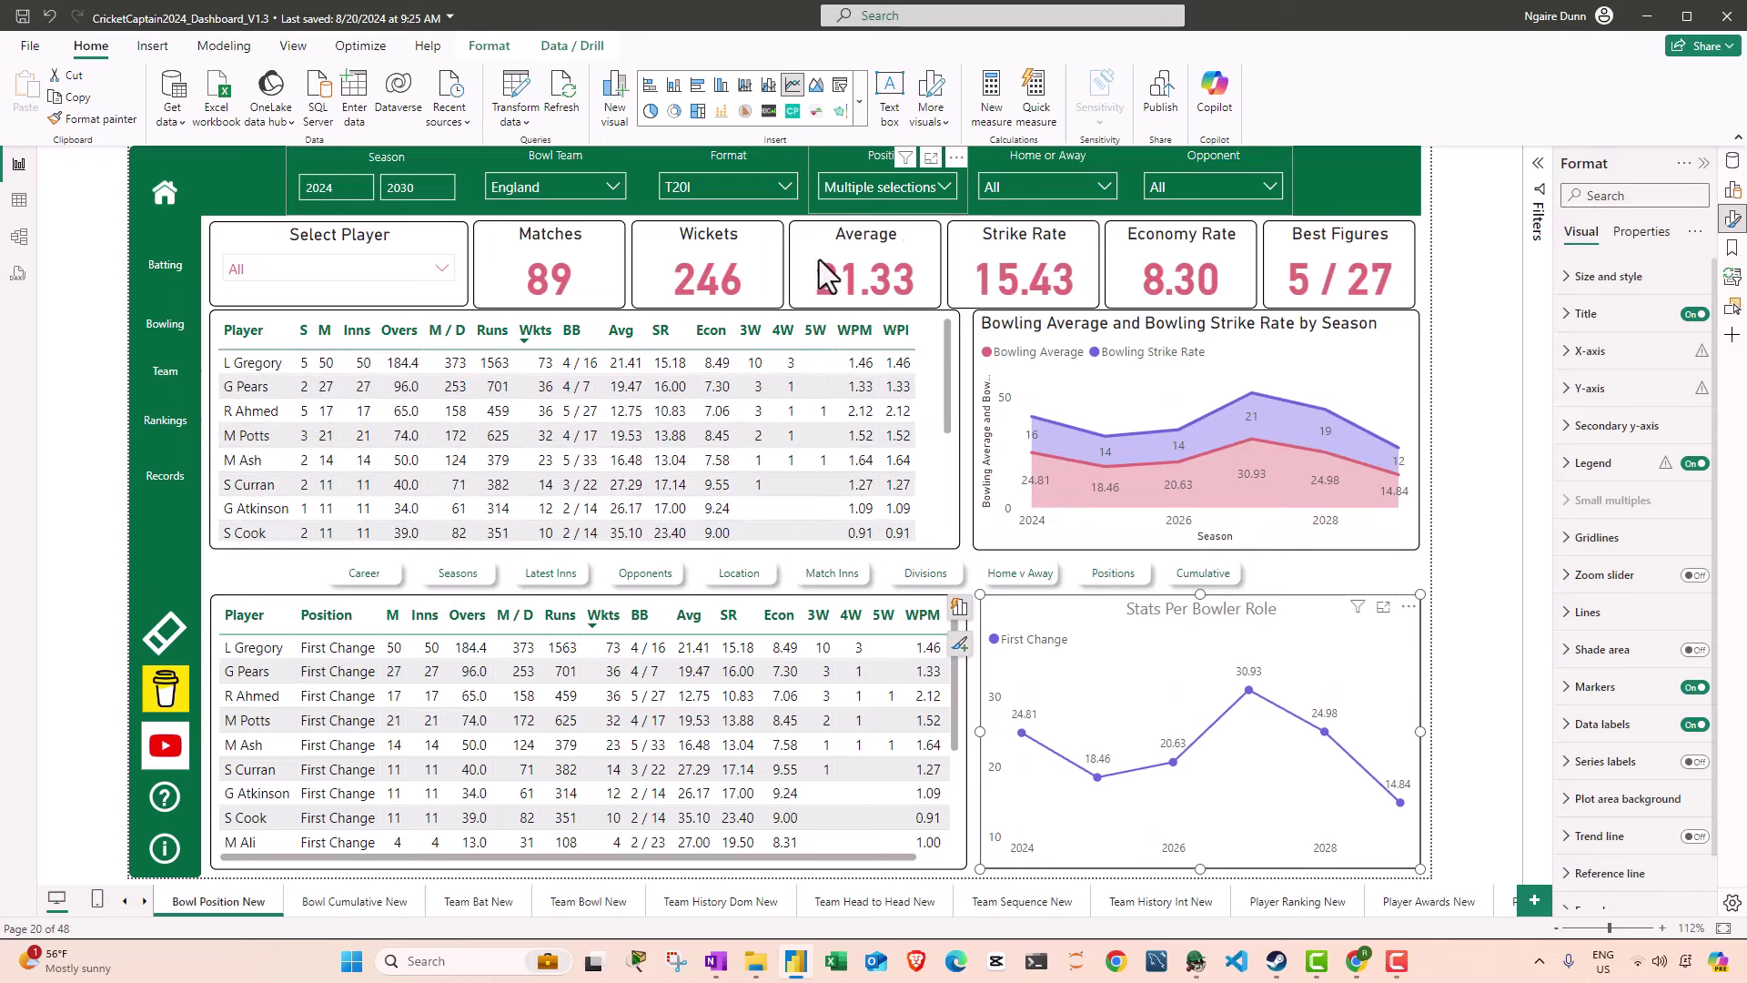
{"action": "left_click", "coordinate": [246, 364]}
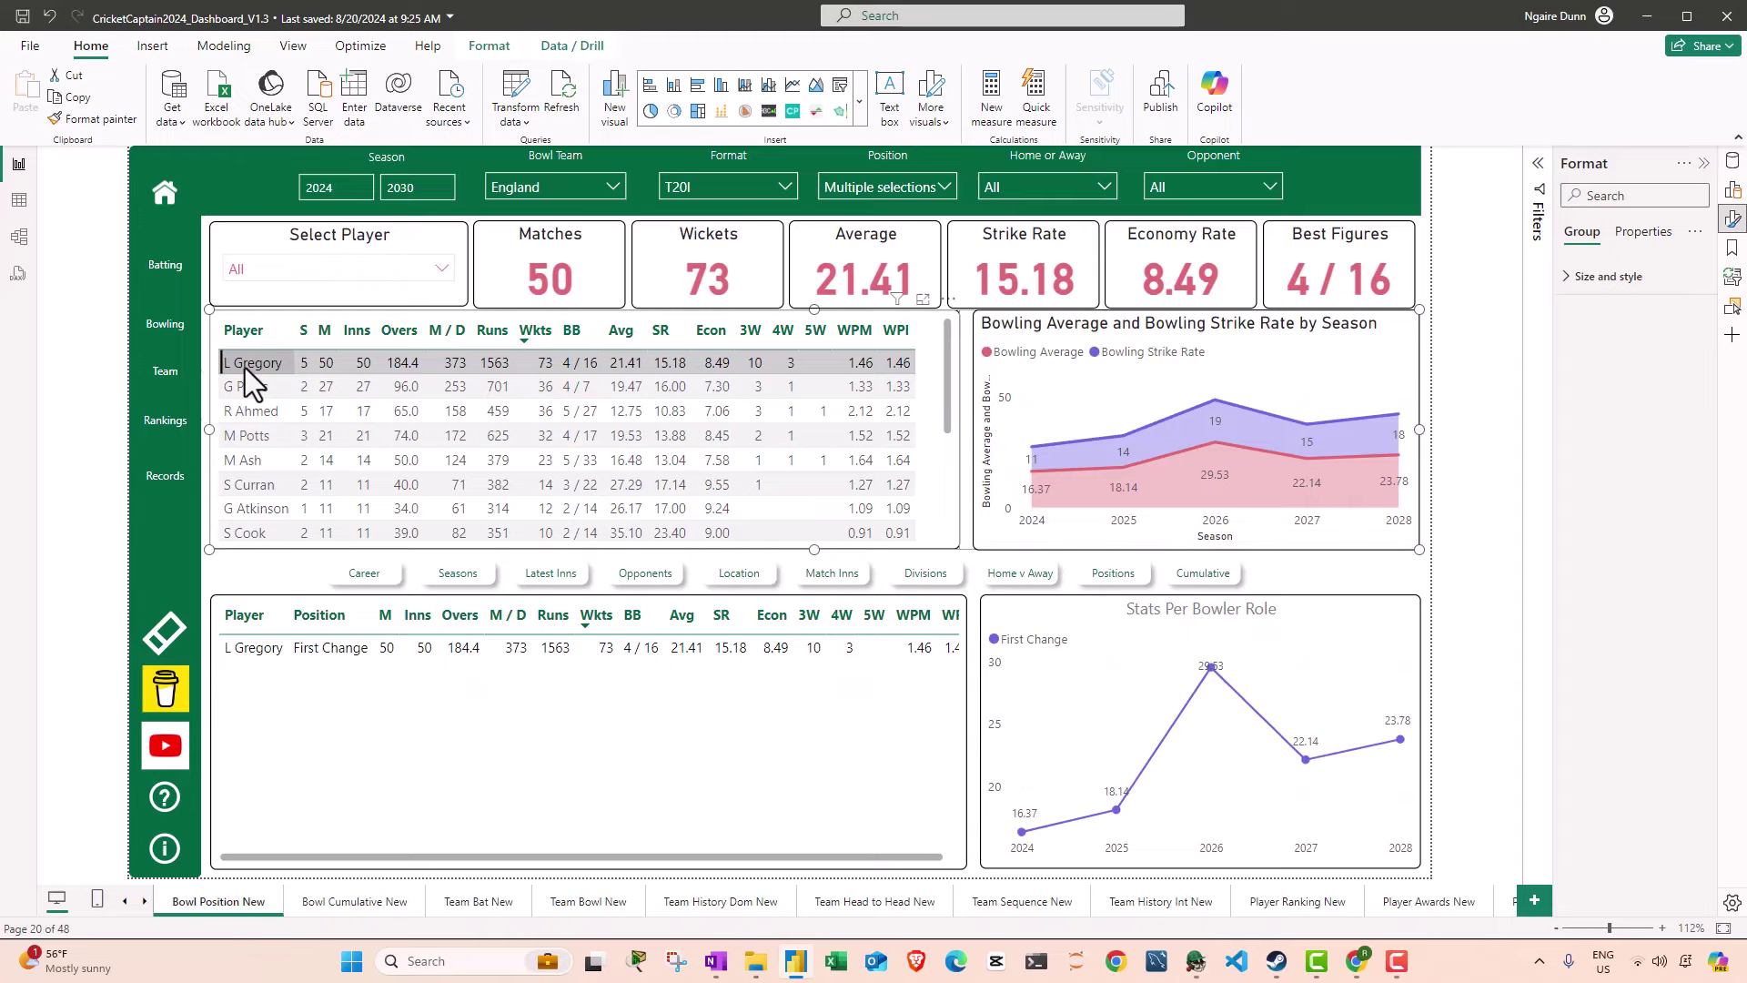
{"action": "left_click", "coordinate": [751, 452]}
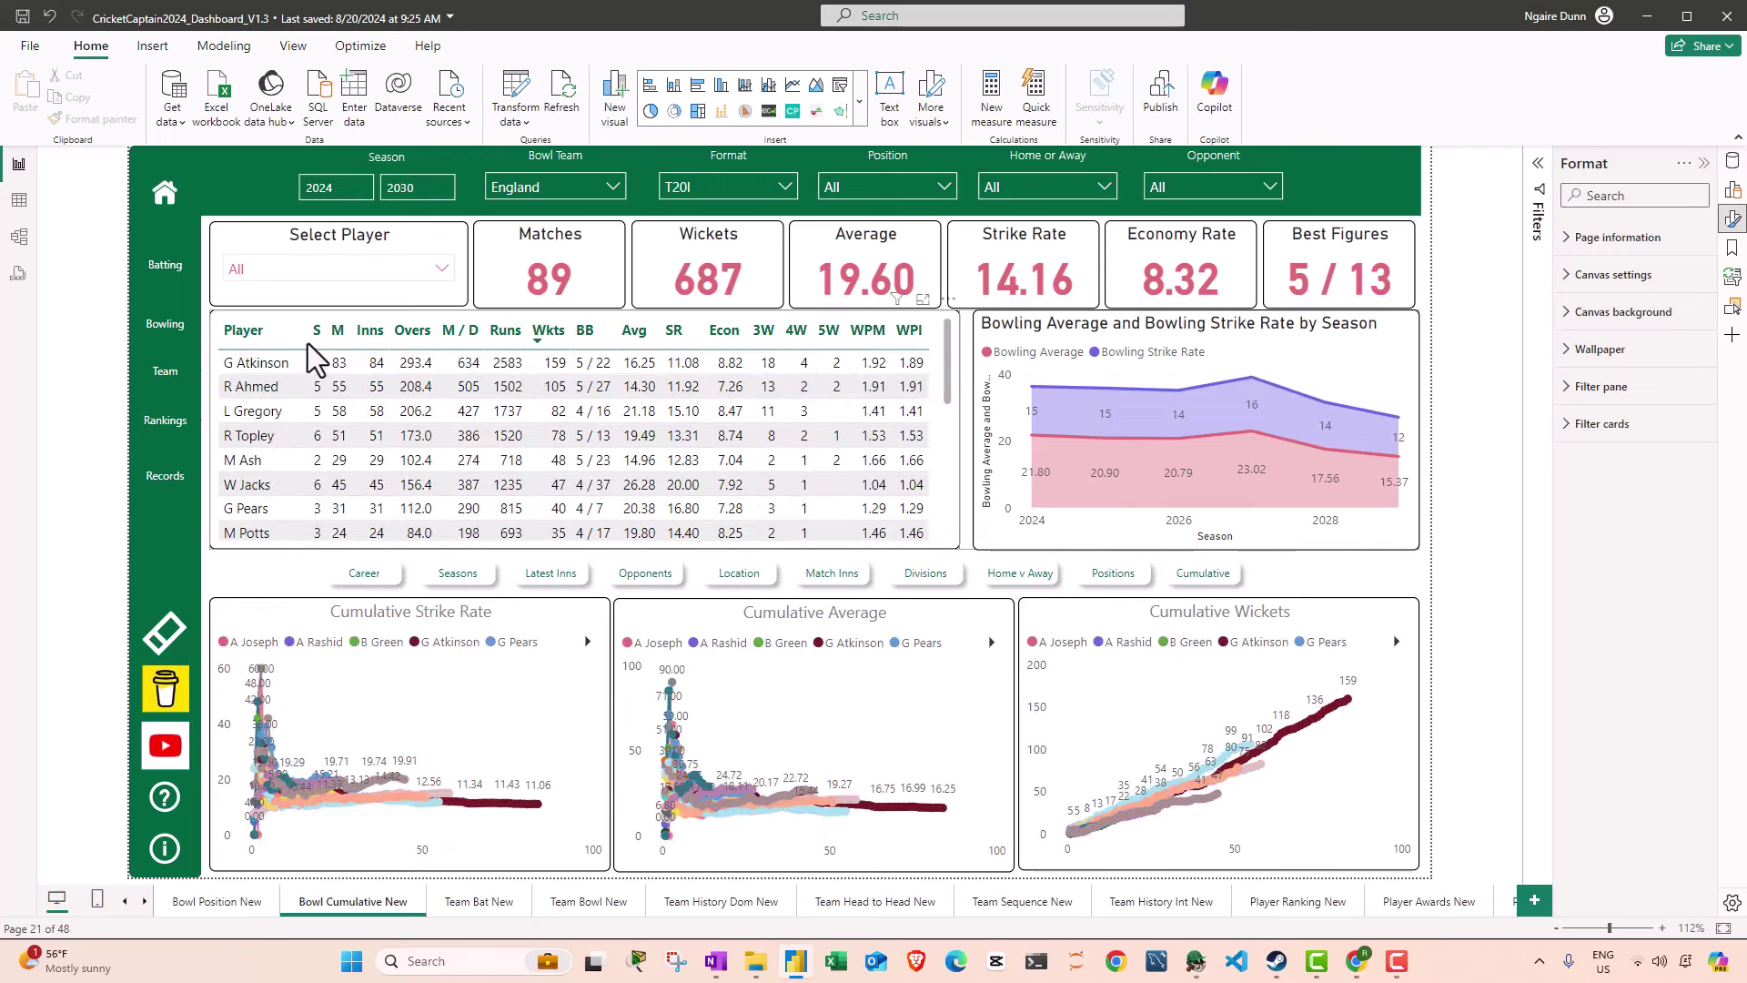
Step: Go to the team batting page and set its format filter to ODI
{"action": "key", "text": "ctrl+Page_Down"}
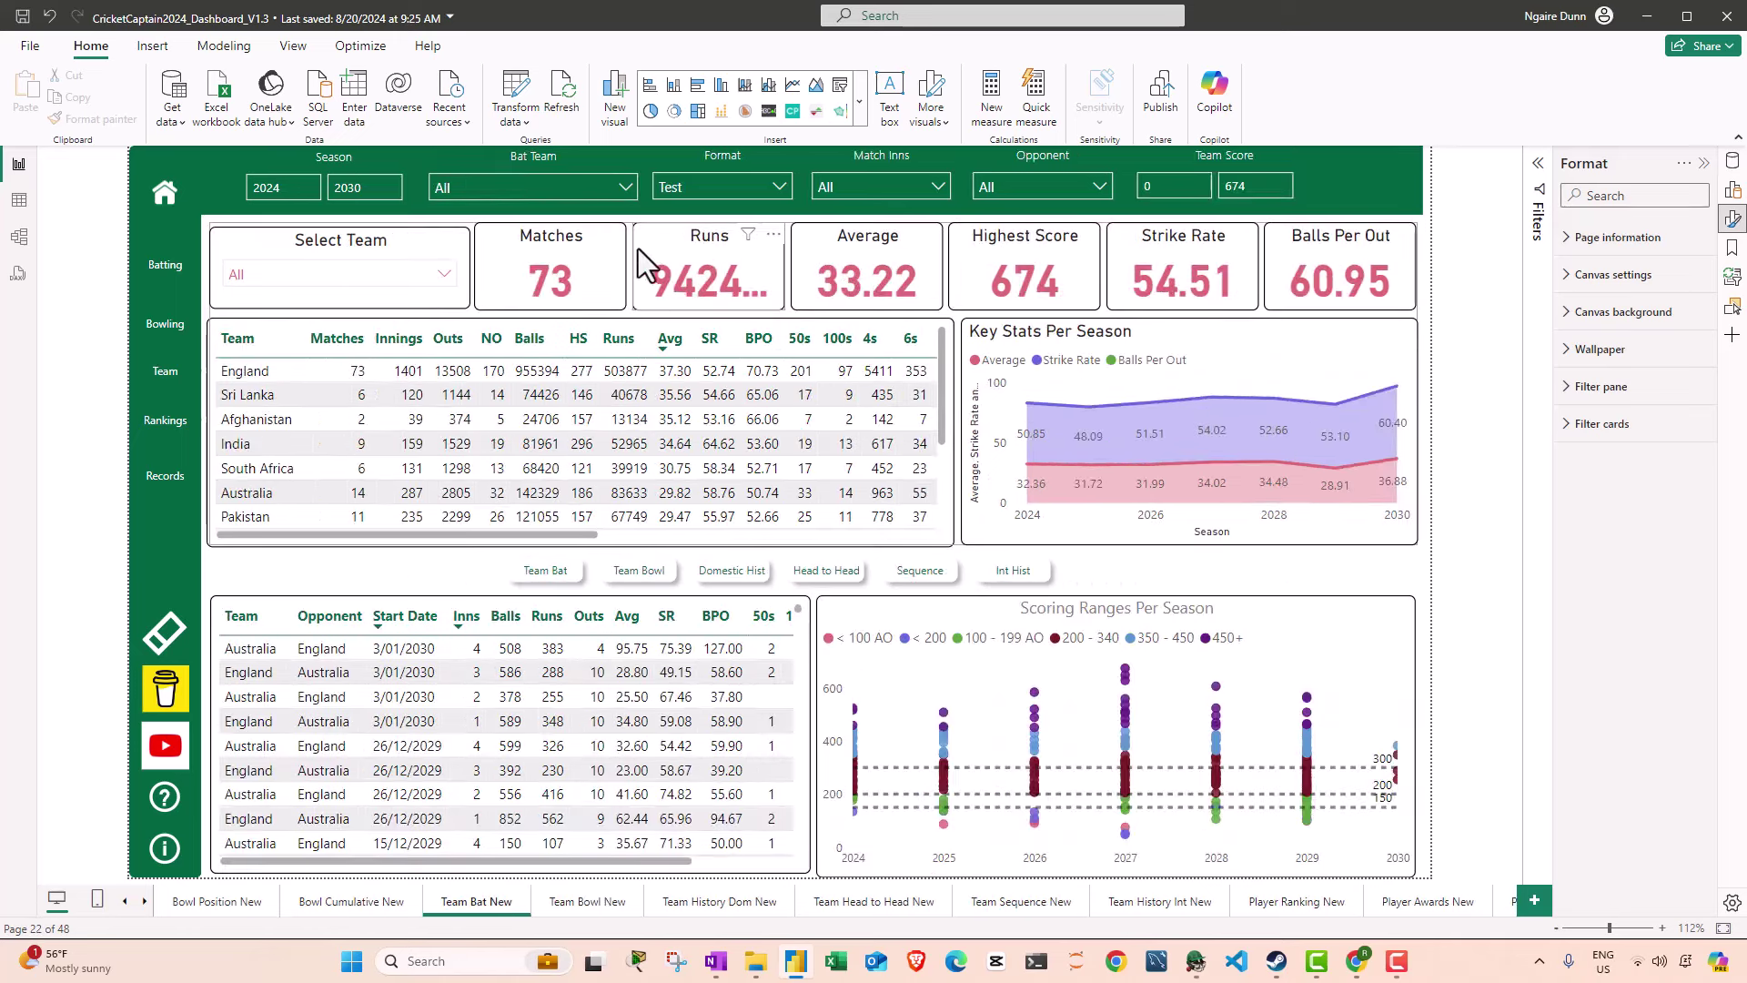
{"action": "left_click", "coordinate": [729, 177]}
{"action": "left_click", "coordinate": [695, 183]}
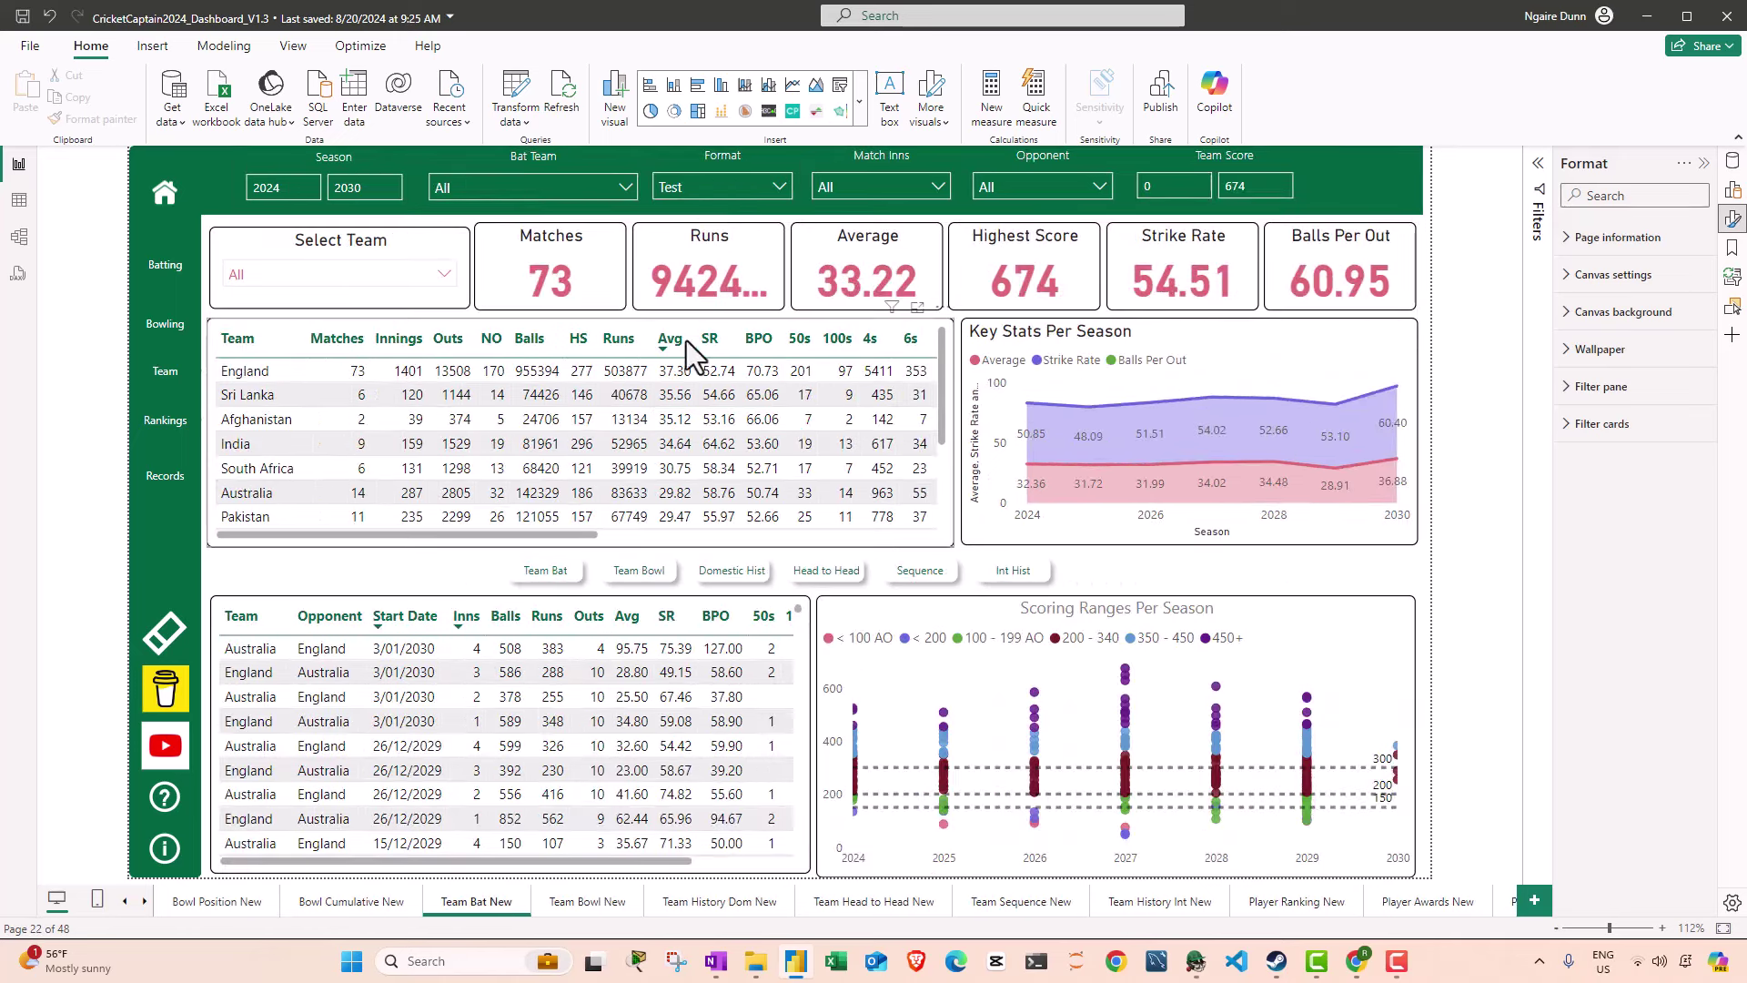
{"action": "left_click", "coordinate": [682, 185]}
{"action": "left_click", "coordinate": [705, 223]}
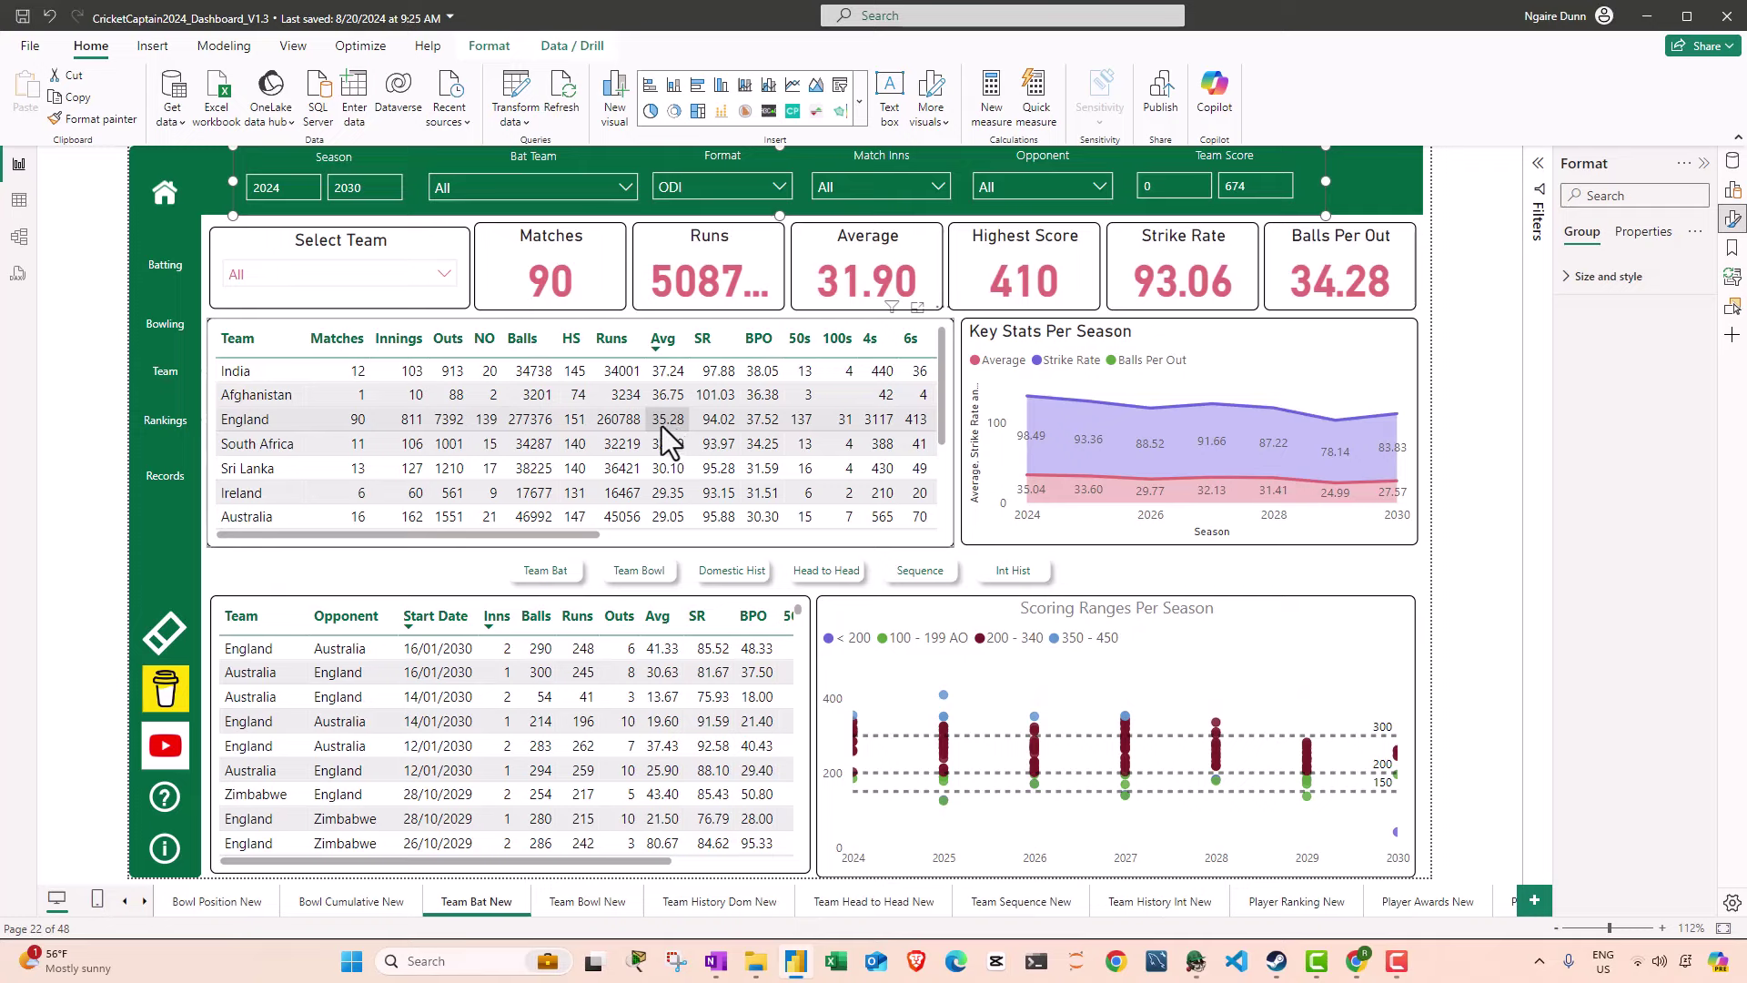
Step: Highlight England's ODI row and examine the enlarged Scoring Ranges Per Season charts on the team batting and team bowling pages
{"action": "left_click", "coordinate": [267, 416]}
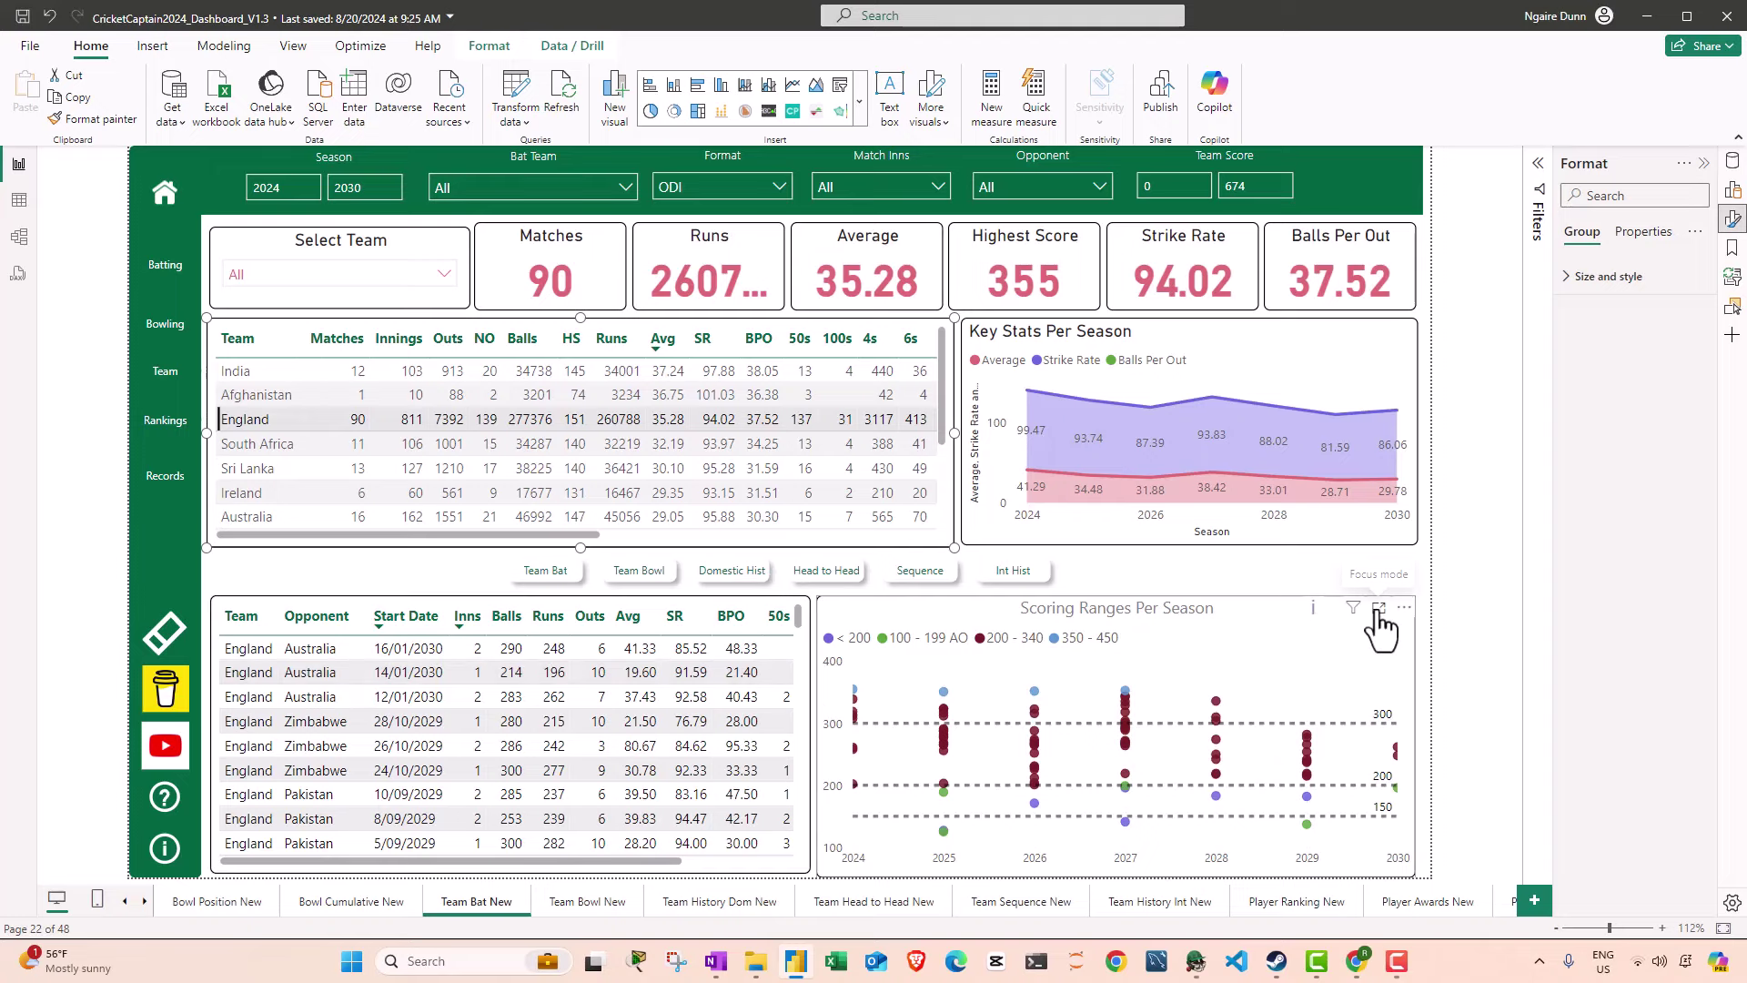
{"action": "left_click", "coordinate": [1379, 608]}
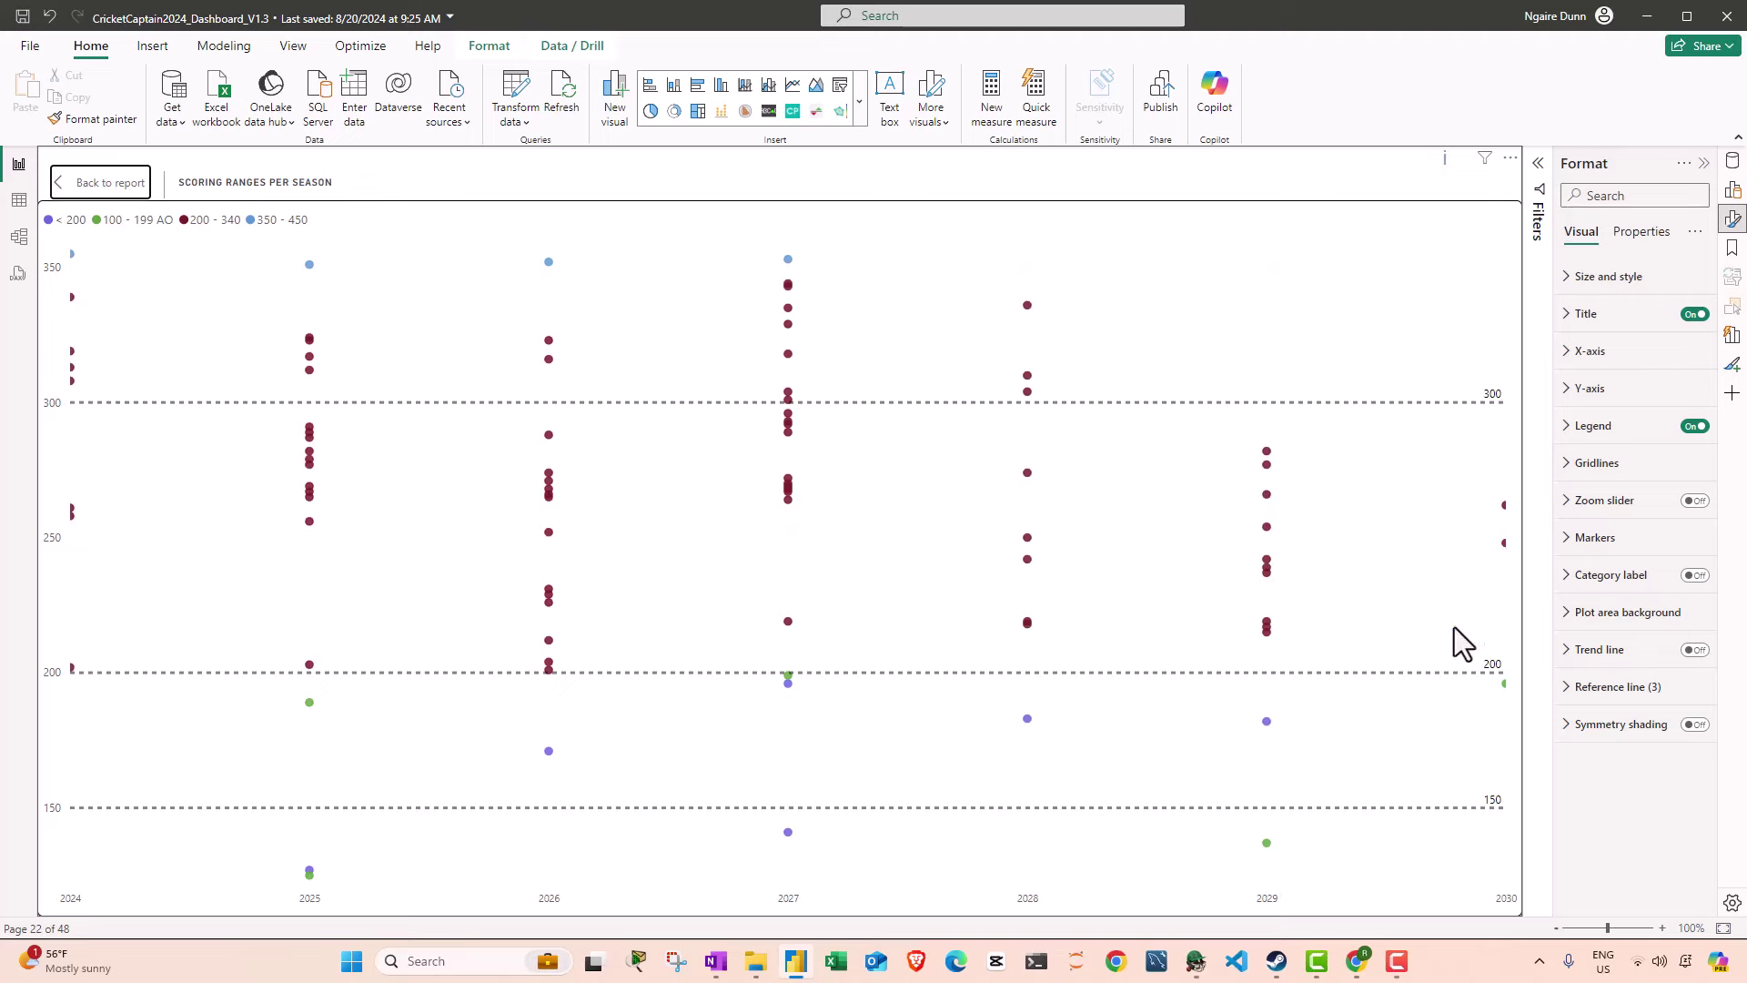
{"action": "left_click", "coordinate": [111, 182]}
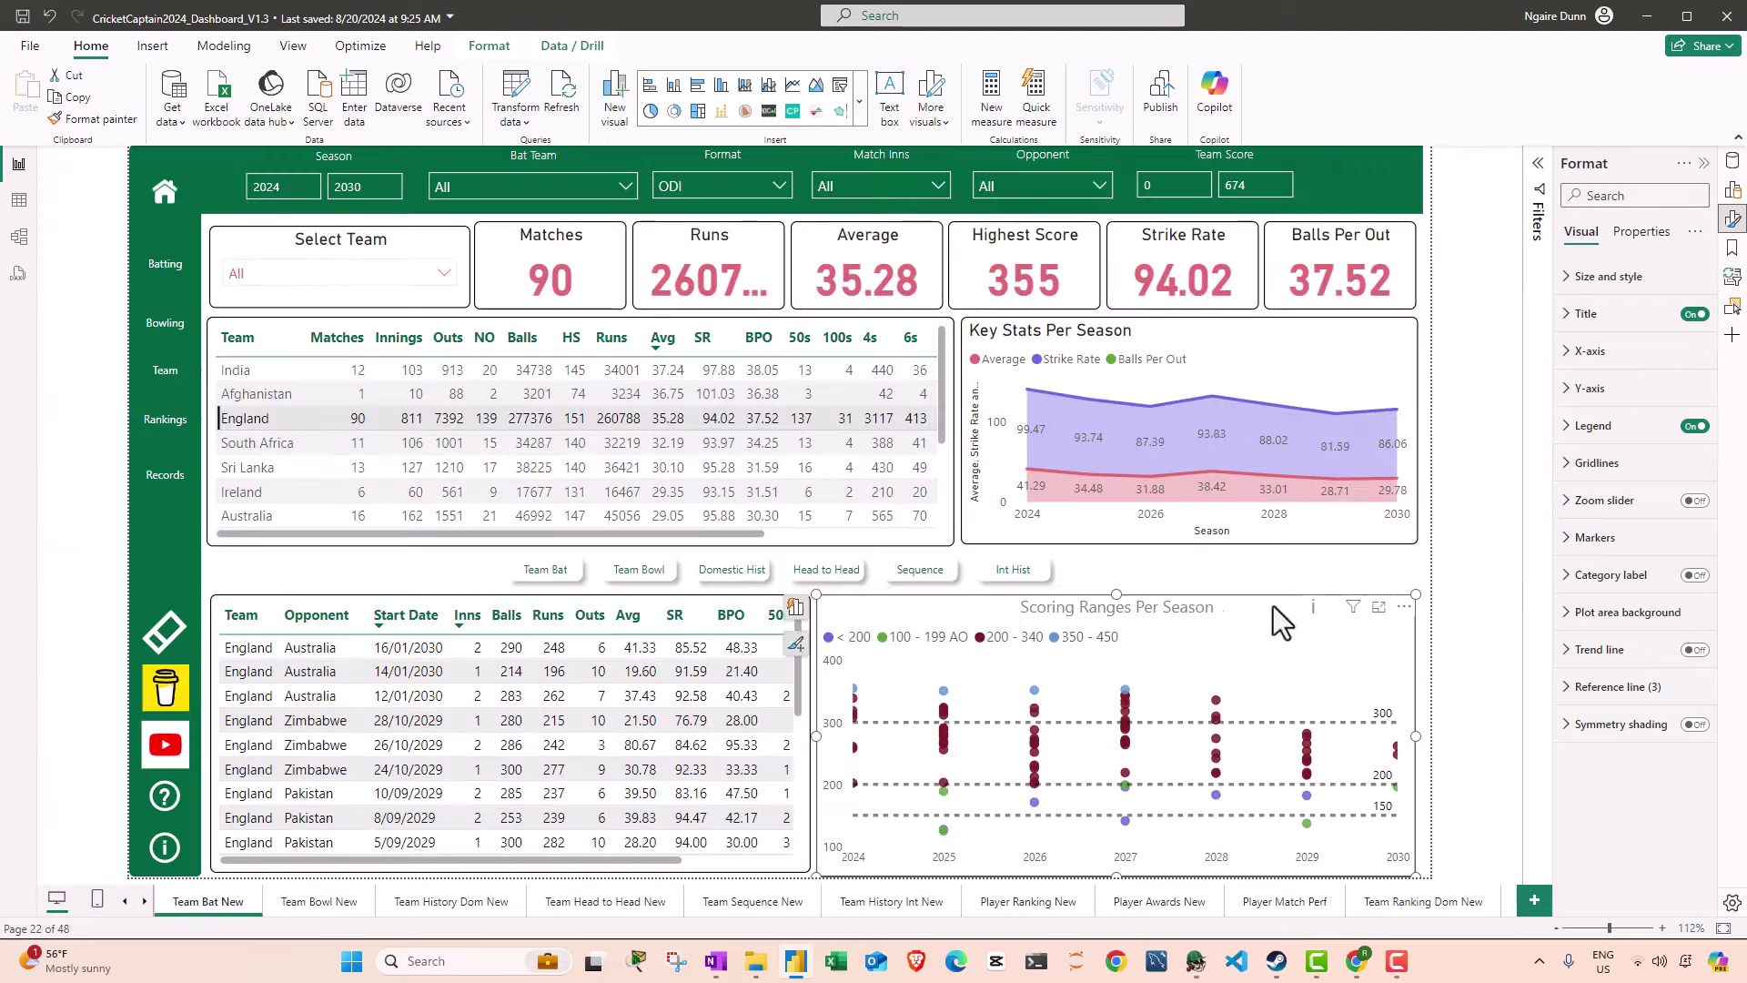
{"action": "left_click", "coordinate": [1326, 612]}
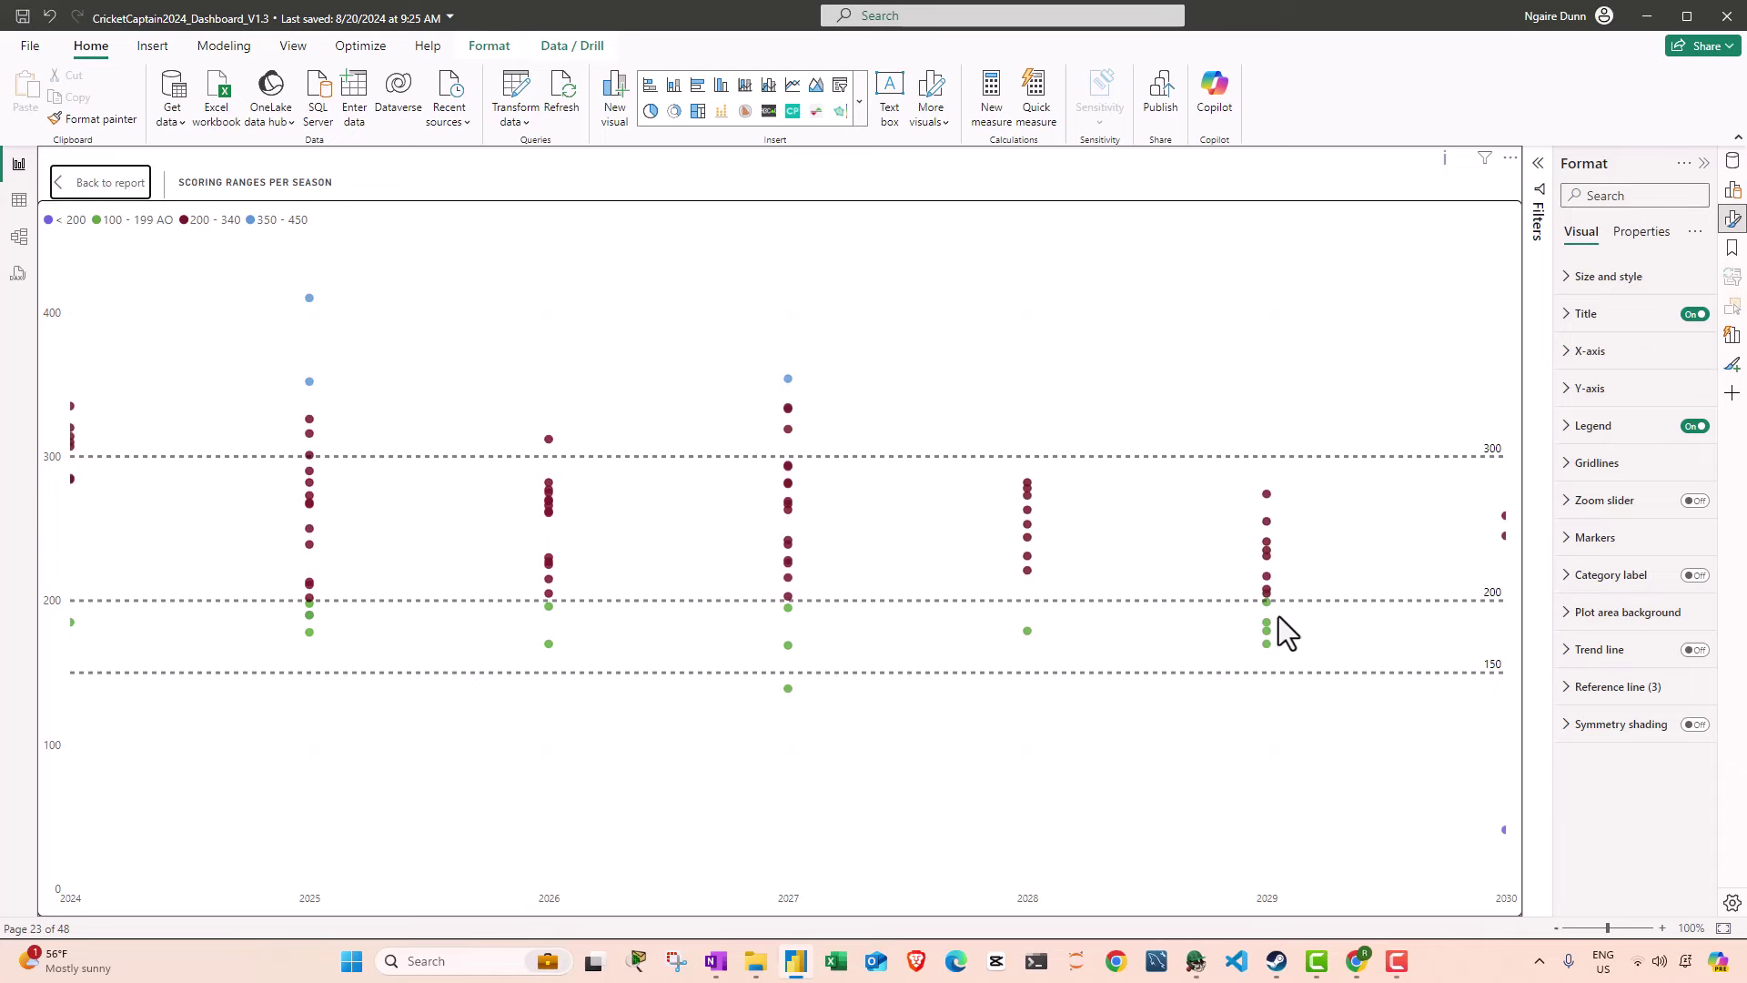
{"action": "left_click", "coordinate": [100, 181], "text": "ctrl"}
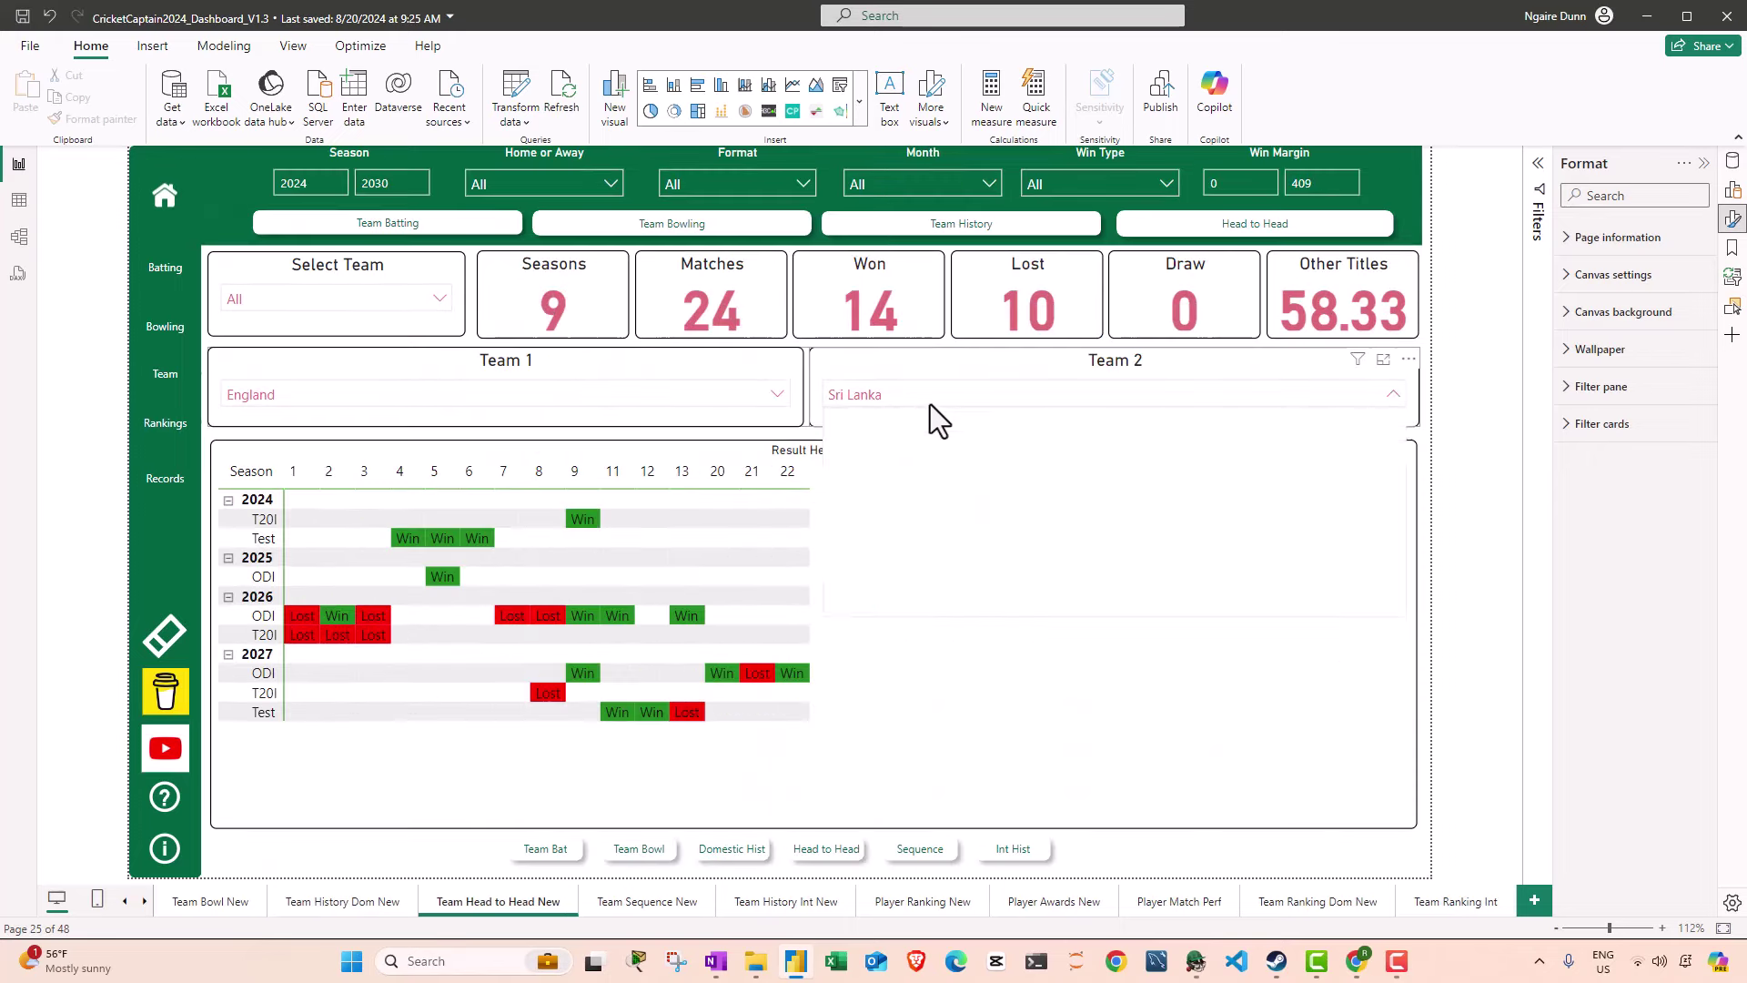
Step: On the head-to-head page, set Team 2 to India against England and filter the result heatmap to the Test format
{"action": "left_click", "coordinate": [930, 400]}
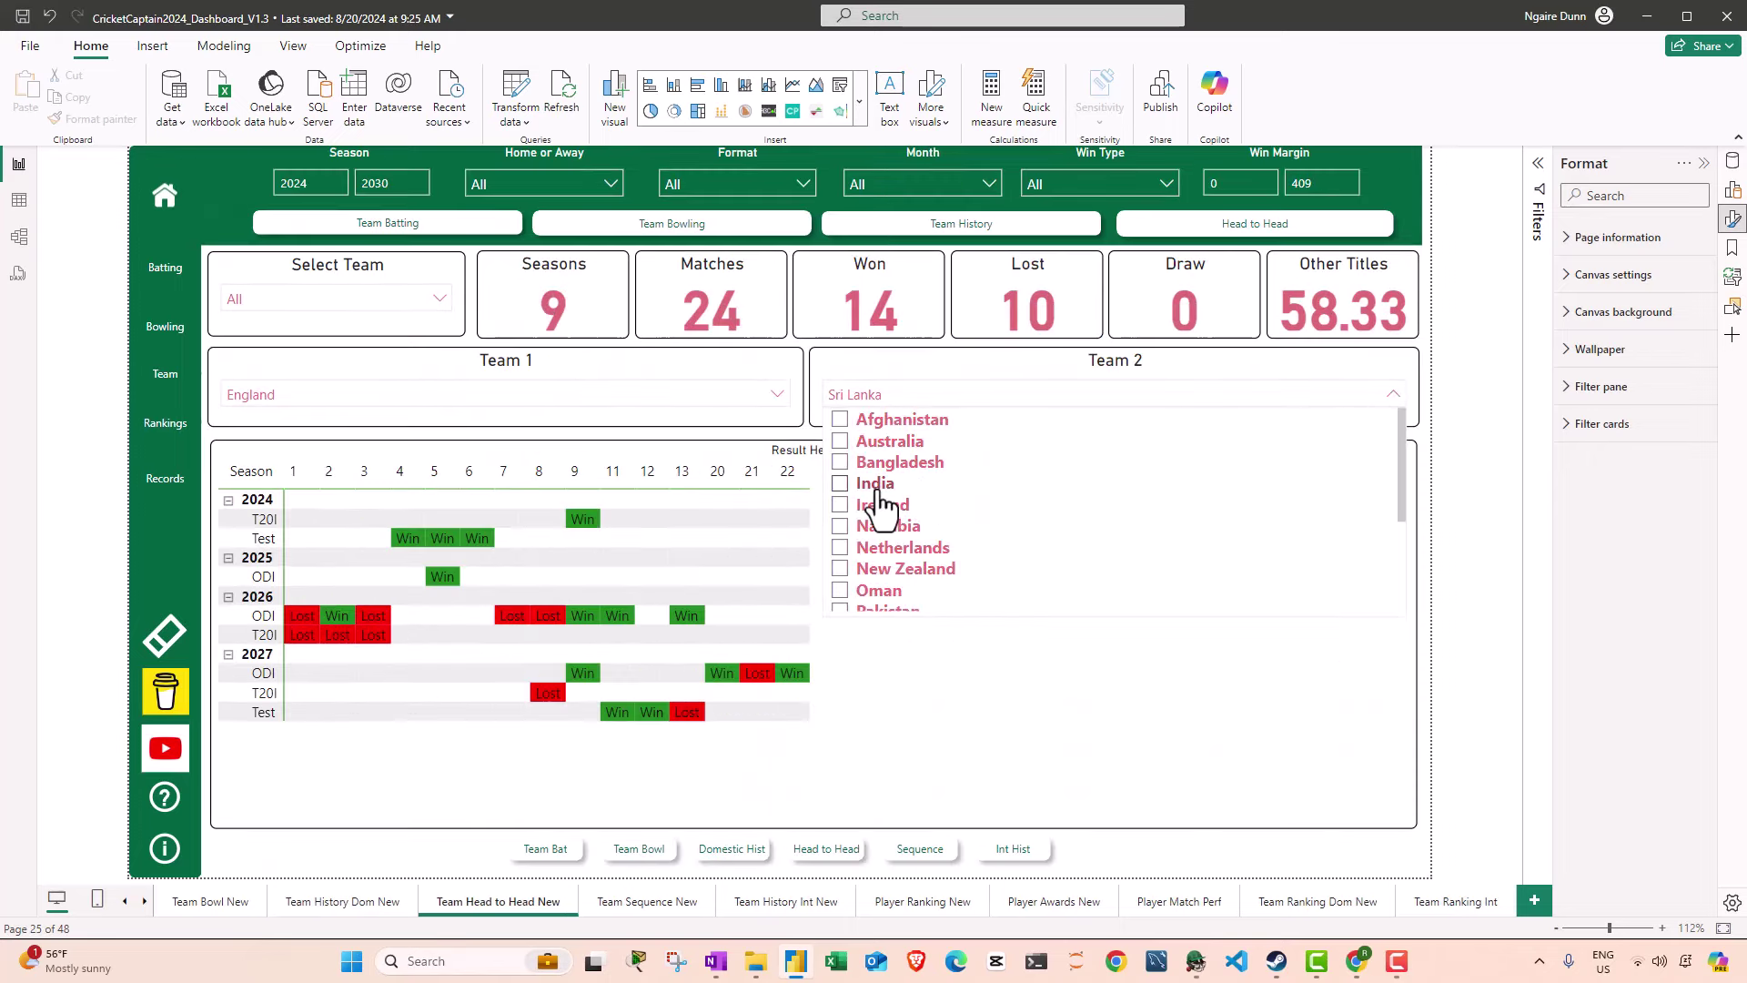
{"action": "left_click", "coordinate": [876, 484]}
{"action": "left_click", "coordinate": [910, 400]}
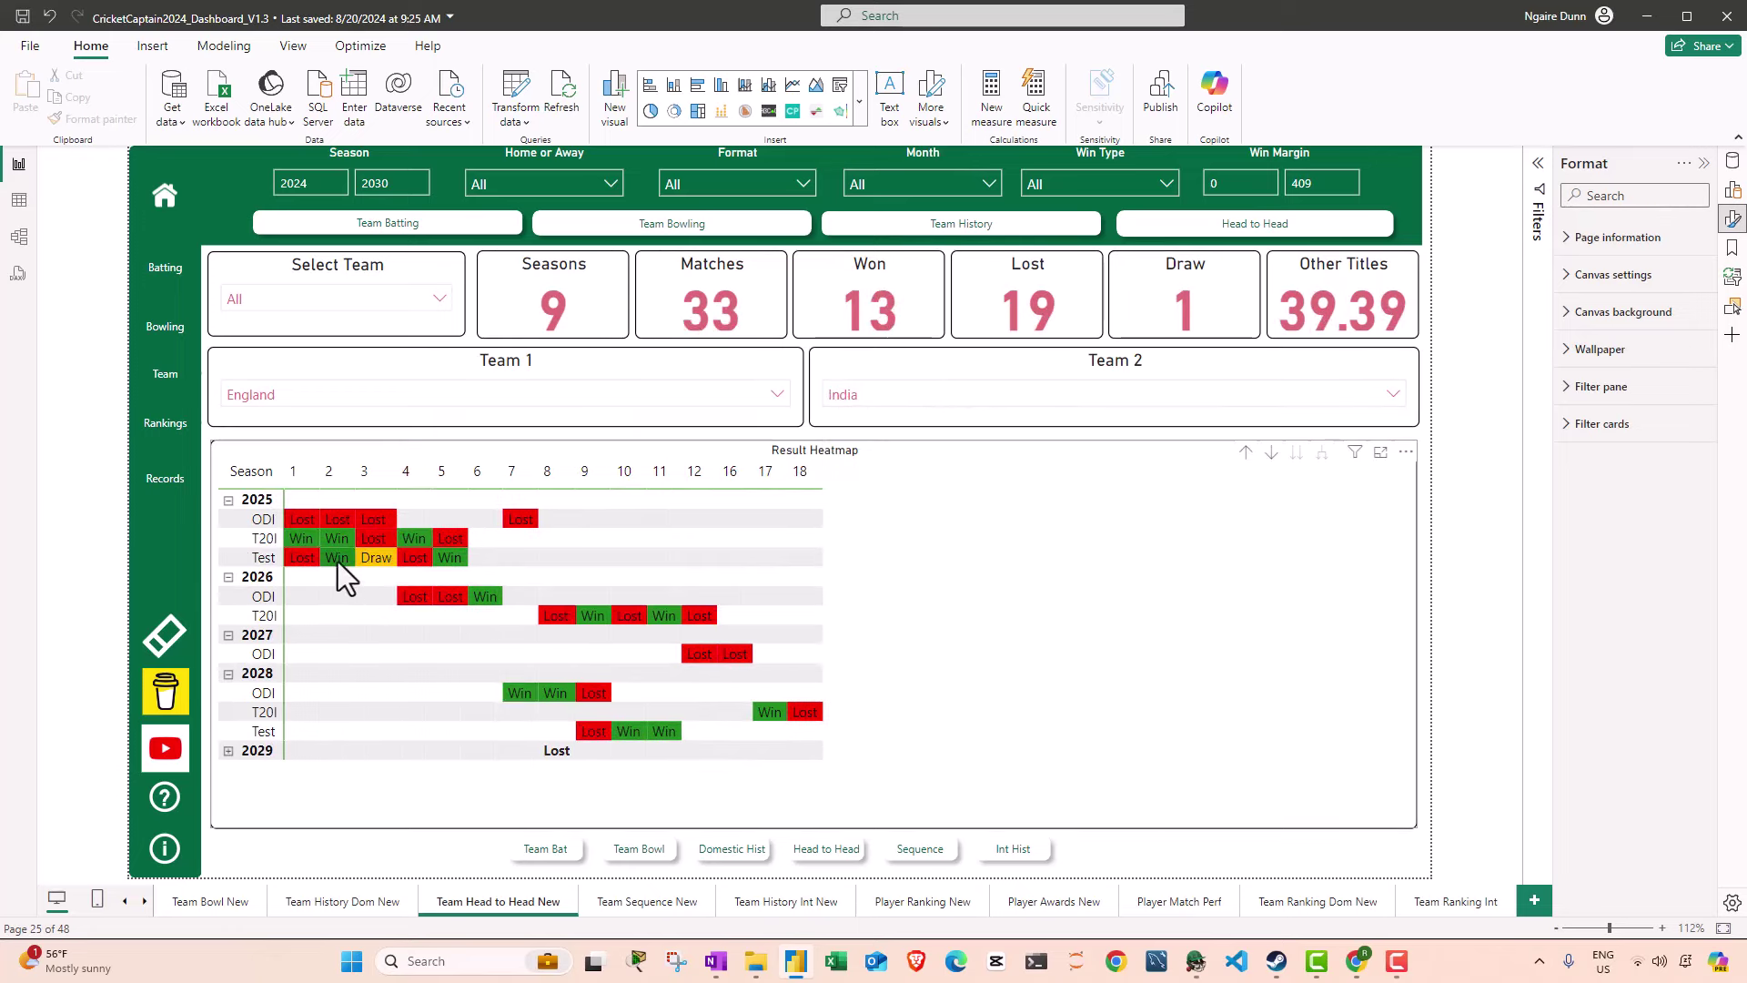
{"action": "left_click", "coordinate": [741, 180]}
{"action": "left_click", "coordinate": [707, 273]}
{"action": "left_click", "coordinate": [724, 180]}
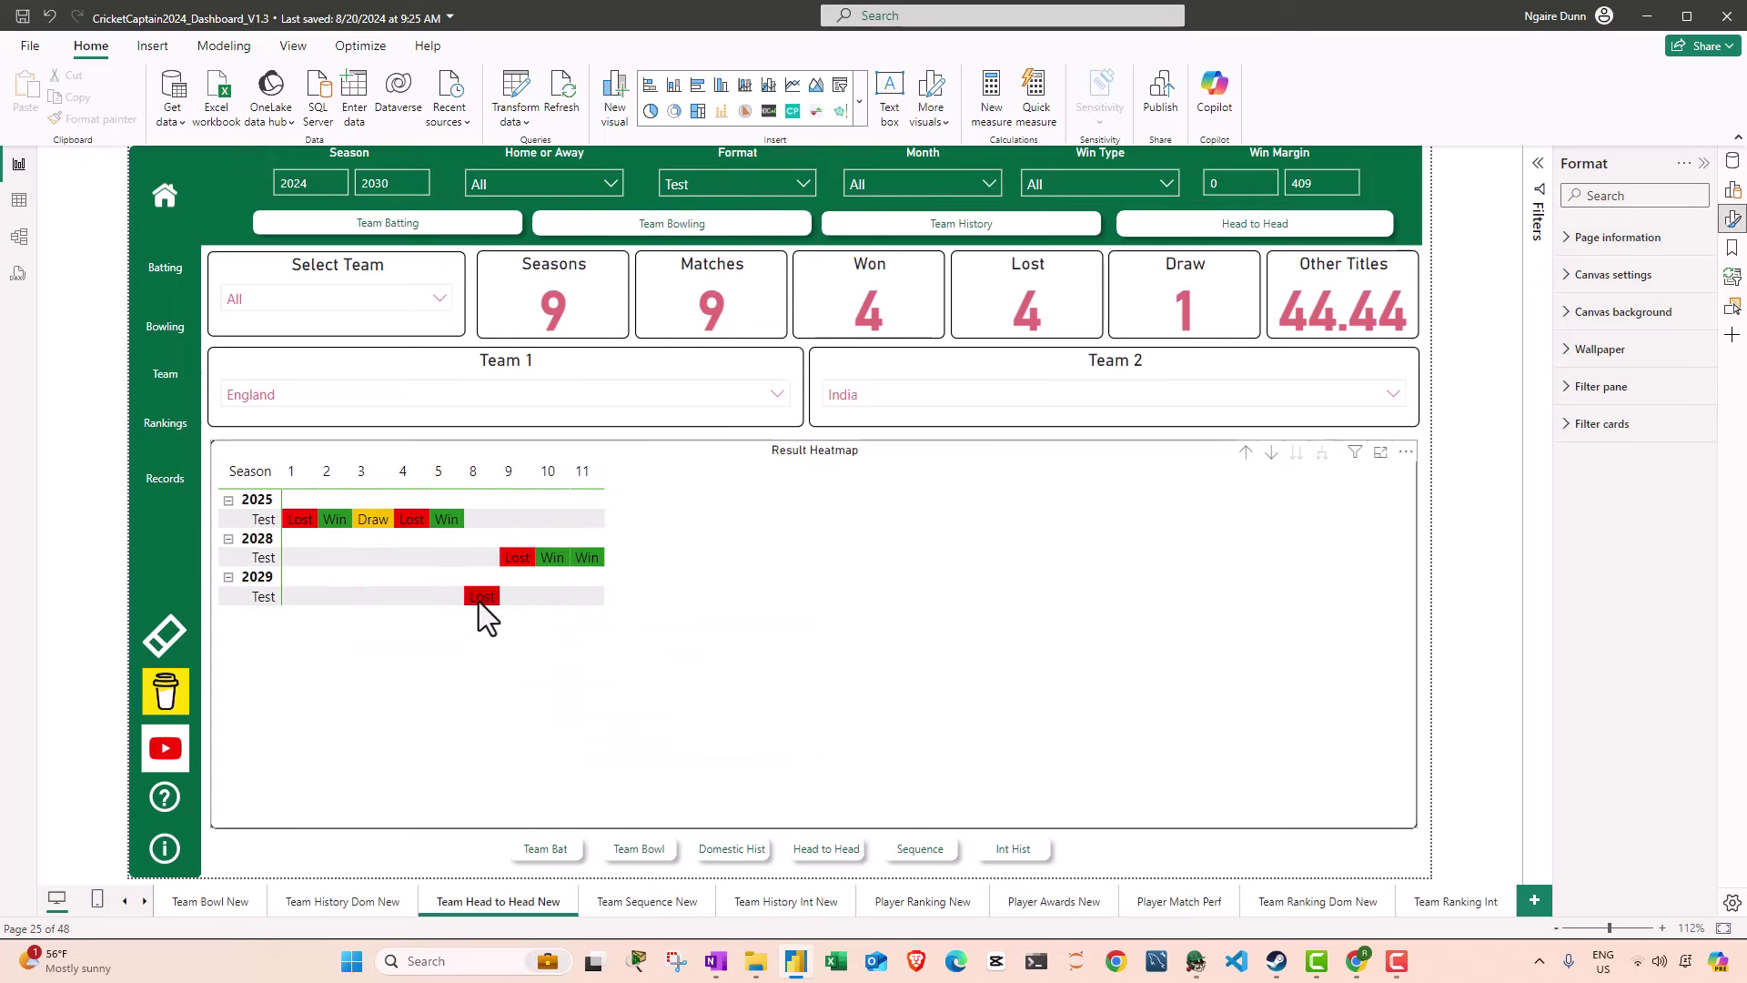
Step: Sort England's team sequence records by Without A Win and look through the series results on the international team history page
{"action": "left_click", "coordinate": [920, 848], "text": "ctrl"}
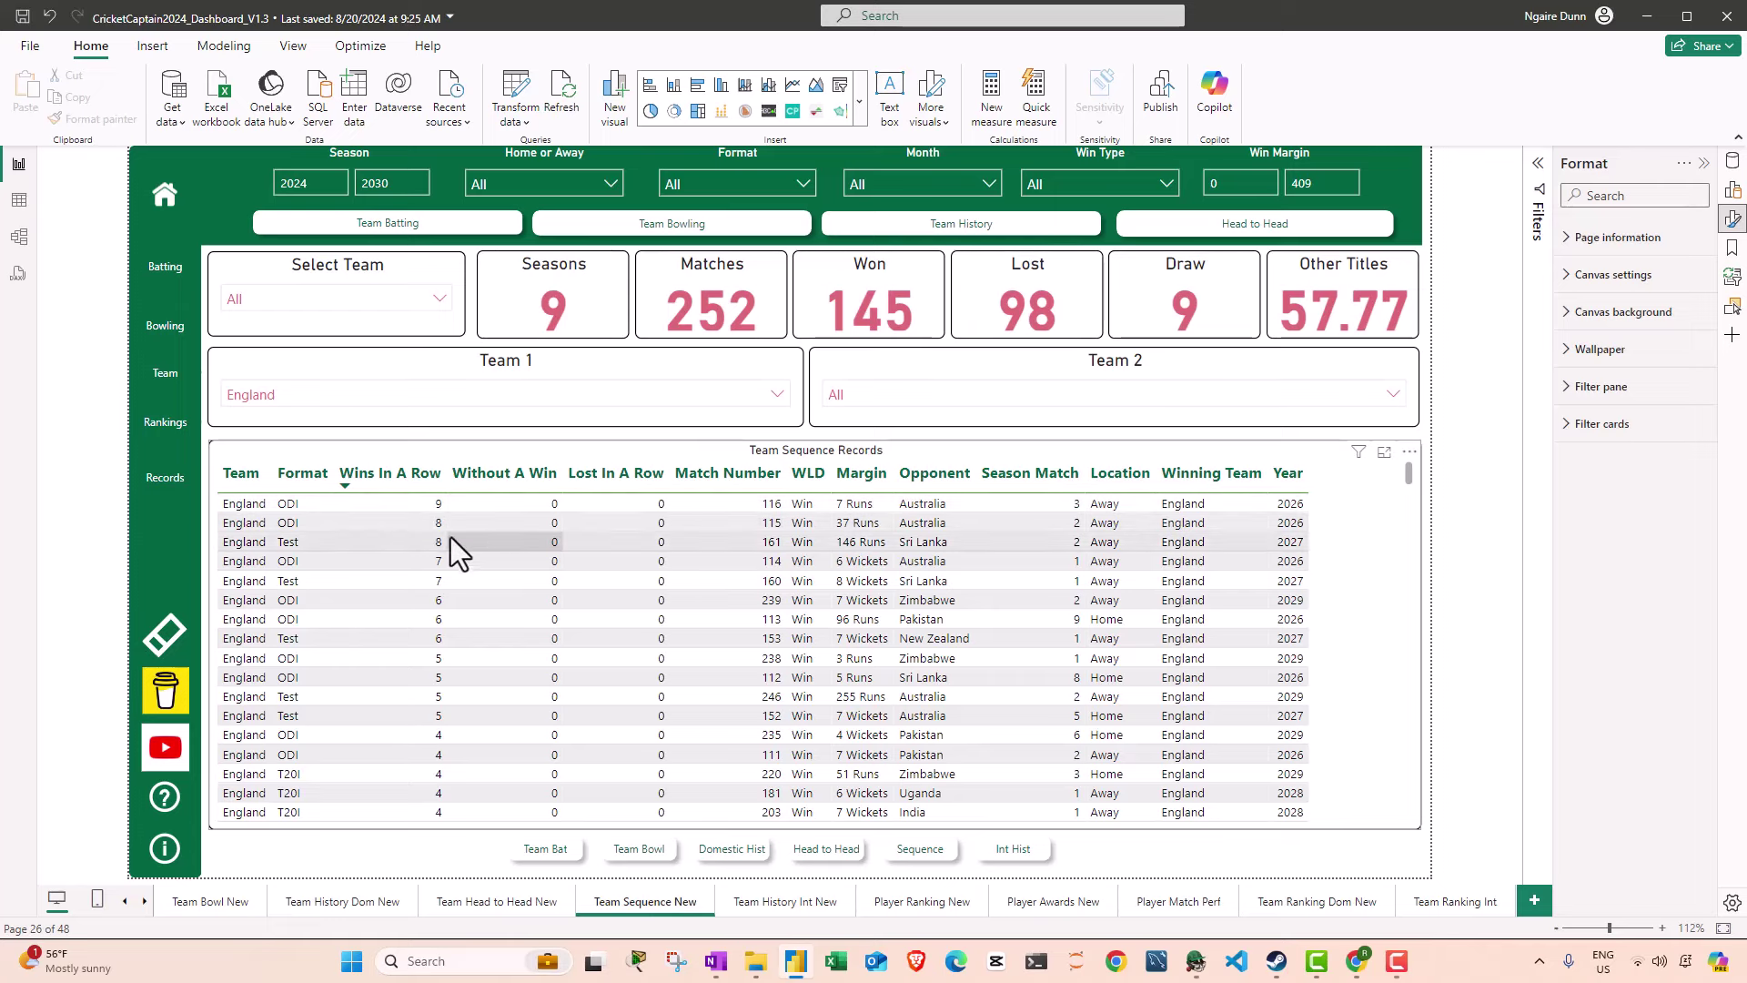
{"action": "left_click", "coordinate": [505, 474]}
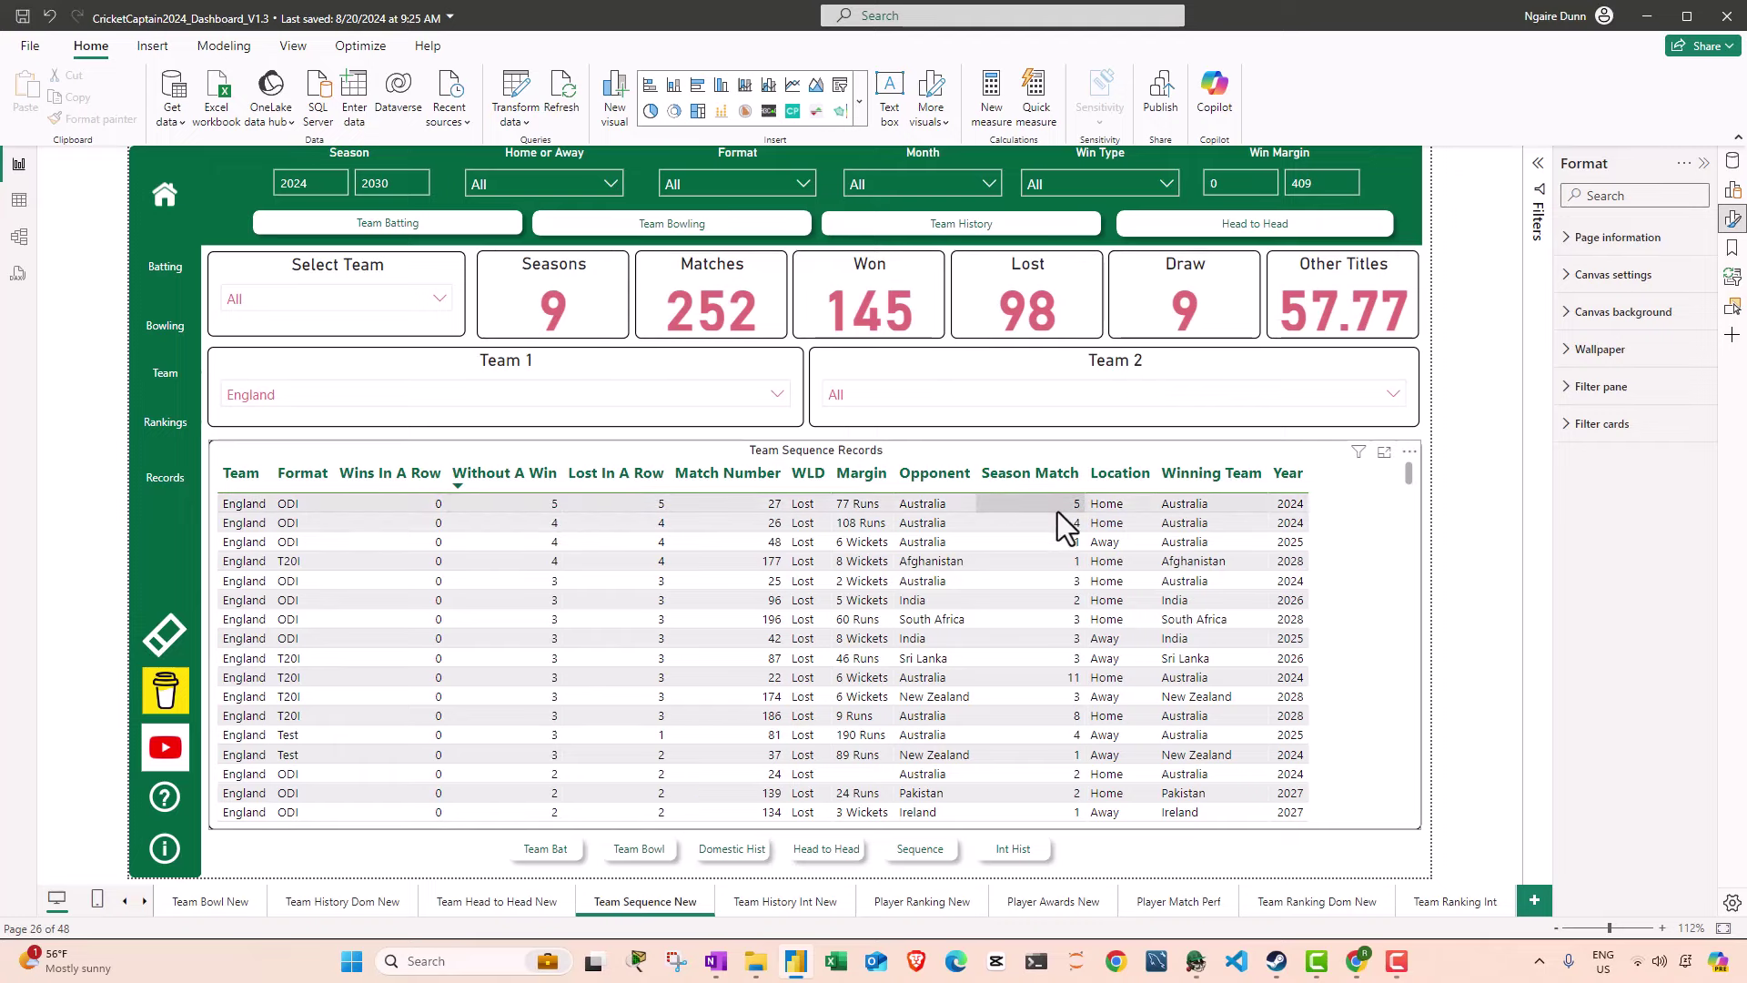
{"action": "key", "text": "ctrl+Page_Down"}
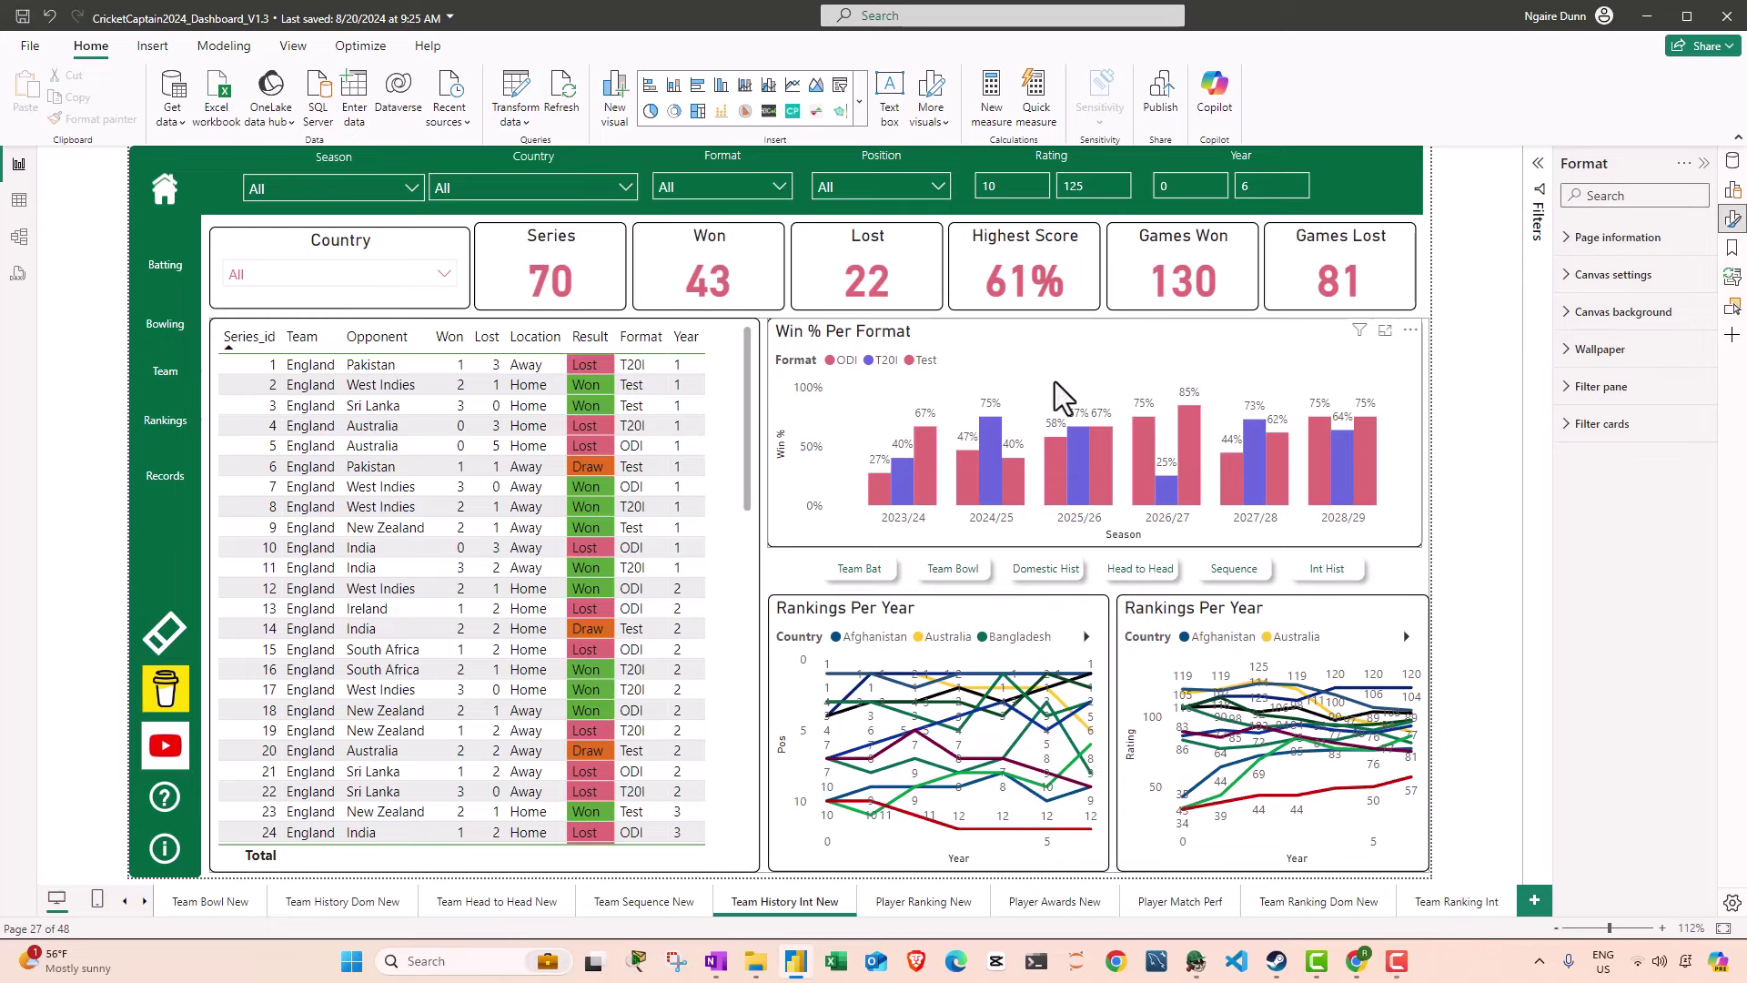
{"action": "scroll", "coordinate": [553, 571], "scroll_direction": "down", "scroll_amount": 10}
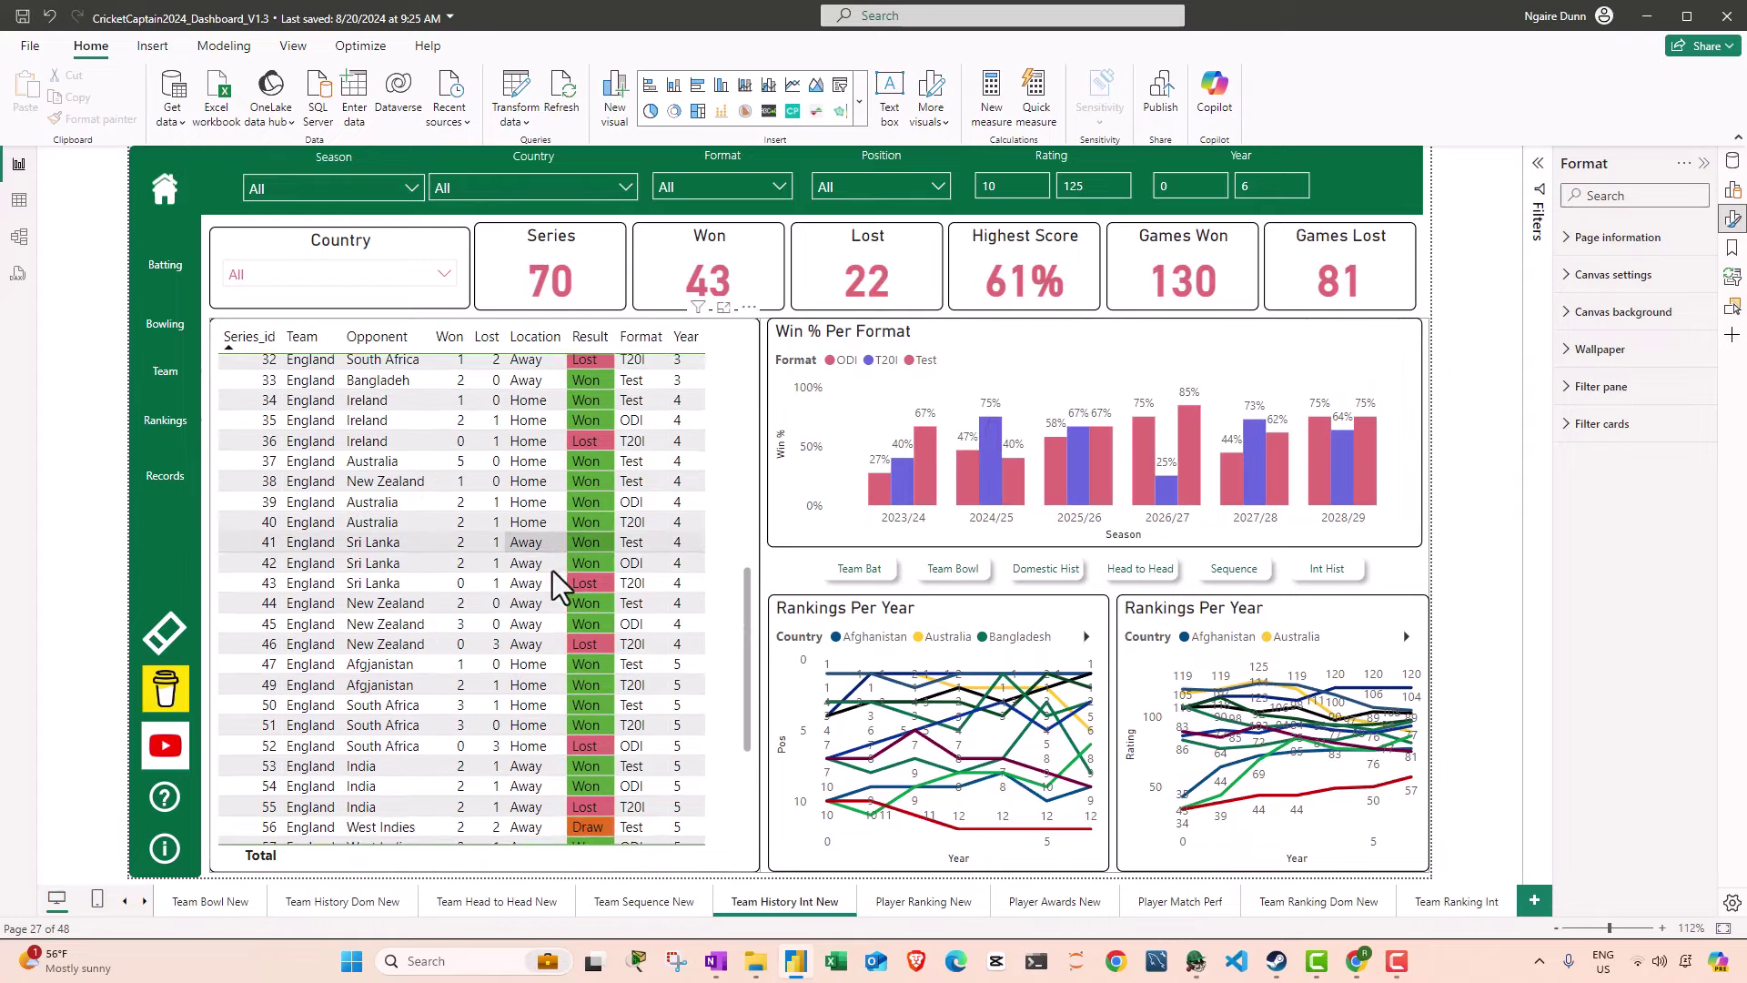
{"action": "scroll", "coordinate": [542, 577], "scroll_direction": "up", "scroll_amount": 5}
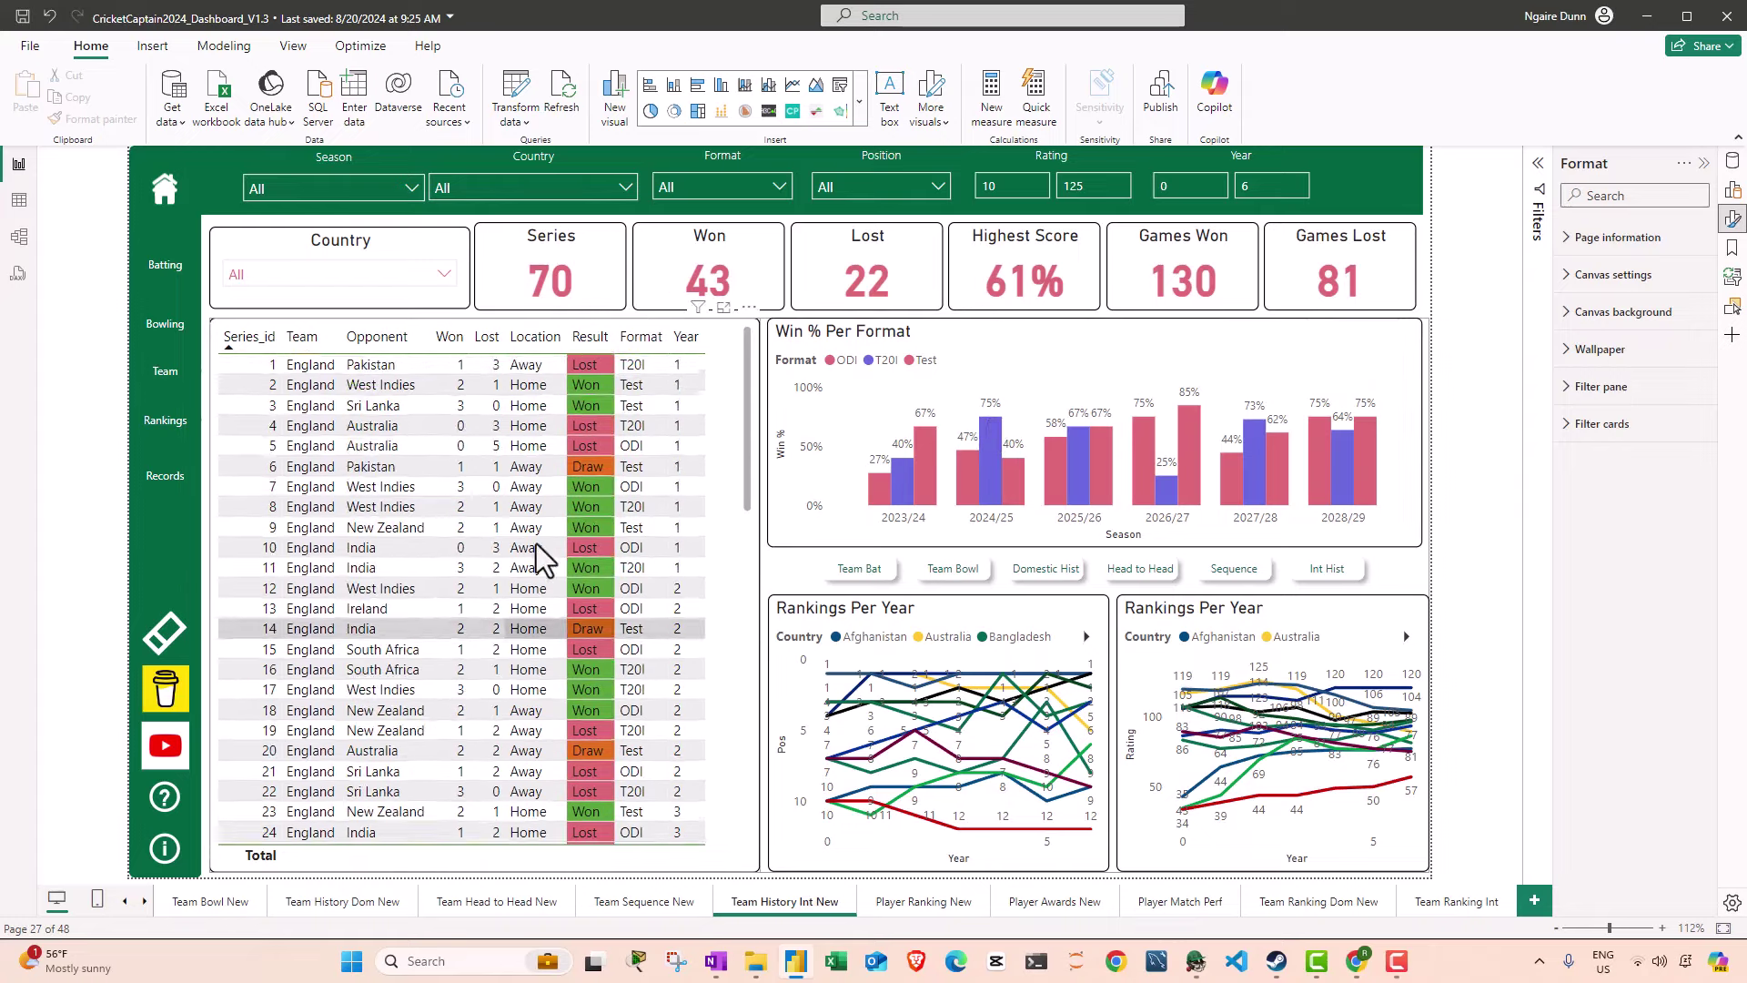
Step: Filter the player ranking page to B Duckett and review the yearly ratings and rankings
{"action": "key", "text": "ctrl+Page_Down"}
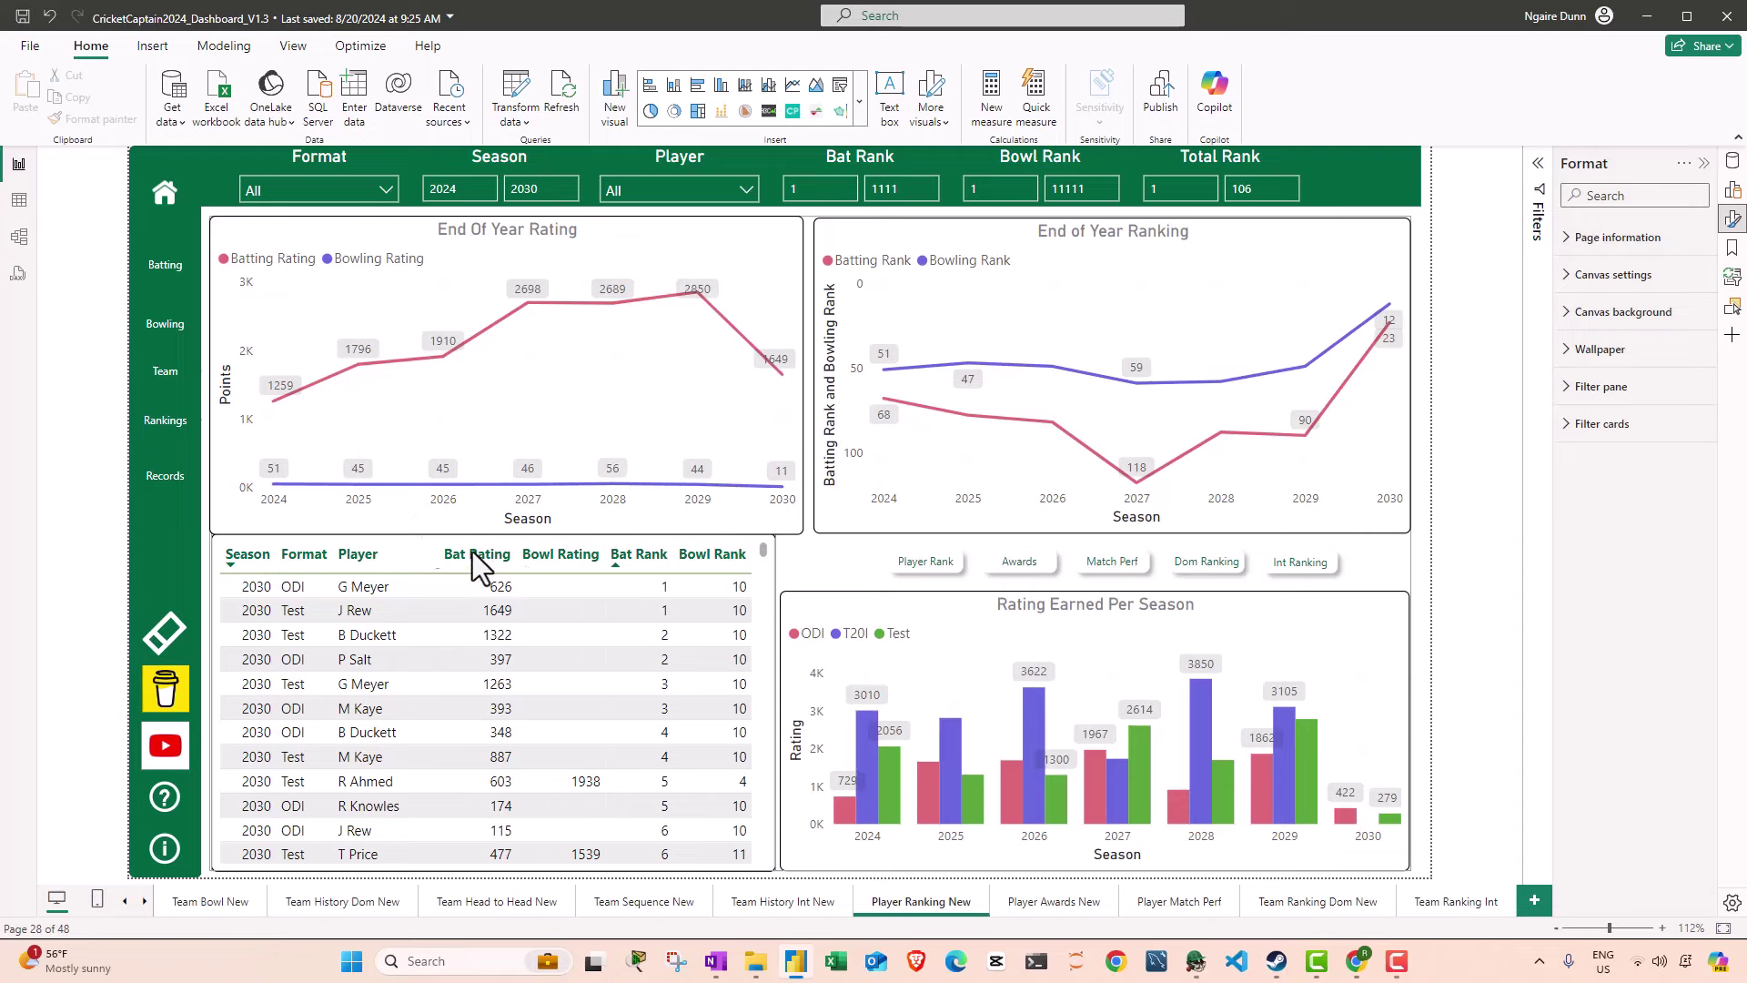
{"action": "left_click", "coordinate": [669, 192]}
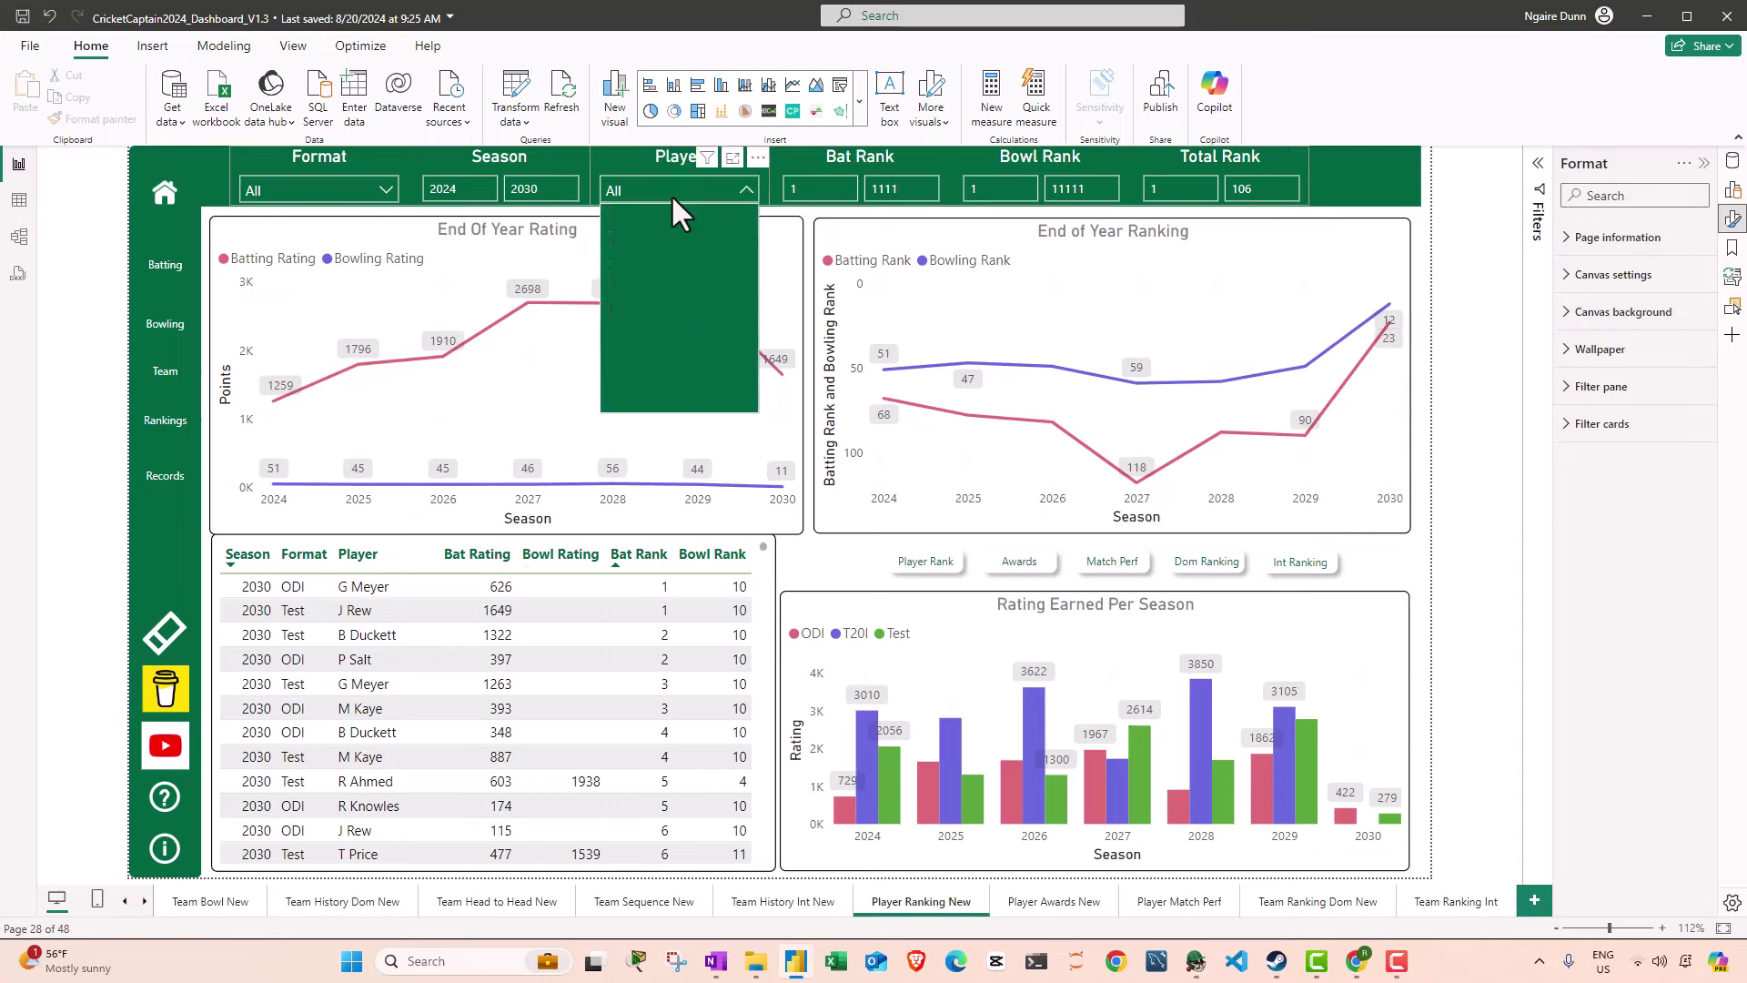
{"action": "scroll", "coordinate": [664, 292], "scroll_direction": "down", "scroll_amount": 10}
{"action": "left_click", "coordinate": [683, 215]}
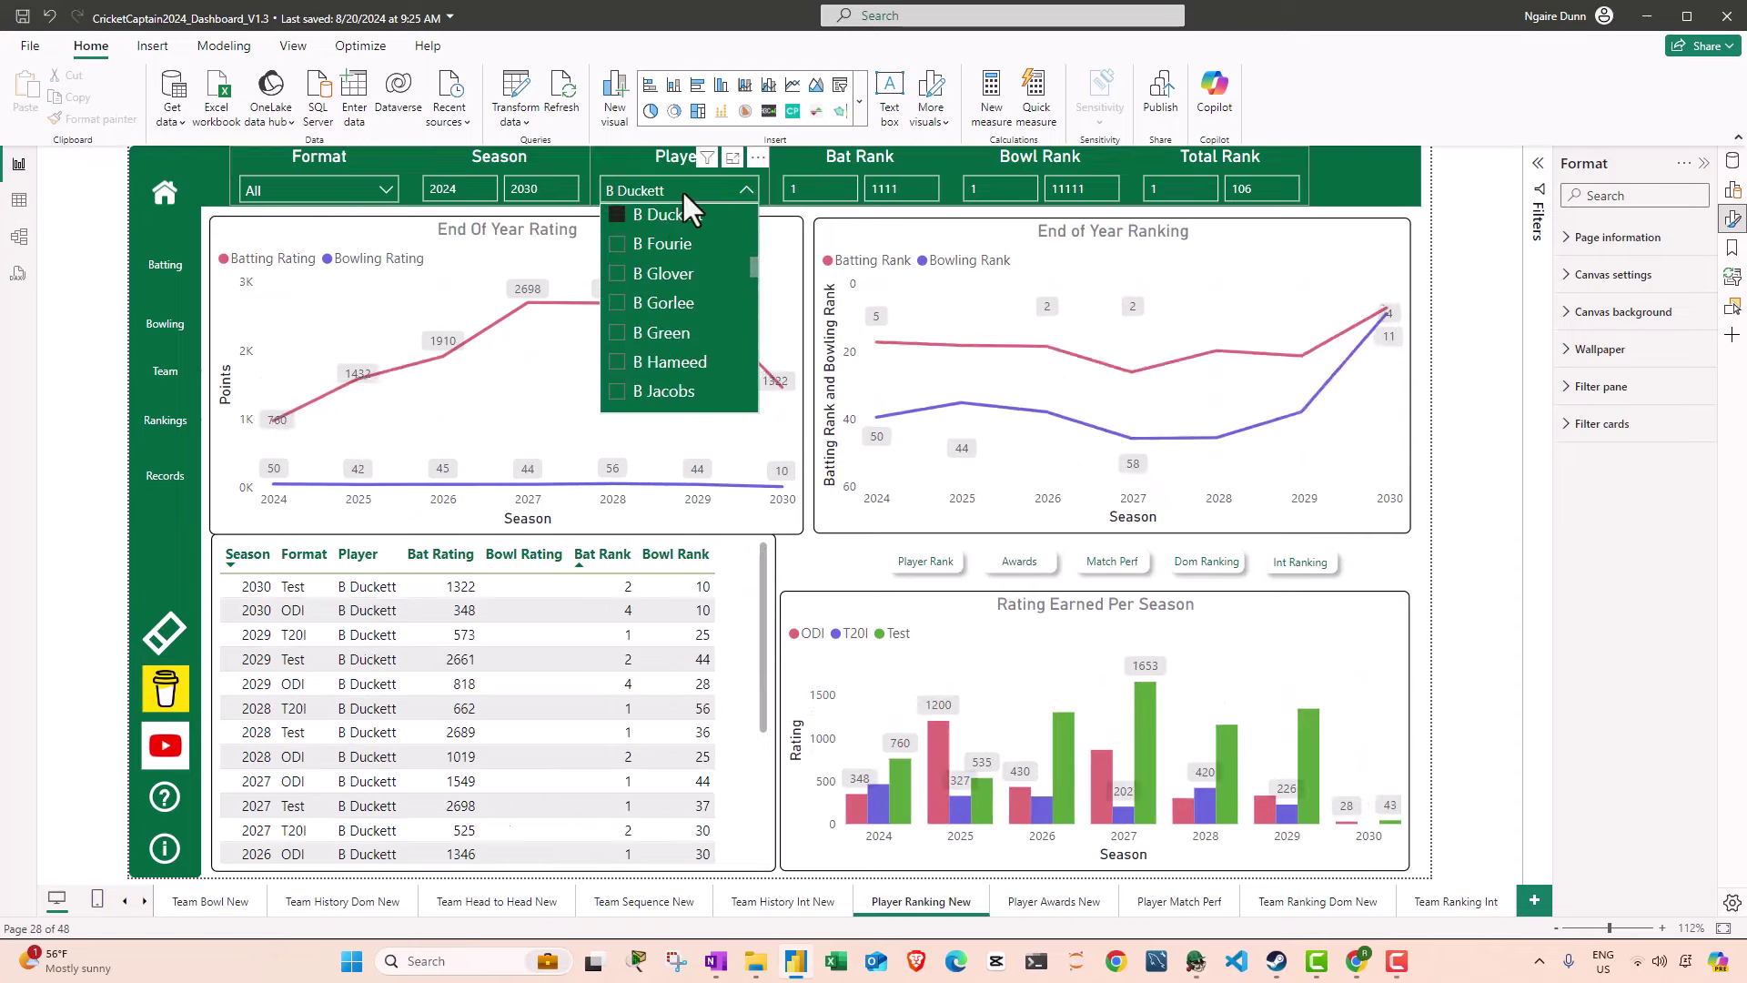
{"action": "left_click", "coordinate": [681, 190]}
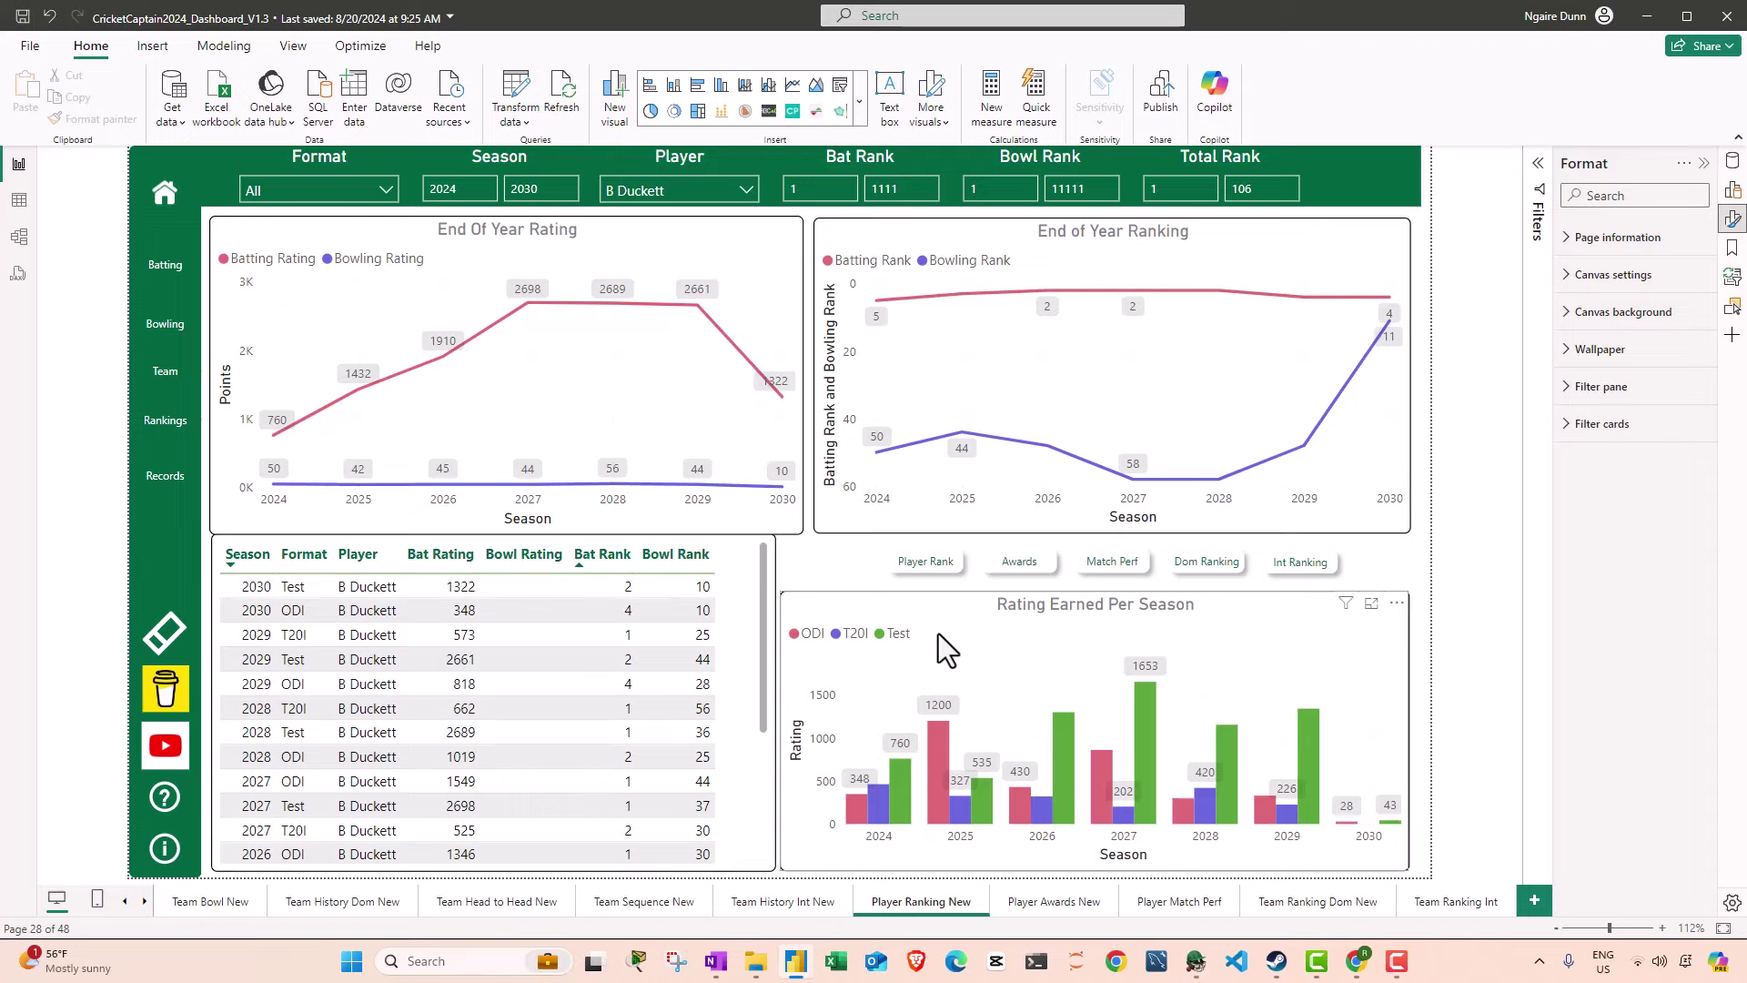
Step: Review B Duckett's awards, set the match performance page to the Test format and look at the most recent per-match points
{"action": "left_click", "coordinate": [1018, 562], "text": "ctrl"}
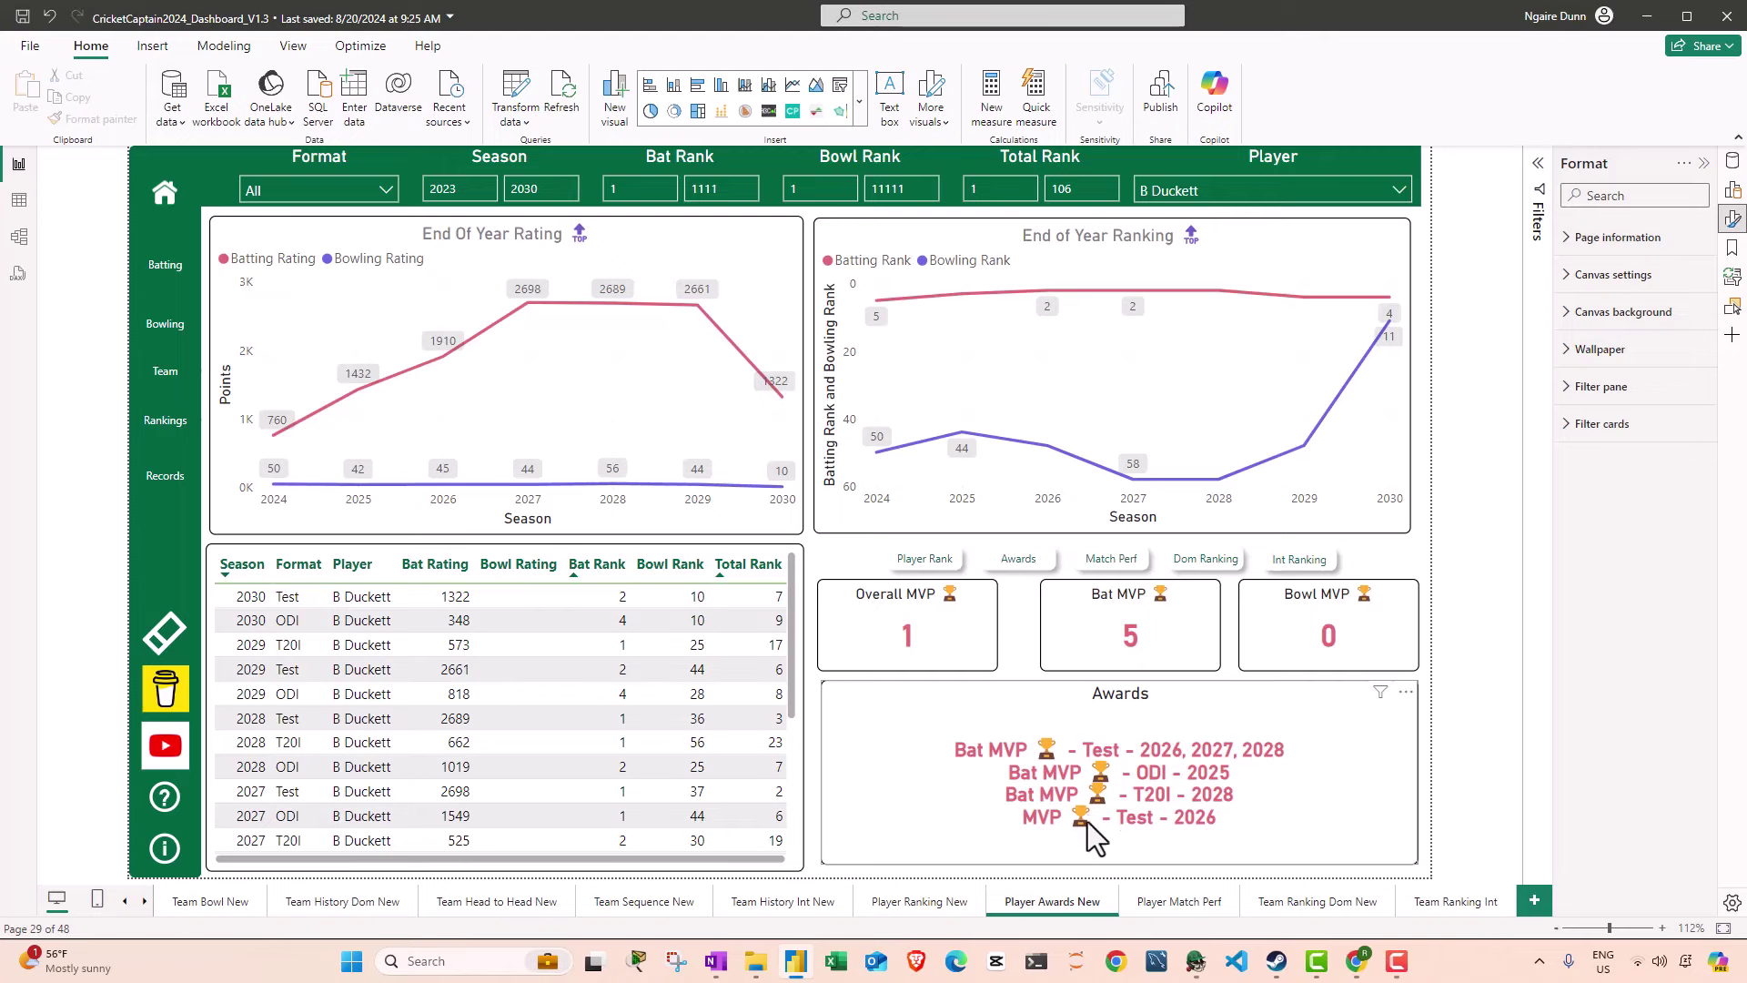
{"action": "left_click", "coordinate": [1111, 558], "text": "ctrl"}
{"action": "left_click", "coordinate": [673, 190]}
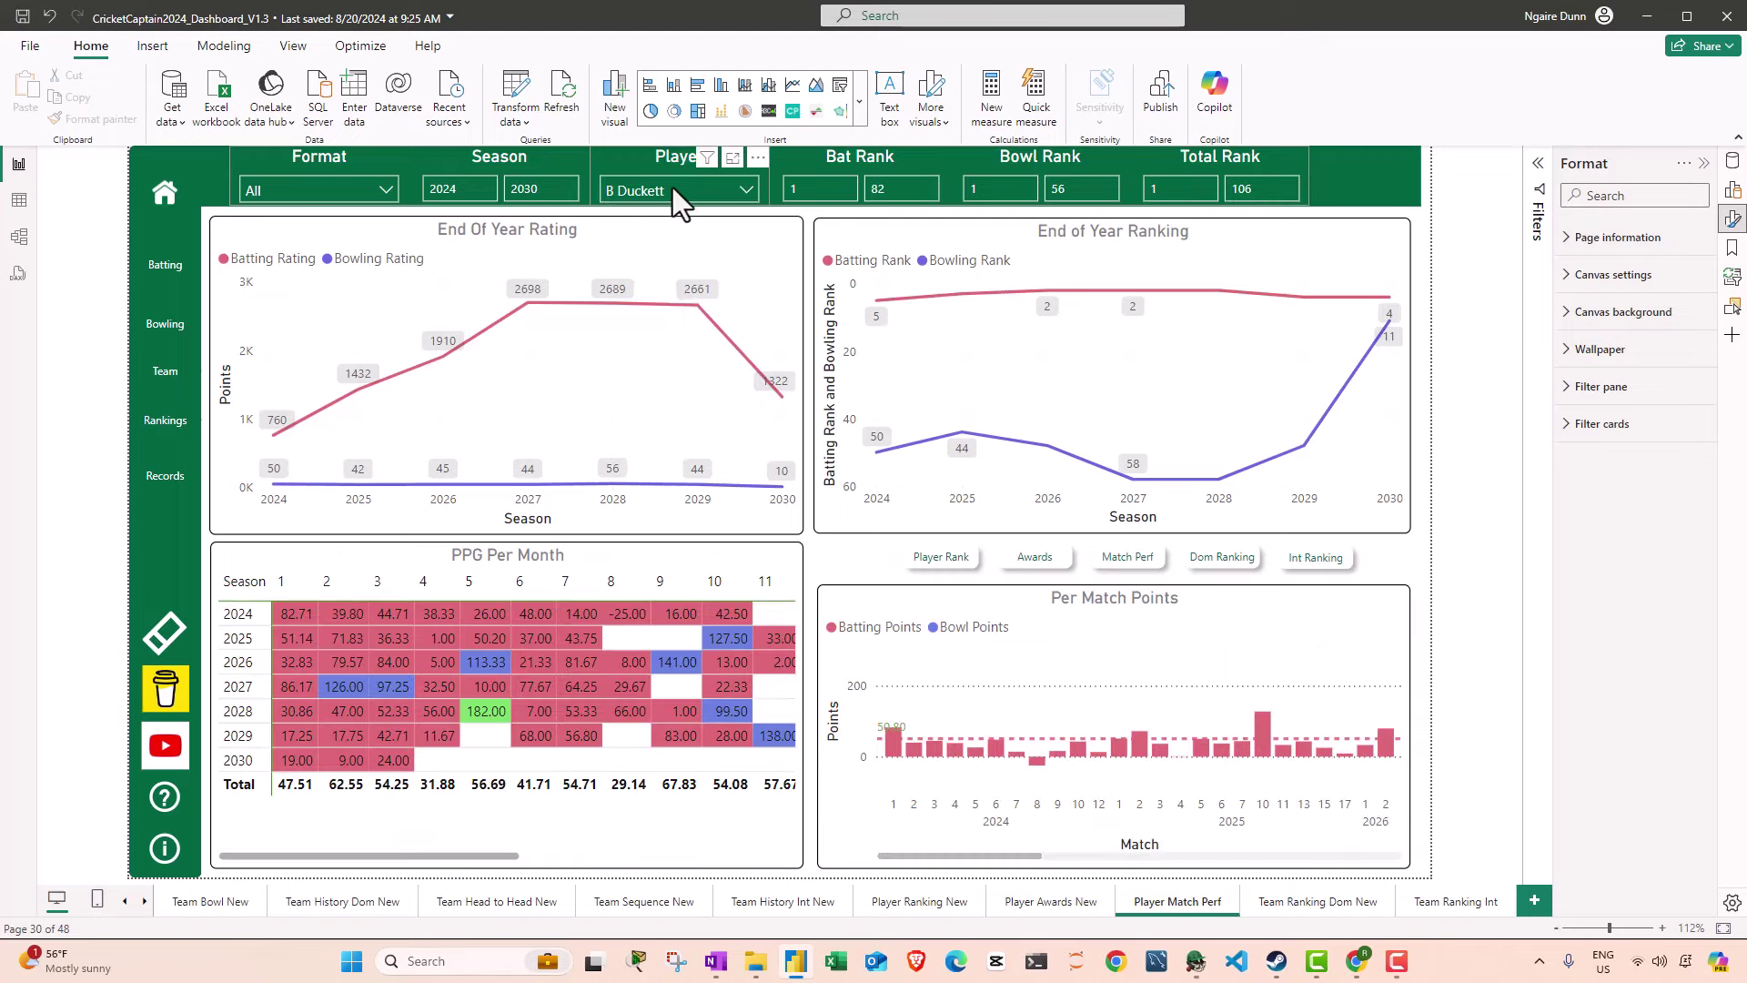
{"action": "left_click", "coordinate": [340, 193]}
{"action": "left_click", "coordinate": [282, 281]}
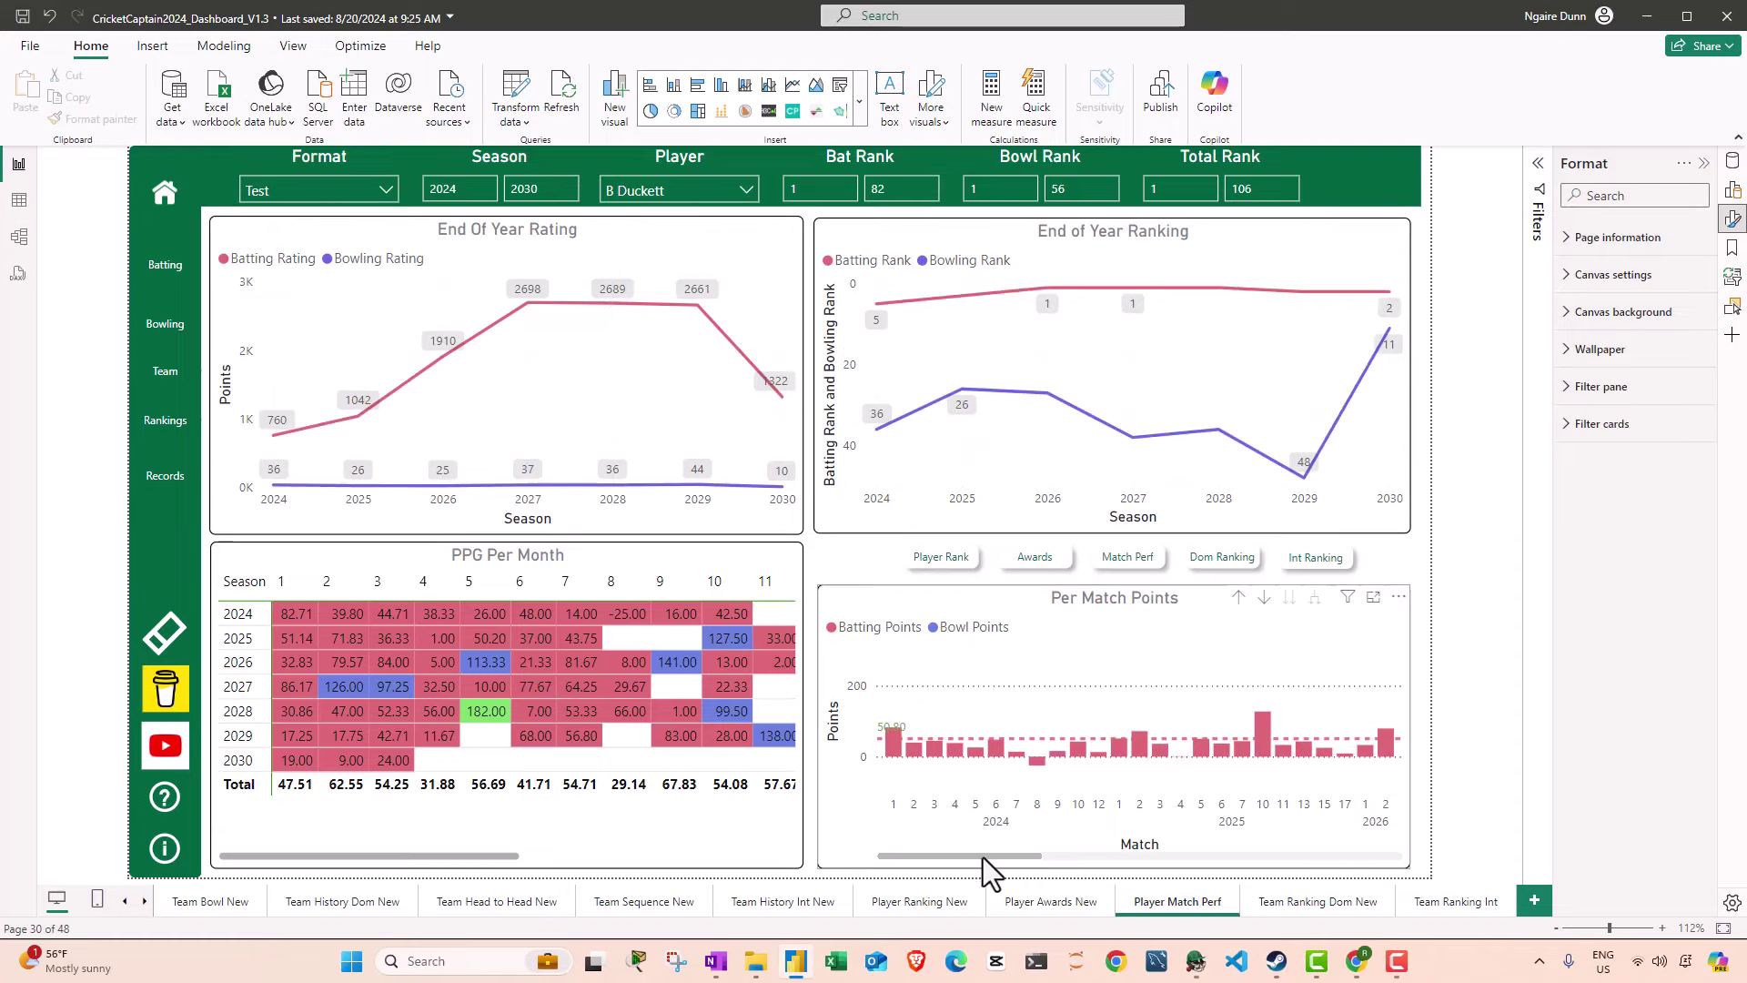
{"action": "left_click_drag", "start_coordinate": [982, 857], "coordinate": [1354, 835]}
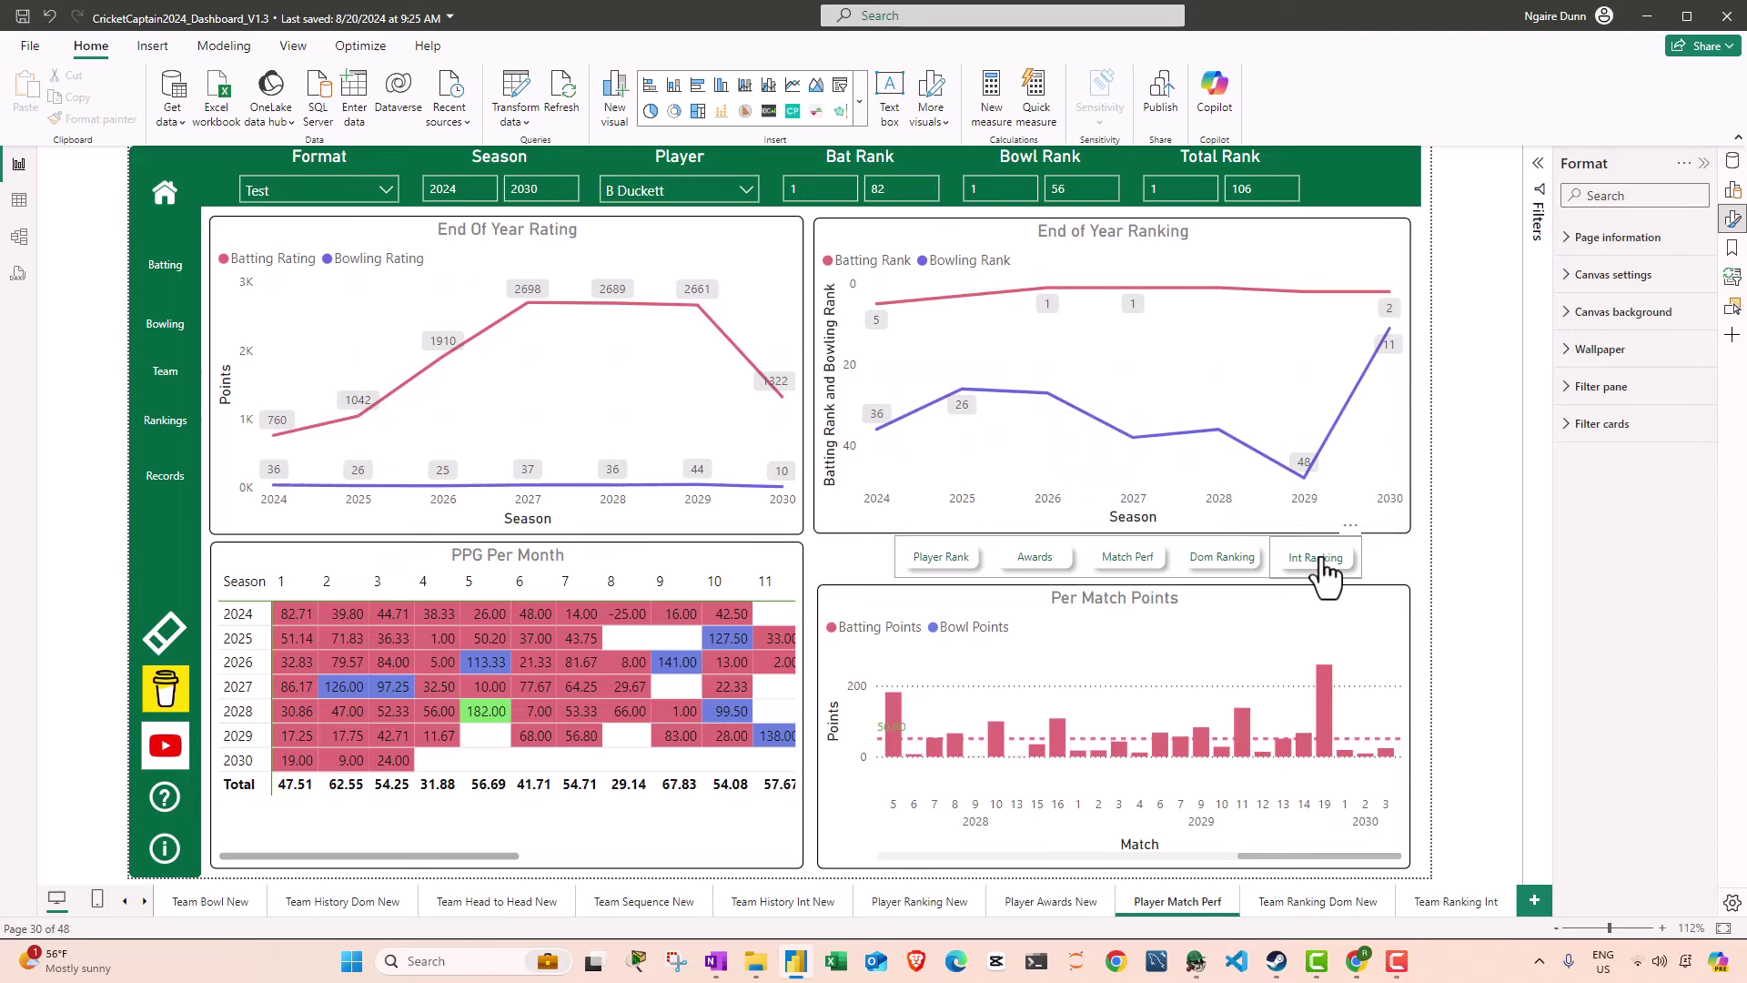
Step: Look through the domestic and international team ranking pages and continue to the highest team scores records
{"action": "left_click", "coordinate": [1222, 557], "text": "ctrl"}
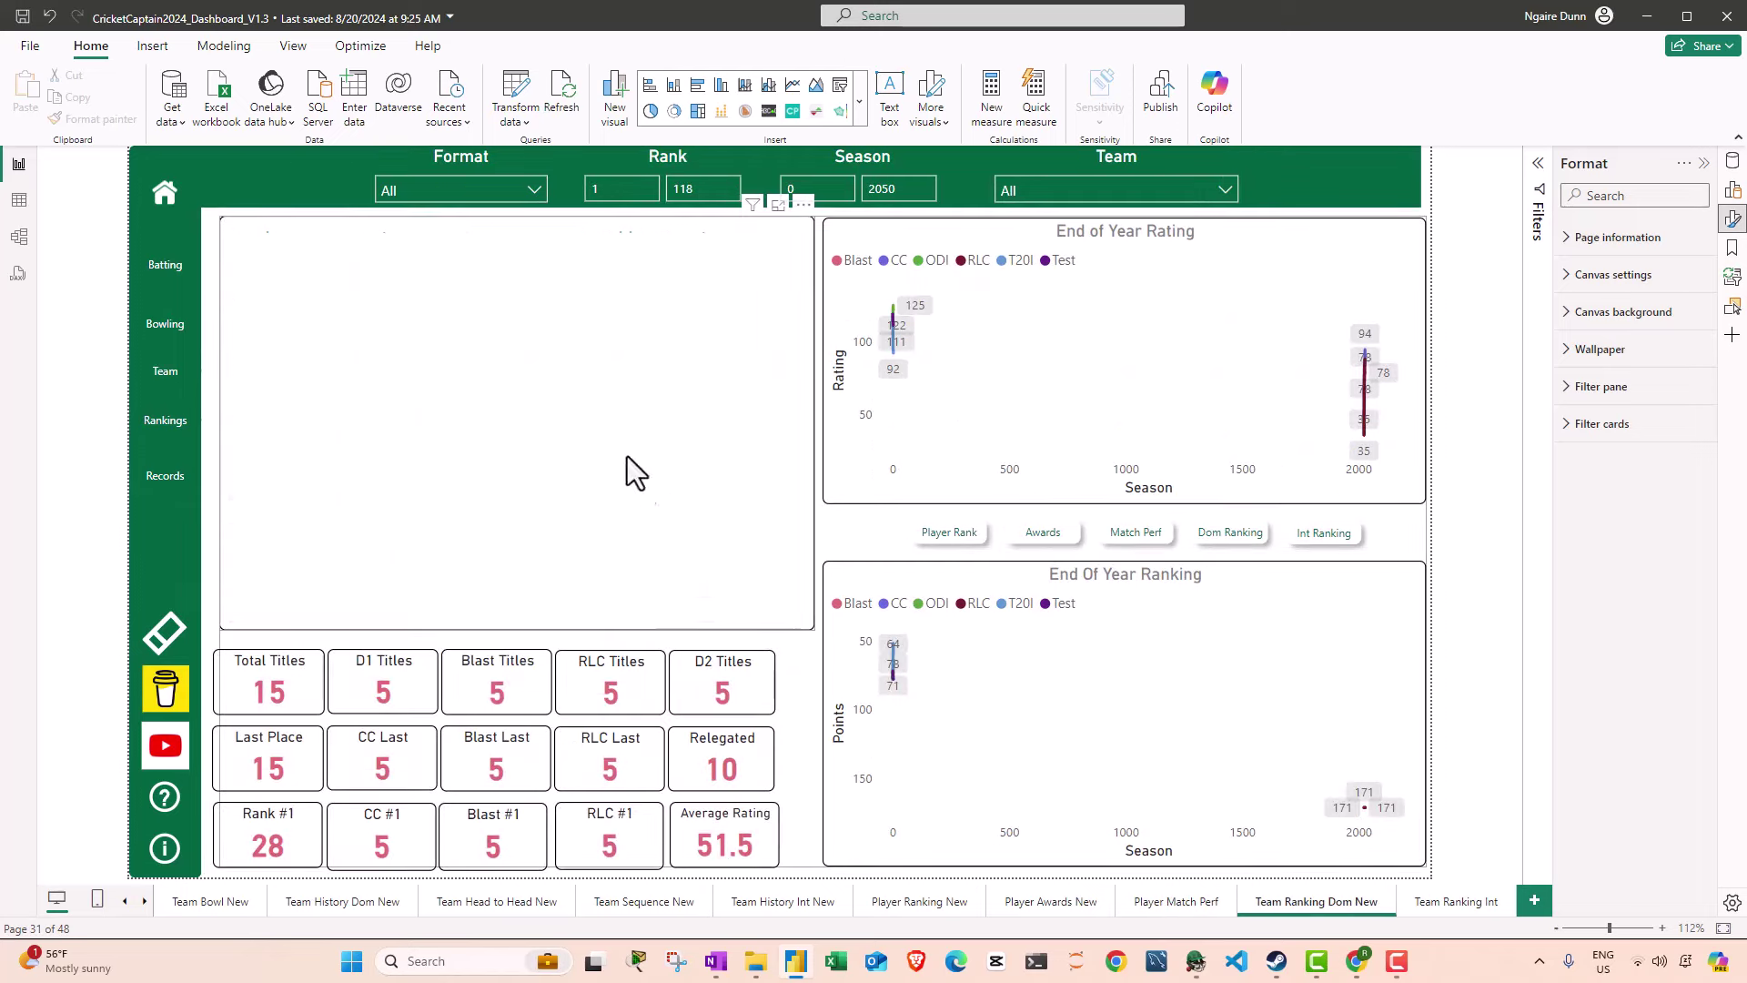
{"action": "key", "text": "ctrl+Page_Down"}
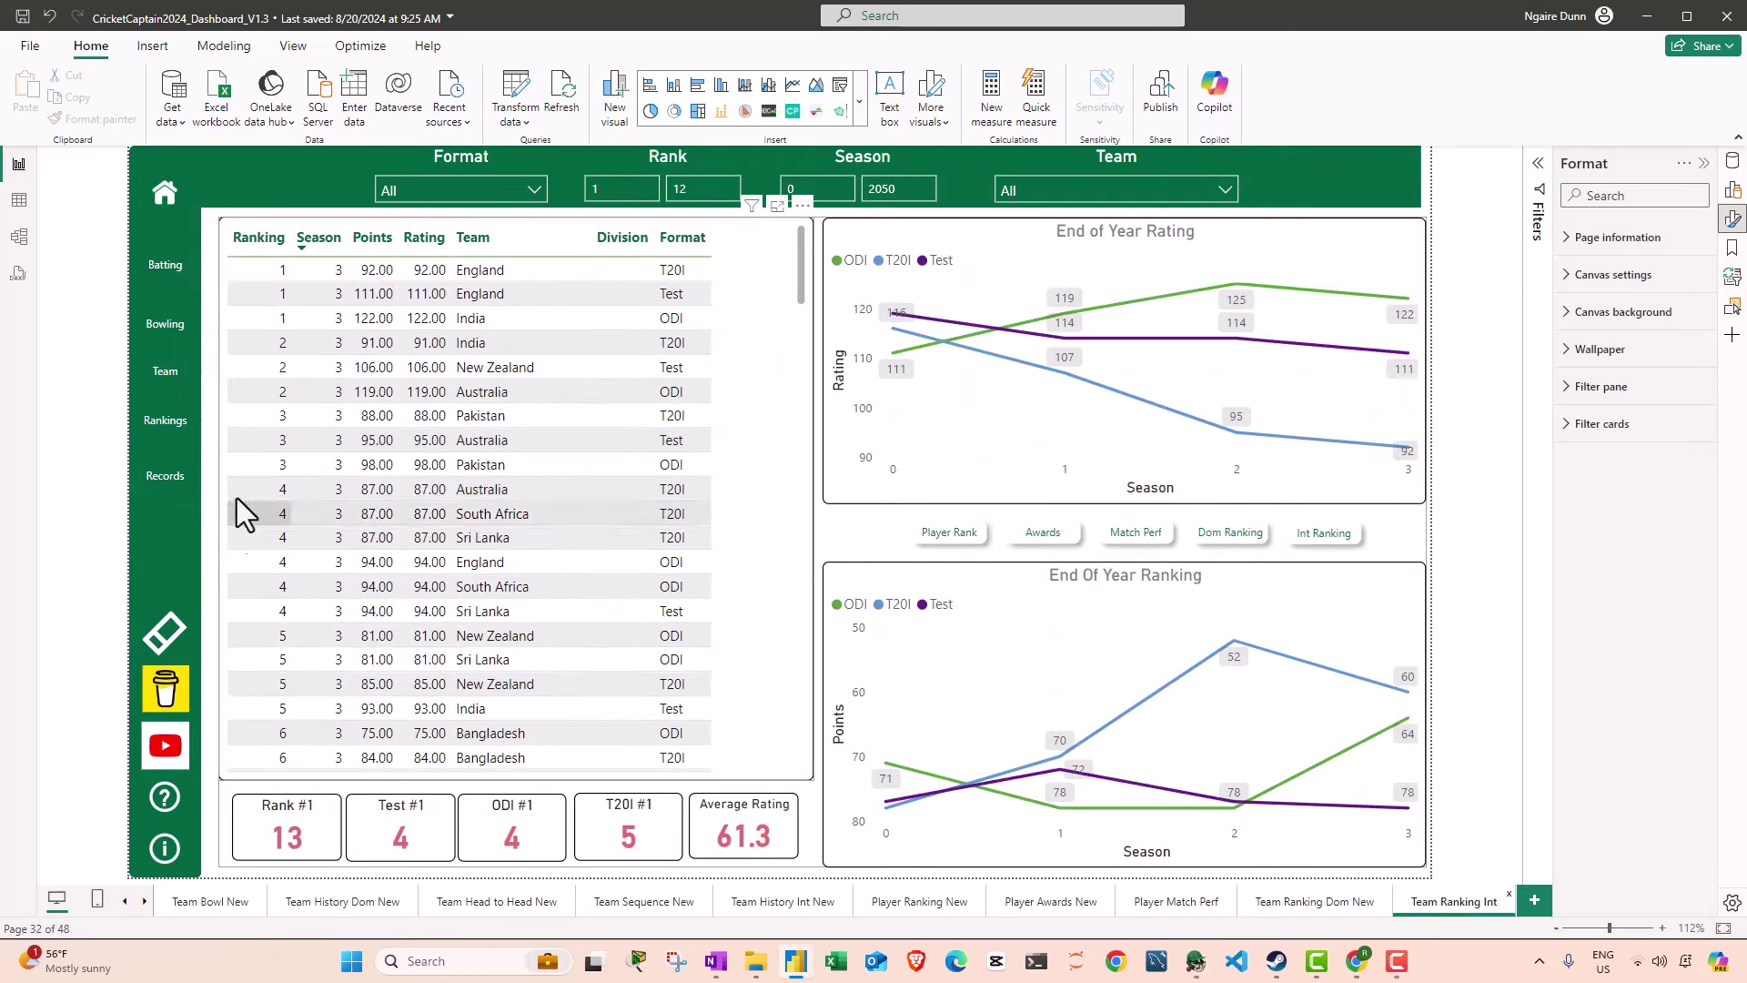
{"action": "key", "text": "ctrl+Page_Down"}
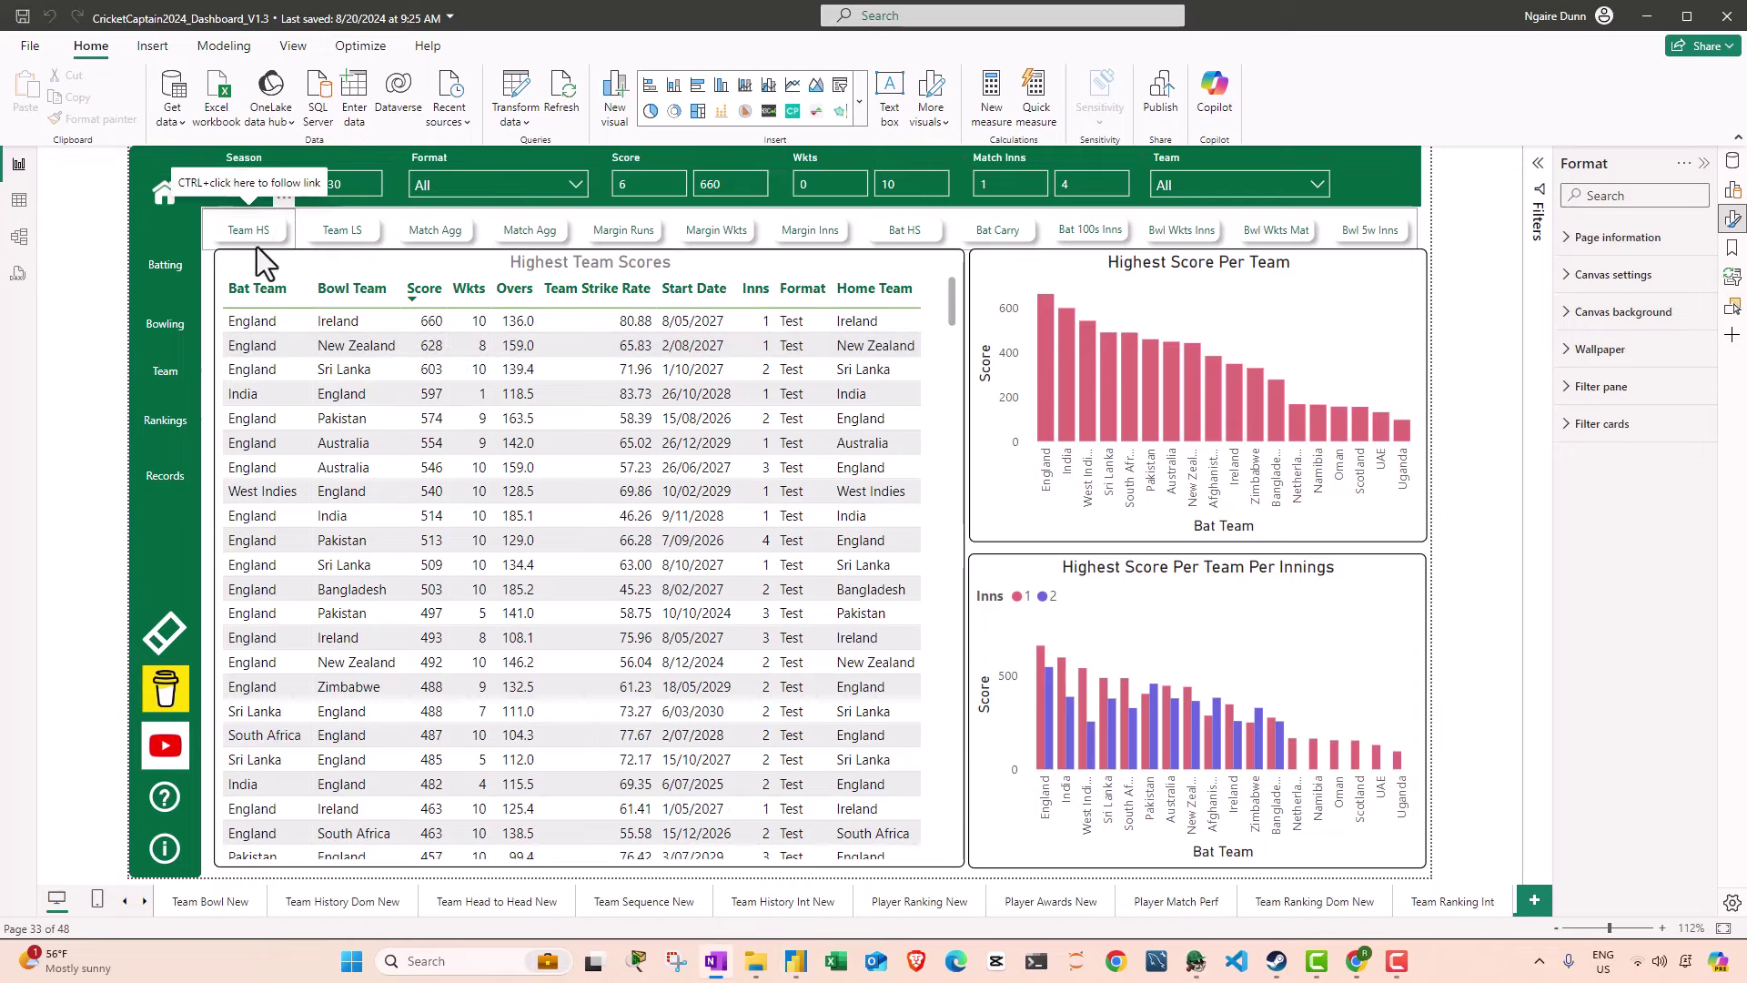
Step: Filter the highest team scores records to England and clear the team filter again
{"action": "left_click", "coordinate": [496, 174]}
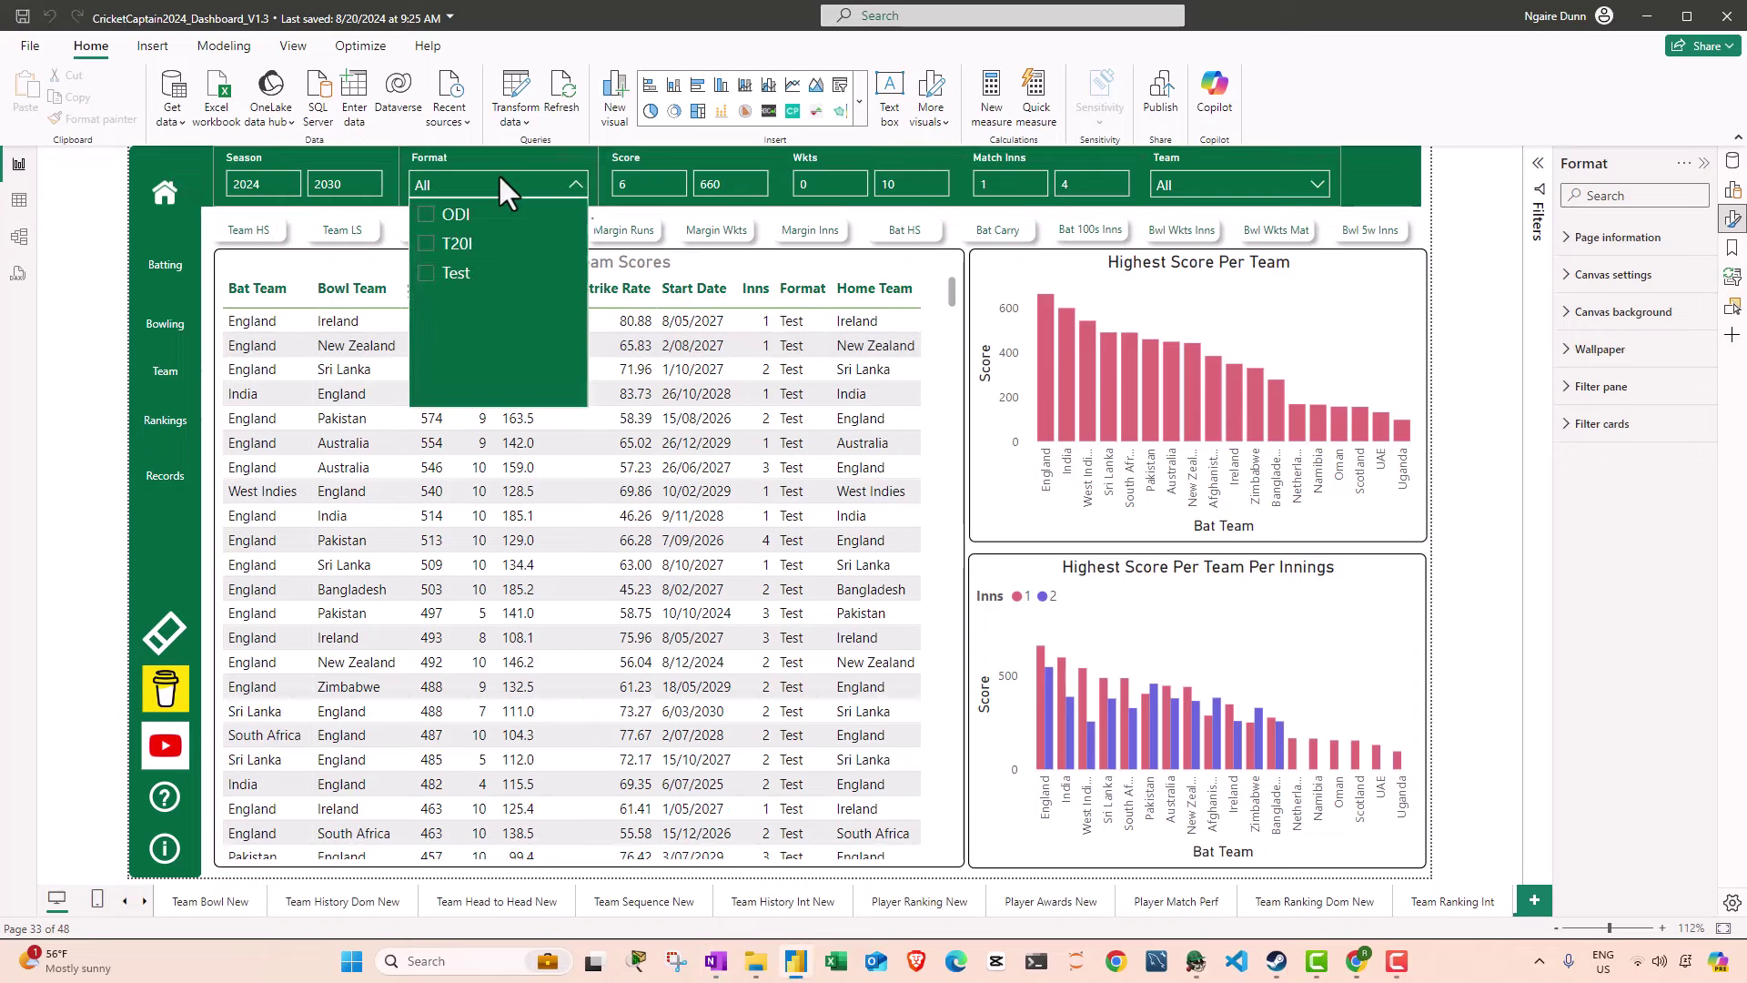
{"action": "left_click", "coordinate": [1193, 184]}
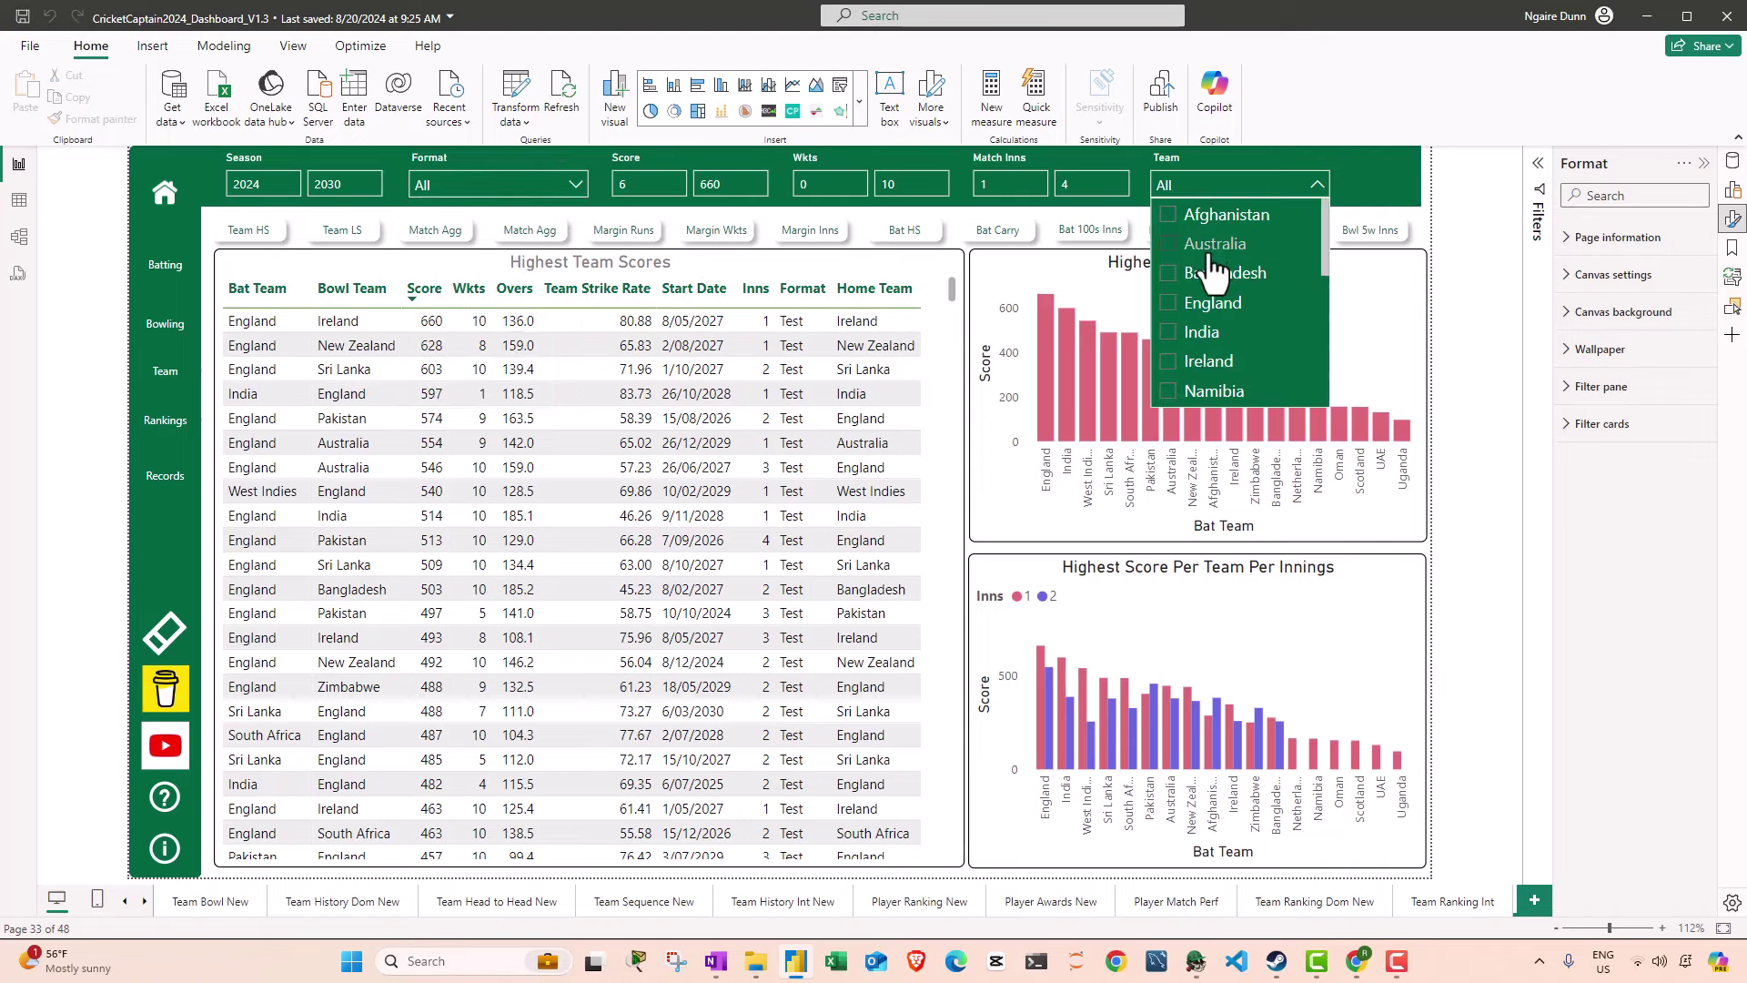
{"action": "left_click", "coordinate": [1197, 310]}
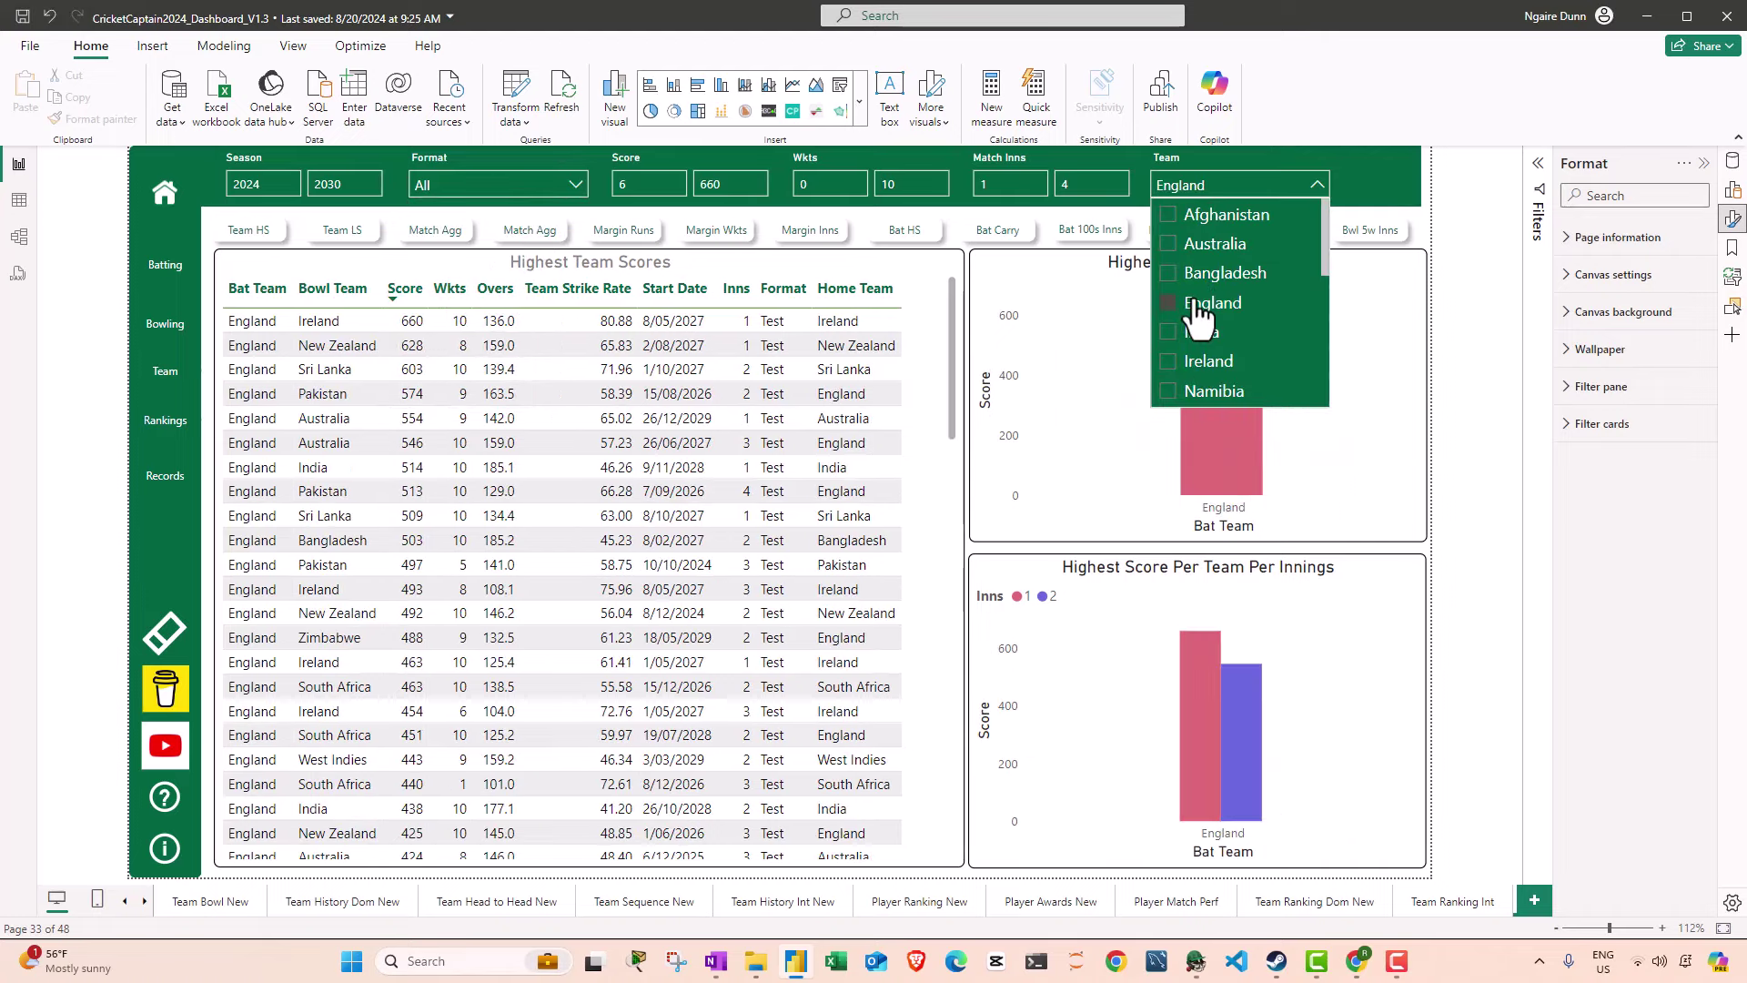
{"action": "left_click", "coordinate": [1197, 306]}
{"action": "left_click", "coordinate": [1241, 177]}
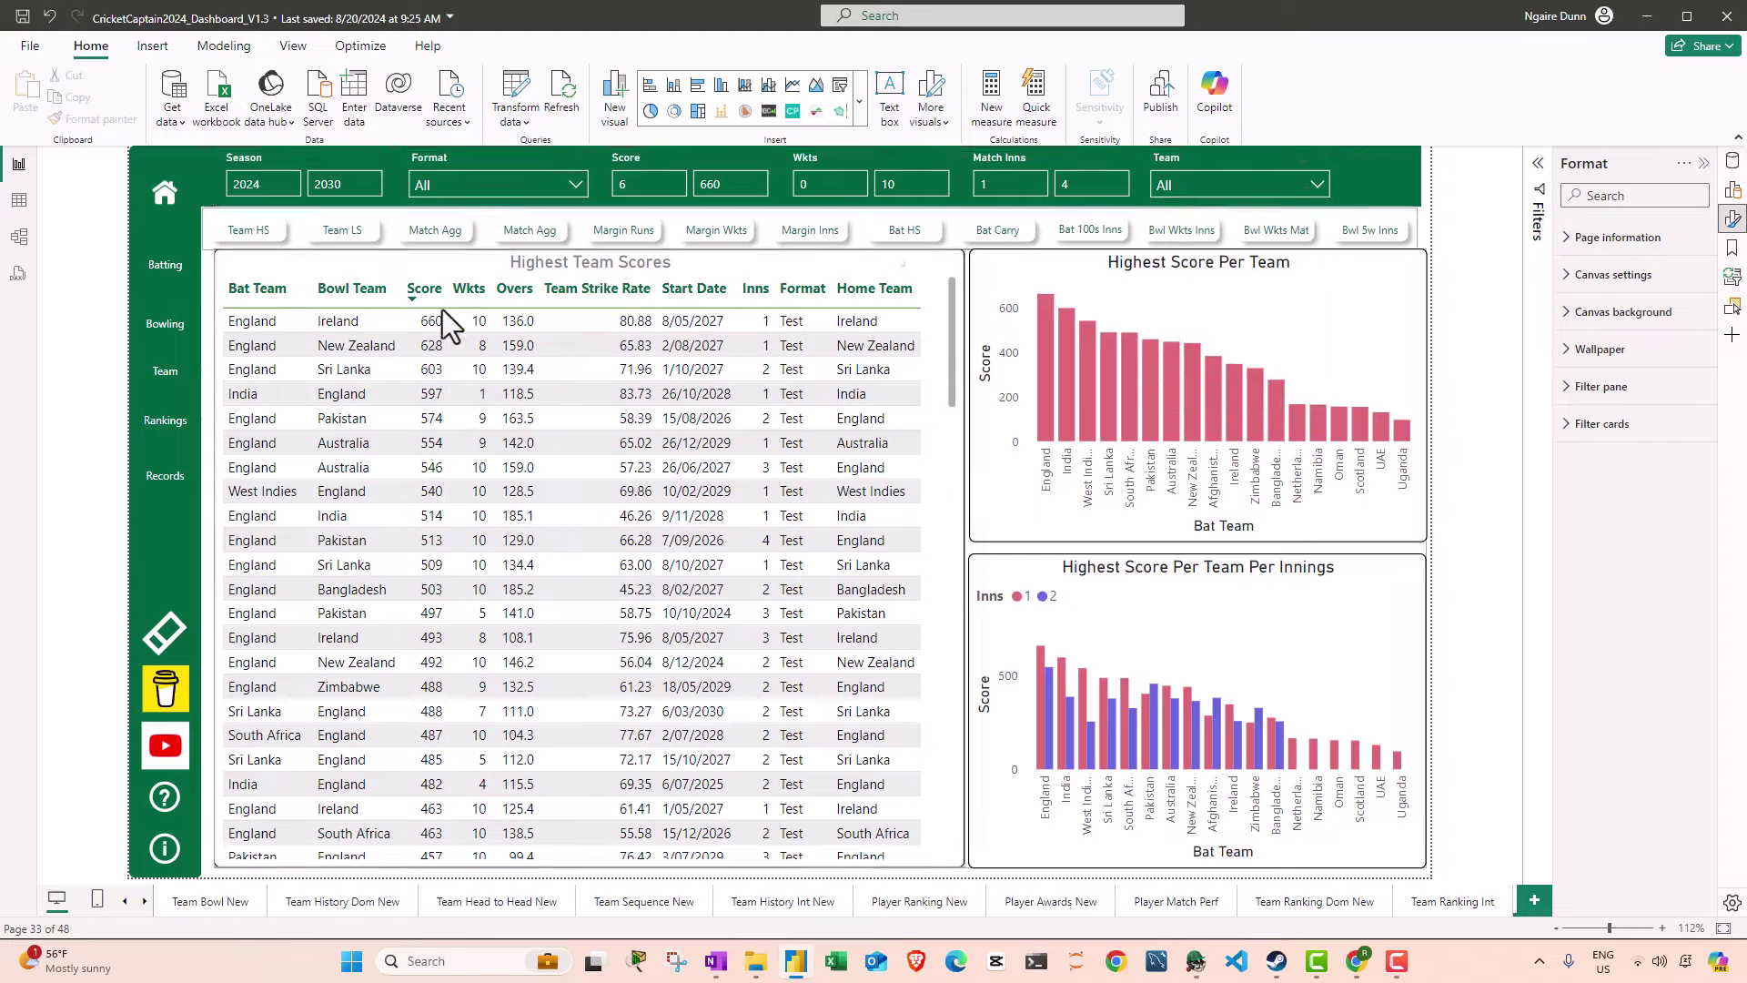
Step: Show the lowest team scores records page
{"action": "left_click", "coordinate": [335, 239], "text": "ctrl"}
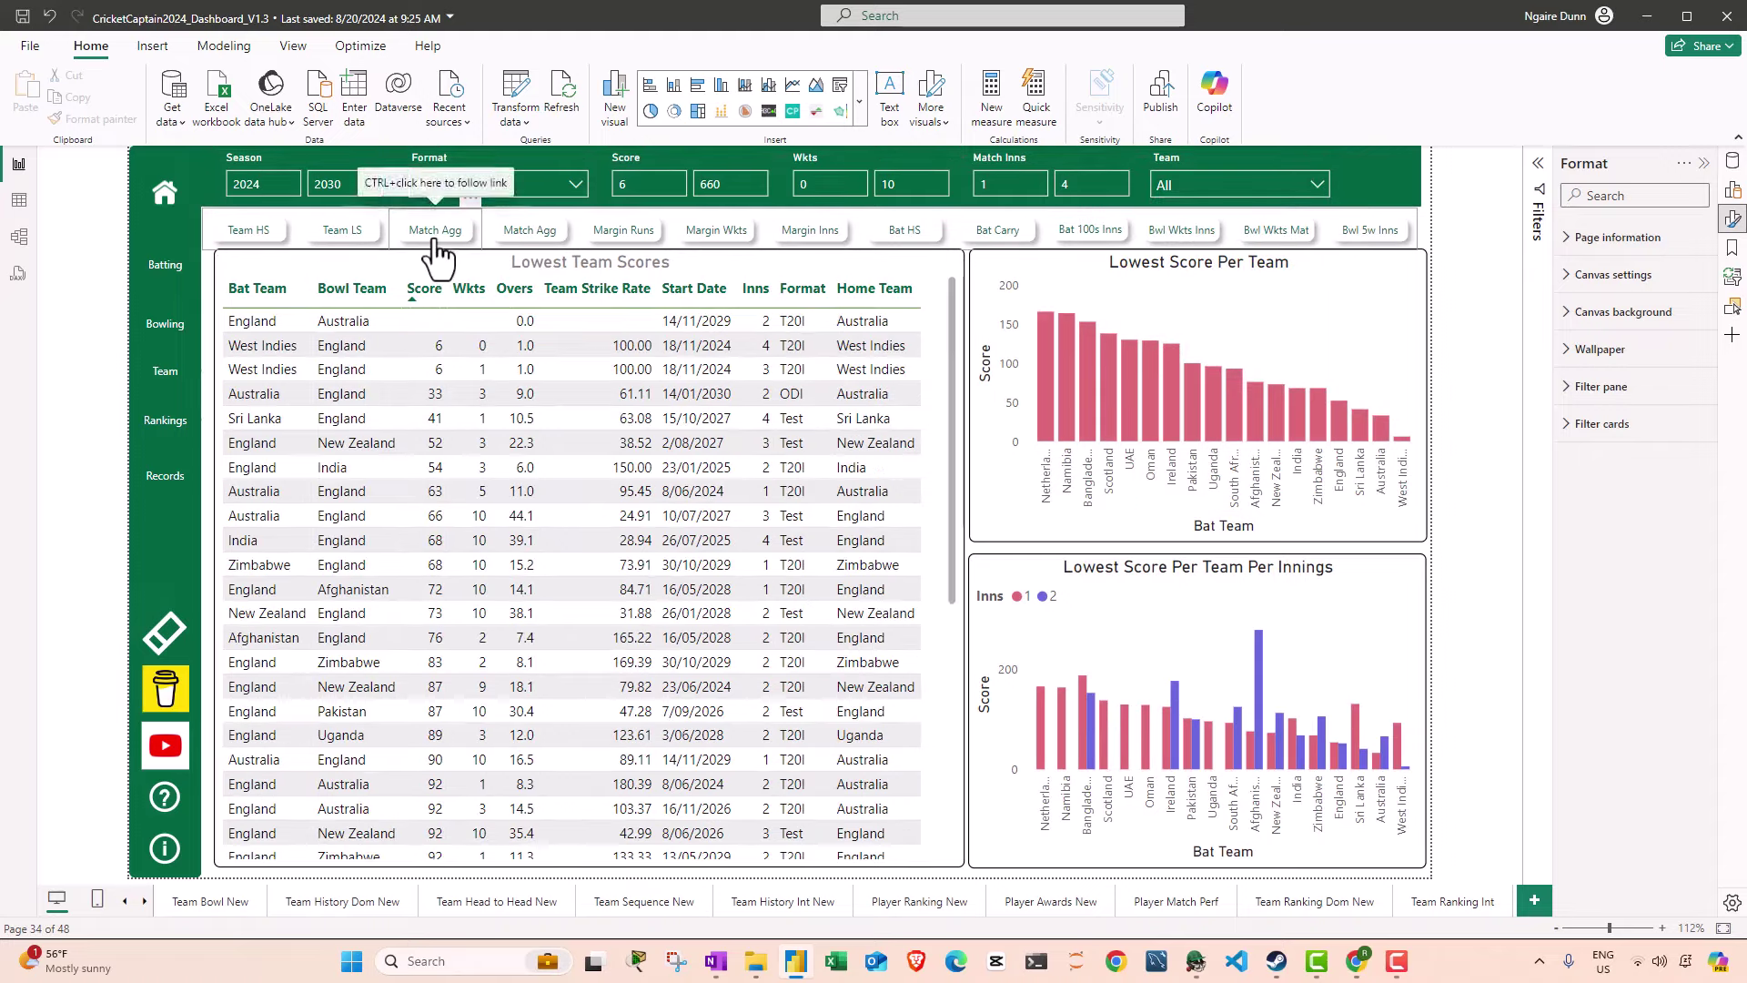
Step: Look through the highest match aggregate records and the biggest margins of victory by runs and by innings
{"action": "left_click", "coordinate": [435, 238], "text": "ctrl"}
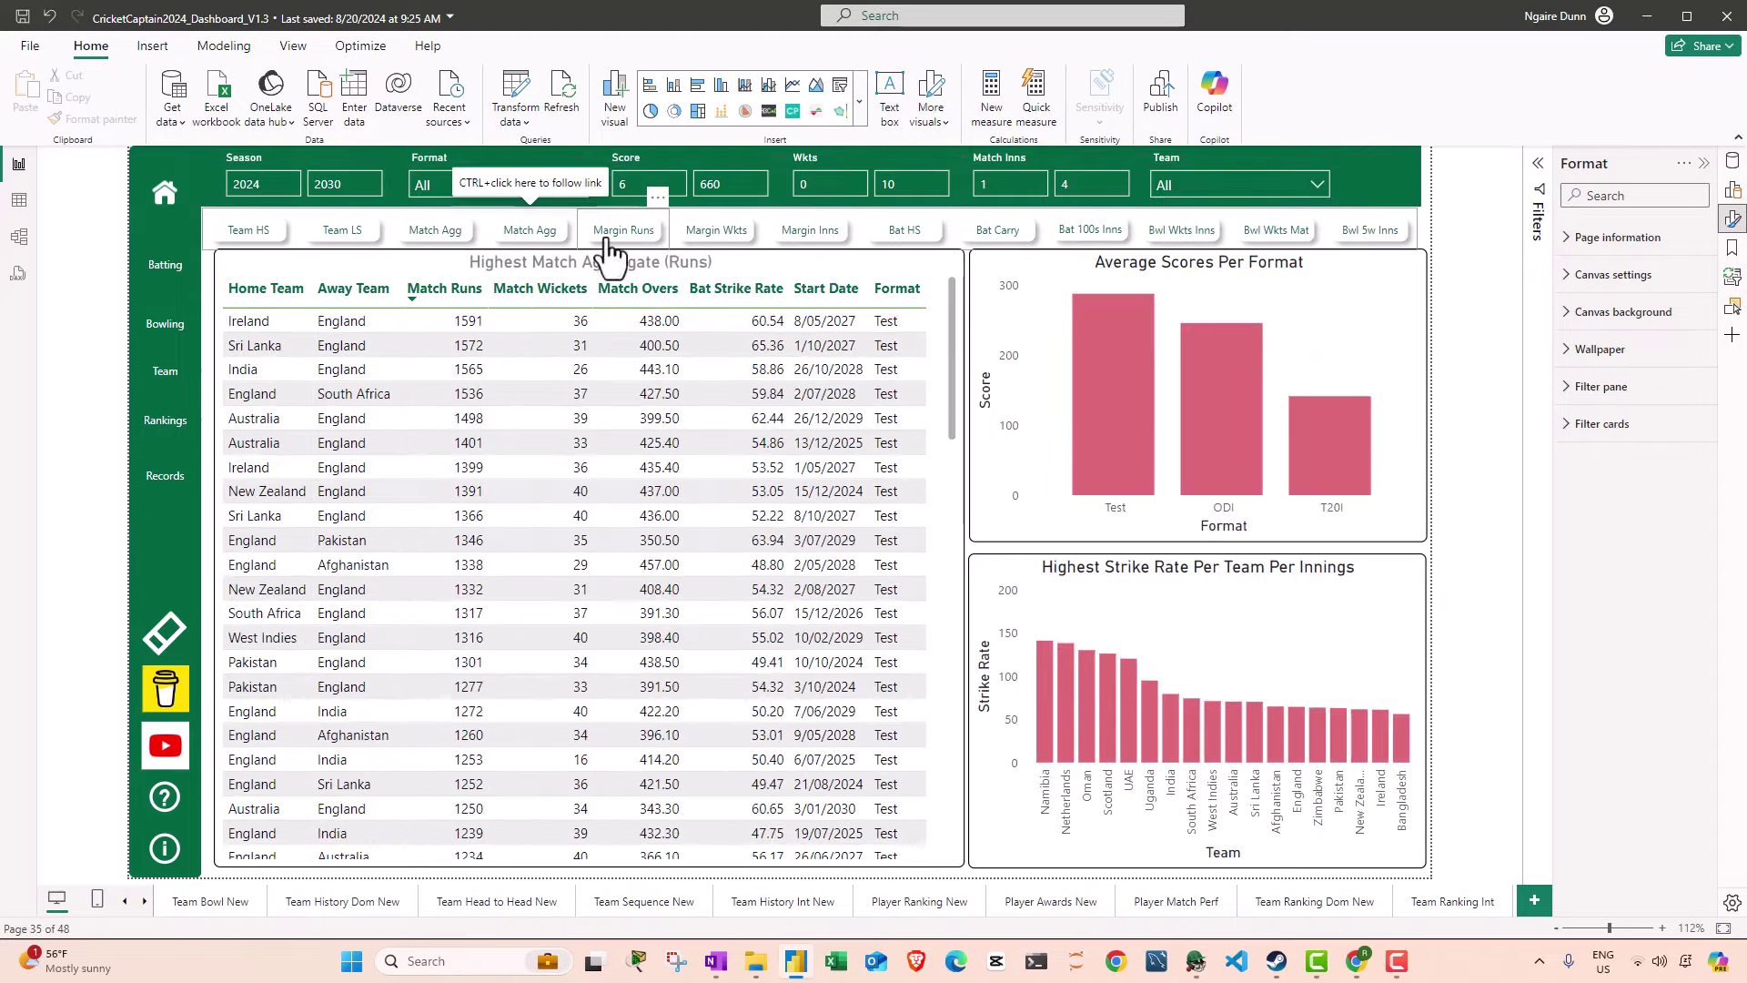
{"action": "left_click", "coordinate": [648, 238], "text": "ctrl"}
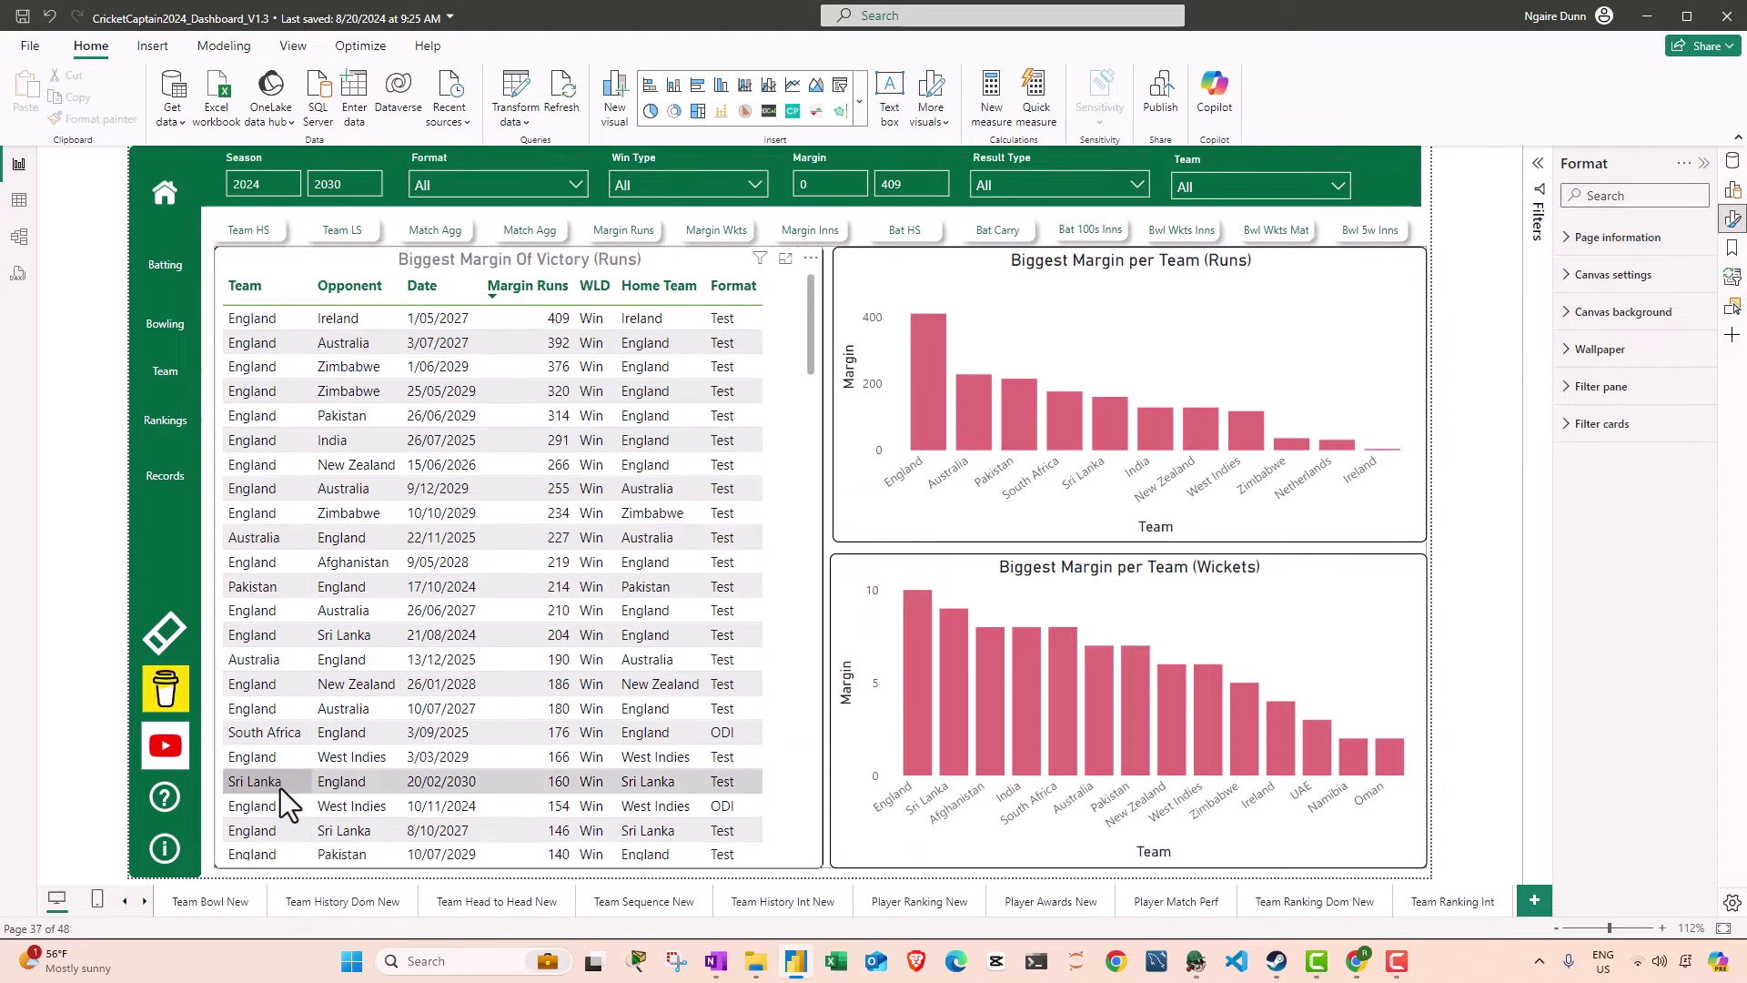
{"action": "left_click", "coordinate": [591, 796]}
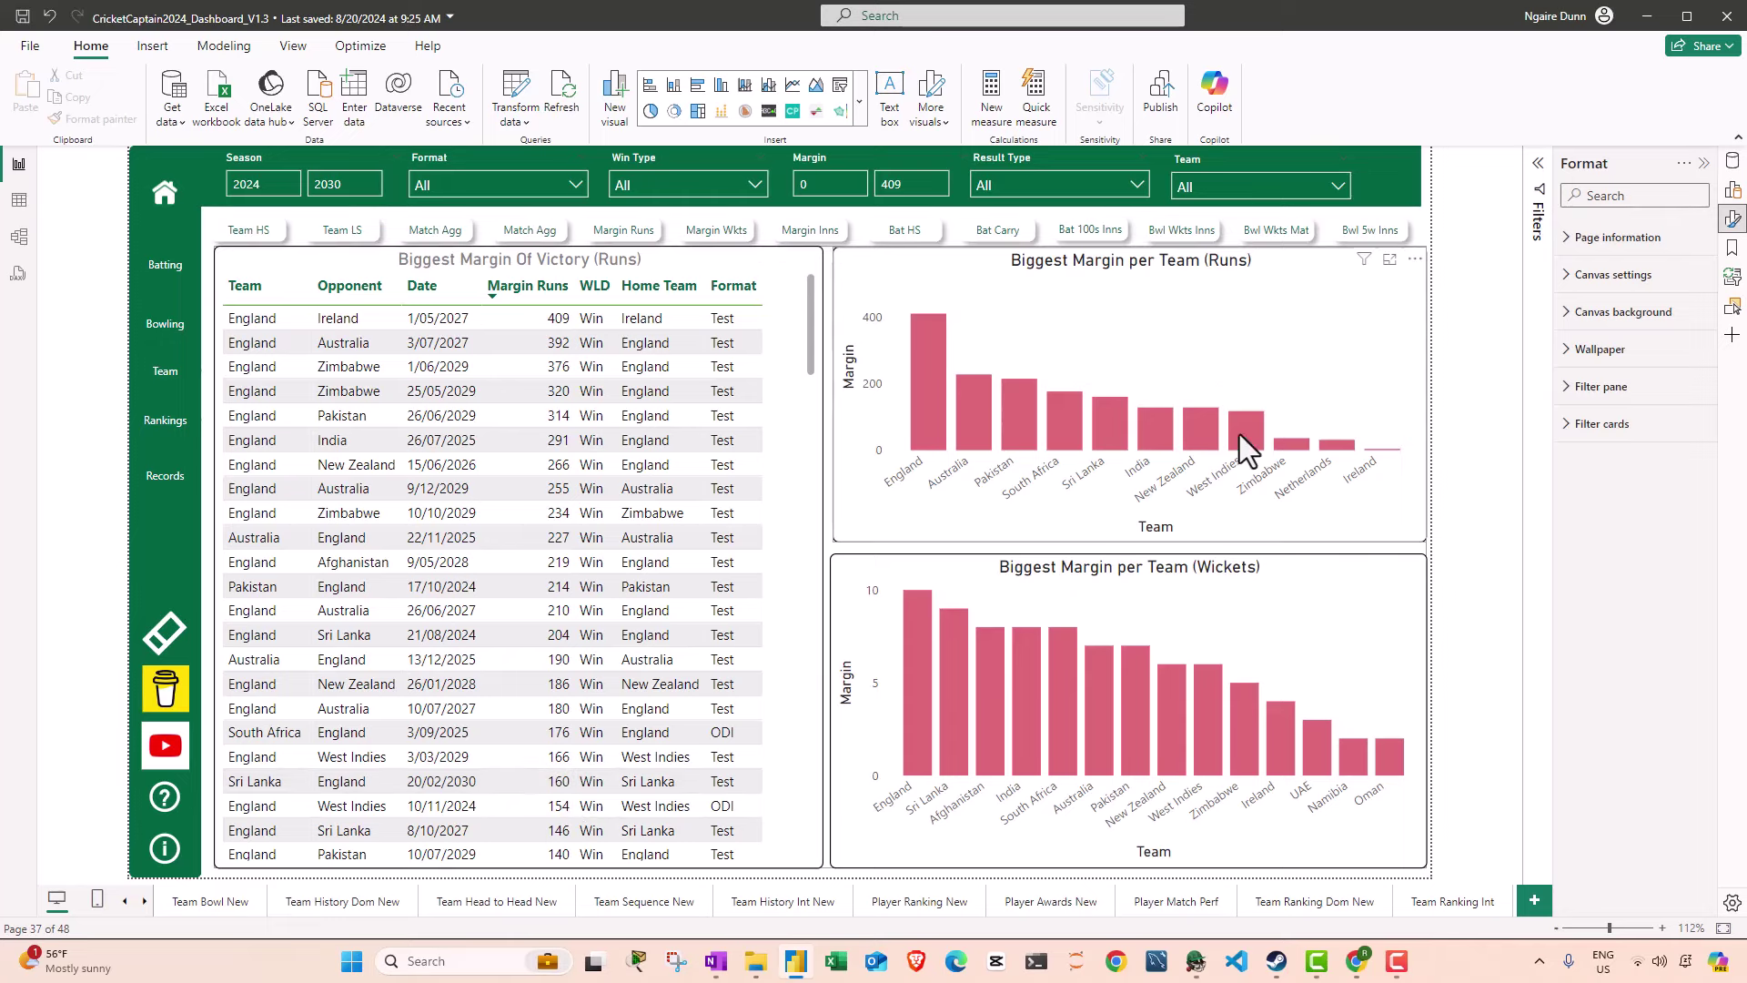
{"action": "left_click", "coordinate": [1319, 624]}
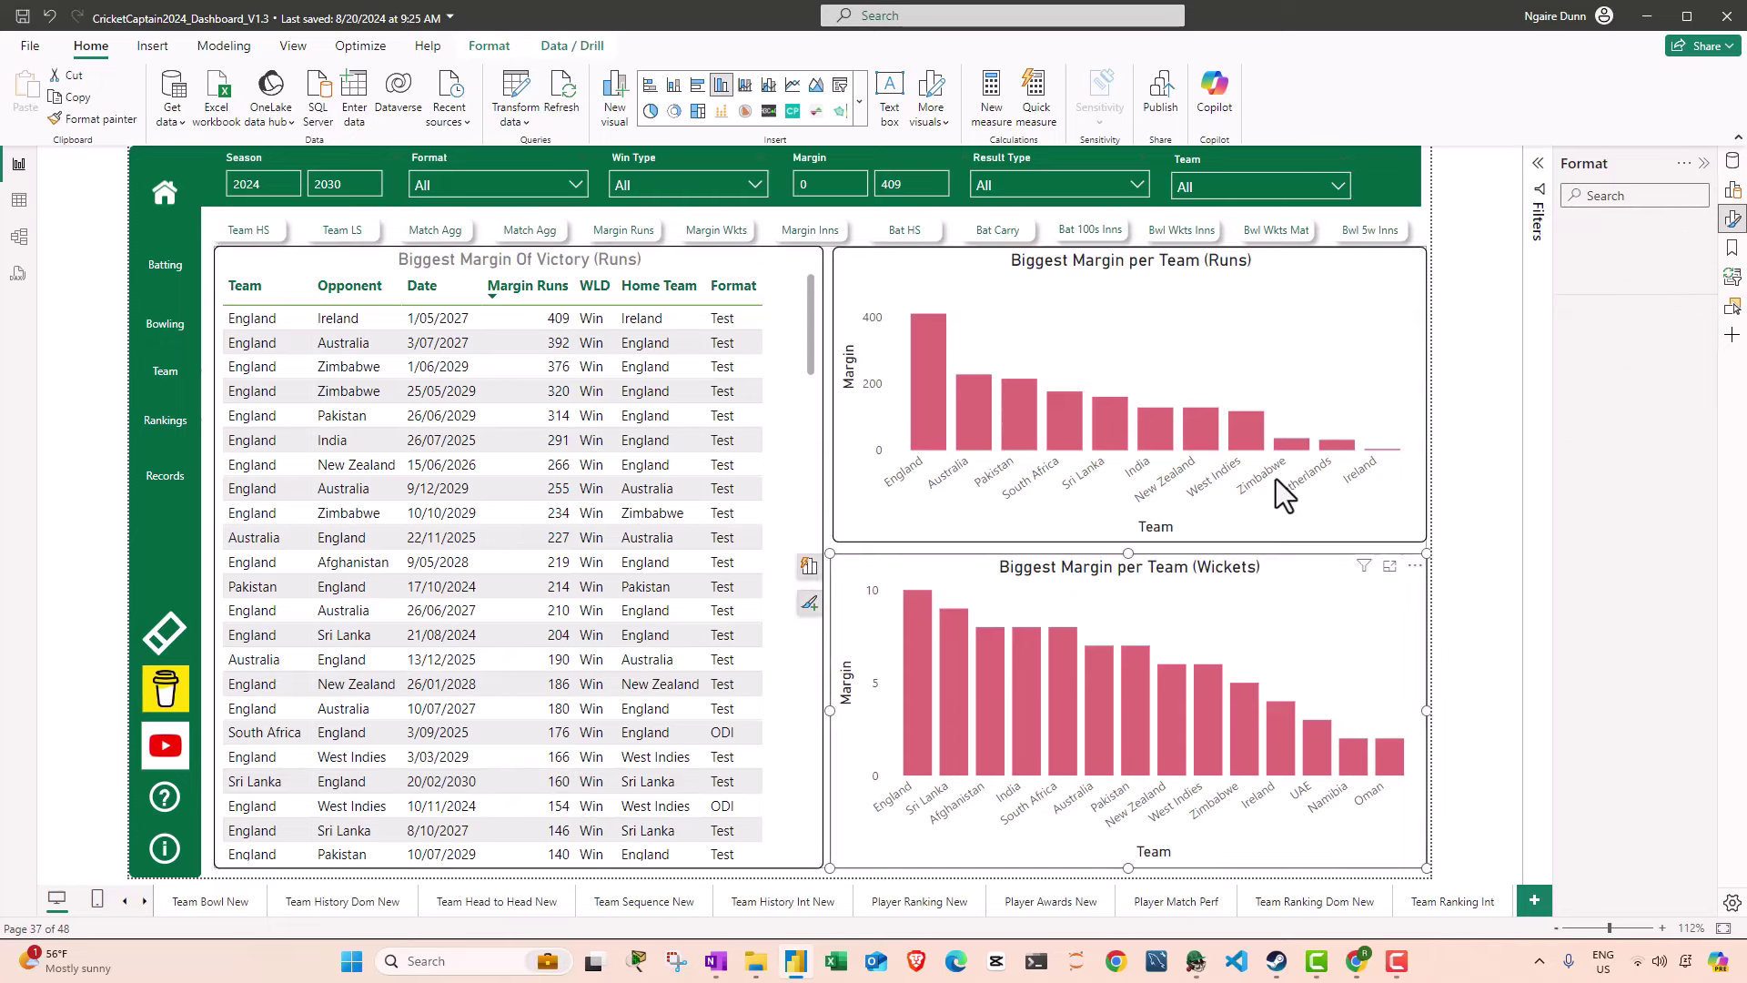
{"action": "left_click", "coordinate": [810, 229], "text": "ctrl"}
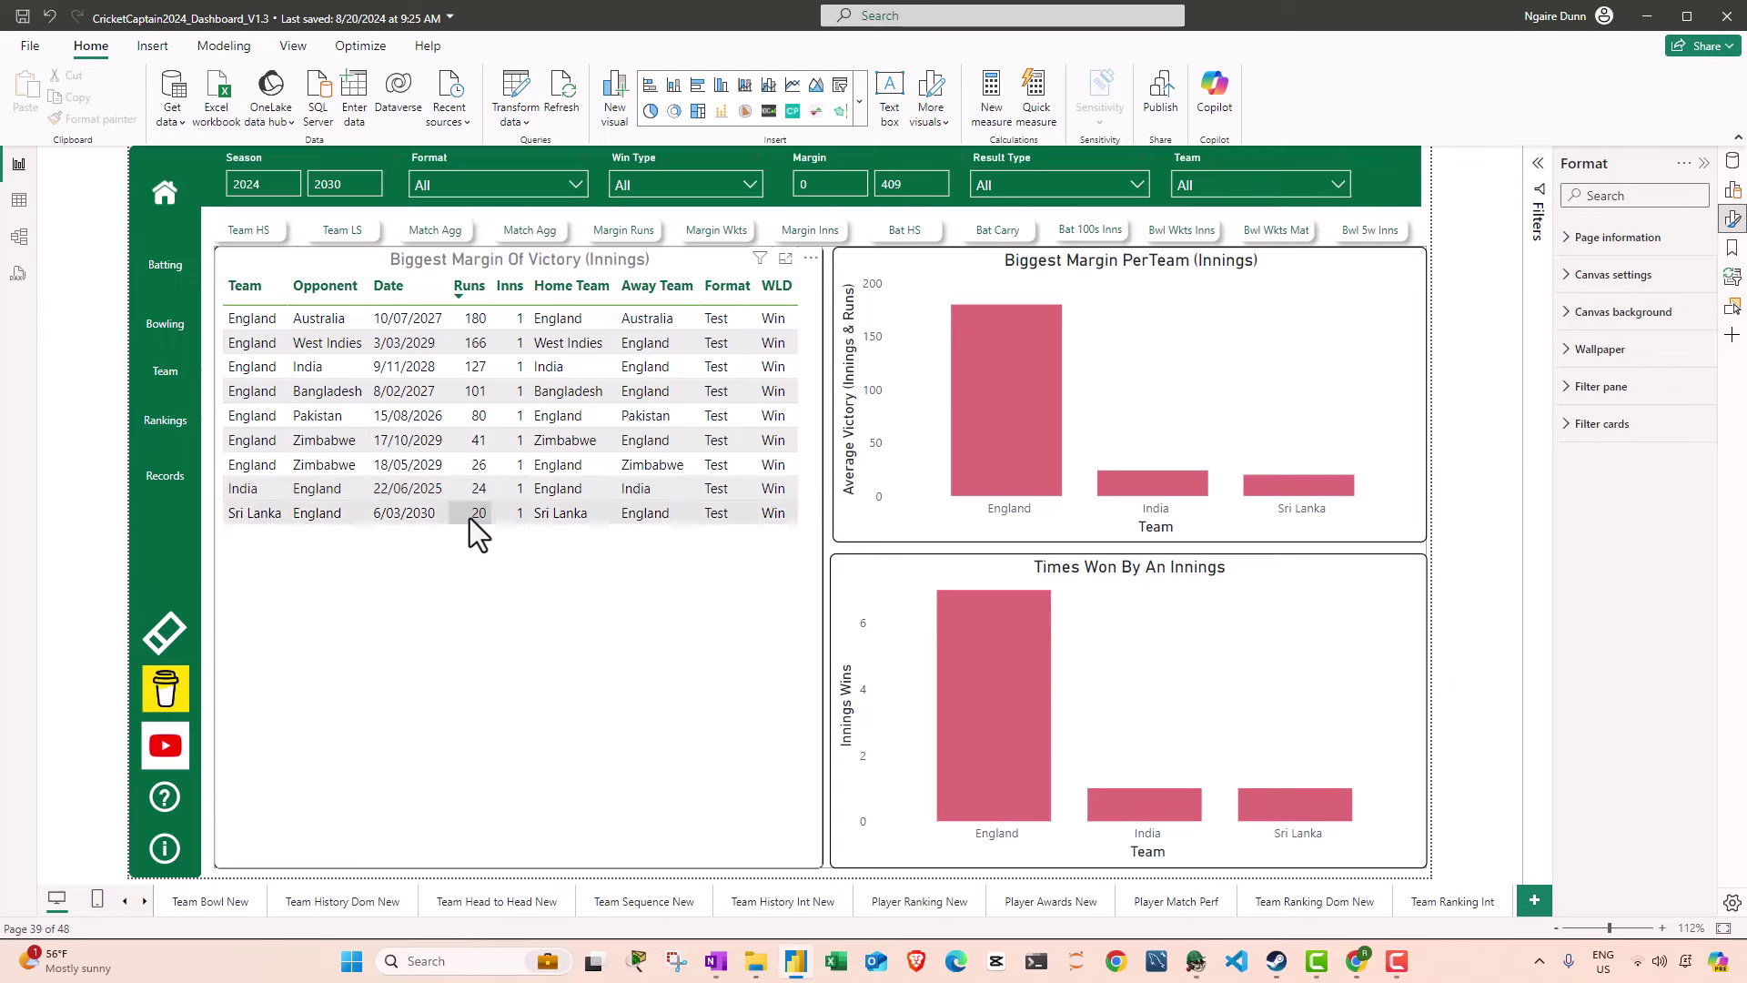
Step: Look through the carried-bat, hundred in each innings and most wickets in an innings and in a match records
{"action": "left_click", "coordinate": [1075, 237], "text": "ctrl"}
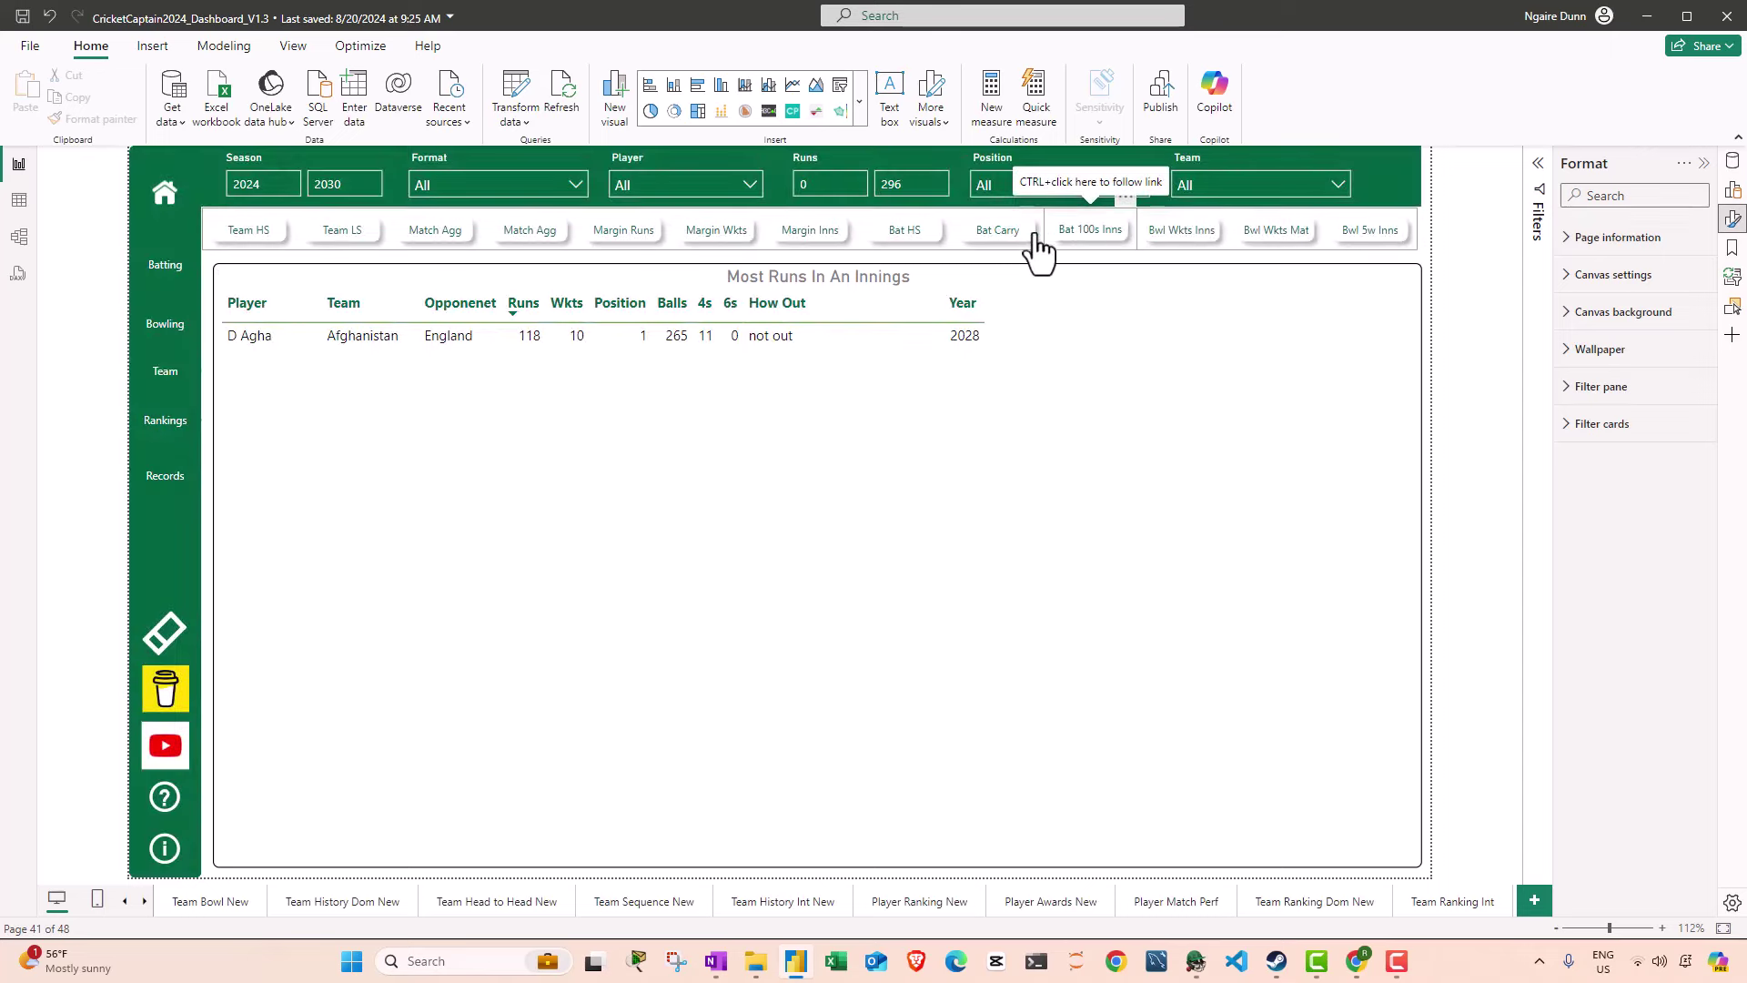
{"action": "left_click", "coordinate": [1194, 237], "text": "ctrl"}
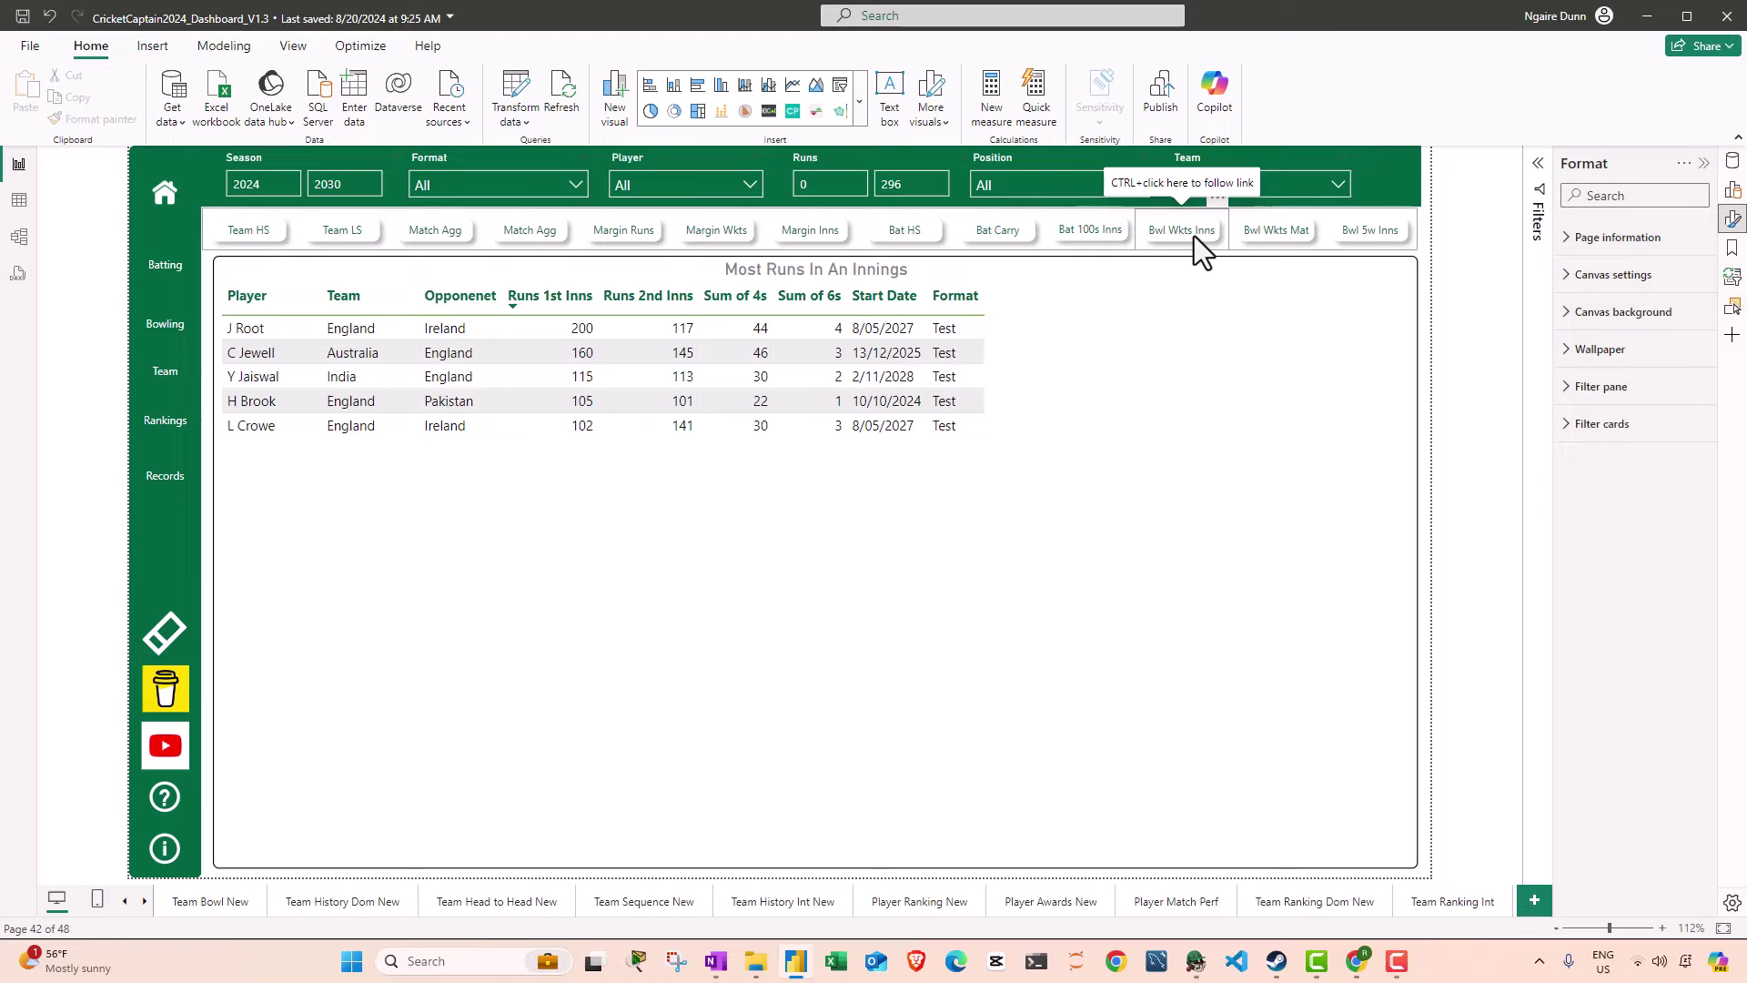
{"action": "left_click", "coordinate": [1252, 237], "text": "ctrl"}
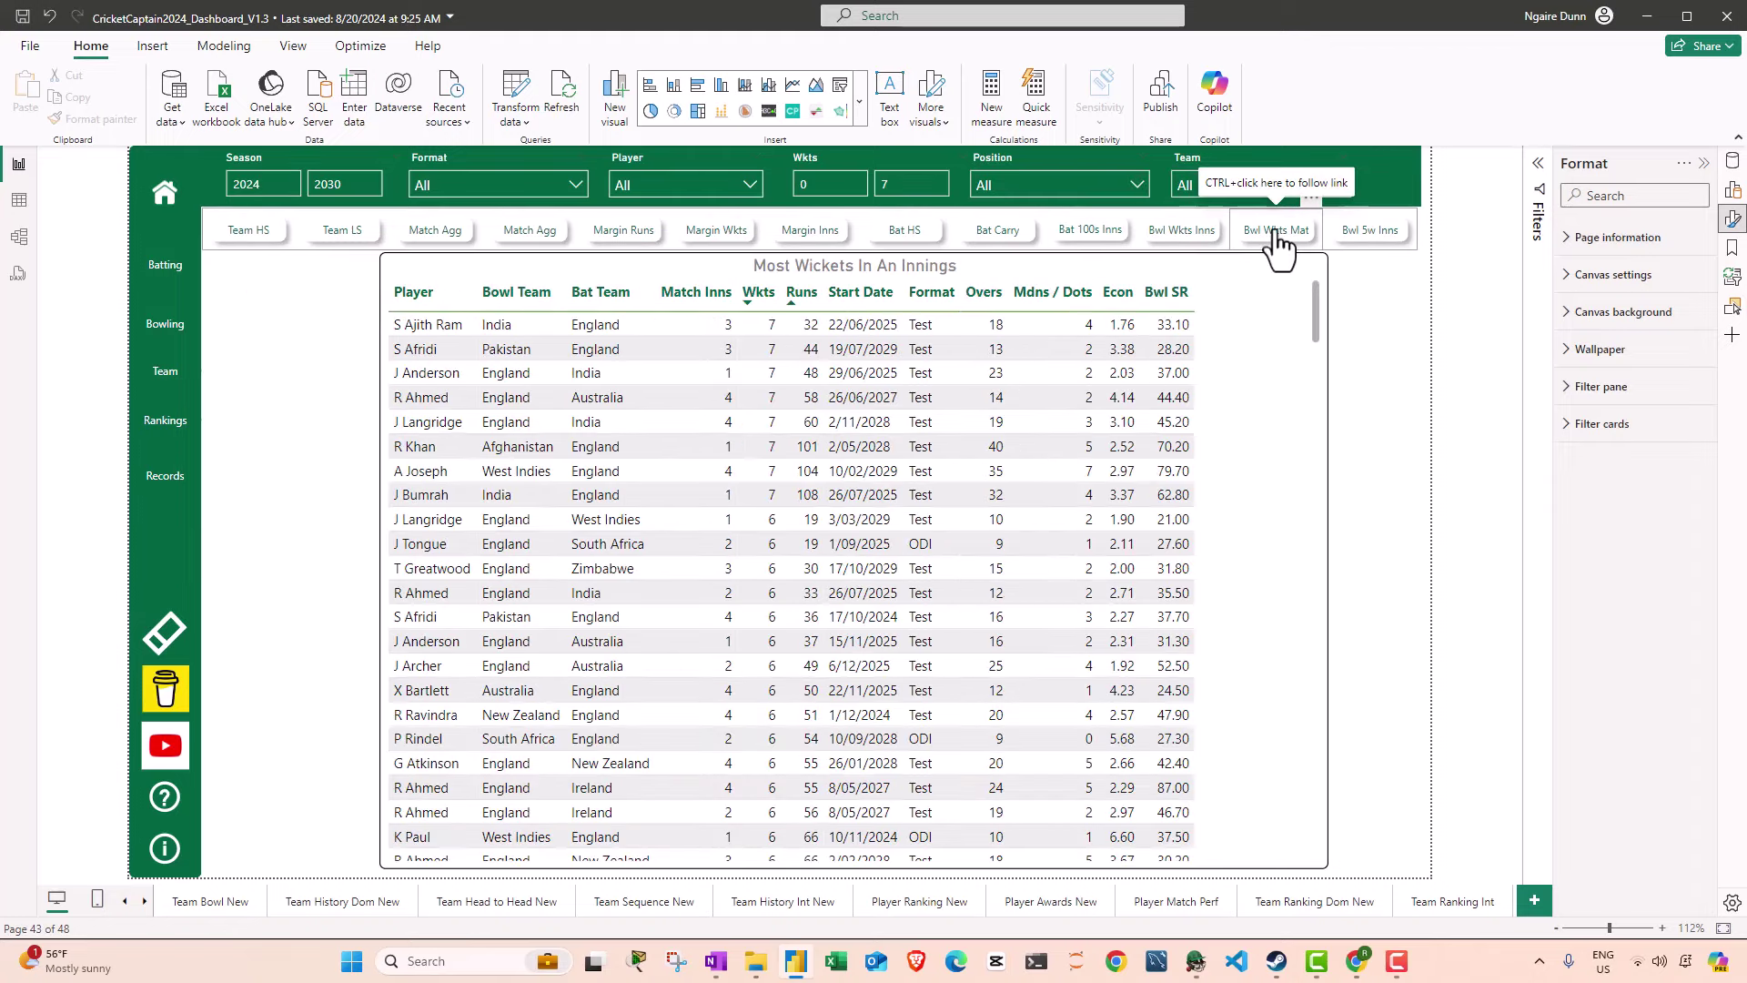
{"action": "left_click", "coordinate": [1365, 240], "text": "ctrl"}
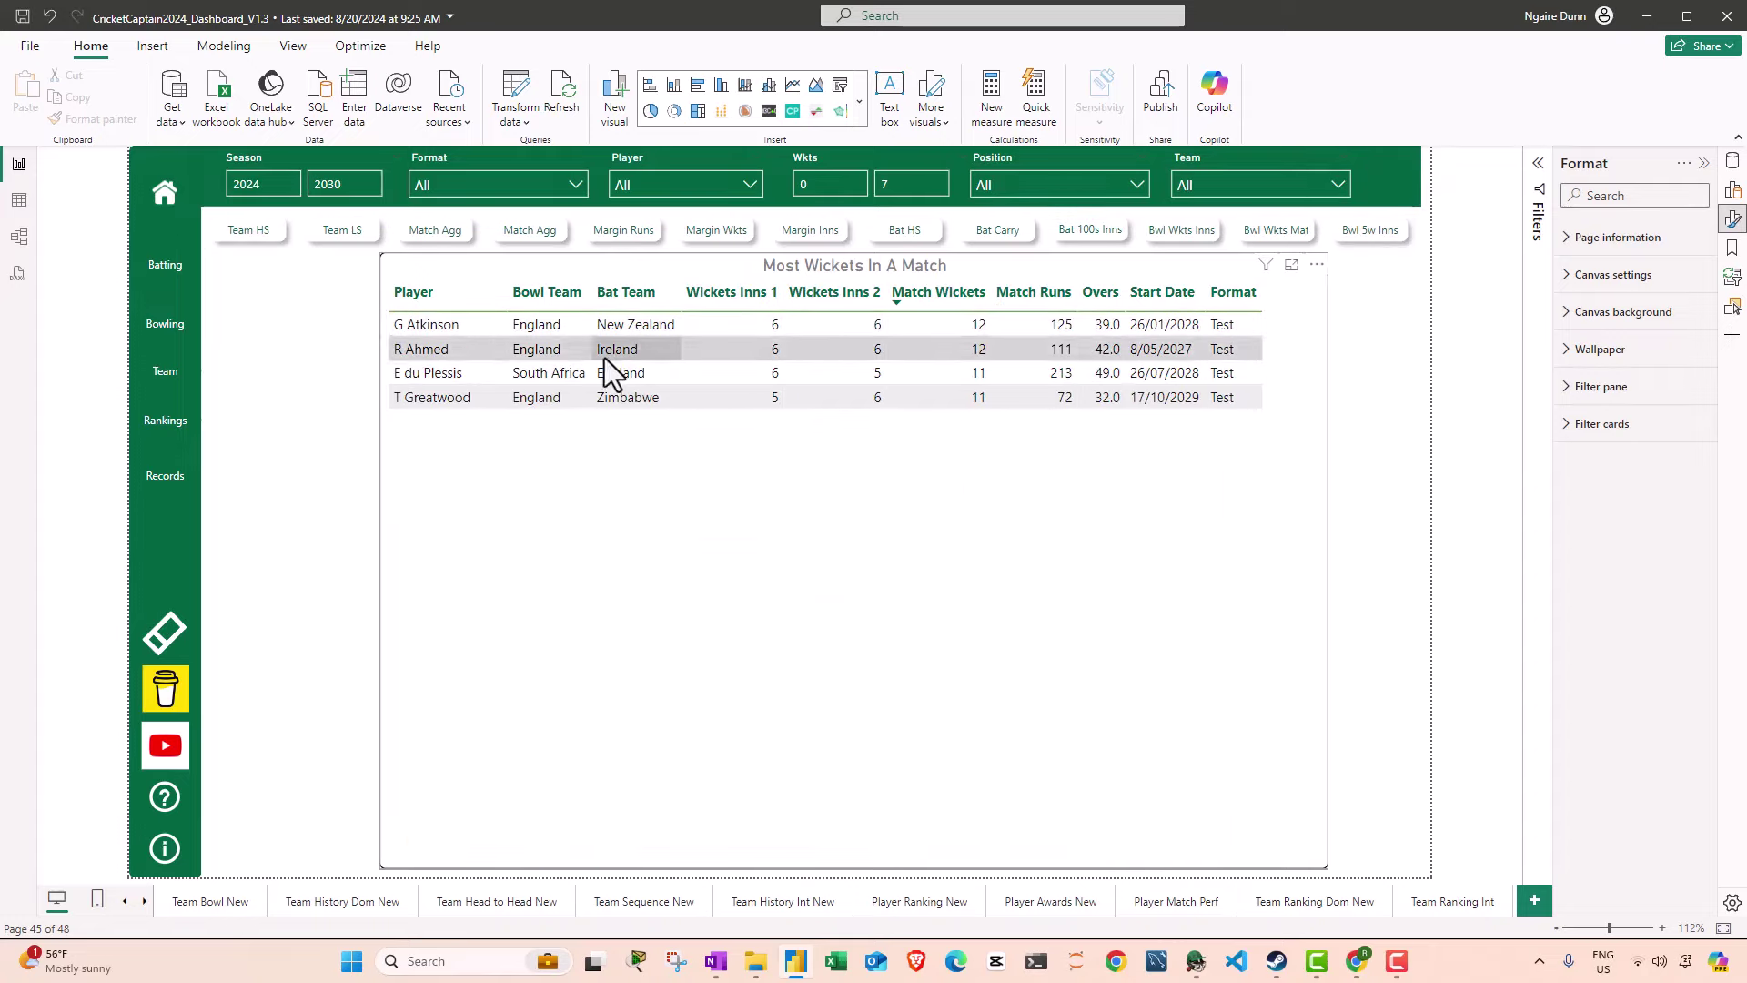
Step: Show the Duplicate Check page and look through the players' bat team counts per season
{"action": "left_click", "coordinate": [166, 265], "text": "ctrl"}
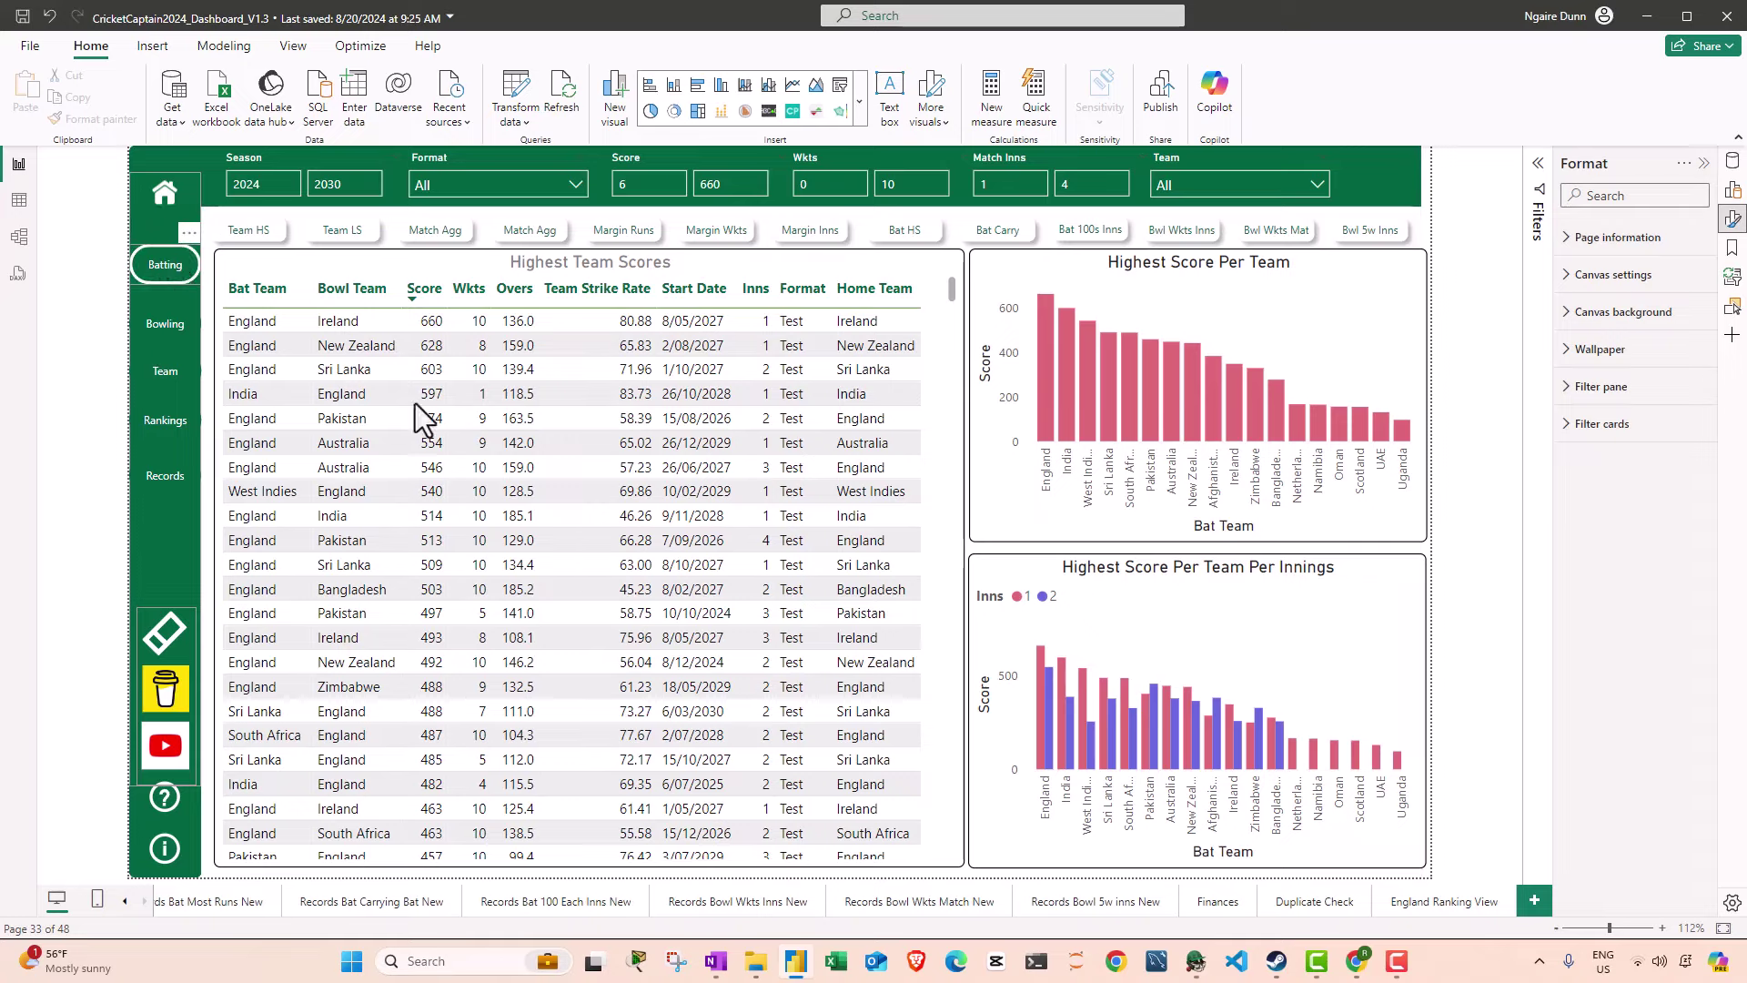
{"action": "left_click", "coordinate": [1315, 902]}
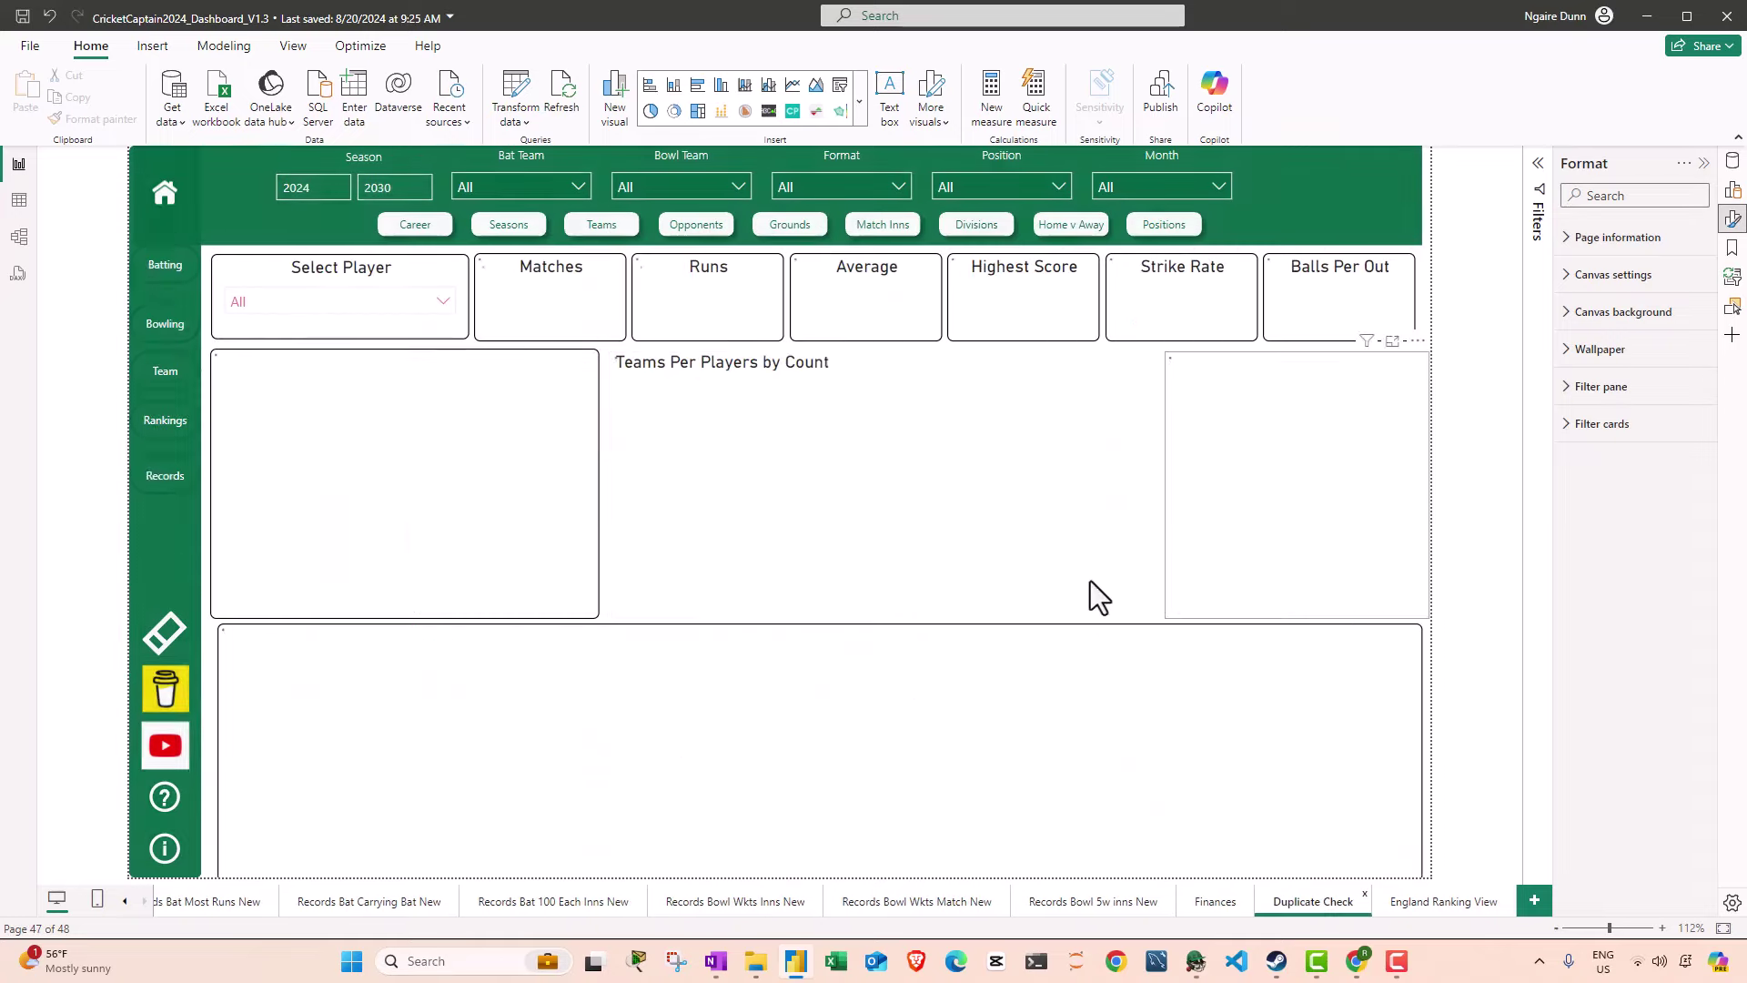
{"action": "left_click", "coordinate": [408, 438]}
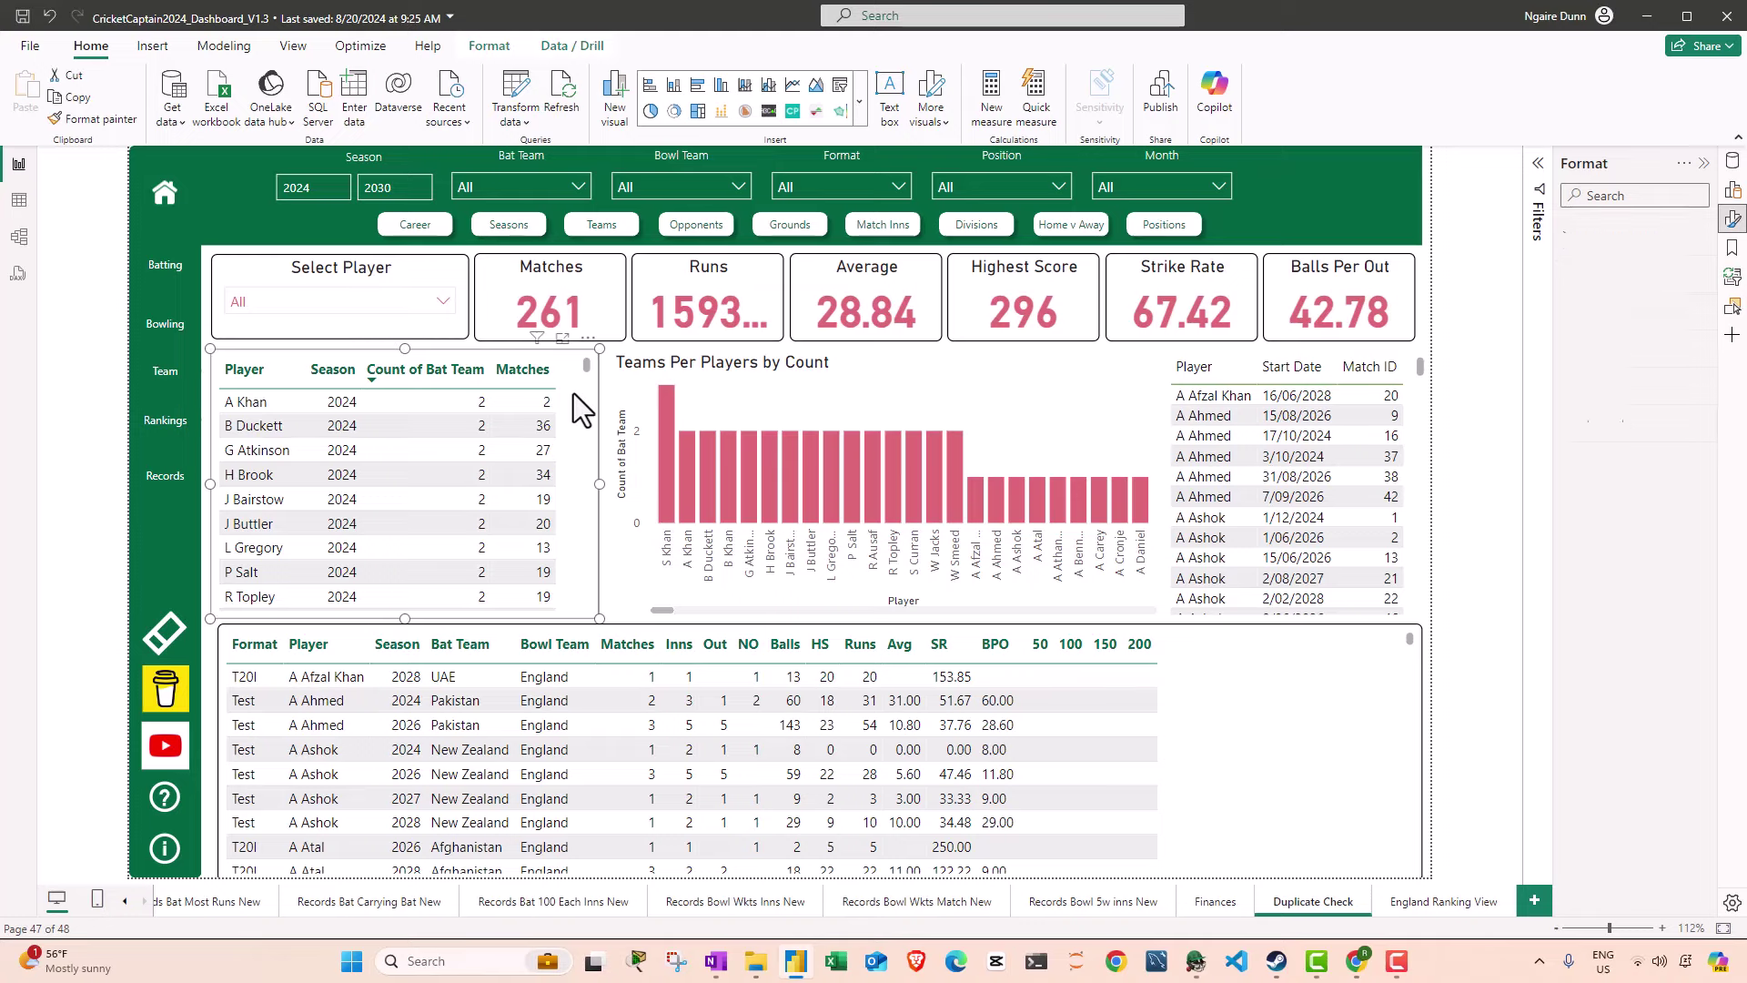
{"action": "scroll", "coordinate": [382, 482], "scroll_direction": "down", "scroll_amount": 2}
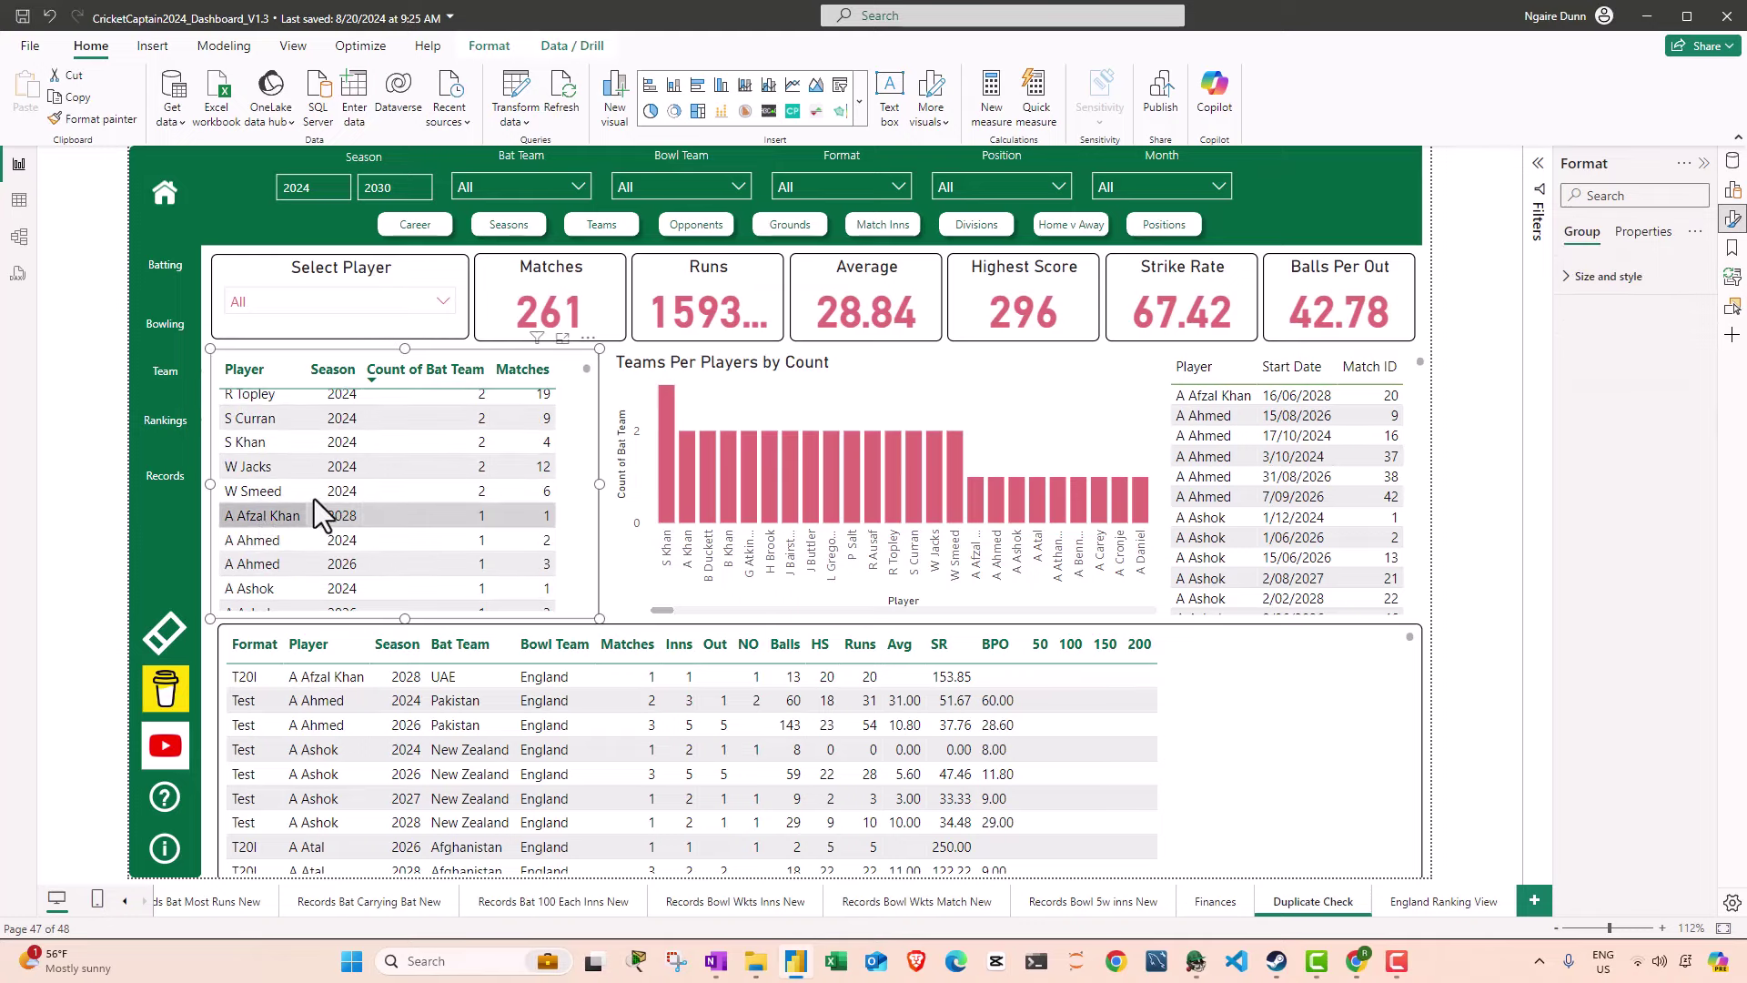
{"action": "scroll", "coordinate": [314, 498], "scroll_direction": "up", "scroll_amount": 2}
{"action": "scroll", "coordinate": [408, 418], "scroll_direction": "up", "scroll_amount": 2}
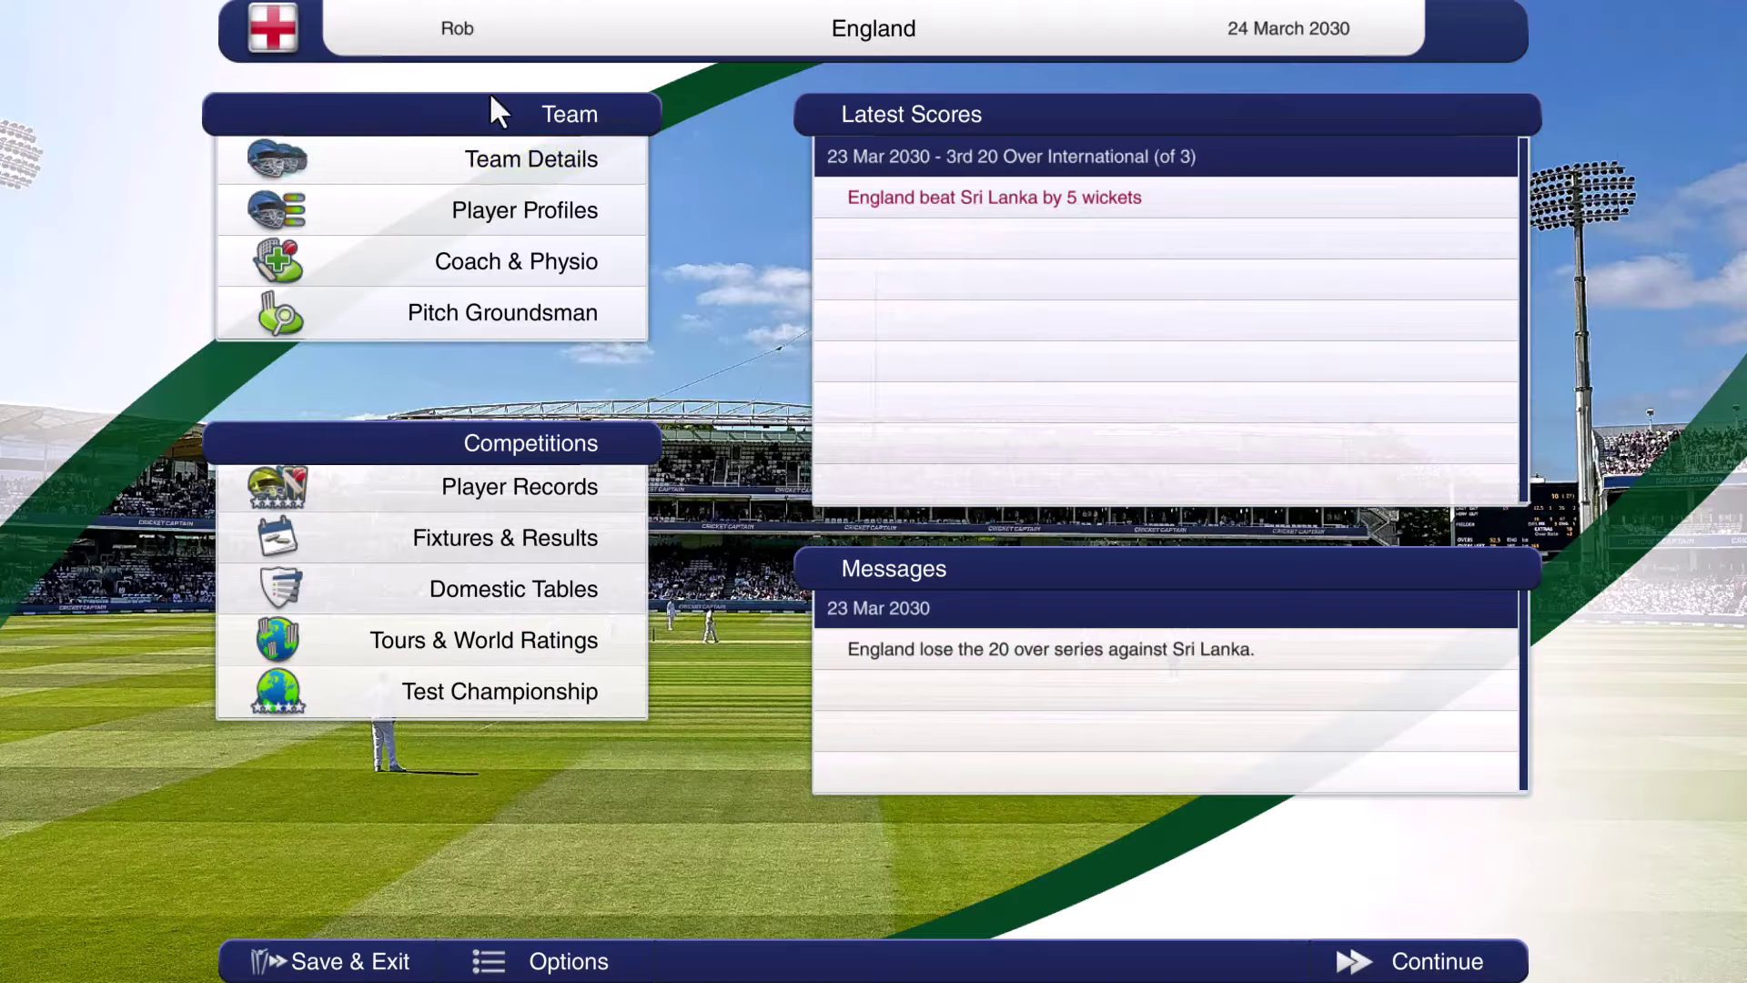
Step: Switch to the Cricket Captain game and try to append a suffix to the surname of a Middlesex & England player
{"action": "left_click", "coordinate": [508, 161]}
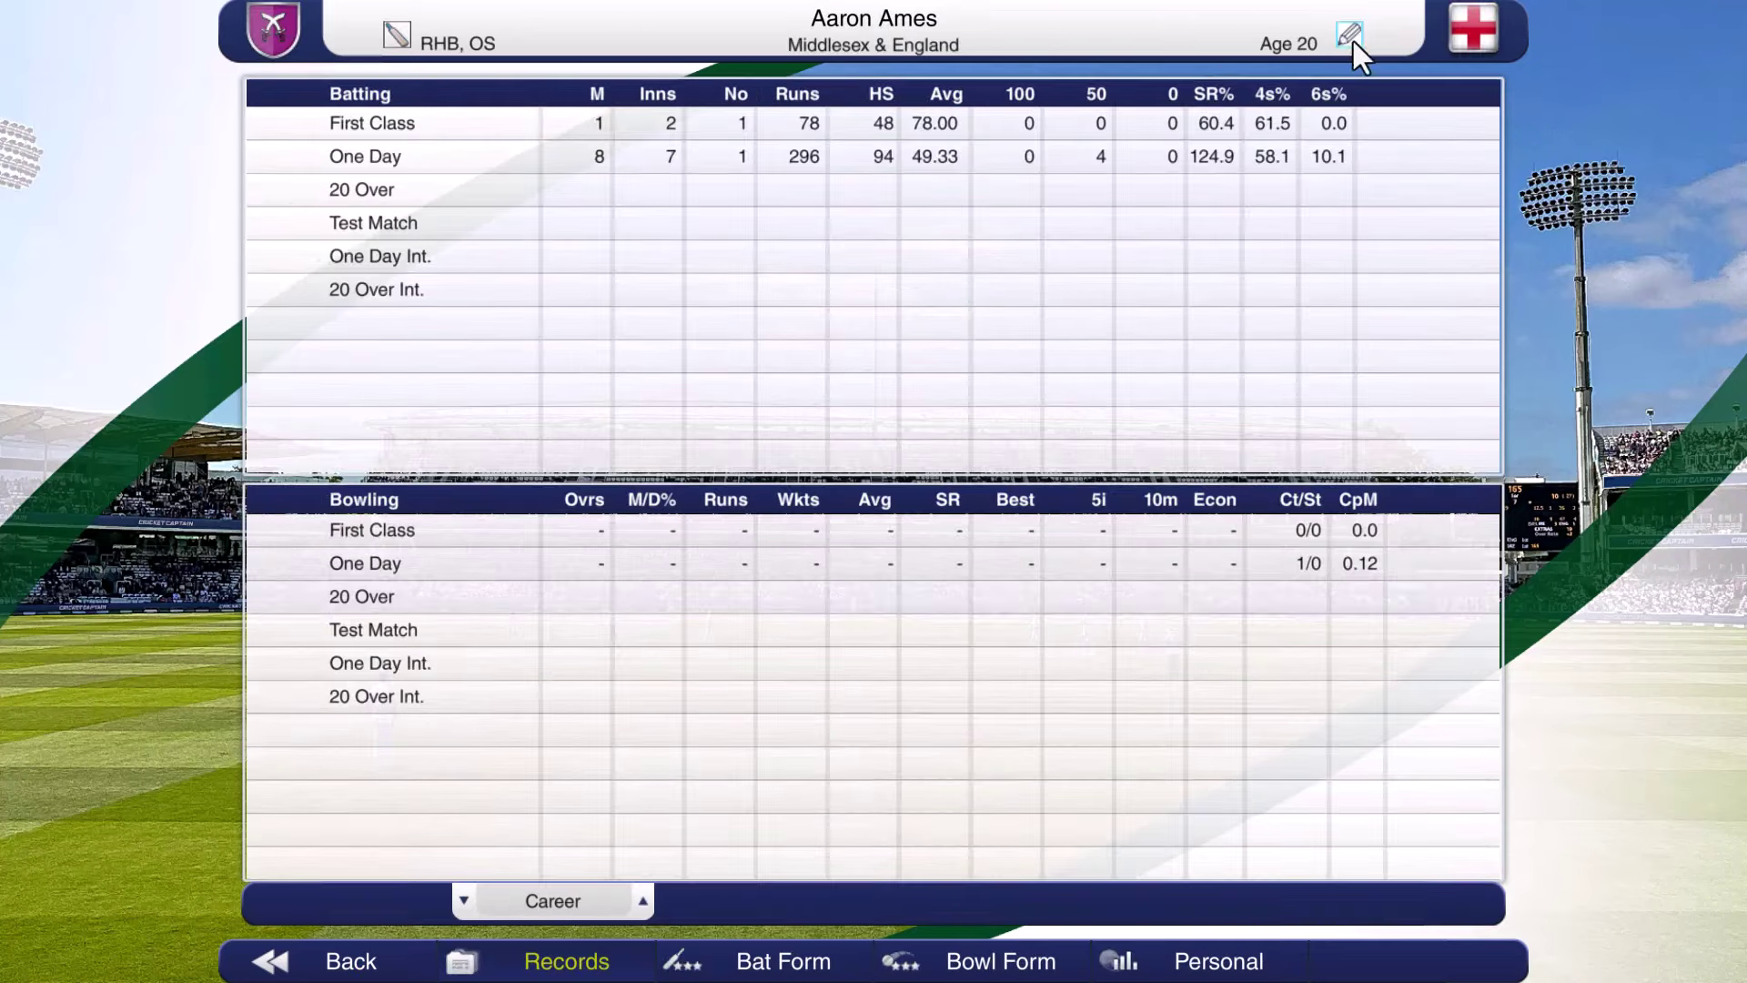
{"action": "left_click", "coordinate": [1349, 35]}
{"action": "left_click", "coordinate": [912, 492]}
{"action": "type", "text": "Nogood"}
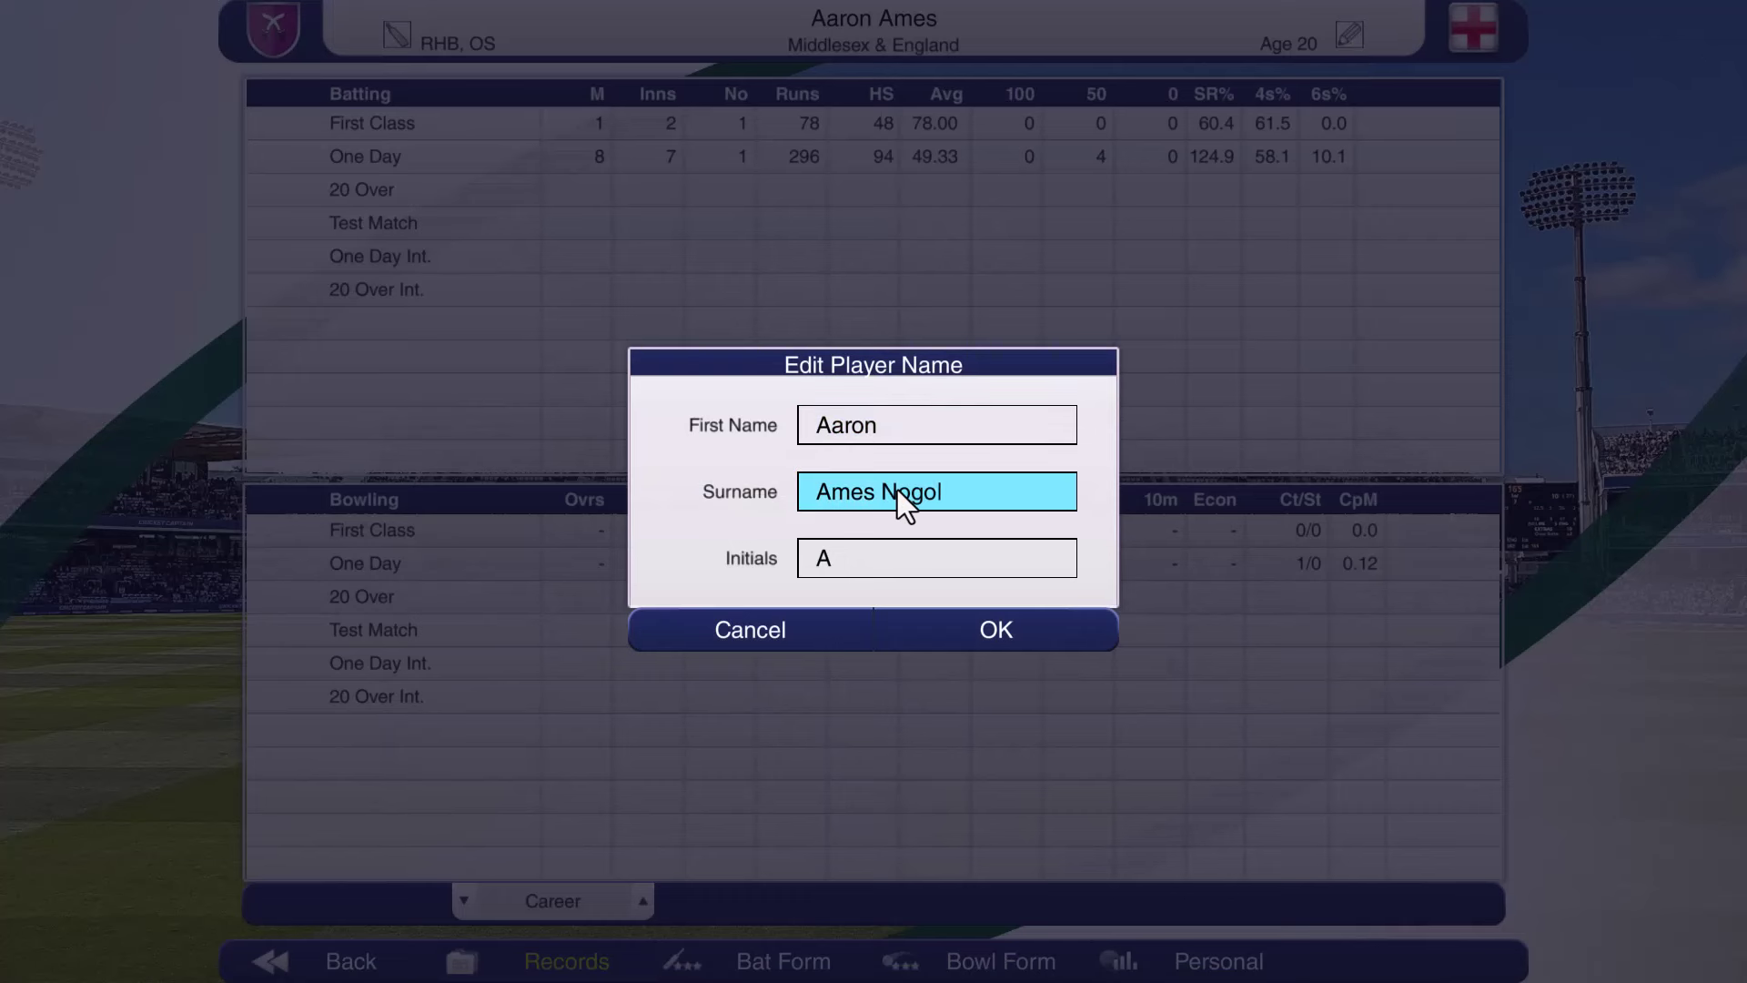
{"action": "left_click", "coordinate": [1006, 623]}
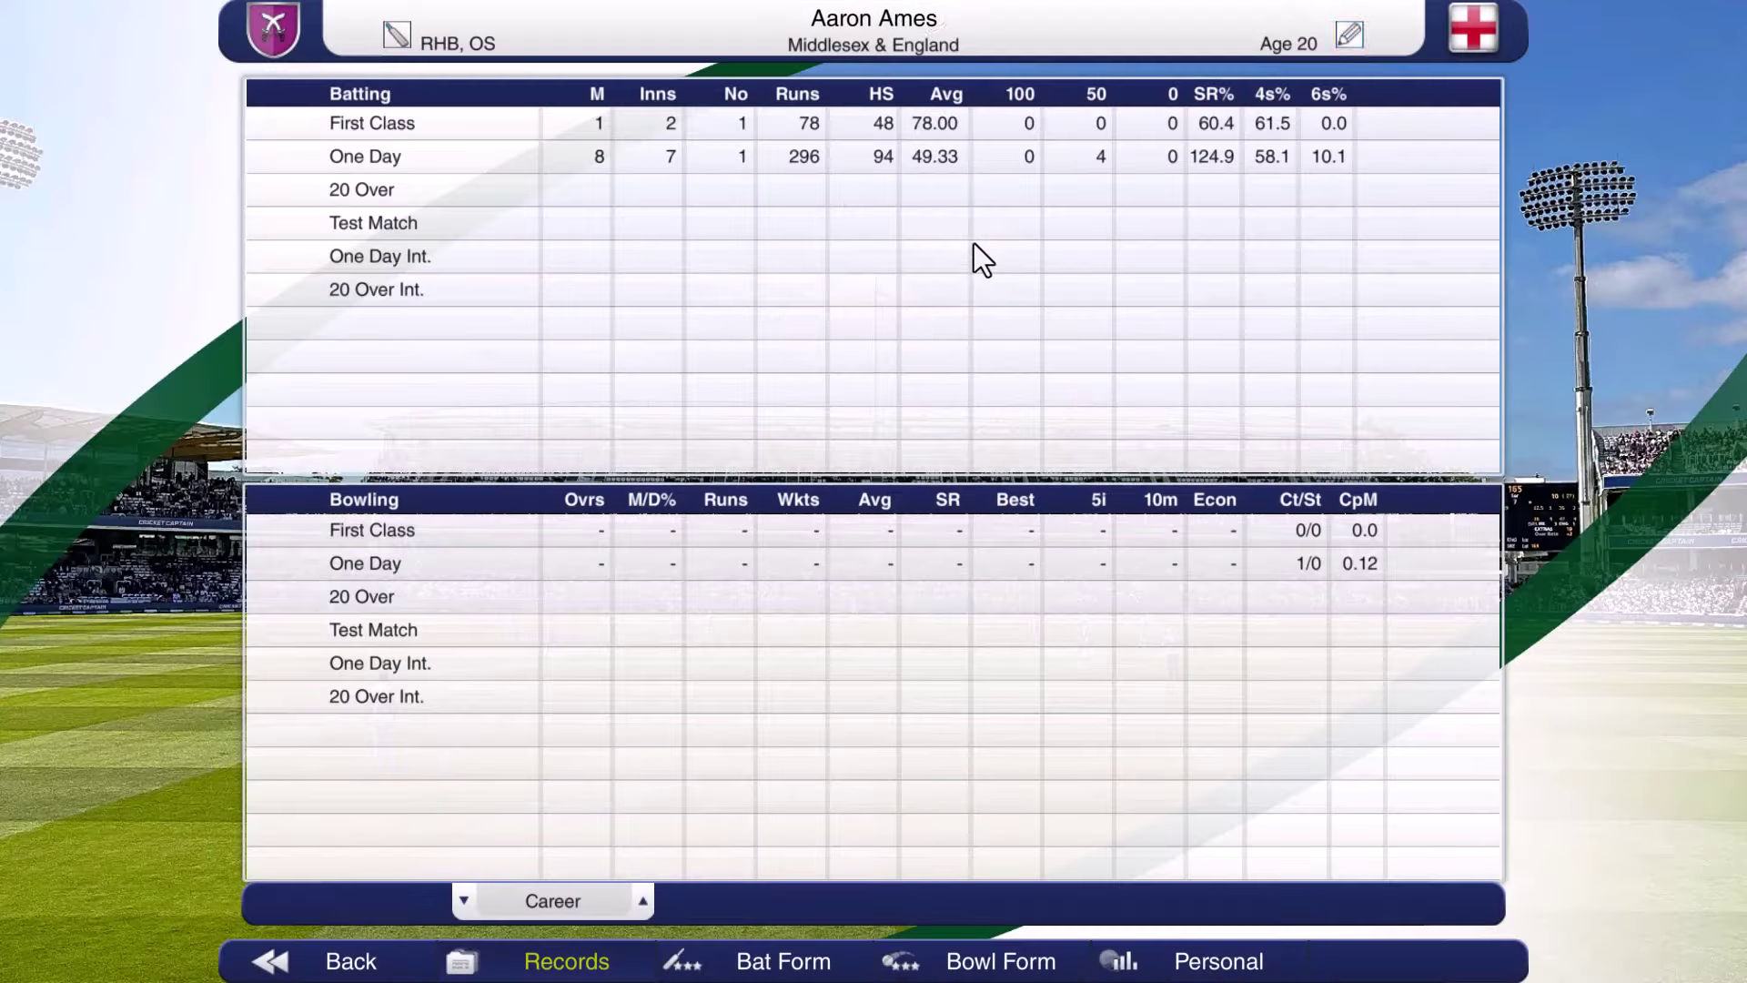
{"action": "left_click", "coordinate": [427, 962]}
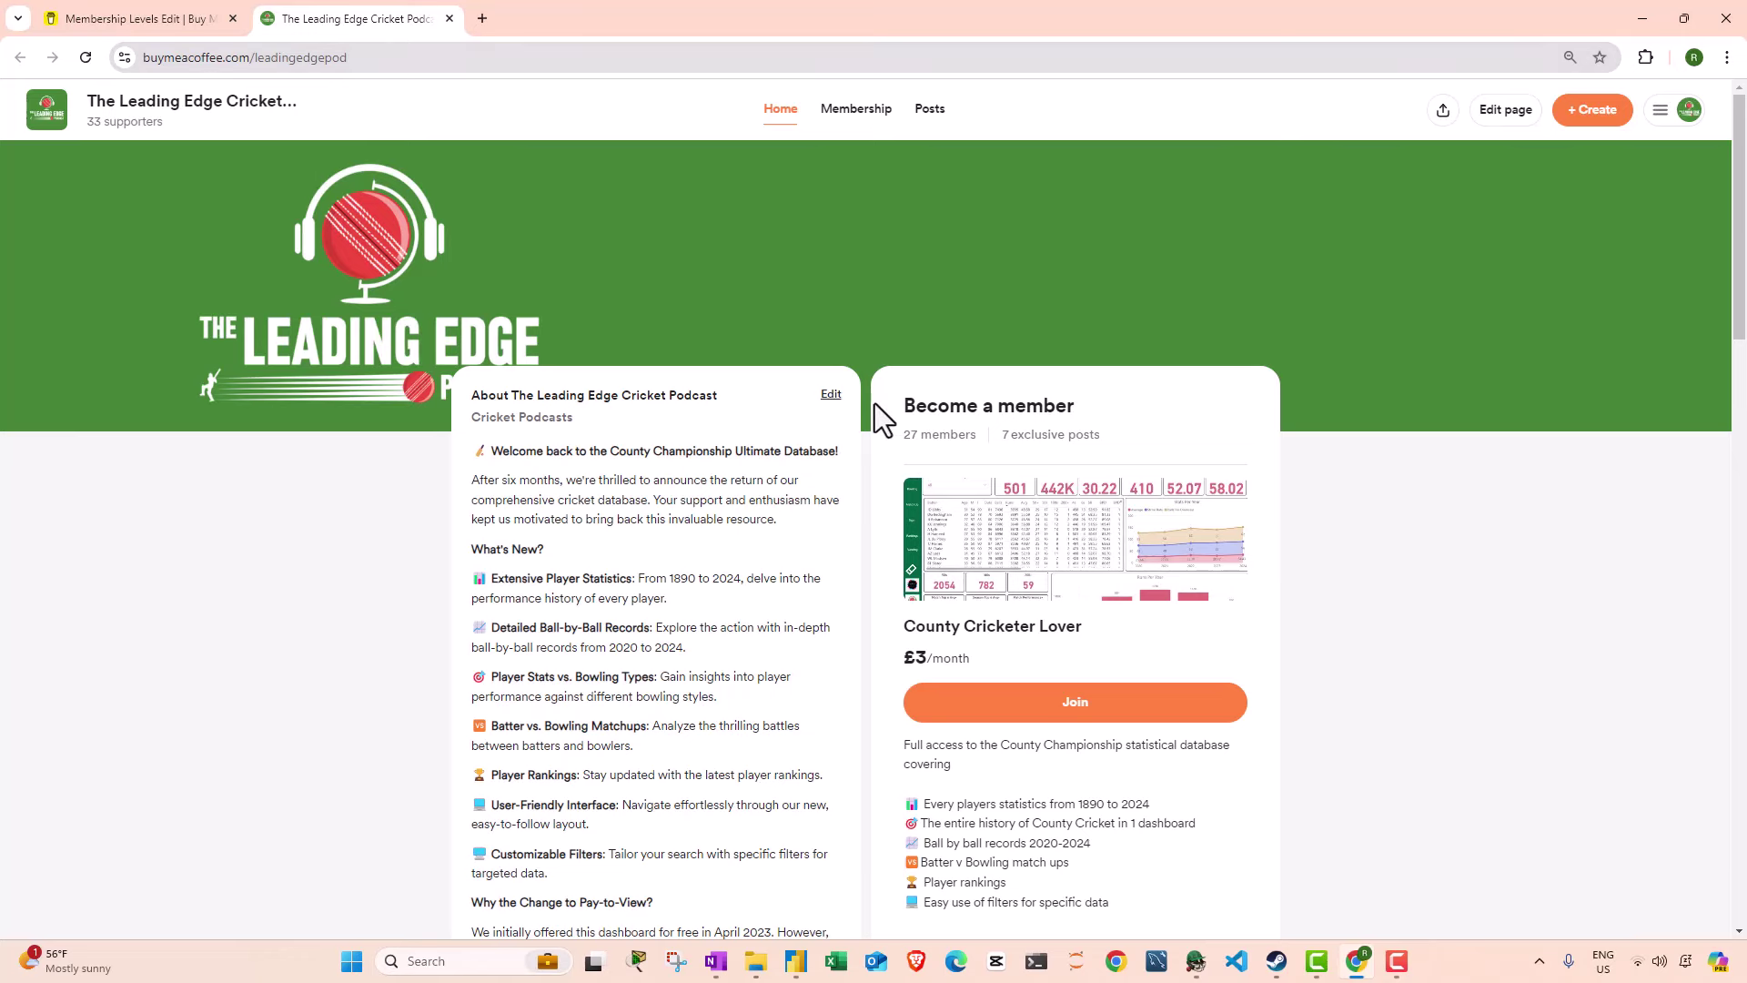
Step: On the podcast's Buy Me a Coffee page, find the £5 per month Cricket Captain 2024 Stats Pack and bring up its join form
{"action": "scroll", "coordinate": [876, 402], "scroll_direction": "down", "scroll_amount": 2}
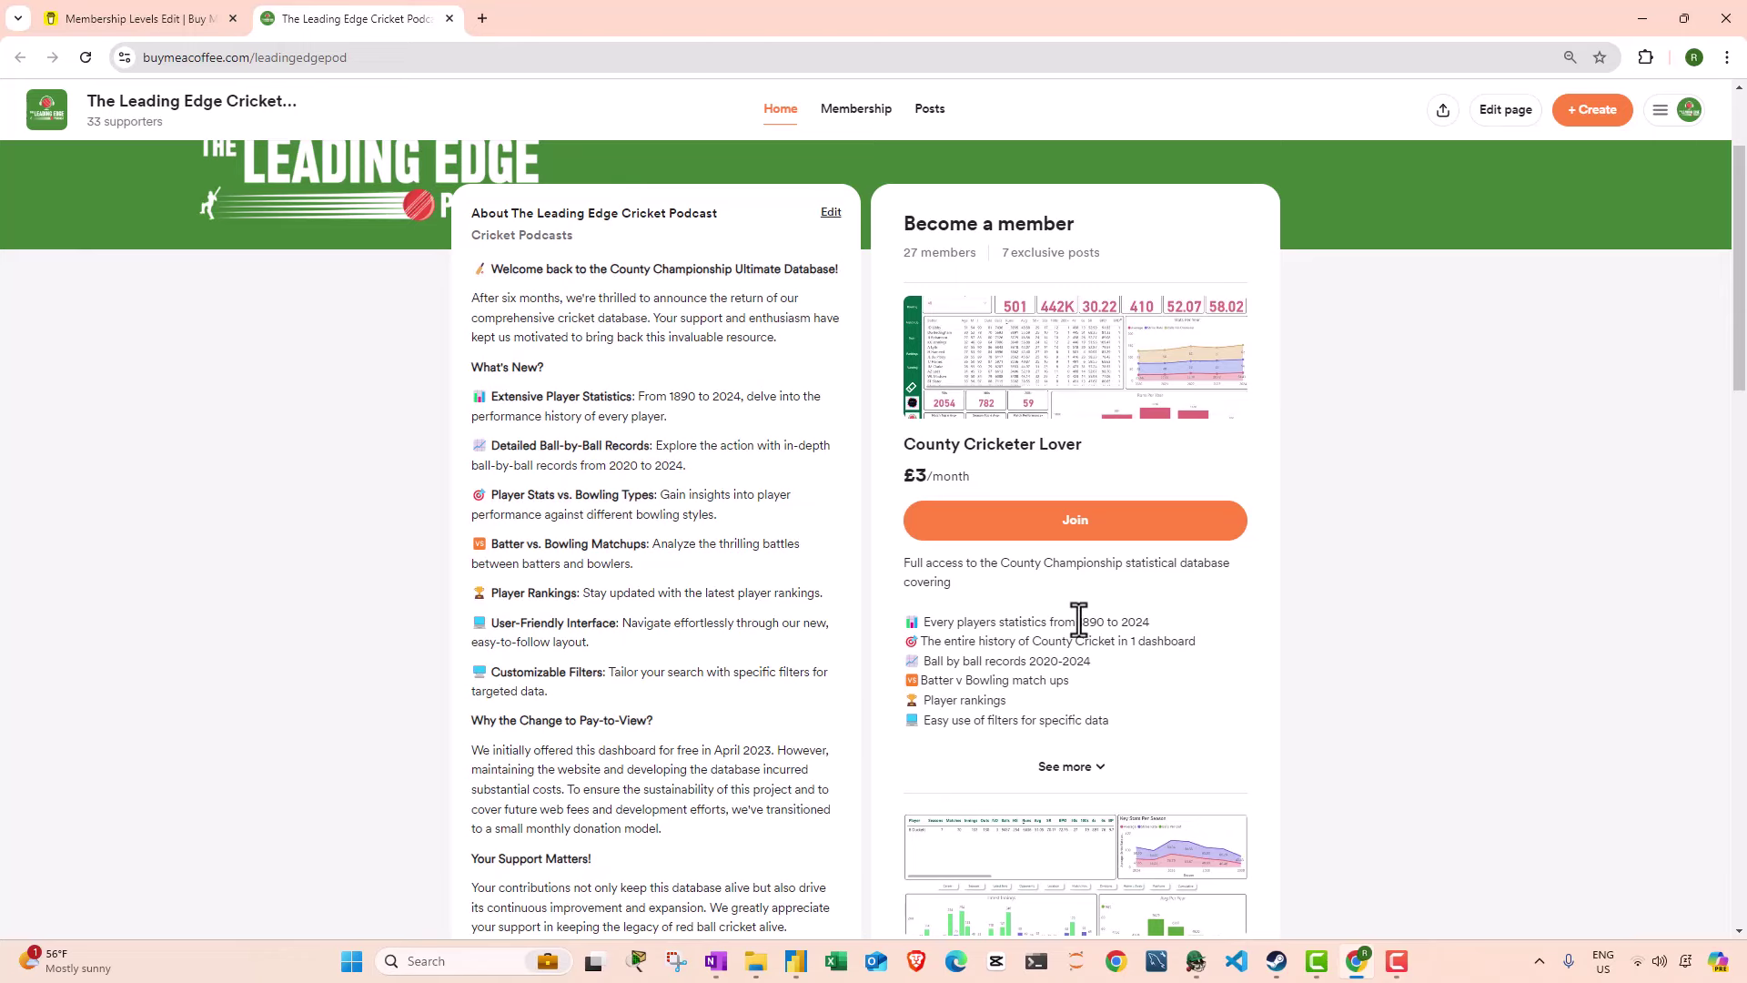
{"action": "scroll", "coordinate": [1017, 604], "scroll_direction": "down", "scroll_amount": 2}
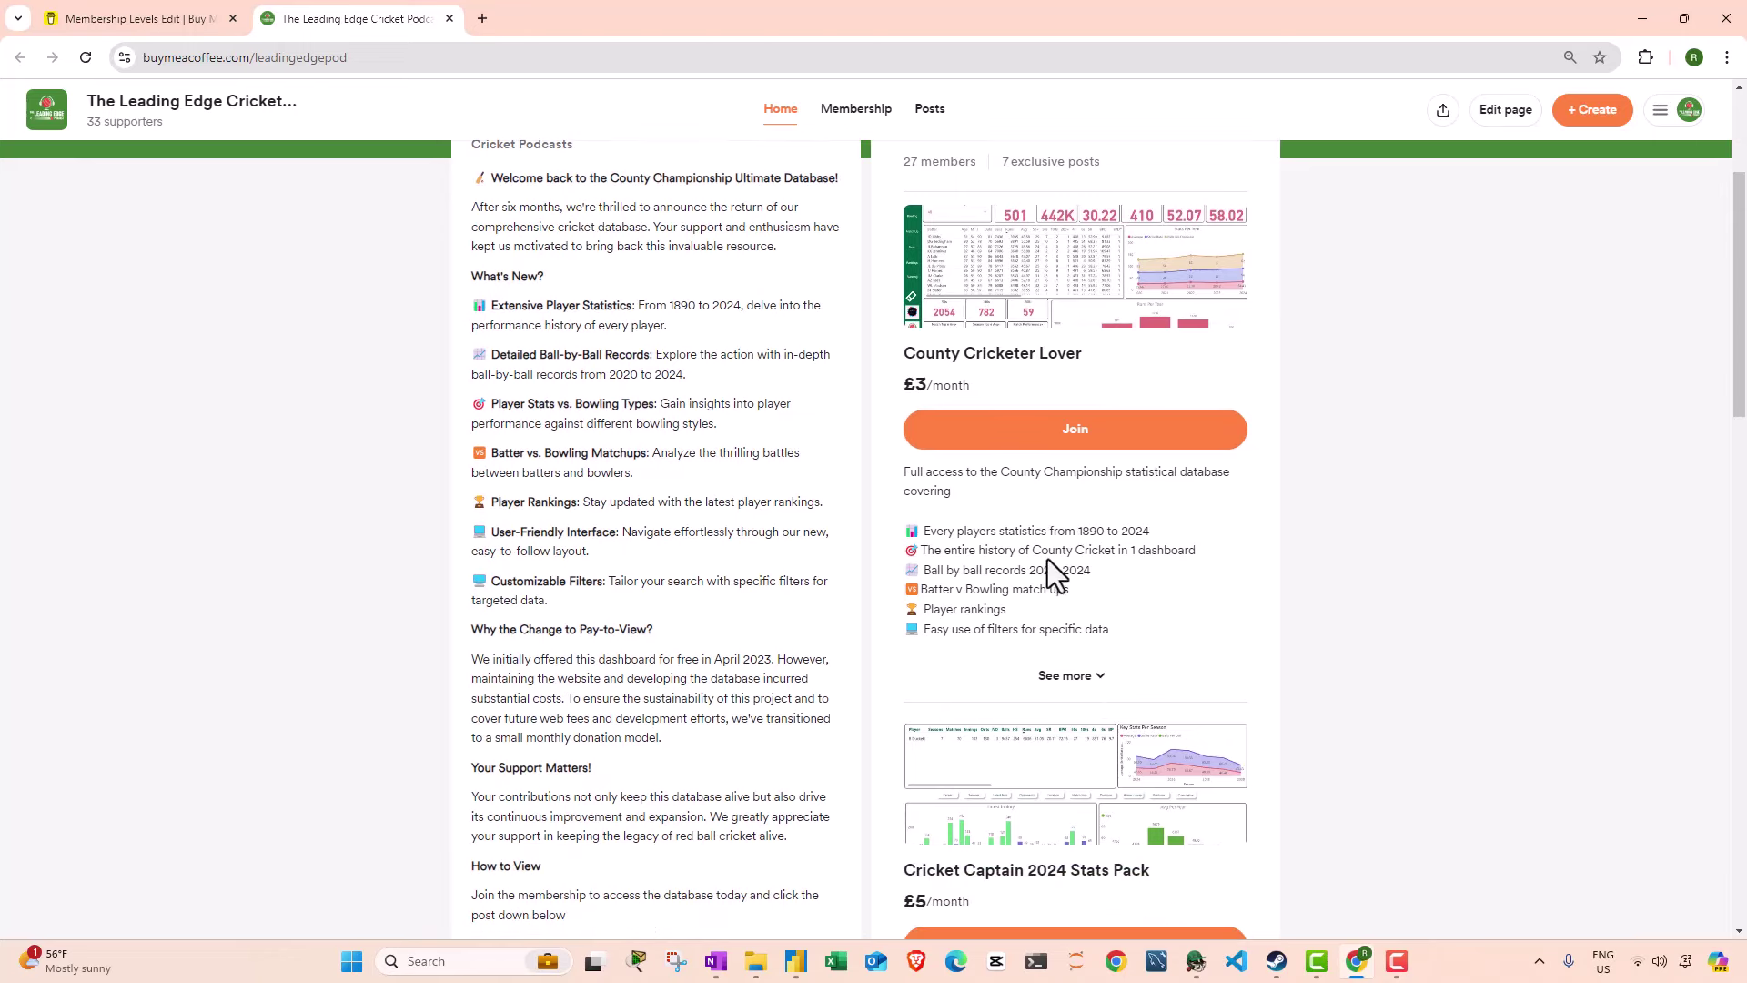
{"action": "scroll", "coordinate": [1047, 560], "scroll_direction": "down", "scroll_amount": 3}
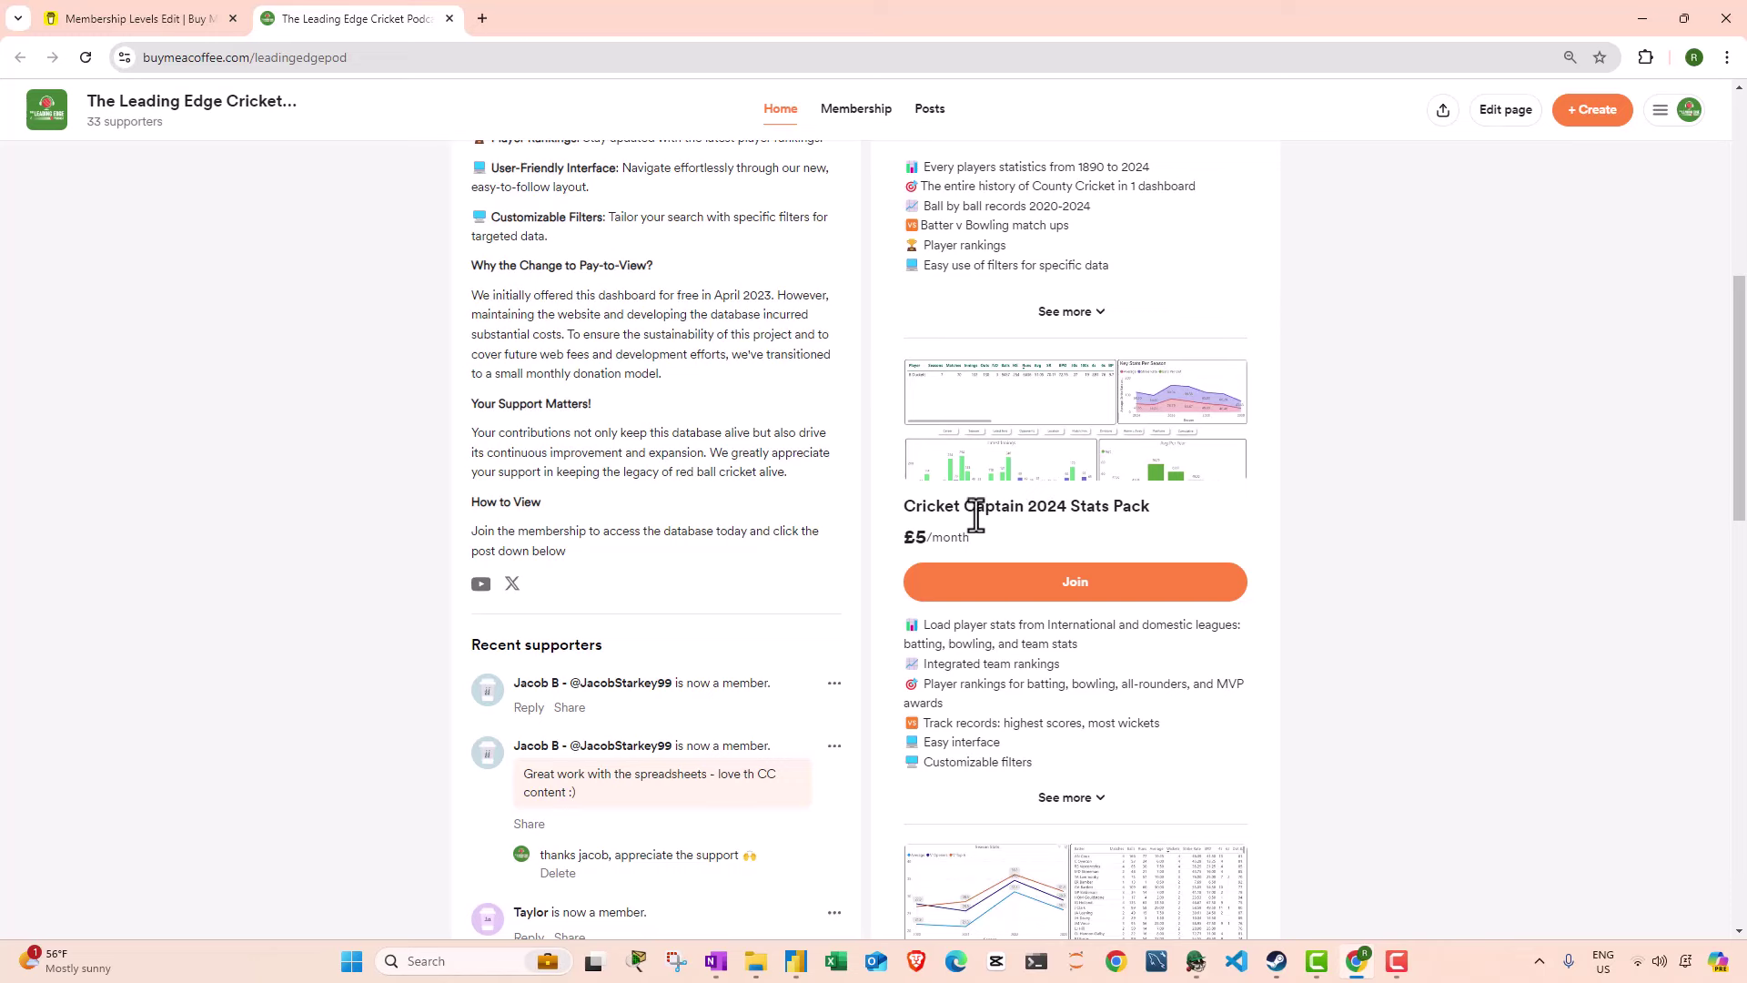
{"action": "left_click_drag", "start_coordinate": [907, 507], "coordinate": [1196, 515]}
{"action": "left_click", "coordinate": [1196, 515]}
{"action": "left_click", "coordinate": [1108, 594]}
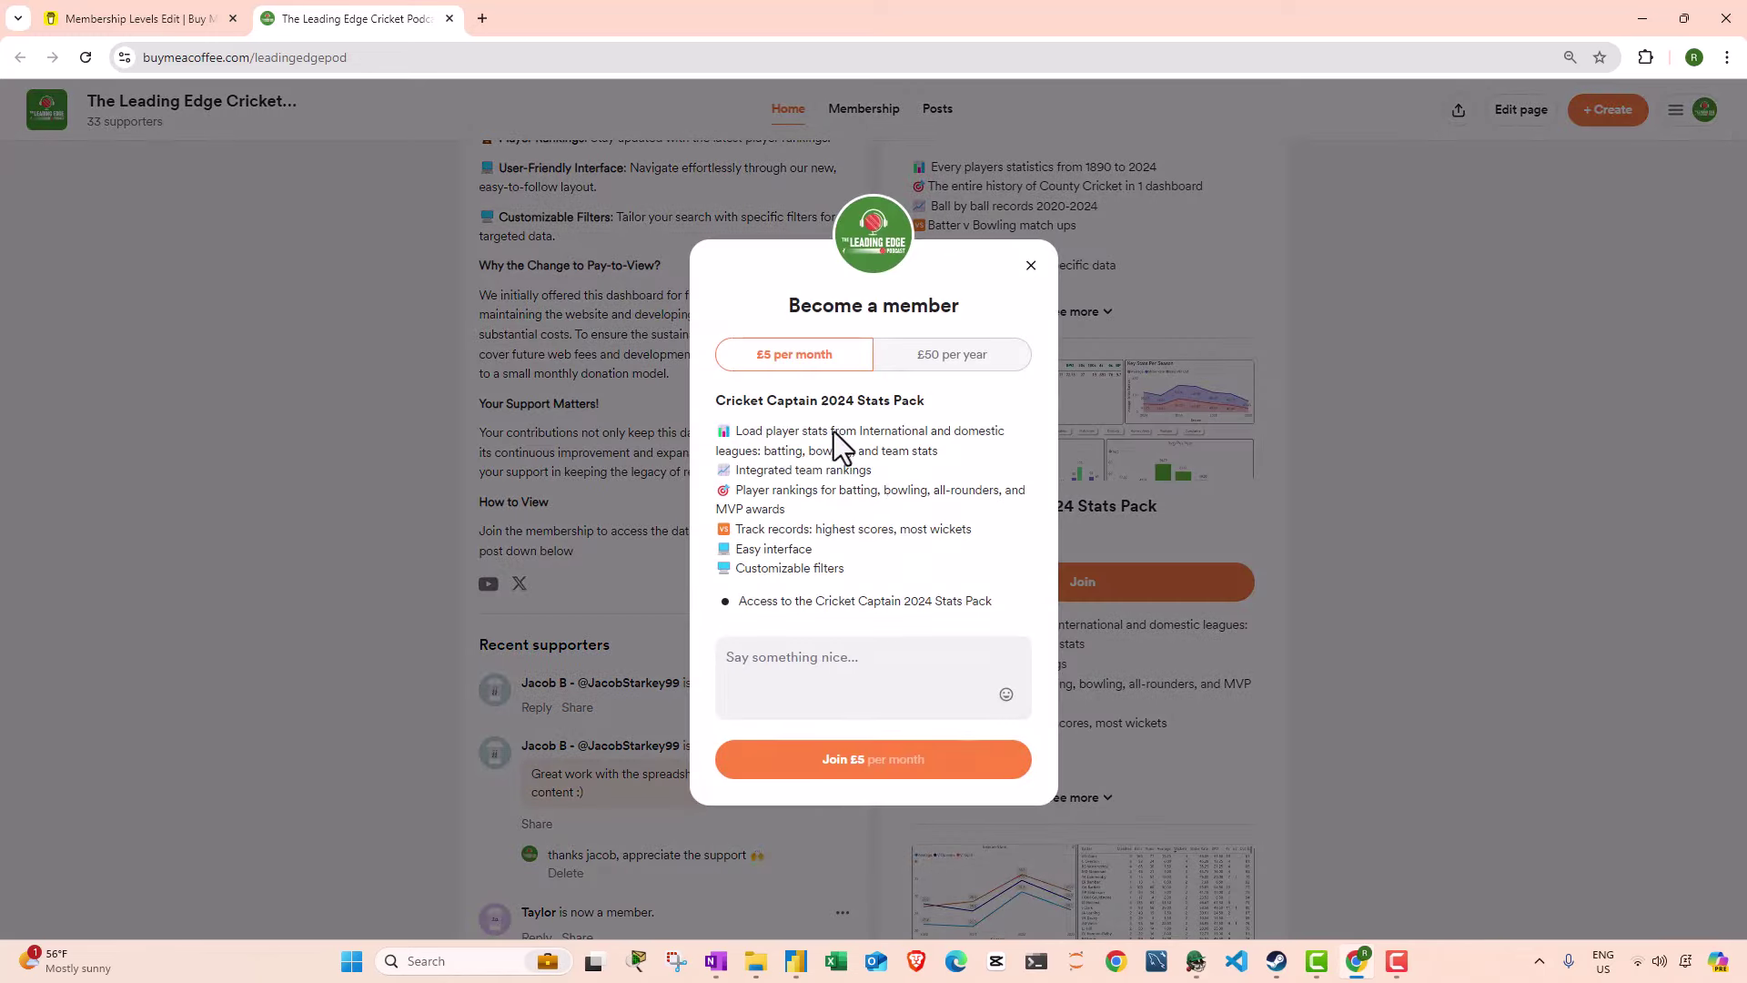
Step: Review the Stats Pack welcome message in the membership level editor and highlight its file download links
{"action": "key", "text": "ctrl+shift+Tab"}
{"action": "scroll", "coordinate": [629, 495], "scroll_direction": "up", "scroll_amount": 1}
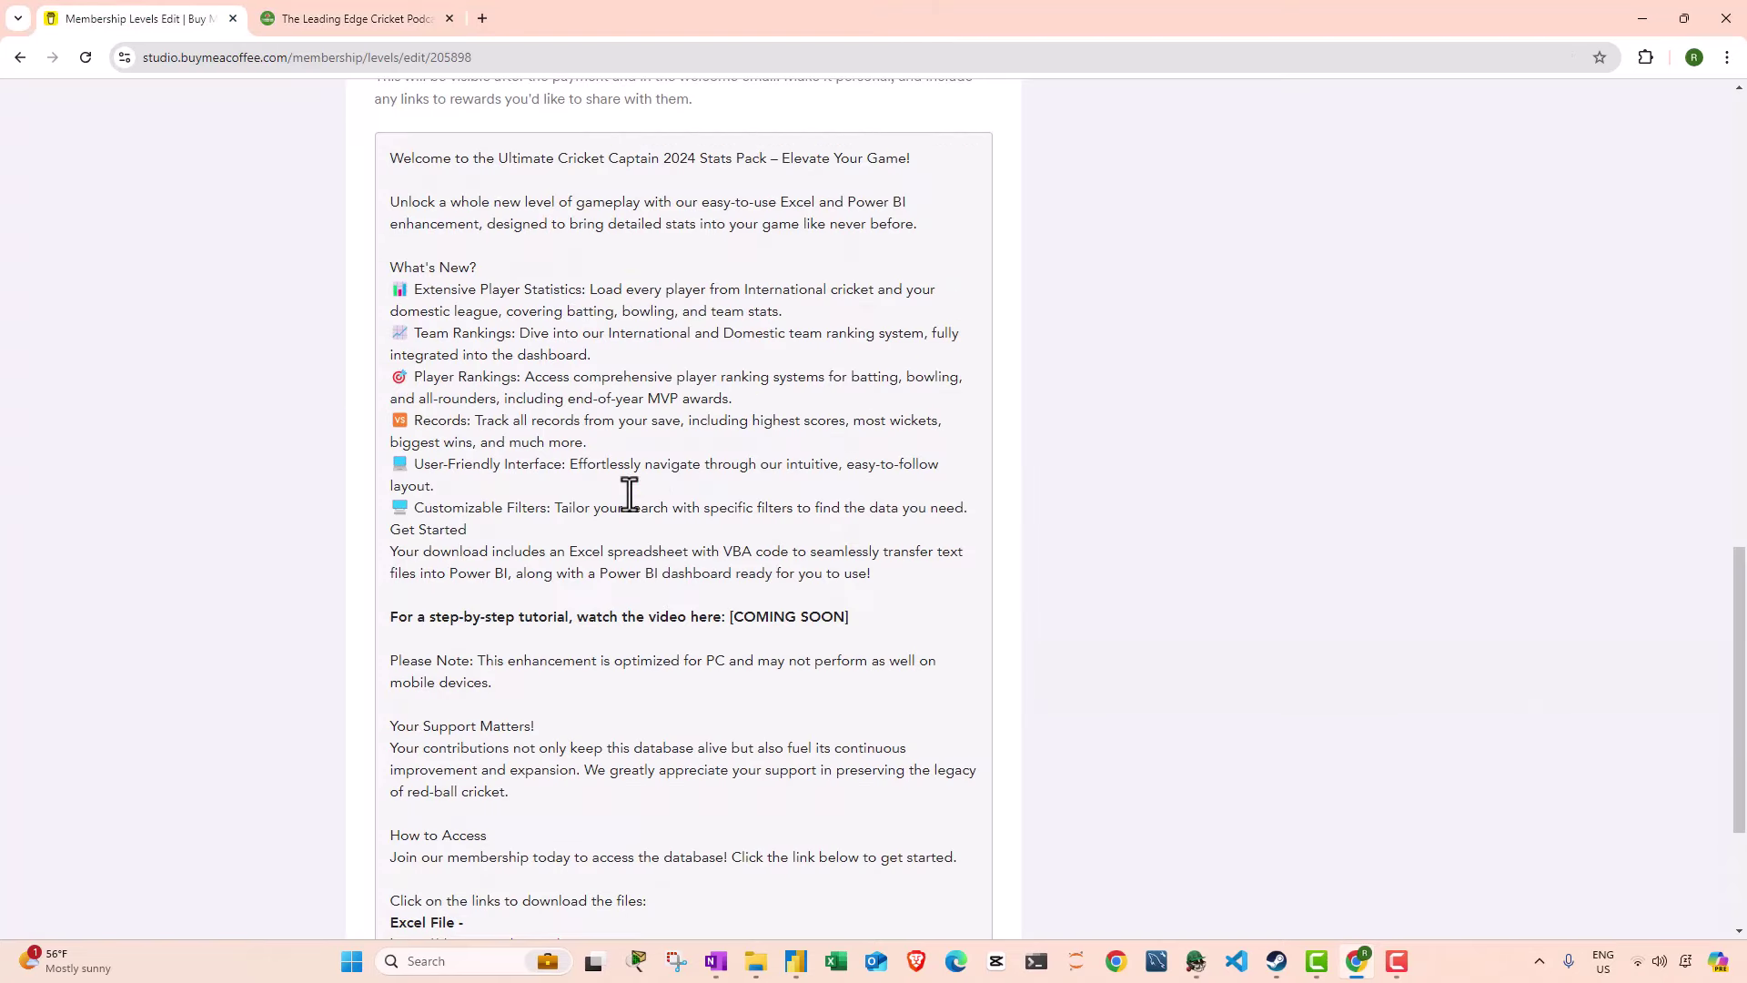
{"action": "scroll", "coordinate": [596, 460], "scroll_direction": "down", "scroll_amount": 2}
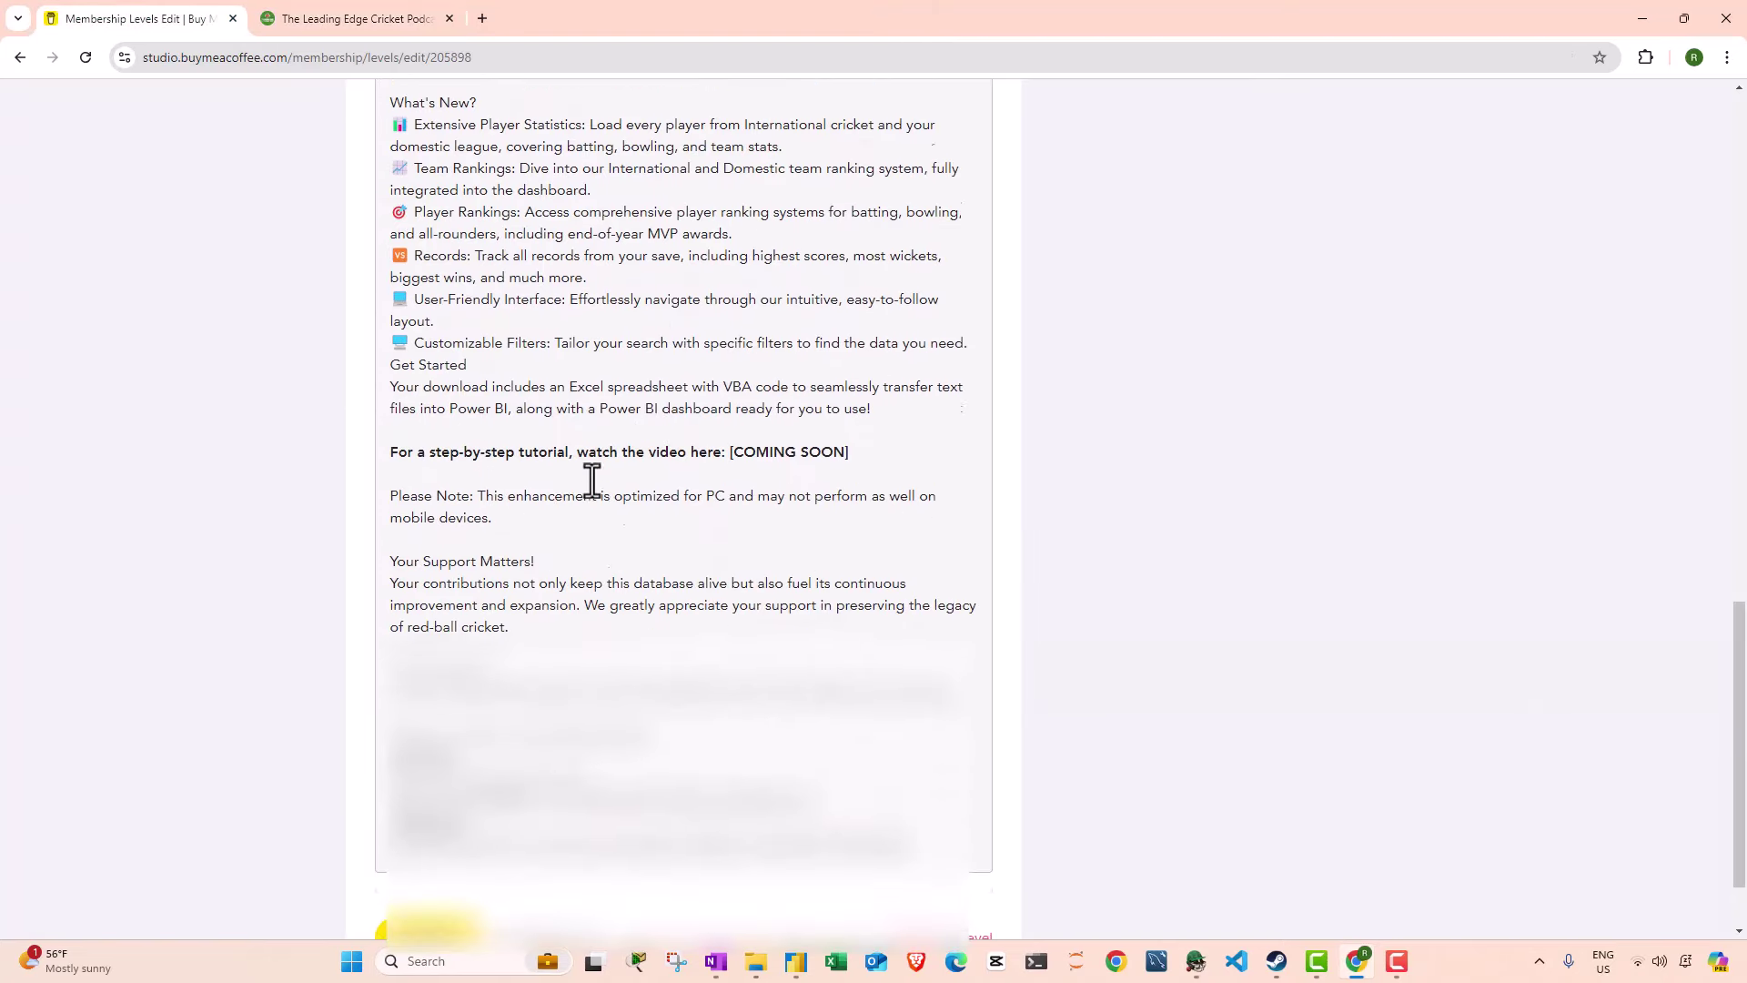
{"action": "scroll", "coordinate": [546, 441], "scroll_direction": "up", "scroll_amount": 1}
{"action": "scroll", "coordinate": [542, 445], "scroll_direction": "down", "scroll_amount": 1}
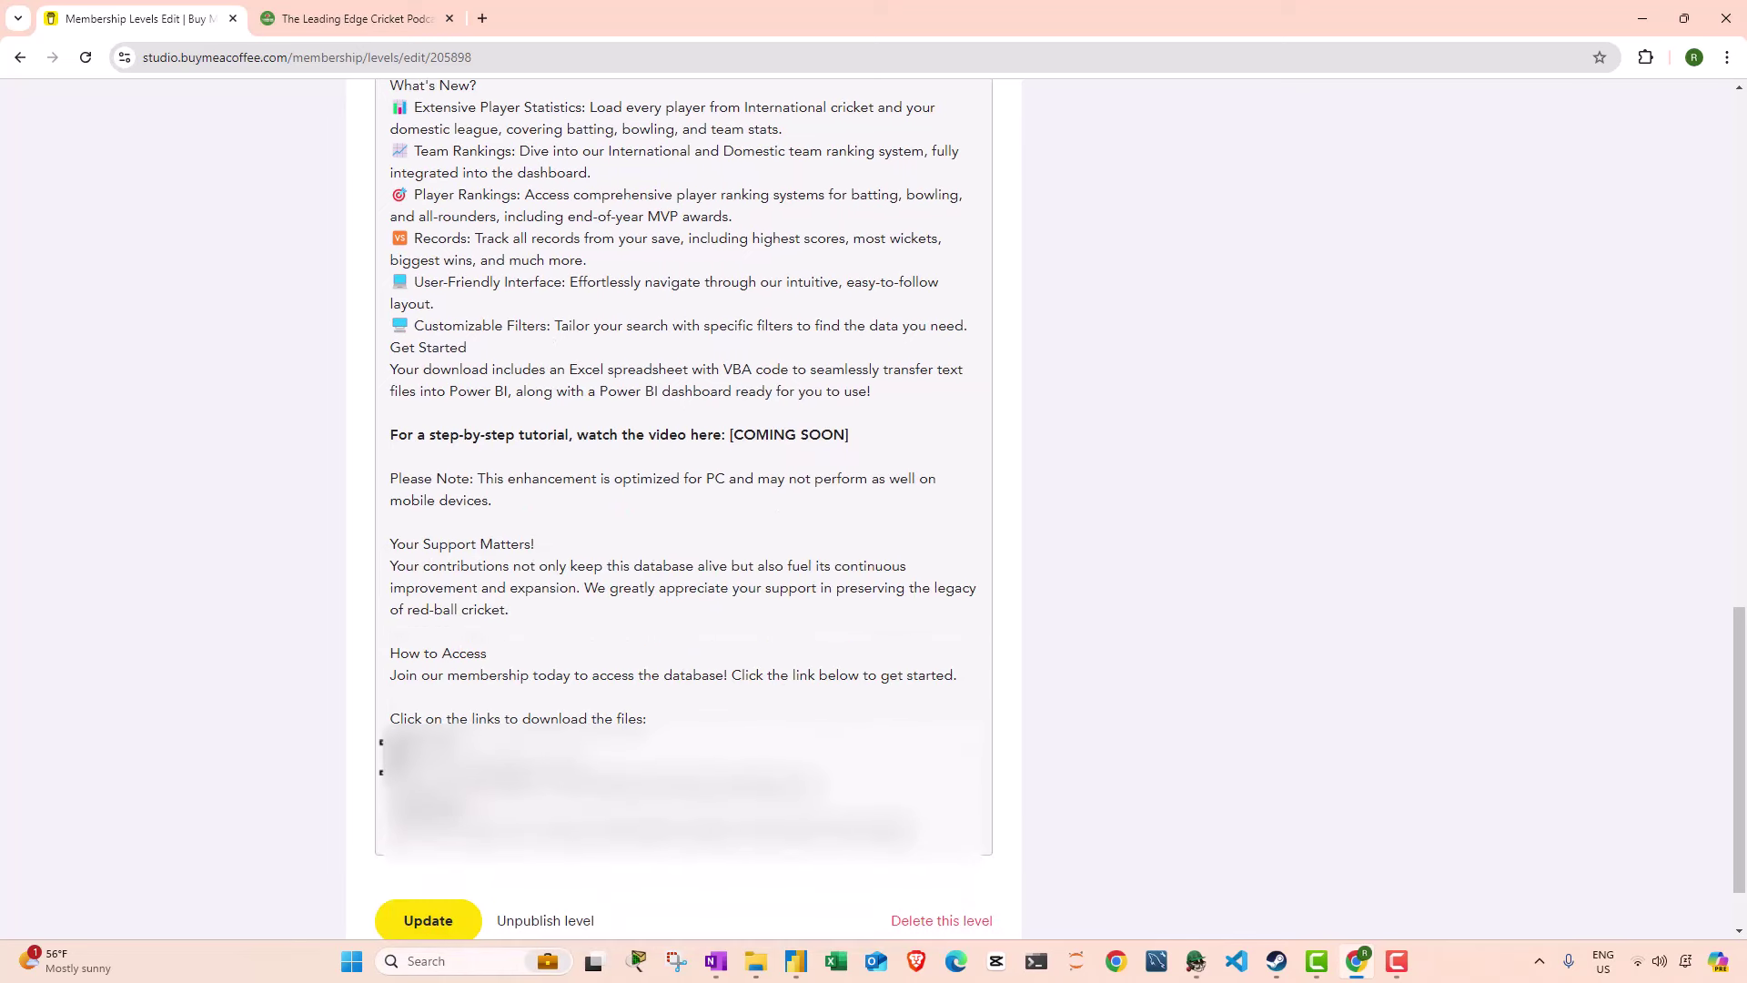
{"action": "left_click_drag", "start_coordinate": [390, 741], "coordinate": [341, 832]}
{"action": "left_click", "coordinate": [887, 823]}
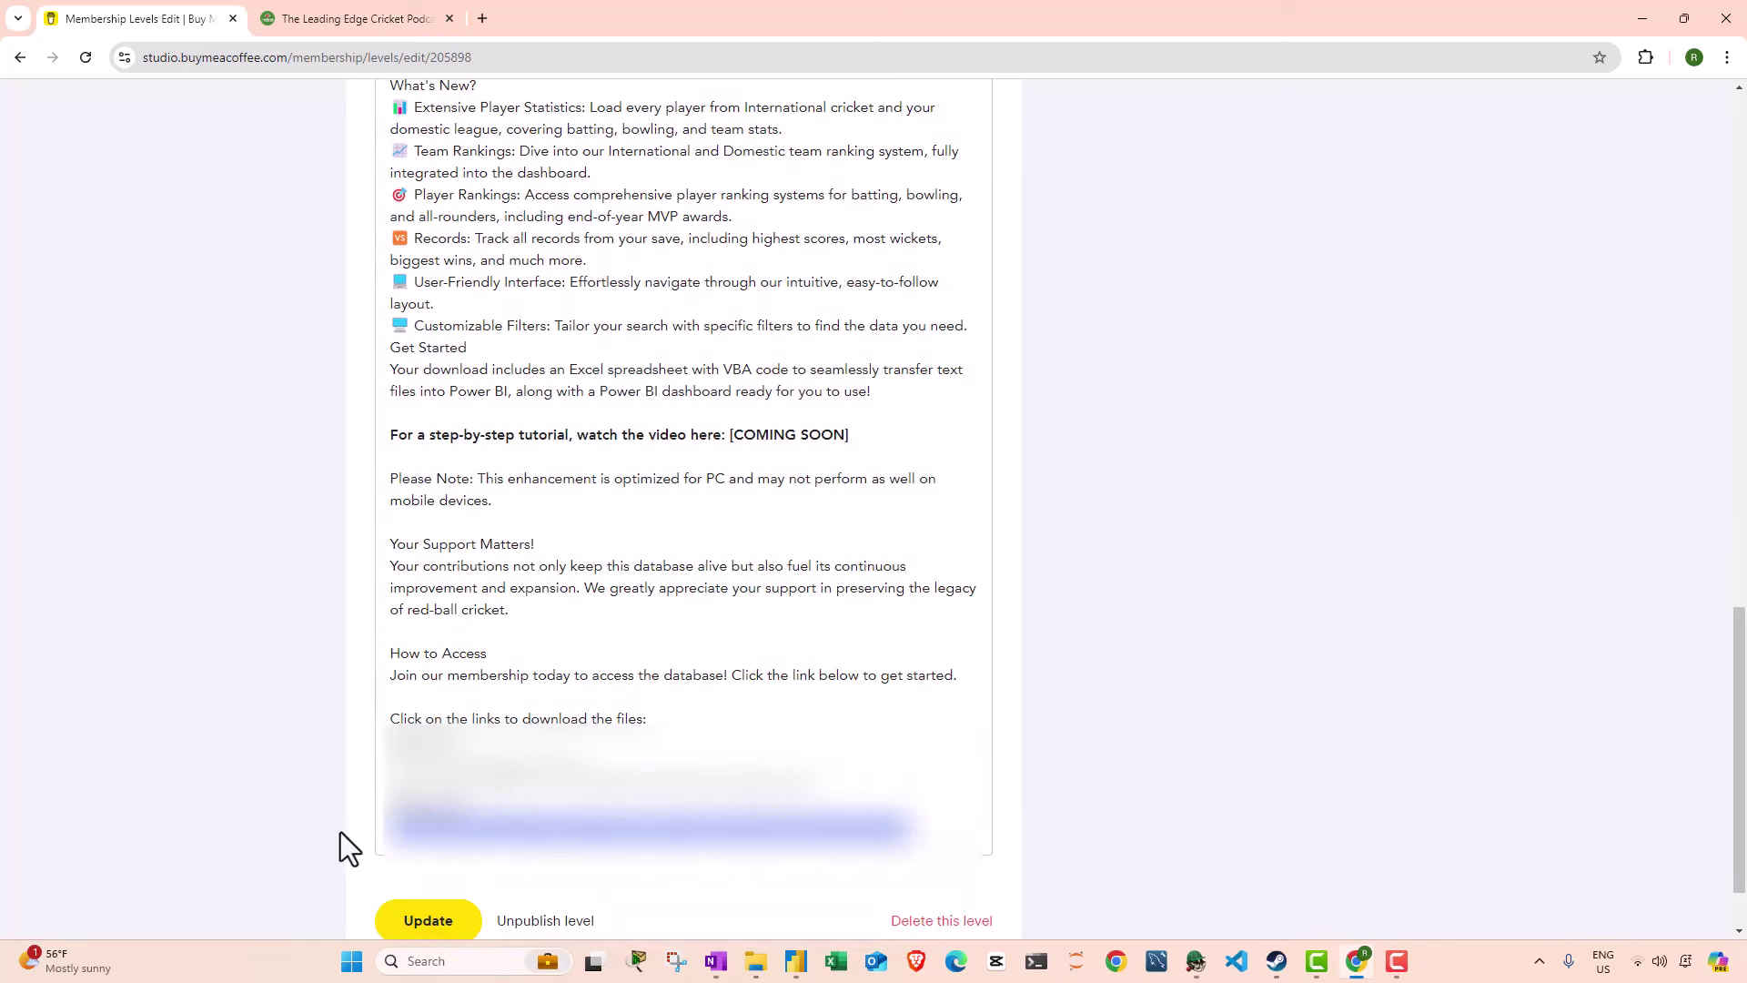
{"action": "left_click", "coordinate": [462, 516]}
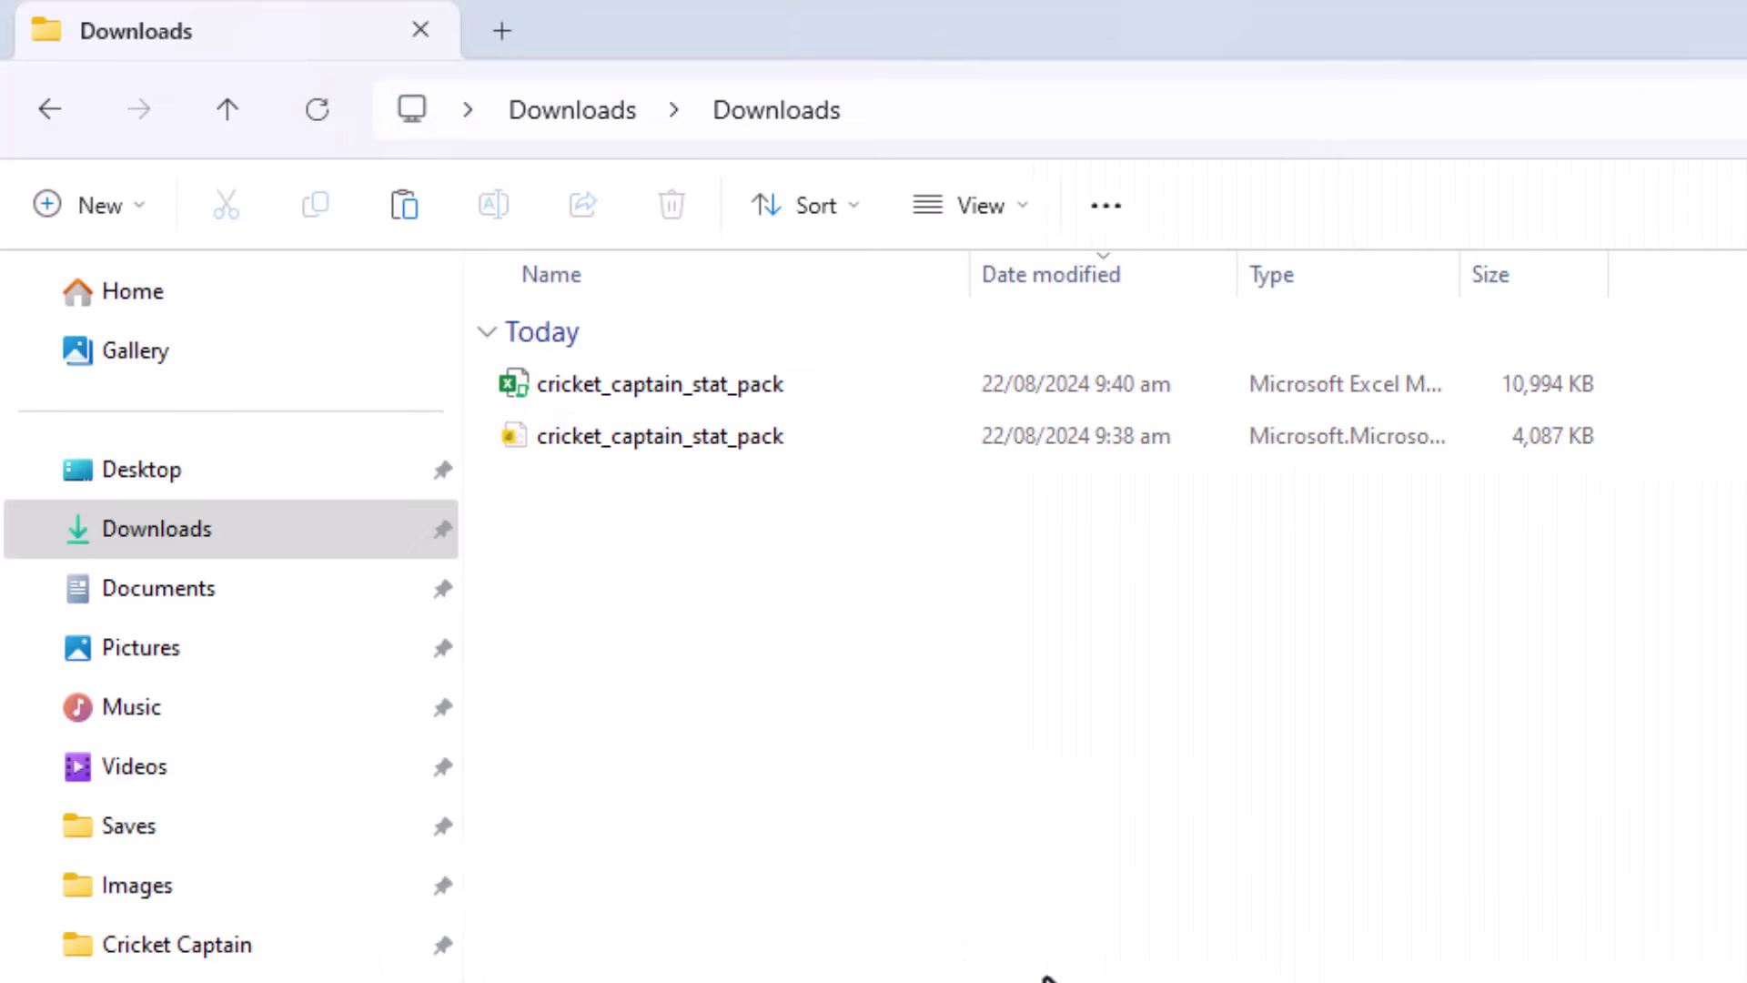
Step: Unblock the downloaded macro-enabled cricket_captain_stat_pack Excel file in File Explorer and apply the change
{"action": "left_click", "coordinate": [718, 384]}
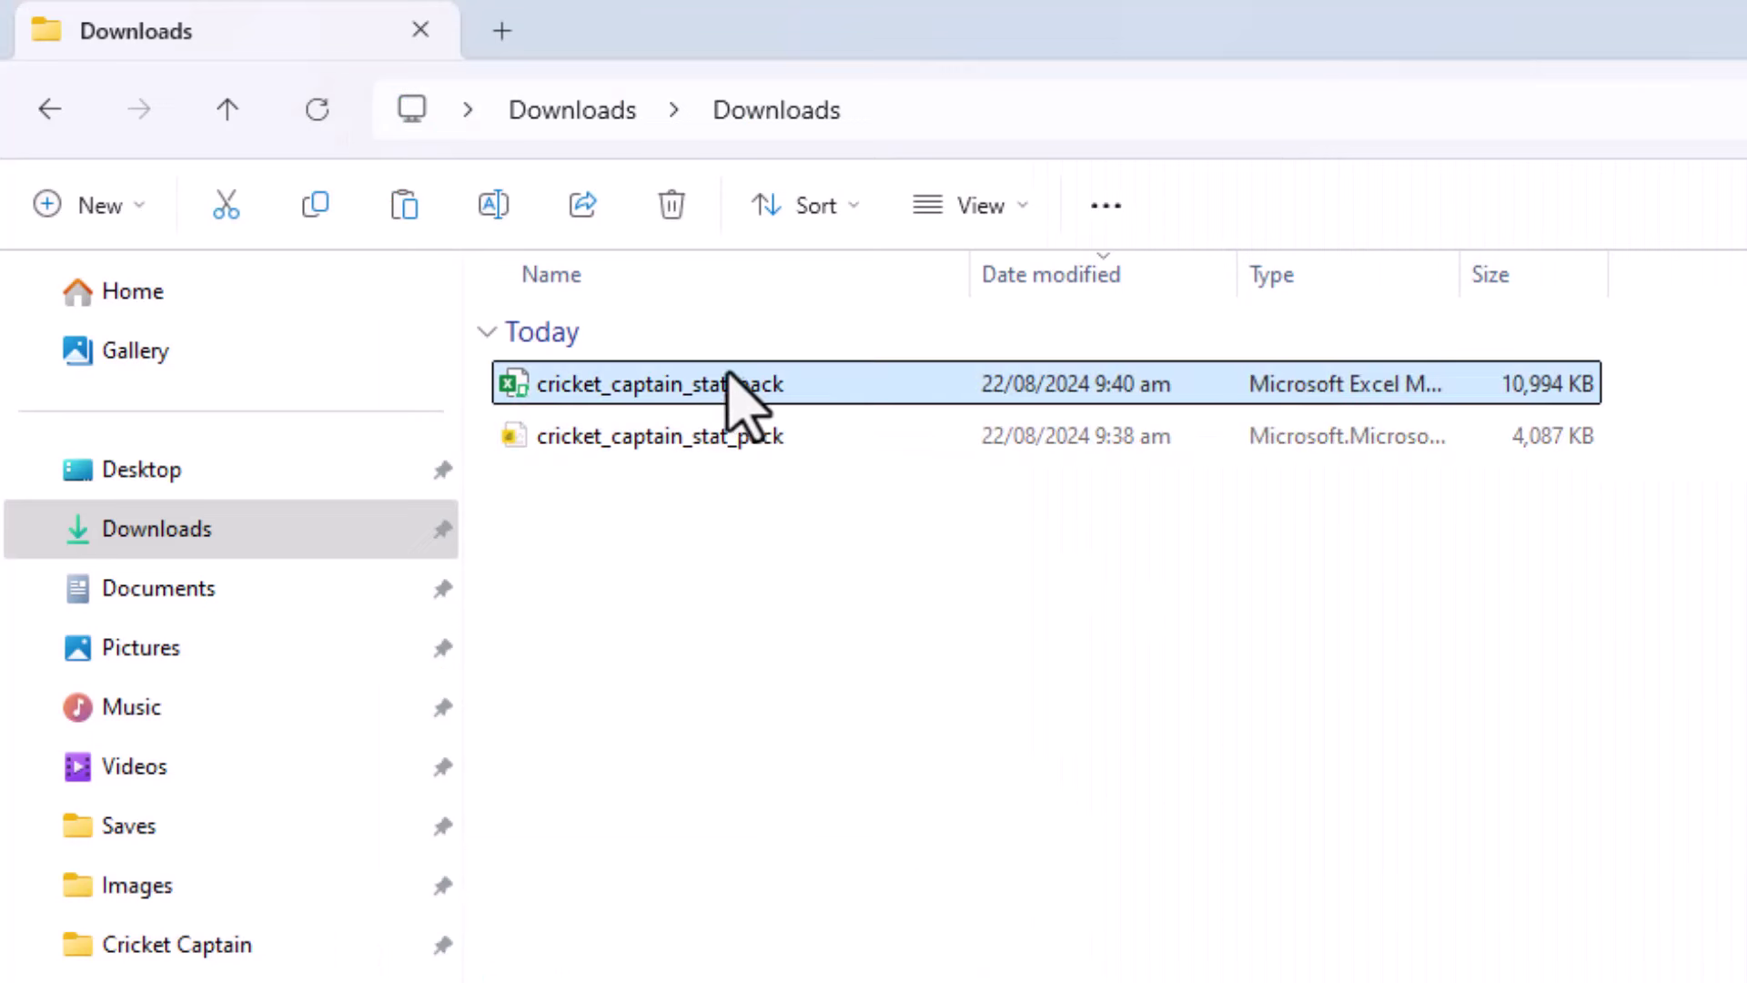
{"action": "right_click", "coordinate": [688, 387]}
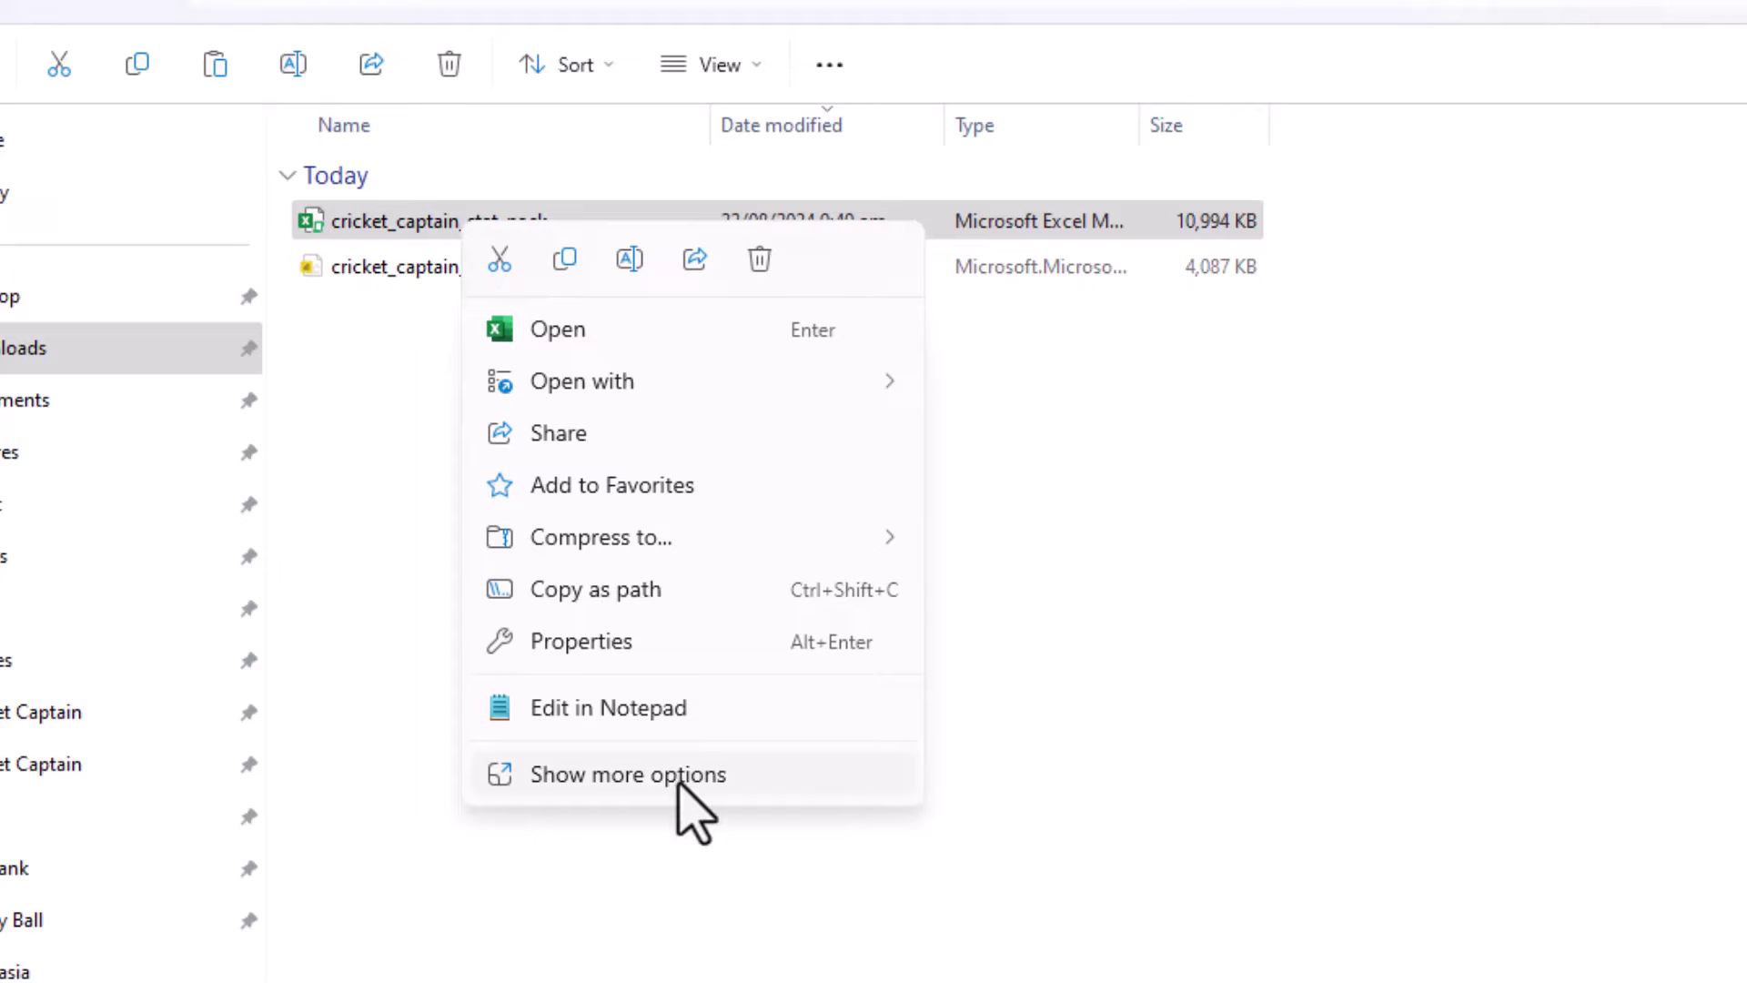
{"action": "left_click", "coordinate": [650, 666]}
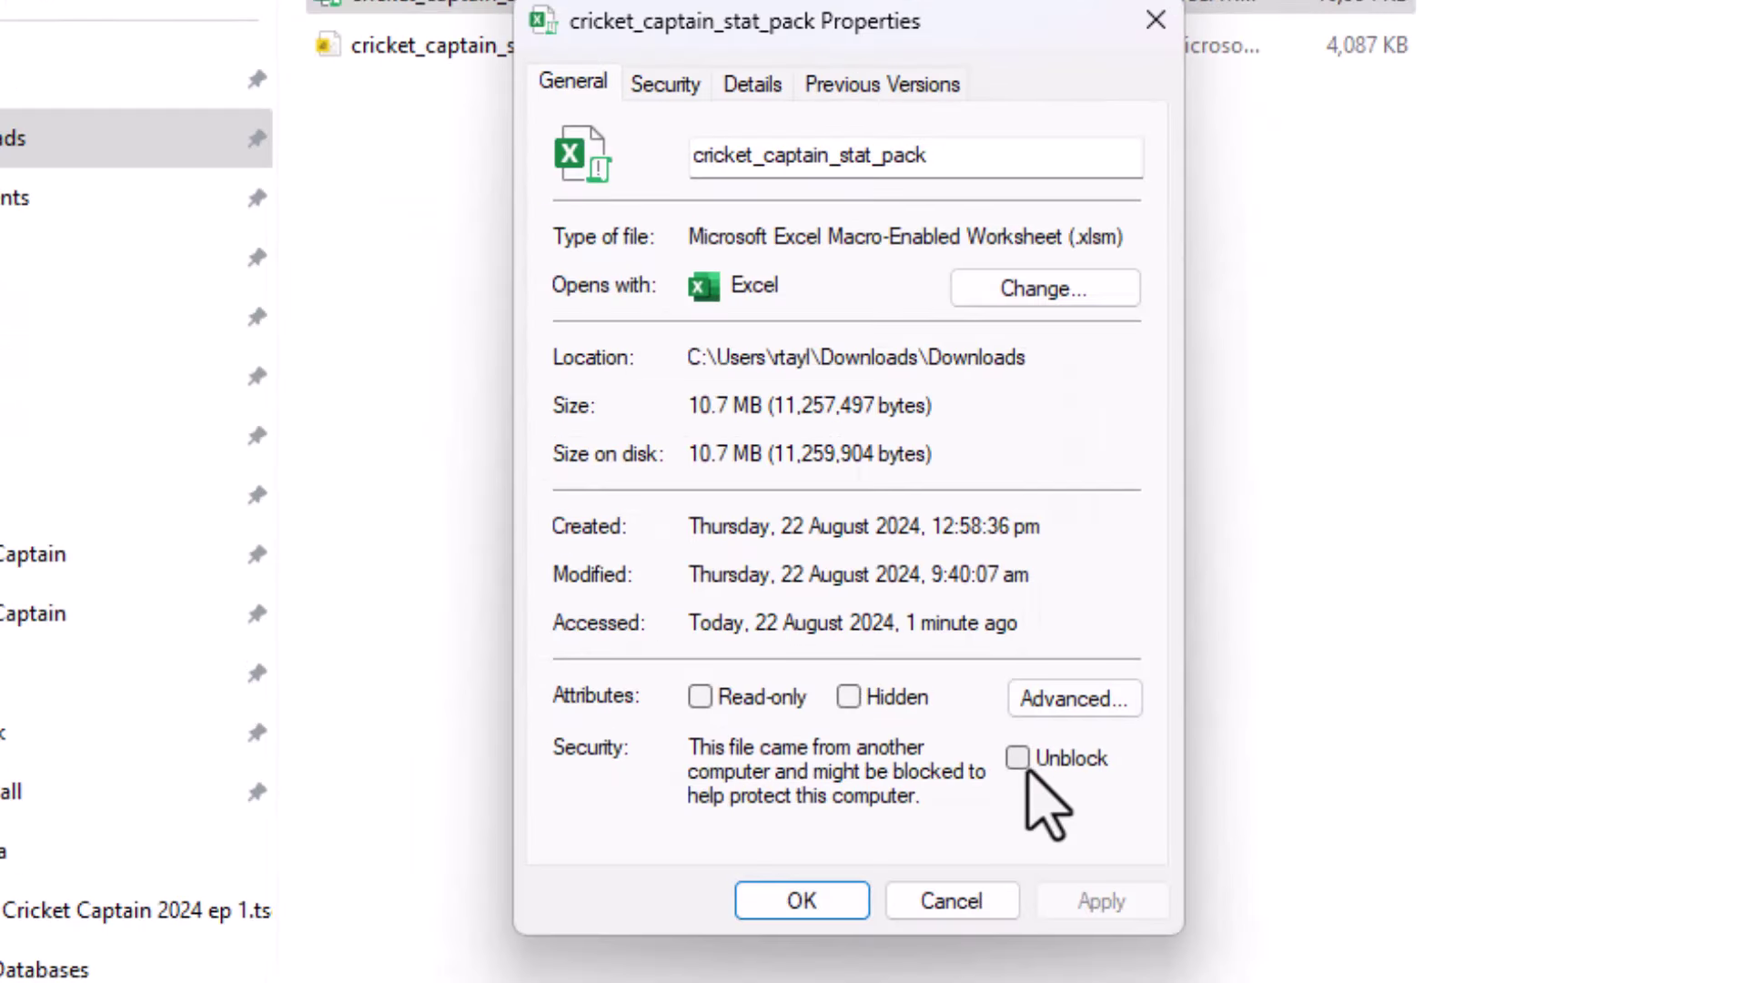
{"action": "left_click", "coordinate": [919, 888]}
{"action": "left_click", "coordinate": [1100, 901]}
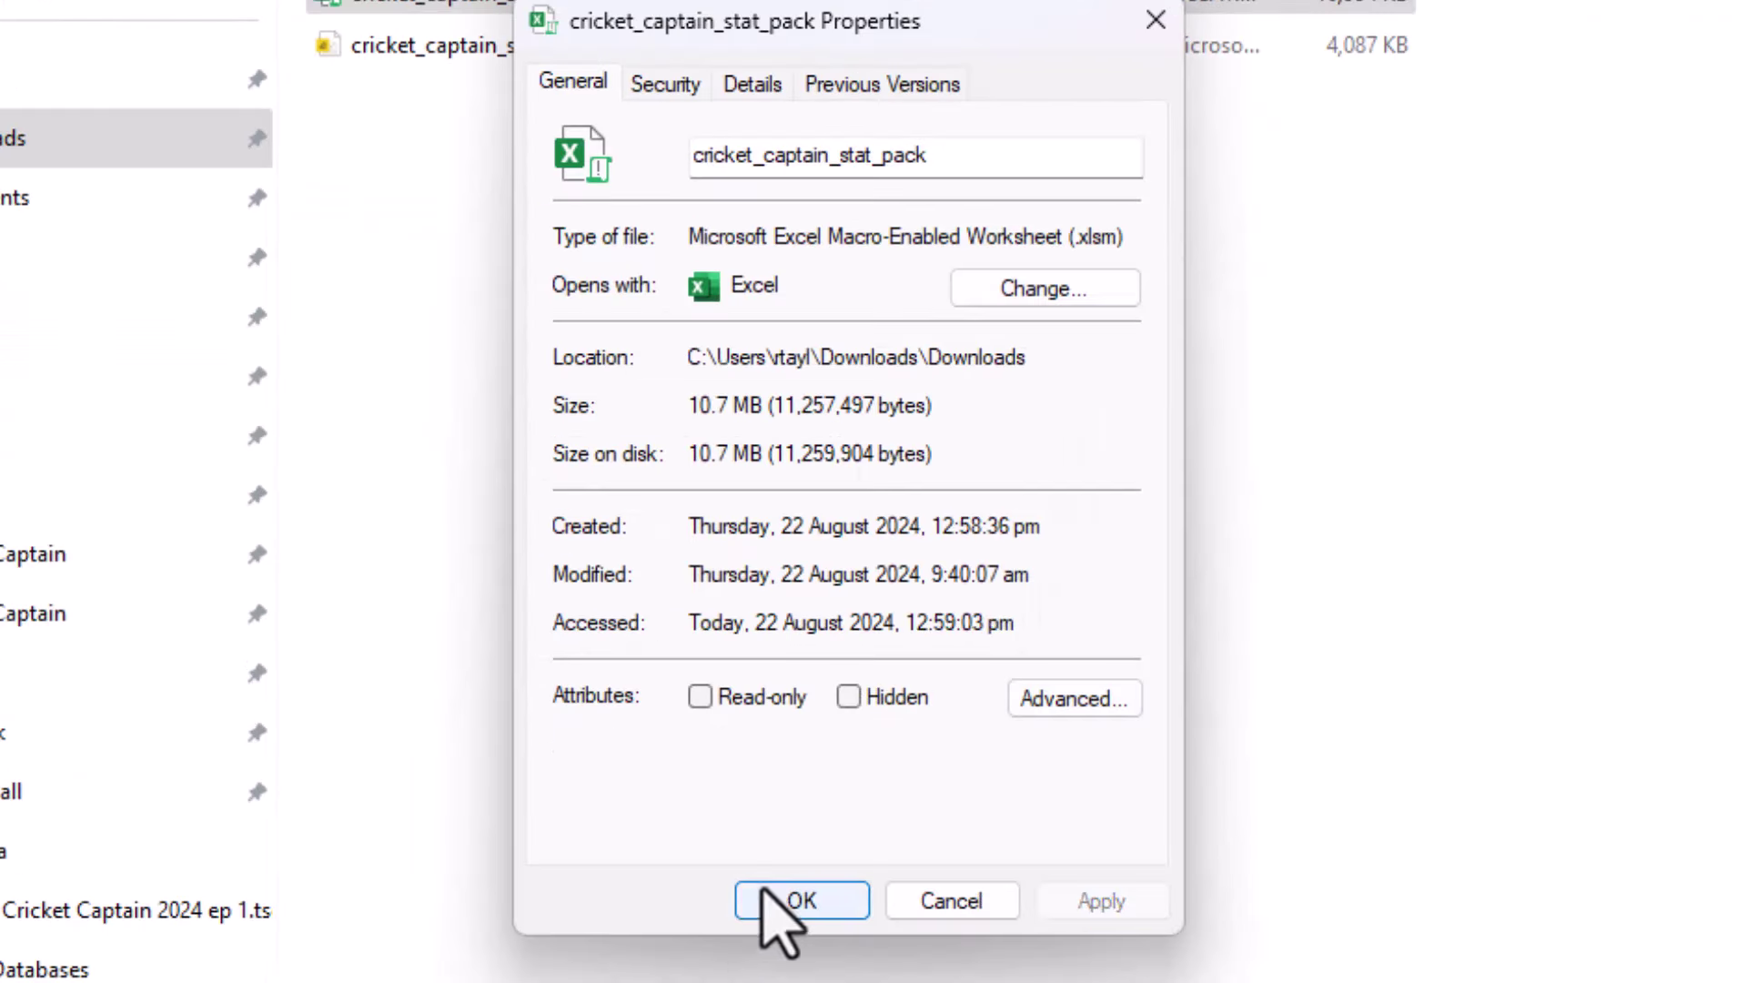
{"action": "left_click", "coordinate": [798, 901]}
Step: Open the cricket_captain_stat_pack workbook in Excel and show its Ranking Player, Lists (DONT TOUCH) and Bat (2) sheets
{"action": "double_click", "coordinate": [319, 186]}
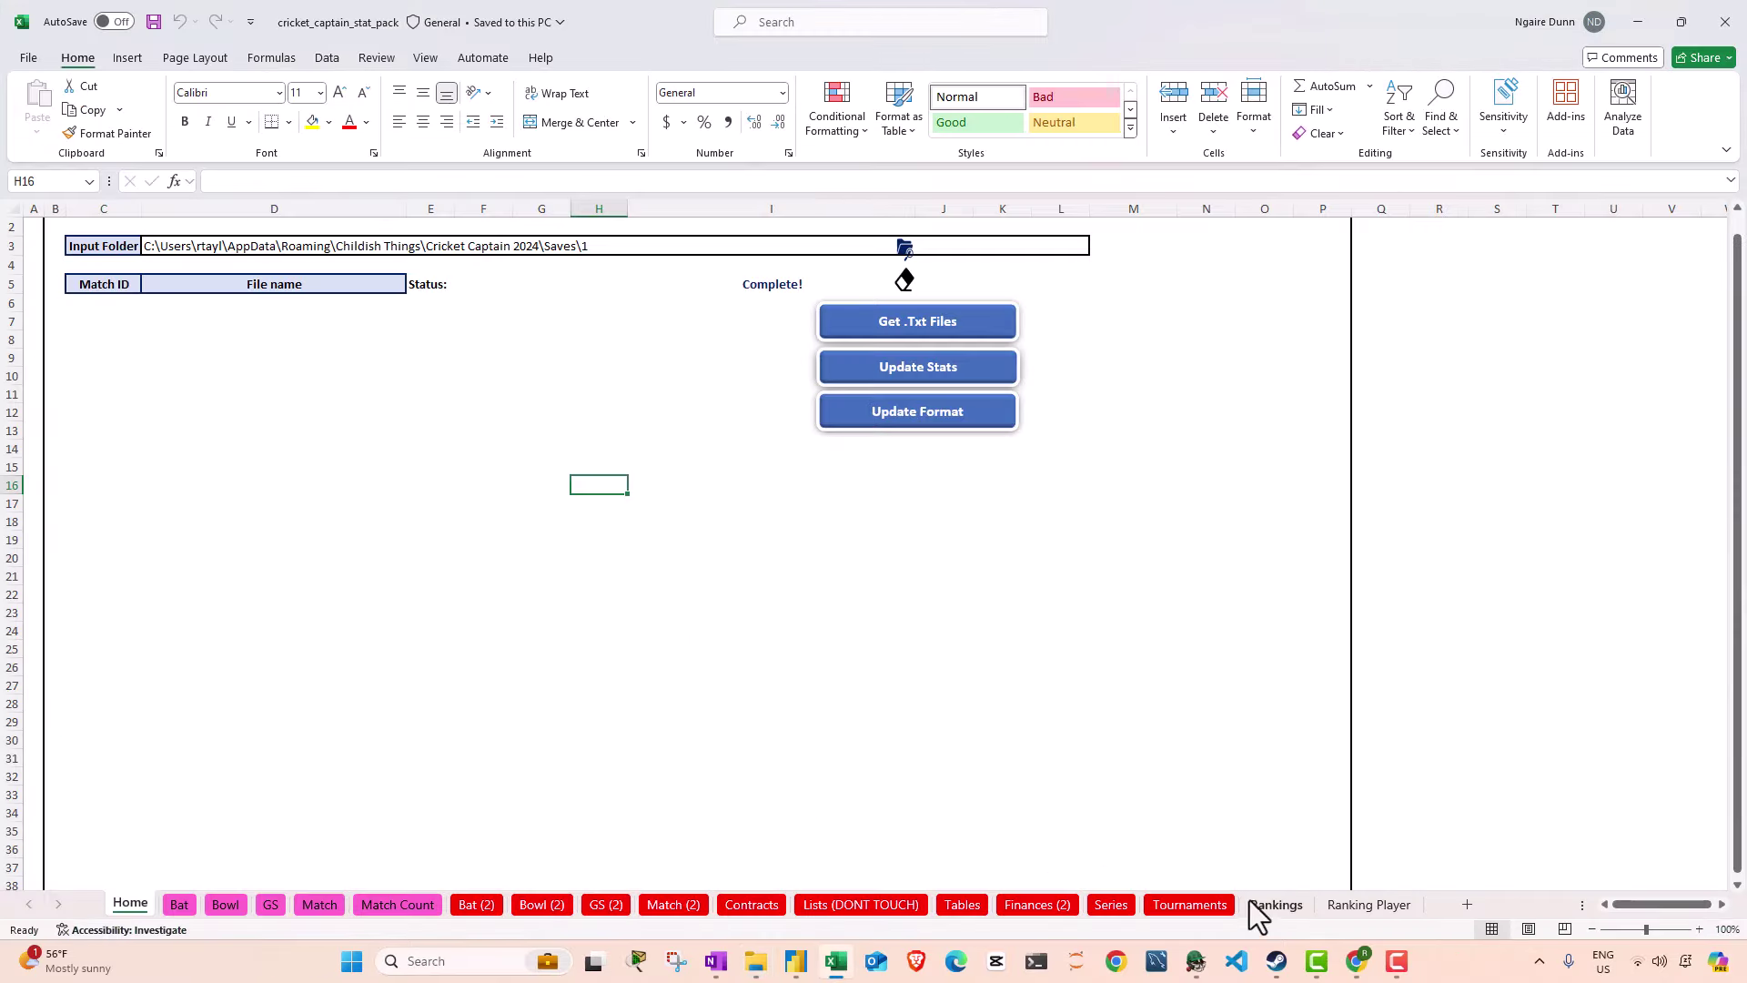
{"action": "left_click", "coordinate": [1400, 904]}
{"action": "left_click", "coordinate": [476, 904]}
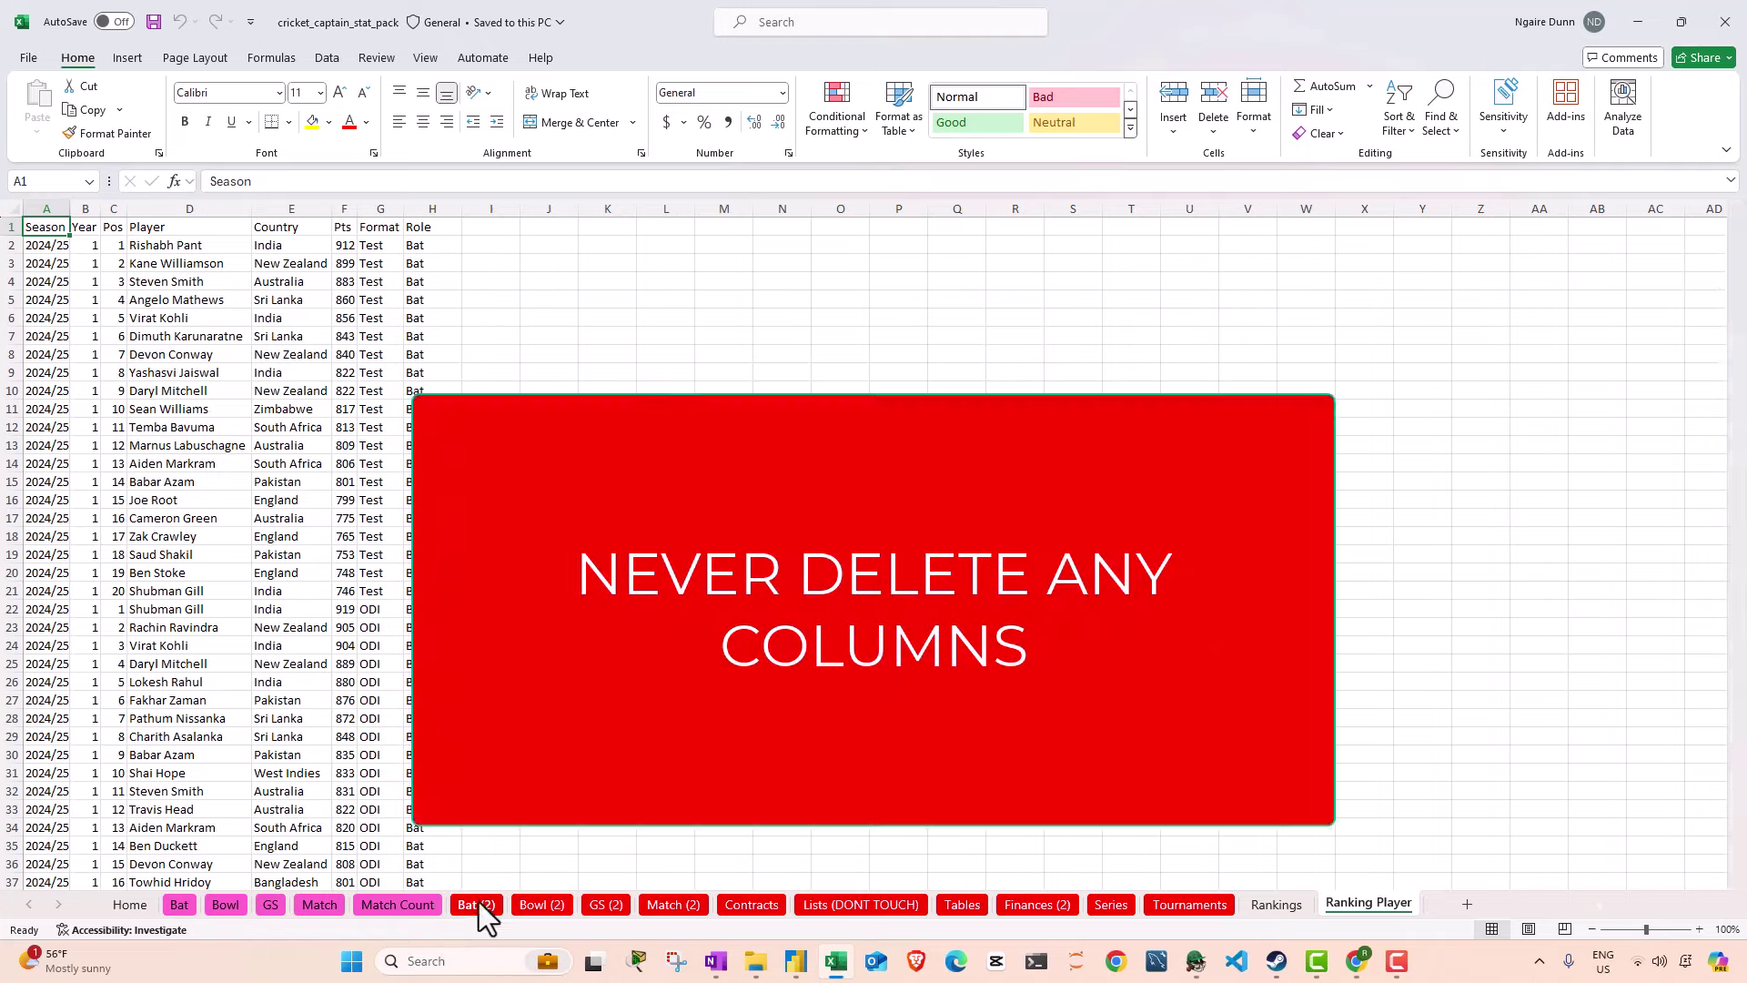
{"action": "left_click", "coordinate": [896, 906]}
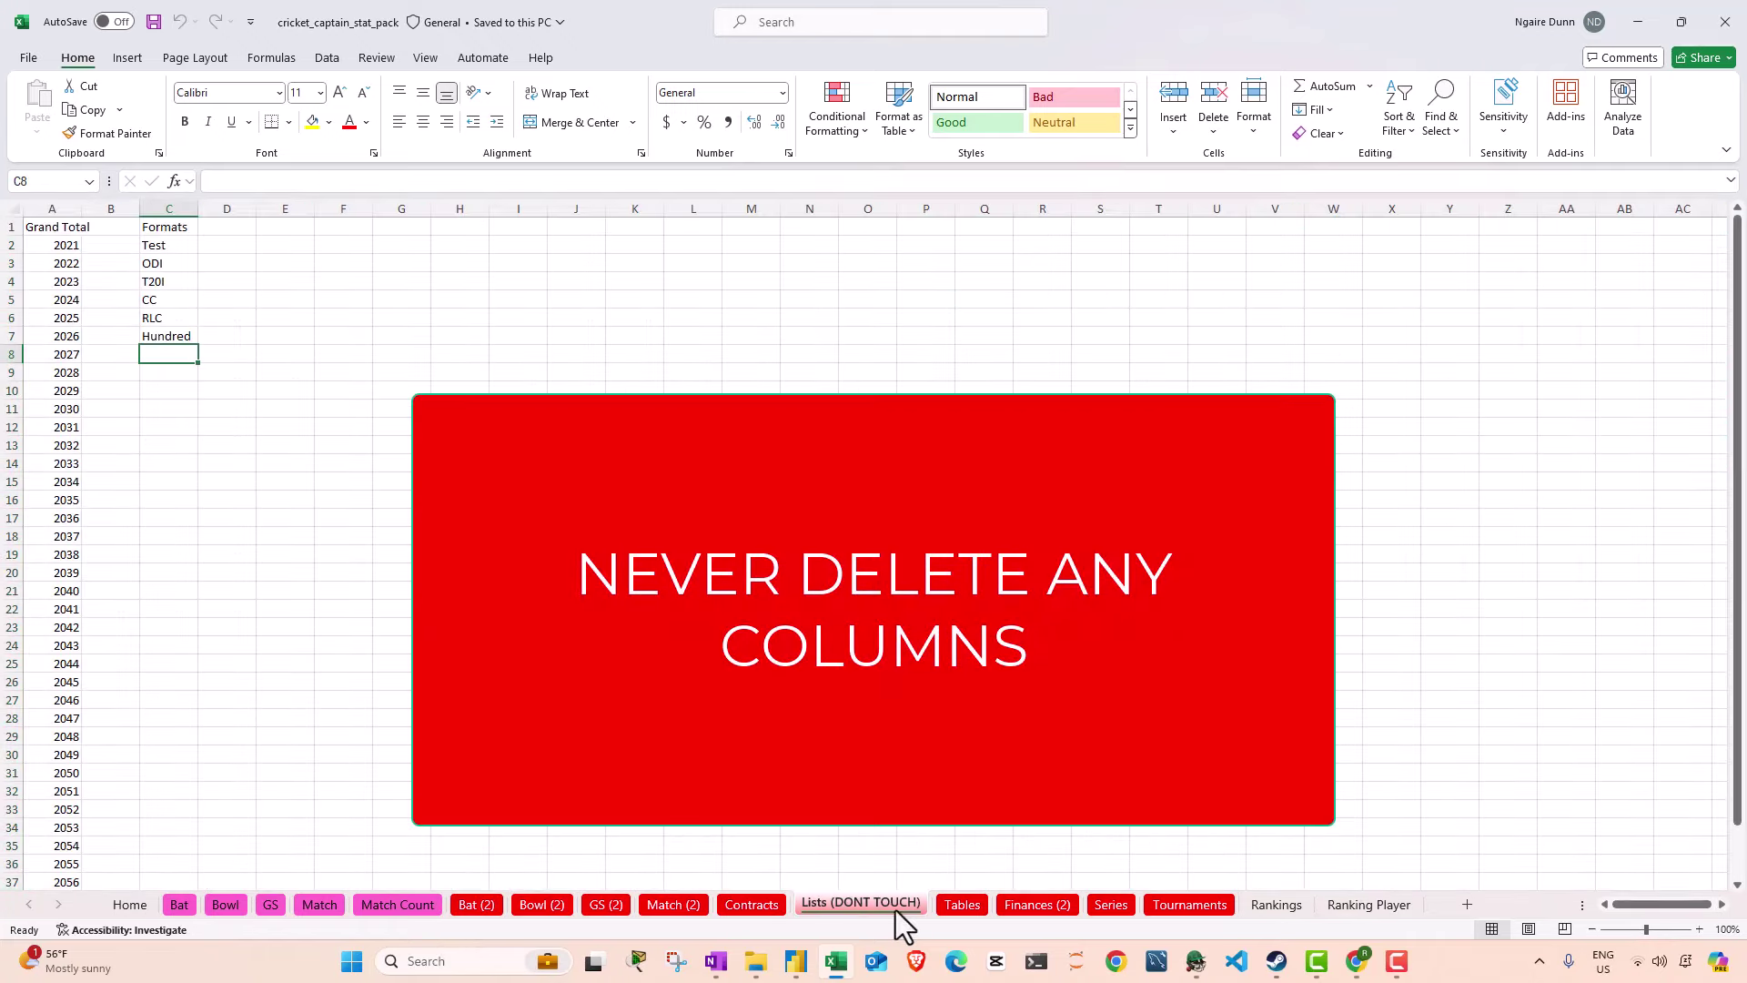
{"action": "left_click", "coordinate": [474, 904]}
{"action": "left_click", "coordinate": [73, 329]}
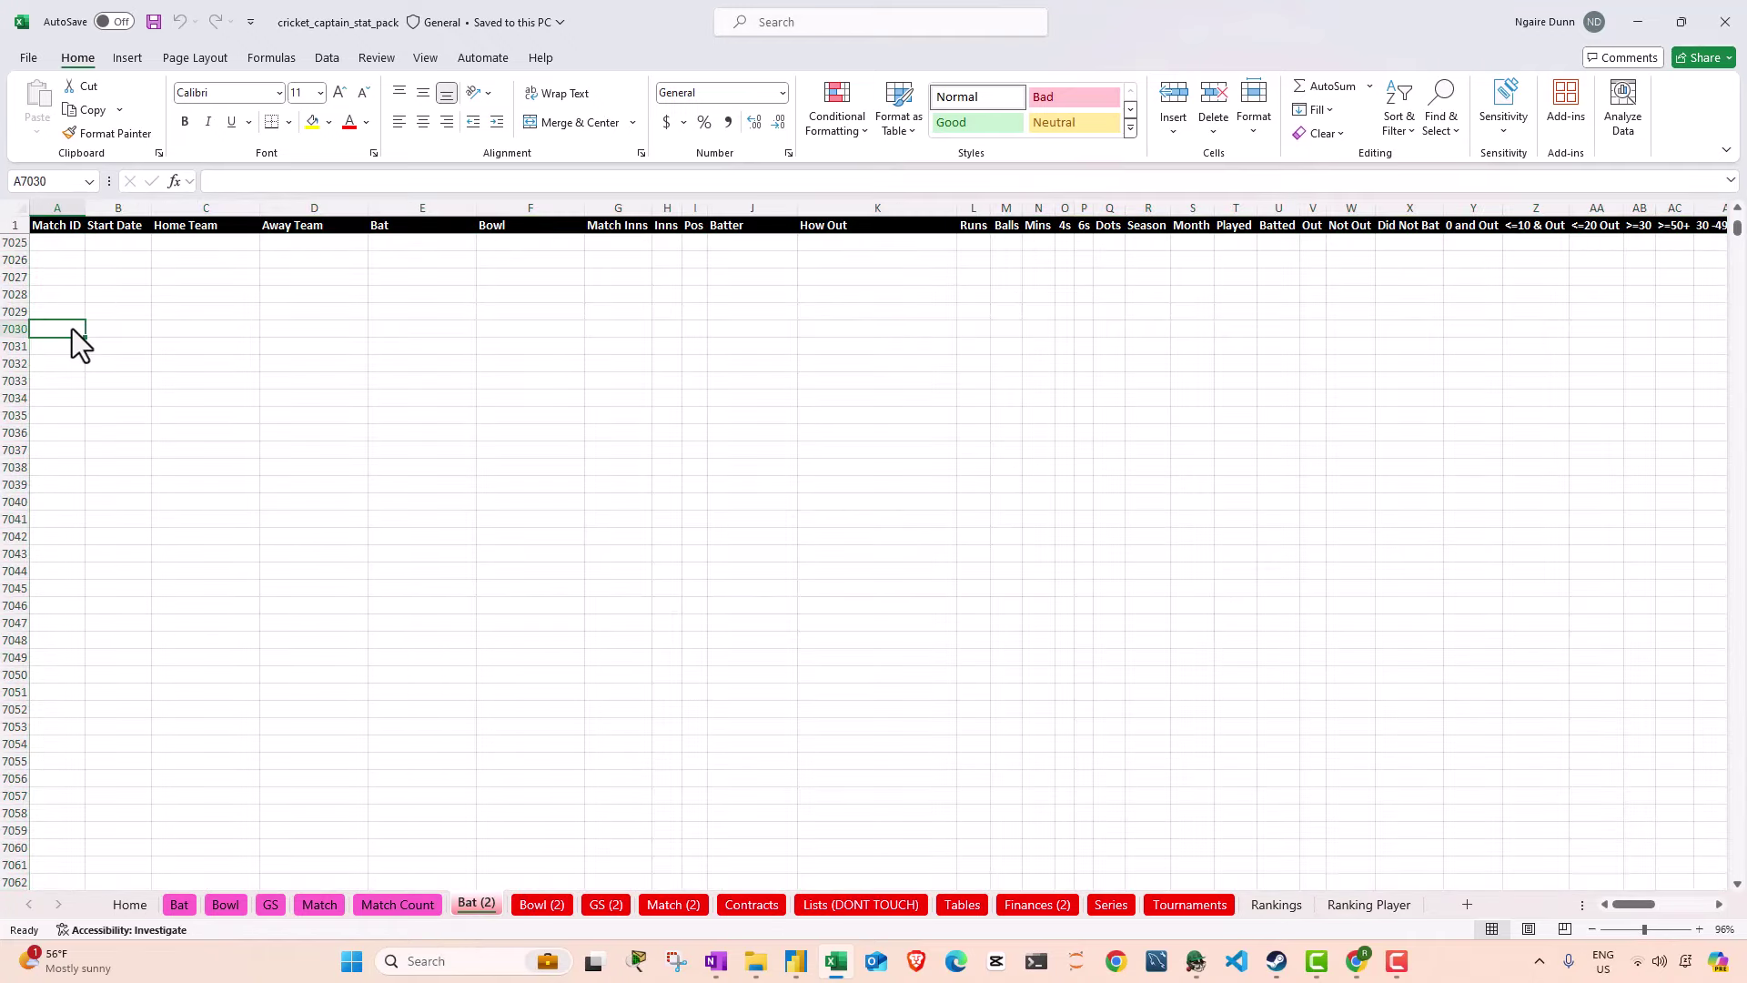
Step: Look over the data area from the top of the Bat (2) sheet and display the workbook's Home sheet
{"action": "key", "text": "ctrl+Home"}
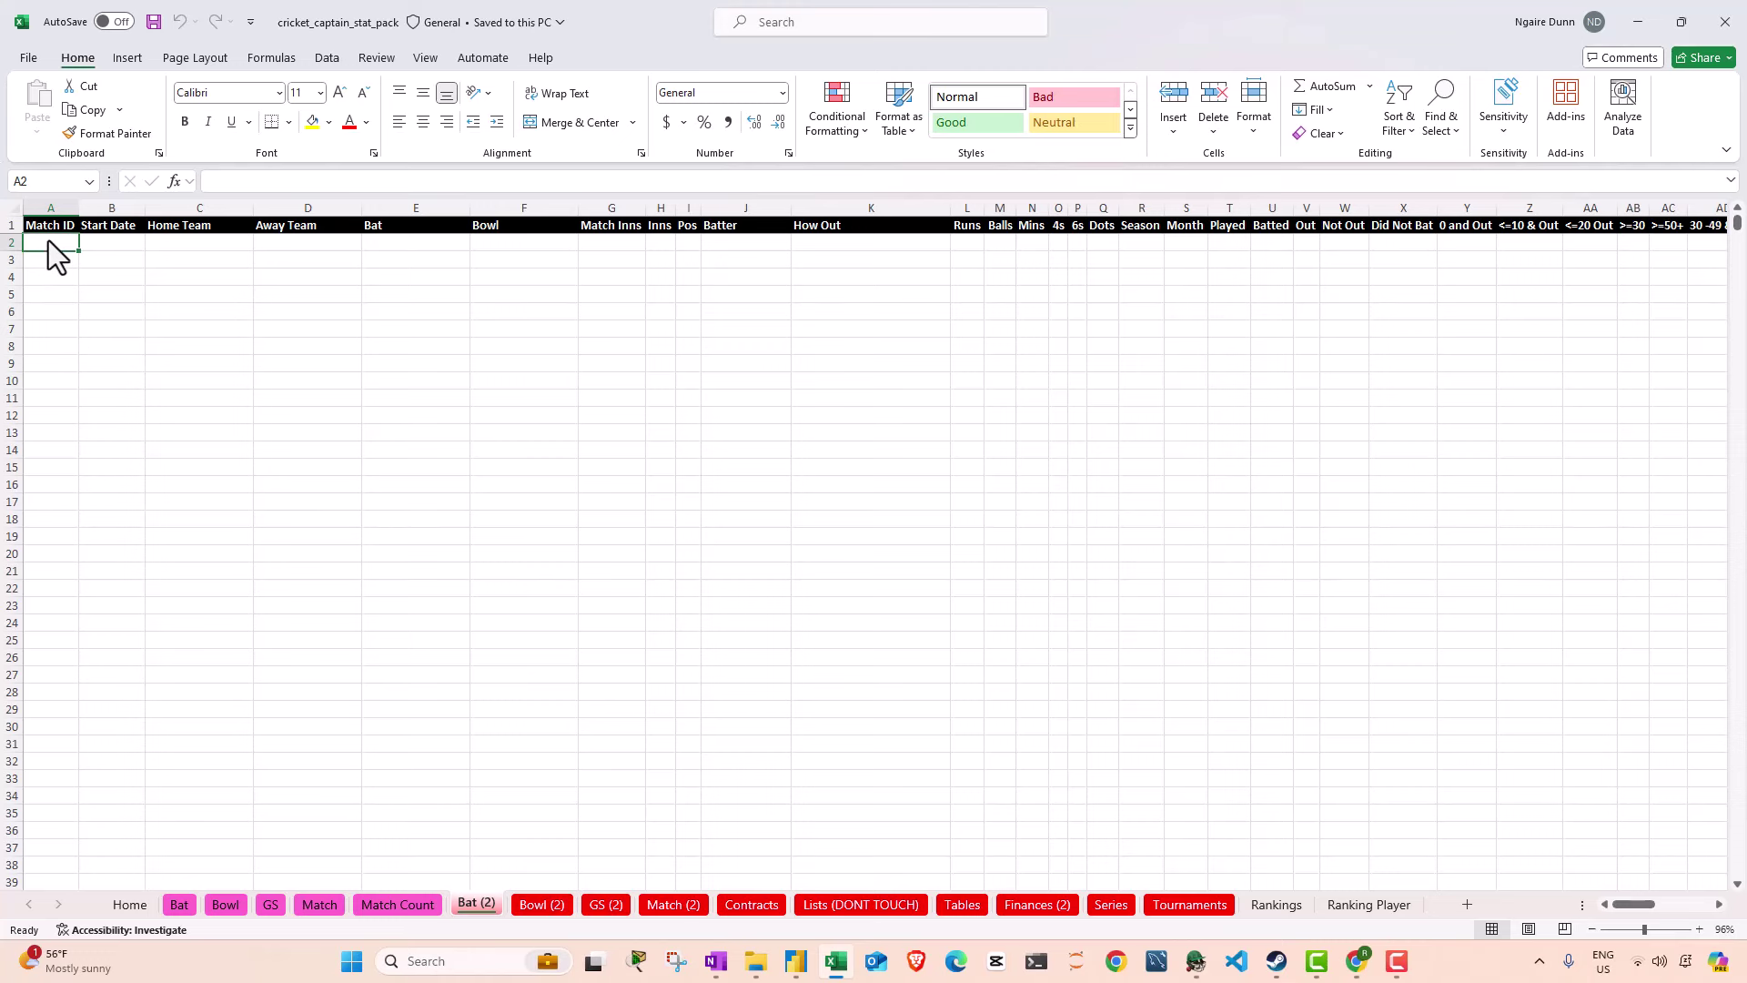
{"action": "left_click_drag", "start_coordinate": [47, 241], "coordinate": [807, 532]}
{"action": "left_click", "coordinate": [806, 534]}
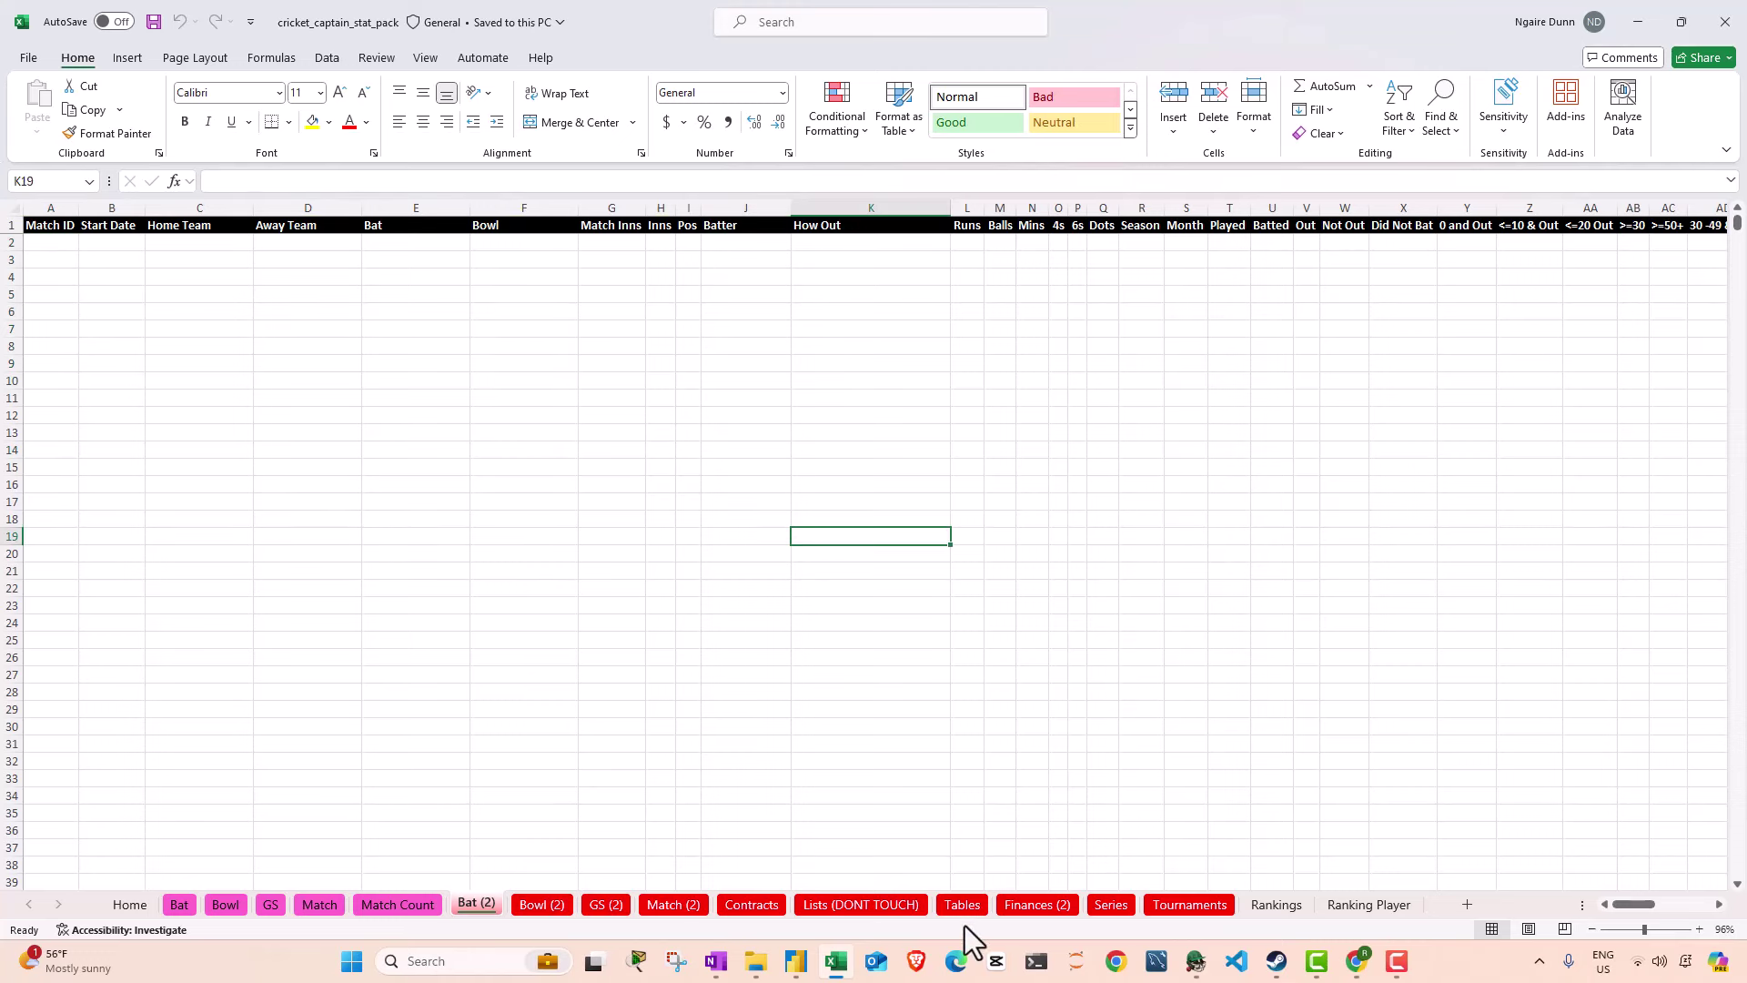
{"action": "left_click", "coordinate": [128, 905]}
{"action": "left_click", "coordinate": [346, 344]}
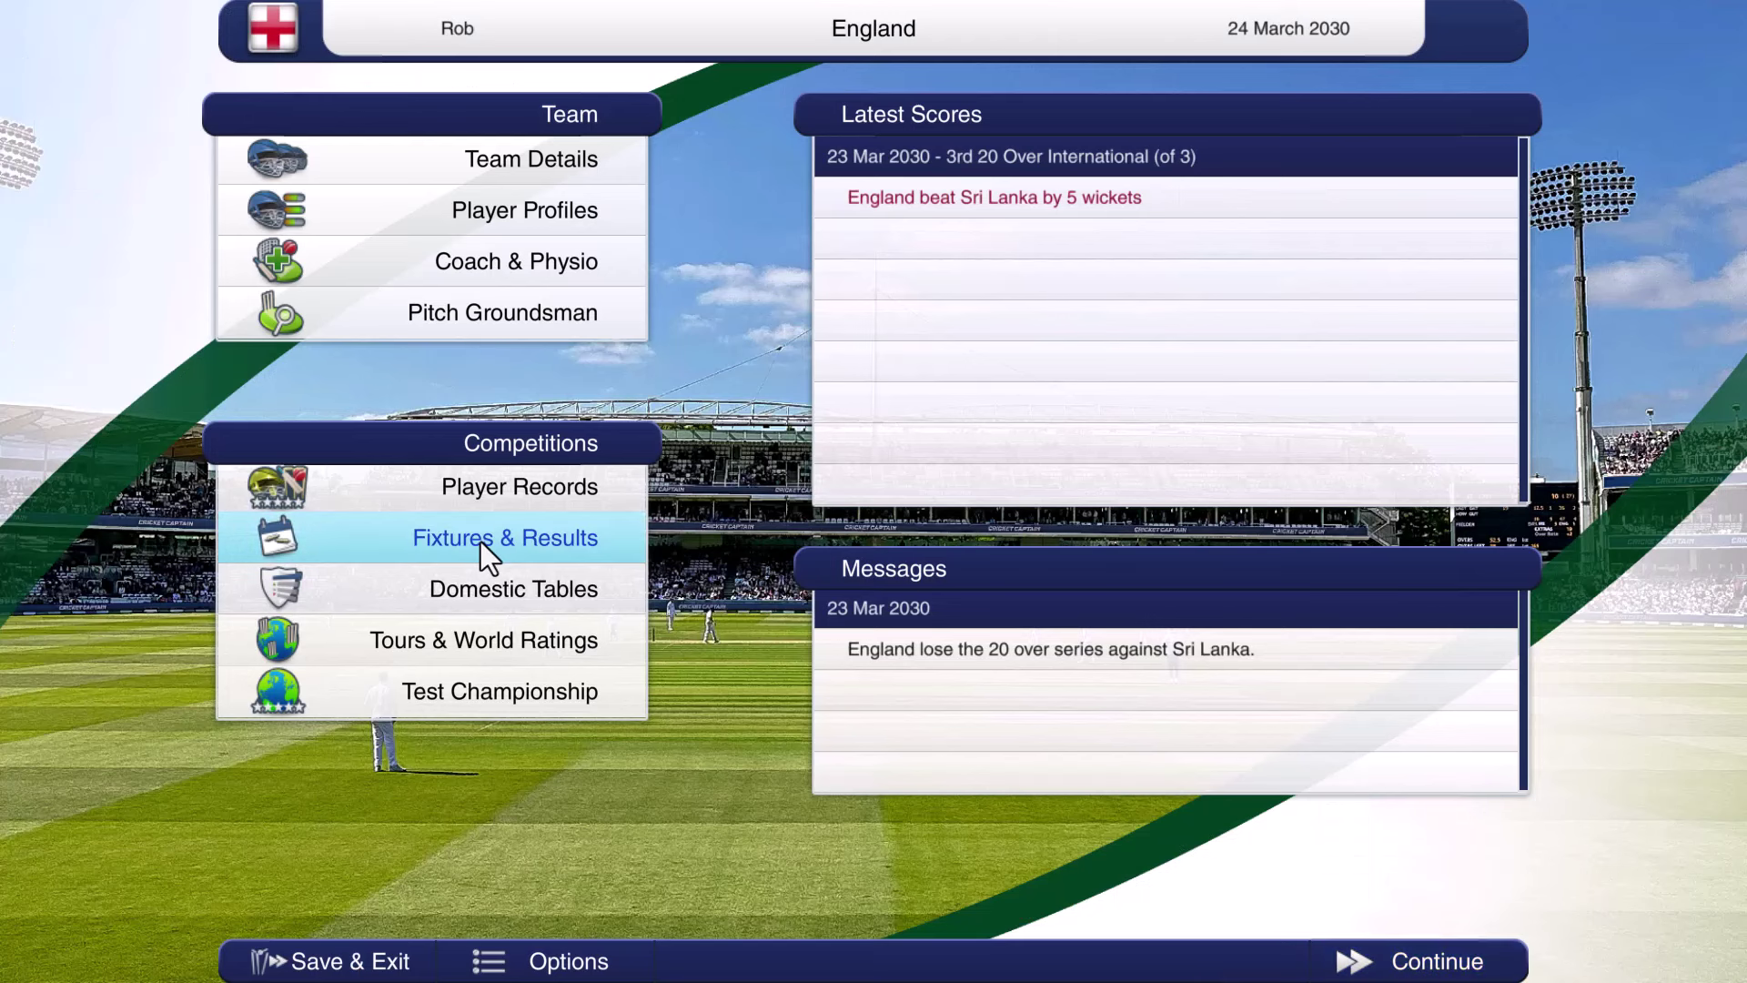
Step: In Cricket Captain 2024, browse the Internationals results, view the 19 Mar 2030 Sri Lanka v England scorecard and its save prompt, and return to the list
{"action": "left_click", "coordinate": [495, 544]}
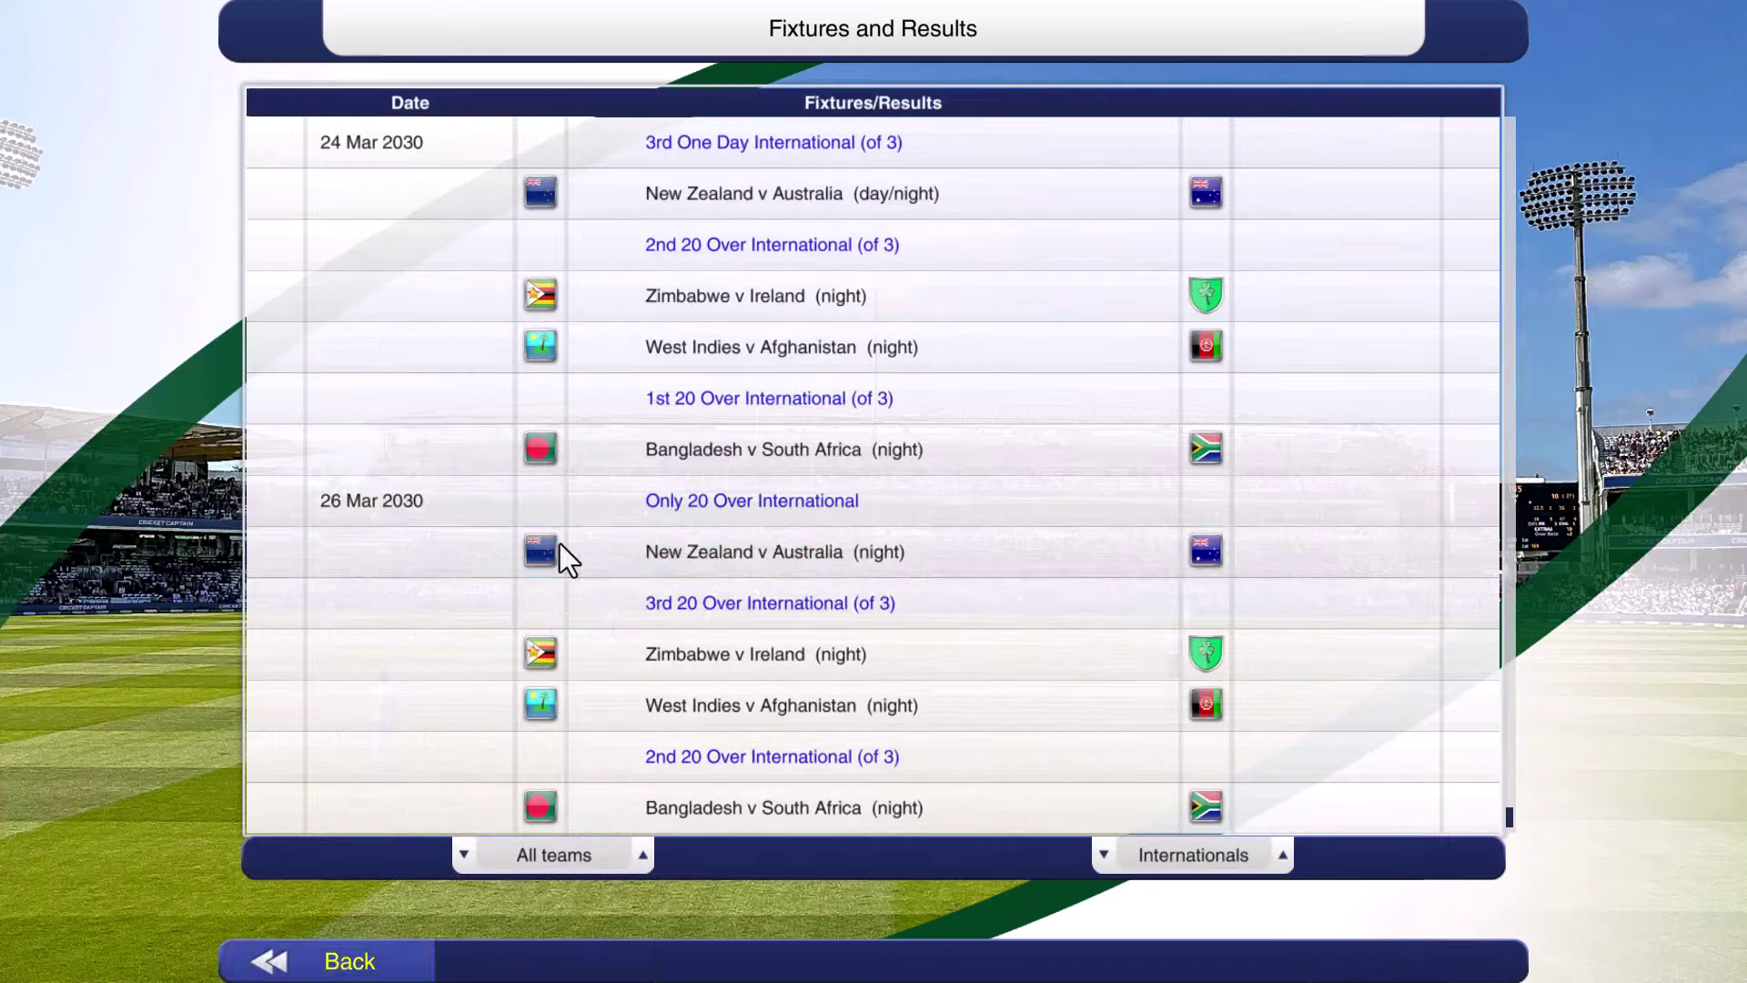
{"action": "left_click", "coordinate": [1221, 861]}
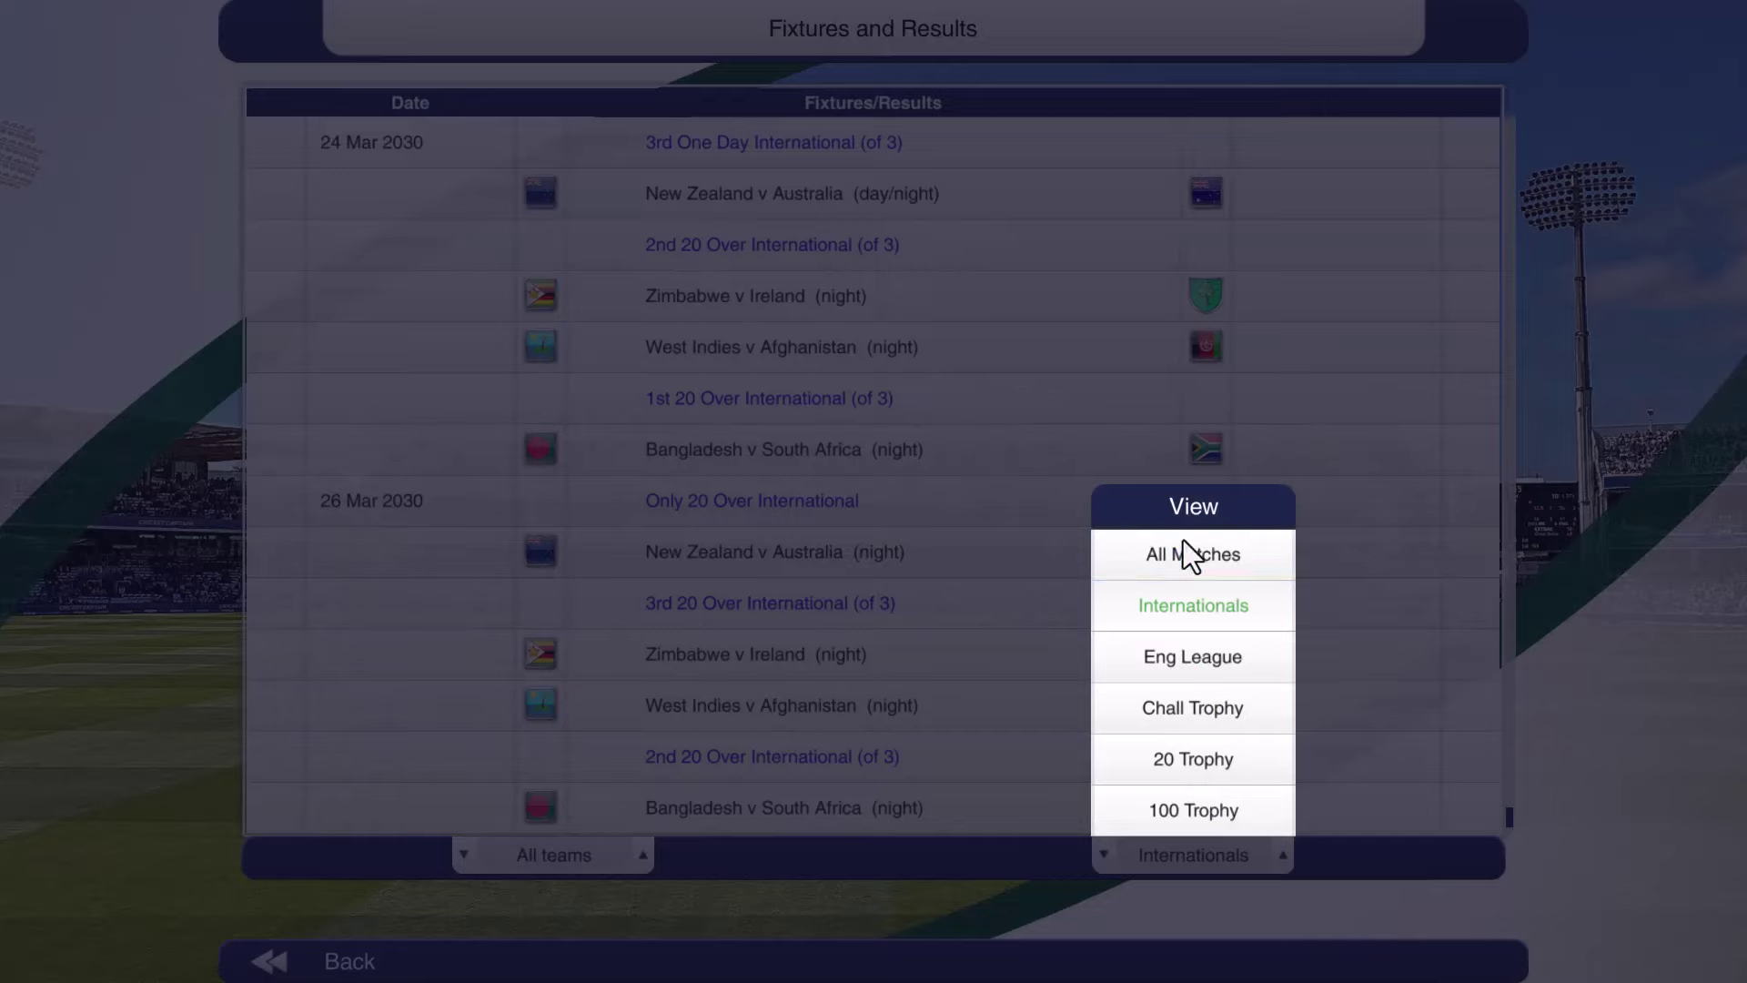
{"action": "left_click", "coordinate": [1184, 624]}
{"action": "scroll", "coordinate": [833, 236], "scroll_direction": "up", "scroll_amount": 5}
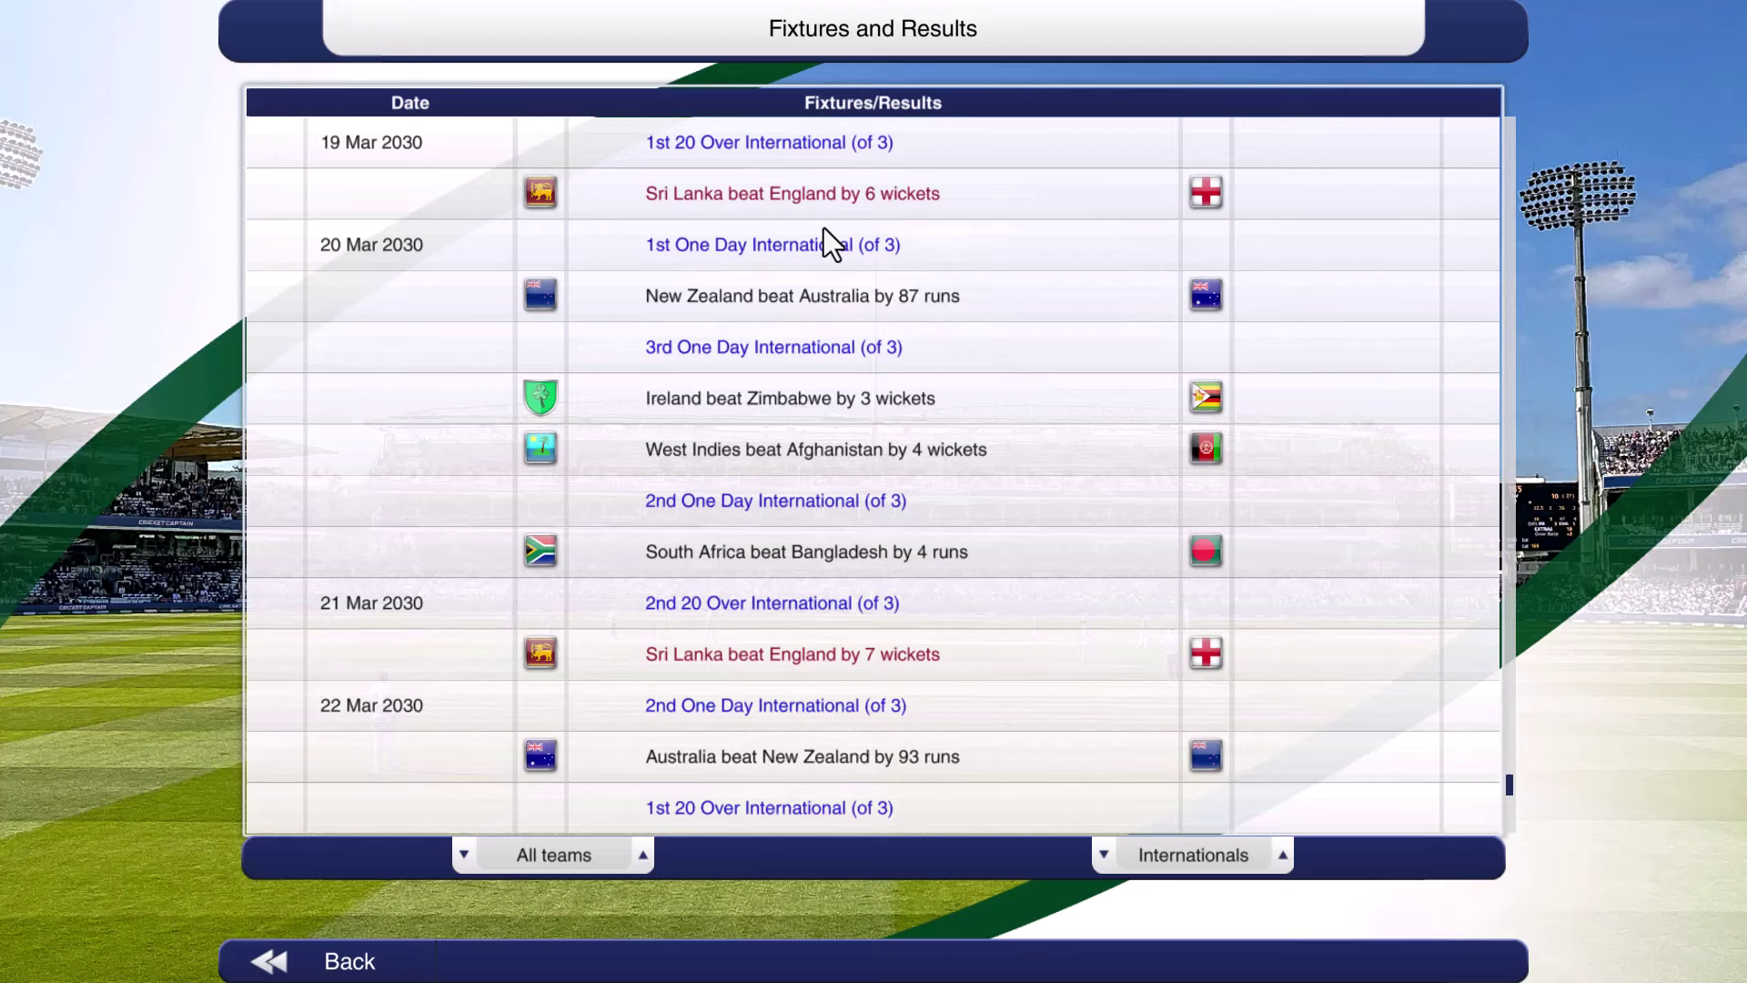
{"action": "left_click", "coordinate": [778, 188]}
{"action": "left_click", "coordinate": [780, 960]}
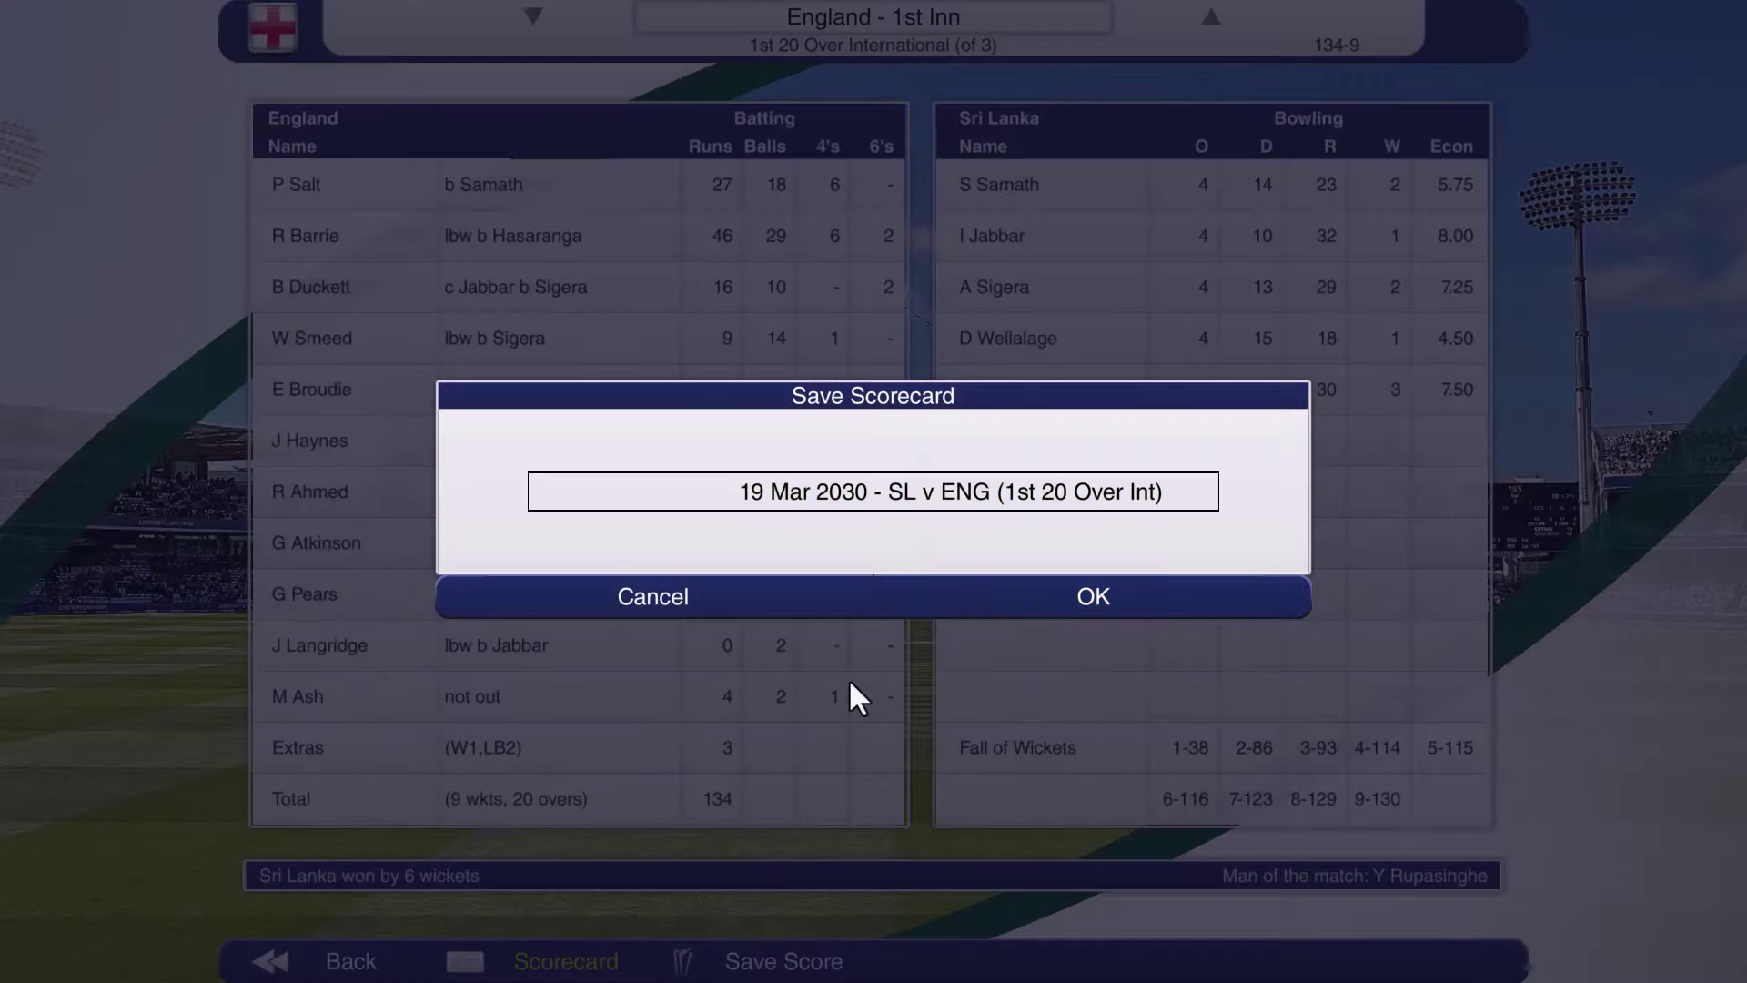
{"action": "left_click", "coordinate": [670, 592]}
{"action": "left_click", "coordinate": [350, 961]}
Step: Reopen the fixtures and results list and filter it to Chall Trophy matches
{"action": "scroll", "coordinate": [575, 603], "scroll_direction": "down", "scroll_amount": 1}
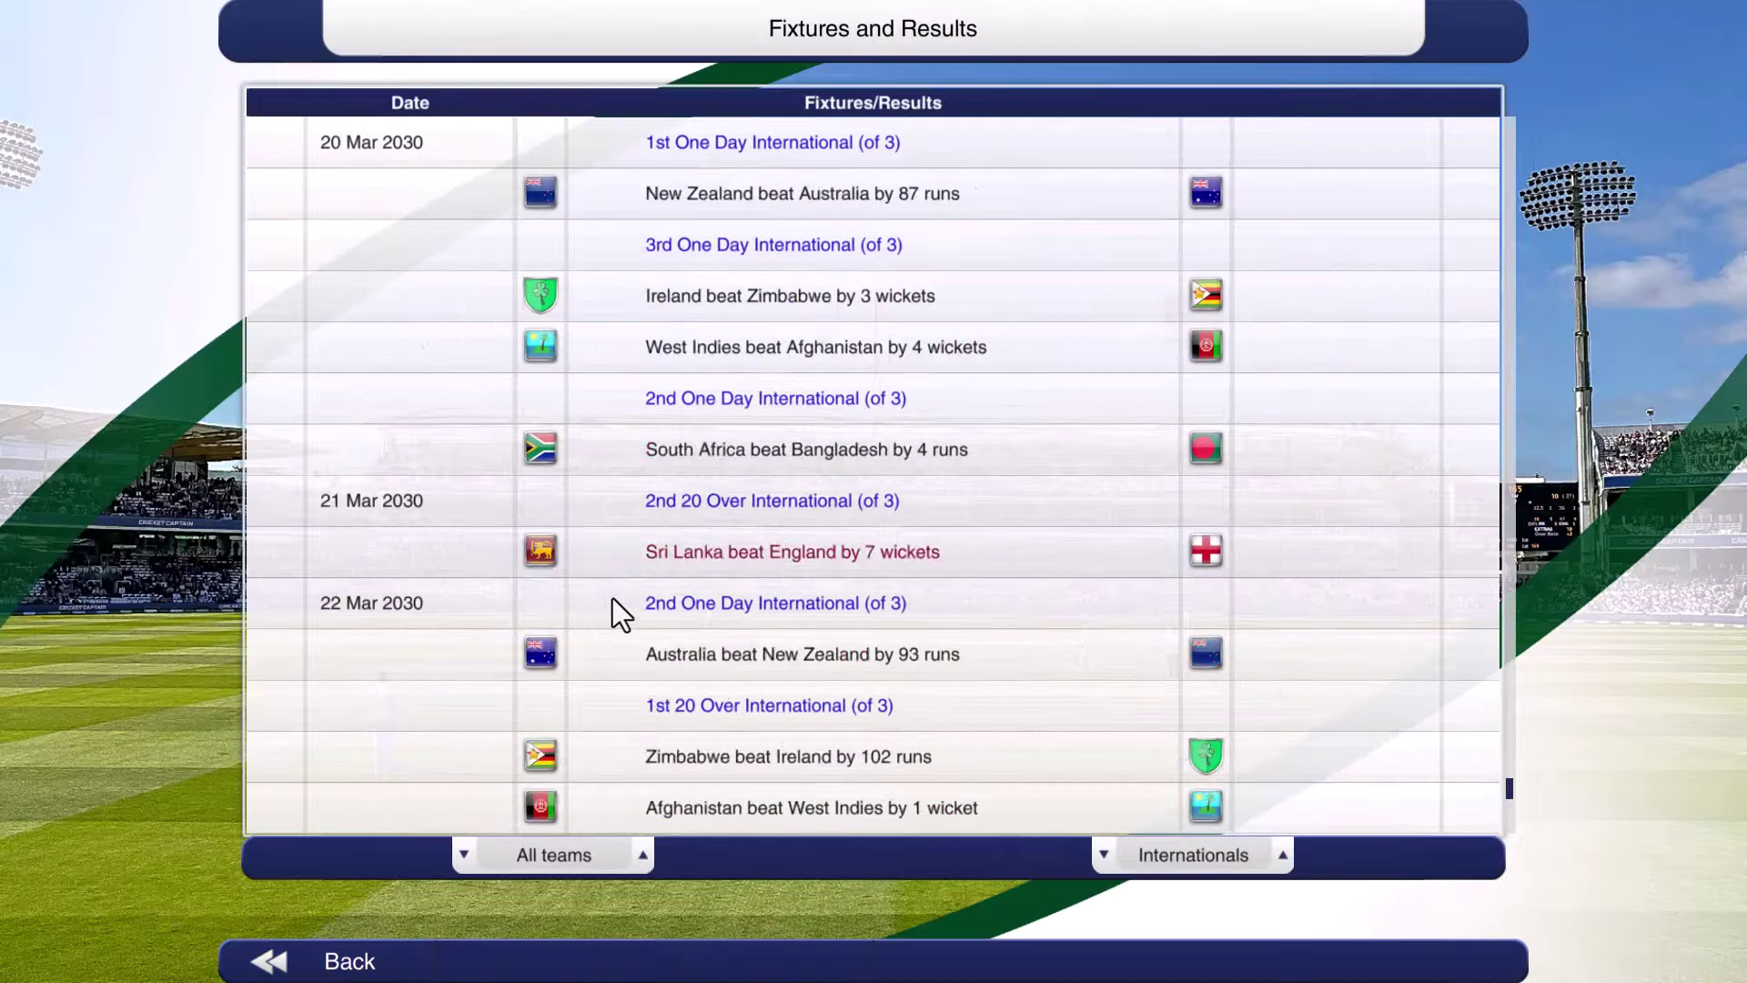
{"action": "scroll", "coordinate": [613, 598], "scroll_direction": "up", "scroll_amount": 2}
{"action": "left_click", "coordinate": [300, 951]}
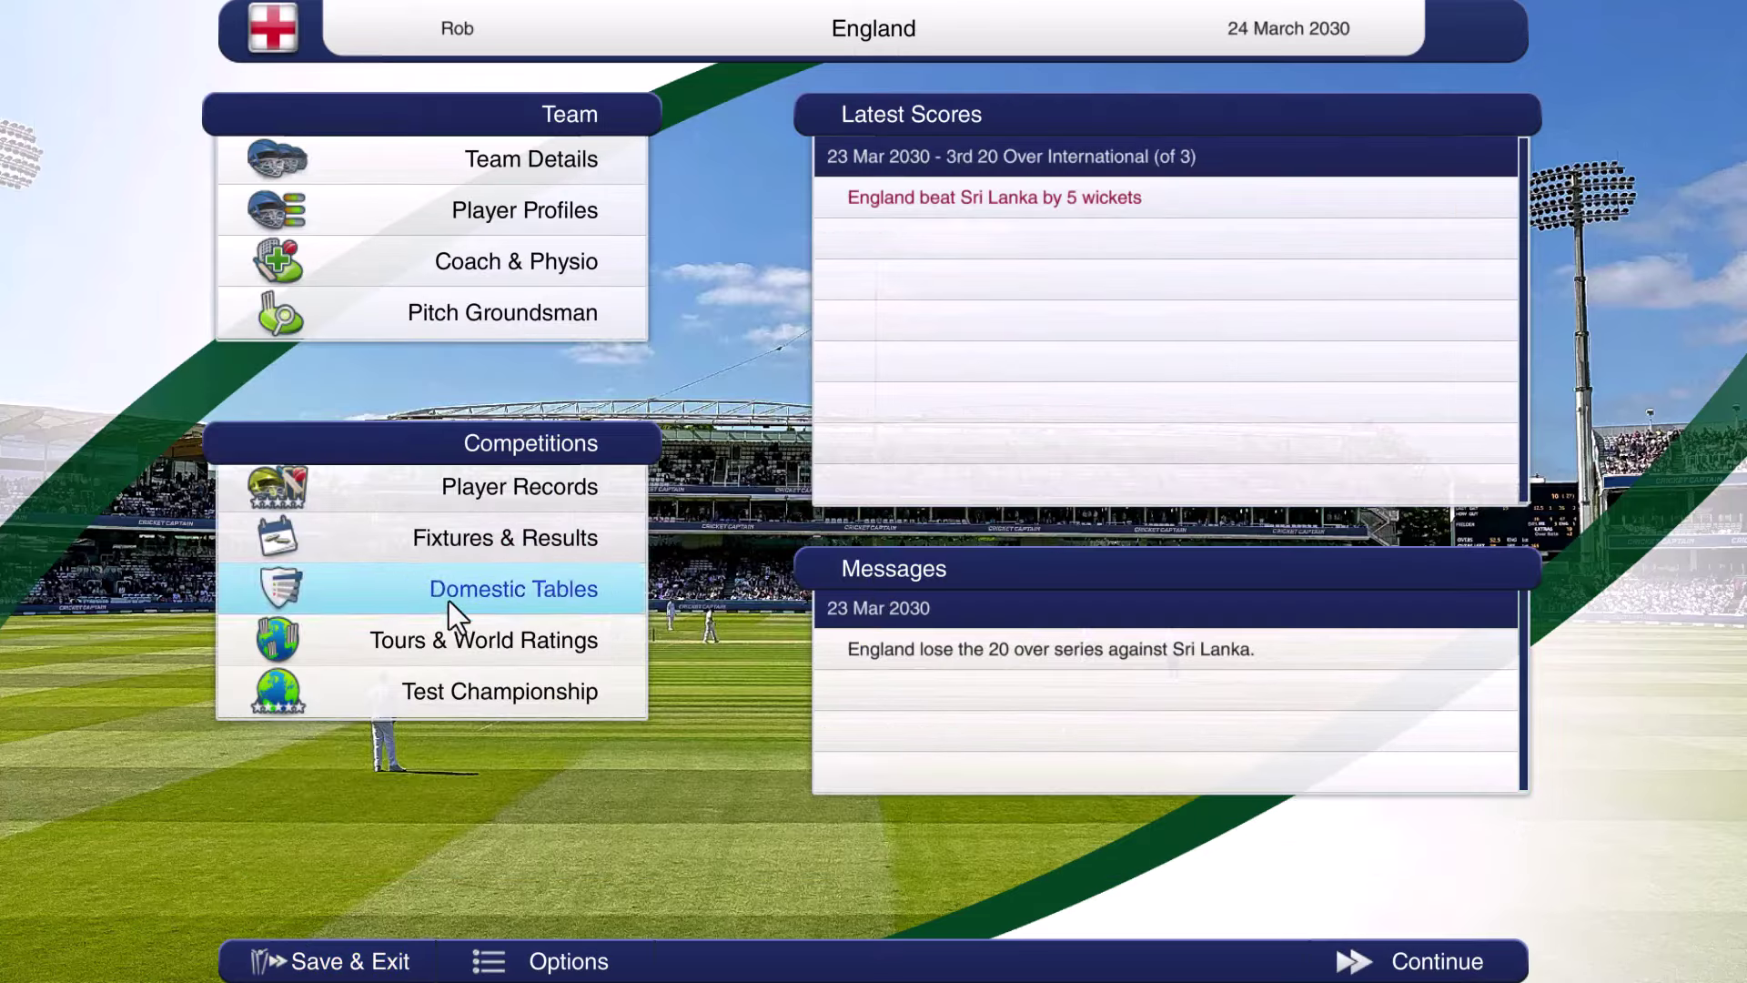
{"action": "left_click", "coordinate": [537, 538]}
{"action": "left_click", "coordinate": [1149, 855]}
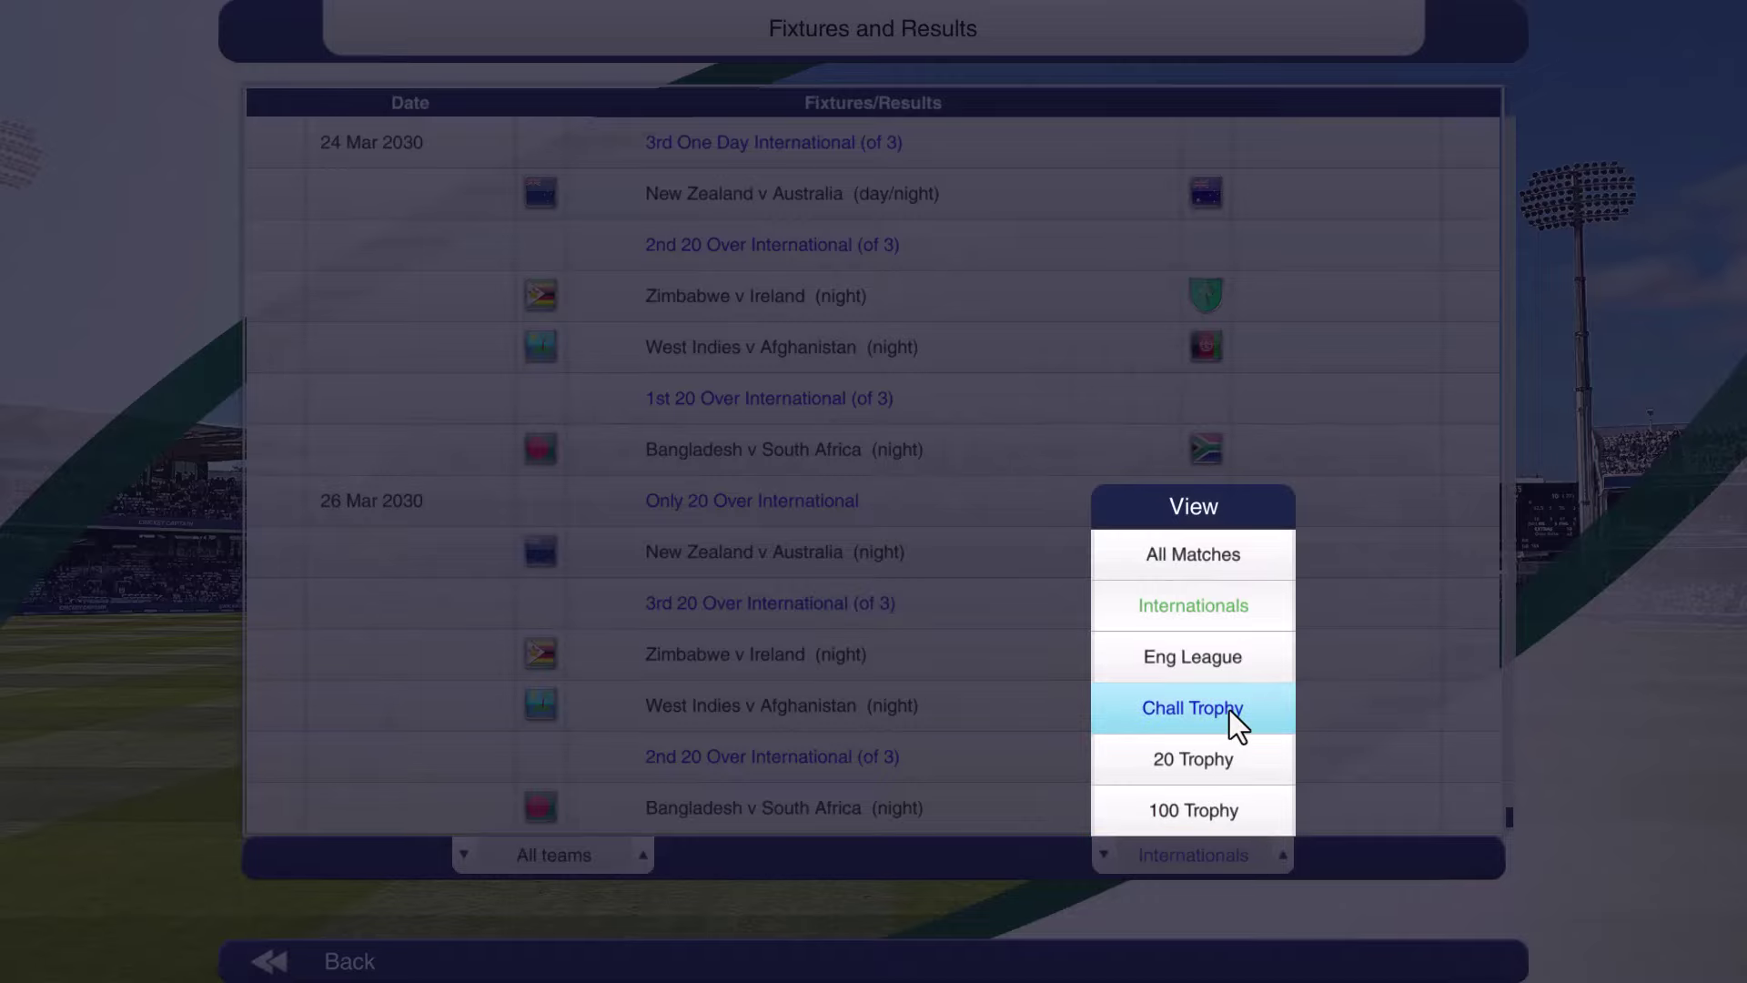
{"action": "left_click", "coordinate": [1228, 711]}
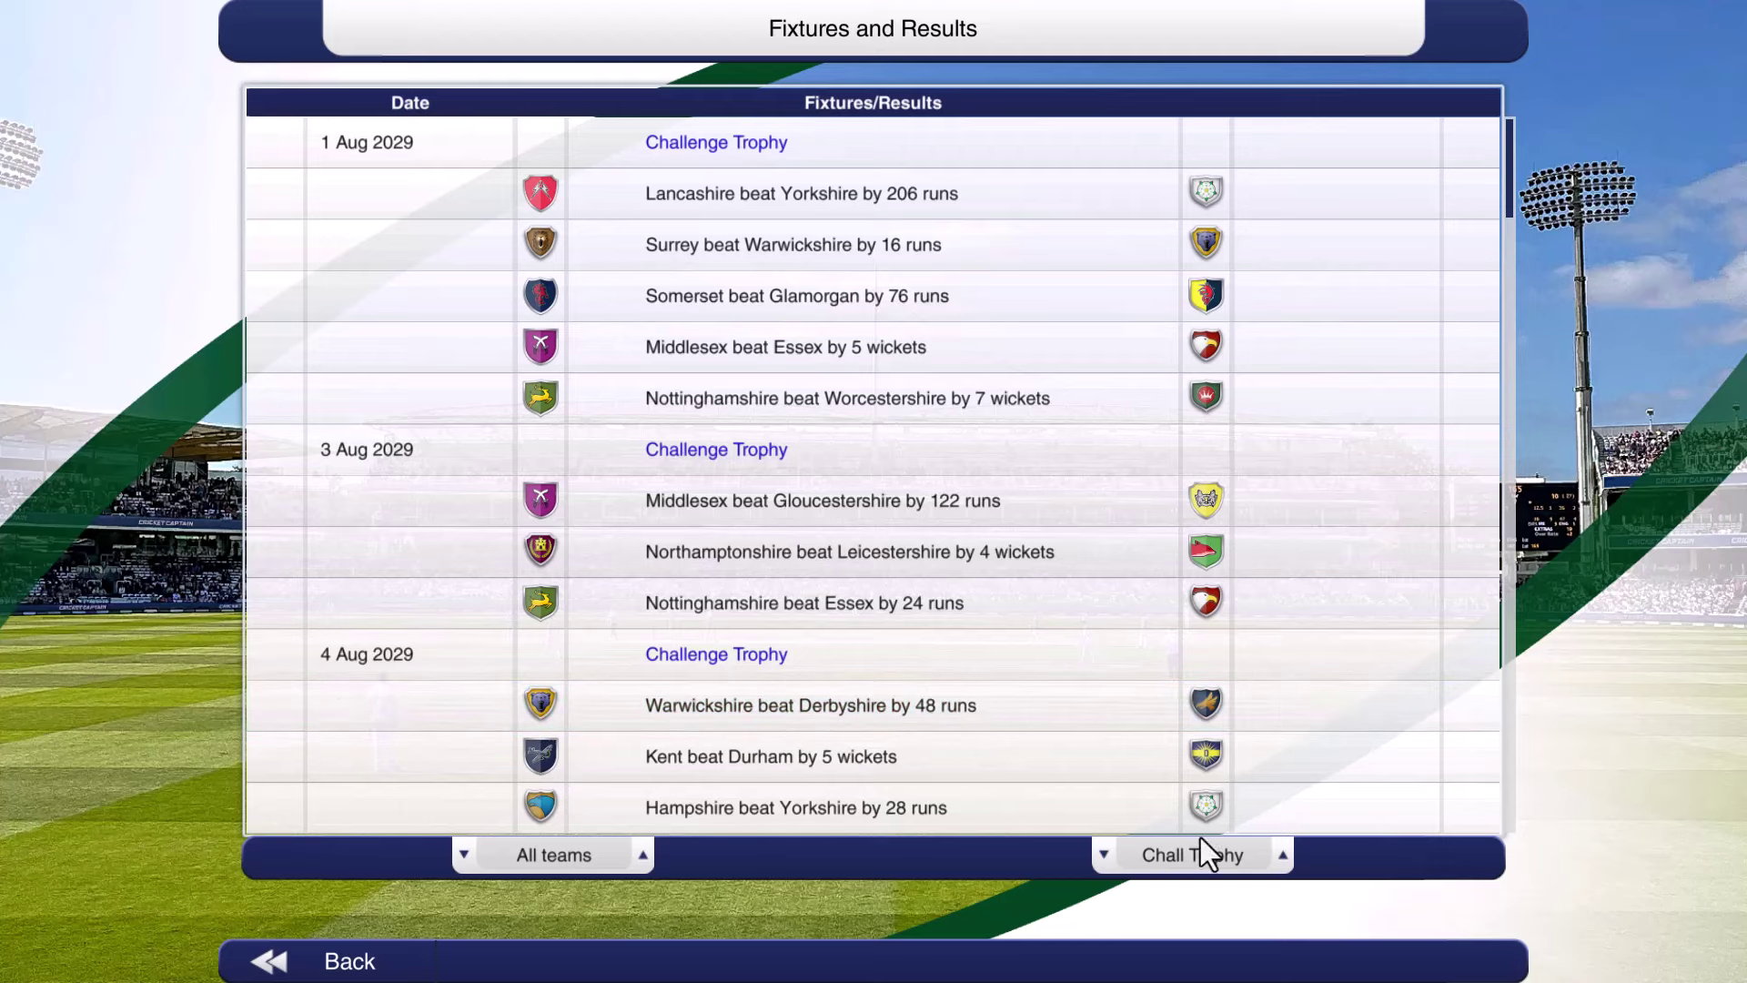
{"action": "left_click", "coordinate": [1194, 813]}
{"action": "left_click", "coordinate": [307, 955]}
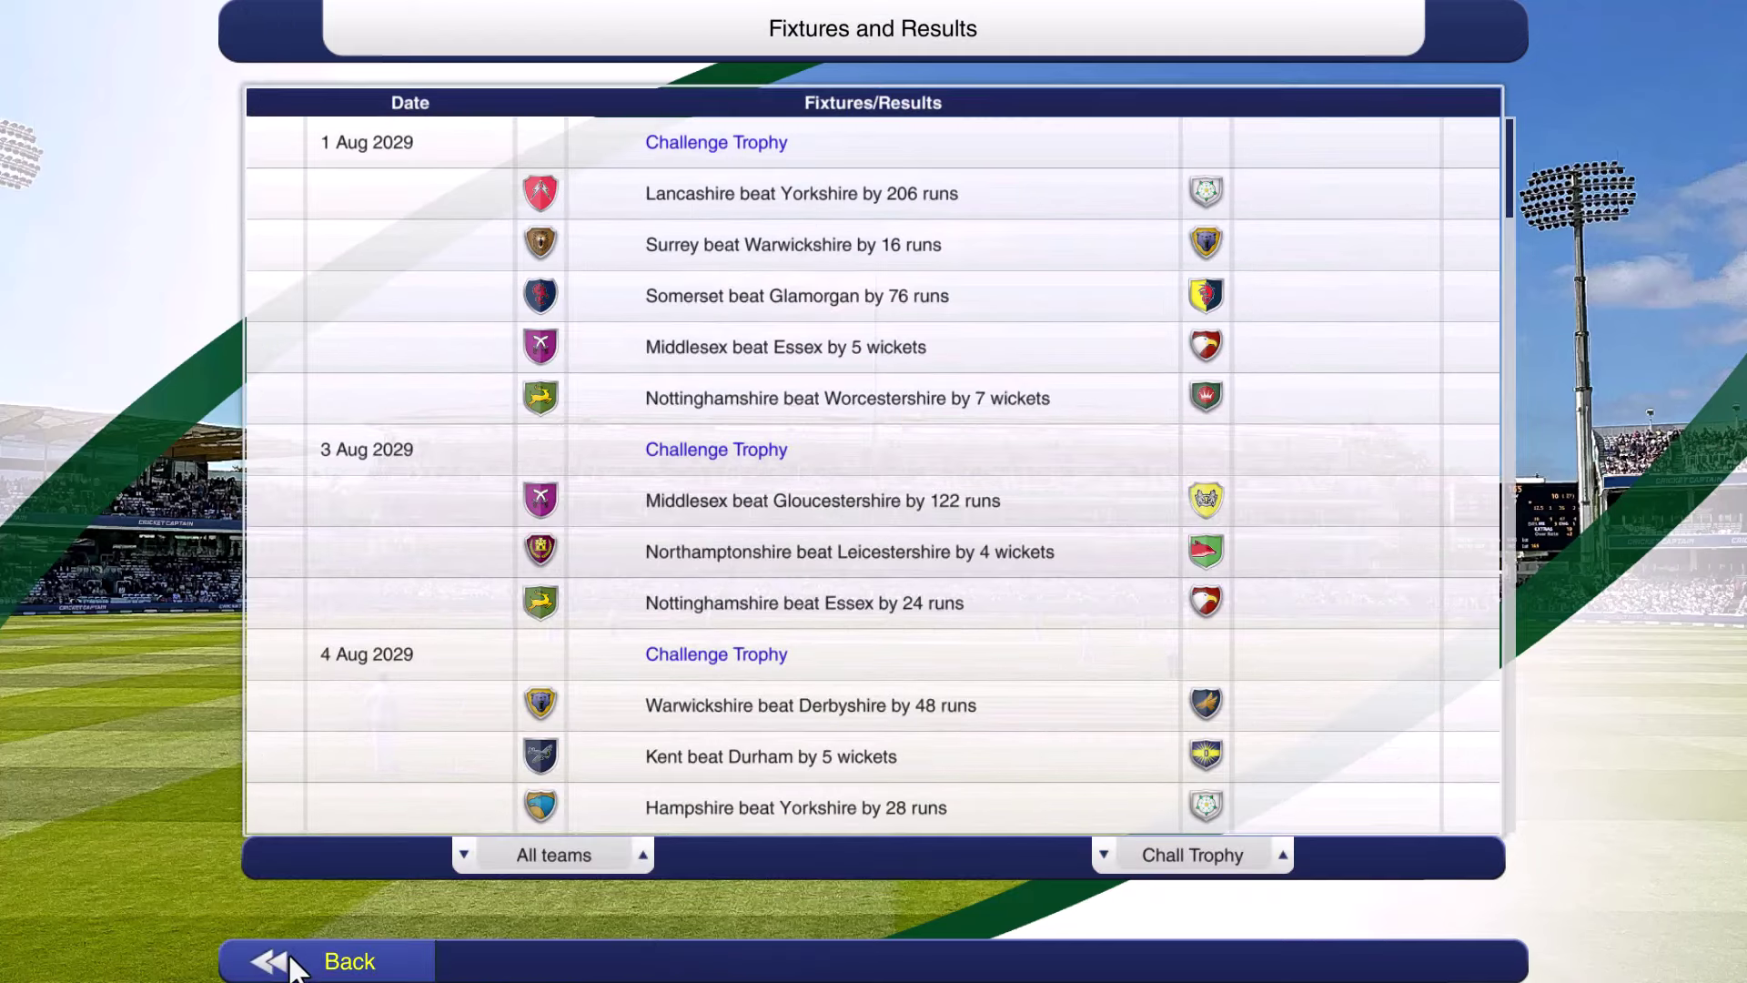
Step: Filter the fixtures back to Internationals, check the team filter options and select the 19 Mar 2030 Sri Lanka v England result
{"action": "left_click", "coordinate": [1213, 870]}
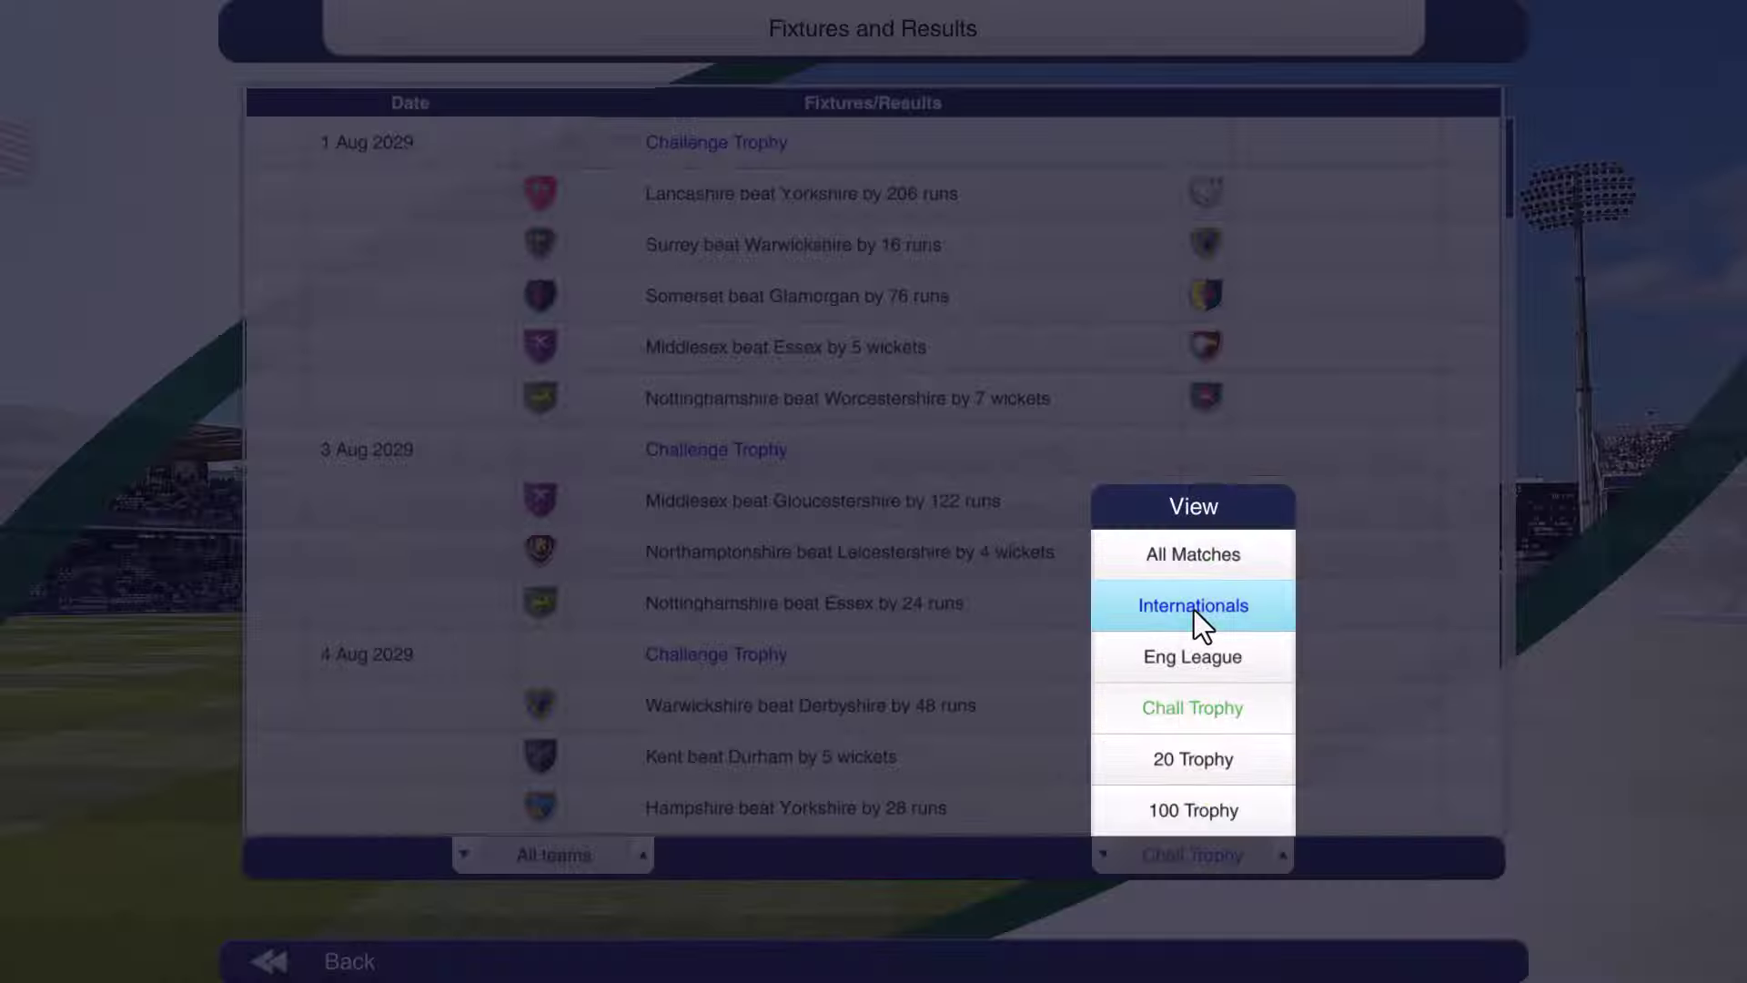
{"action": "left_click", "coordinate": [1194, 610]}
{"action": "scroll", "coordinate": [828, 438], "scroll_direction": "up", "scroll_amount": 4}
{"action": "scroll", "coordinate": [860, 364], "scroll_direction": "up", "scroll_amount": 4}
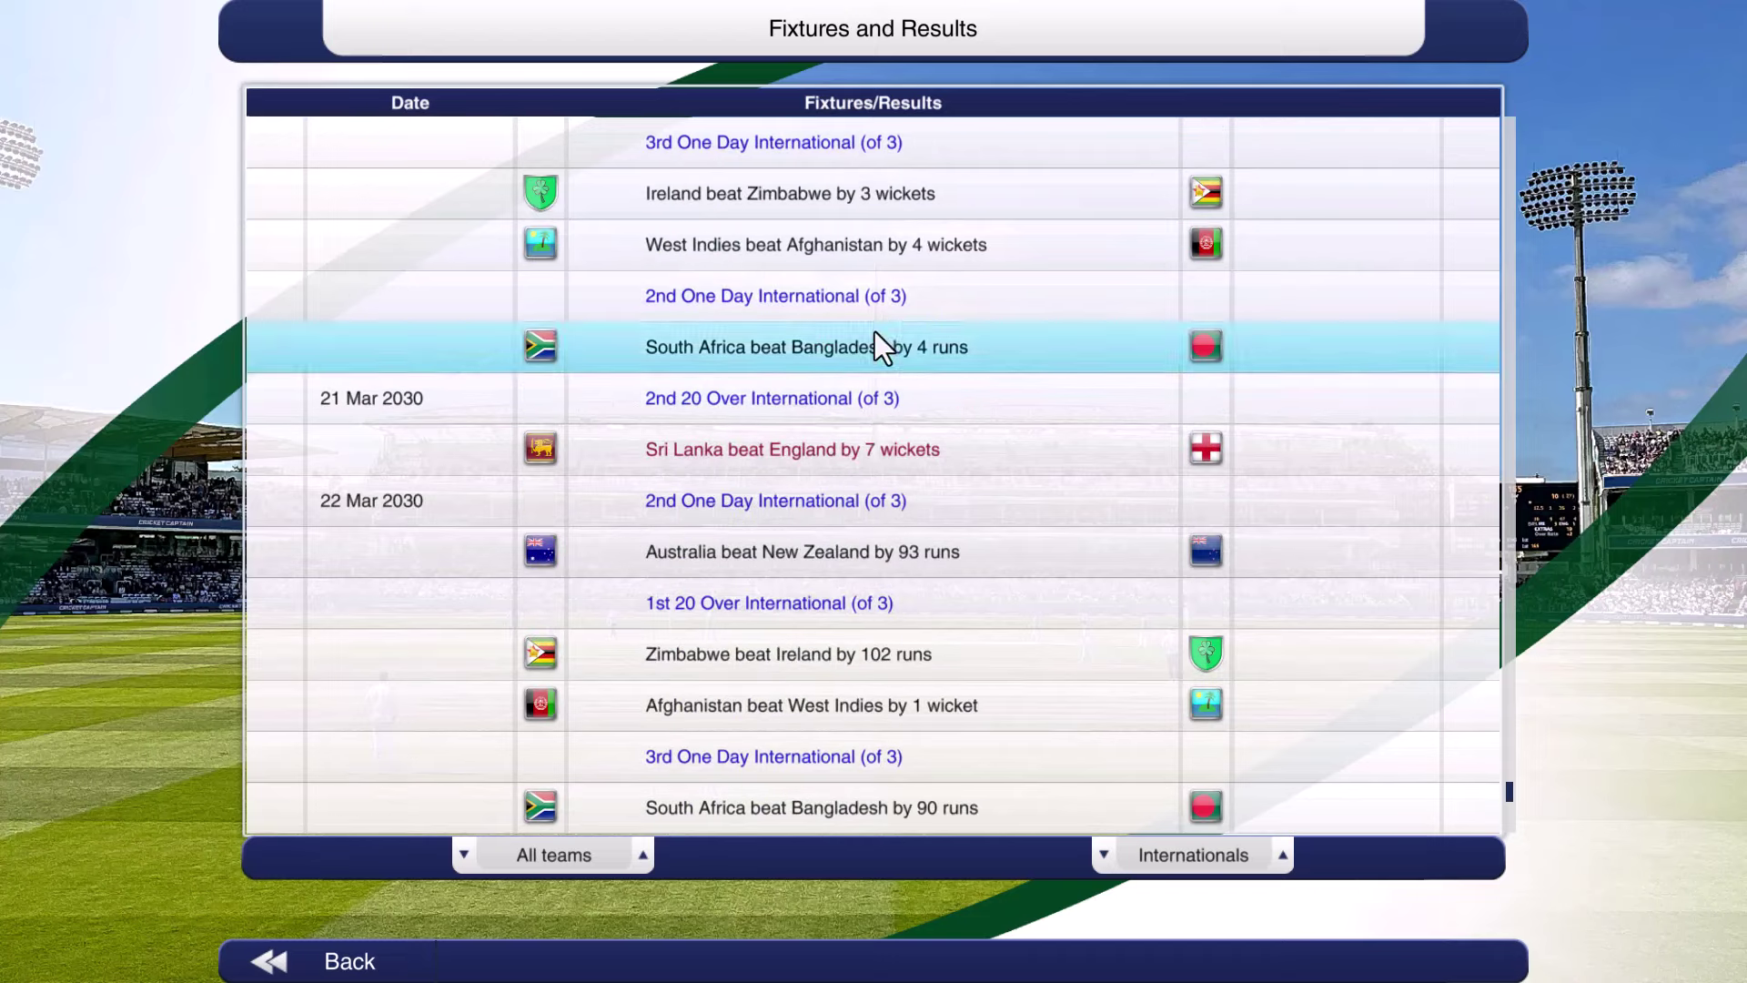
{"action": "left_click", "coordinate": [564, 857]}
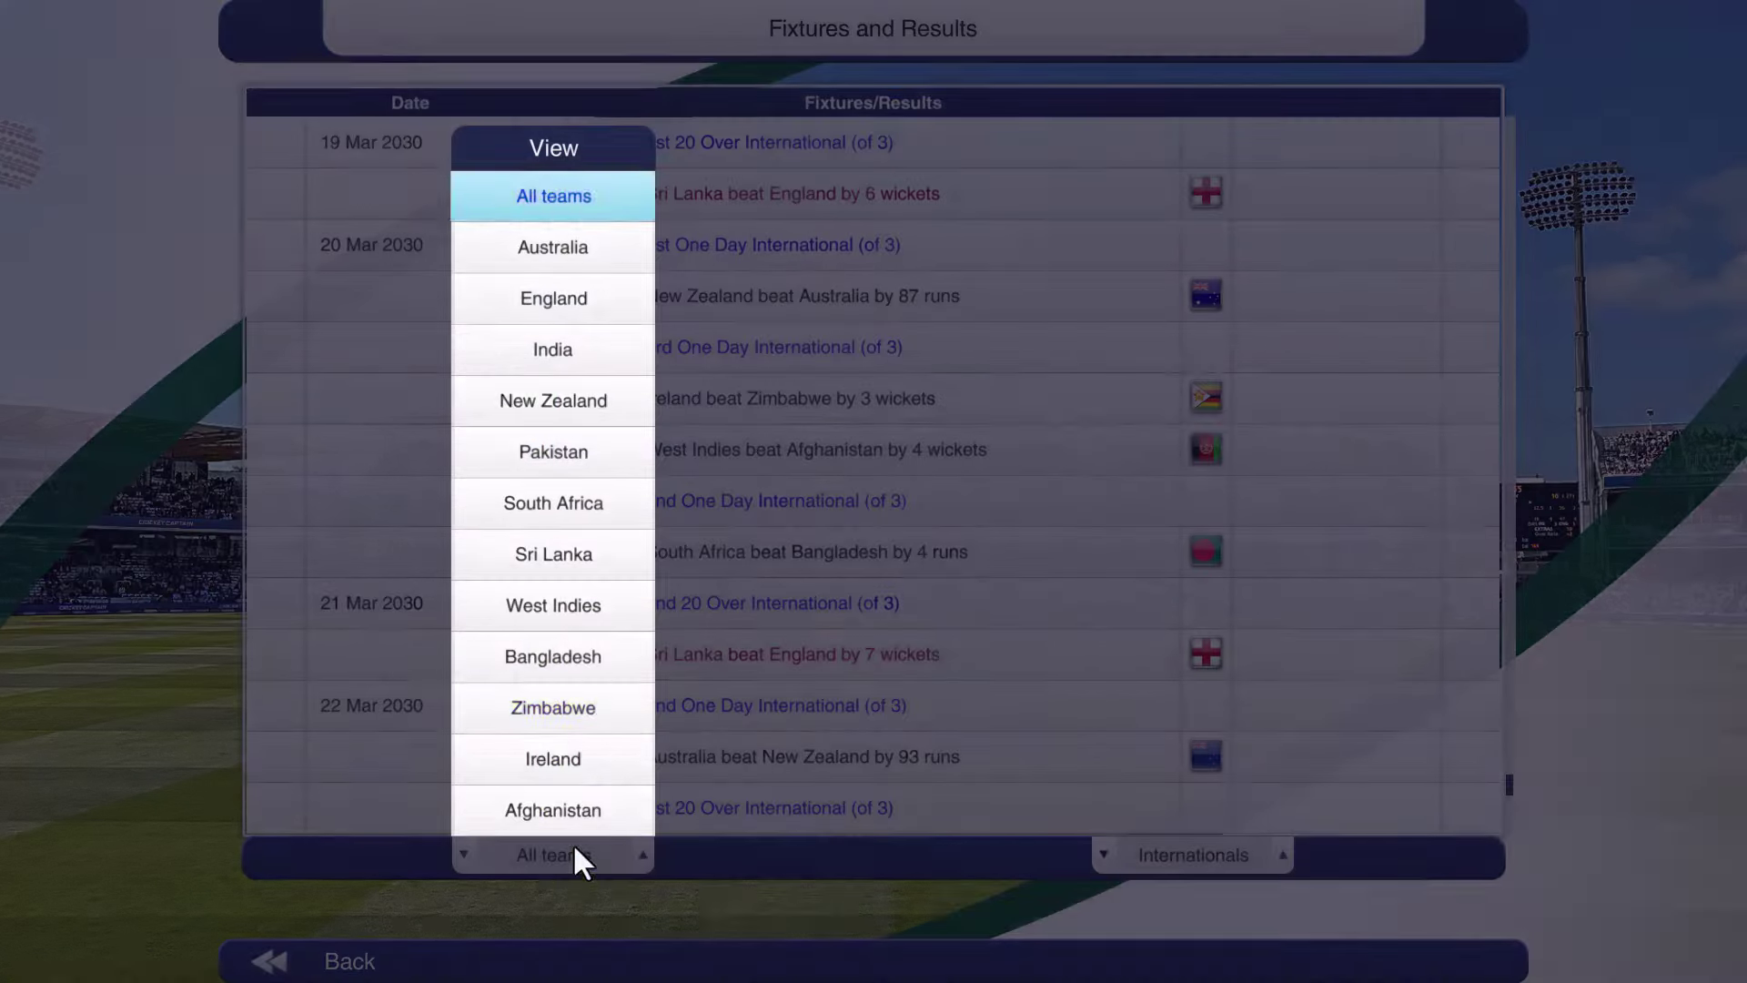
{"action": "left_click", "coordinate": [580, 284]}
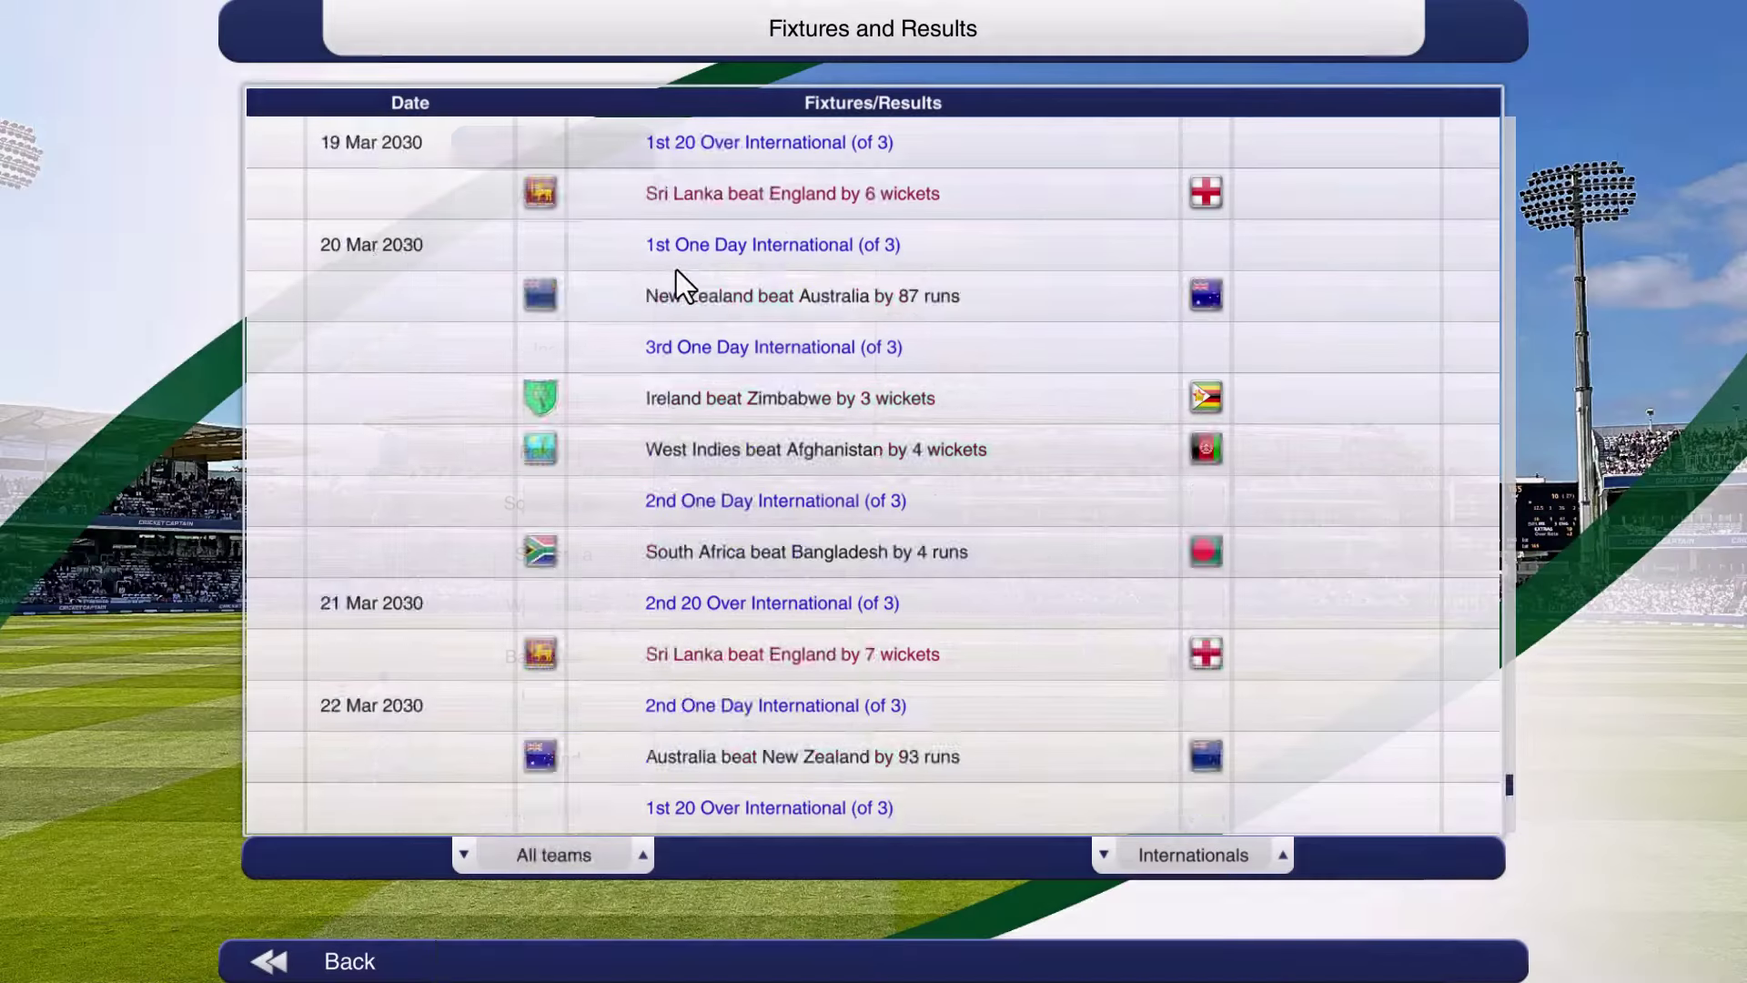
{"action": "left_click", "coordinate": [825, 184]}
Step: Switch to File Explorer, open the Cricket Captain 2024 Saves folder and show its full path
{"action": "left_click", "coordinate": [762, 963]}
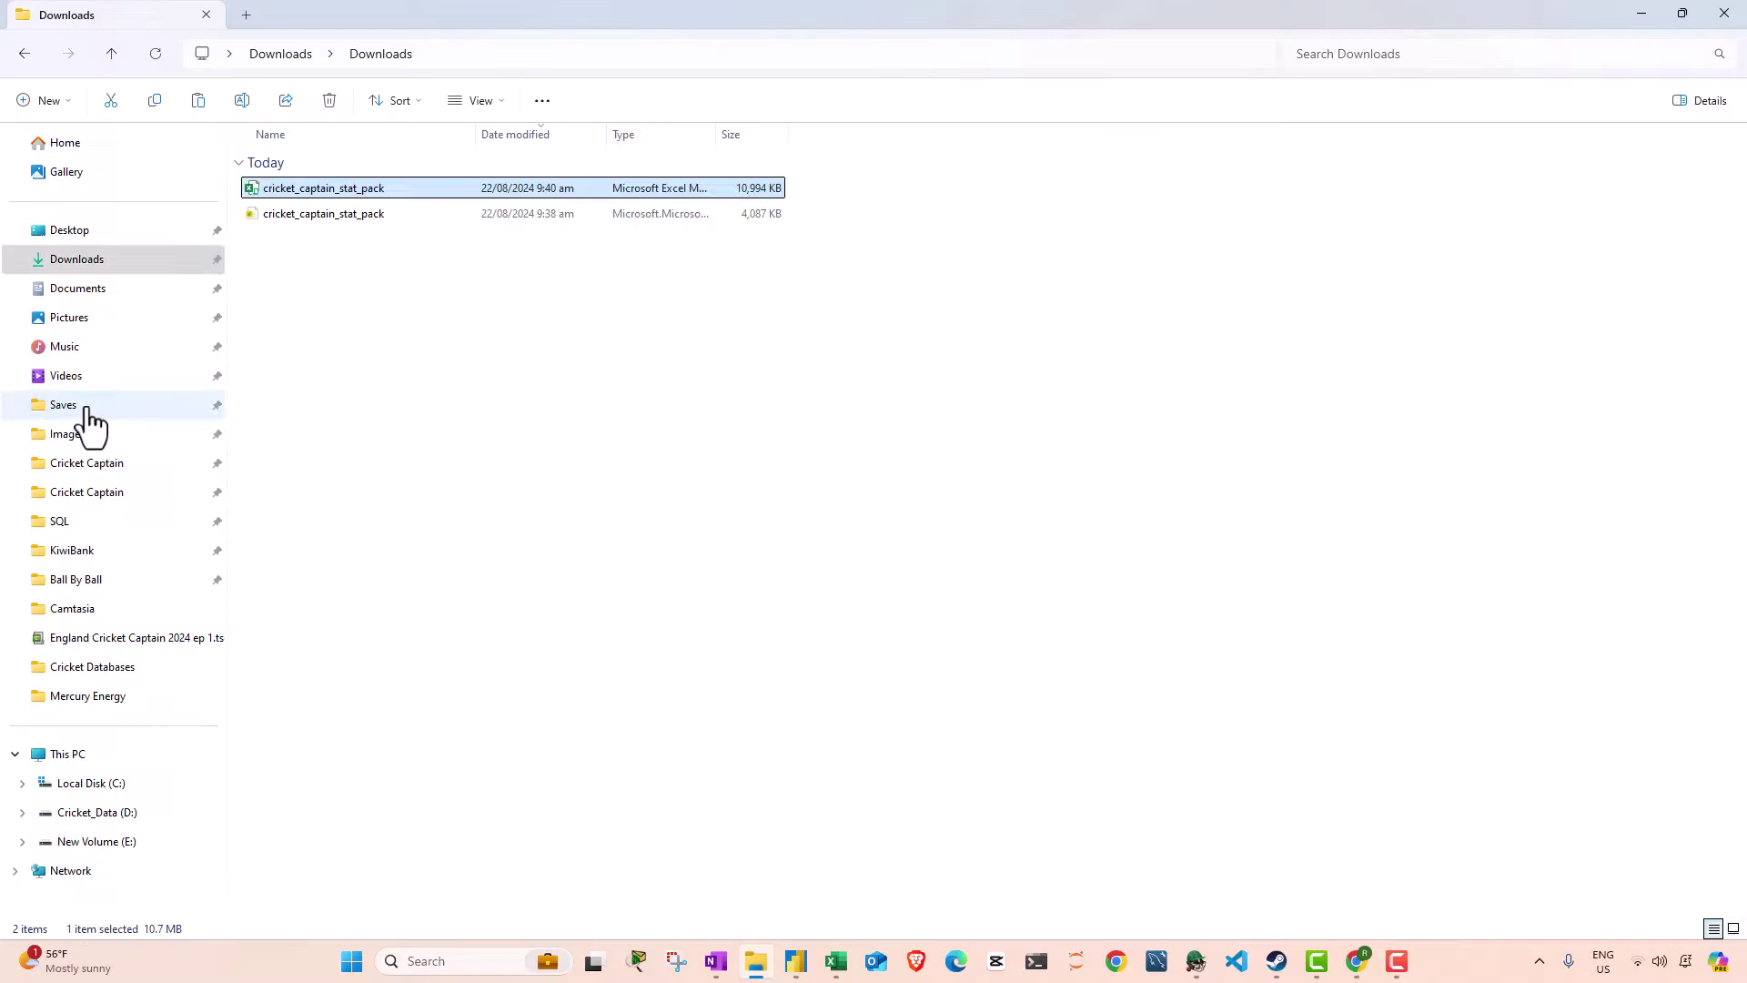
{"action": "left_click", "coordinate": [198, 406]}
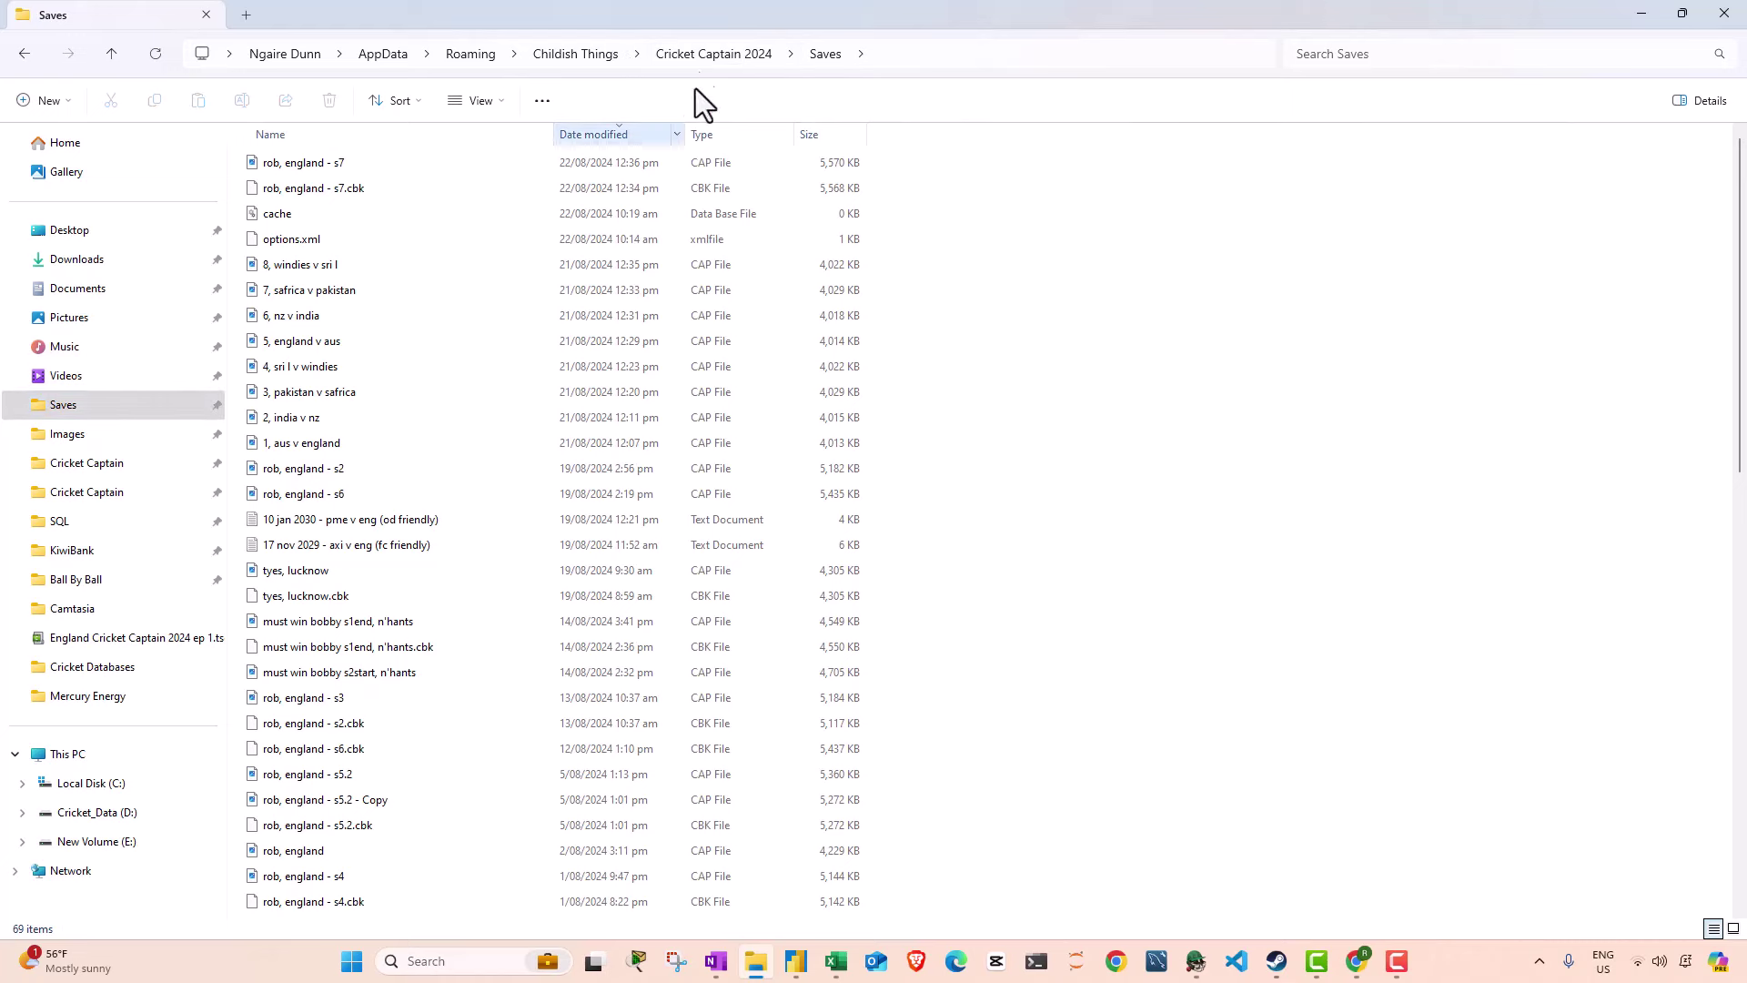
{"action": "left_click", "coordinate": [886, 48]}
{"action": "left_click", "coordinate": [1079, 479]}
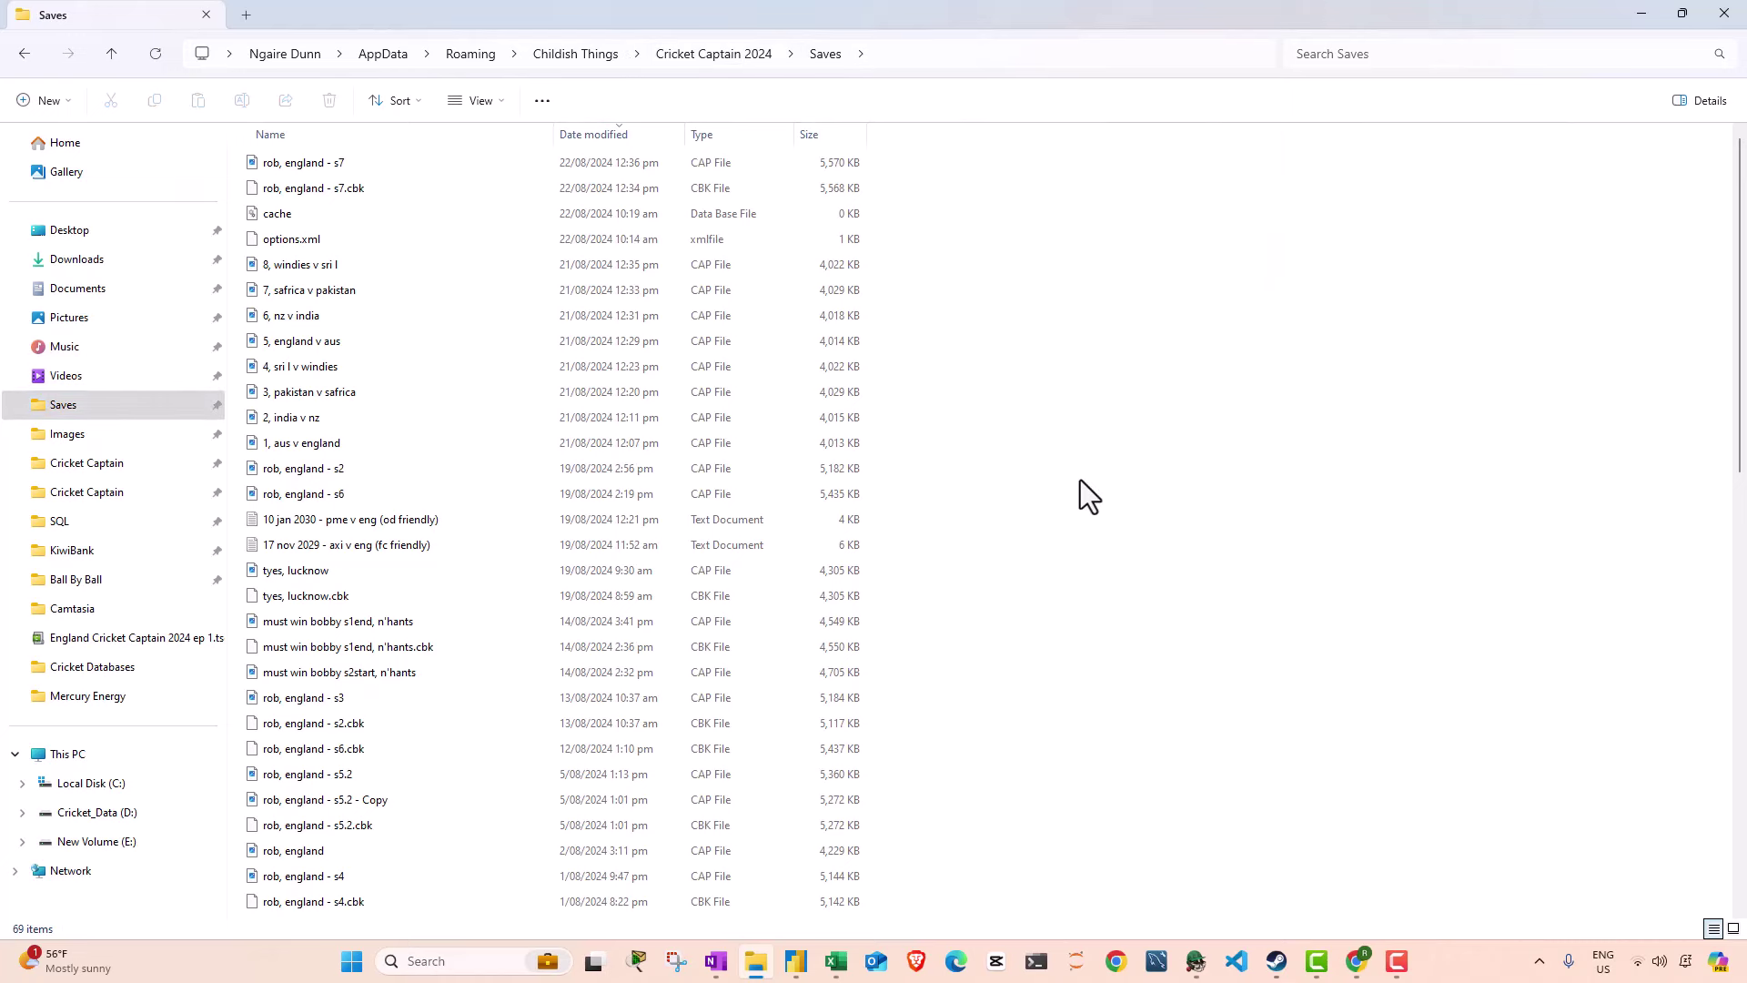
Step: Look through the Saves folder, examining the rob, england save files for s7, s3 and s4 and the subfolders below them
{"action": "left_click", "coordinate": [320, 166]}
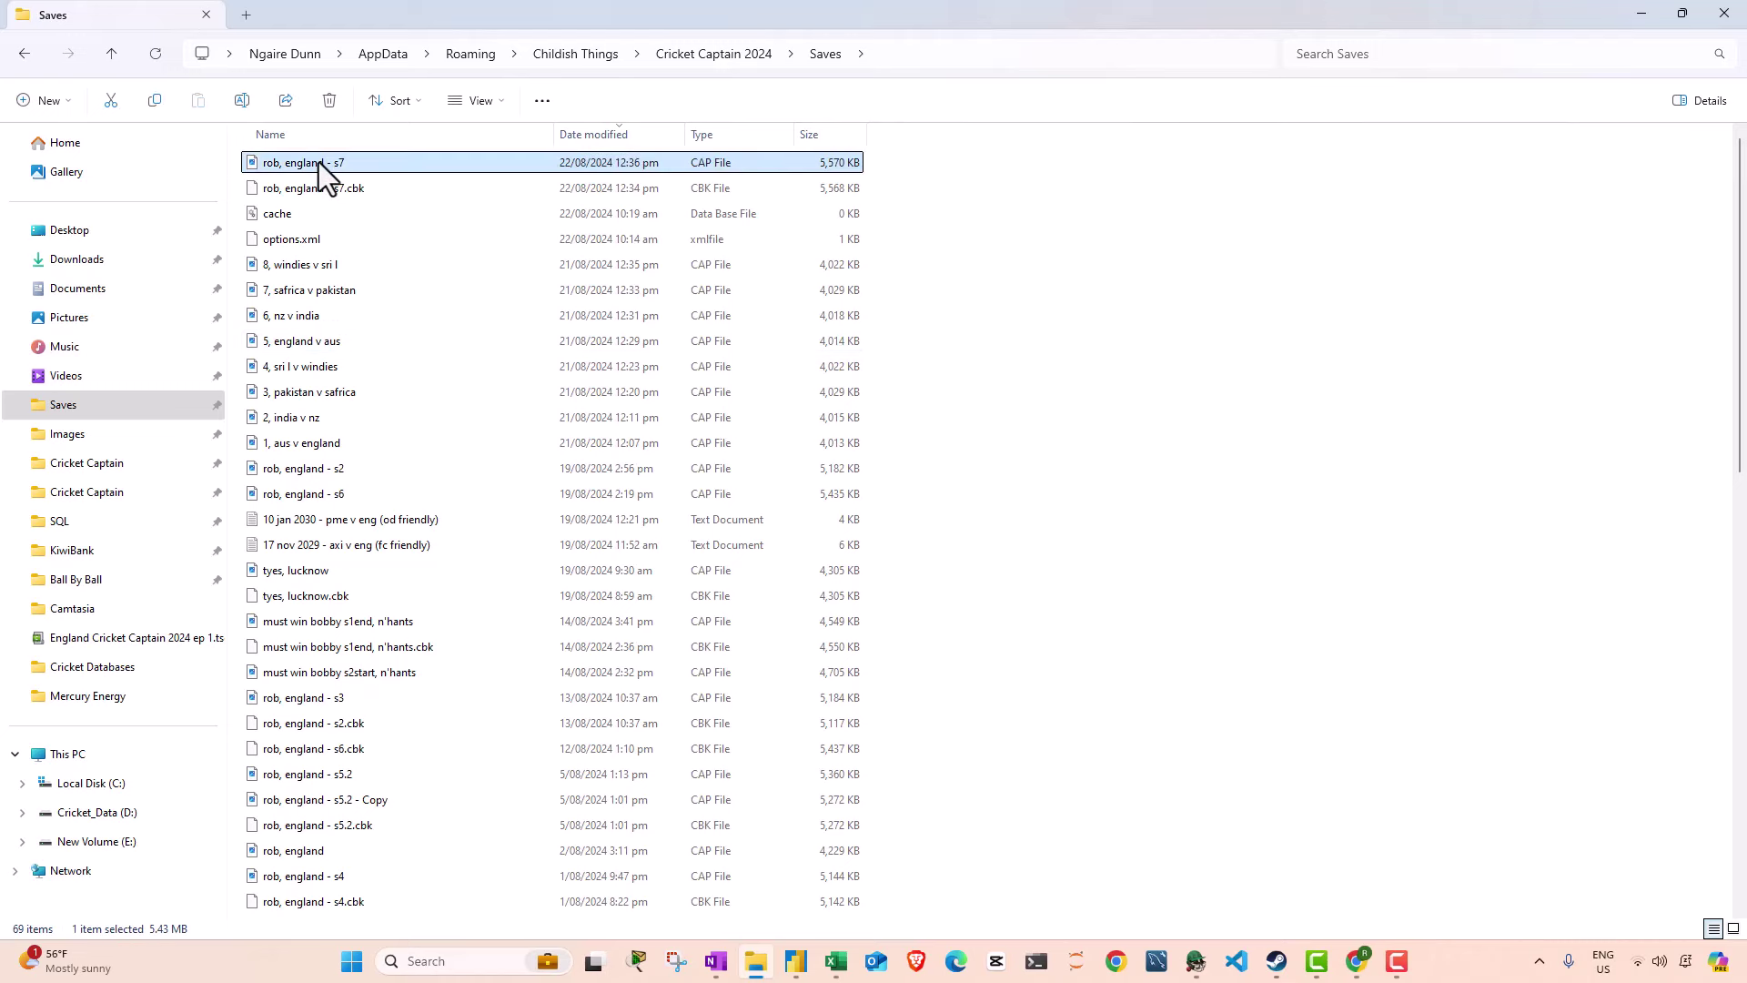
{"action": "scroll", "coordinate": [471, 565], "scroll_direction": "down", "scroll_amount": 3}
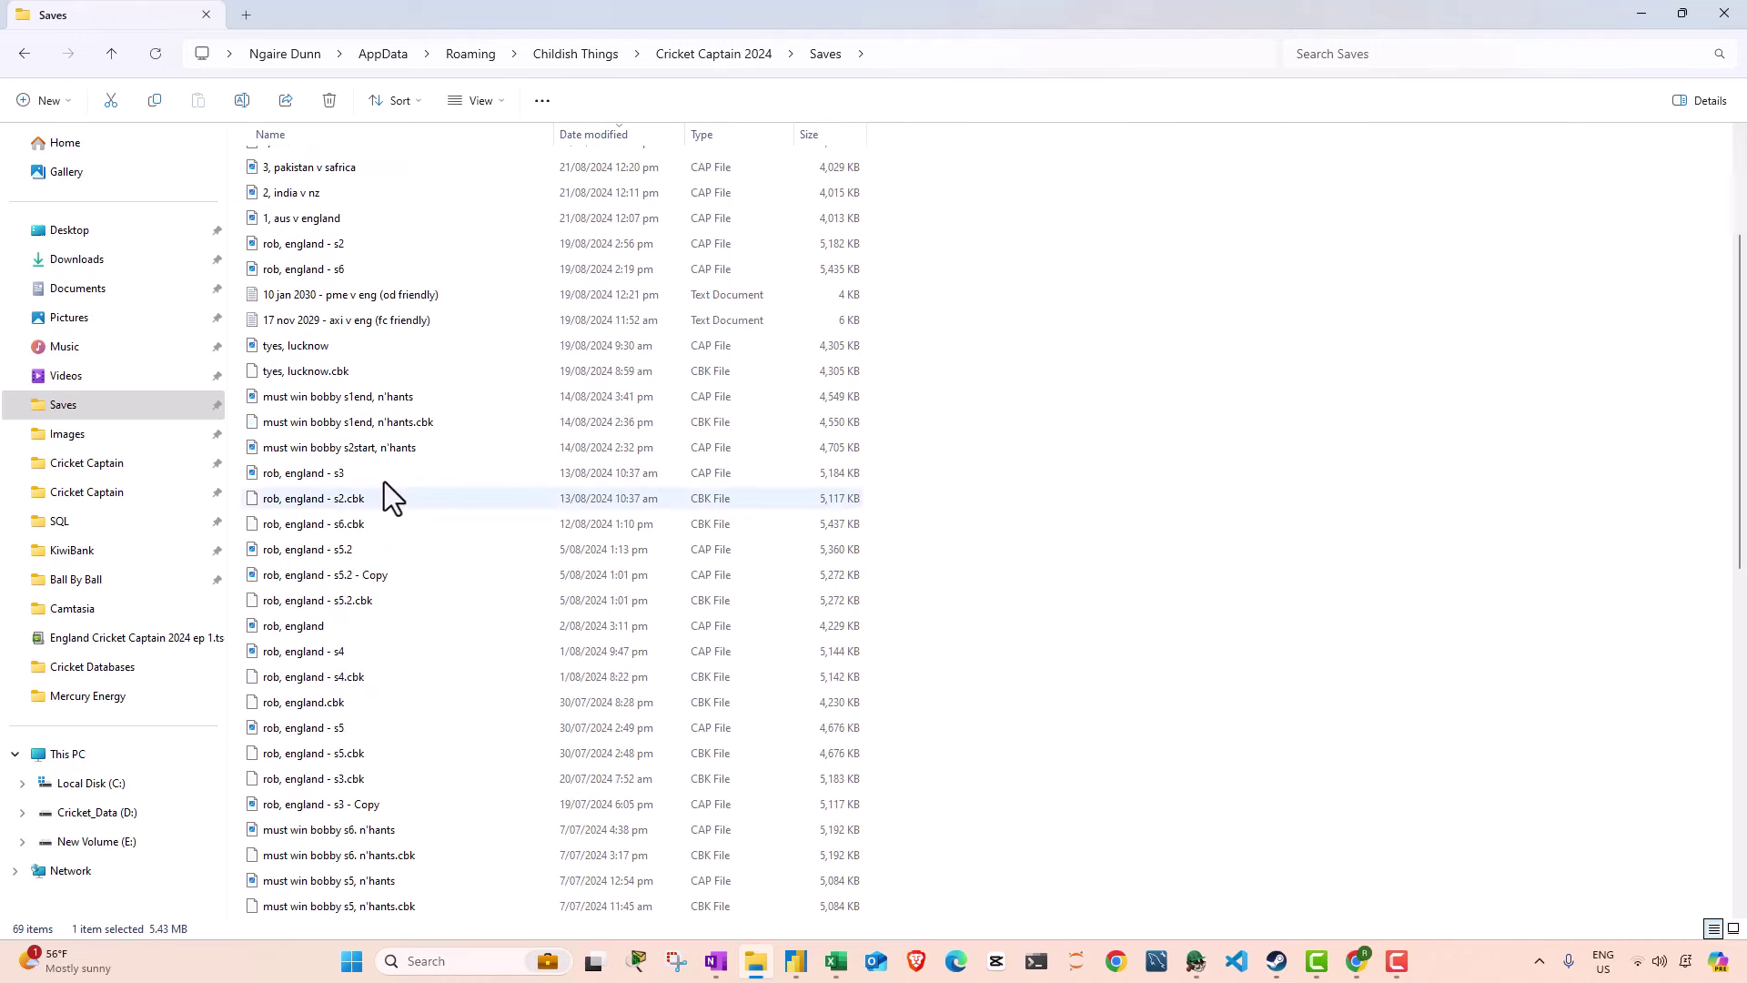
{"action": "left_click", "coordinate": [351, 473]}
{"action": "scroll", "coordinate": [355, 487], "scroll_direction": "down", "scroll_amount": 2}
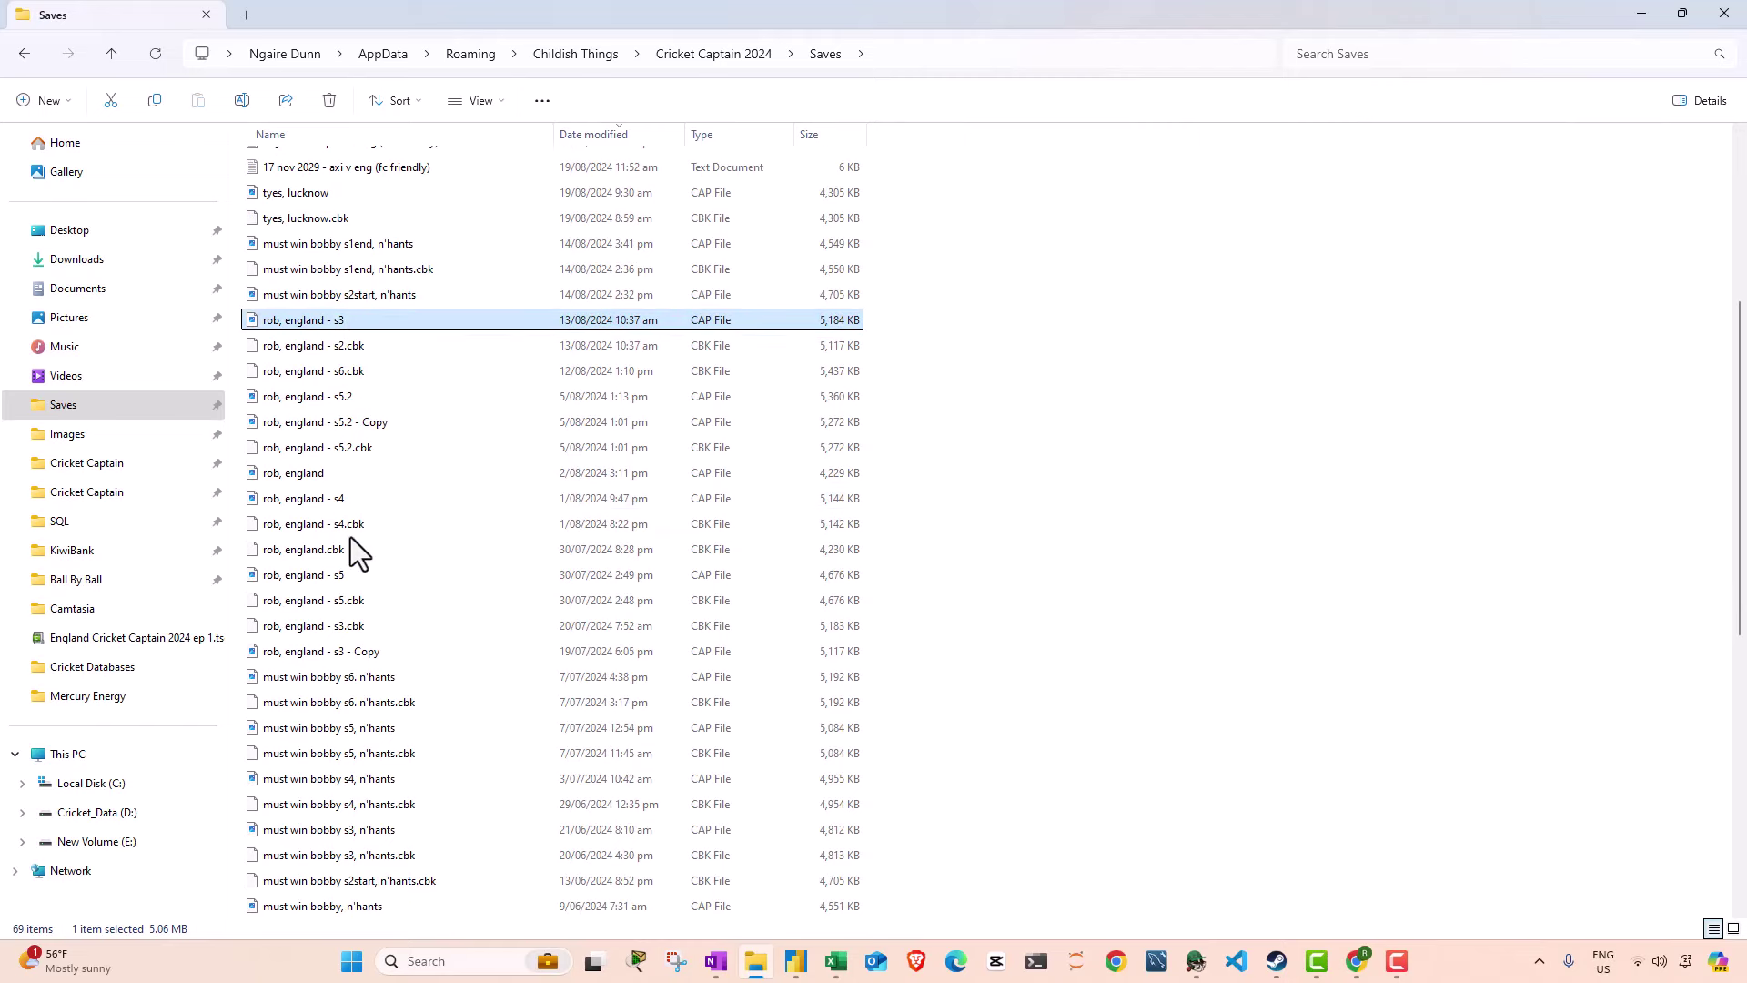
{"action": "left_click", "coordinate": [340, 504]}
{"action": "scroll", "coordinate": [364, 500], "scroll_direction": "down", "scroll_amount": 4}
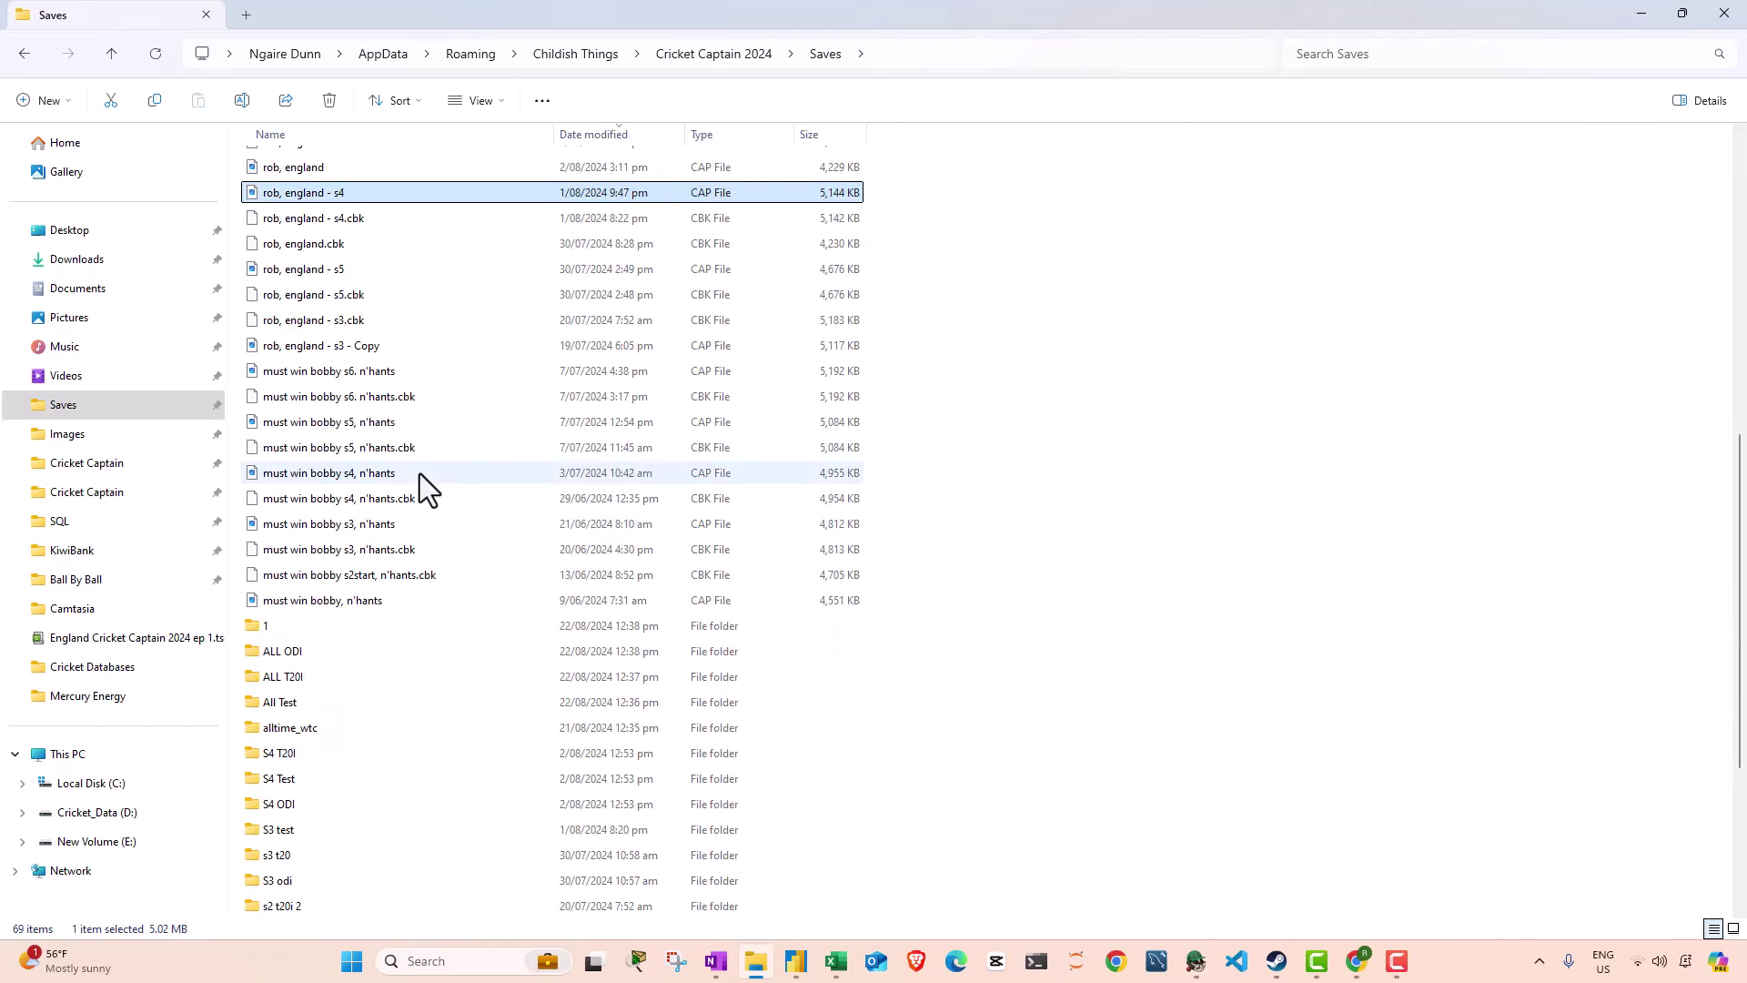
{"action": "scroll", "coordinate": [397, 495], "scroll_direction": "down", "scroll_amount": 4}
{"action": "scroll", "coordinate": [394, 501], "scroll_direction": "up", "scroll_amount": 13}
Step: Read through the 10 jan 2030 - pme v eng (od friendly) text file, close it and select it together with 17 nov 2029 - axi v eng (fc friendly)
{"action": "left_click", "coordinate": [378, 519]}
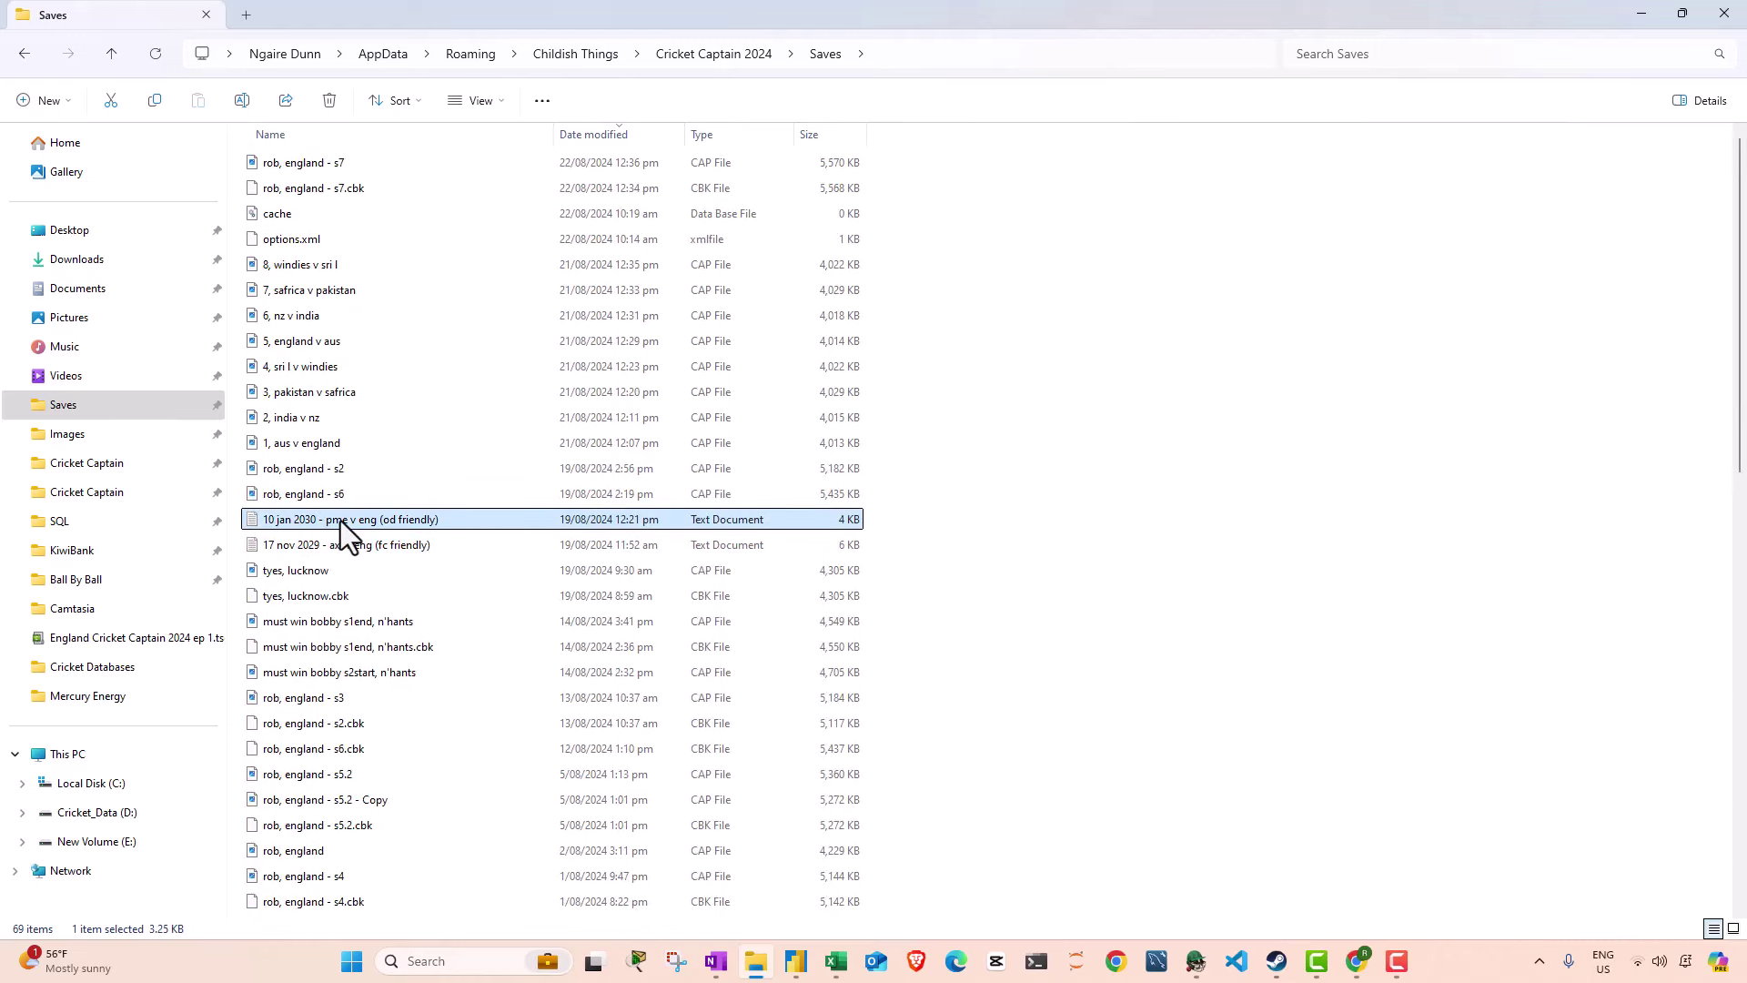
{"action": "double_click", "coordinate": [366, 522]}
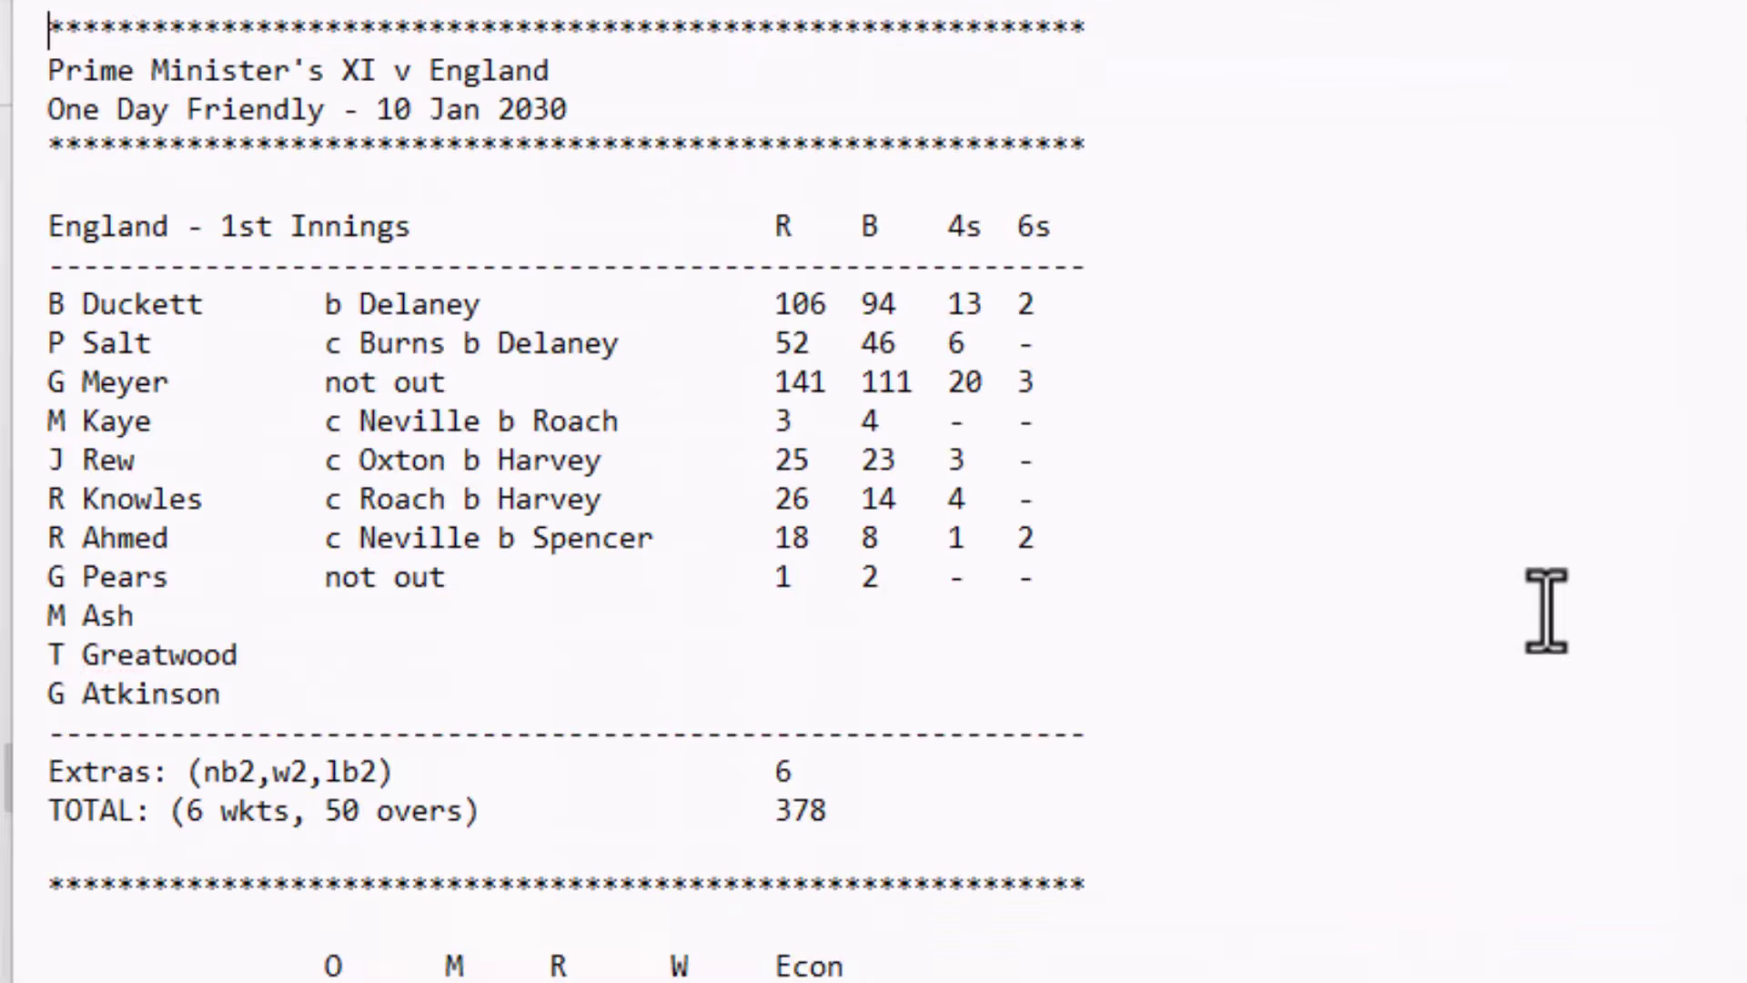
{"action": "scroll", "coordinate": [761, 565], "scroll_direction": "down", "scroll_amount": 8}
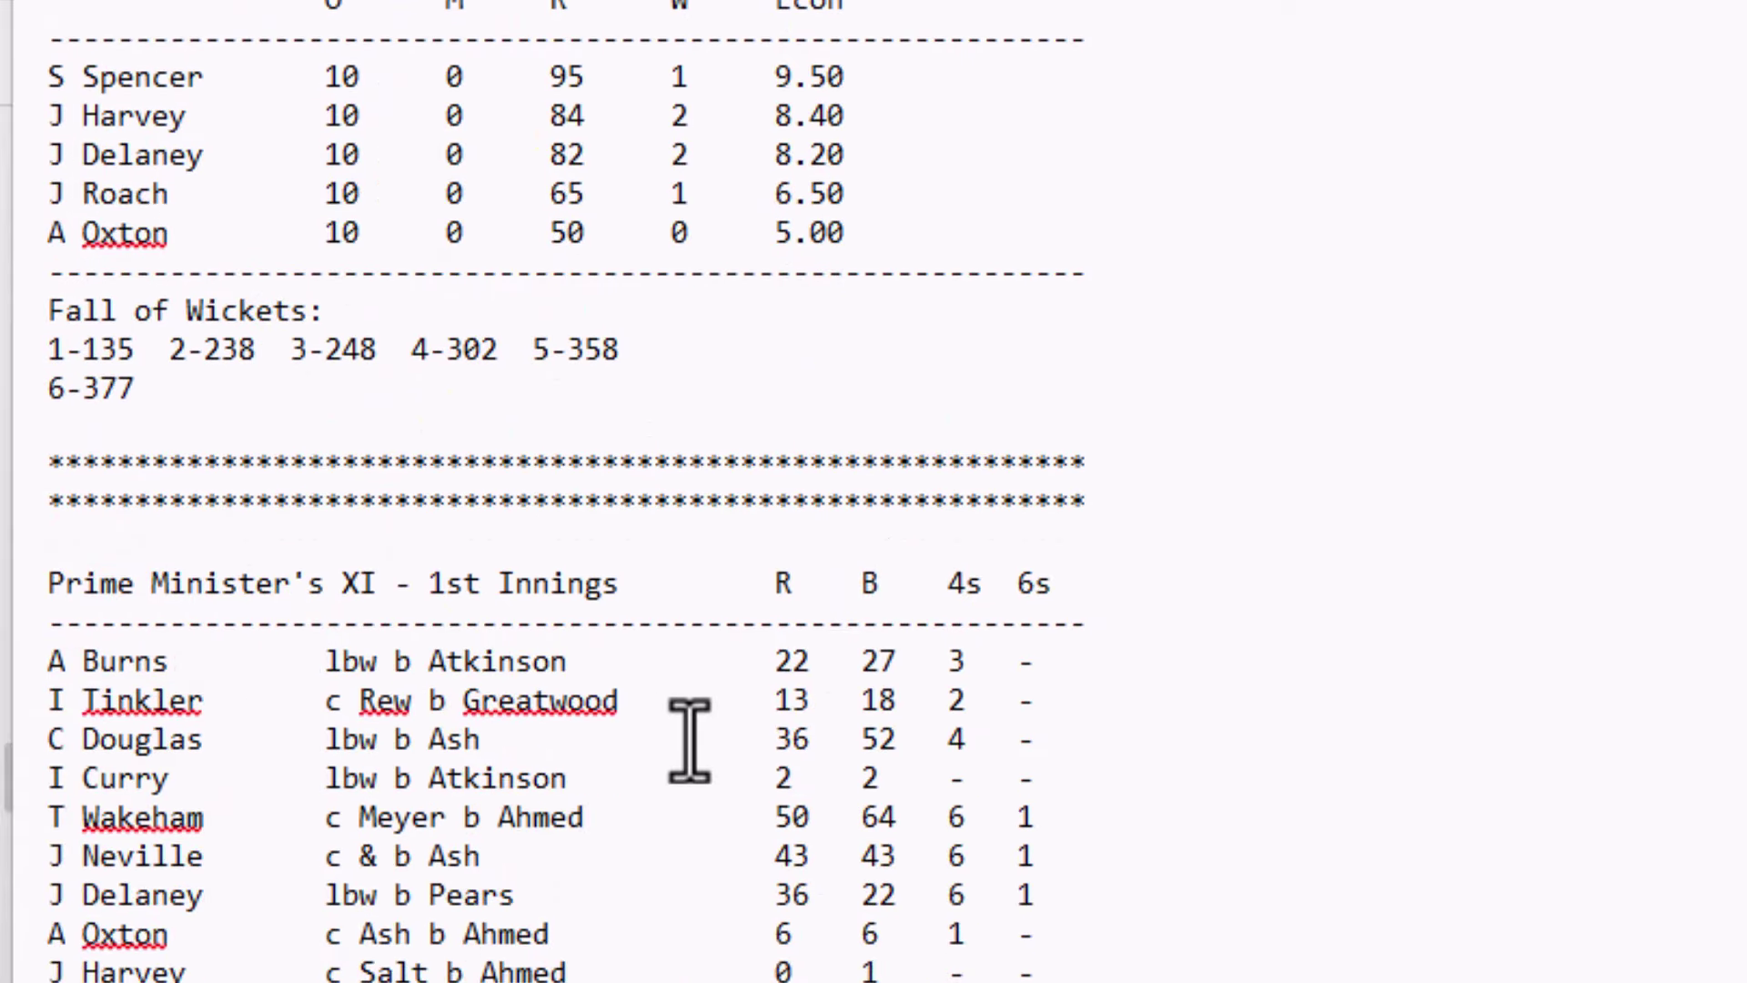
{"action": "scroll", "coordinate": [689, 739], "scroll_direction": "up", "scroll_amount": 10}
{"action": "left_click", "coordinate": [889, 9]}
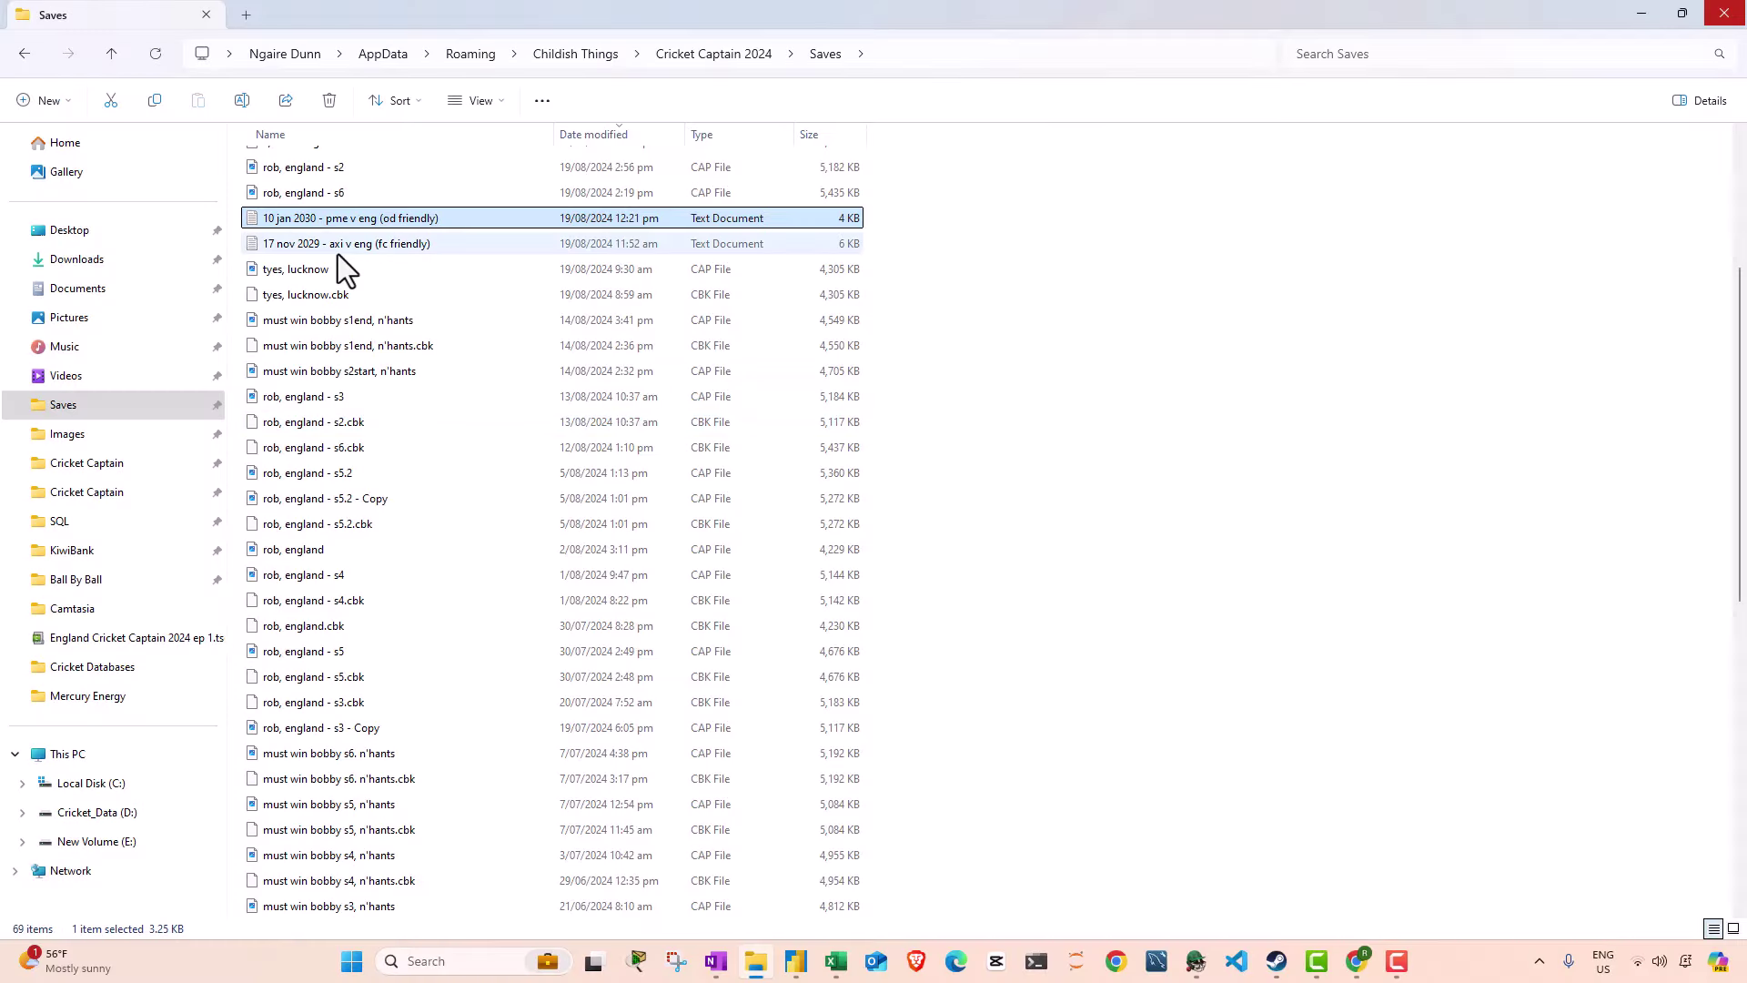
{"action": "left_click", "coordinate": [341, 246], "text": "ctrl"}
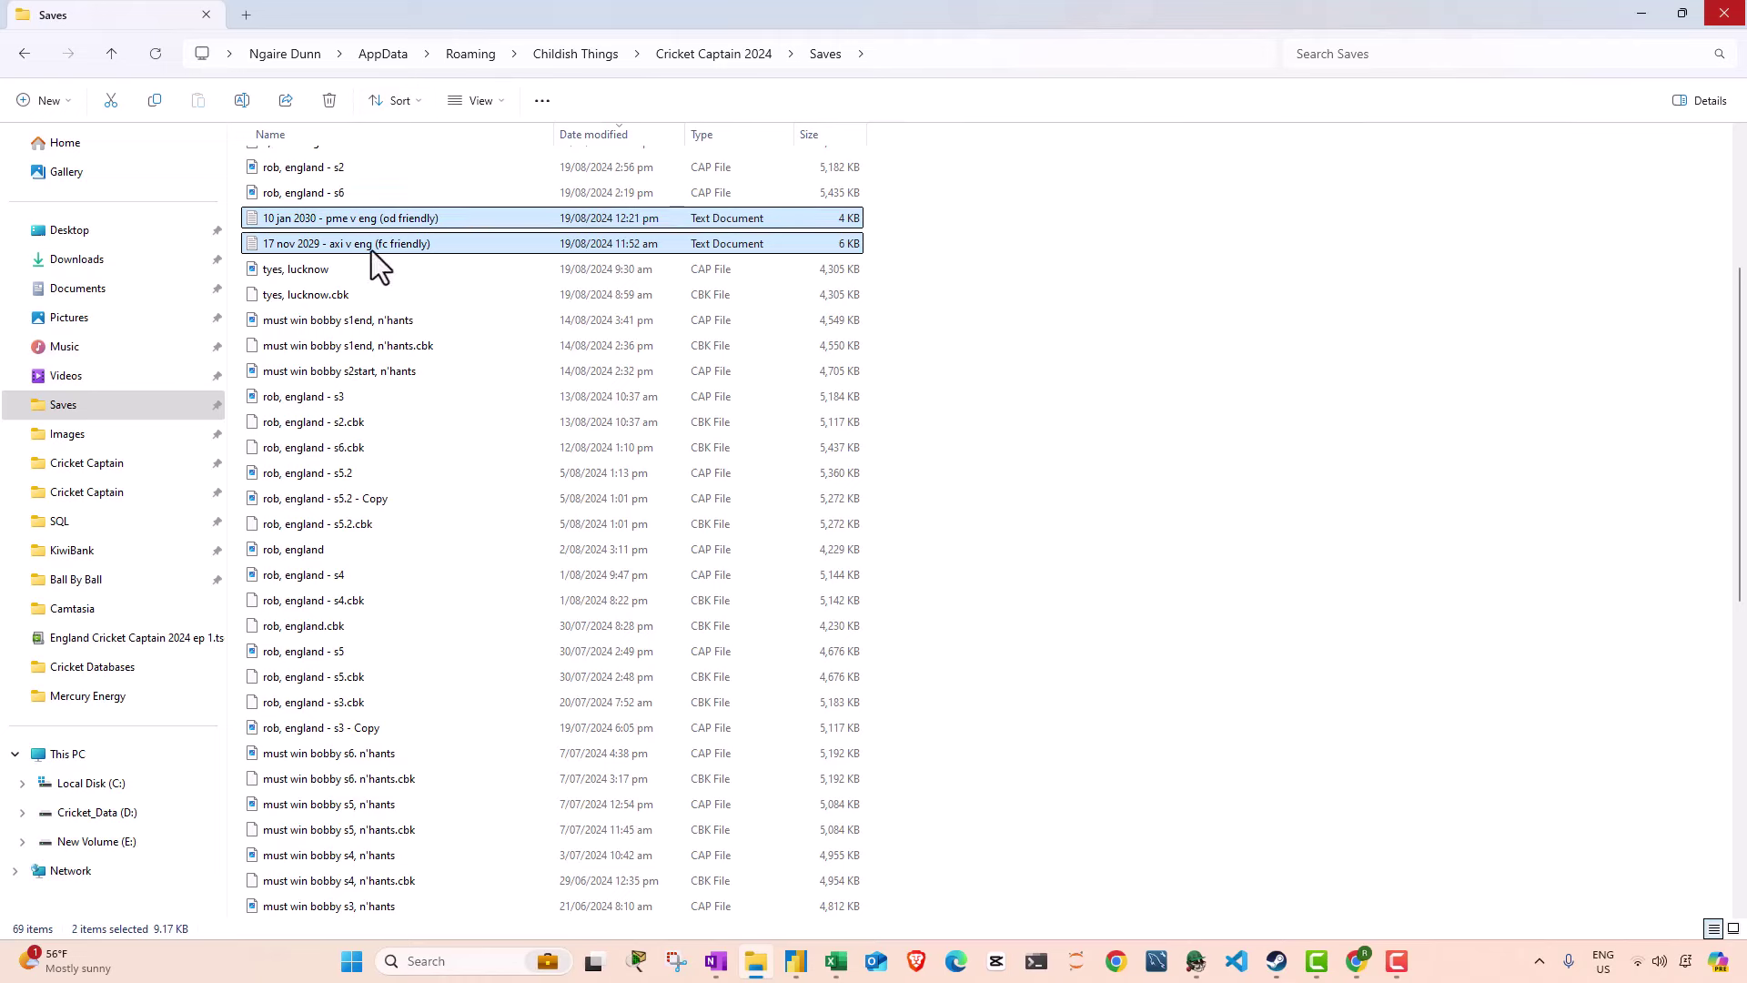
{"action": "scroll", "coordinate": [367, 236], "scroll_direction": "up", "scroll_amount": 4}
Step: Open folder 1 inside Saves, paste the copied Test scorecard text files into it and look through them
{"action": "left_click", "coordinate": [323, 168]}
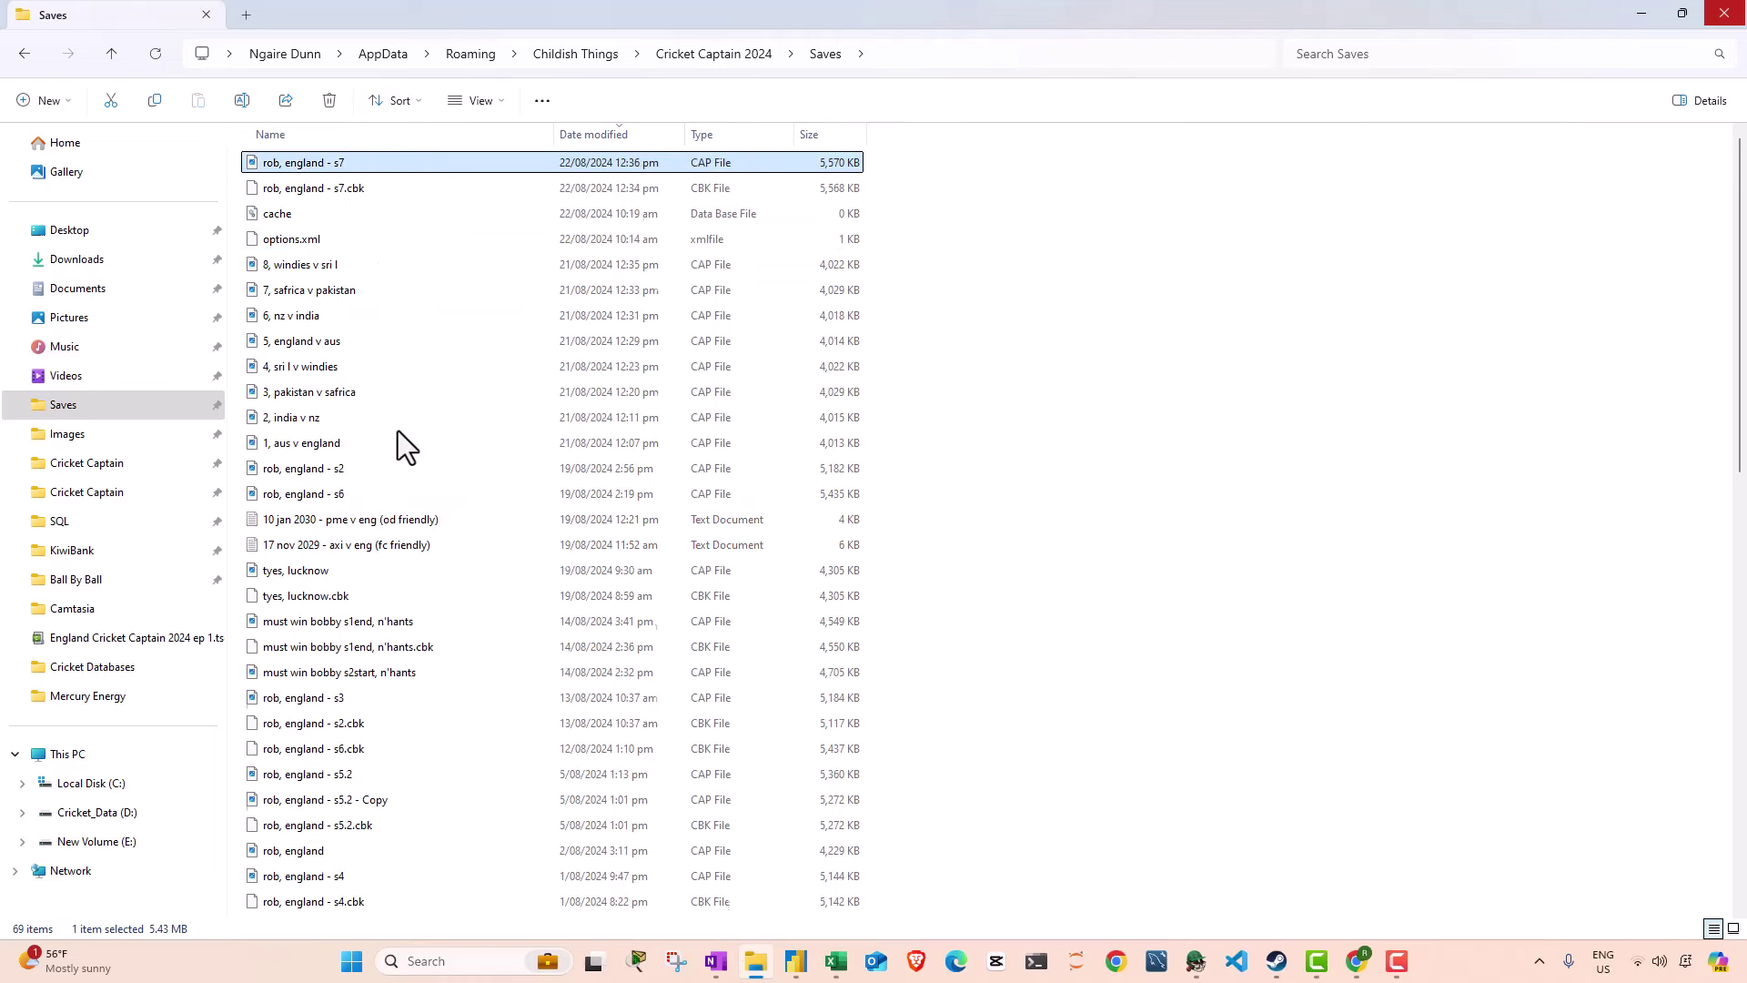
{"action": "scroll", "coordinate": [393, 442], "scroll_direction": "down", "scroll_amount": 9}
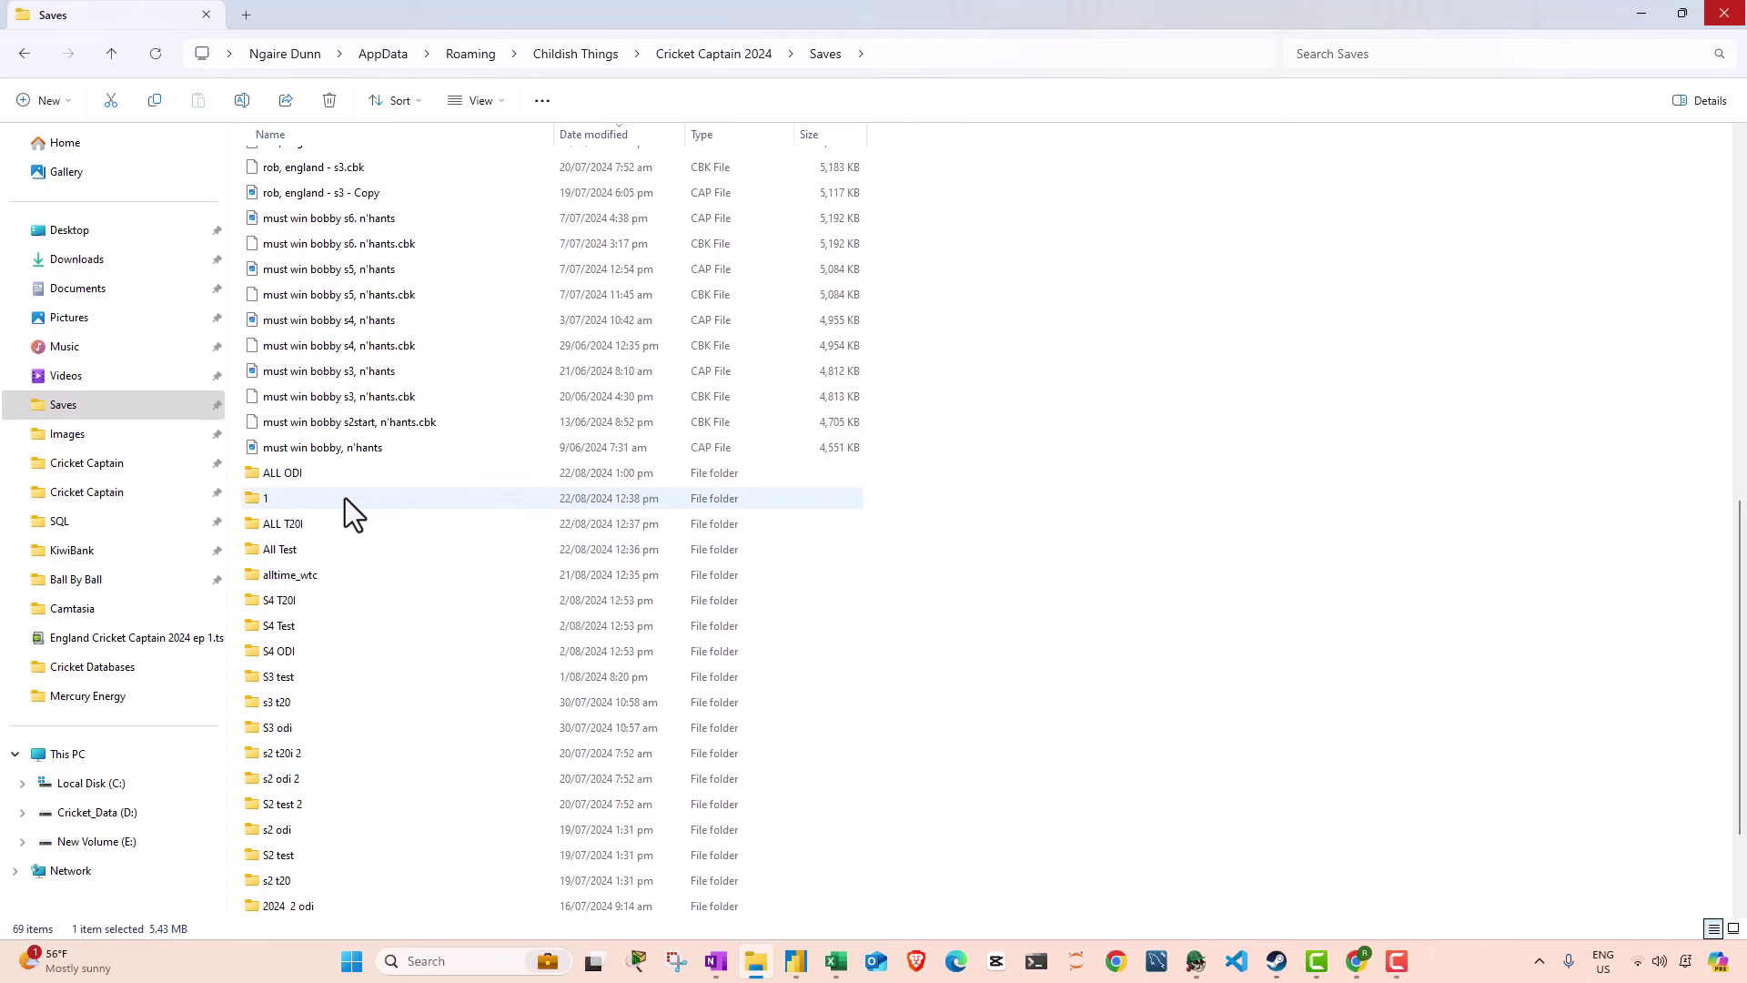
{"action": "double_click", "coordinate": [346, 498]}
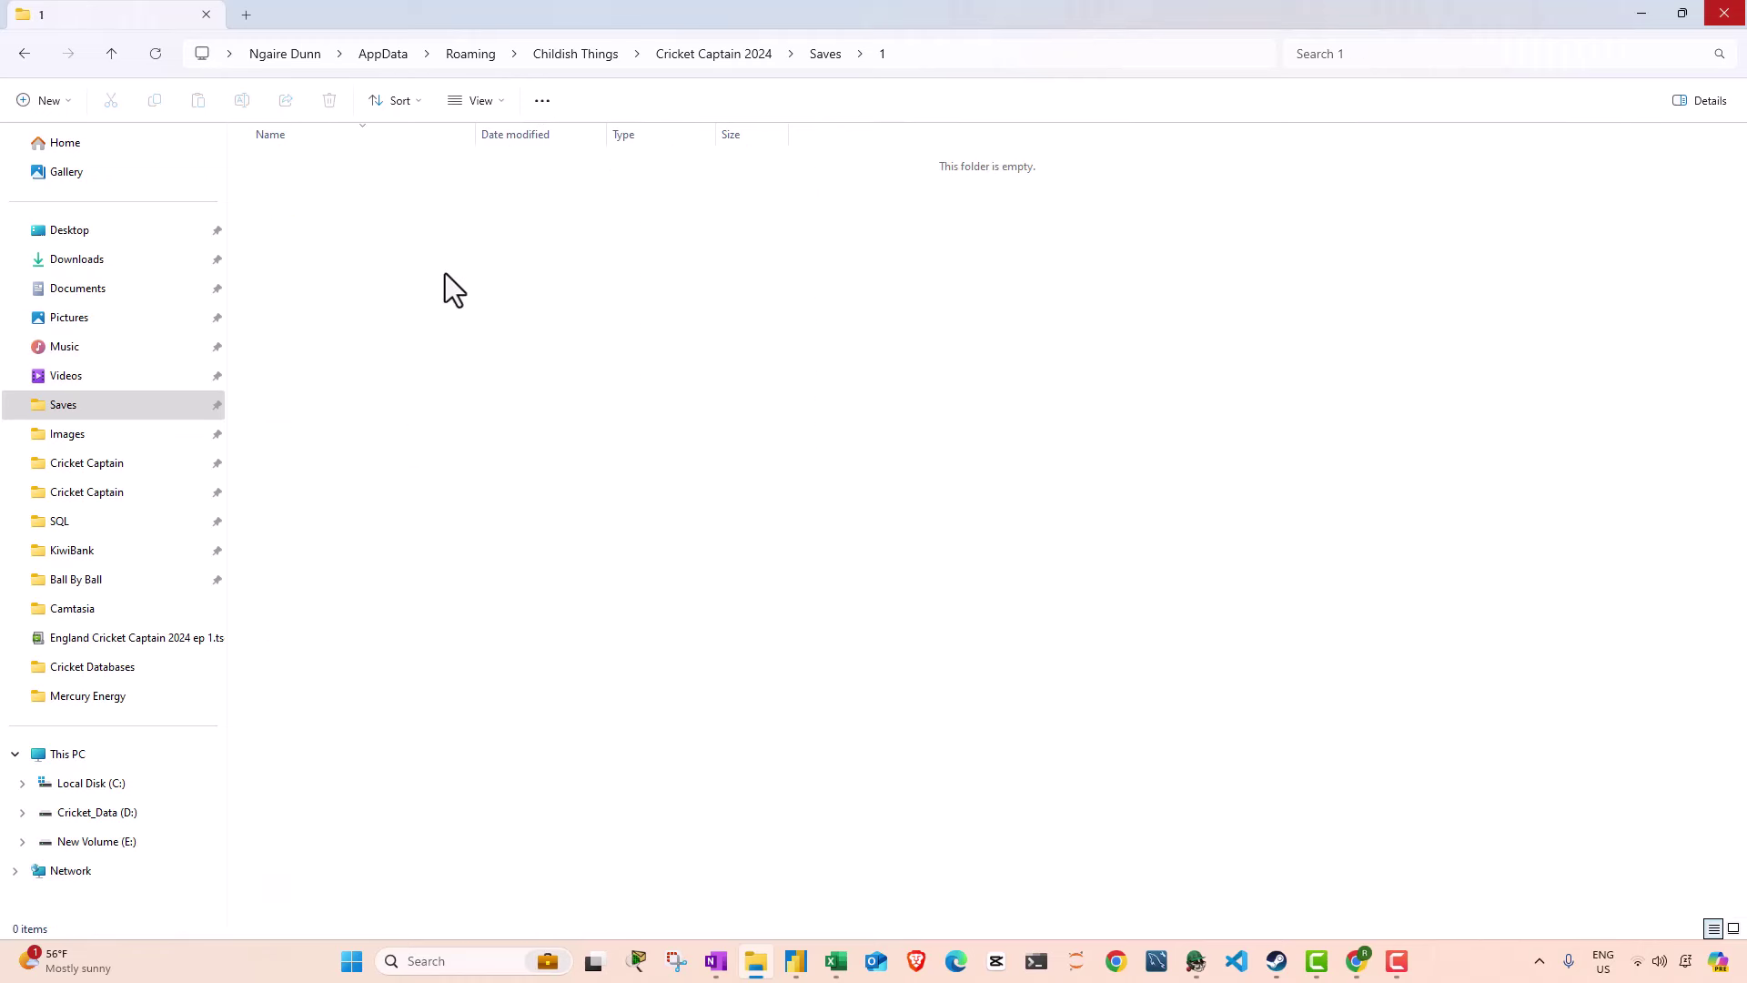
{"action": "key", "text": "ctrl+v"}
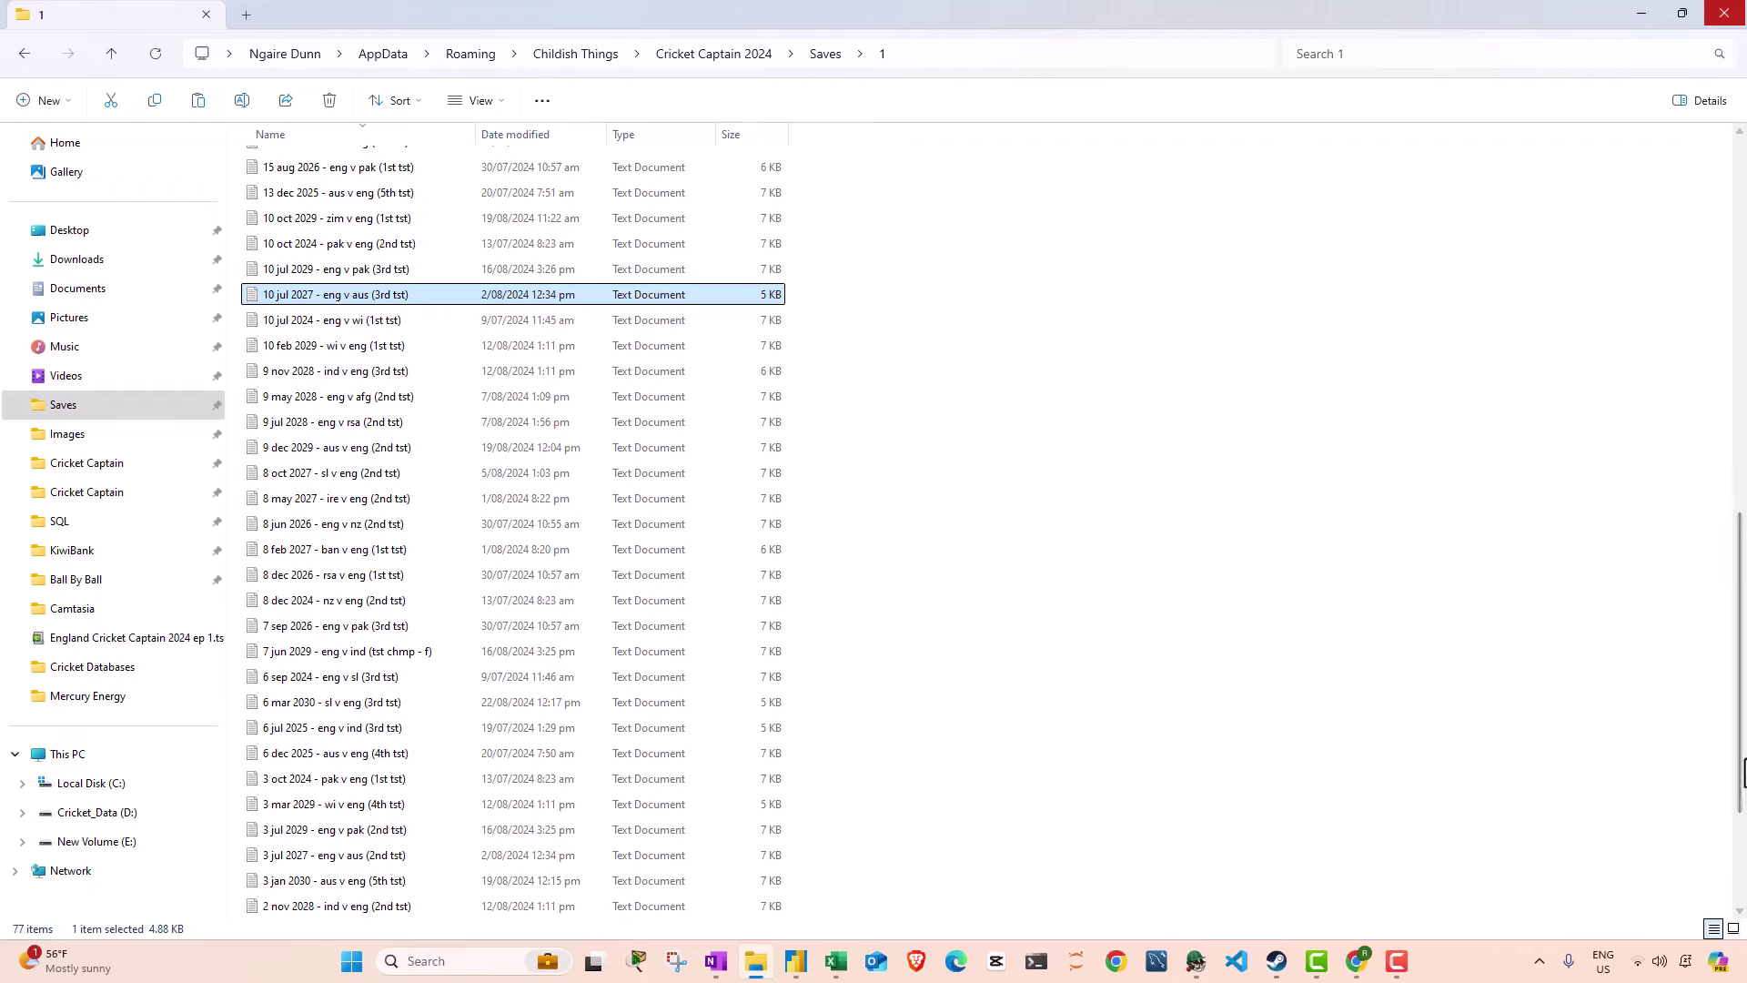
{"action": "scroll", "coordinate": [1668, 479], "scroll_direction": "up", "scroll_amount": 8}
{"action": "scroll", "coordinate": [1667, 478], "scroll_direction": "up", "scroll_amount": 3}
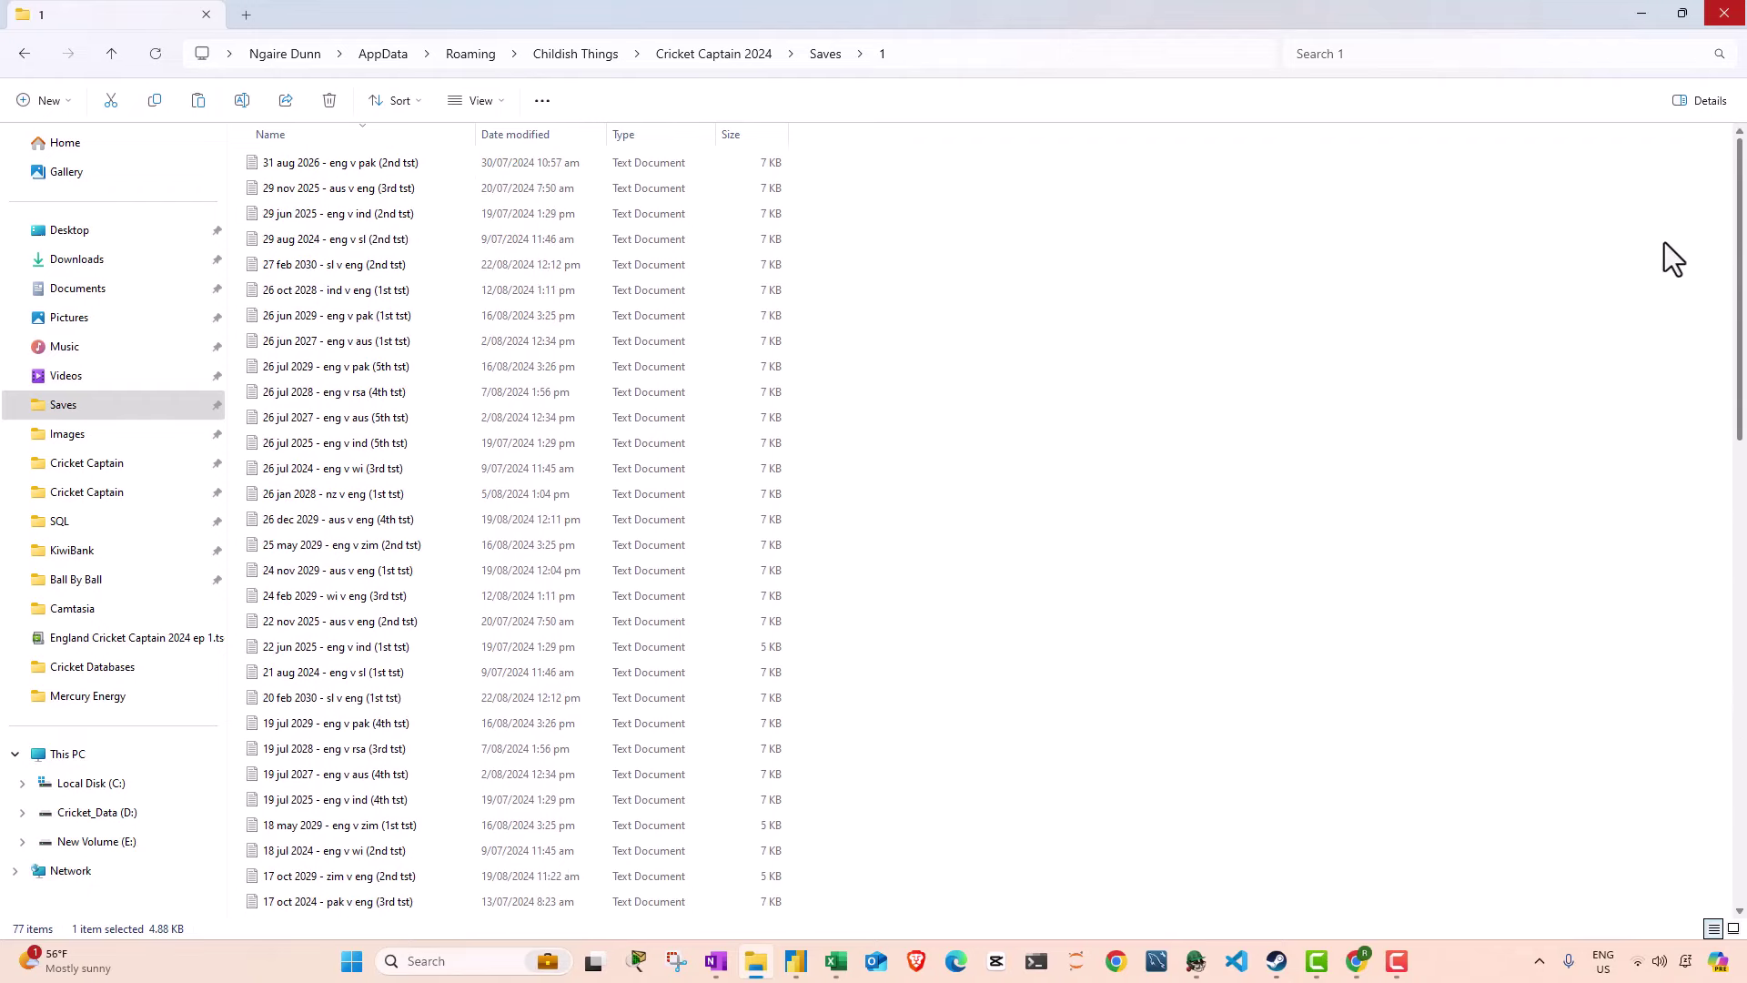
Step: Switch to the cricket_captain_stat_pack workbook in Excel and choose folder 1 inside Saves as the input folder
{"action": "key", "text": "alt+Tab"}
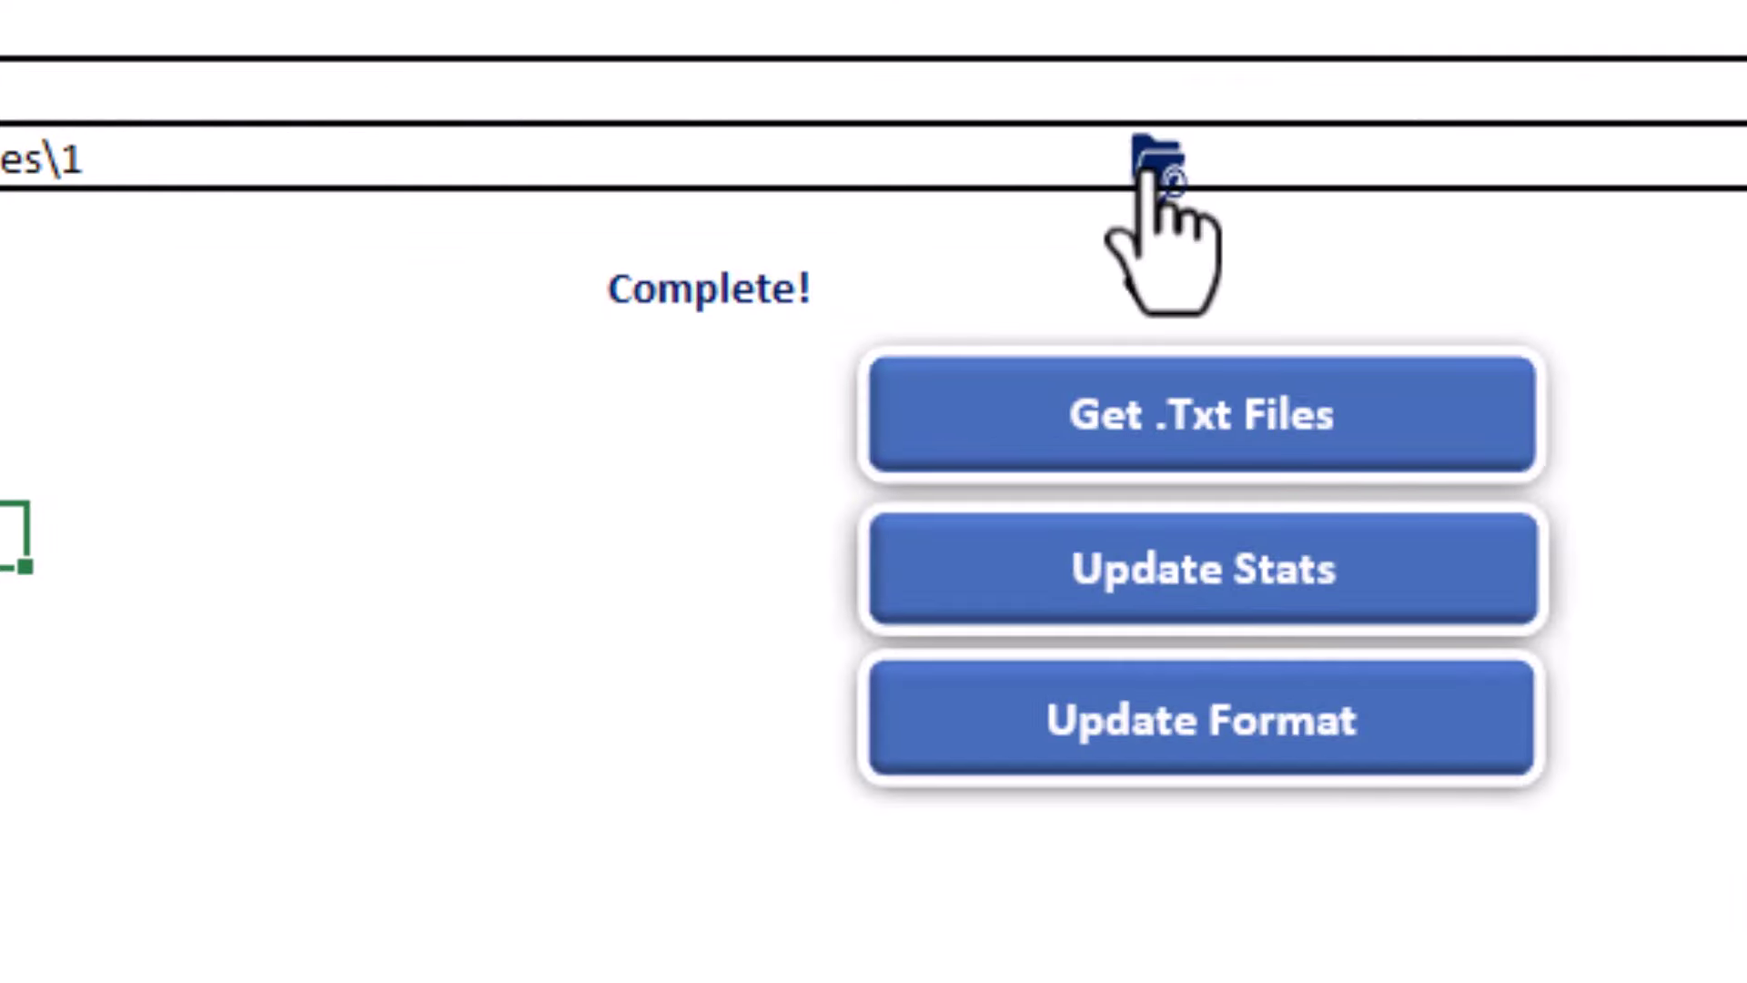
{"action": "left_click", "coordinate": [1154, 164]}
{"action": "left_click", "coordinate": [273, 793]}
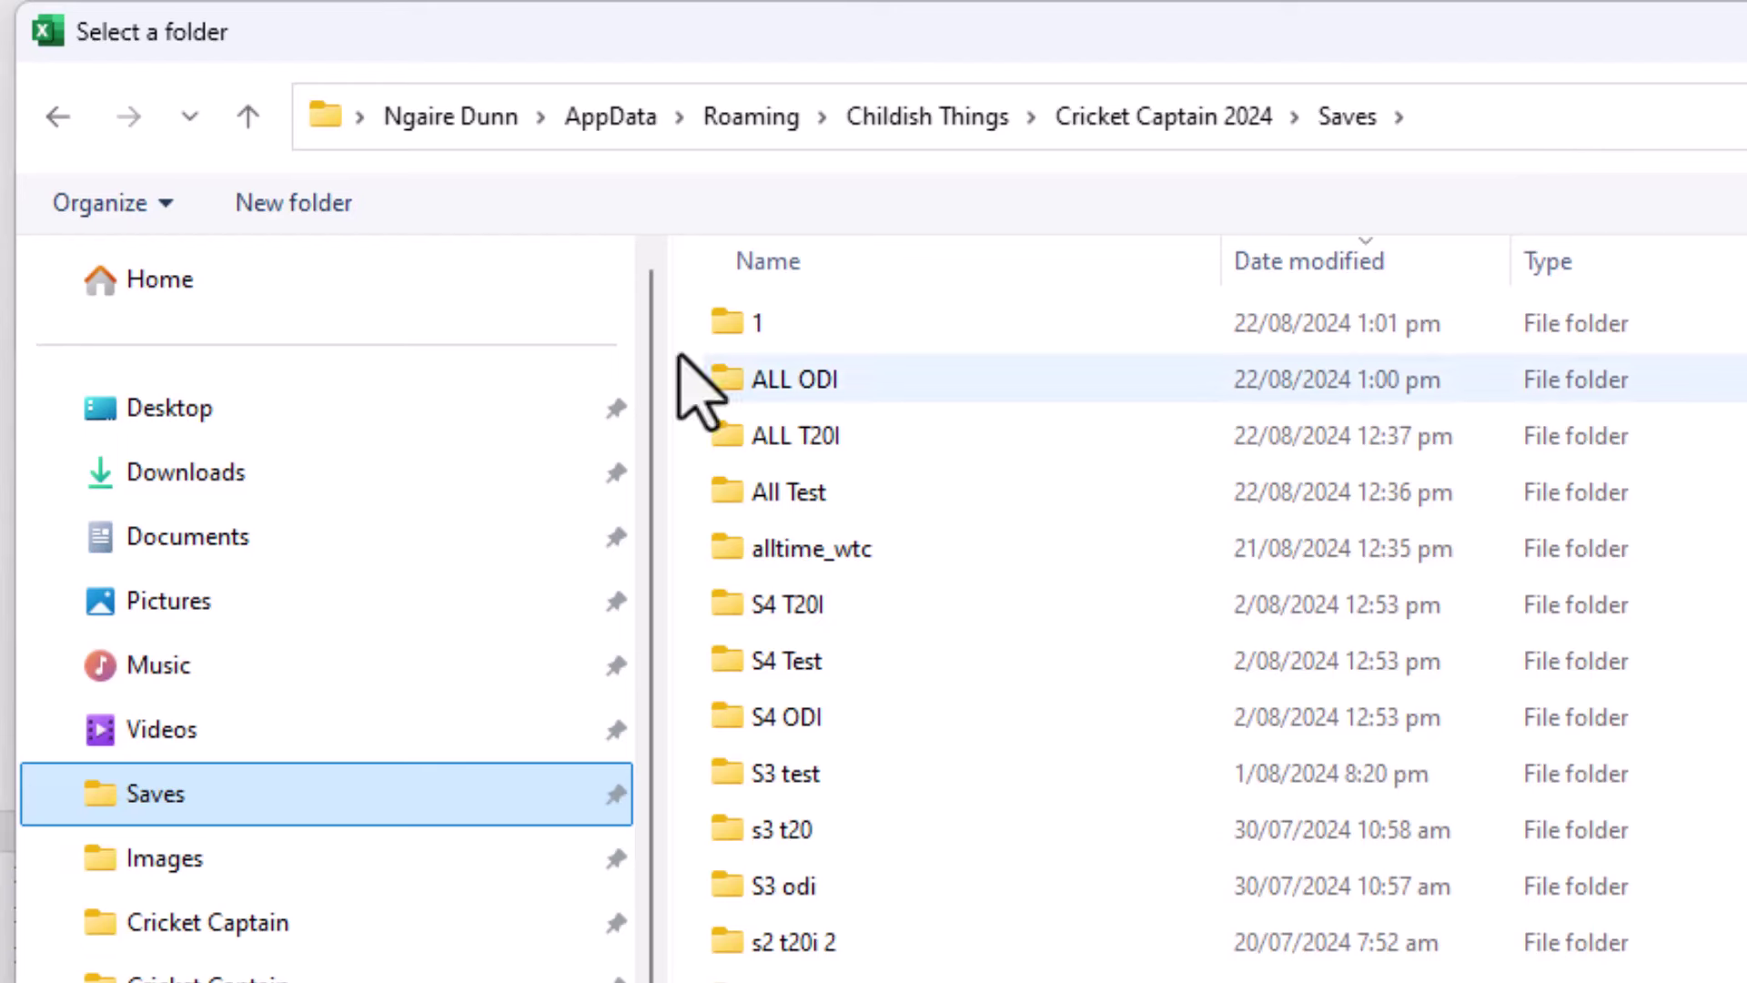
{"action": "left_click", "coordinate": [784, 339]}
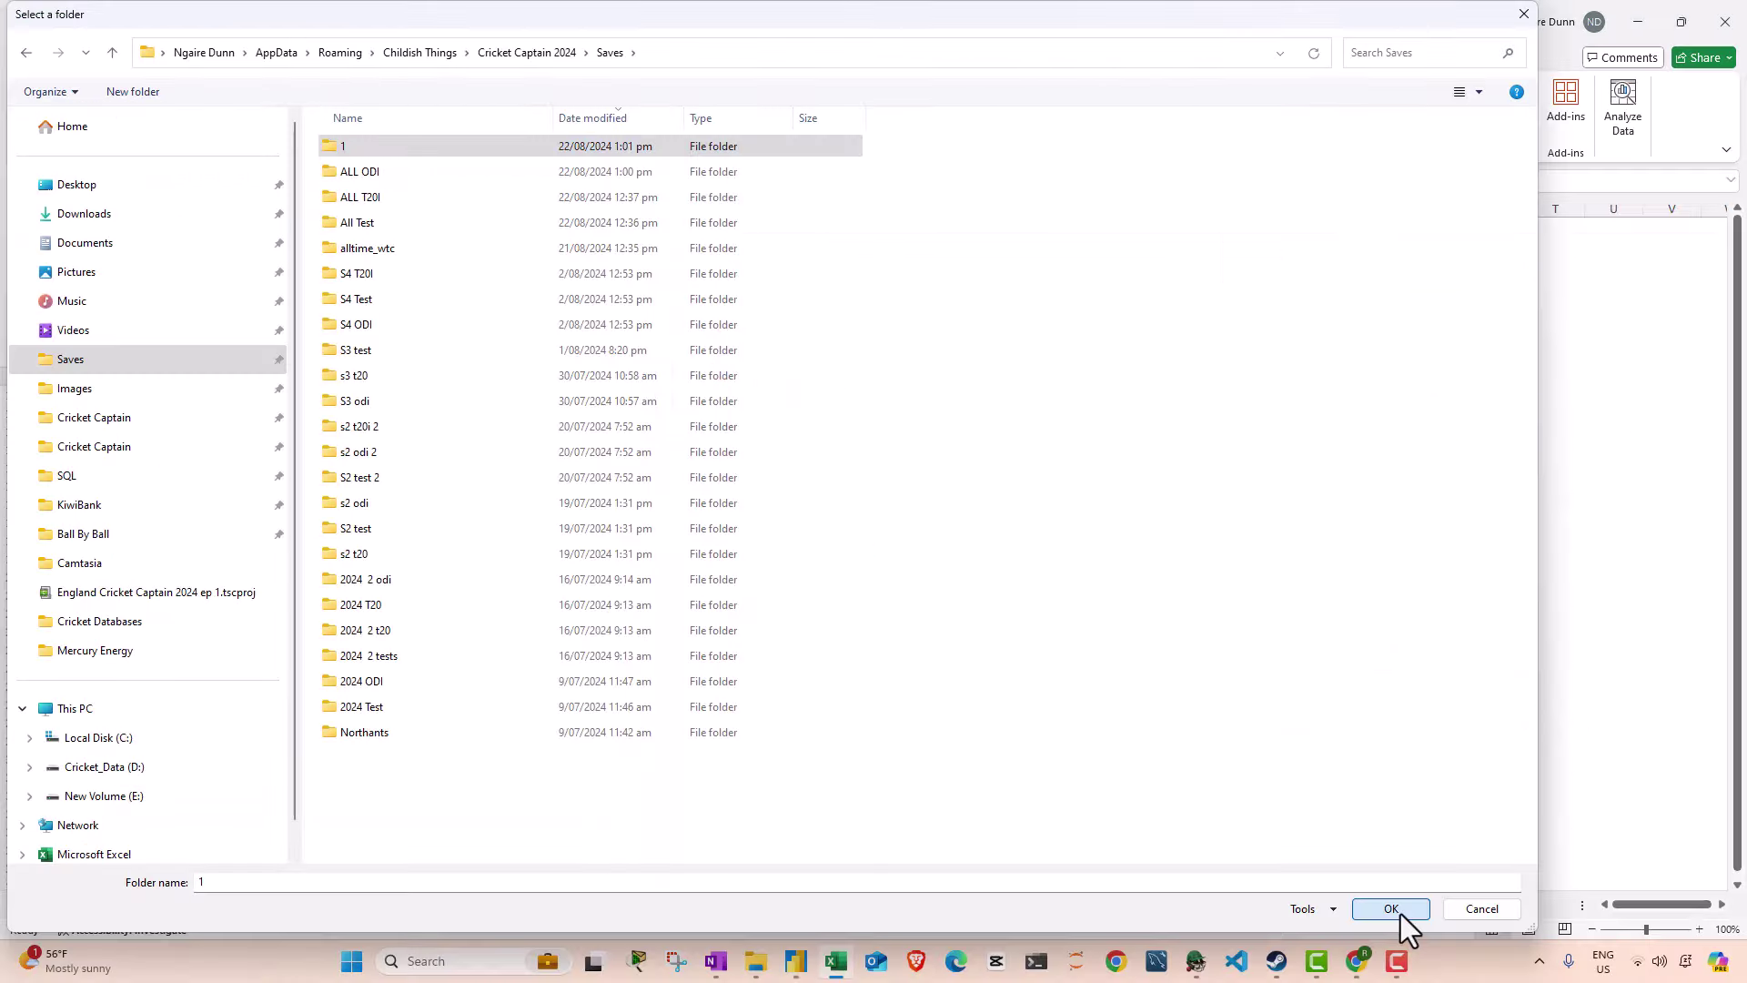
{"action": "left_click", "coordinate": [1400, 914]}
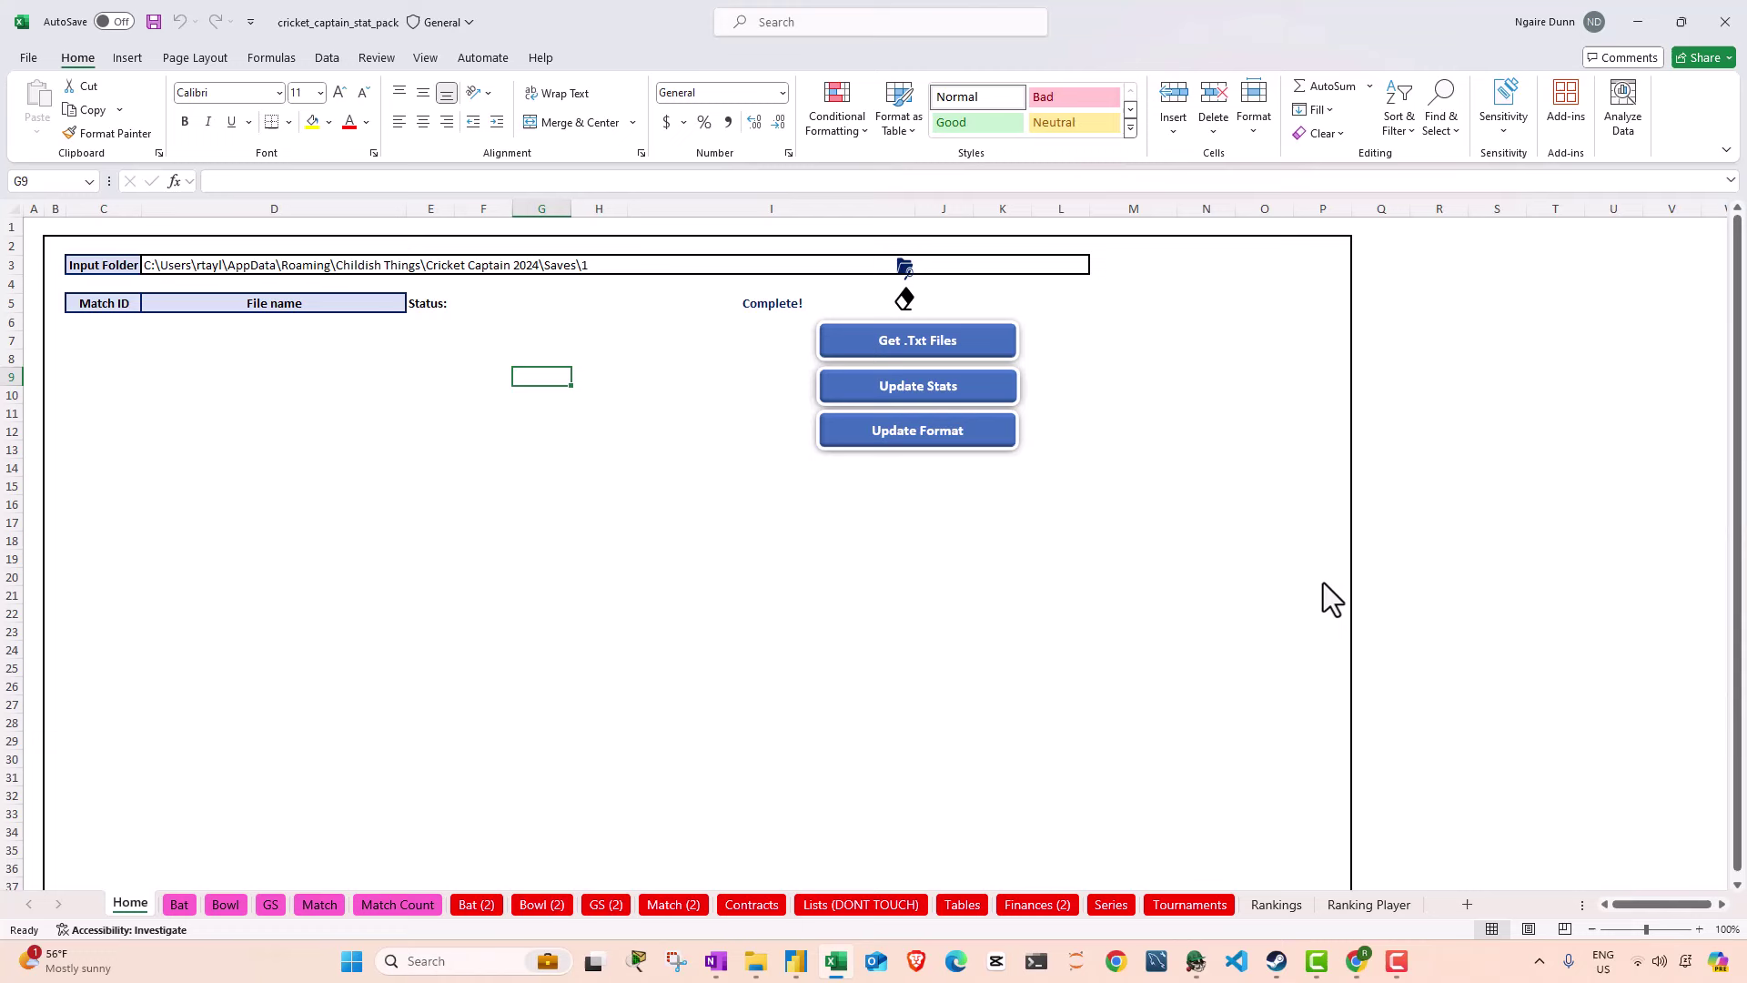
Step: Load the list of .txt match files from the input folder and update the stats from them
{"action": "left_click", "coordinate": [917, 344]}
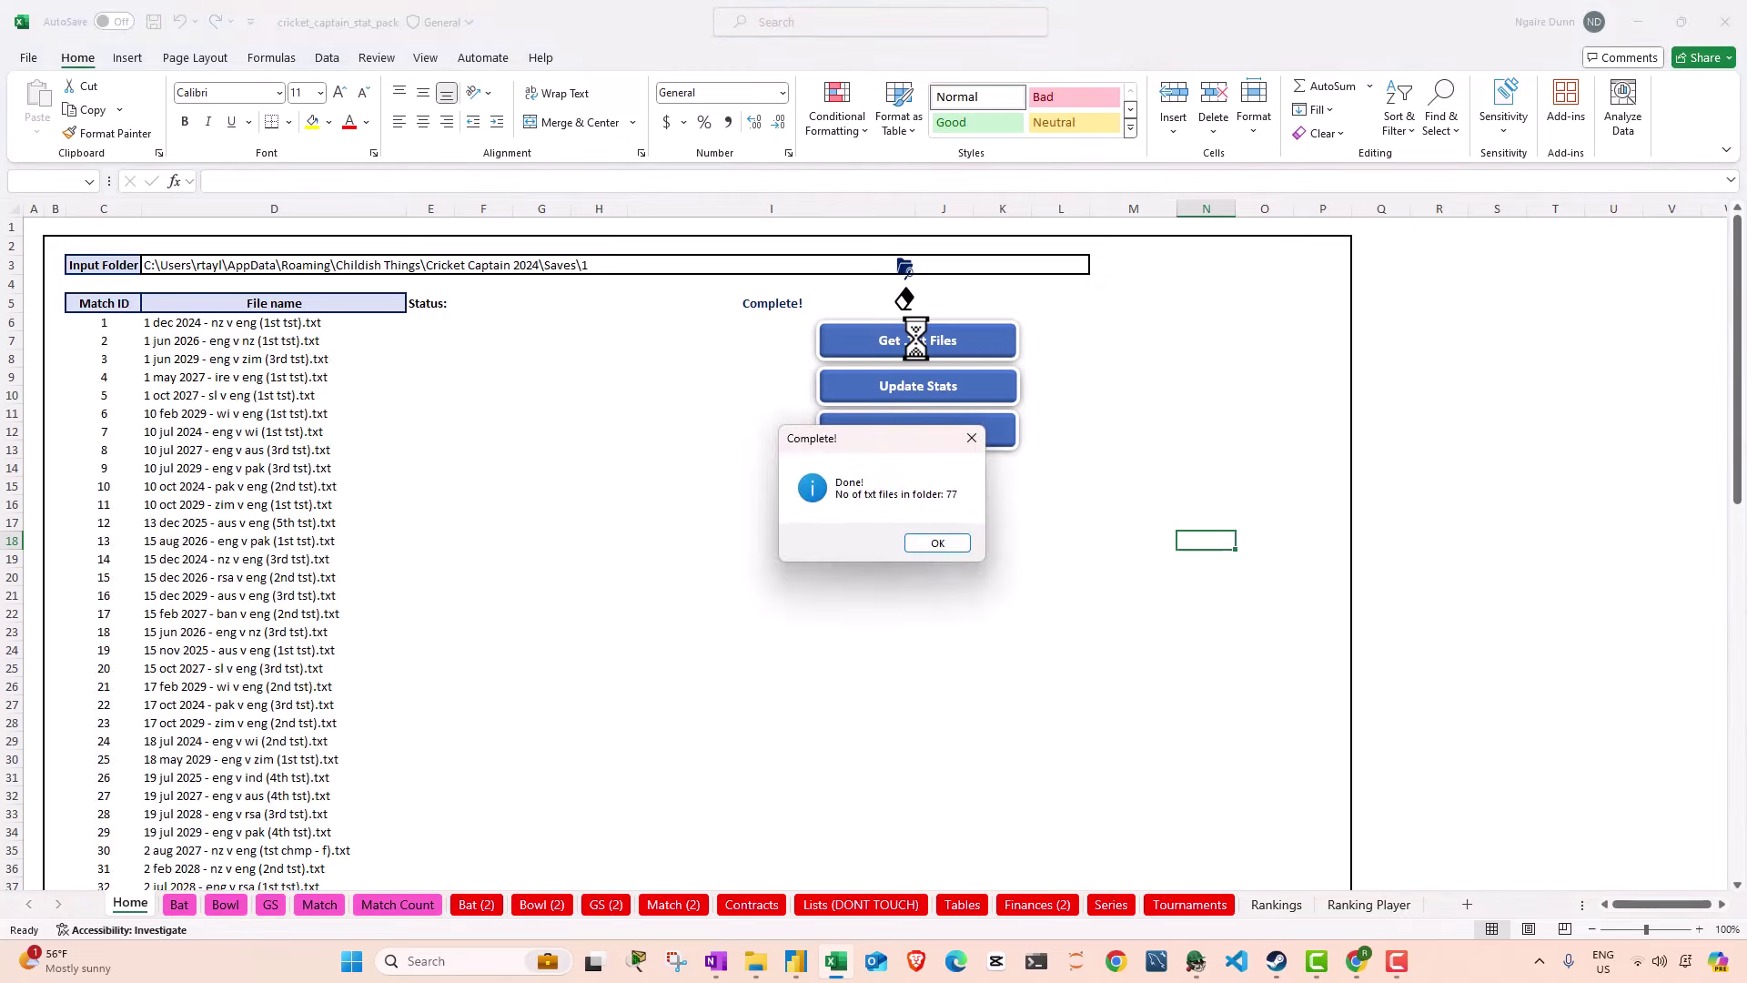
{"action": "left_click", "coordinate": [915, 549]}
{"action": "left_click", "coordinate": [932, 391]}
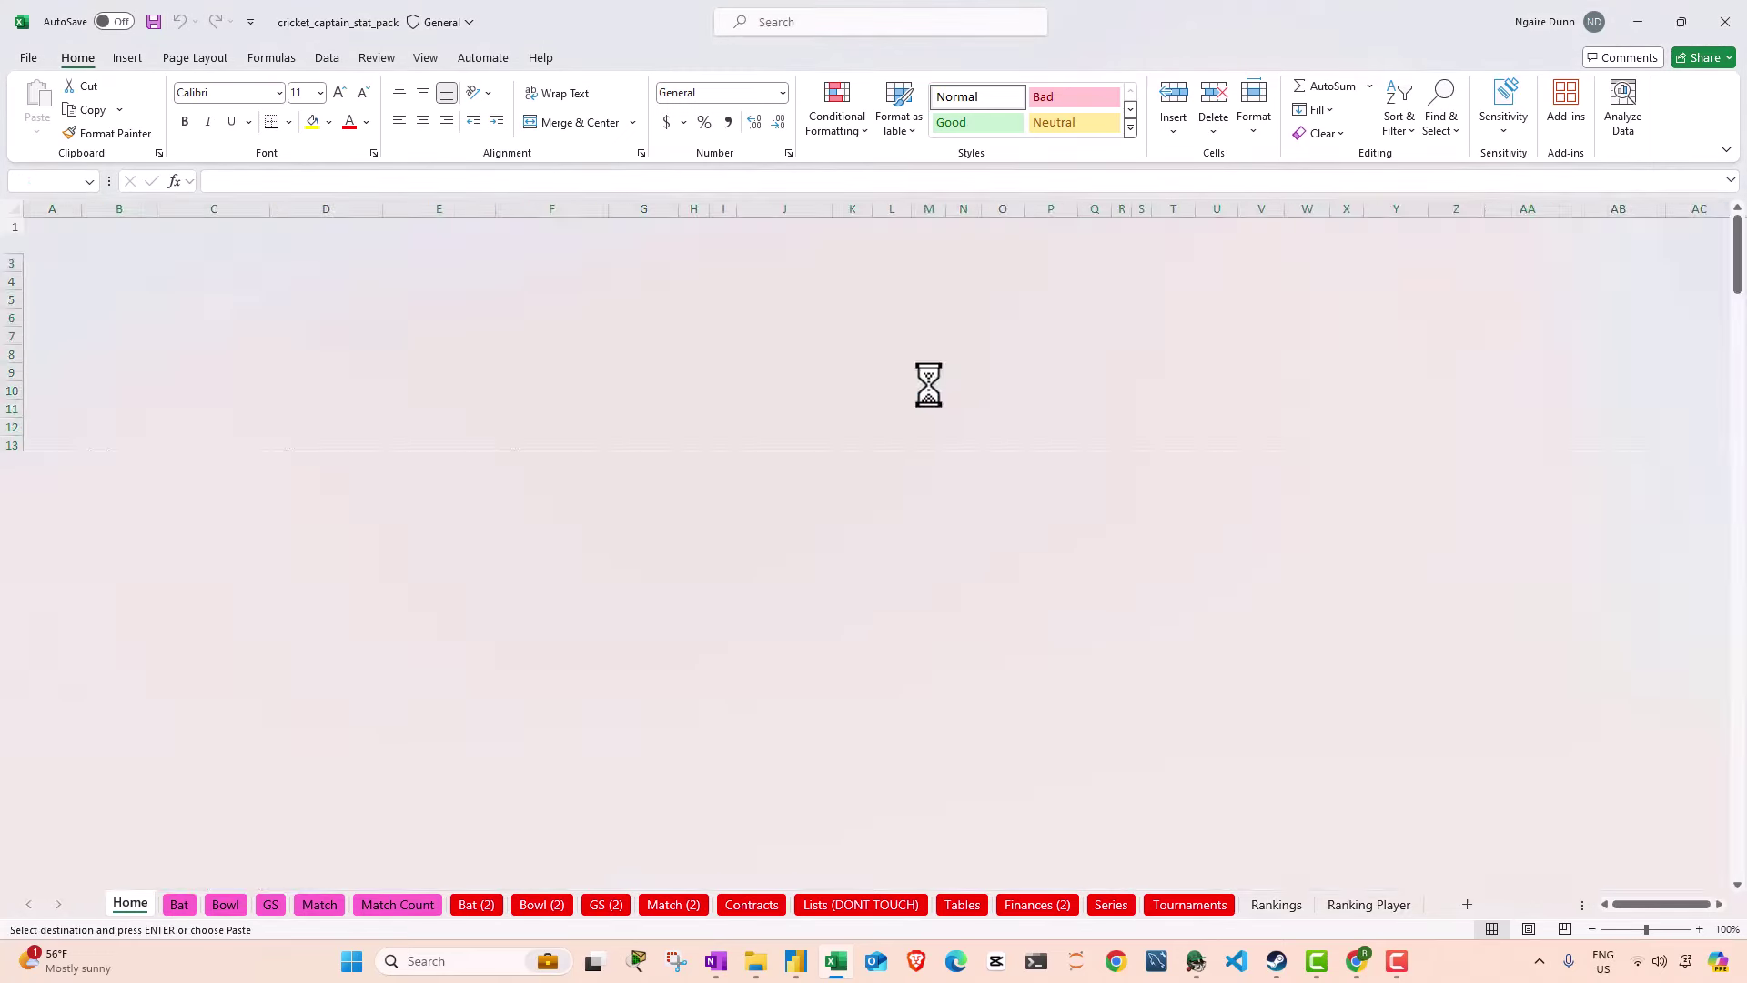
Step: Update the format of the imported matches to Test
{"action": "left_click", "coordinate": [911, 440]}
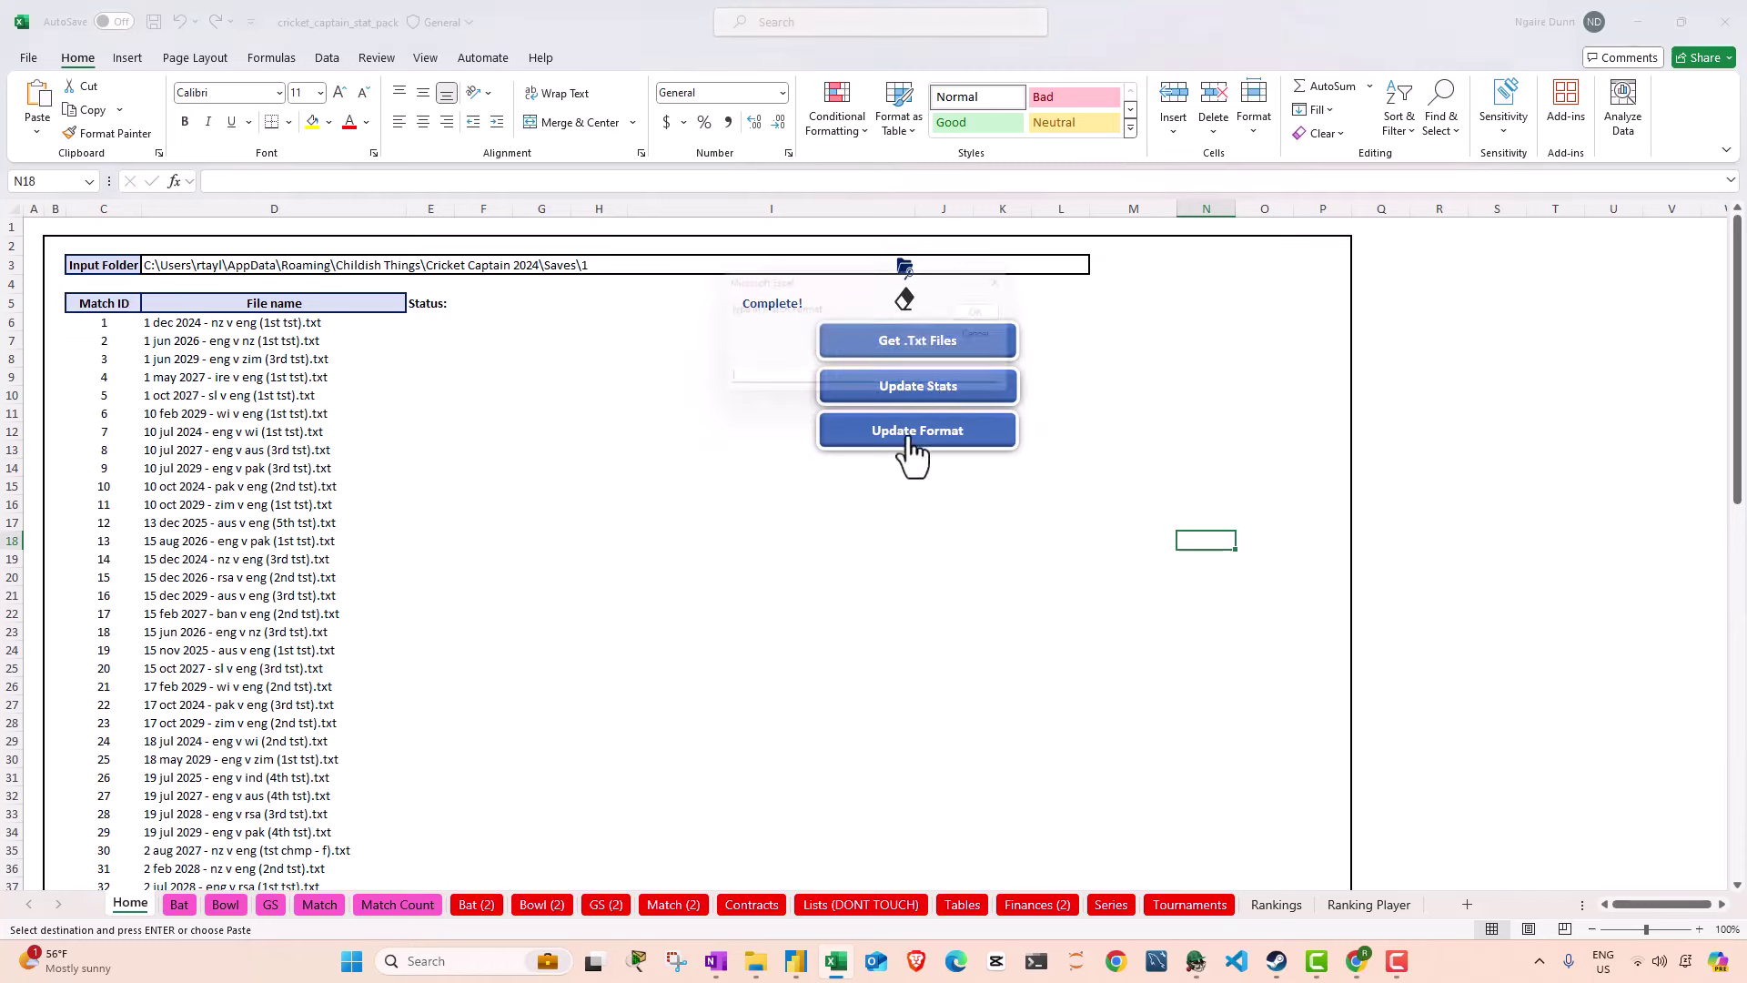
{"action": "type", "text": "Test"}
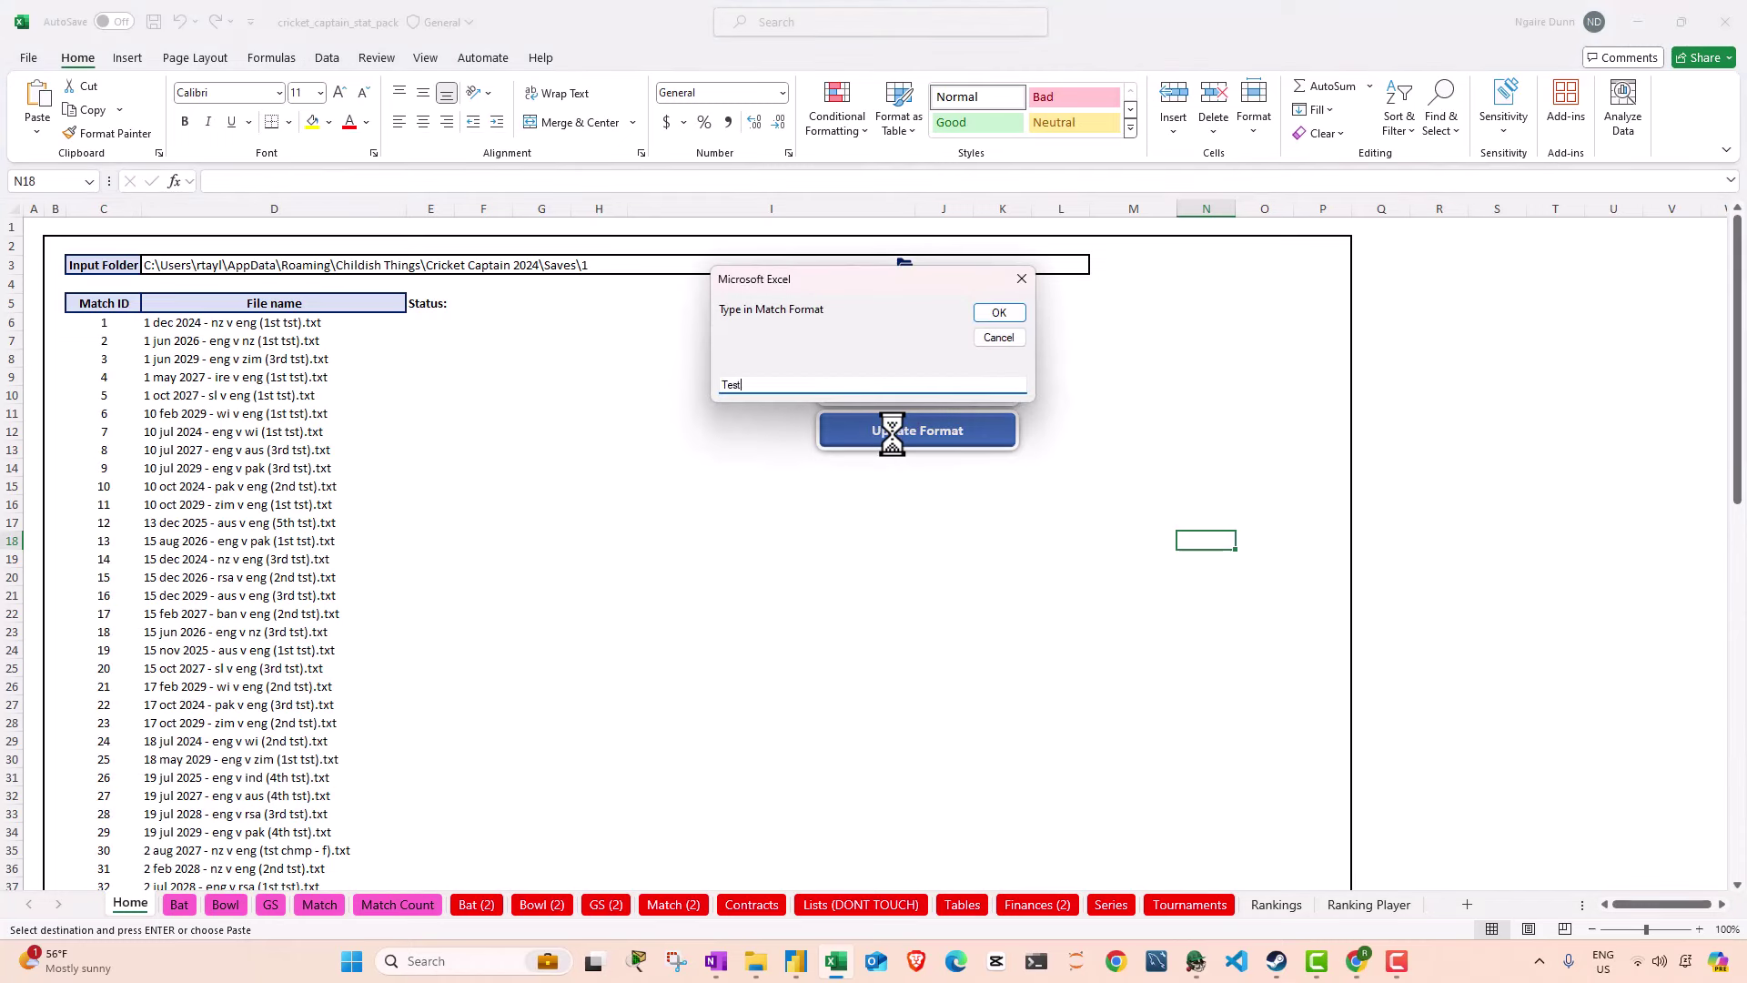
{"action": "key", "text": "Return"}
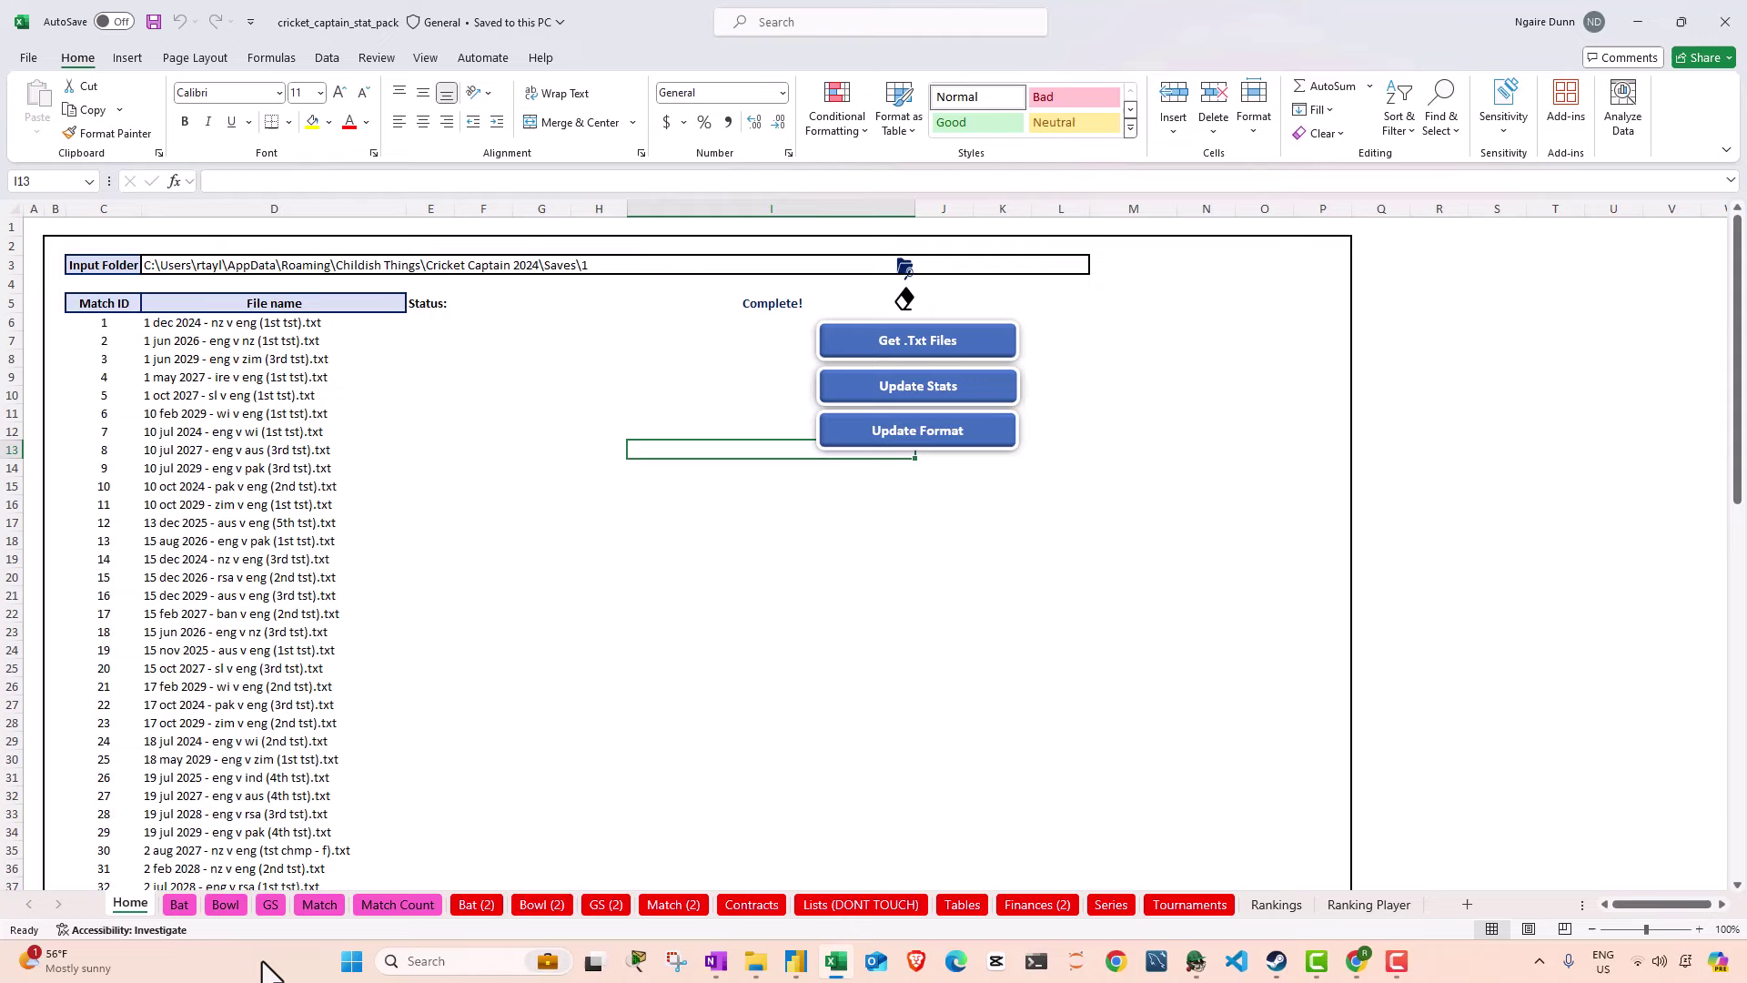
Step: Check the imported batting records on the Bat sheet and the Format column on the Bat (2) sheet
{"action": "left_click", "coordinate": [181, 902]}
{"action": "left_click", "coordinate": [333, 590]}
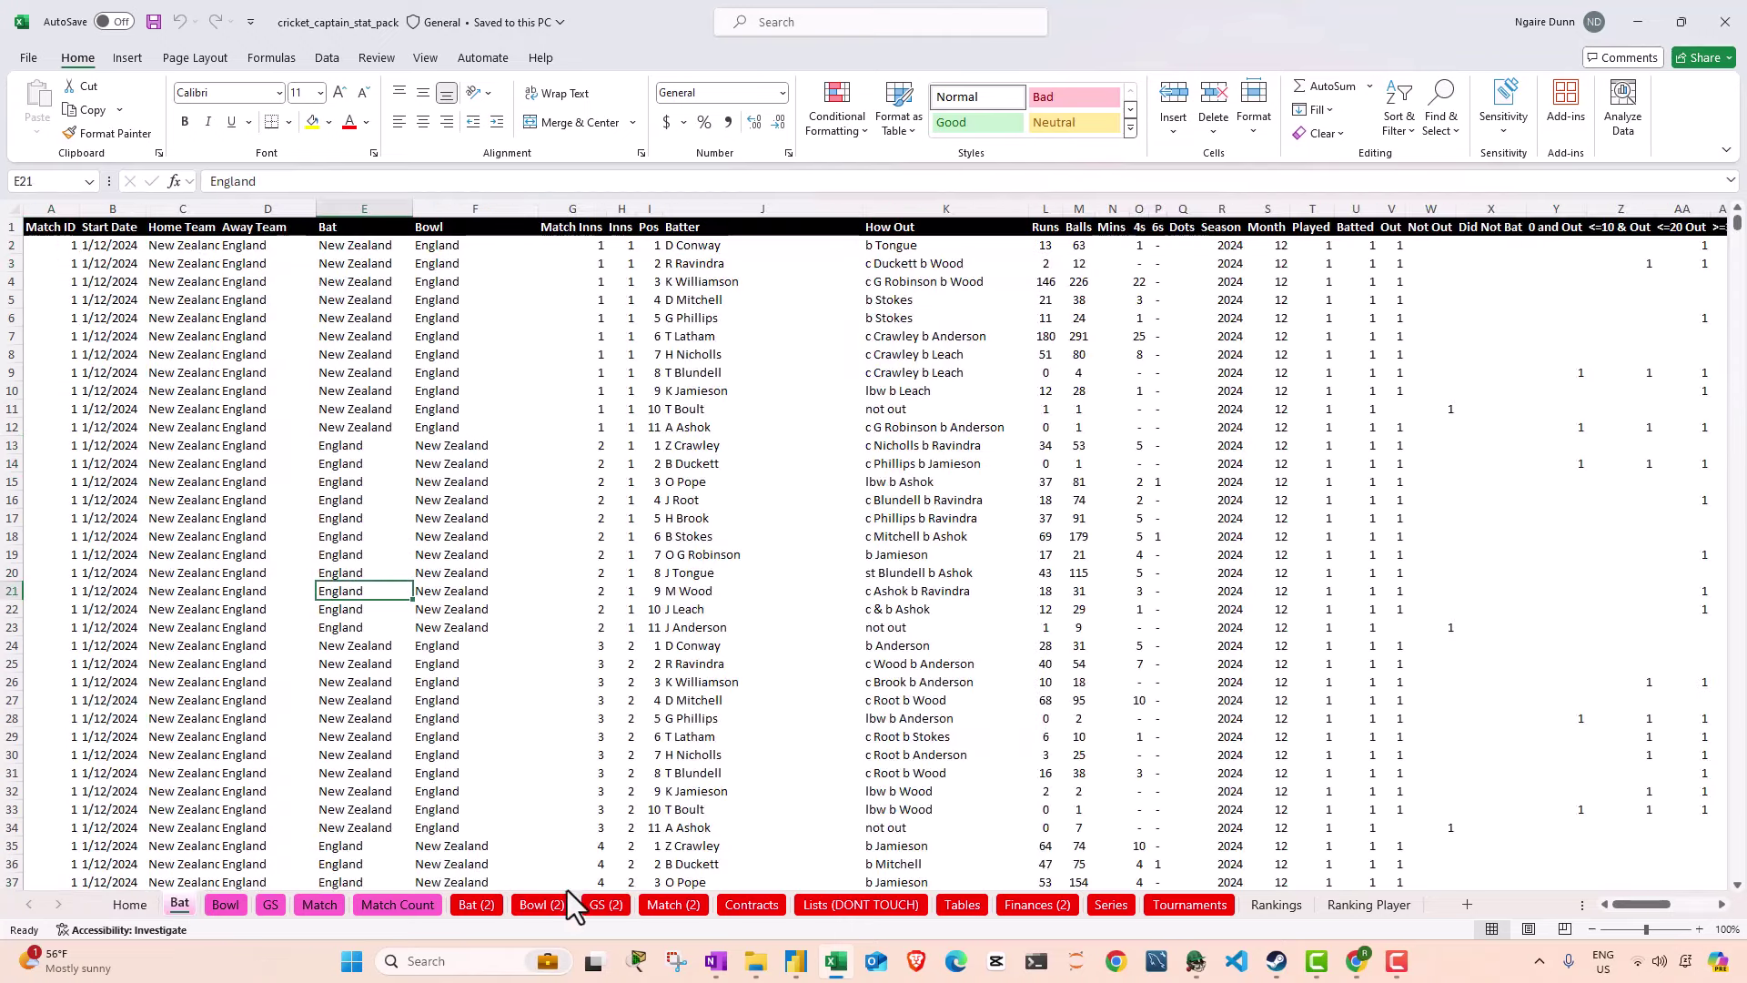
{"action": "left_click", "coordinate": [466, 906]}
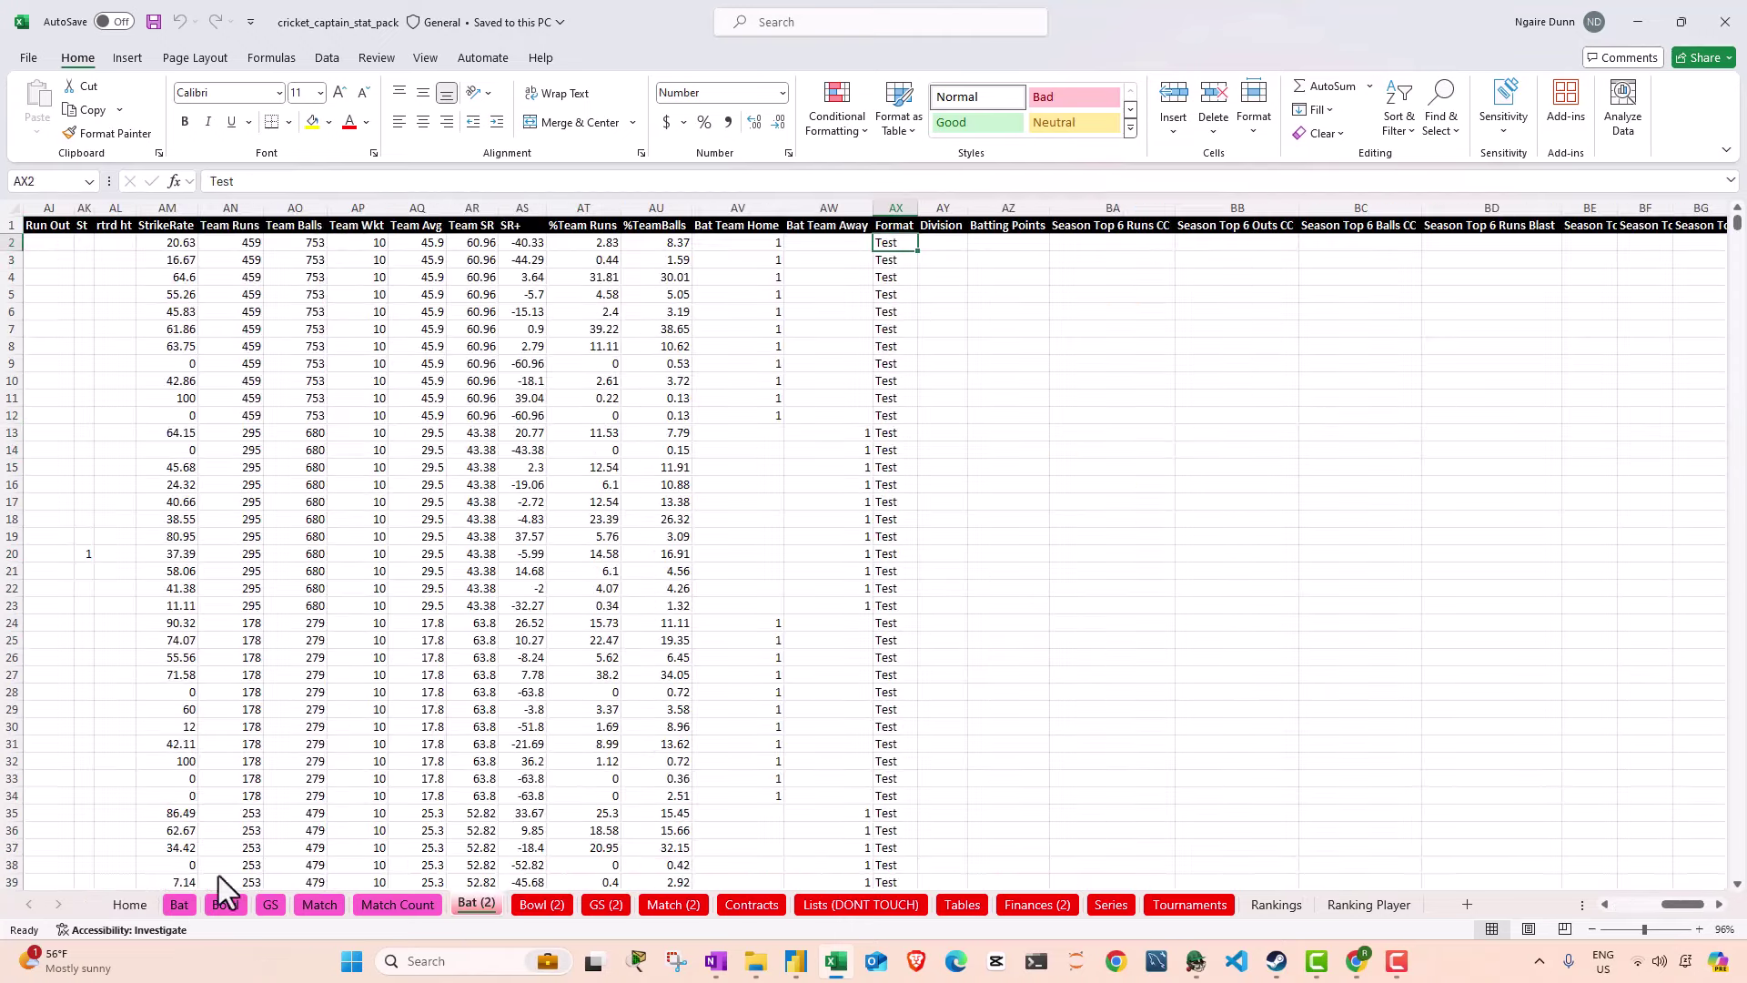
Step: Return to the Home sheet and clear all the loaded match files, confirming the clearing
{"action": "left_click", "coordinate": [136, 904]}
{"action": "left_click", "coordinate": [466, 358]}
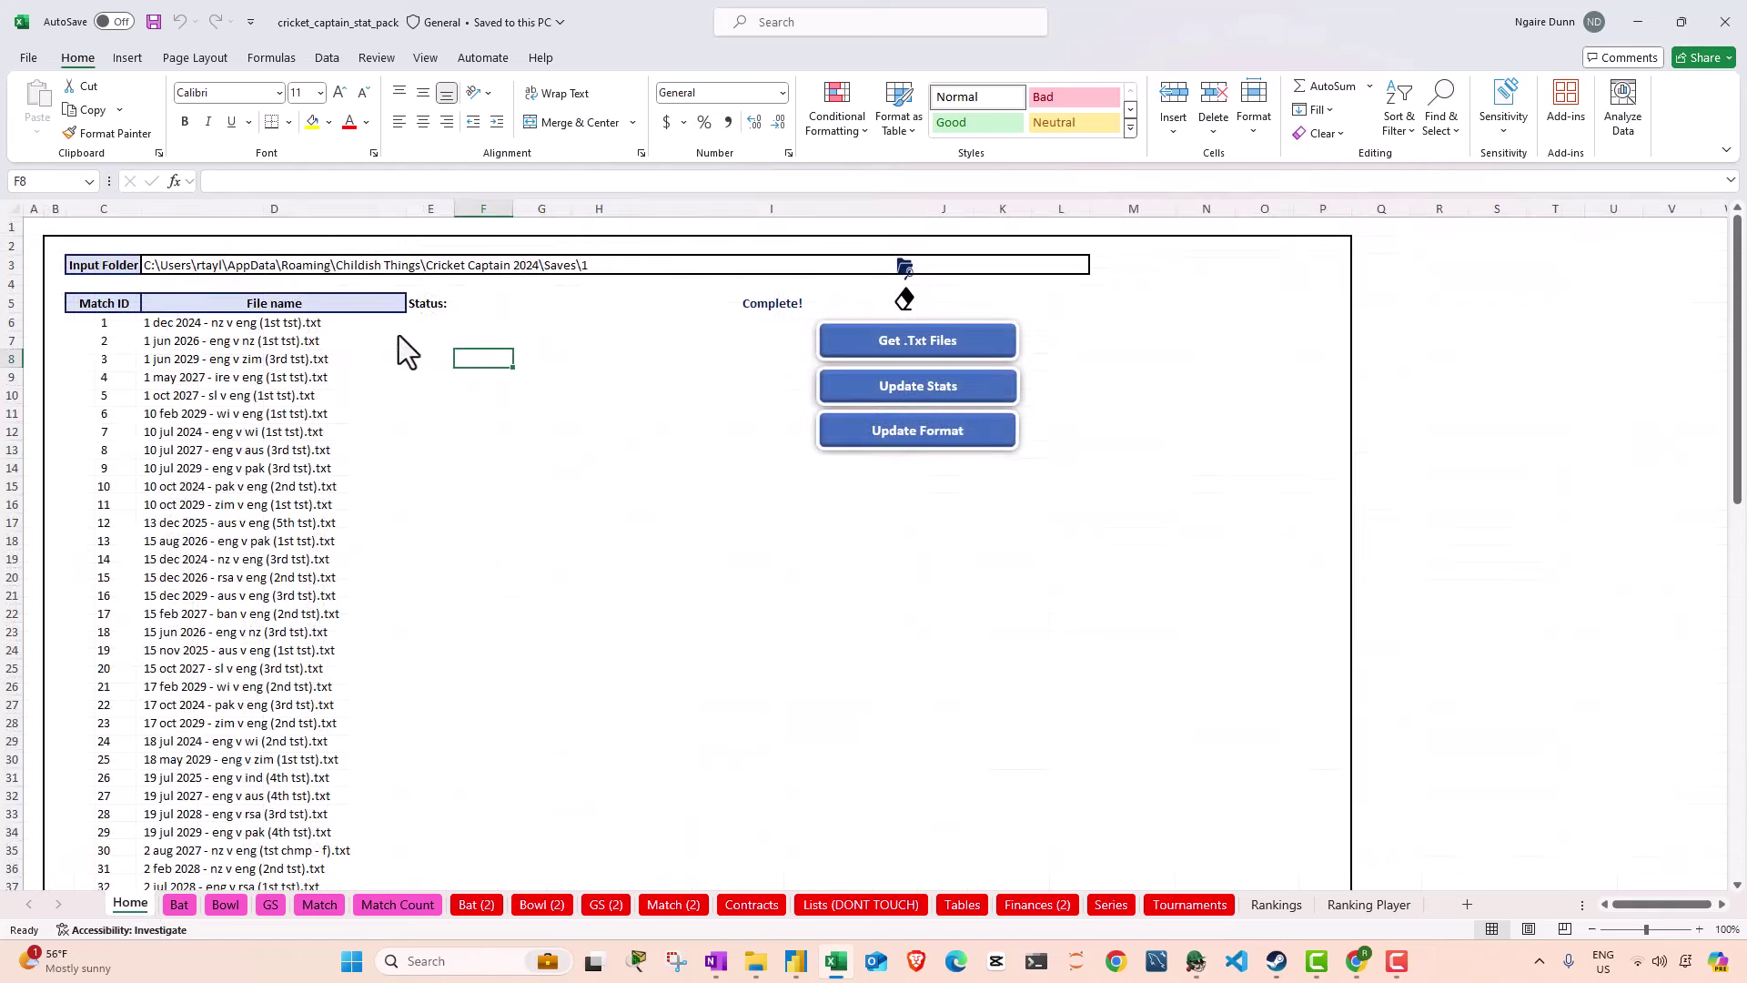
{"action": "left_click_drag", "start_coordinate": [396, 325], "coordinate": [295, 433]}
{"action": "left_click", "coordinate": [903, 300]}
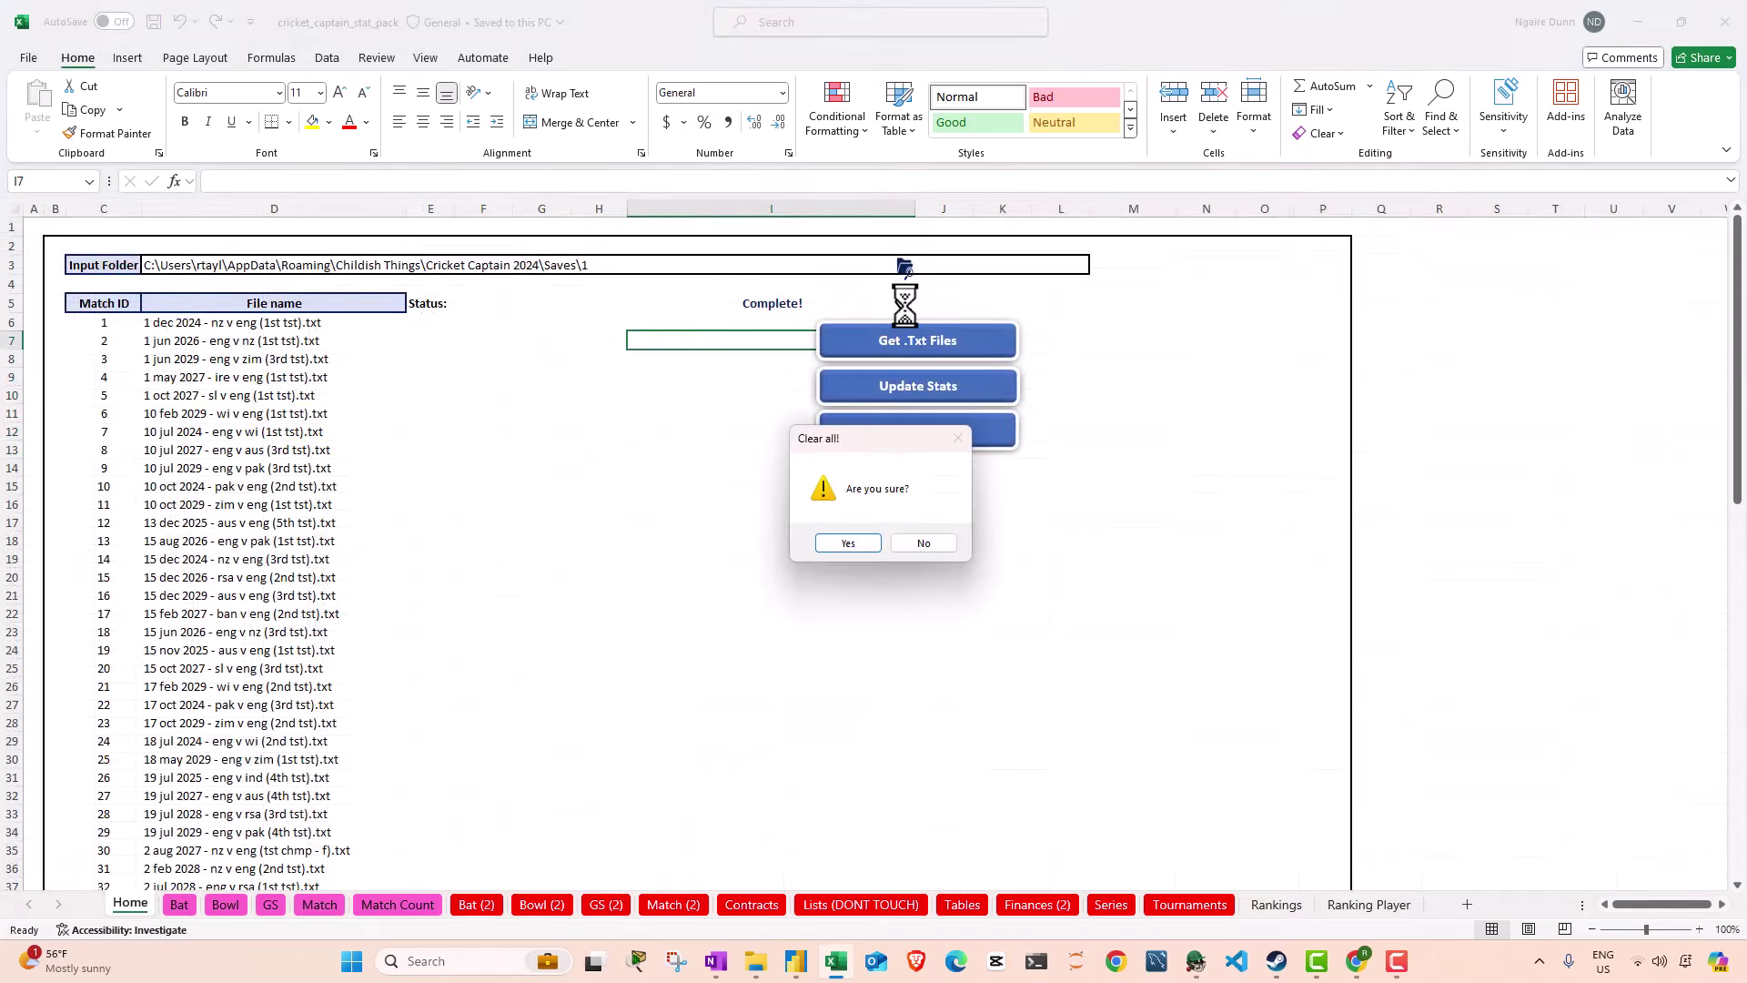
{"action": "left_click", "coordinate": [850, 547]}
Step: Check the stored data on the GS (2), Bowl (2) and Bat (2) sheets
{"action": "left_click", "coordinate": [600, 906]}
{"action": "left_click", "coordinate": [530, 906]}
{"action": "left_click", "coordinate": [480, 905]}
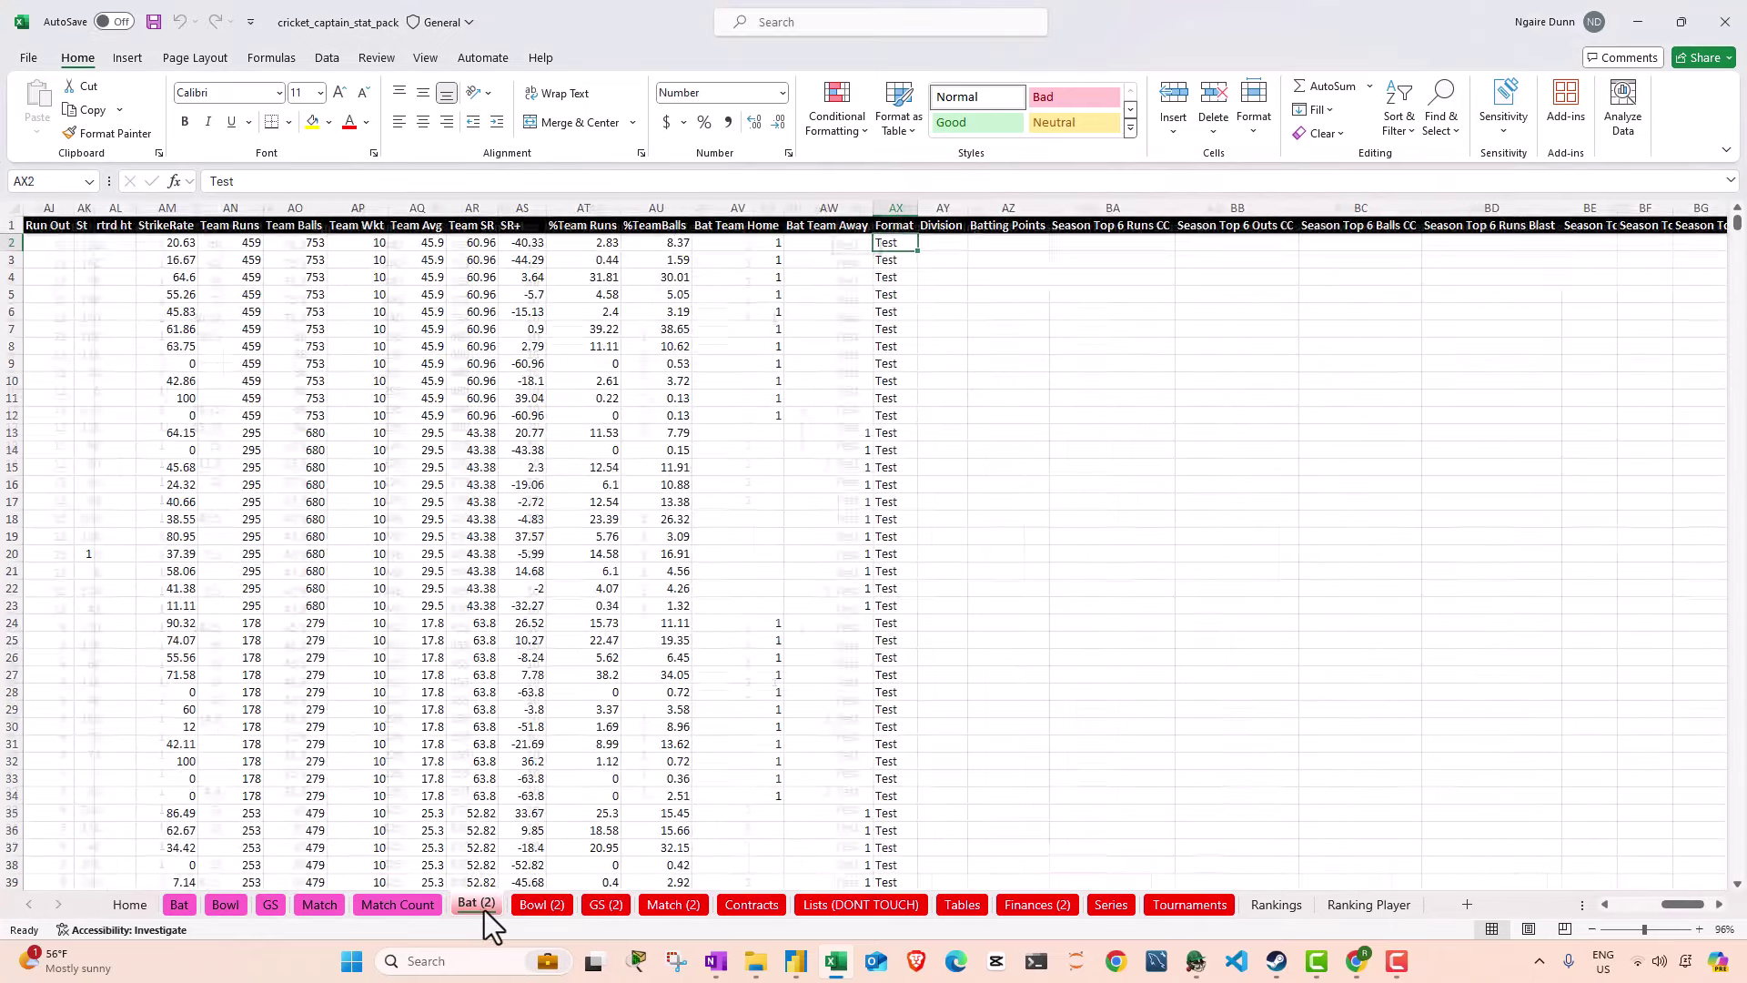
Step: Switch to Chrome and show the YouTube video on signing up for Power BI without a work email and the Microsoft 365 Enterprise page
{"action": "key", "text": "alt+Tab"}
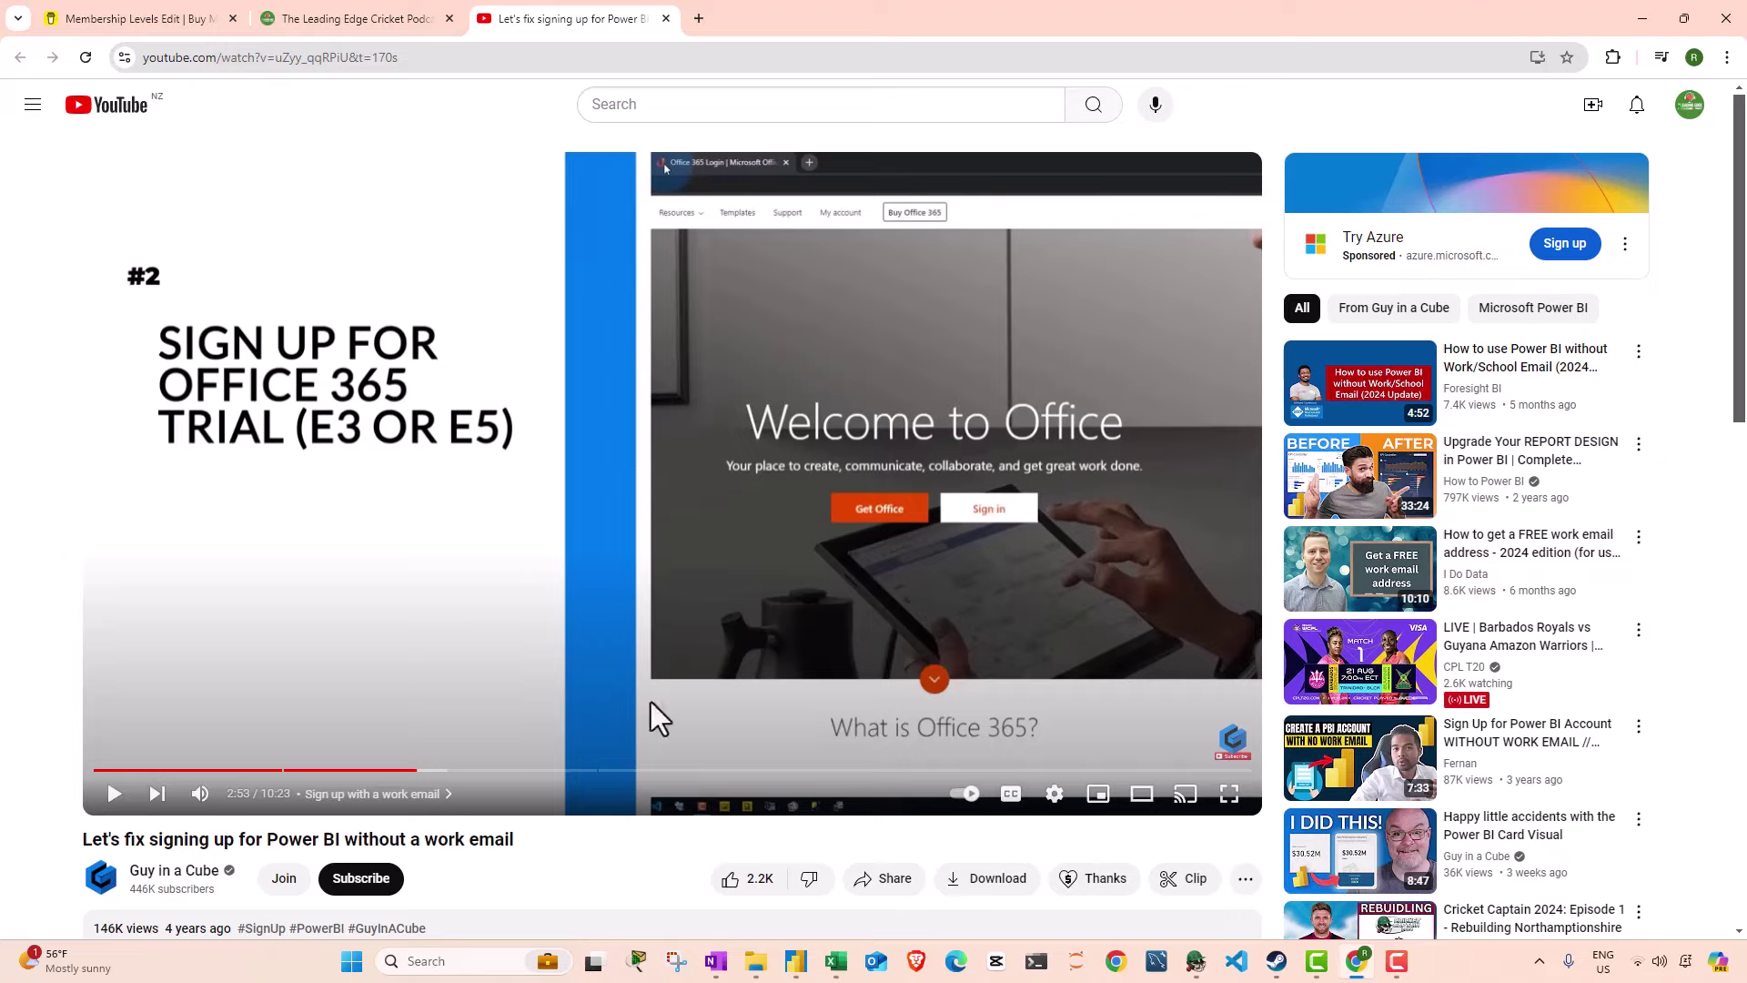
{"action": "scroll", "coordinate": [619, 636], "scroll_direction": "down", "scroll_amount": 2}
{"action": "scroll", "coordinate": [624, 673], "scroll_direction": "up", "scroll_amount": 2}
{"action": "left_click", "coordinate": [554, 56]}
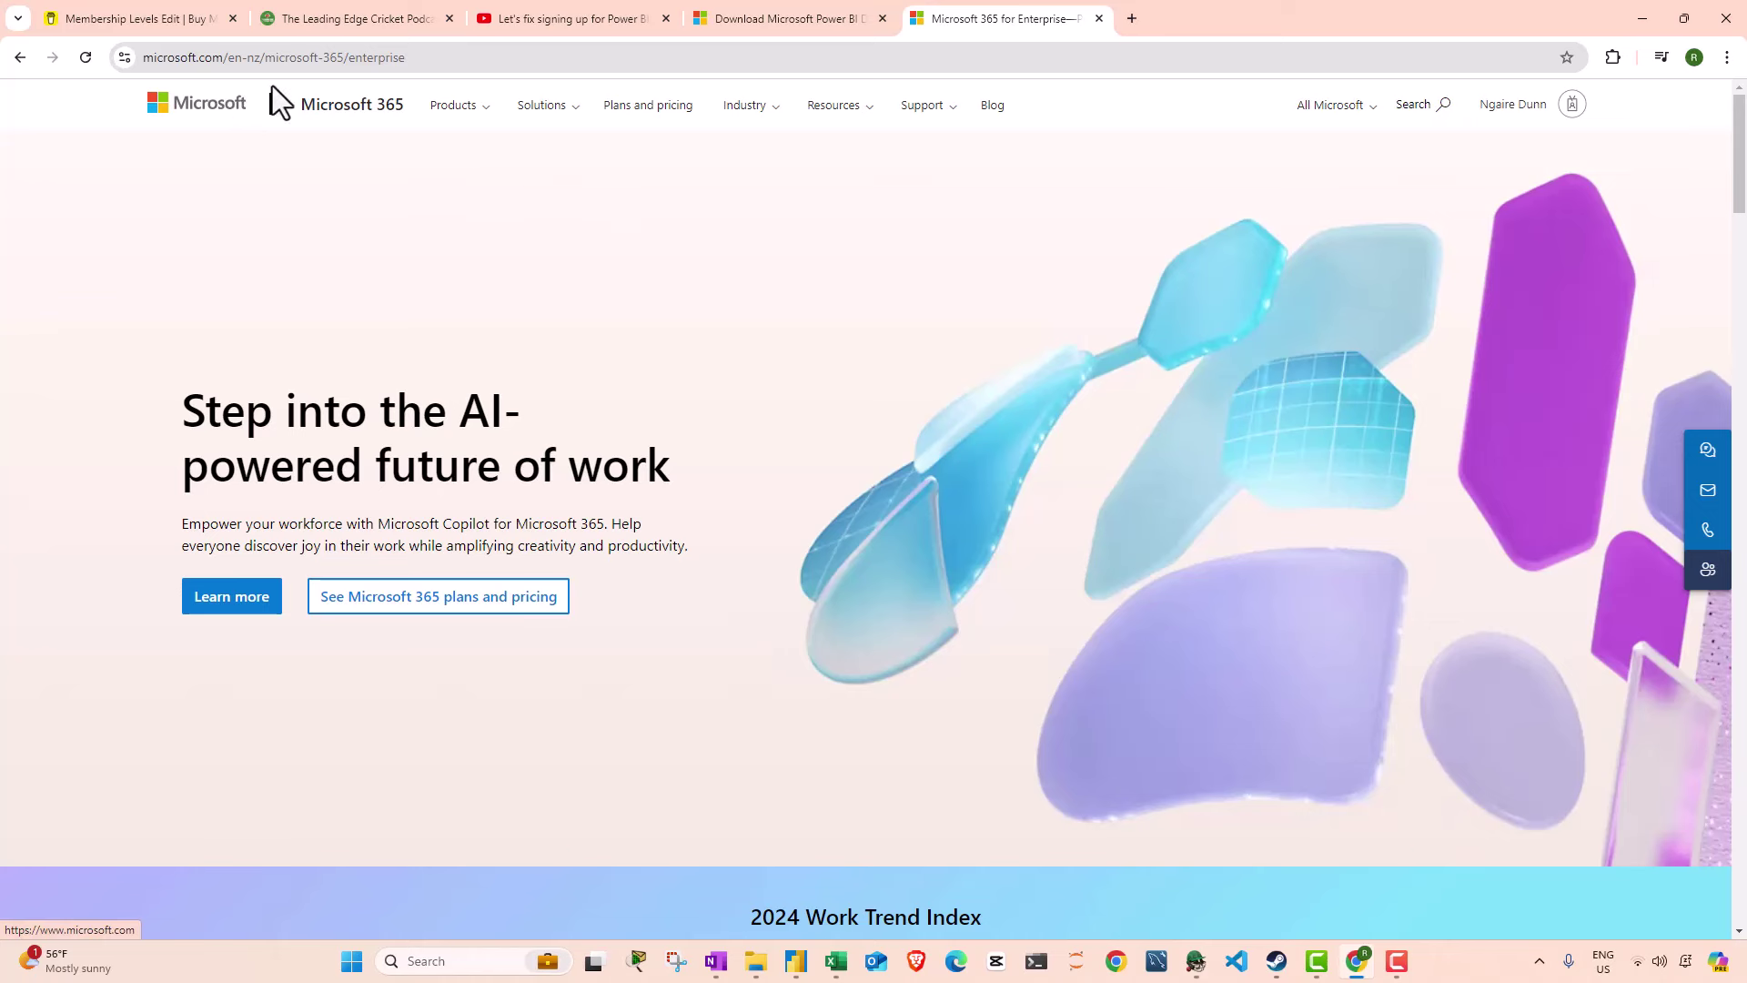
{"action": "left_click", "coordinate": [472, 120]}
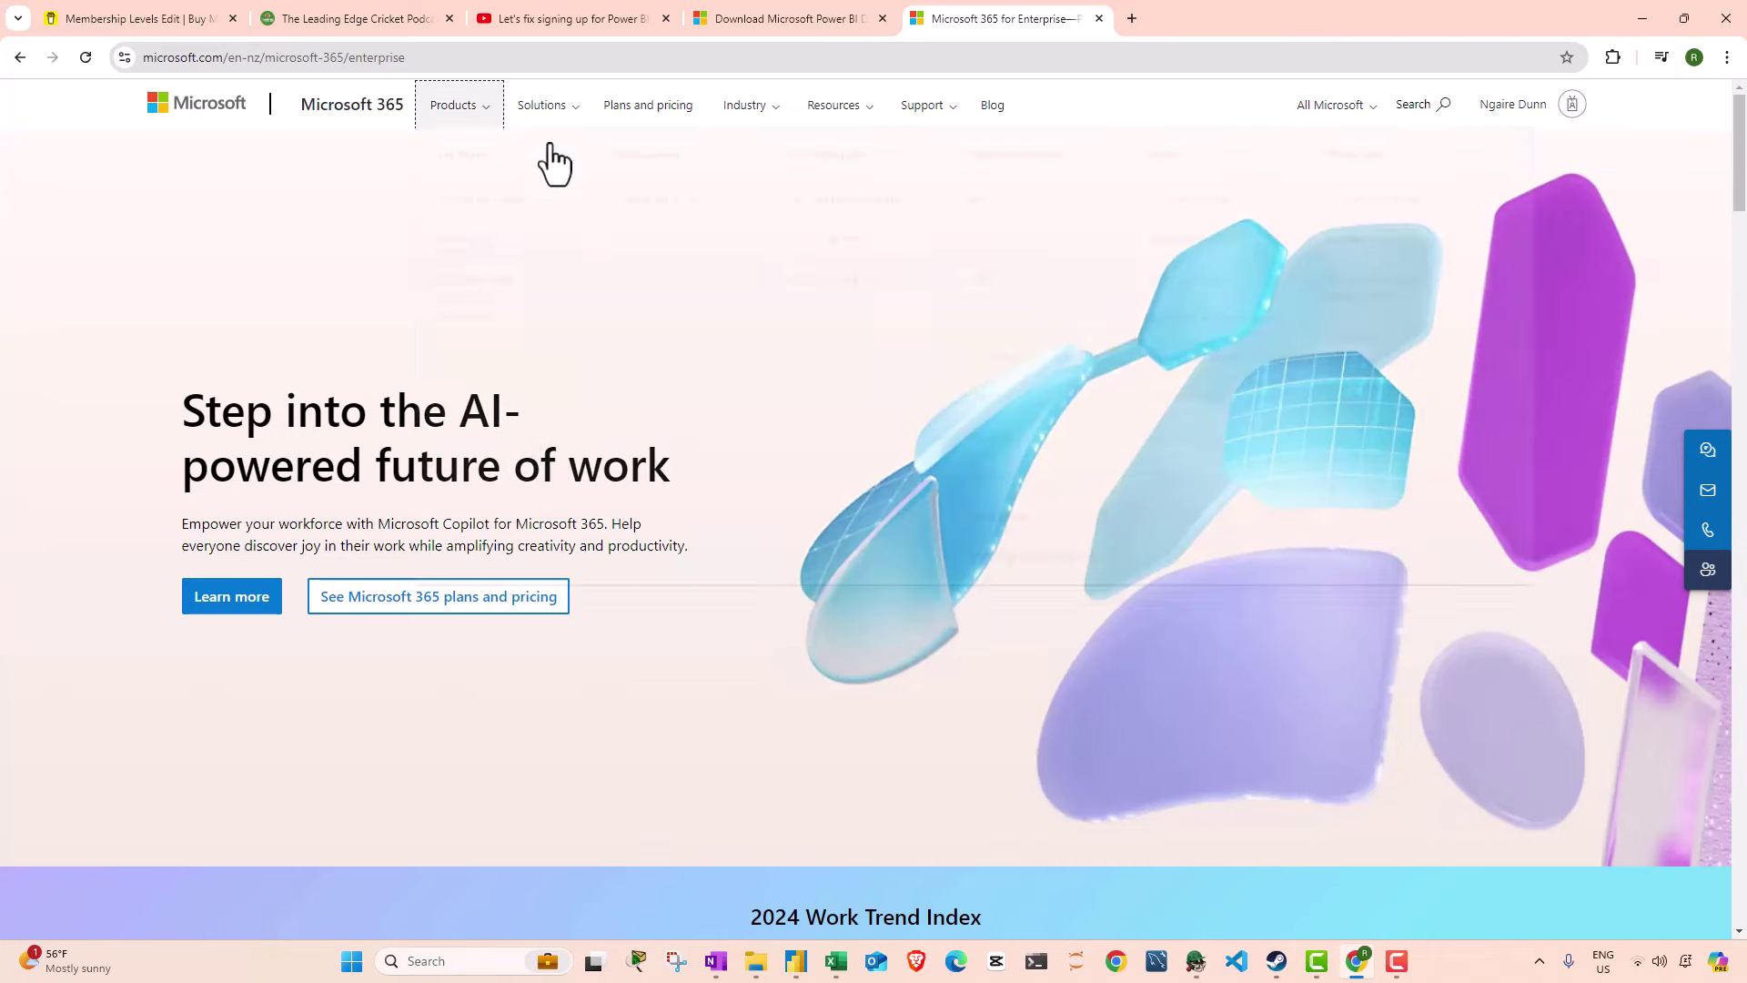
{"action": "left_click", "coordinate": [824, 261]}
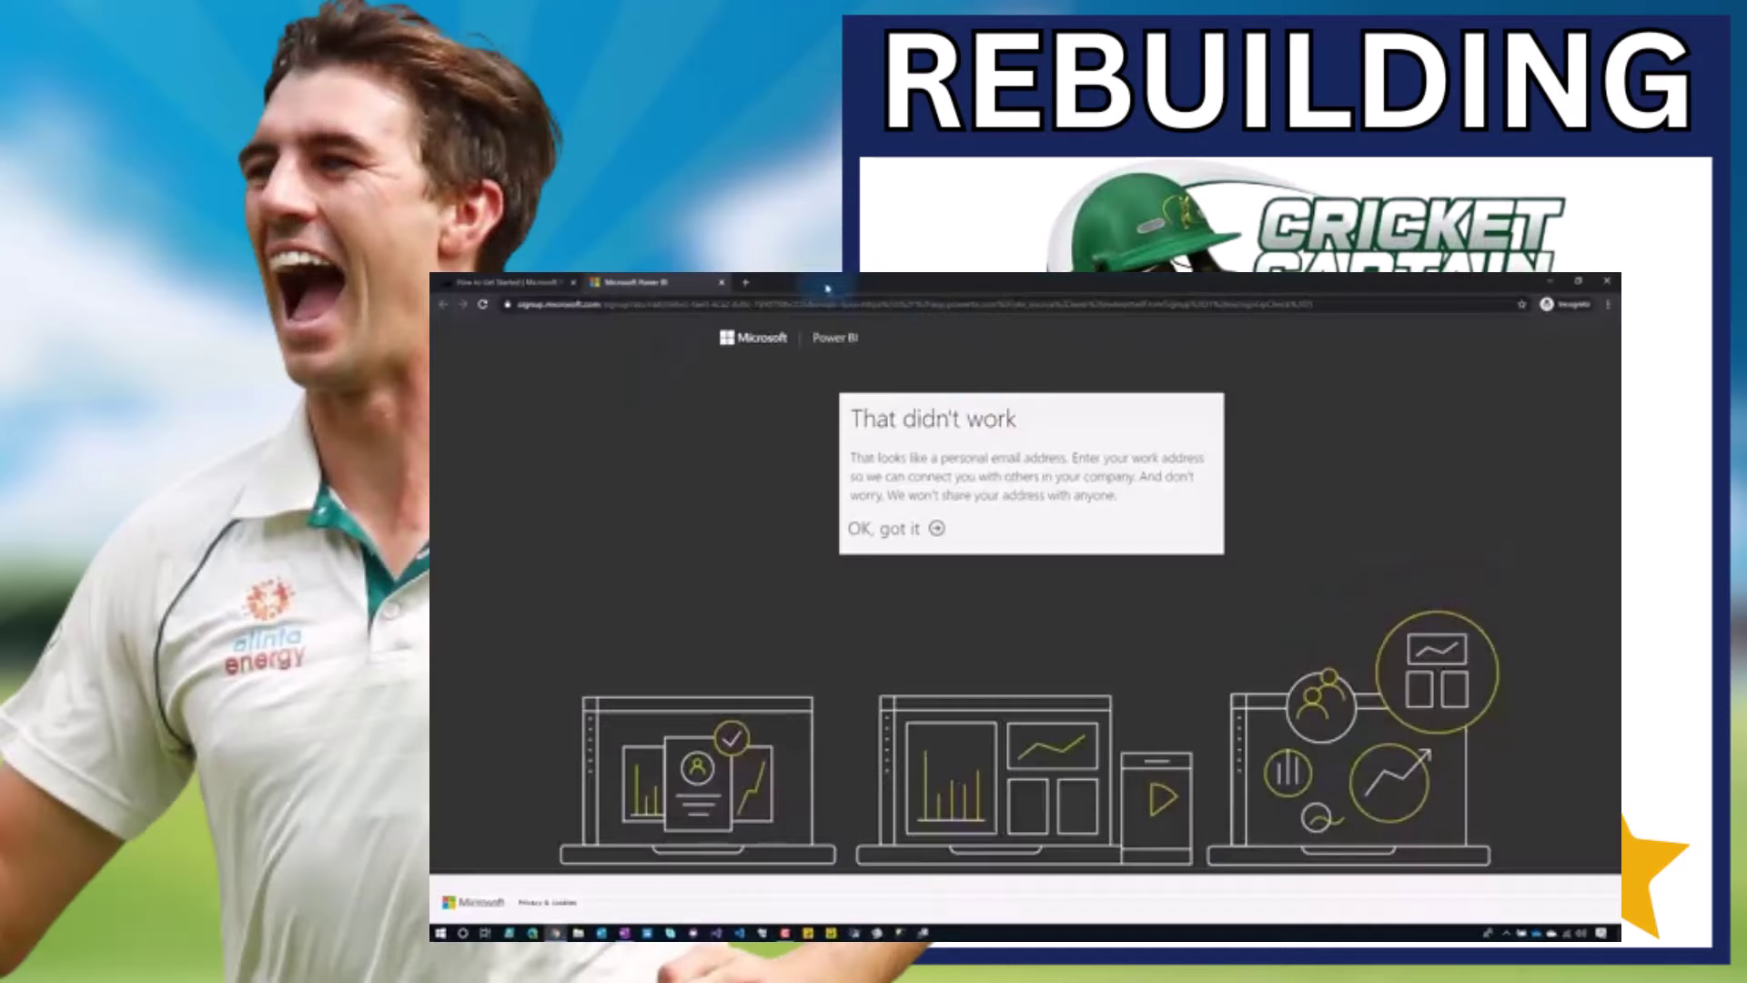
Step: Open office.com in a new browser tab and go to the Enterprise plans for business
{"action": "left_click", "coordinate": [745, 283]}
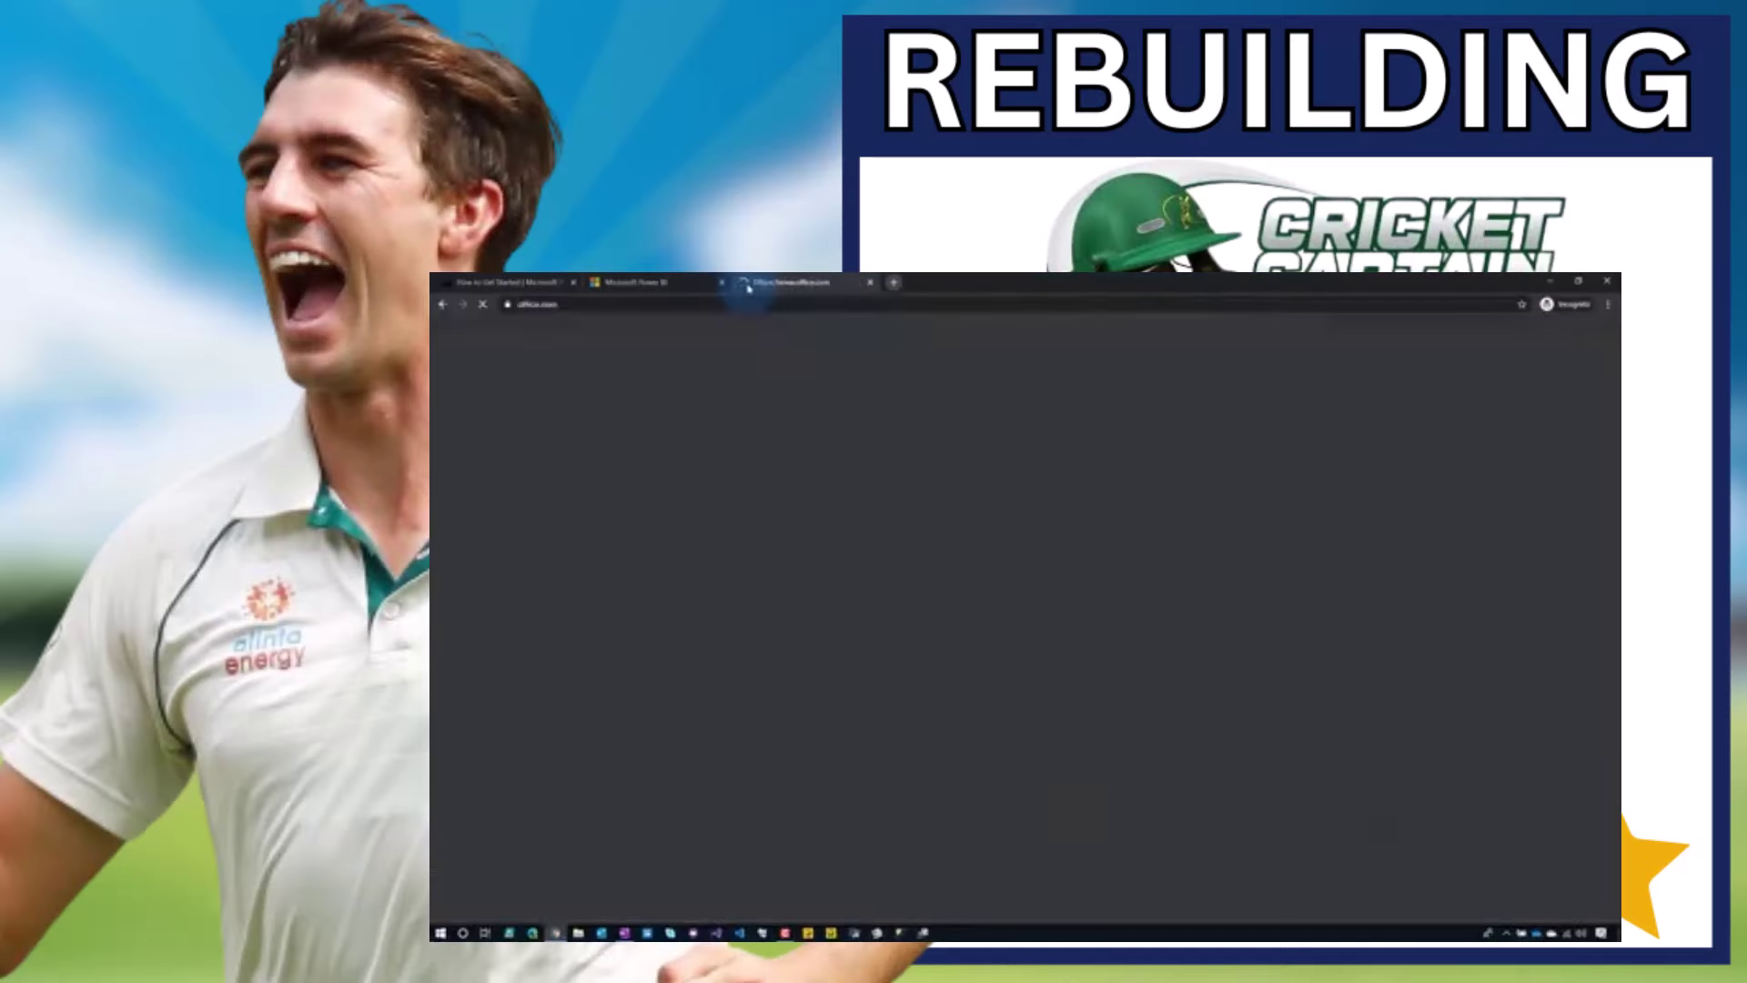
{"action": "type", "text": "office.com"}
{"action": "key", "text": "Return"}
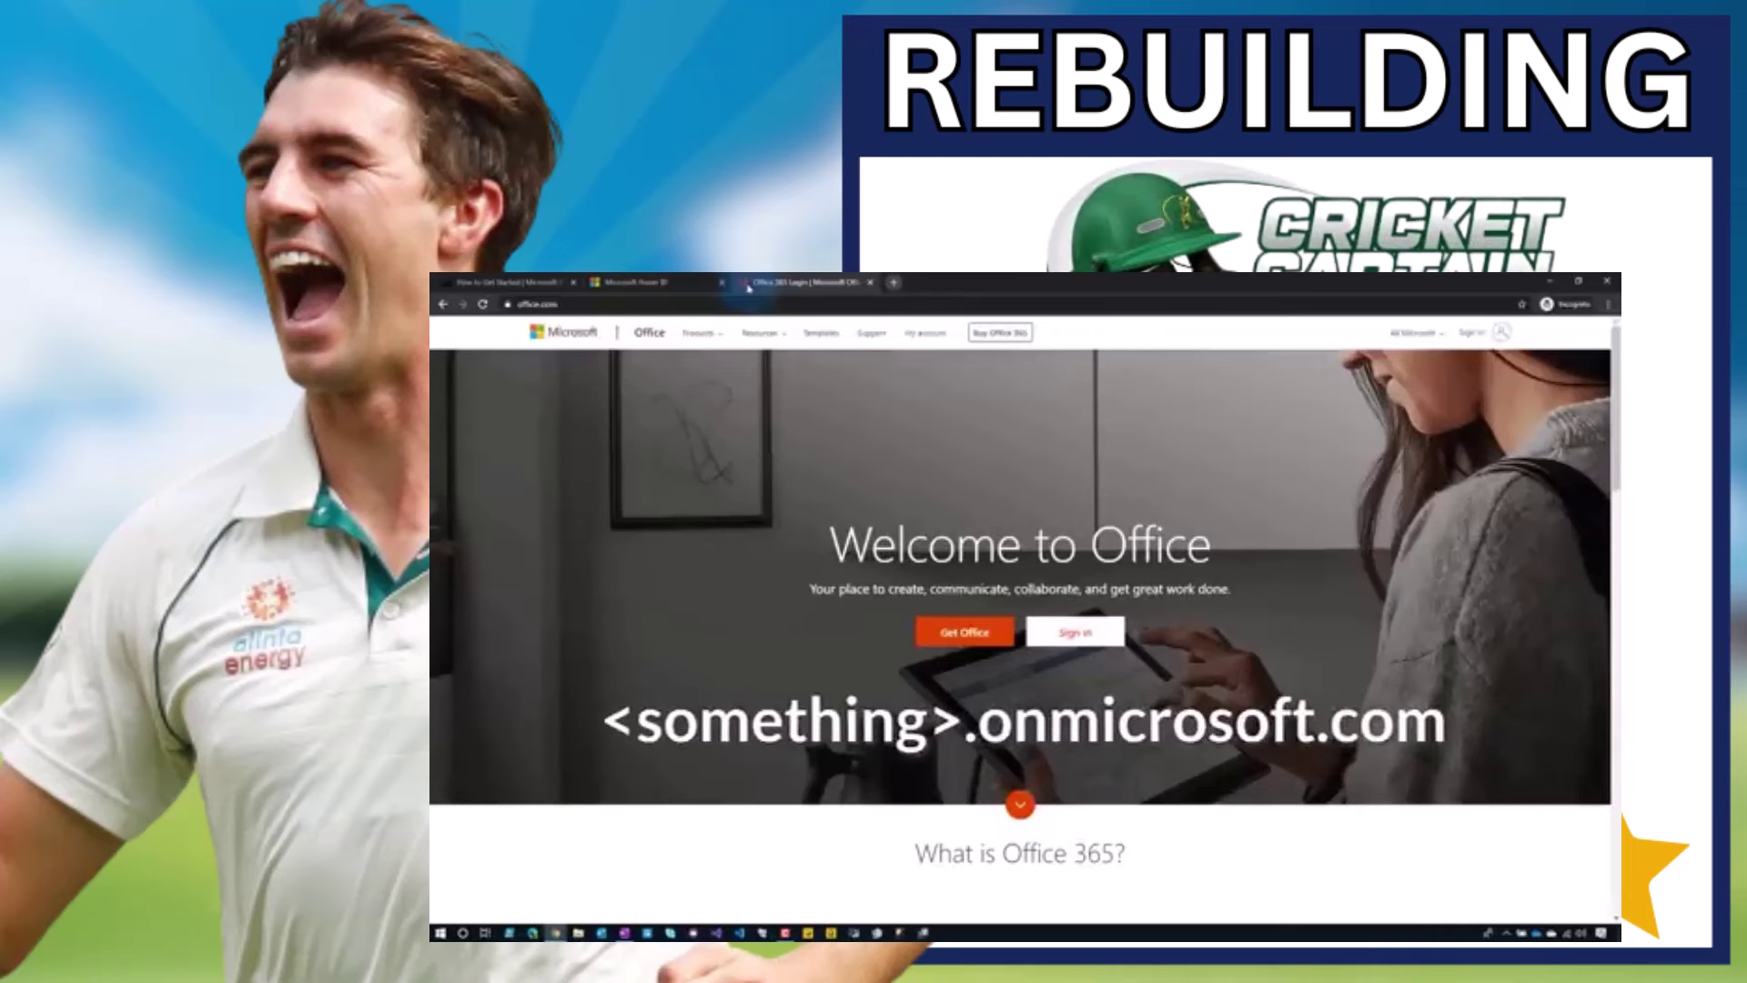
{"action": "left_click", "coordinate": [702, 331]}
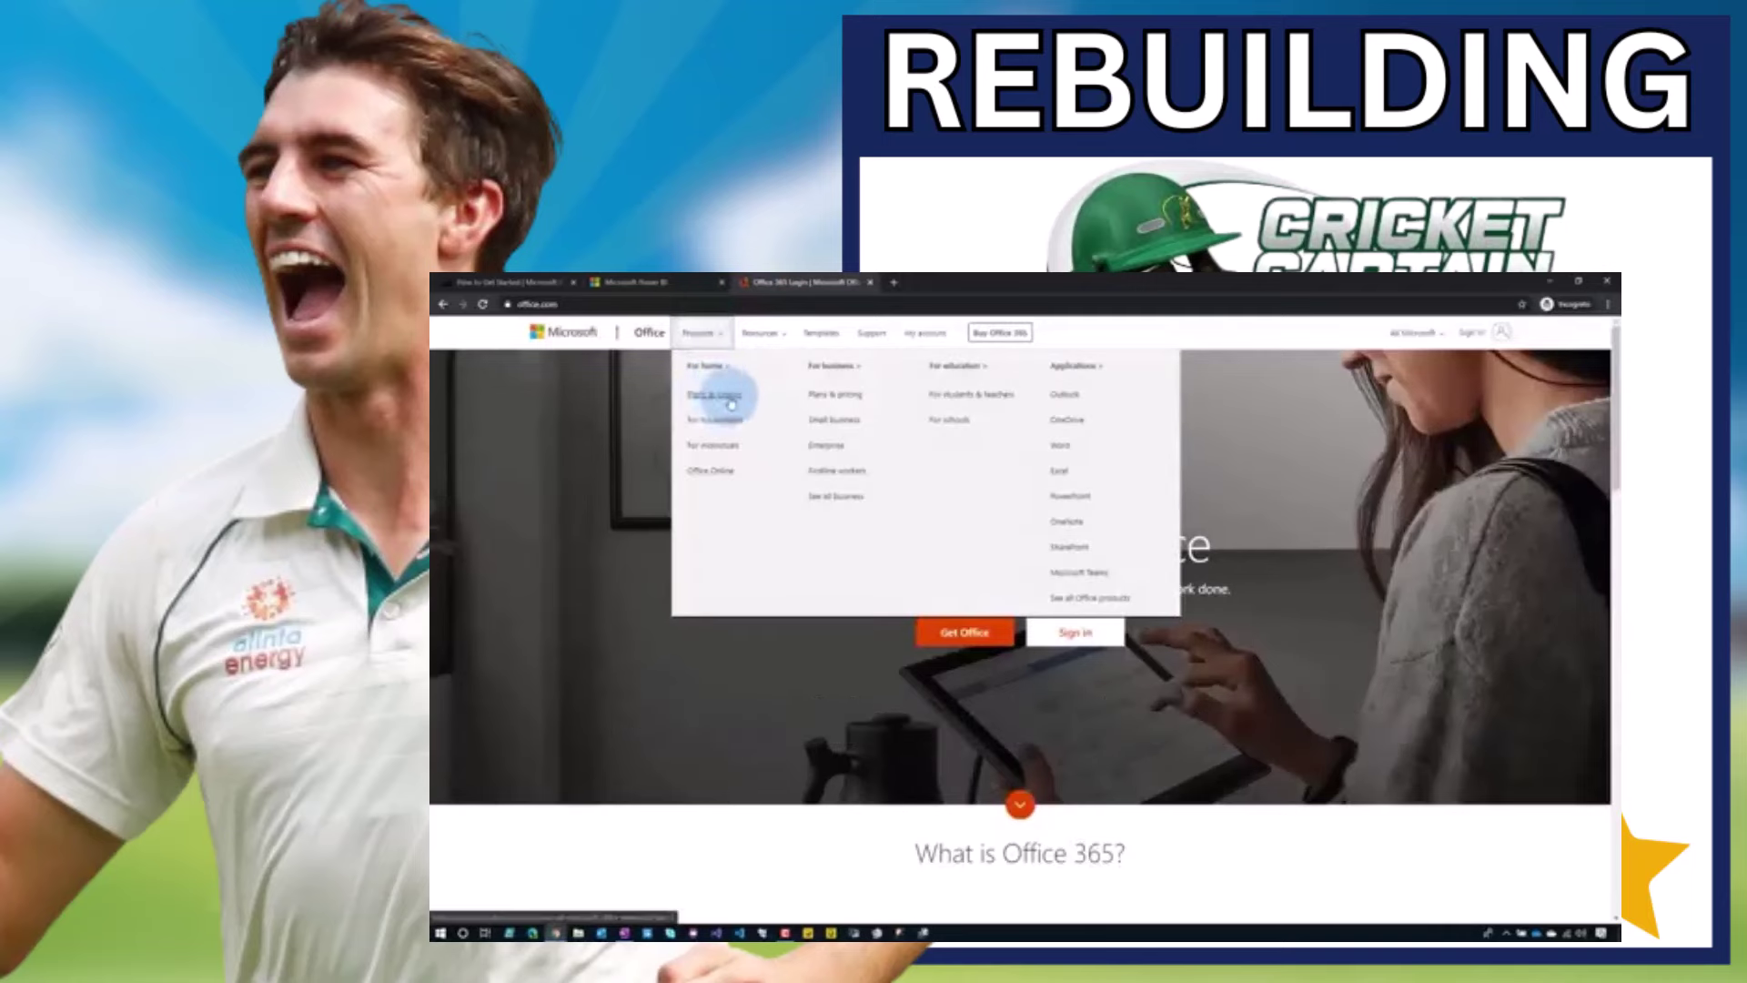
{"action": "left_click", "coordinate": [826, 446]}
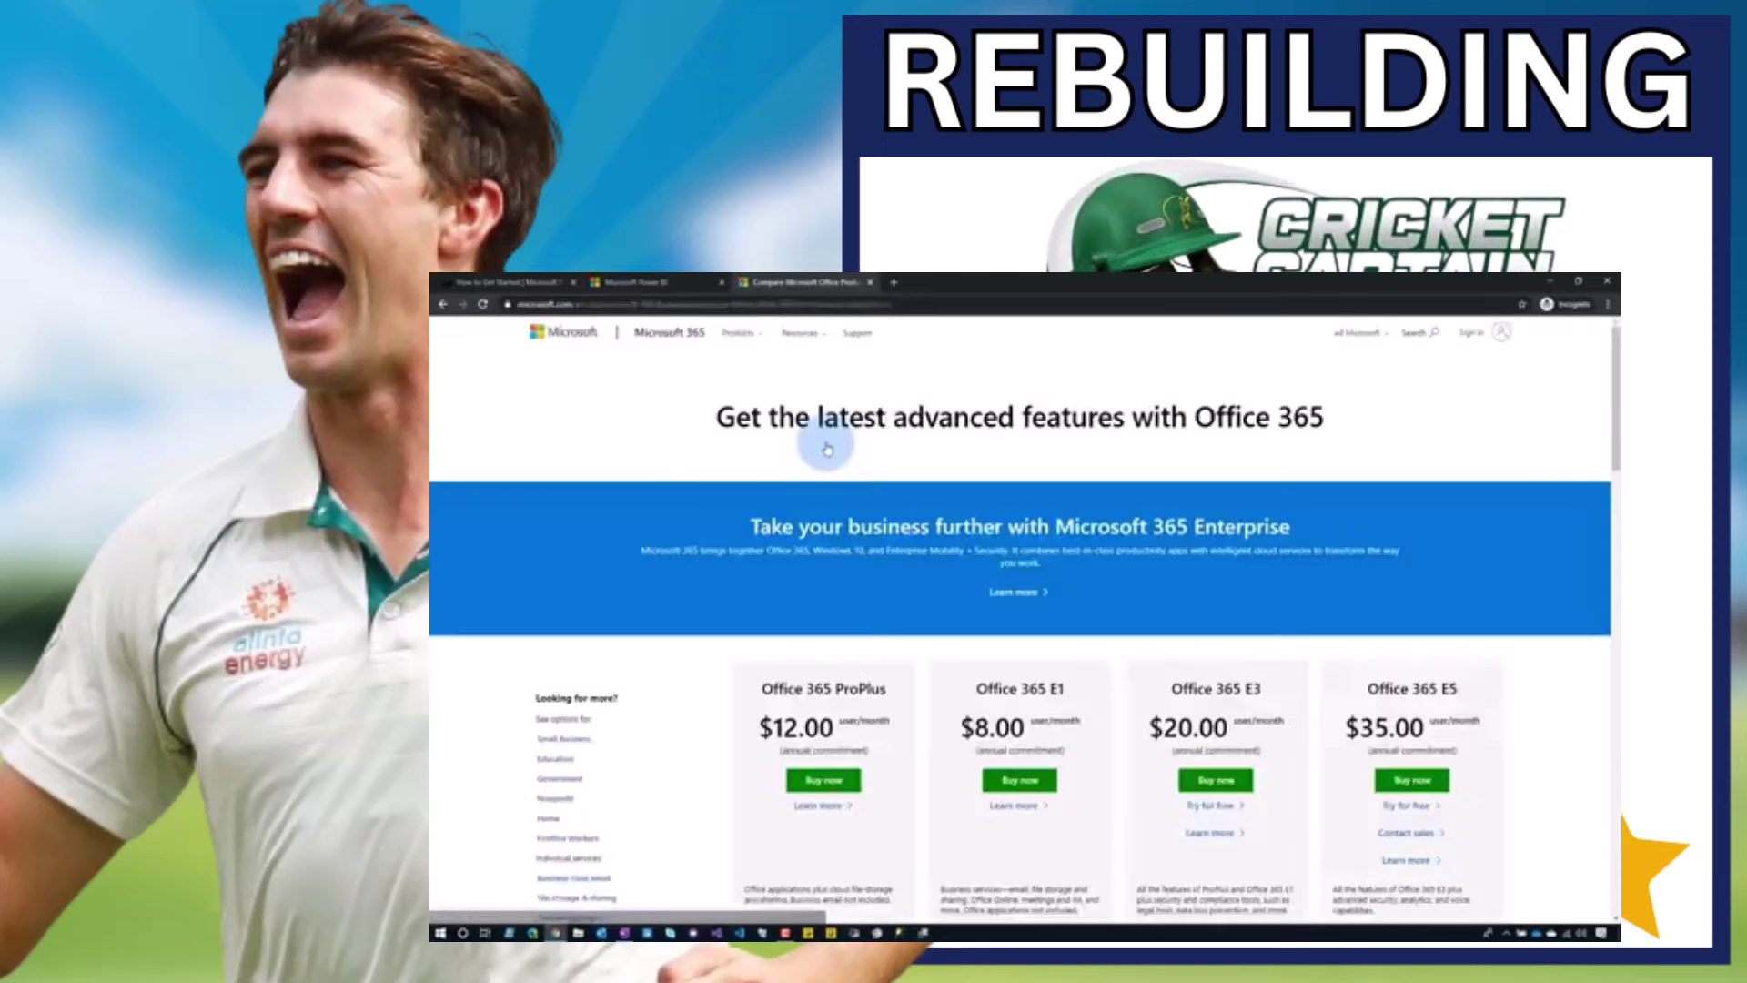
Step: Compare the Office 365 enterprise plans and start the free trial of Office 365 E5
{"action": "scroll", "coordinate": [1269, 660], "scroll_direction": "down", "scroll_amount": 3}
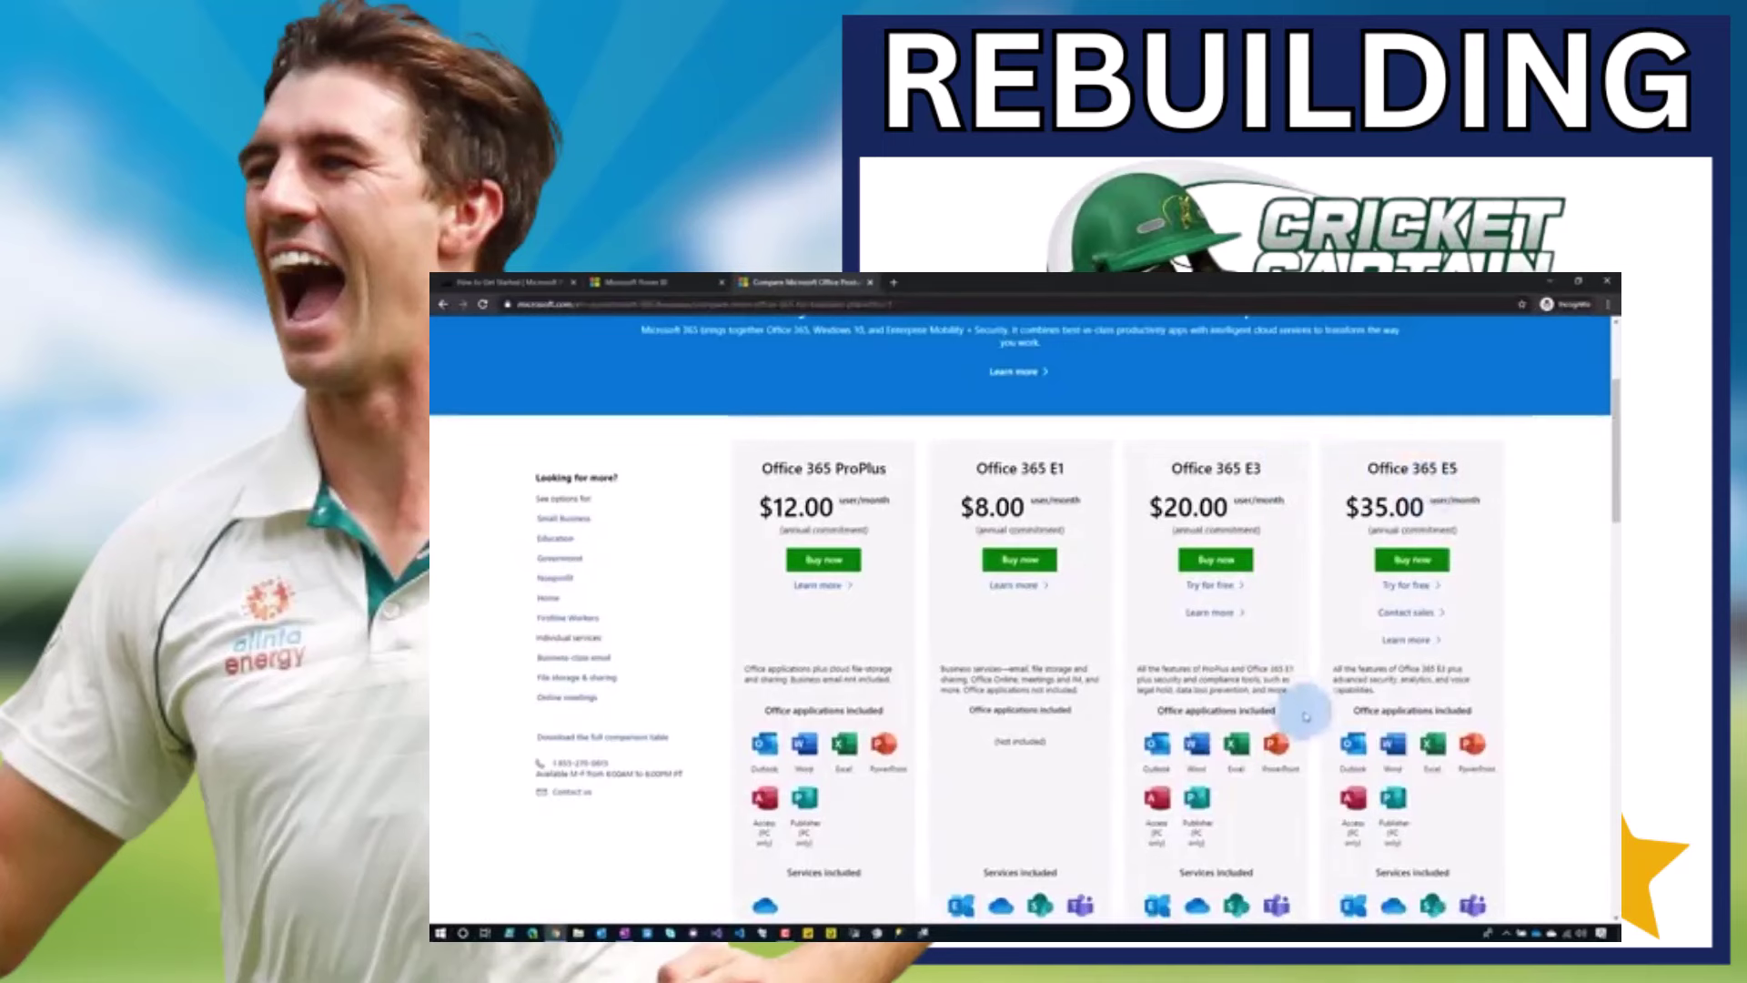
{"action": "scroll", "coordinate": [1301, 711], "scroll_direction": "down", "scroll_amount": 3}
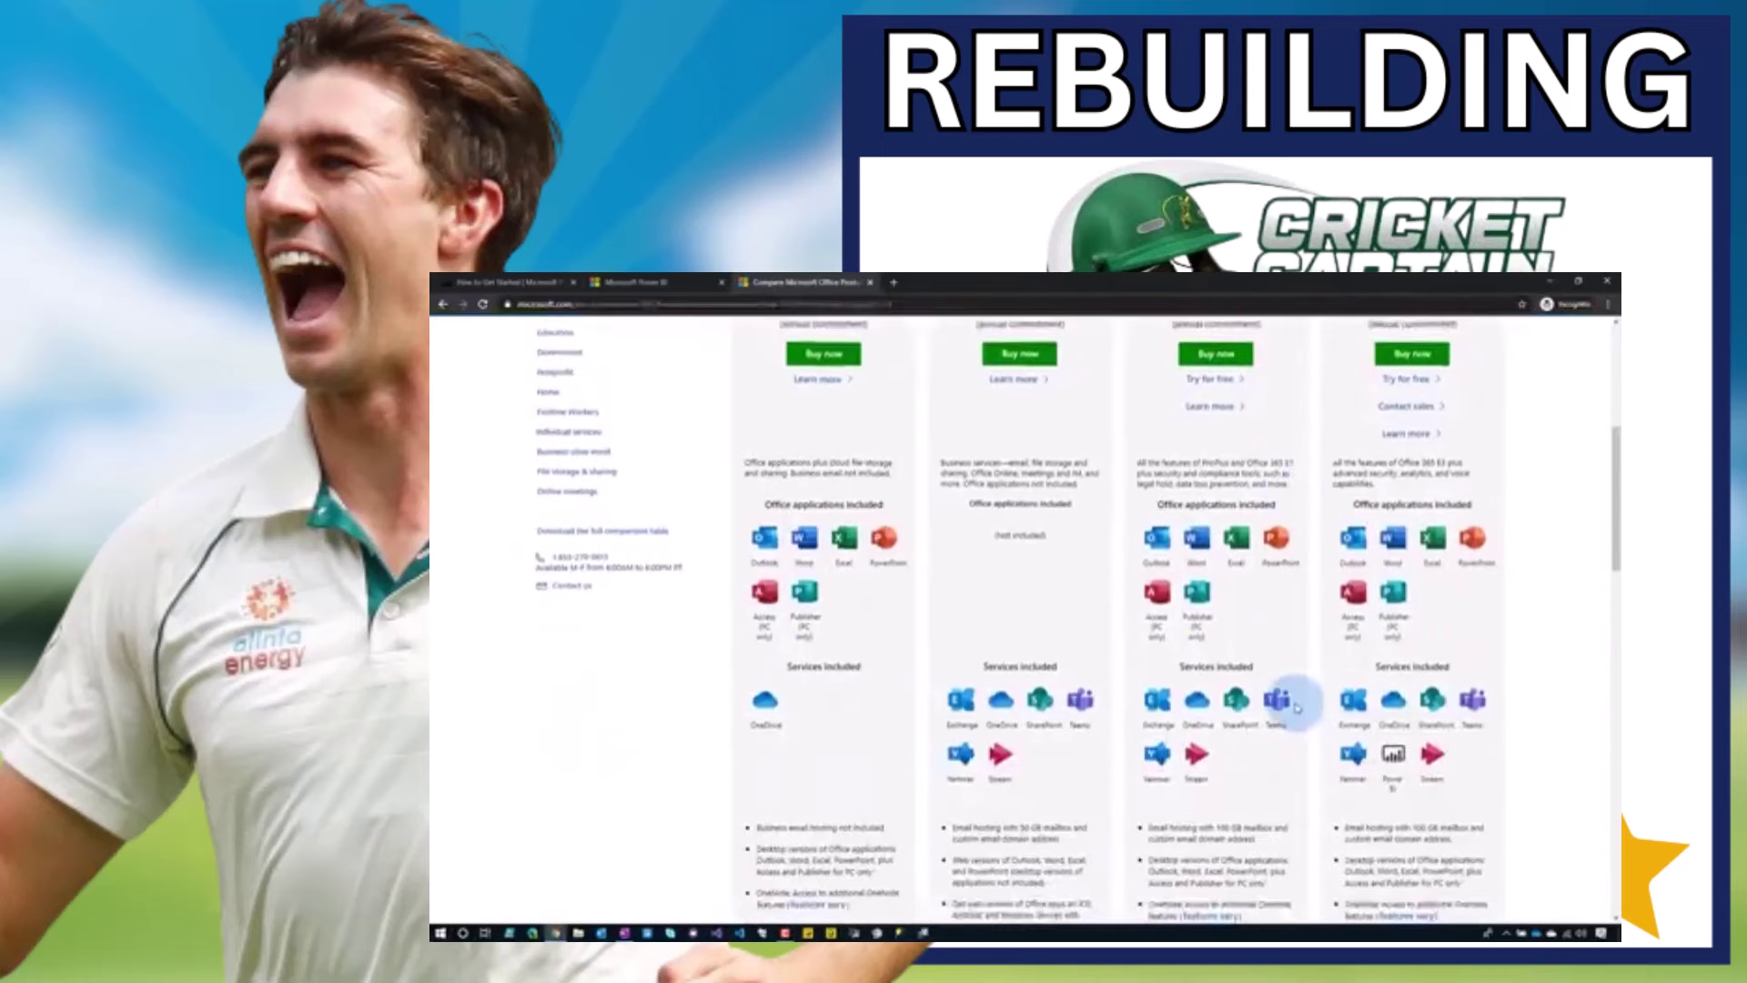
{"action": "scroll", "coordinate": [1297, 707], "scroll_direction": "up", "scroll_amount": 2}
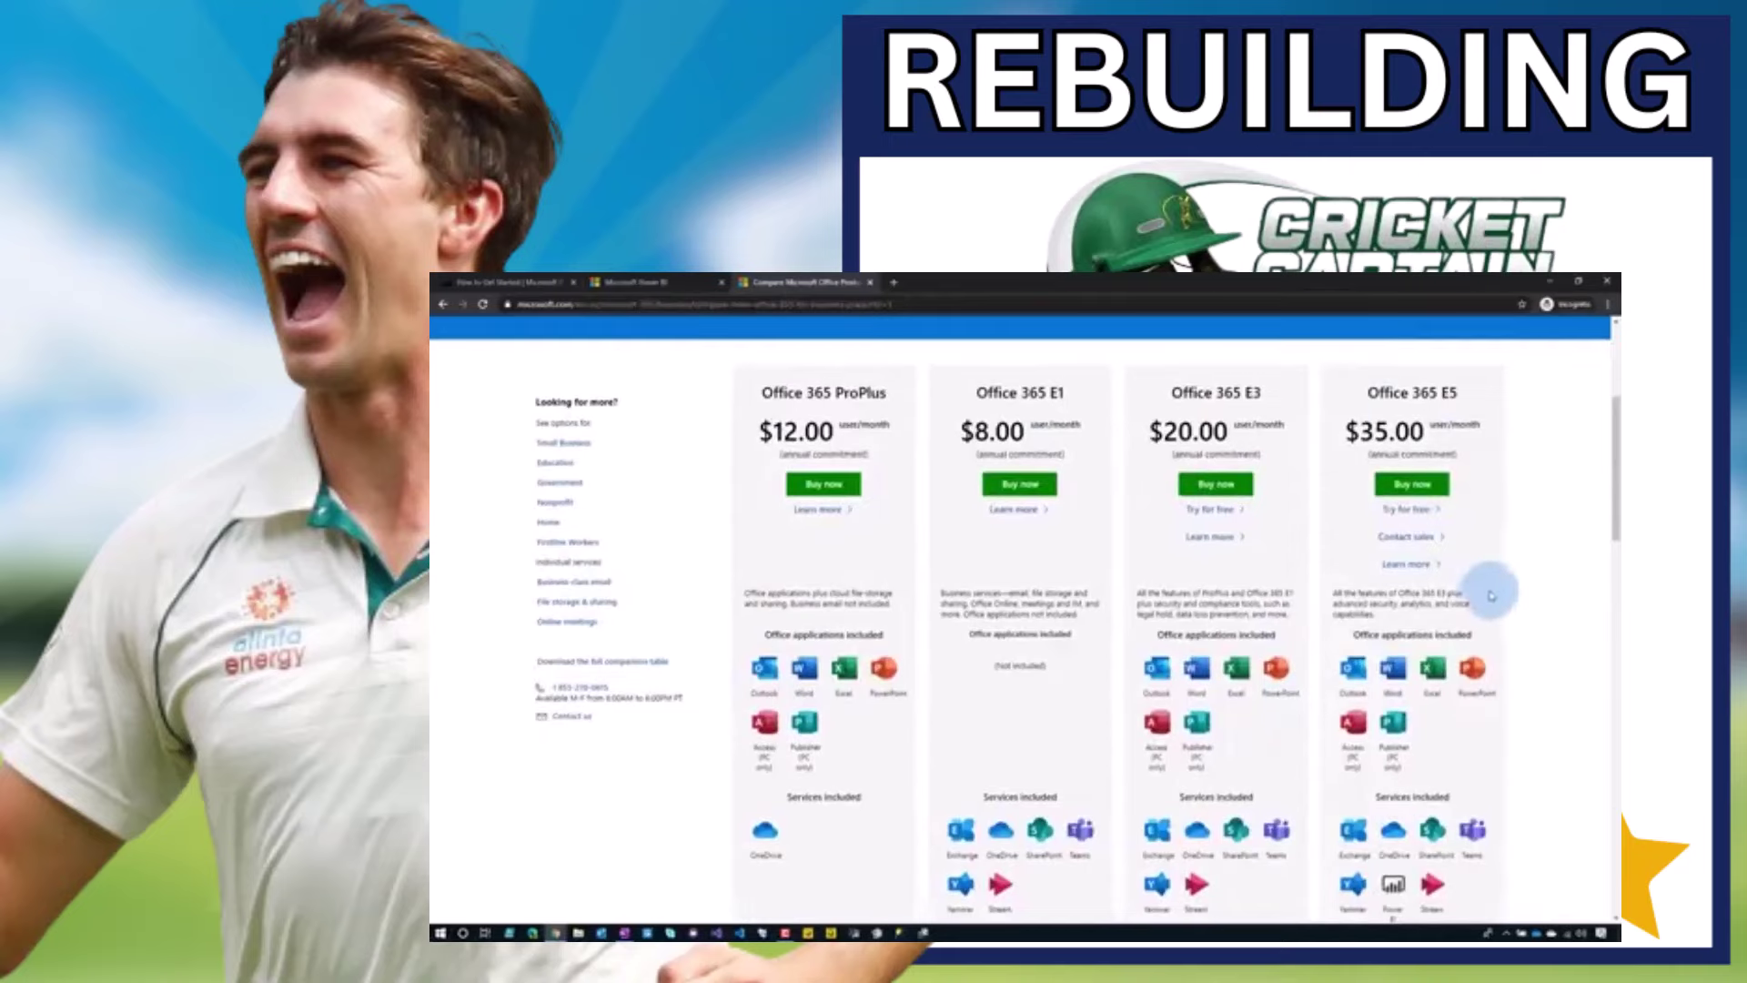
{"action": "scroll", "coordinate": [1487, 599], "scroll_direction": "down", "scroll_amount": 8}
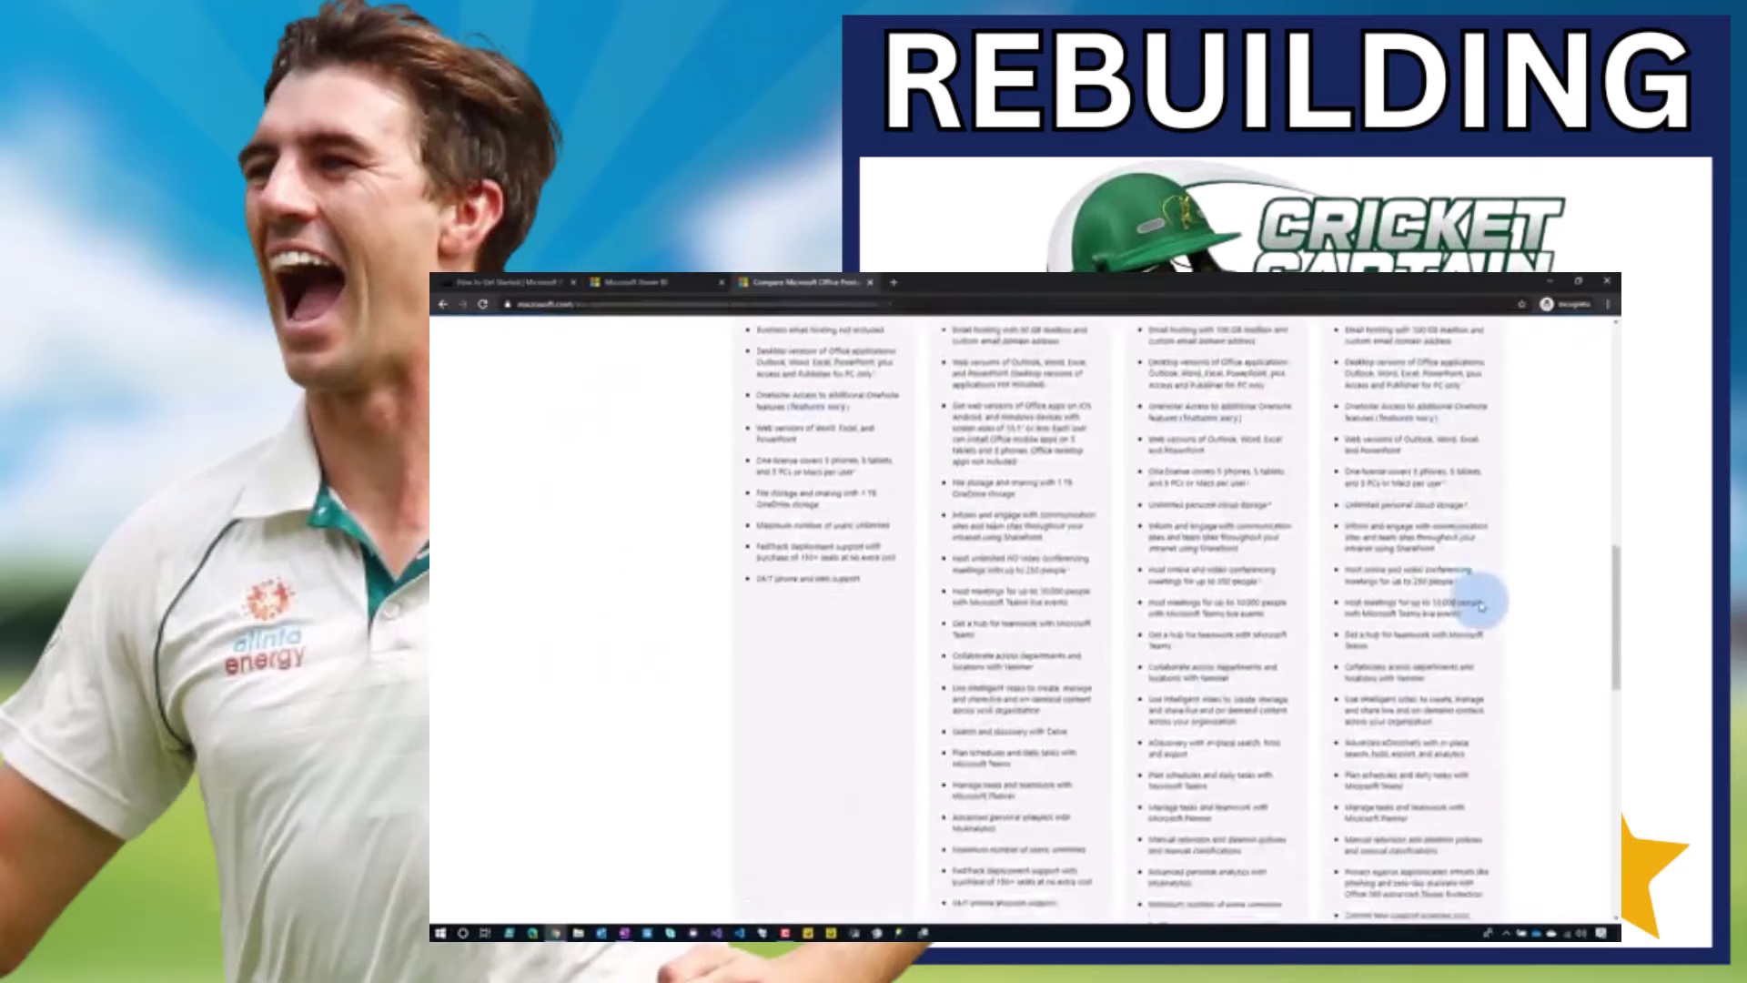
{"action": "scroll", "coordinate": [1481, 606], "scroll_direction": "down", "scroll_amount": 5}
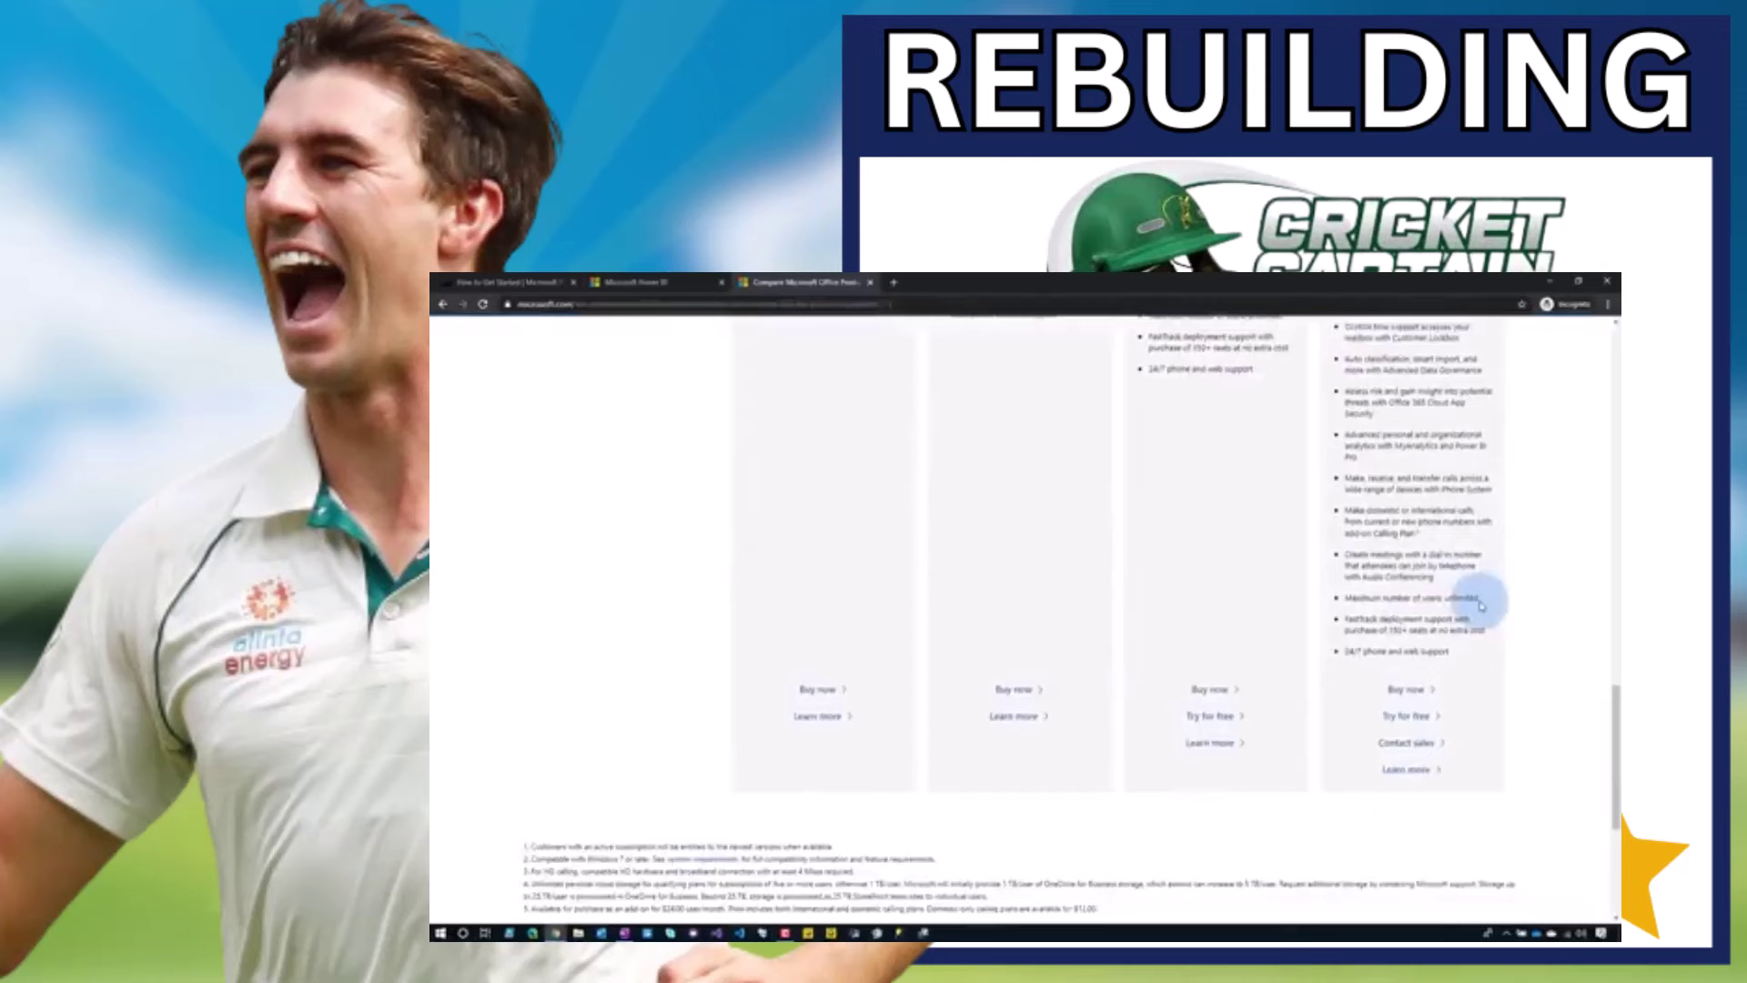
{"action": "left_click", "coordinate": [1406, 715]}
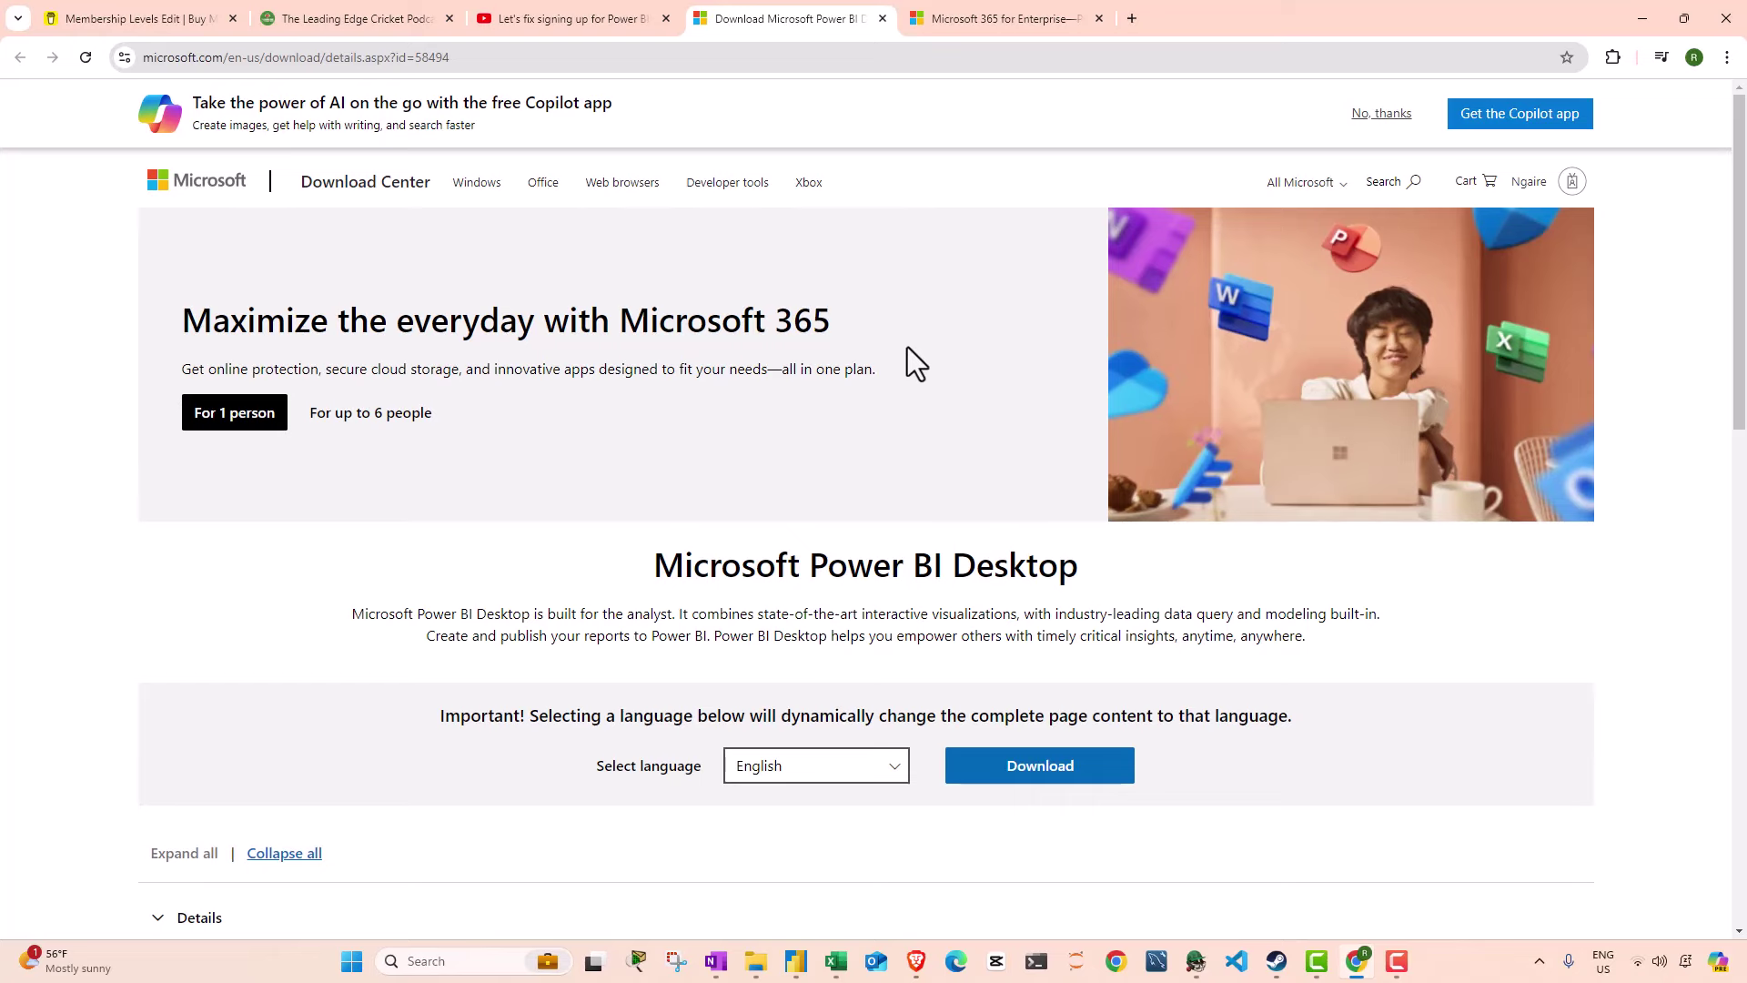
Step: View the Microsoft Power BI Desktop download page, switch to Power BI Desktop and show the signed-in account details
{"action": "scroll", "coordinate": [932, 777], "scroll_direction": "down", "scroll_amount": 1}
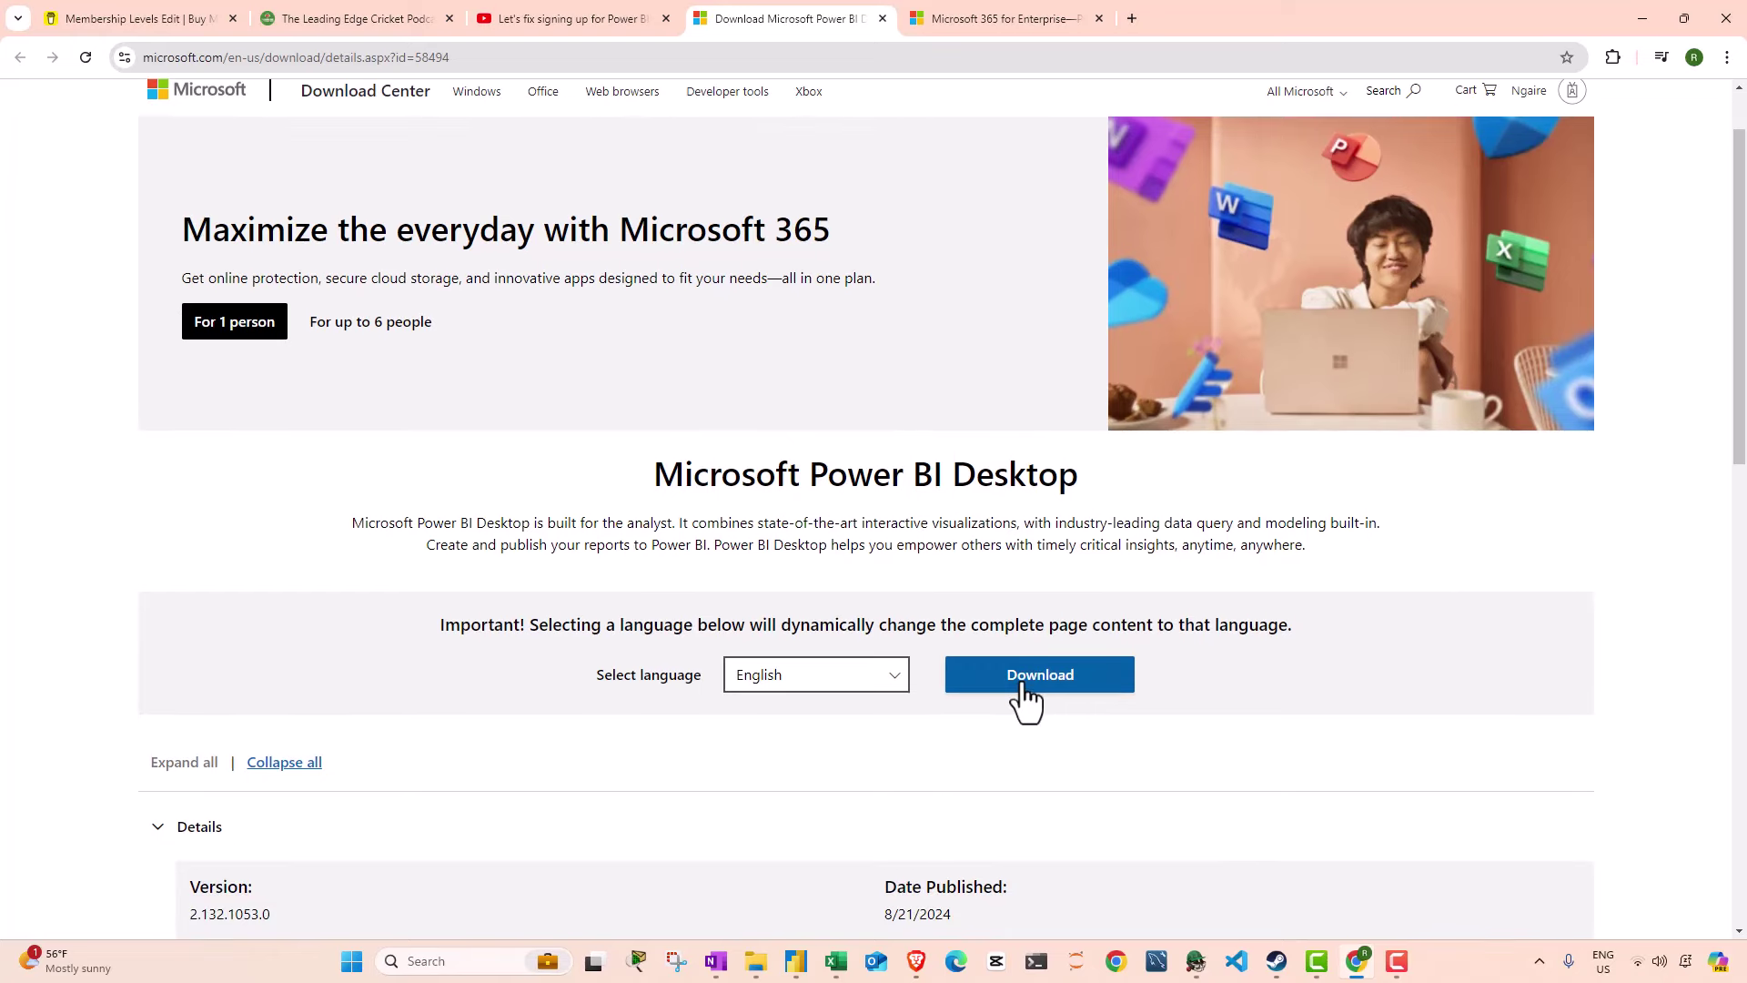
{"action": "left_click", "coordinate": [1627, 8]}
{"action": "left_click", "coordinate": [1604, 16]}
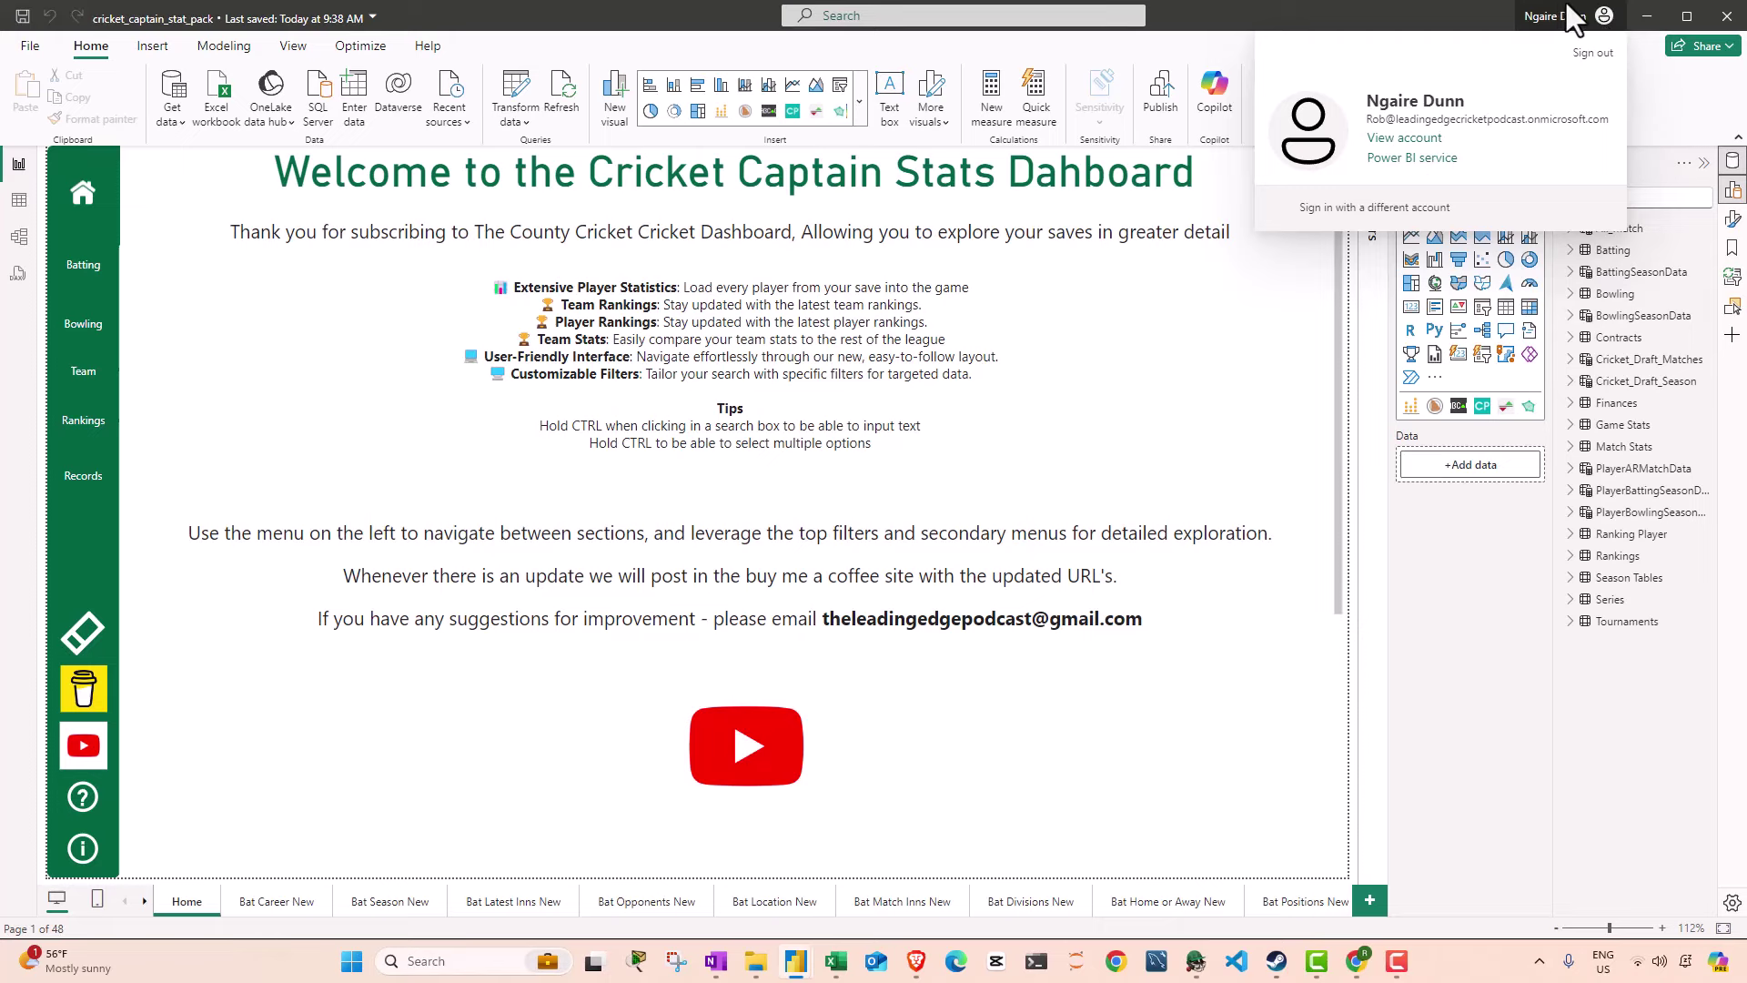
{"action": "left_click", "coordinate": [441, 429]}
Step: Open the data source settings of the cricket_captain_stat_pack report
{"action": "left_click", "coordinate": [40, 49]}
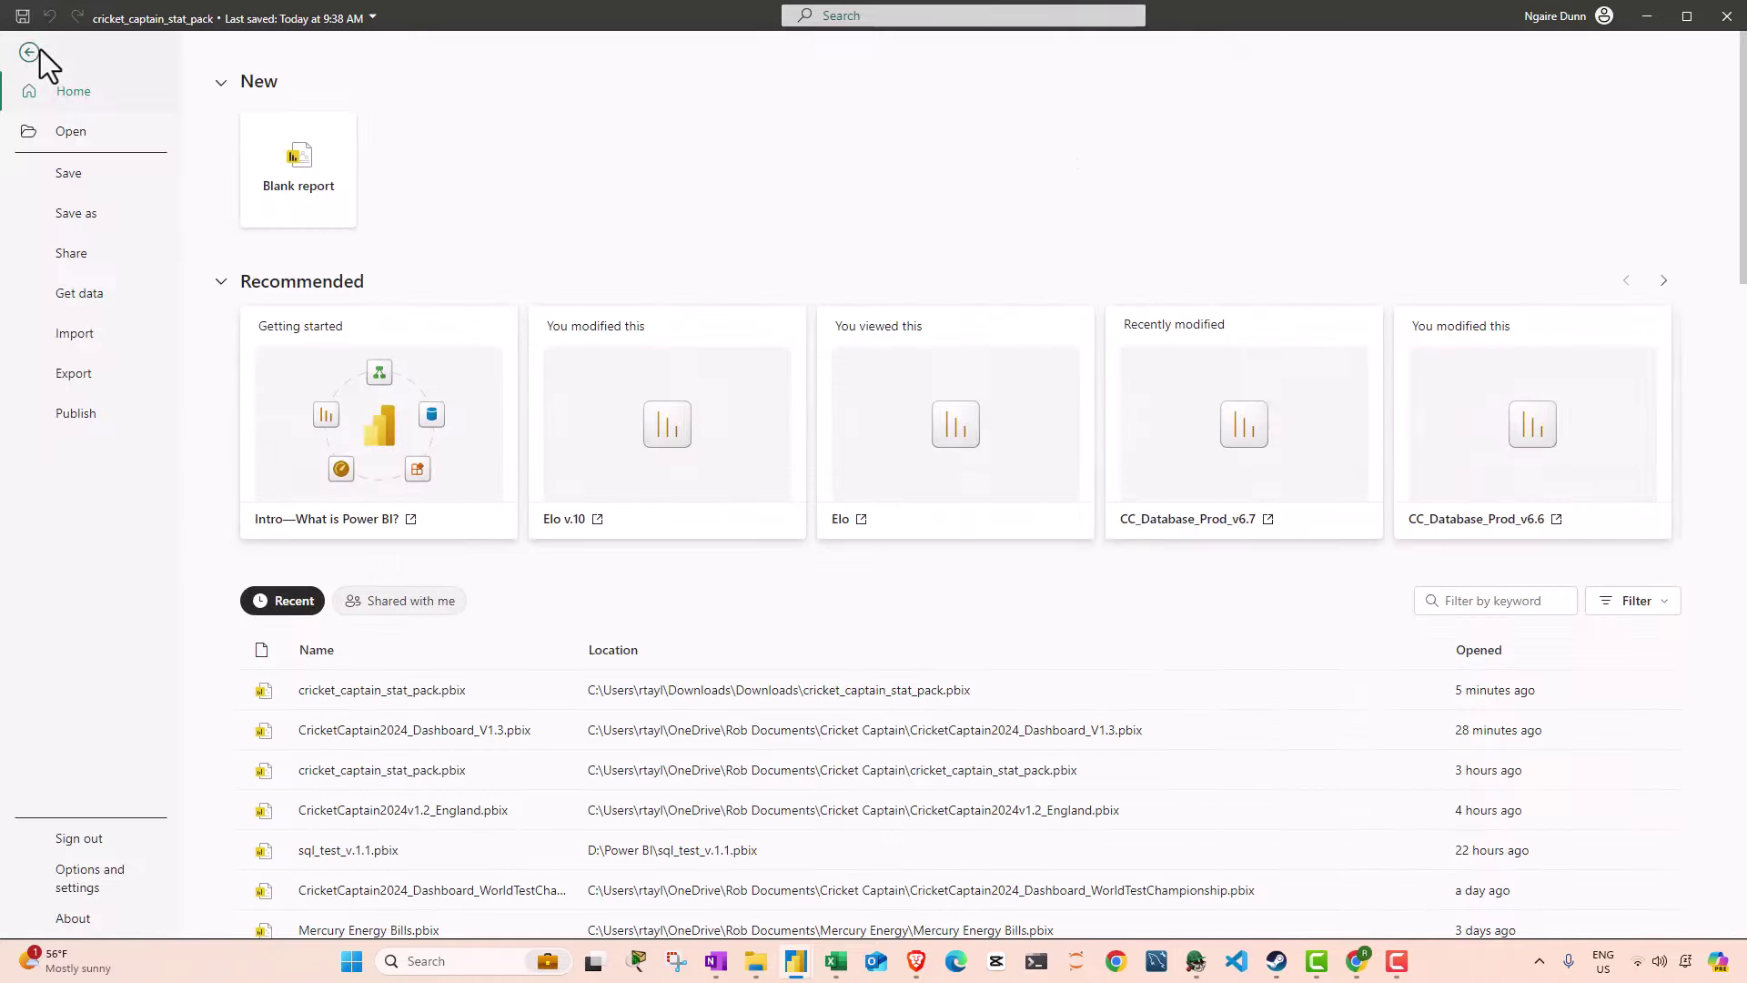
{"action": "left_click", "coordinate": [40, 50]}
{"action": "left_click", "coordinate": [42, 51]}
{"action": "left_click", "coordinate": [89, 888]}
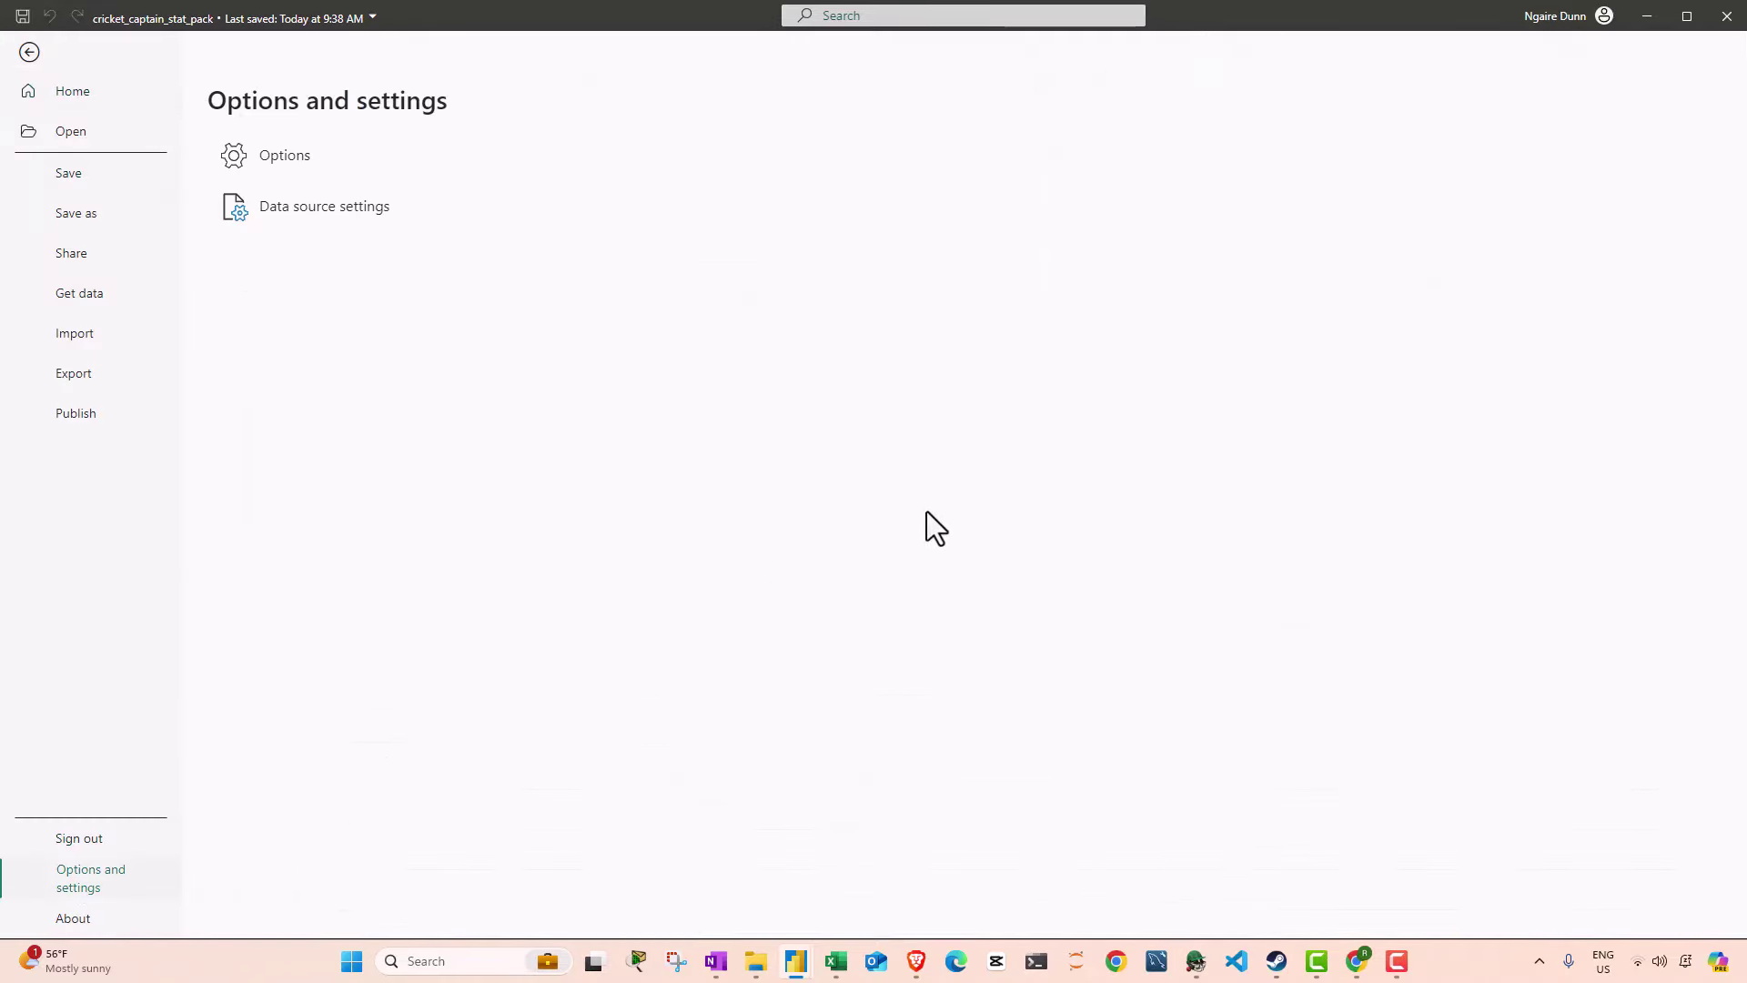
{"action": "key", "text": "Escape"}
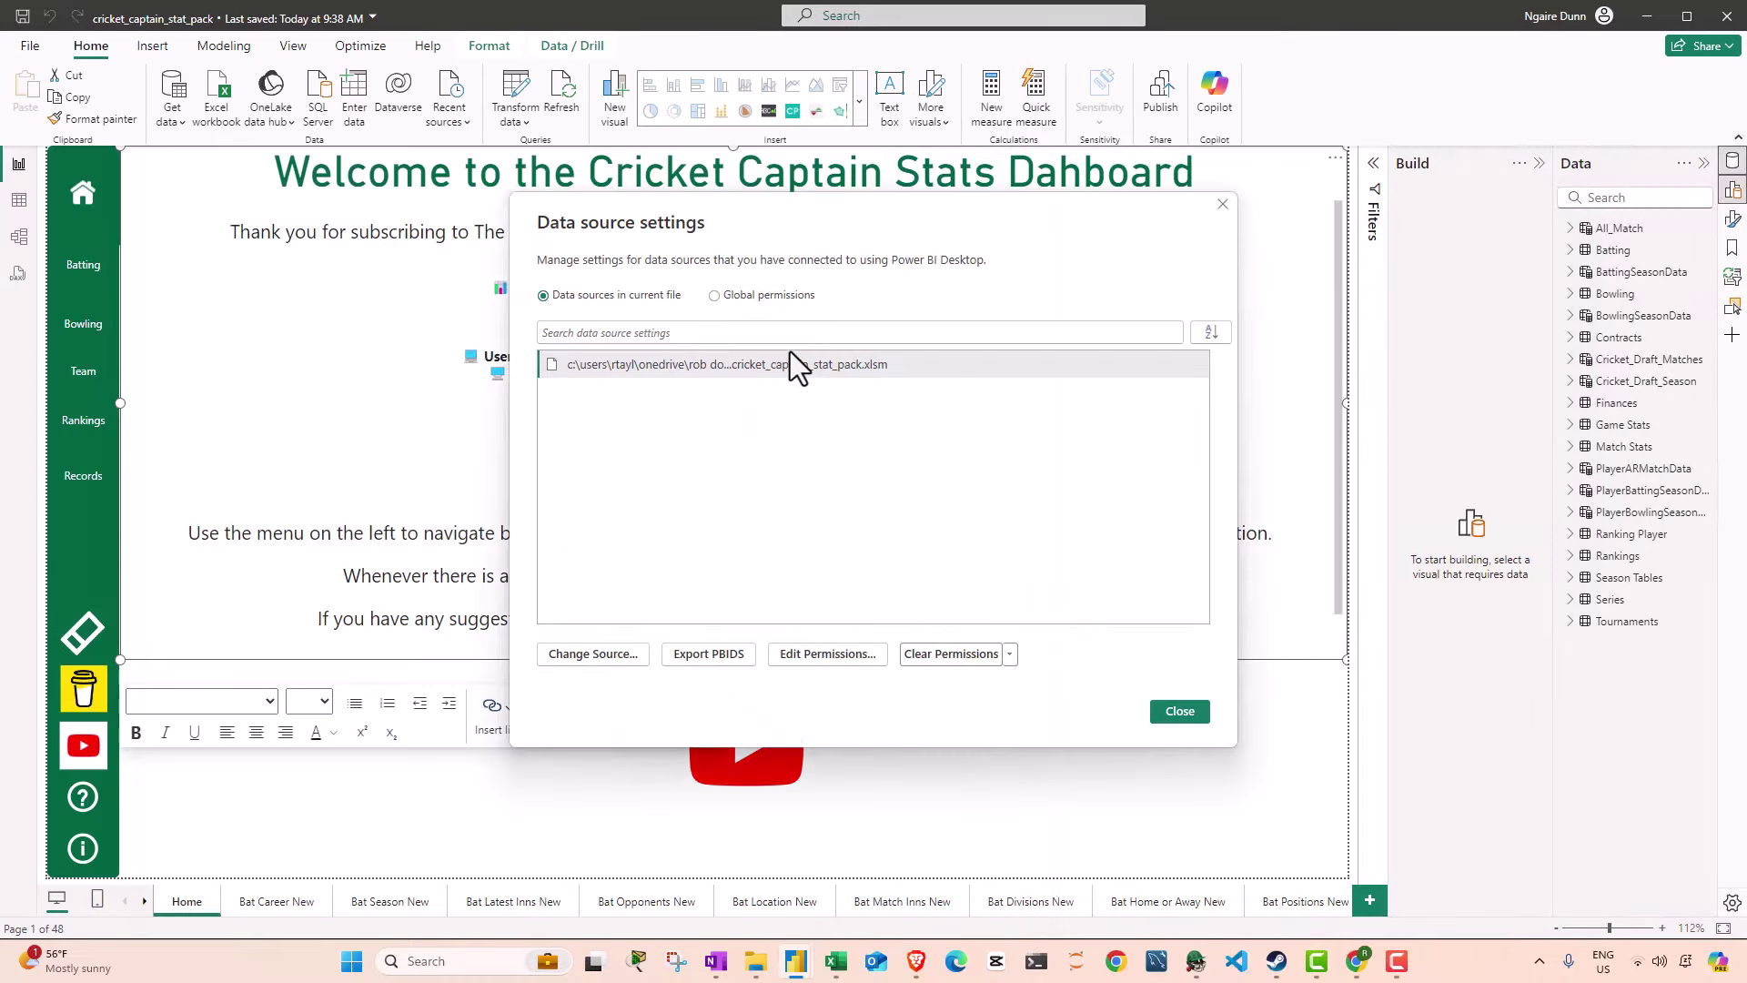
Step: Change the report's data source to cricket_captain_stat_pack.xlsm in the nested Downloads folder and apply the pending query changes
{"action": "left_click", "coordinate": [786, 365]}
{"action": "left_click", "coordinate": [784, 369]}
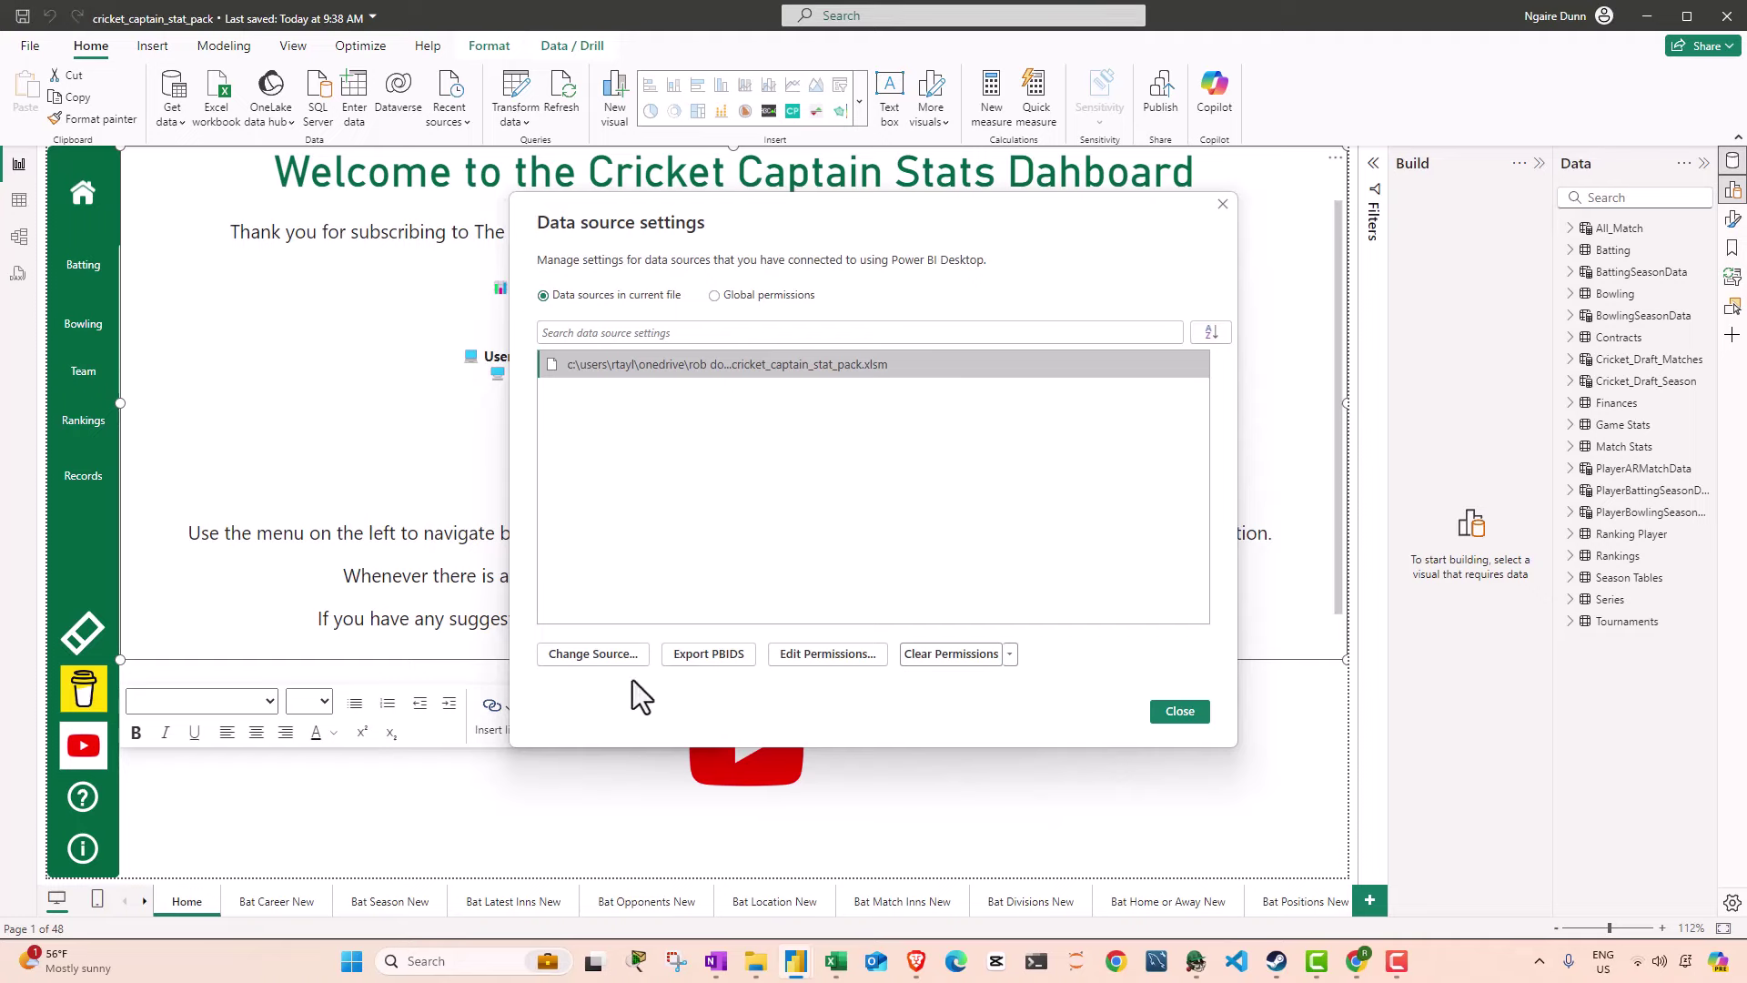
{"action": "left_click", "coordinate": [587, 655]}
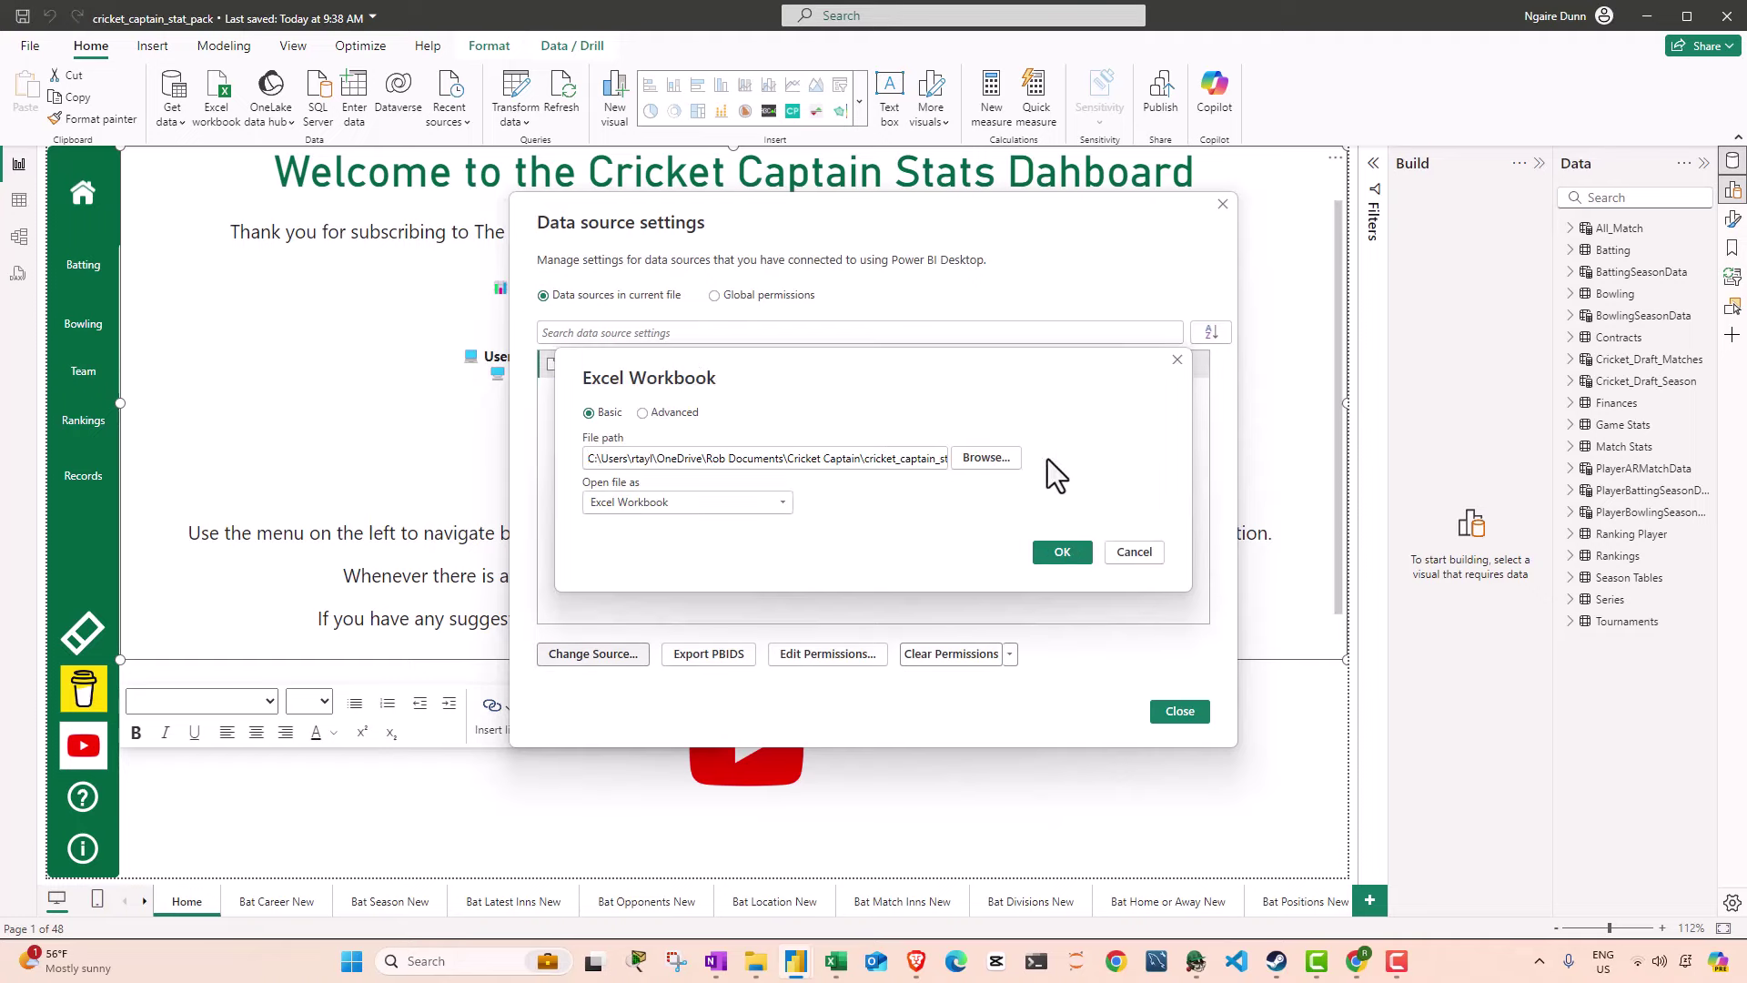
{"action": "left_click", "coordinate": [983, 458]}
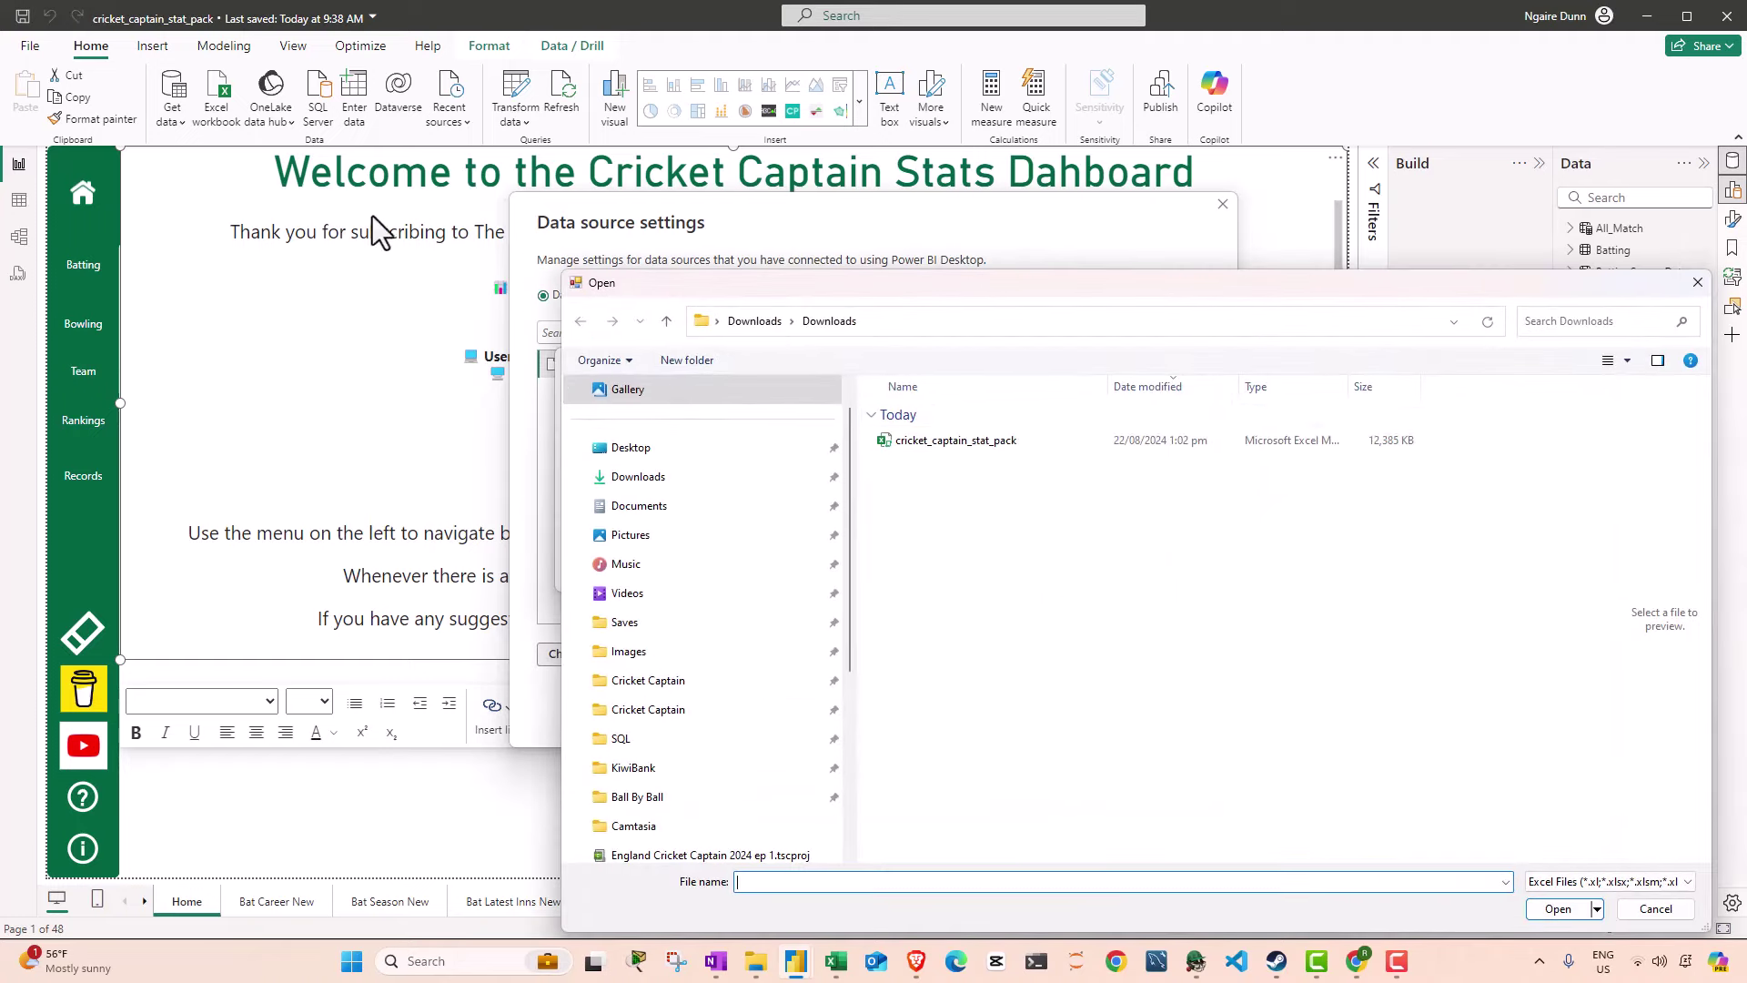
{"action": "left_click", "coordinate": [960, 443]}
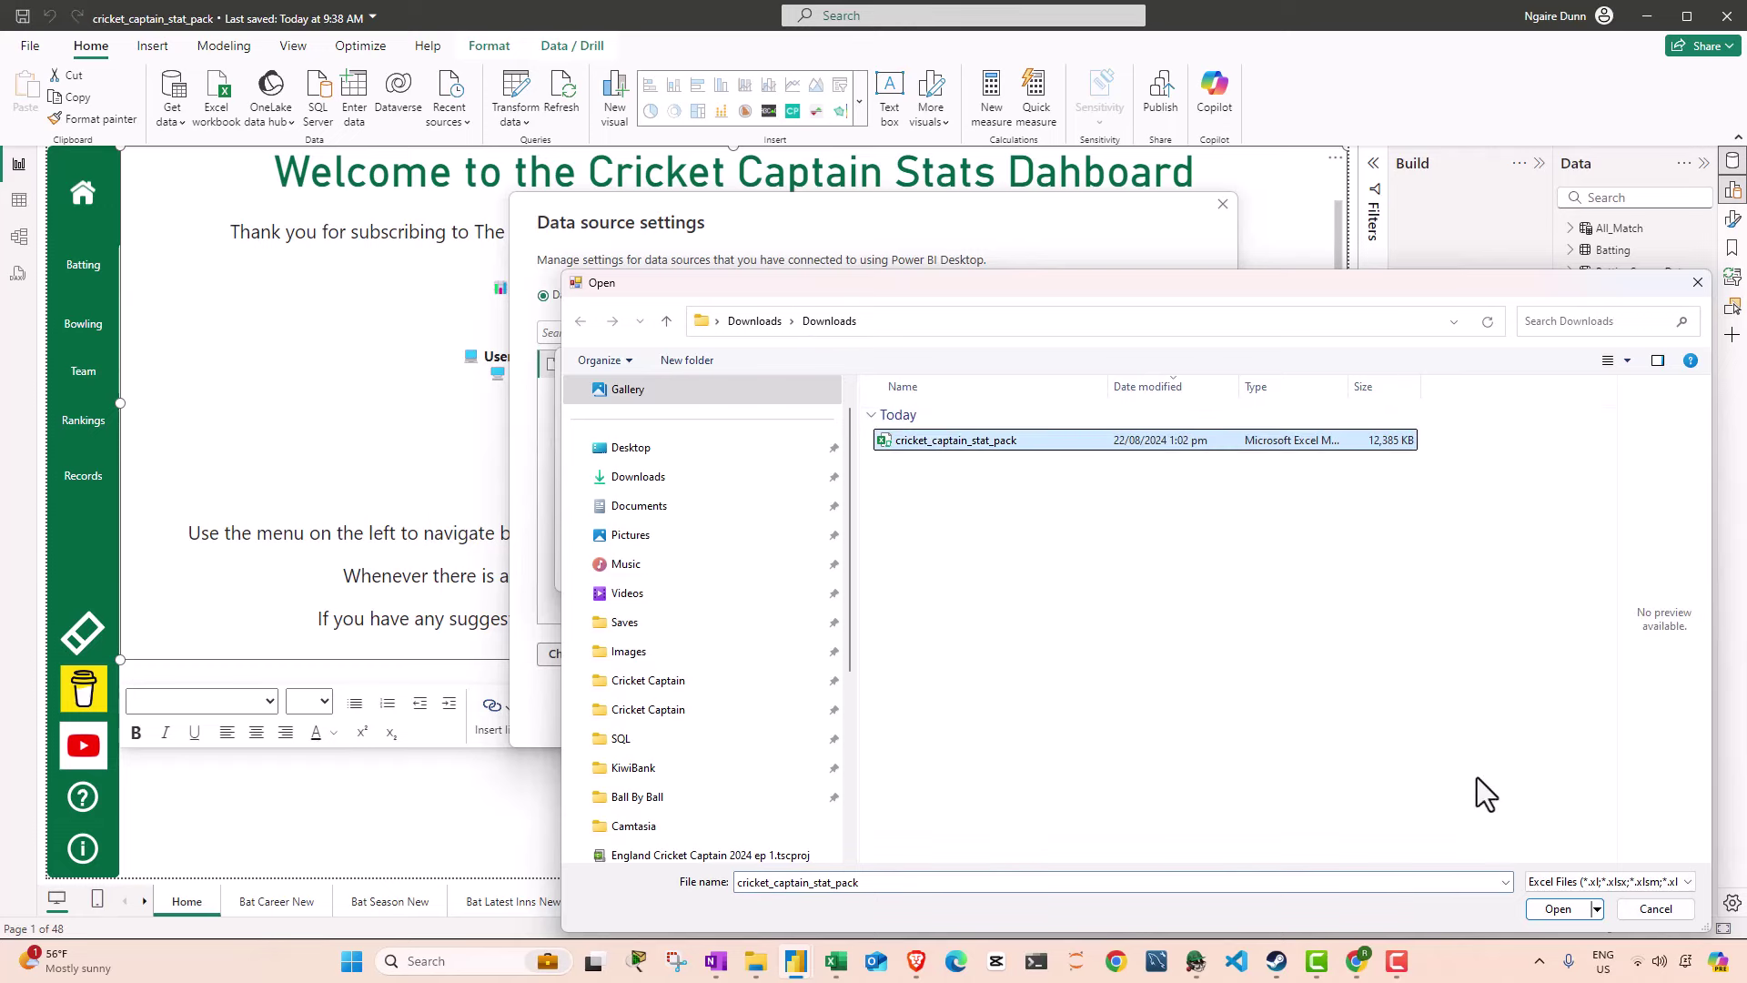
{"action": "left_click", "coordinate": [1559, 908]}
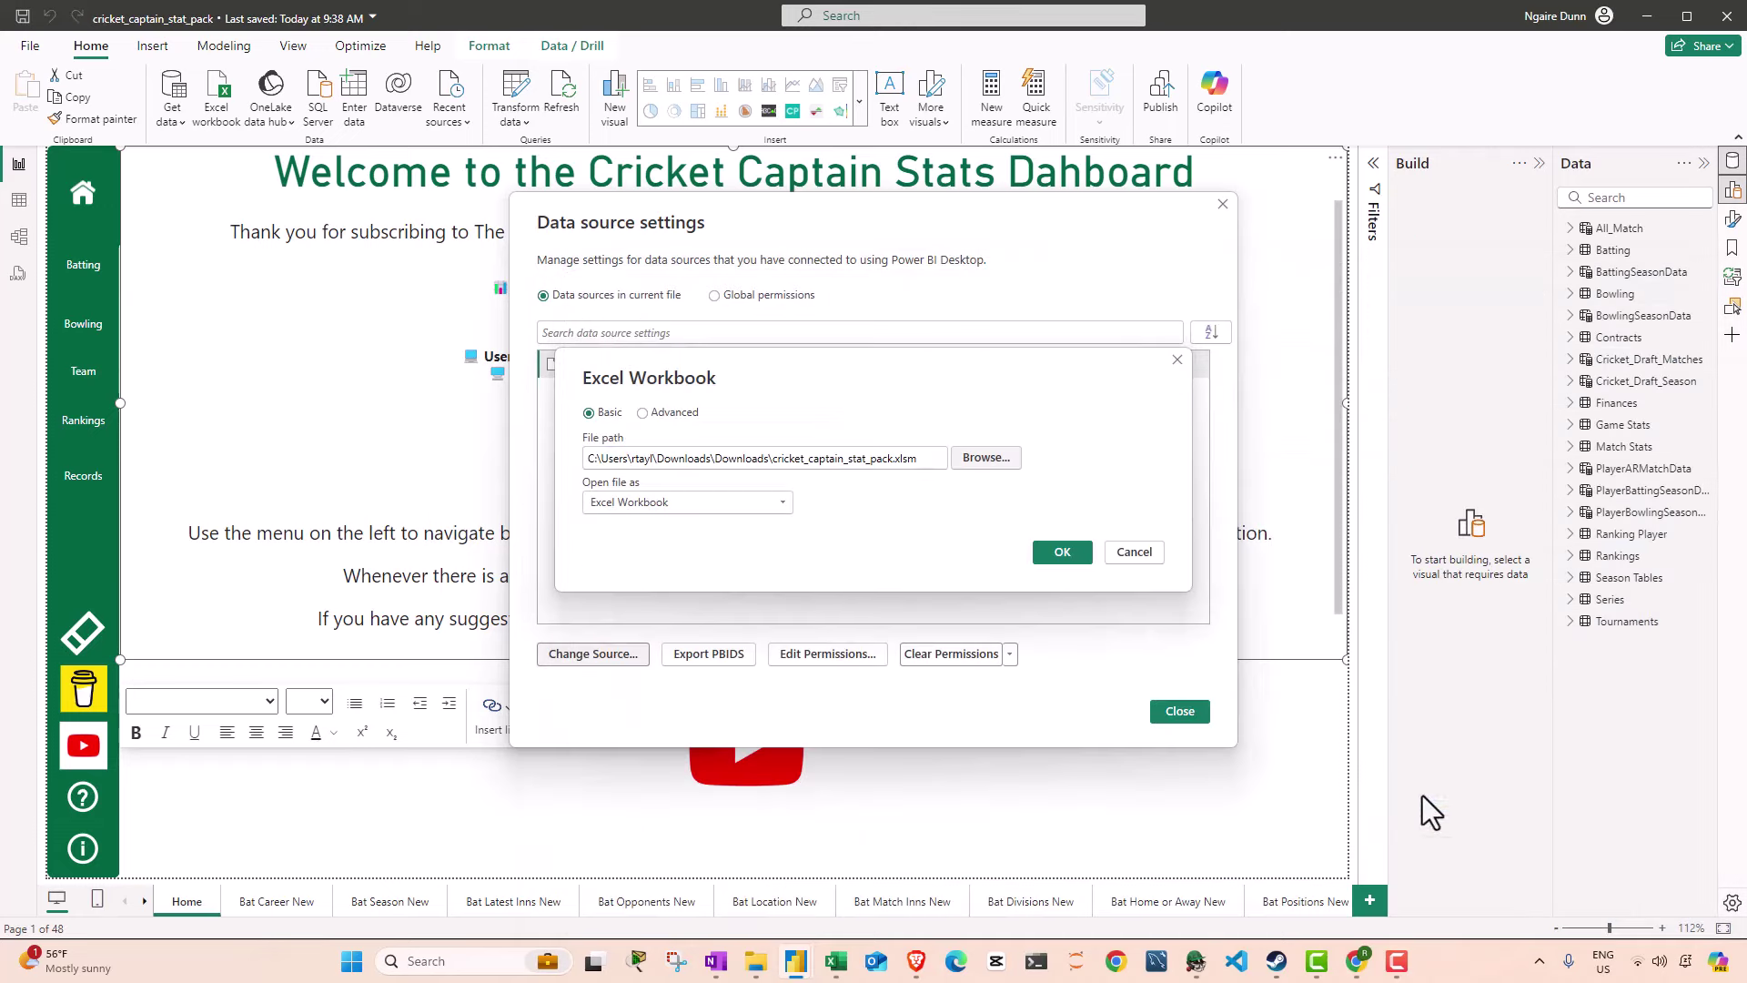
{"action": "left_click", "coordinate": [1061, 551]}
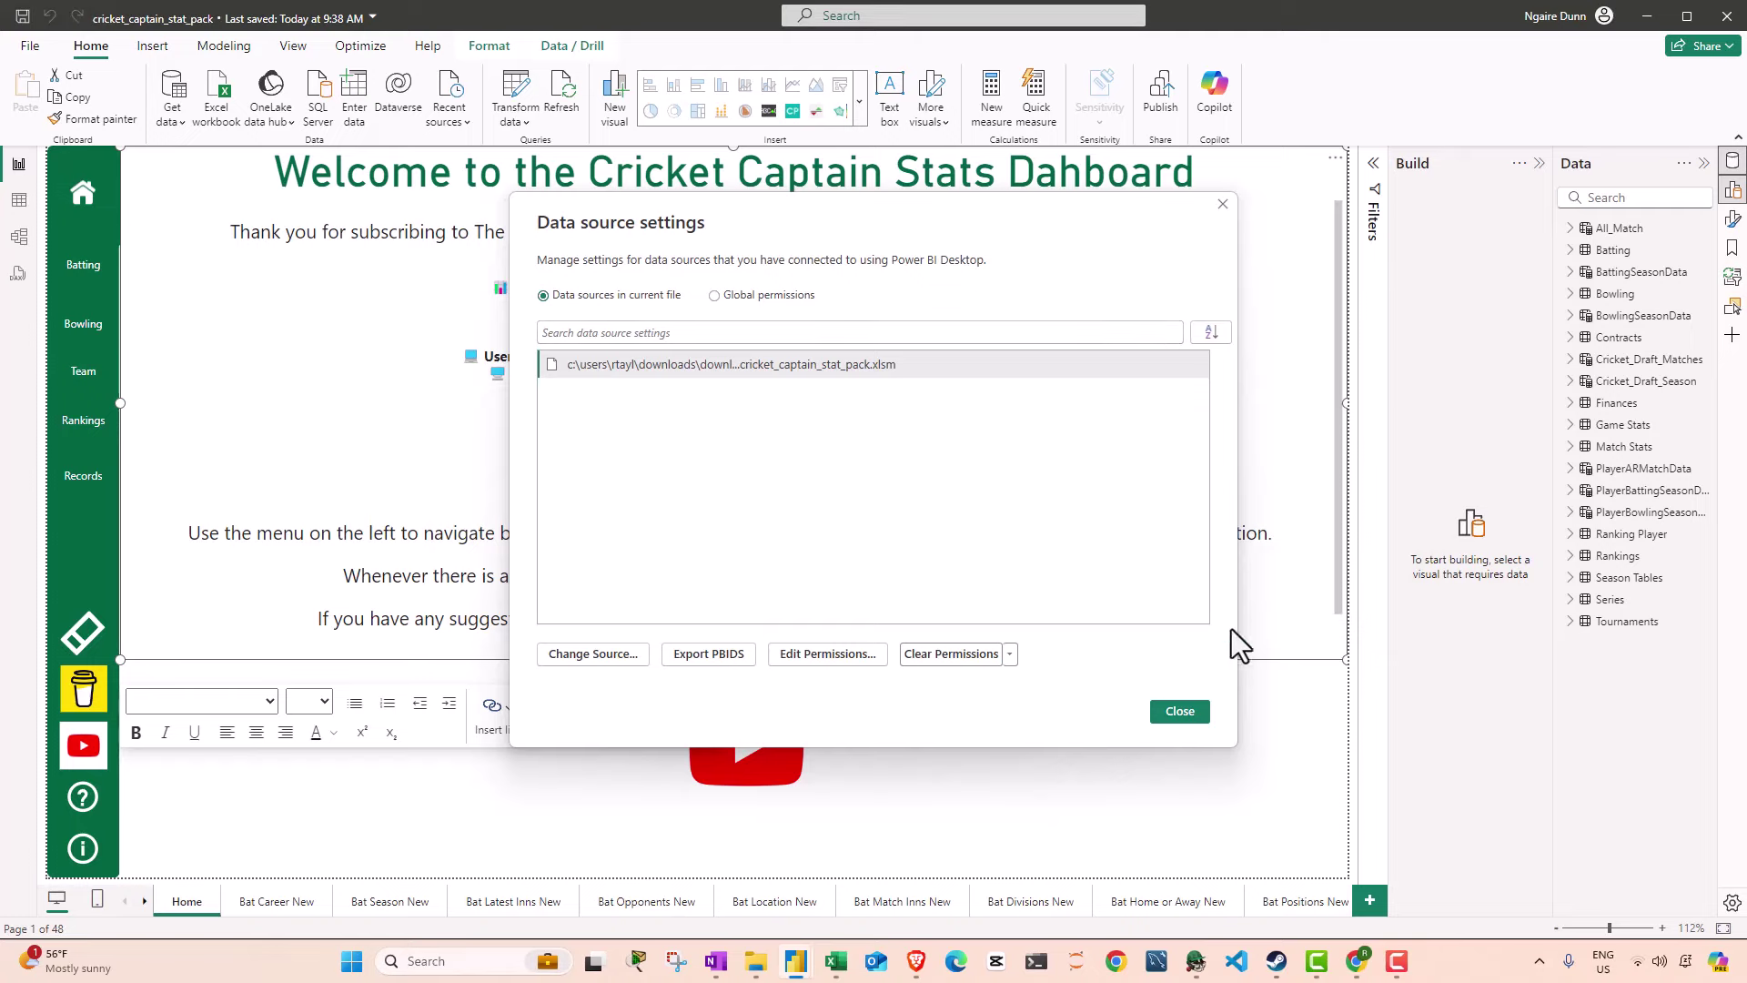
{"action": "left_click", "coordinate": [1180, 711]}
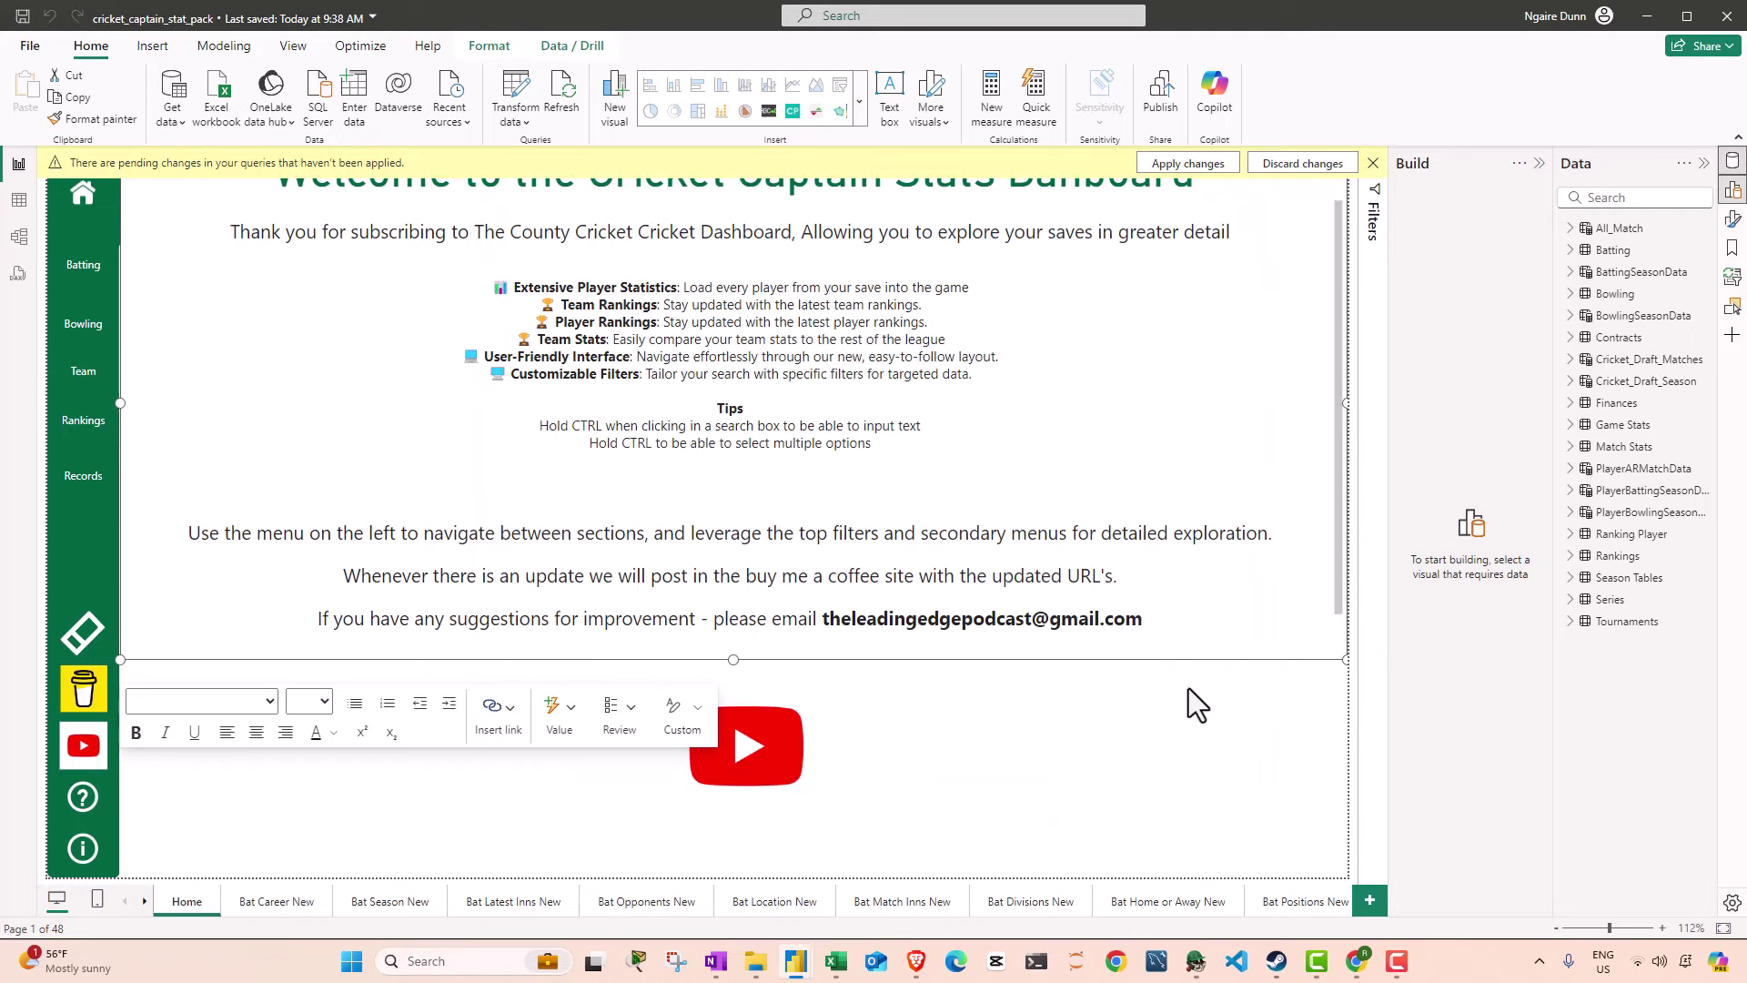
{"action": "left_click", "coordinate": [1192, 166]}
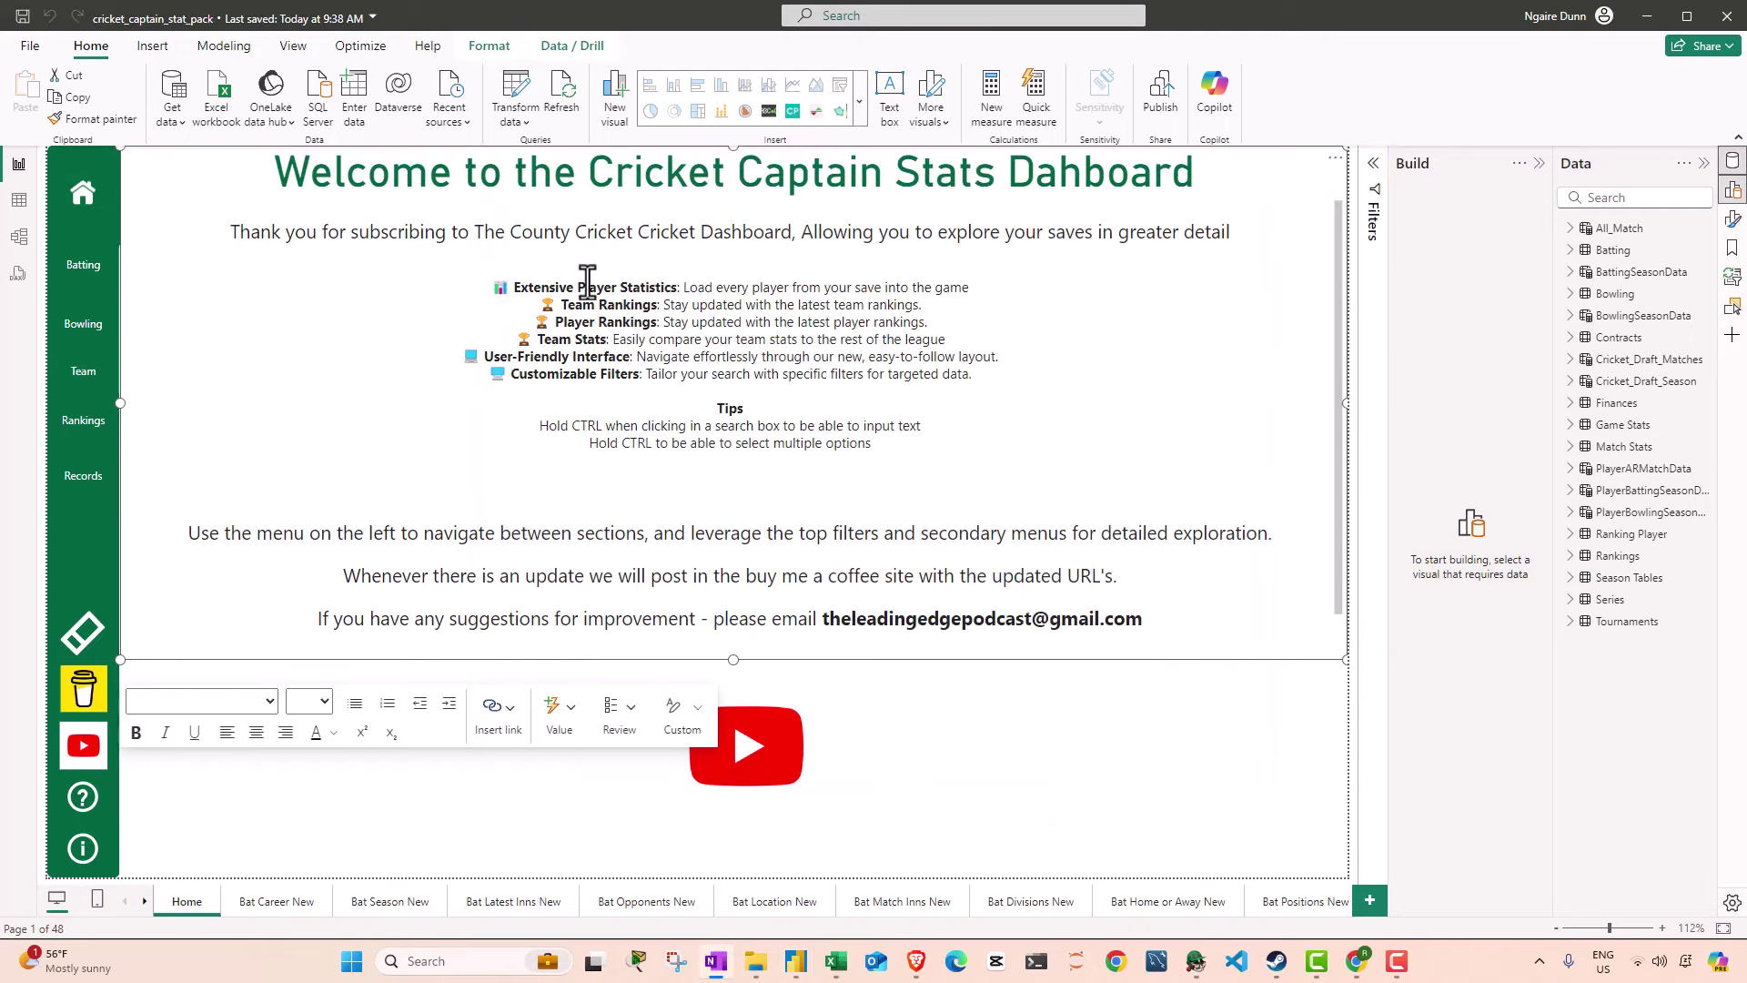
Step: Open the batting career page, check the available format filter options and highlight Z Crawley's statistics in the player table
{"action": "left_click", "coordinate": [109, 274]}
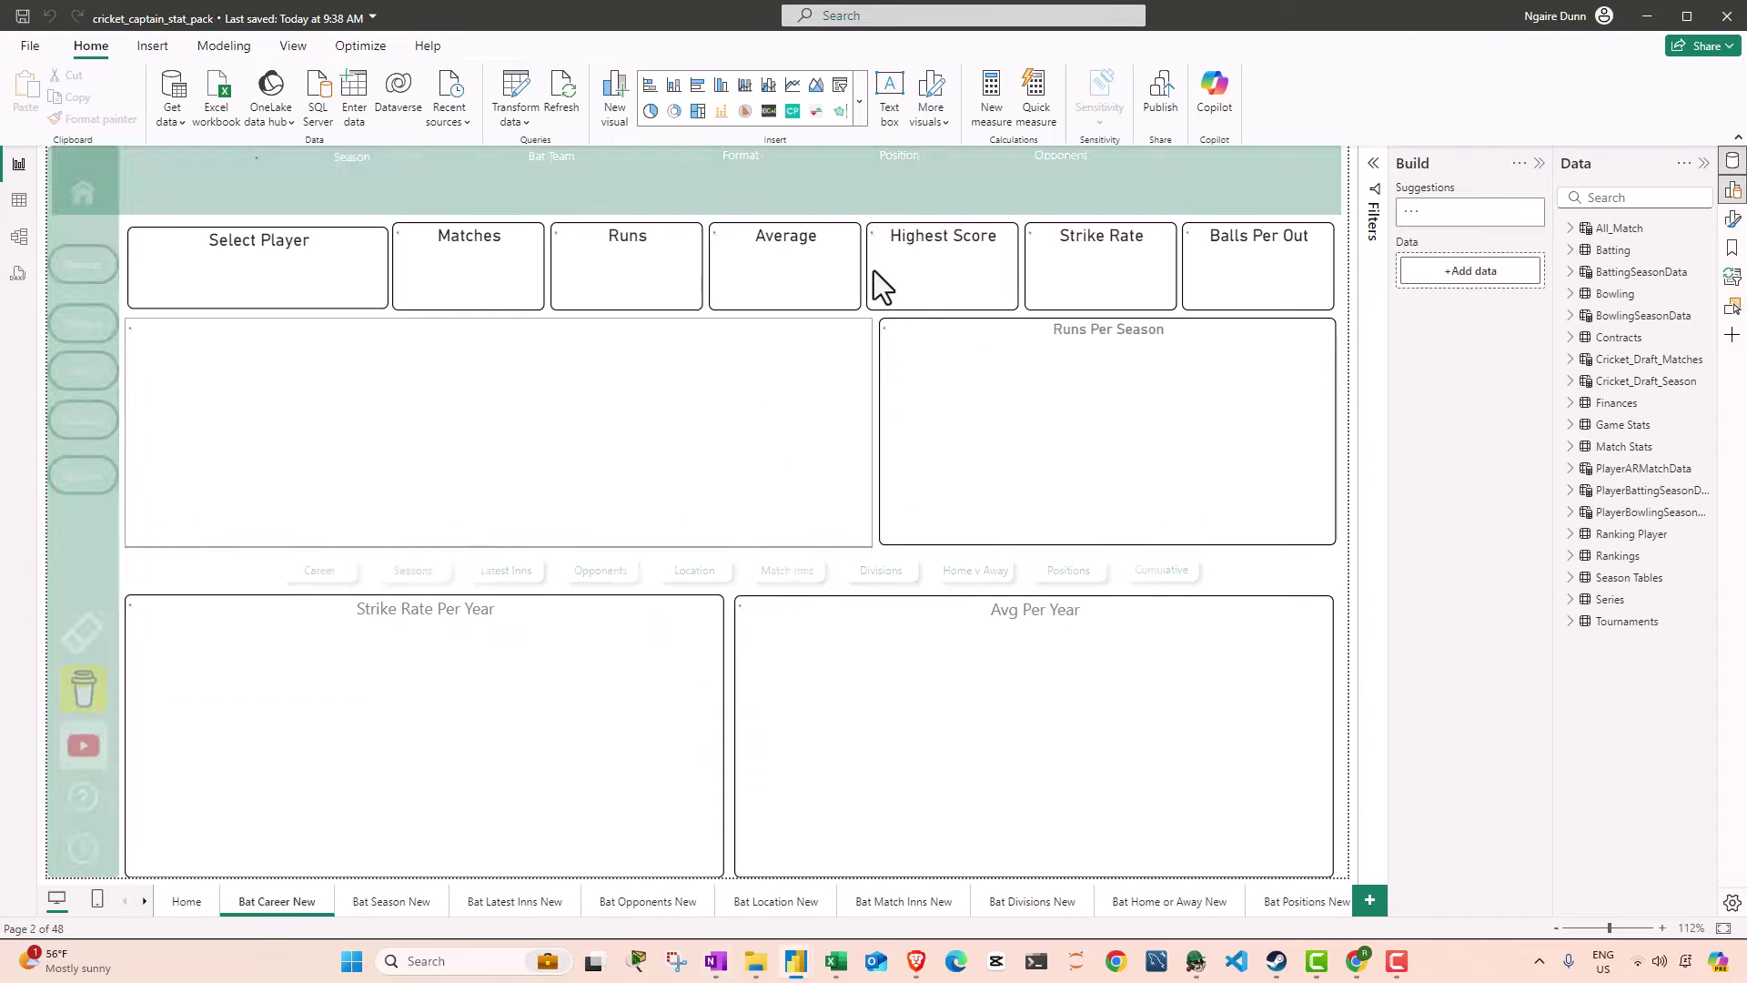
{"action": "left_click", "coordinate": [583, 181]}
{"action": "left_click", "coordinate": [734, 187]}
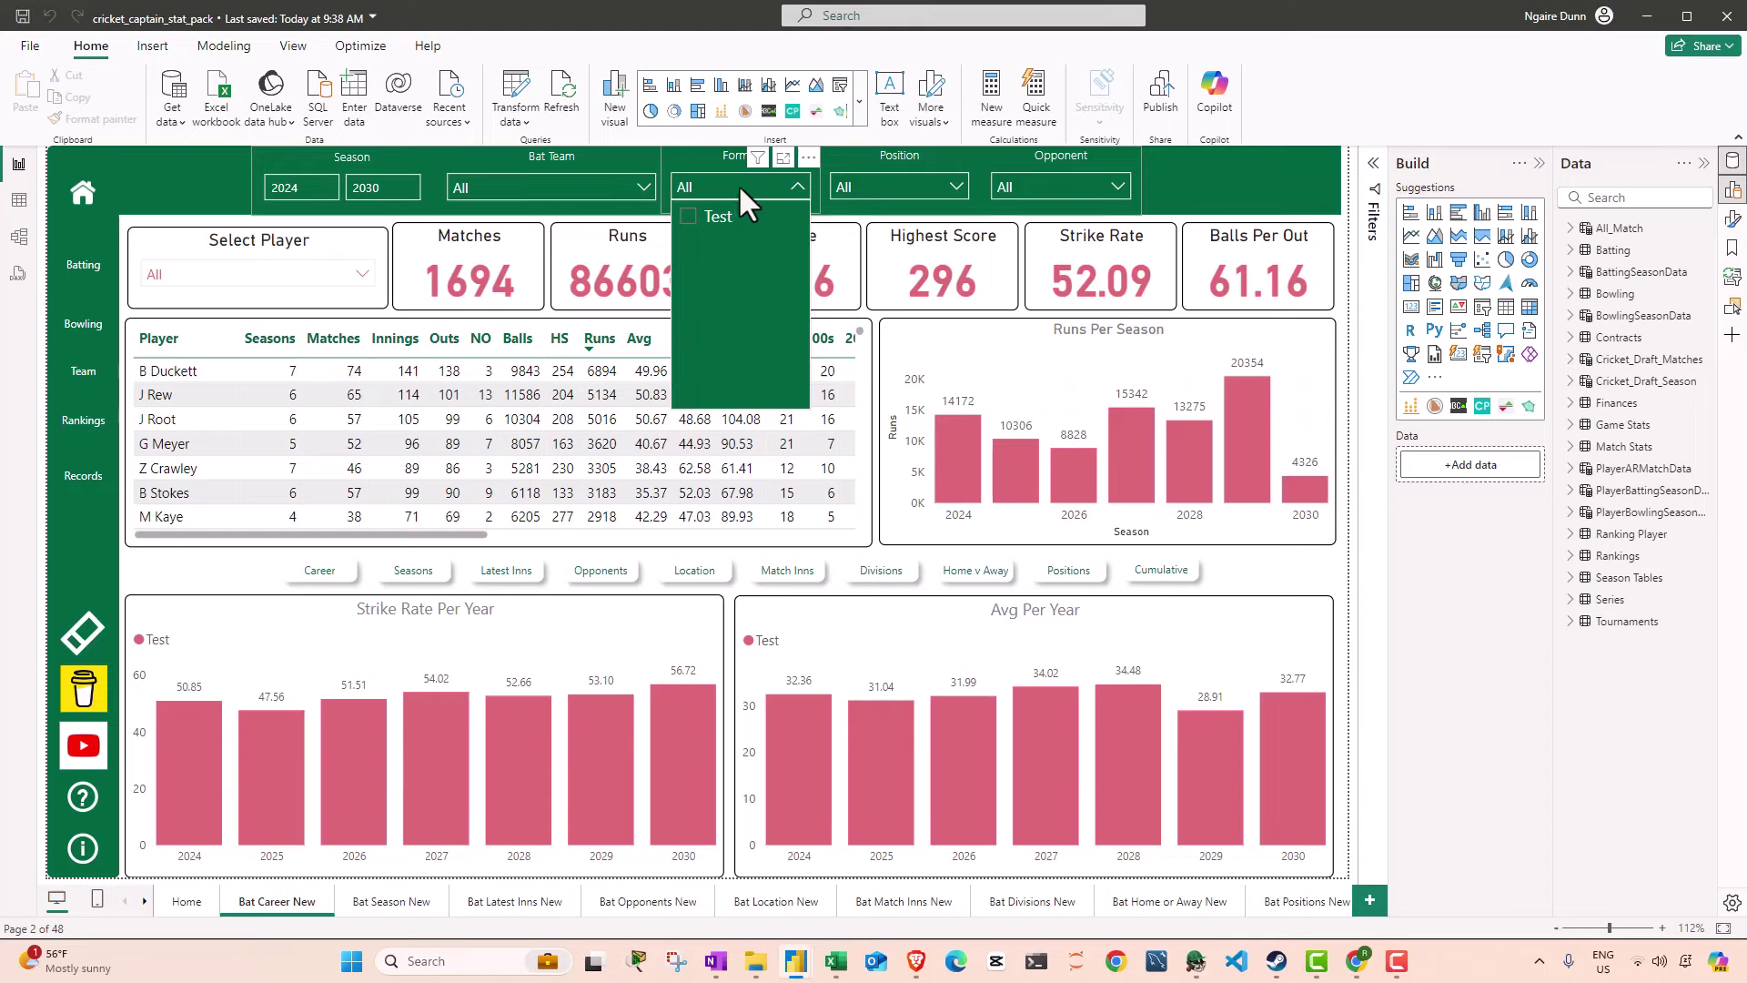
{"action": "left_click", "coordinate": [739, 184]}
{"action": "left_click", "coordinate": [167, 428]}
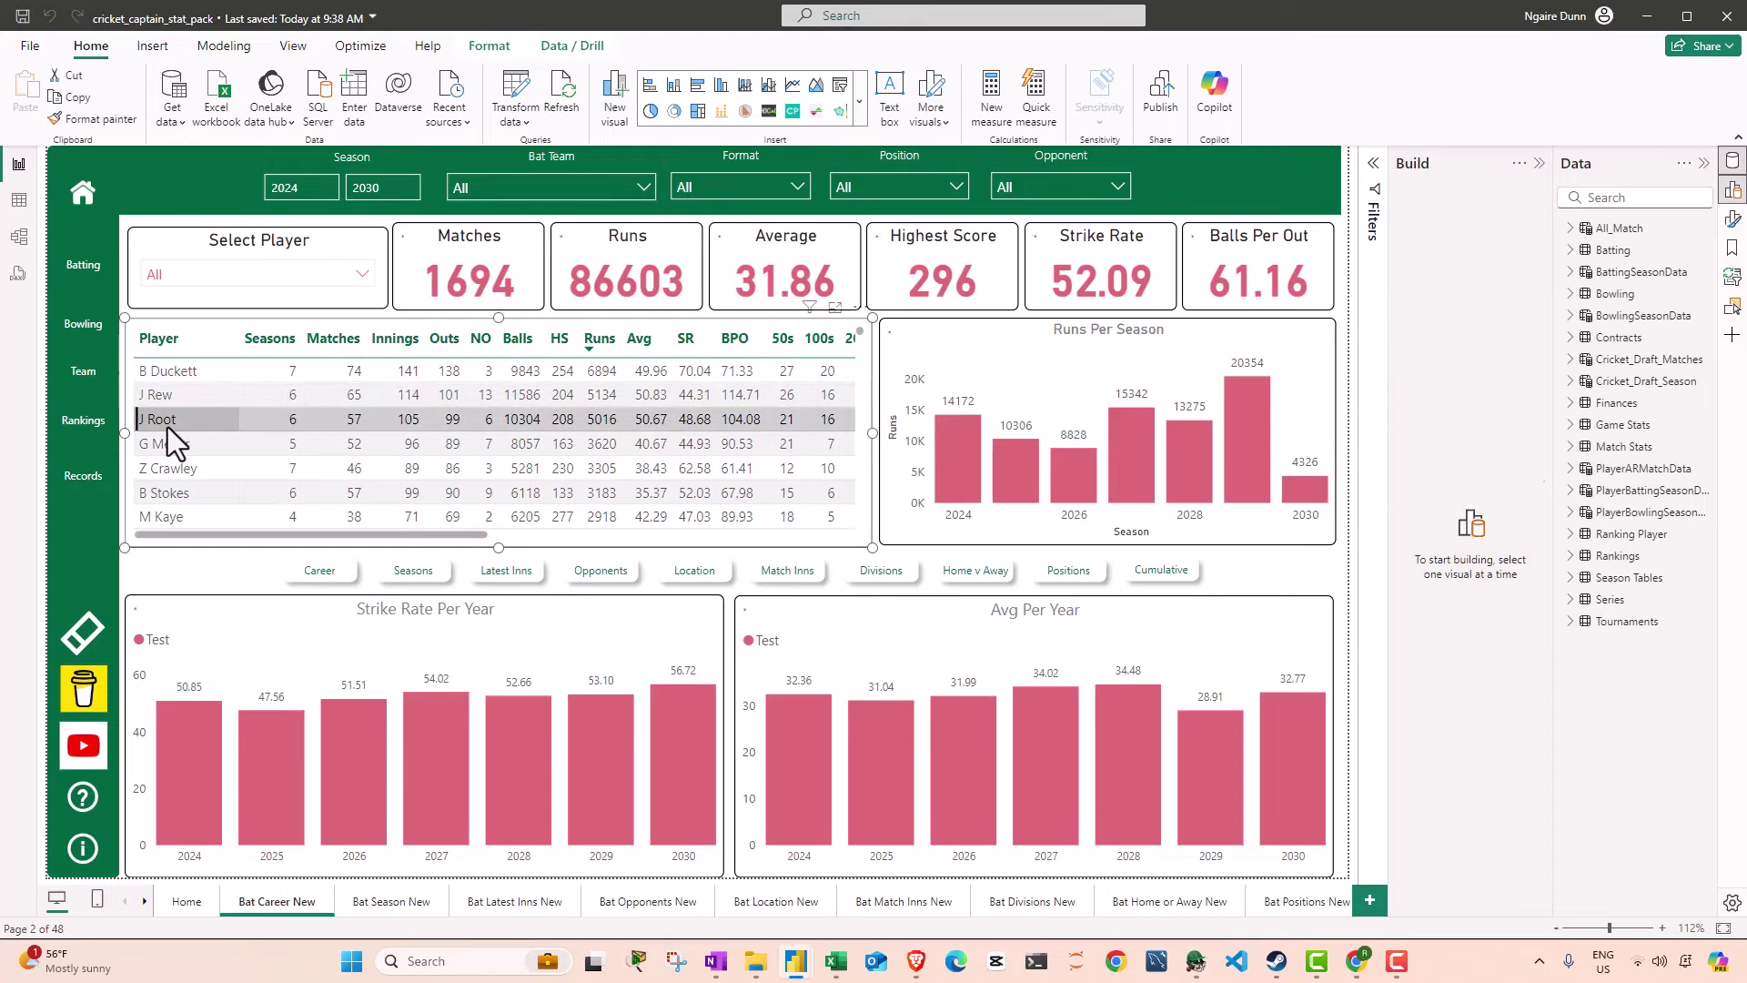
{"action": "left_click", "coordinate": [191, 471]}
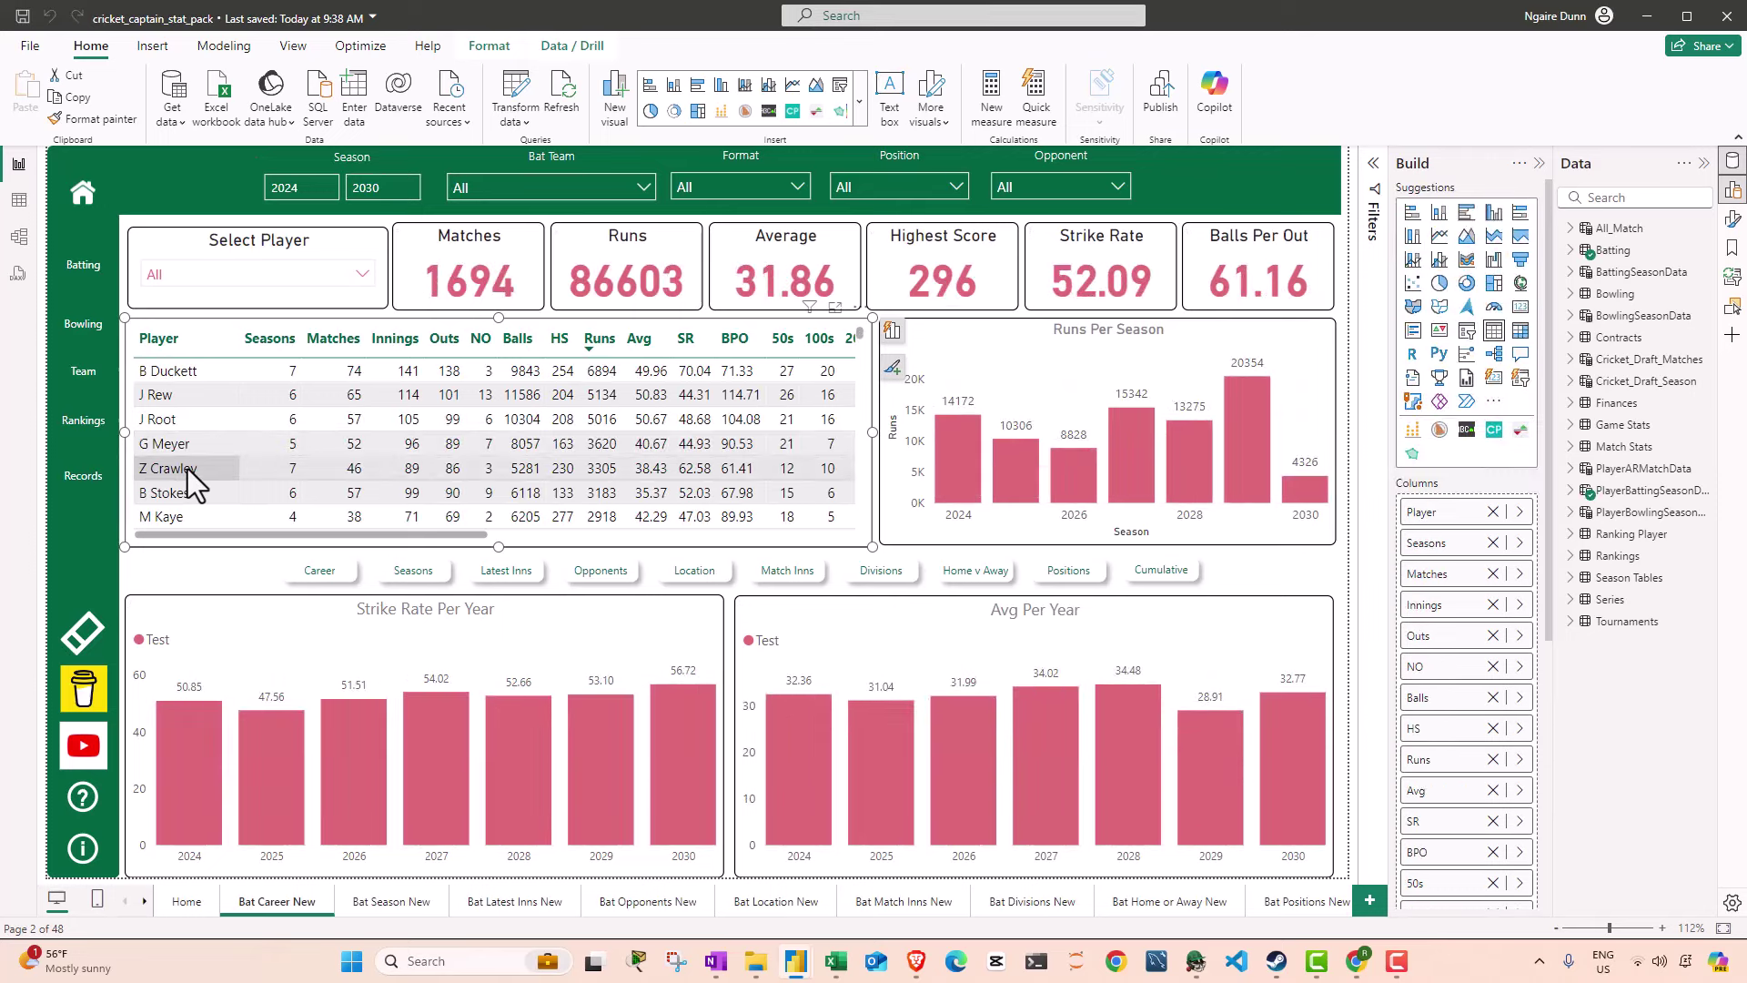
{"action": "left_click", "coordinate": [191, 471]}
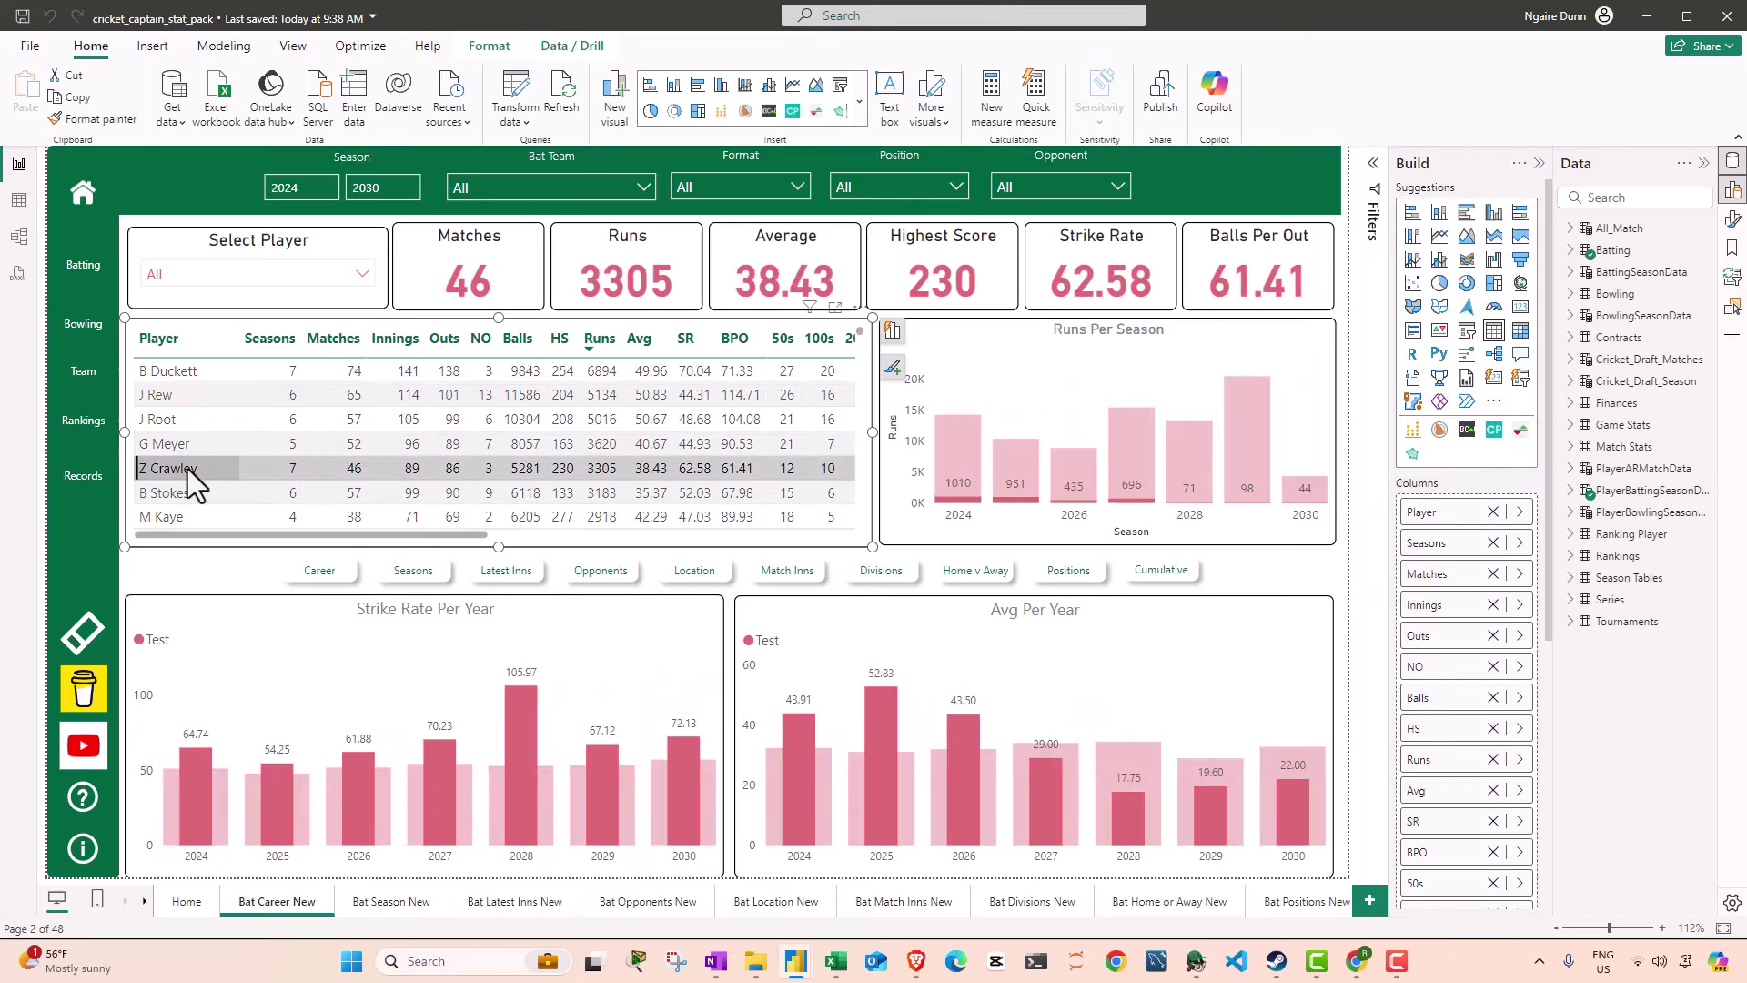
Step: Collapse the Build and Data panes to give the report page more room
{"action": "left_click", "coordinate": [1539, 163]}
{"action": "left_click", "coordinate": [1703, 163]}
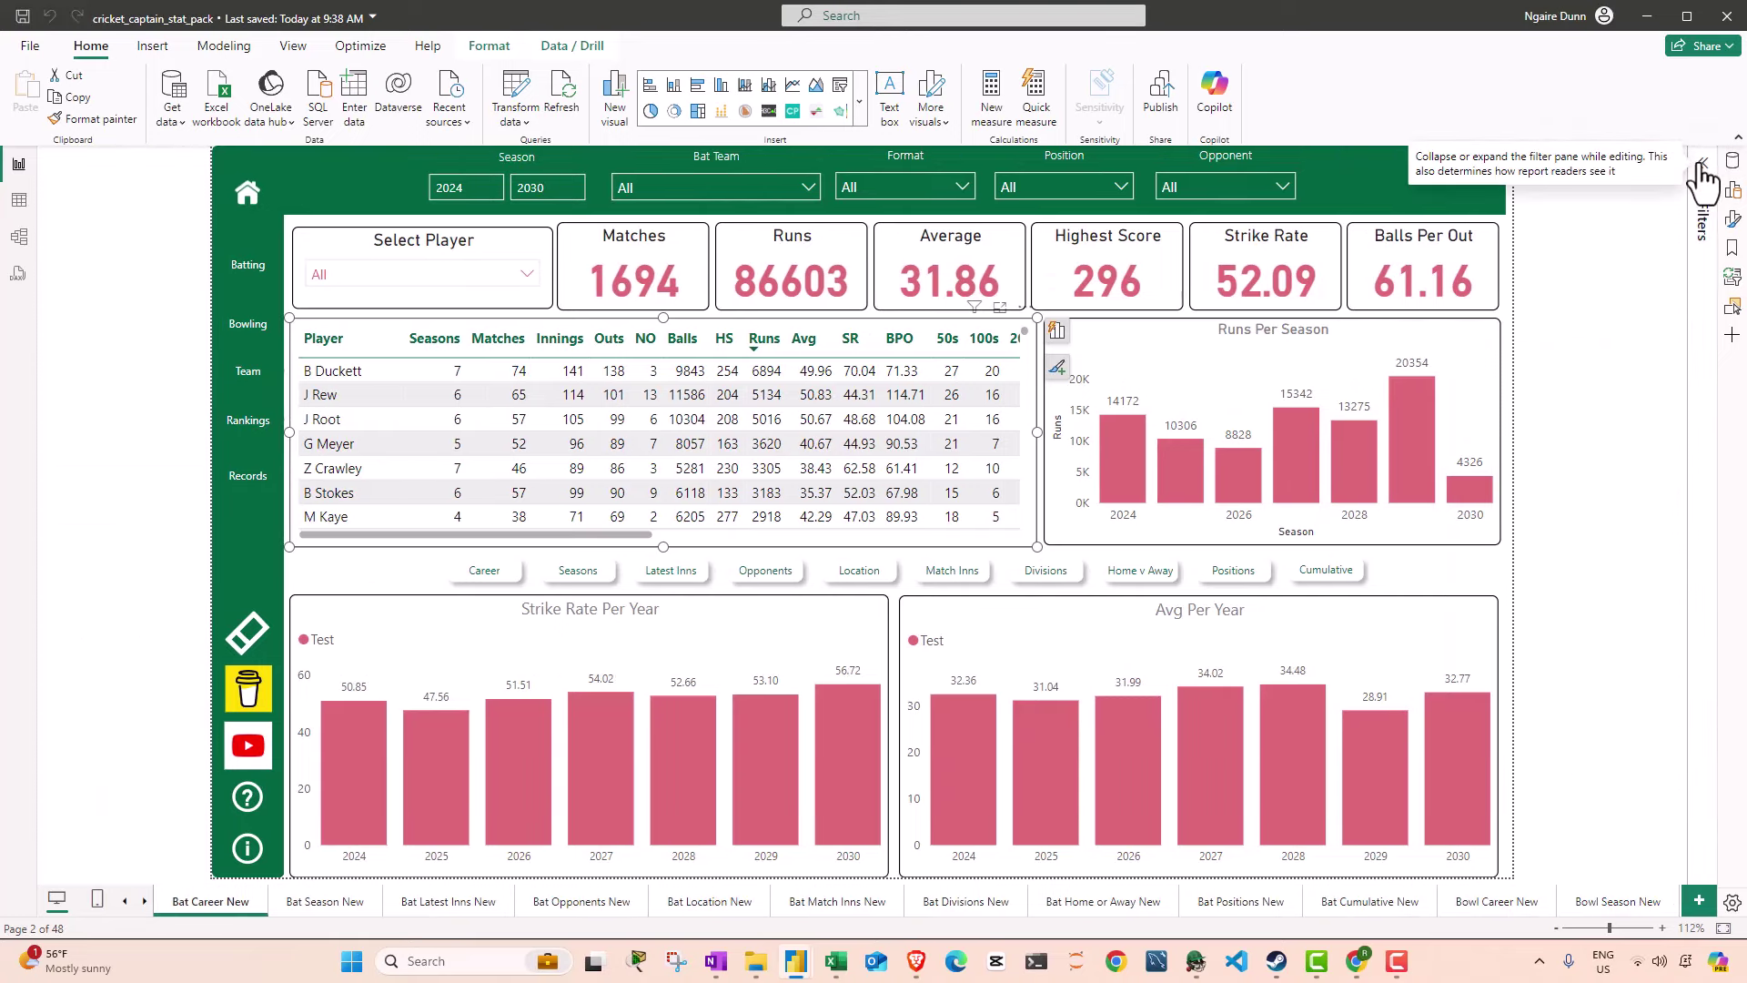
Step: Examine the All_Match table's data and the relationships between the tables in the data model, and return to the report
{"action": "left_click", "coordinate": [20, 206]}
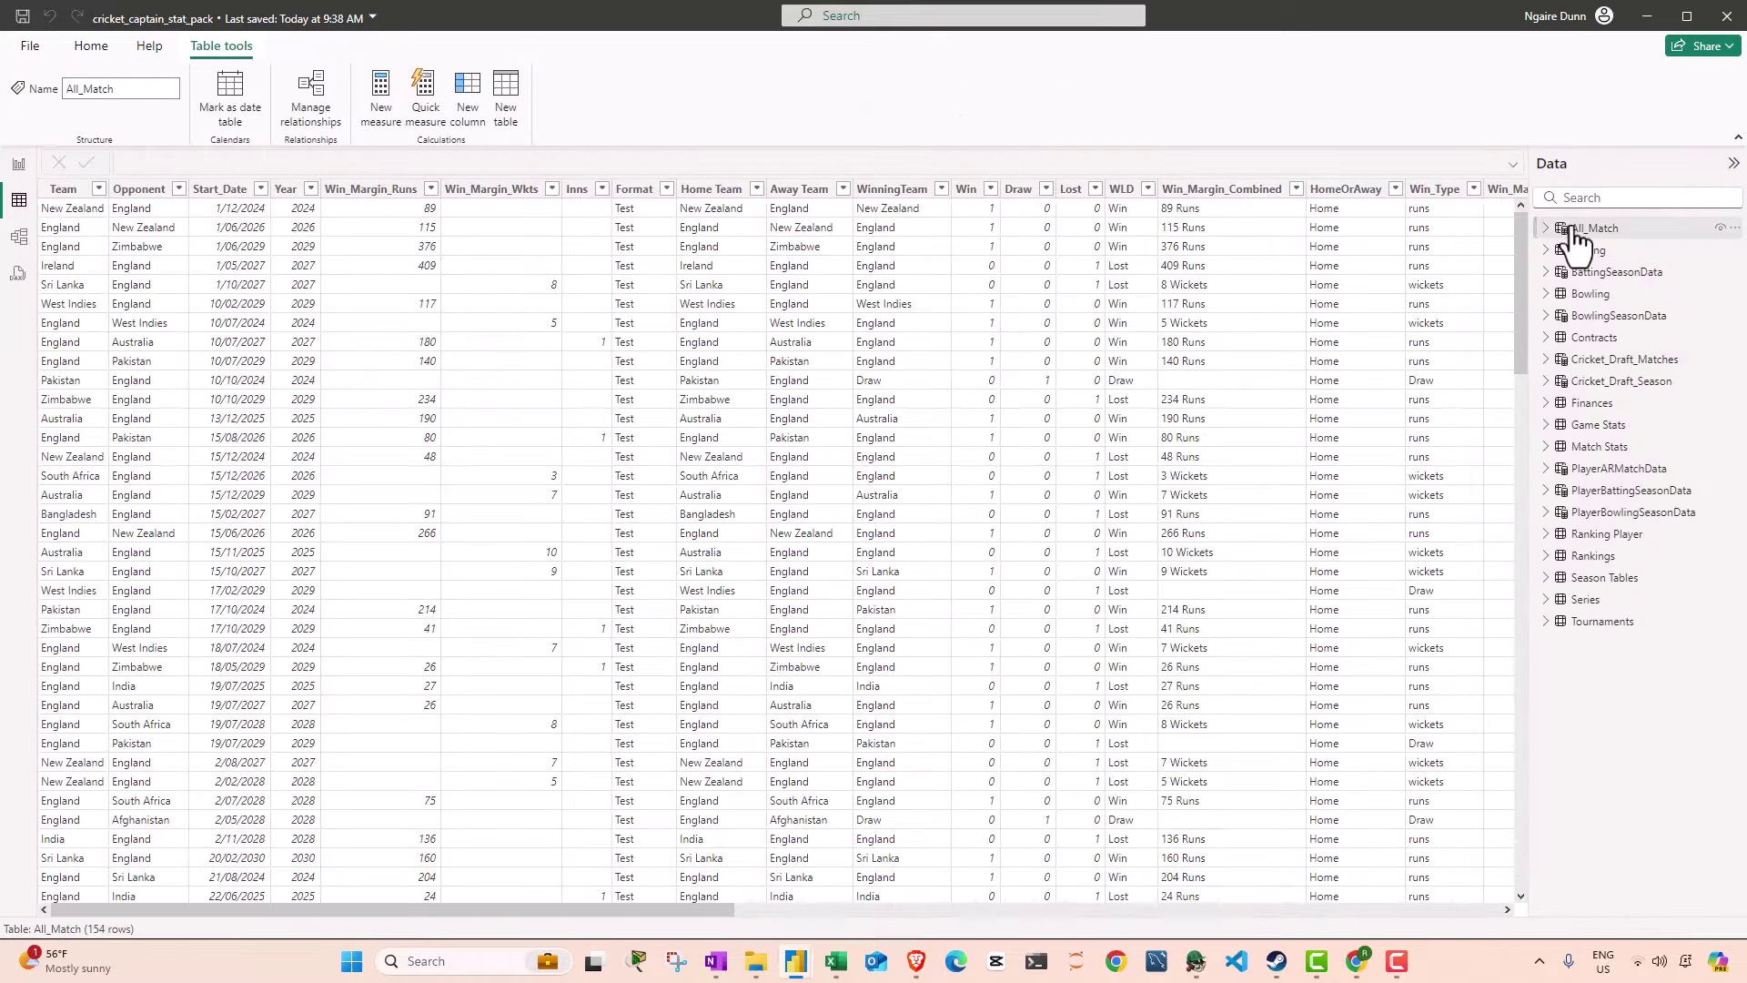
{"action": "left_click_drag", "start_coordinate": [619, 907], "coordinate": [437, 846]}
{"action": "left_click_drag", "start_coordinate": [691, 905], "coordinate": [182, 896]}
{"action": "left_click", "coordinate": [15, 235]}
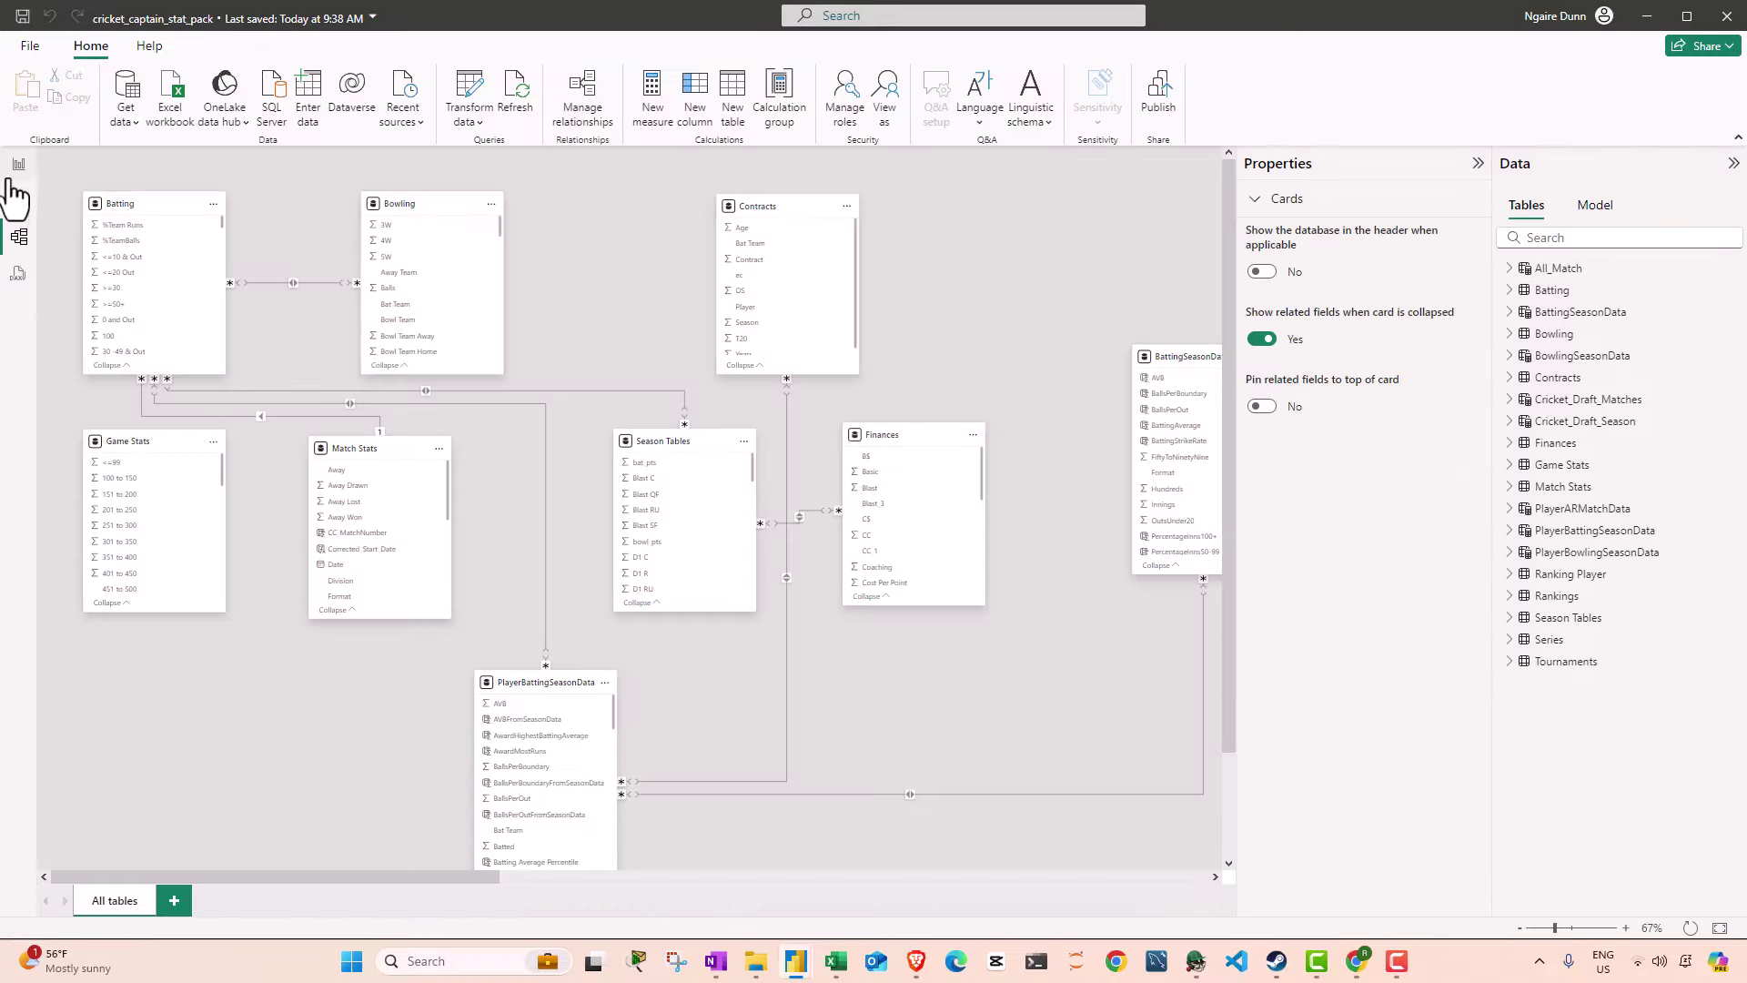
{"action": "left_click", "coordinate": [18, 166]}
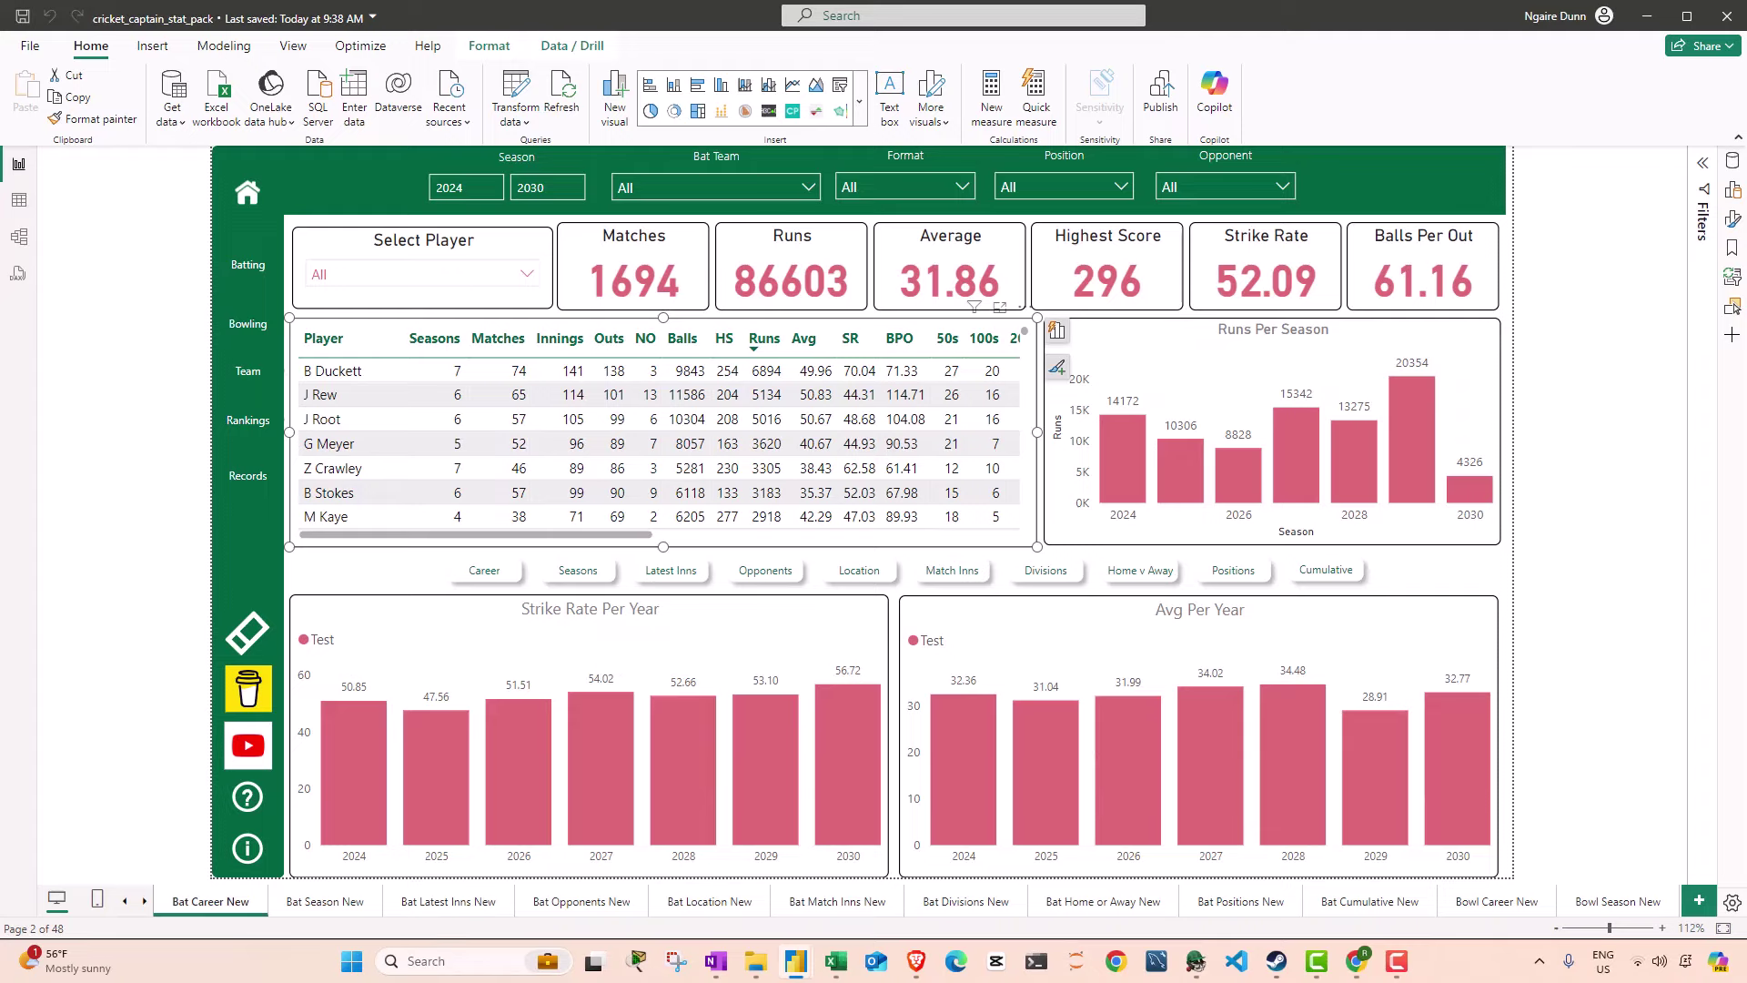
Step: Switch to the stats pack workbook in Excel, set the Home sheet's input folder to ALL T20I and load its text files
{"action": "key", "text": "alt+Tab"}
{"action": "left_click", "coordinate": [740, 470]}
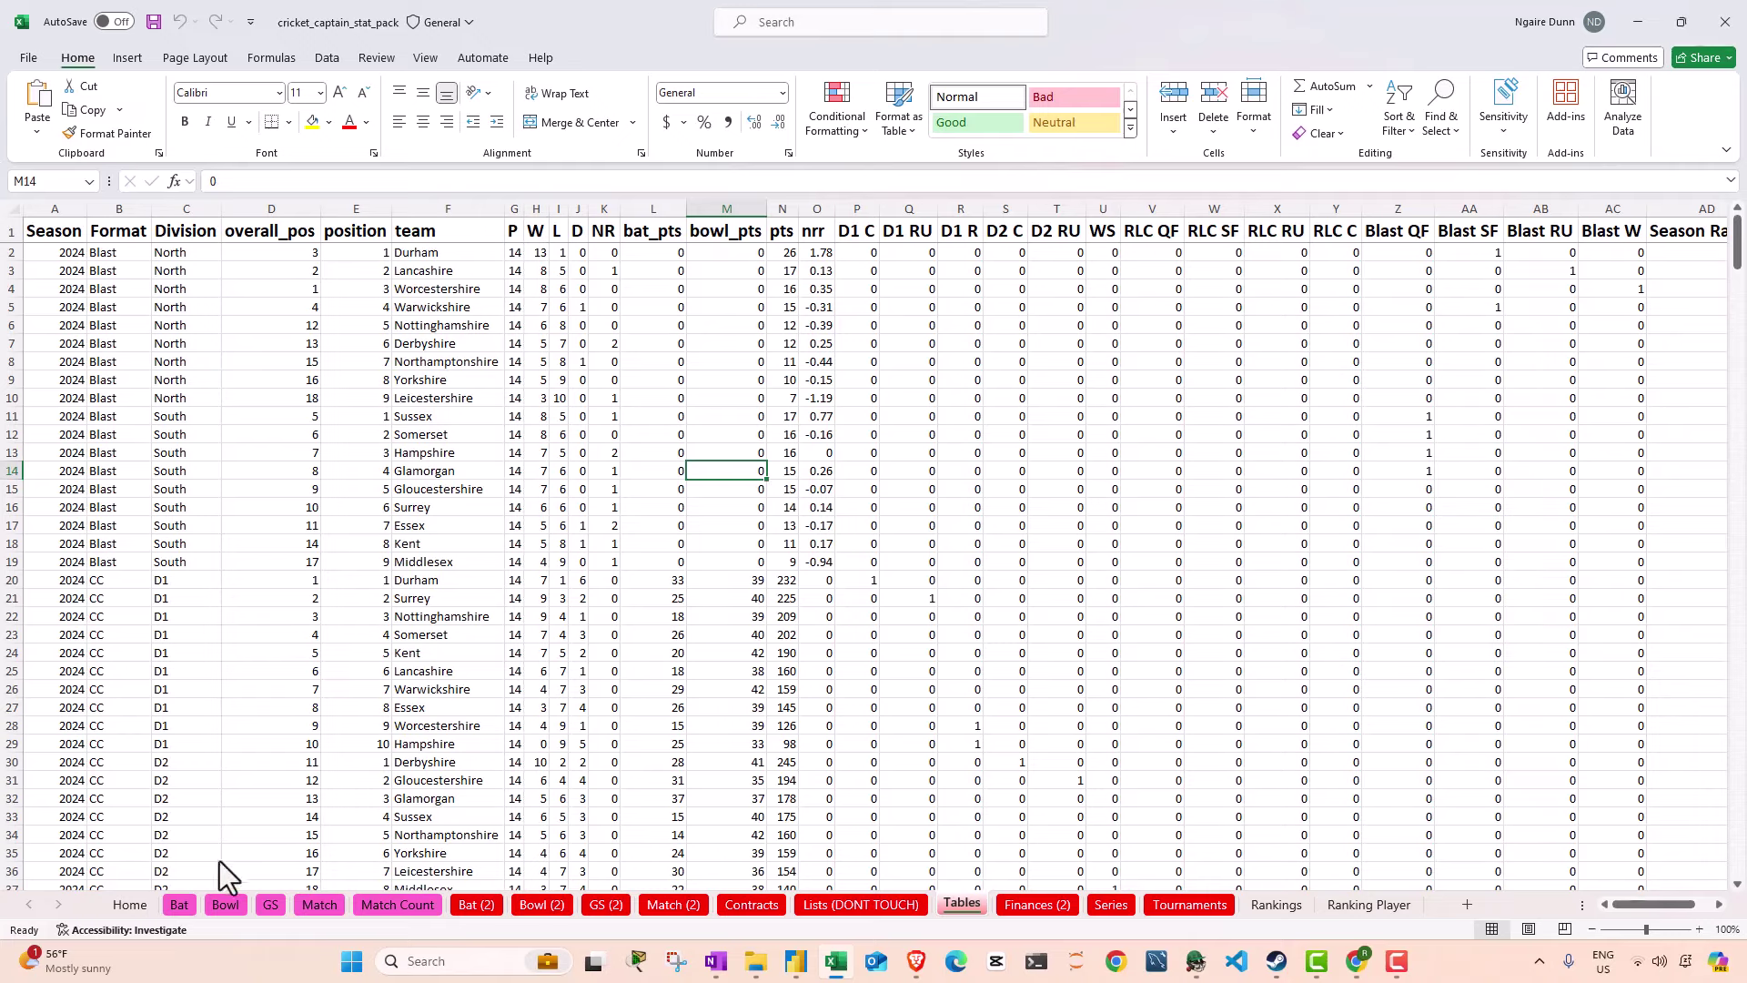
{"action": "left_click", "coordinate": [136, 907]}
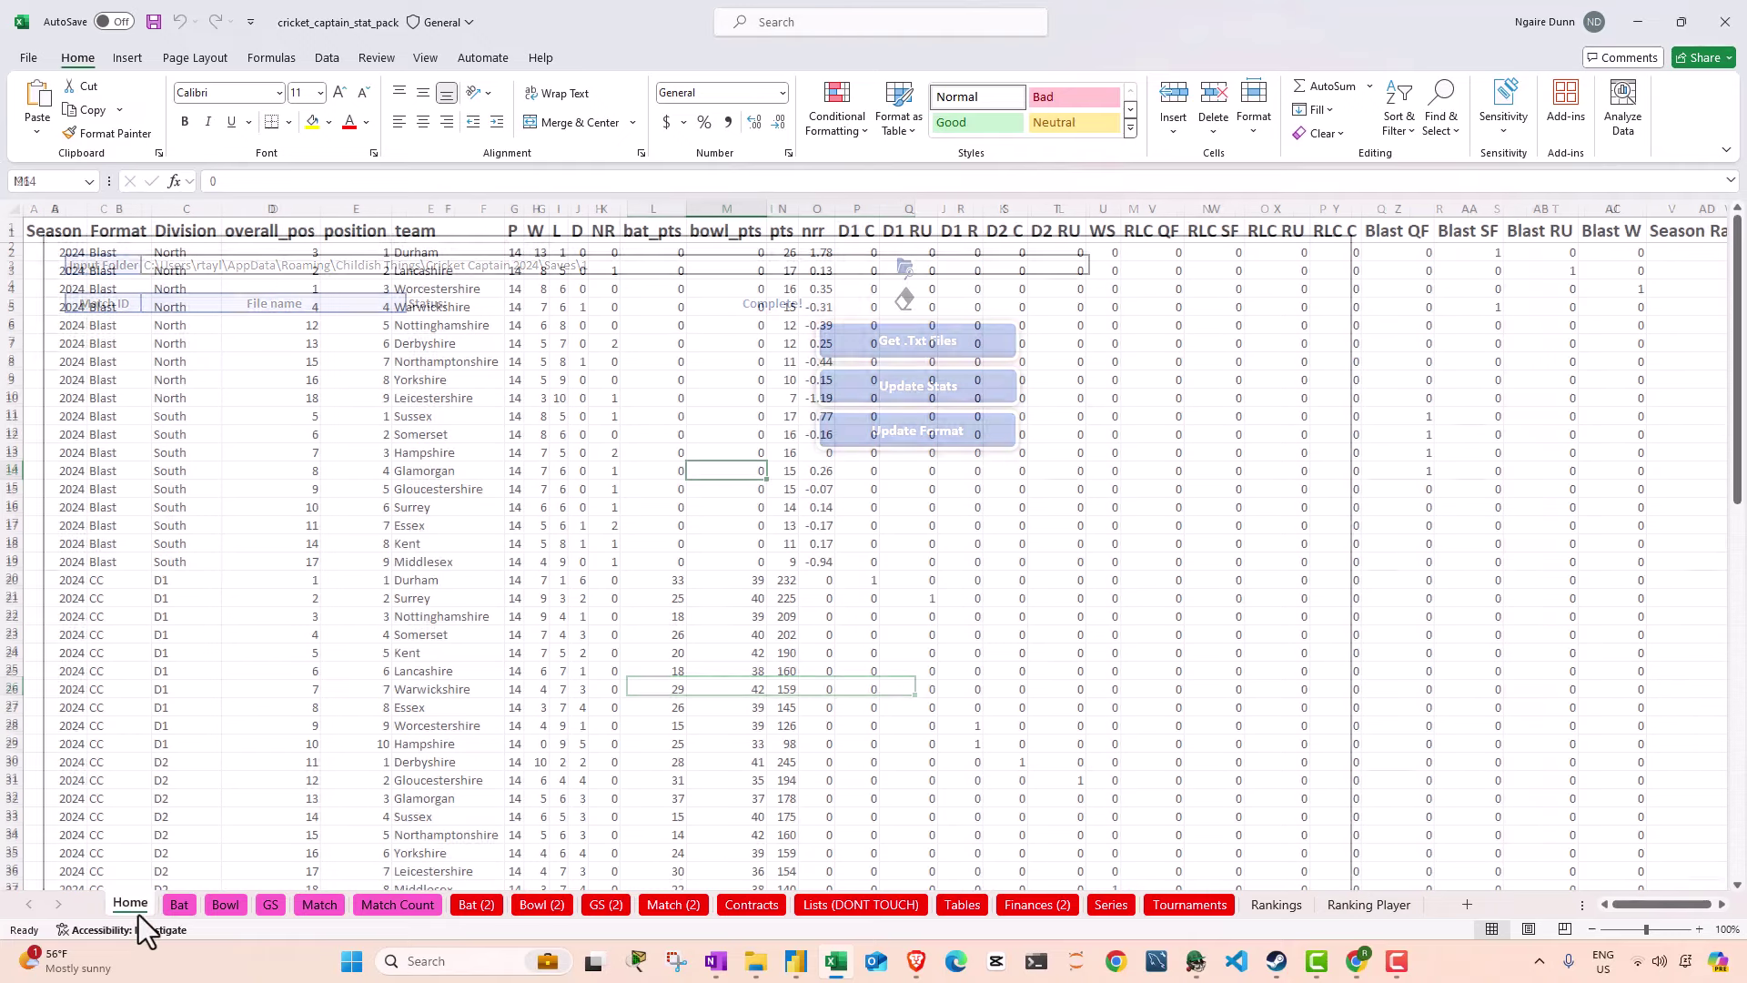
{"action": "left_click", "coordinate": [905, 269]}
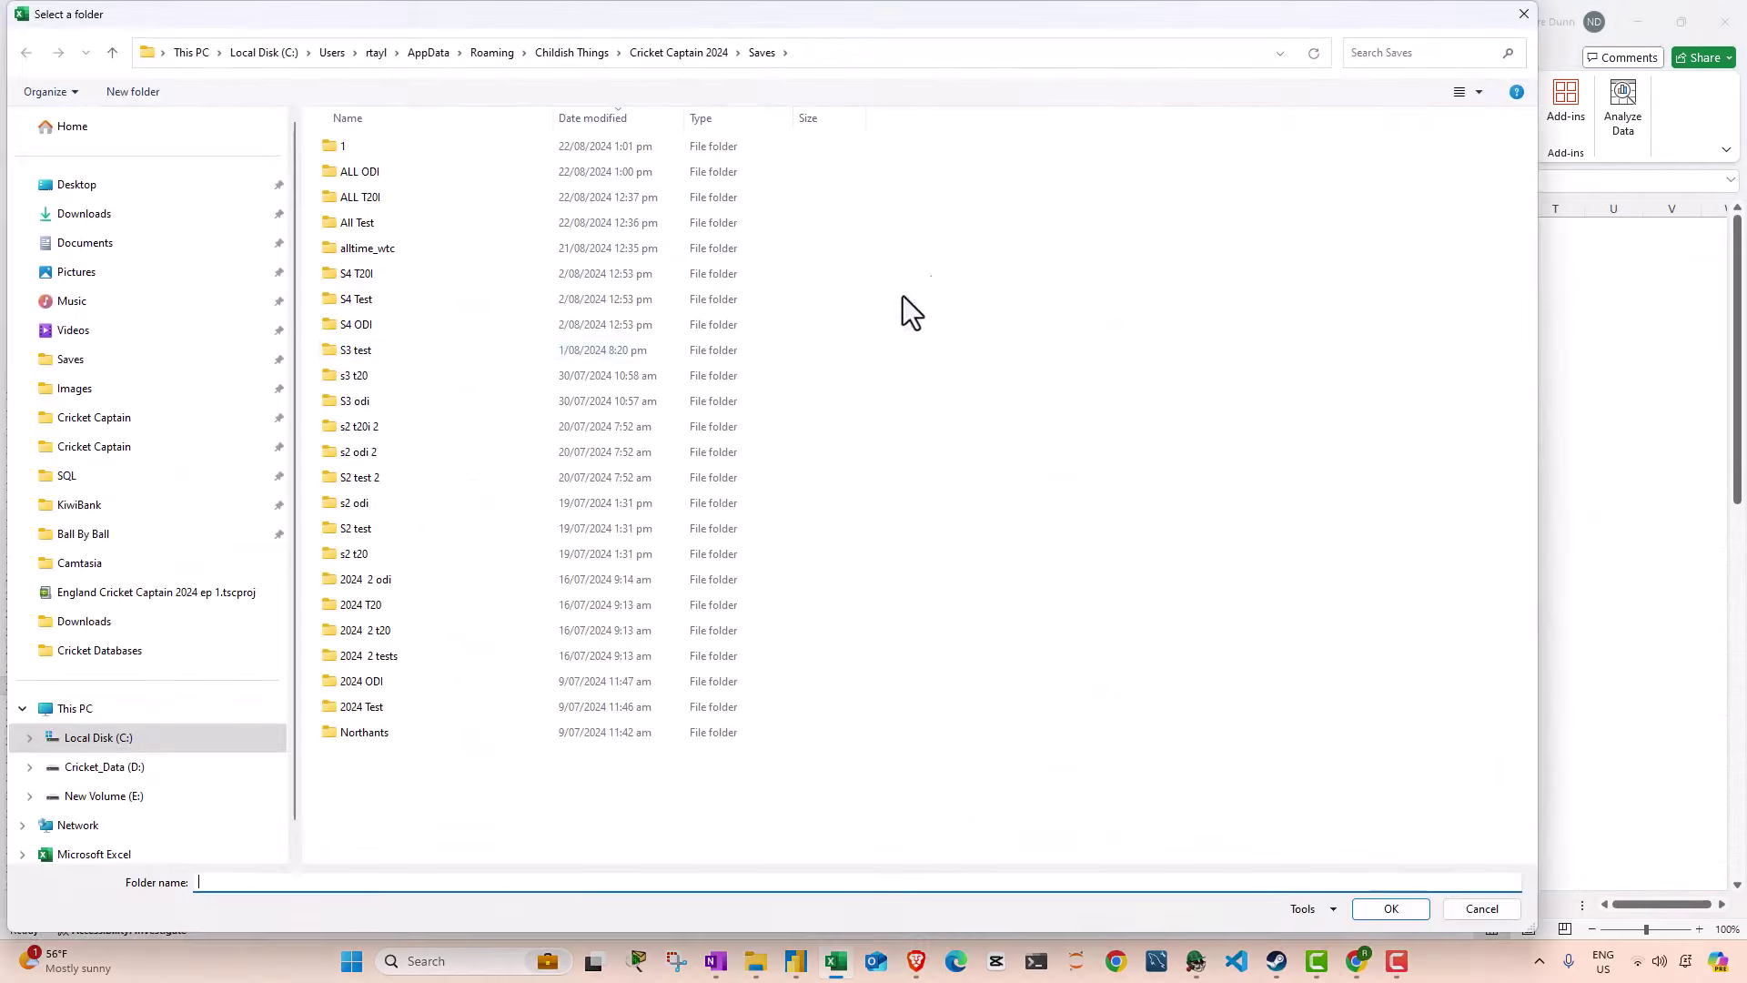
{"action": "left_click", "coordinate": [380, 193]}
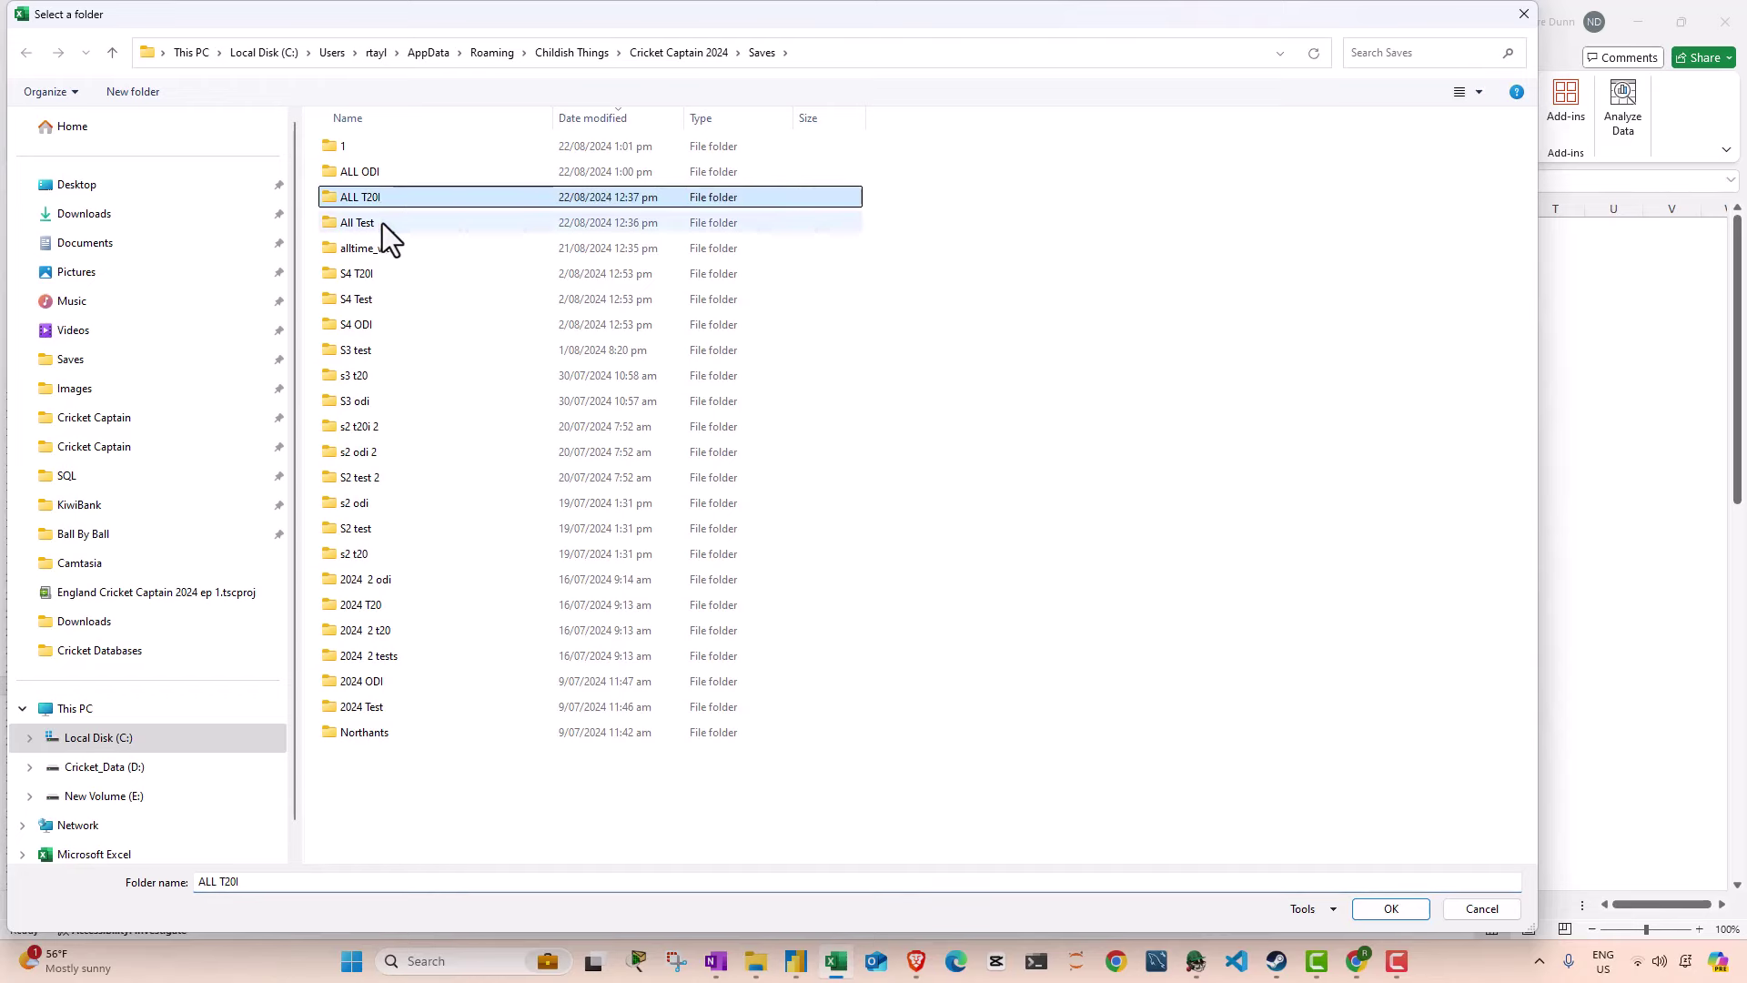
{"action": "left_click", "coordinate": [1394, 910]}
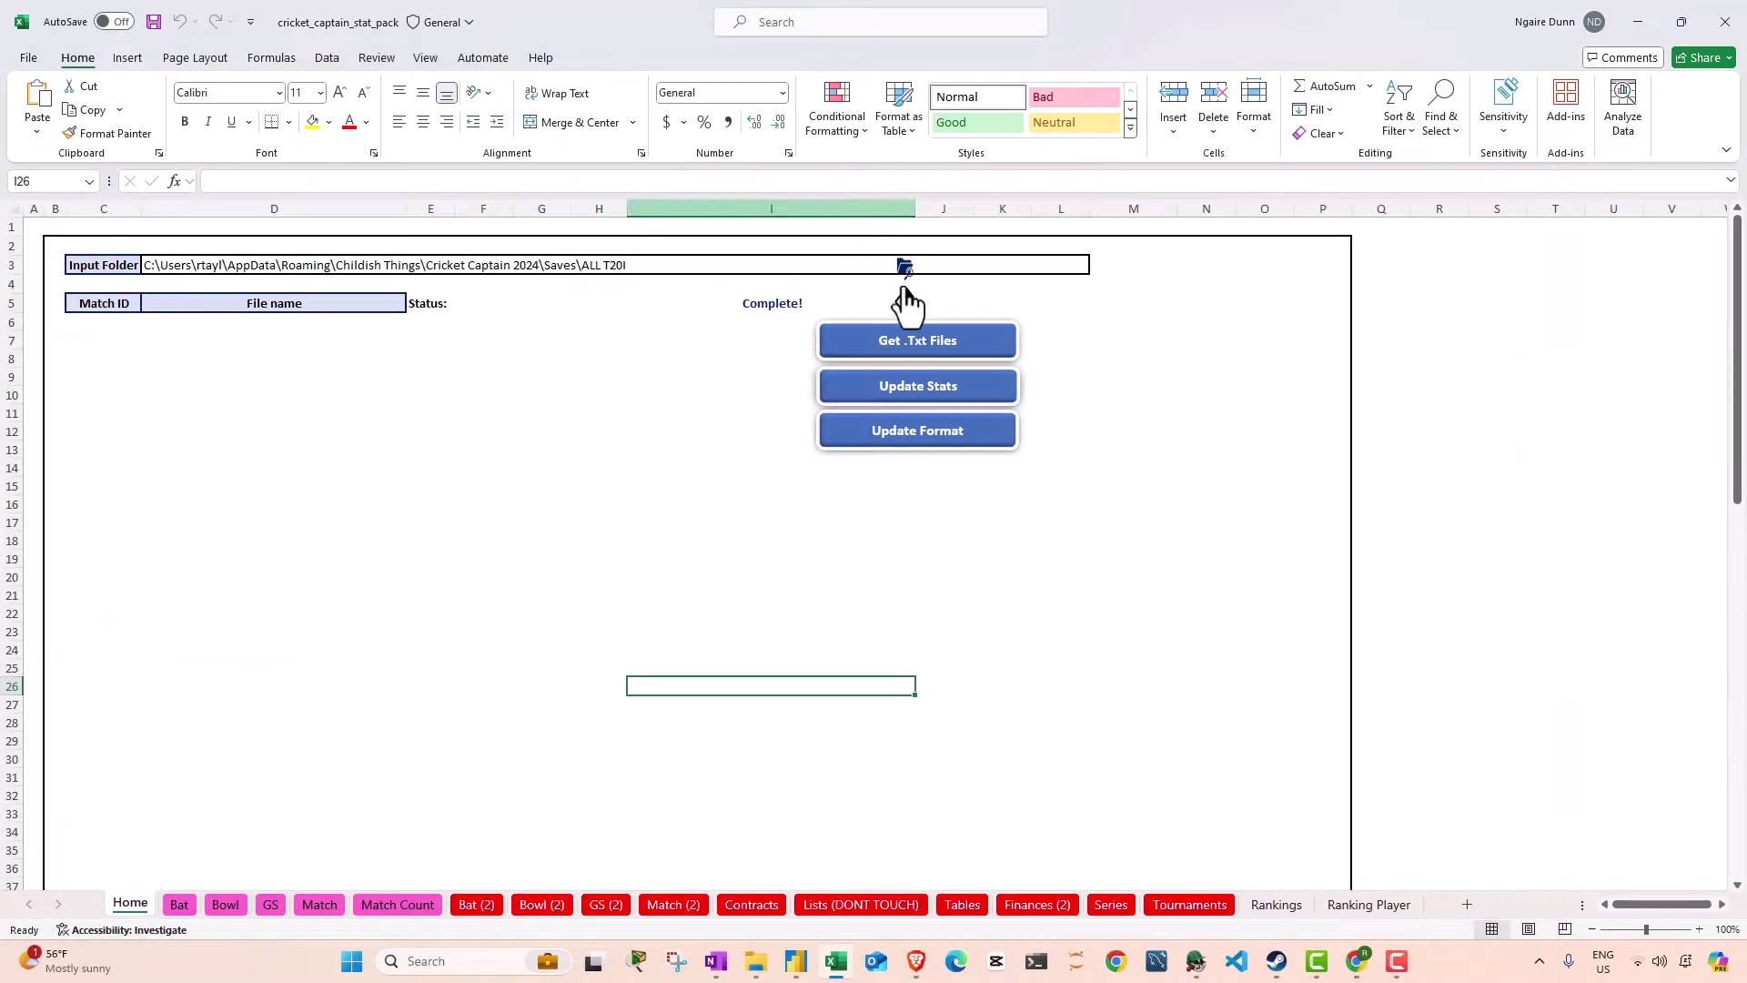
{"action": "left_click", "coordinate": [913, 353]}
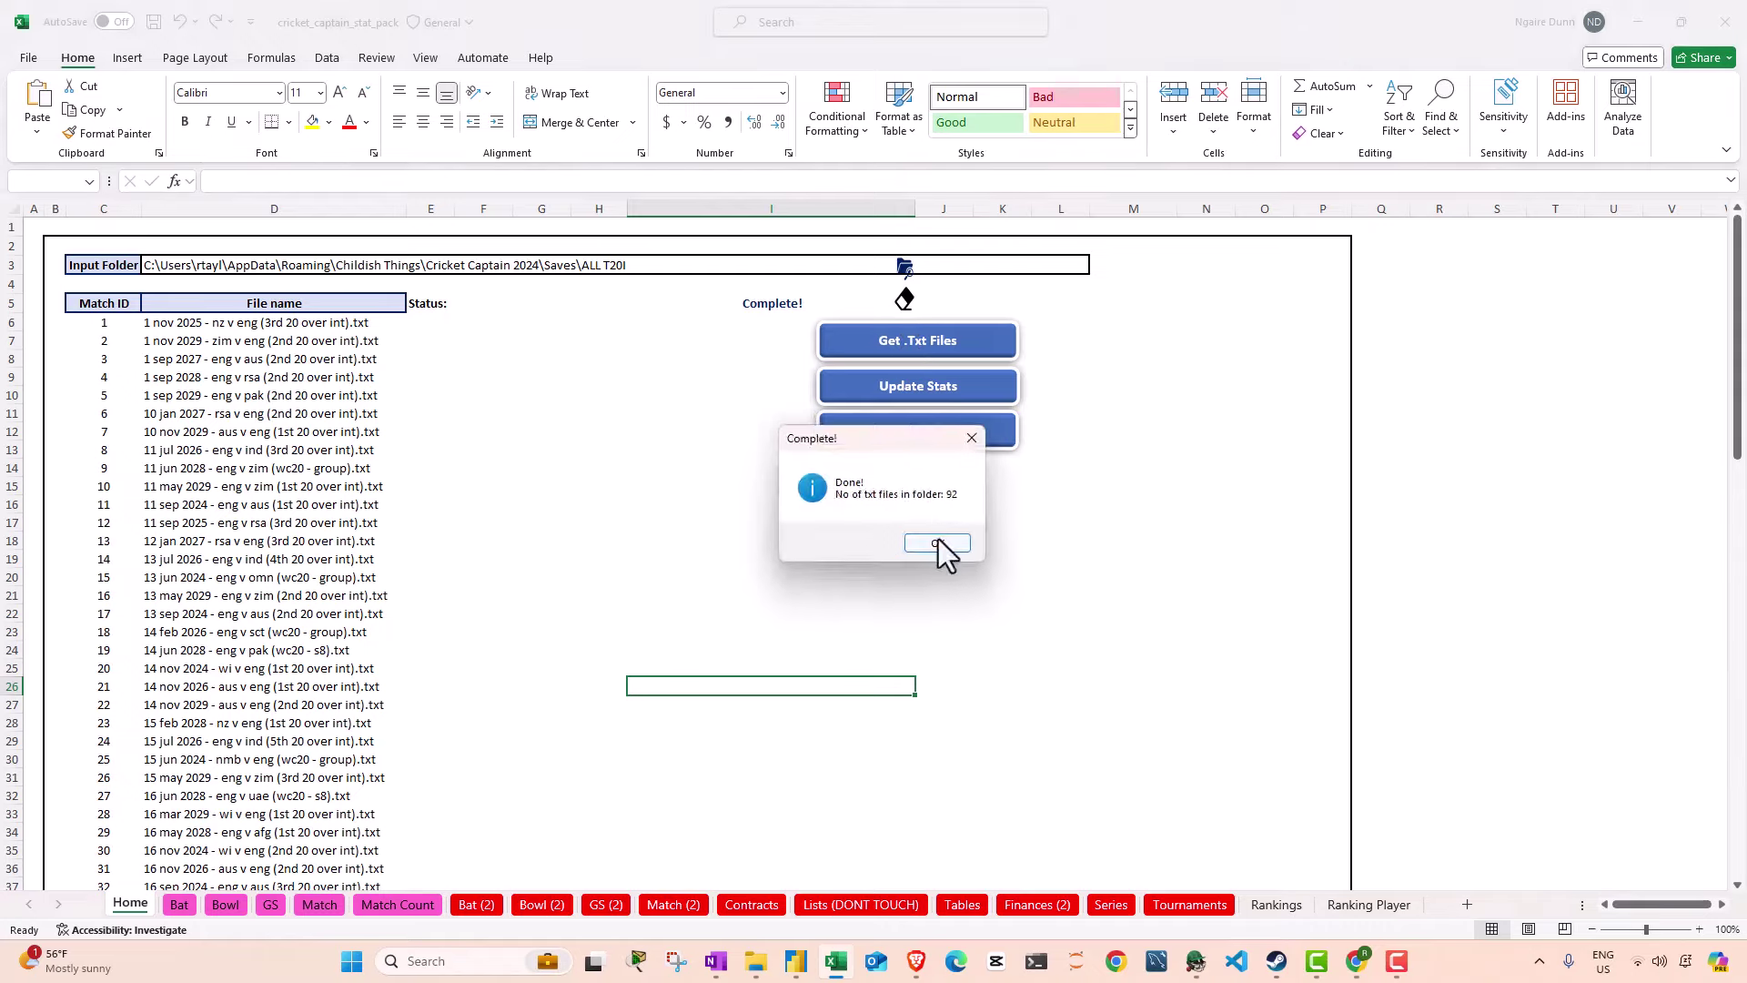
{"action": "left_click", "coordinate": [935, 544]}
Step: Update the stats from the loaded files with T20I as the match format and save the workbook
{"action": "left_click", "coordinate": [922, 400]}
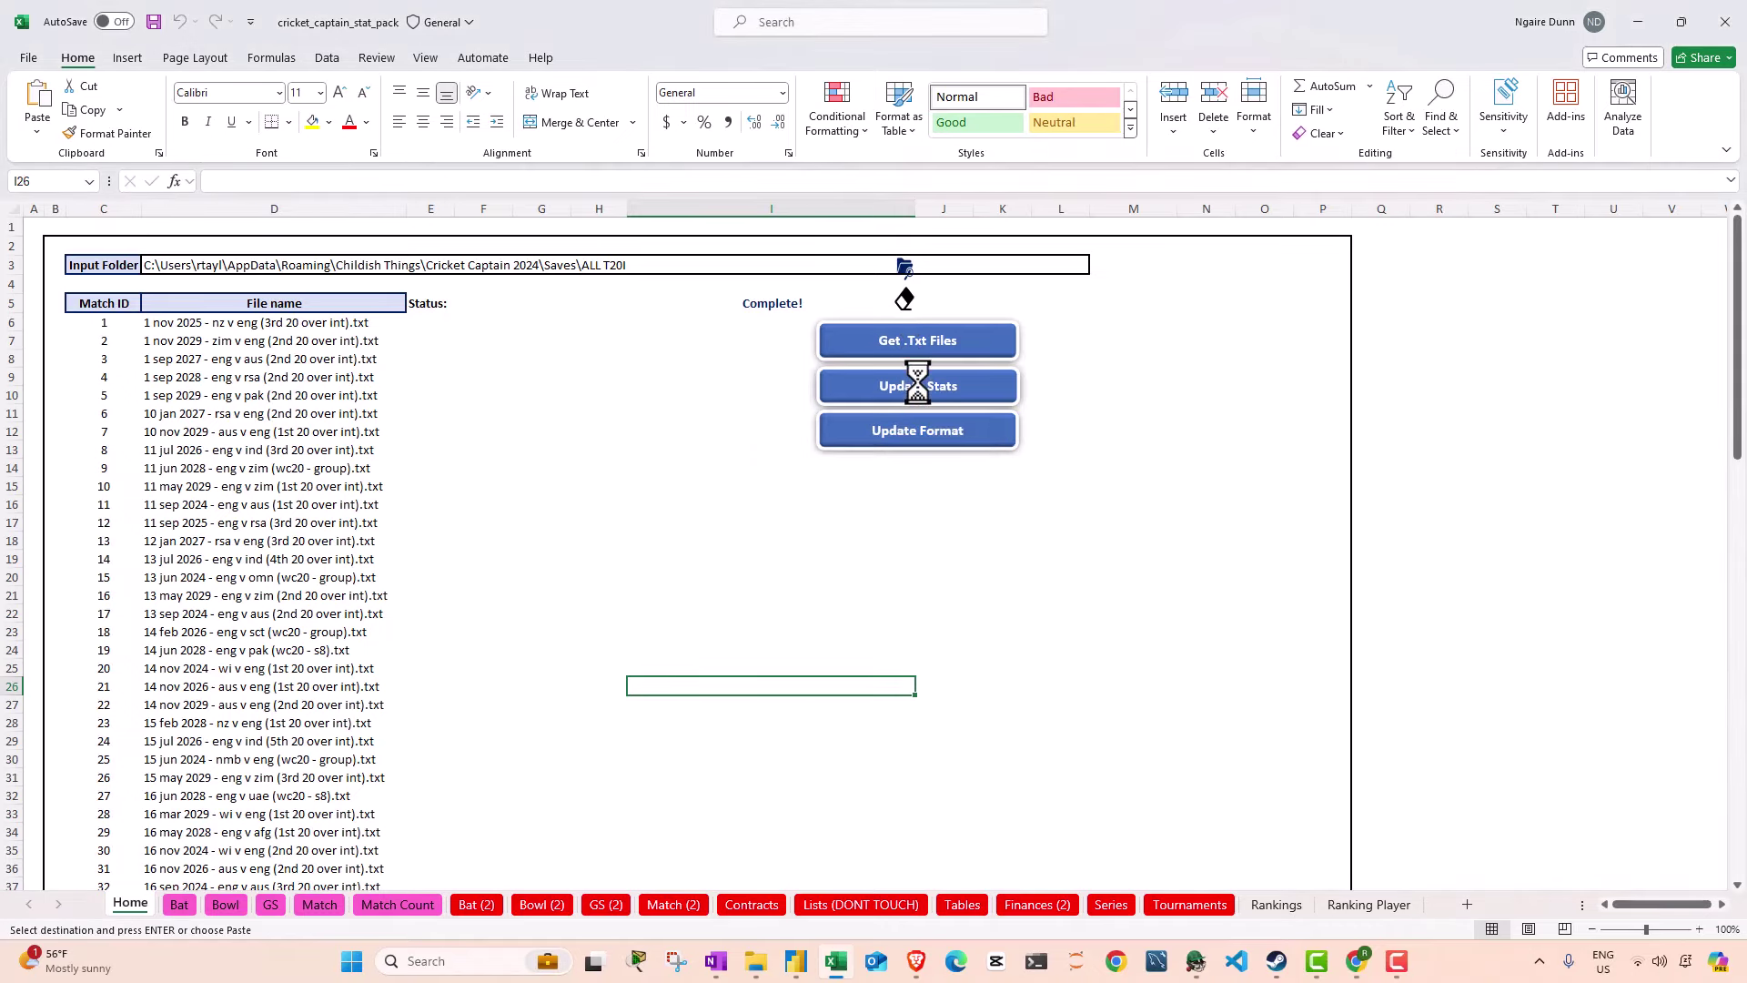
{"action": "type", "text": "T20I"}
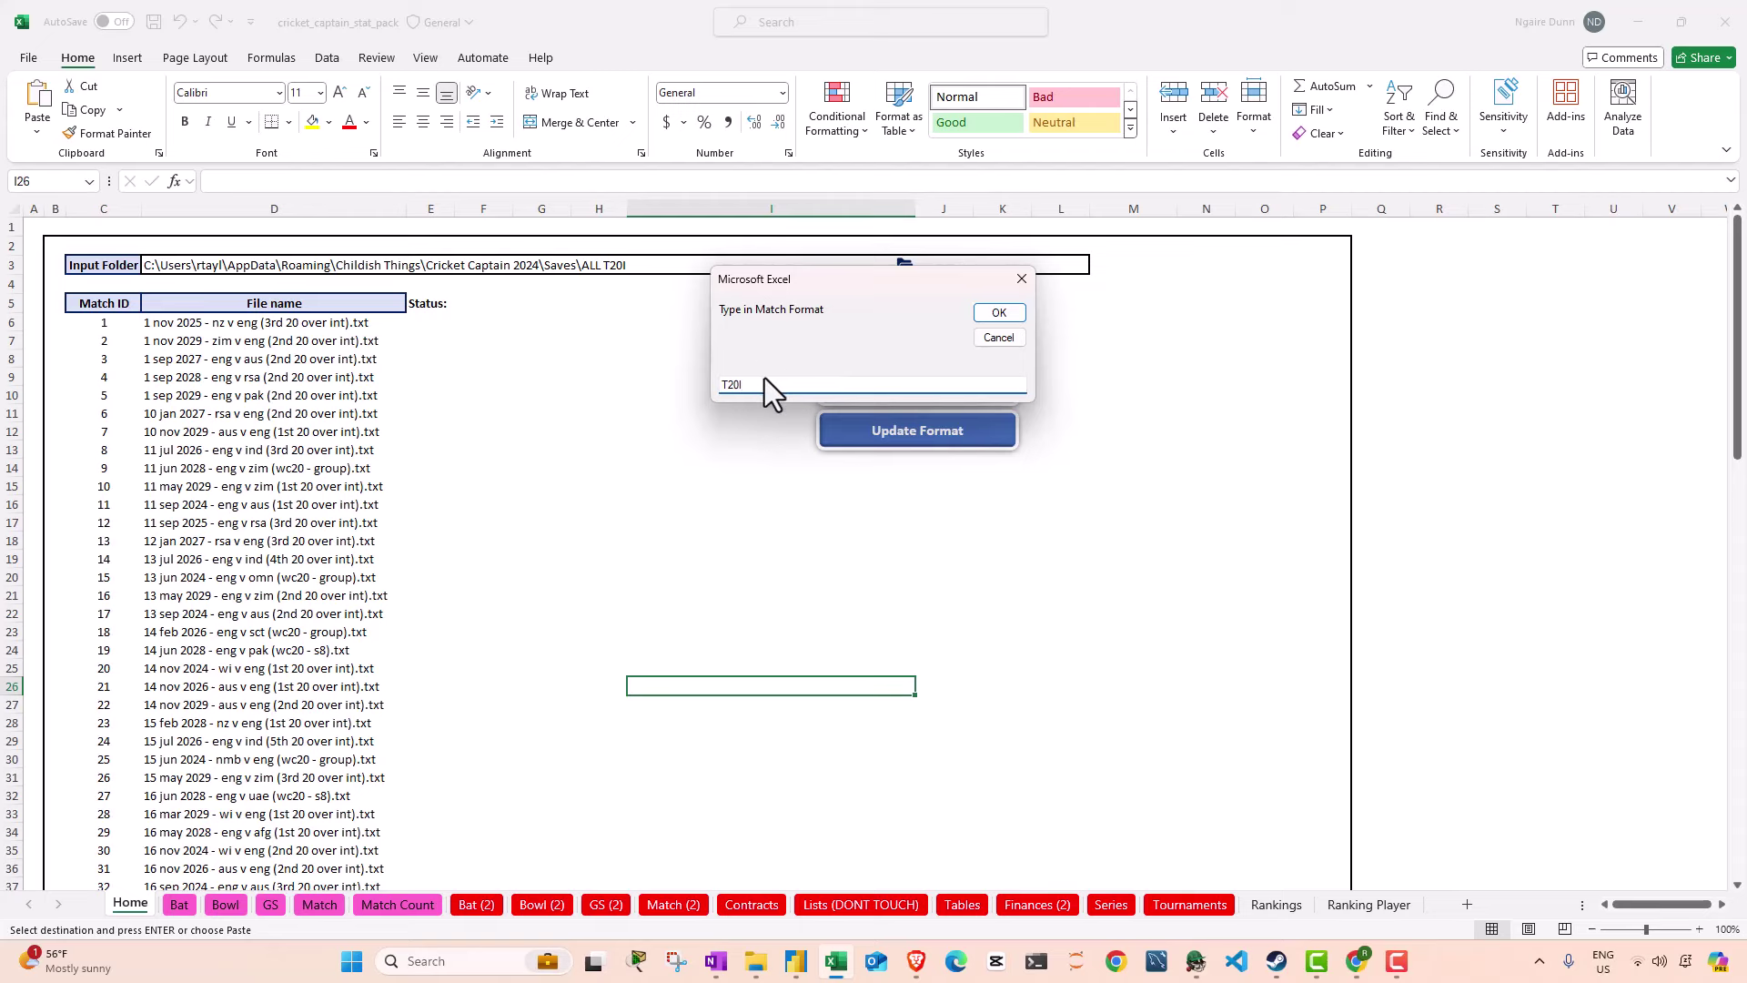
{"action": "left_click", "coordinate": [998, 313]}
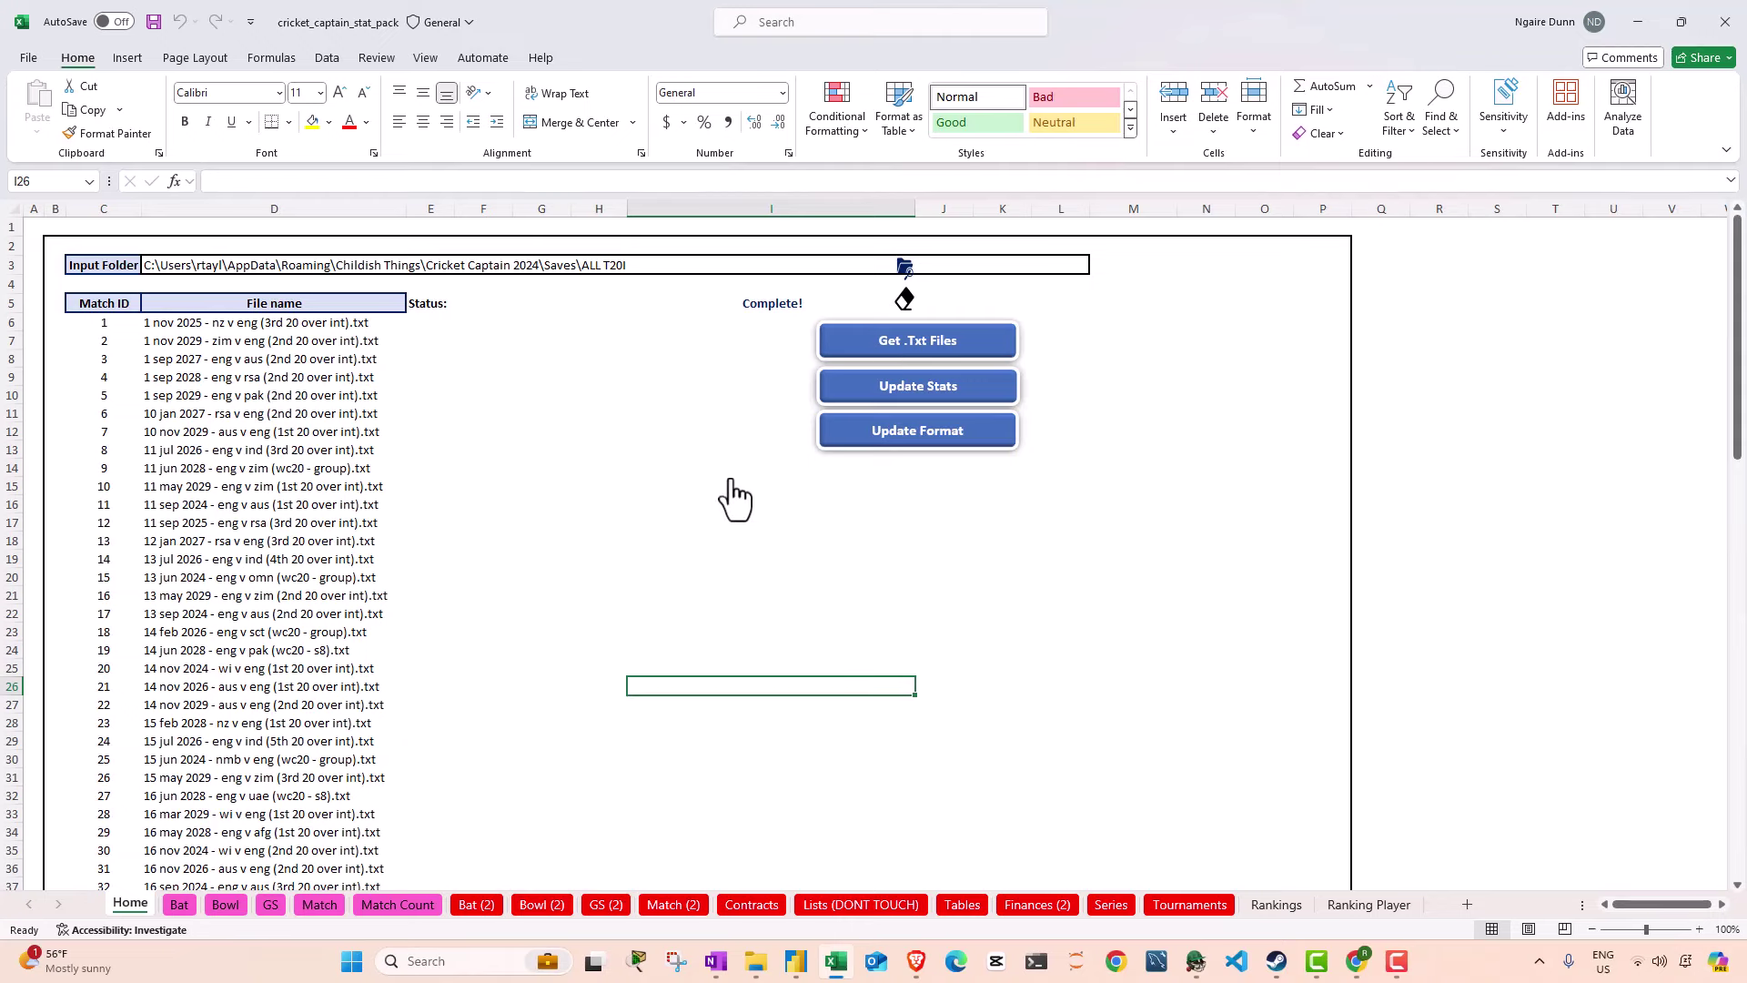
{"action": "left_click", "coordinate": [641, 508]}
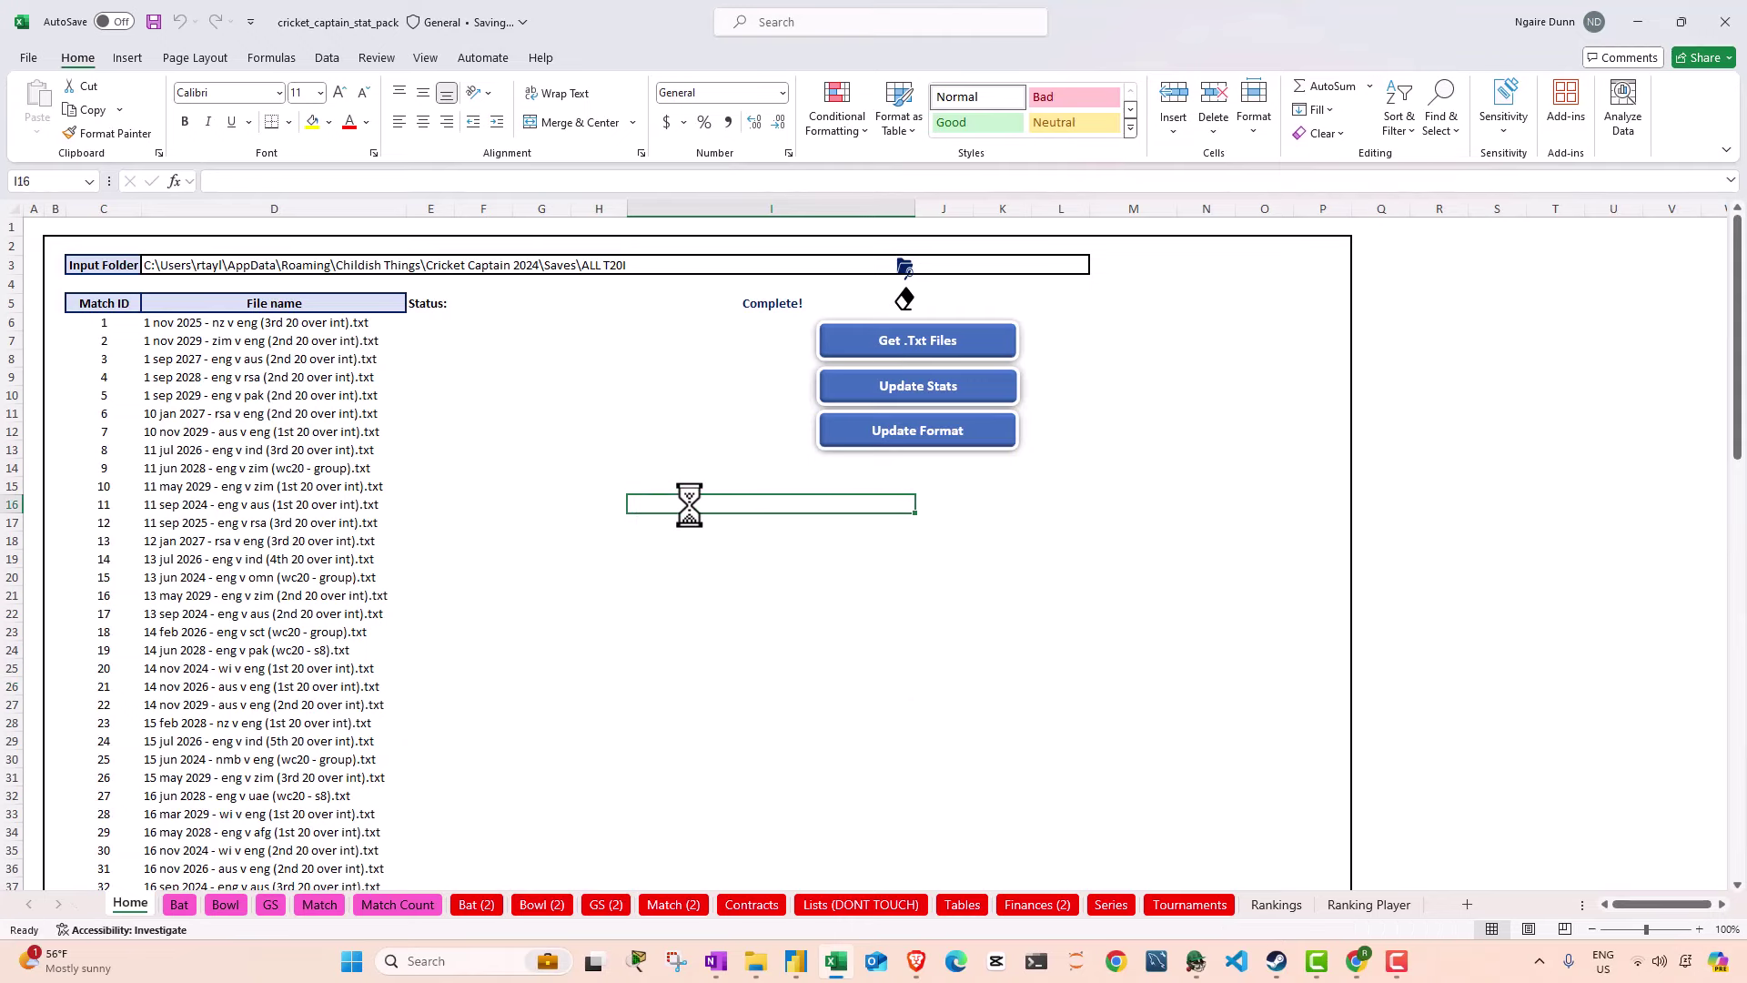
Step: Switch to Power BI Desktop and refresh the report's data from the saved workbook
{"action": "key", "text": "alt+Tab"}
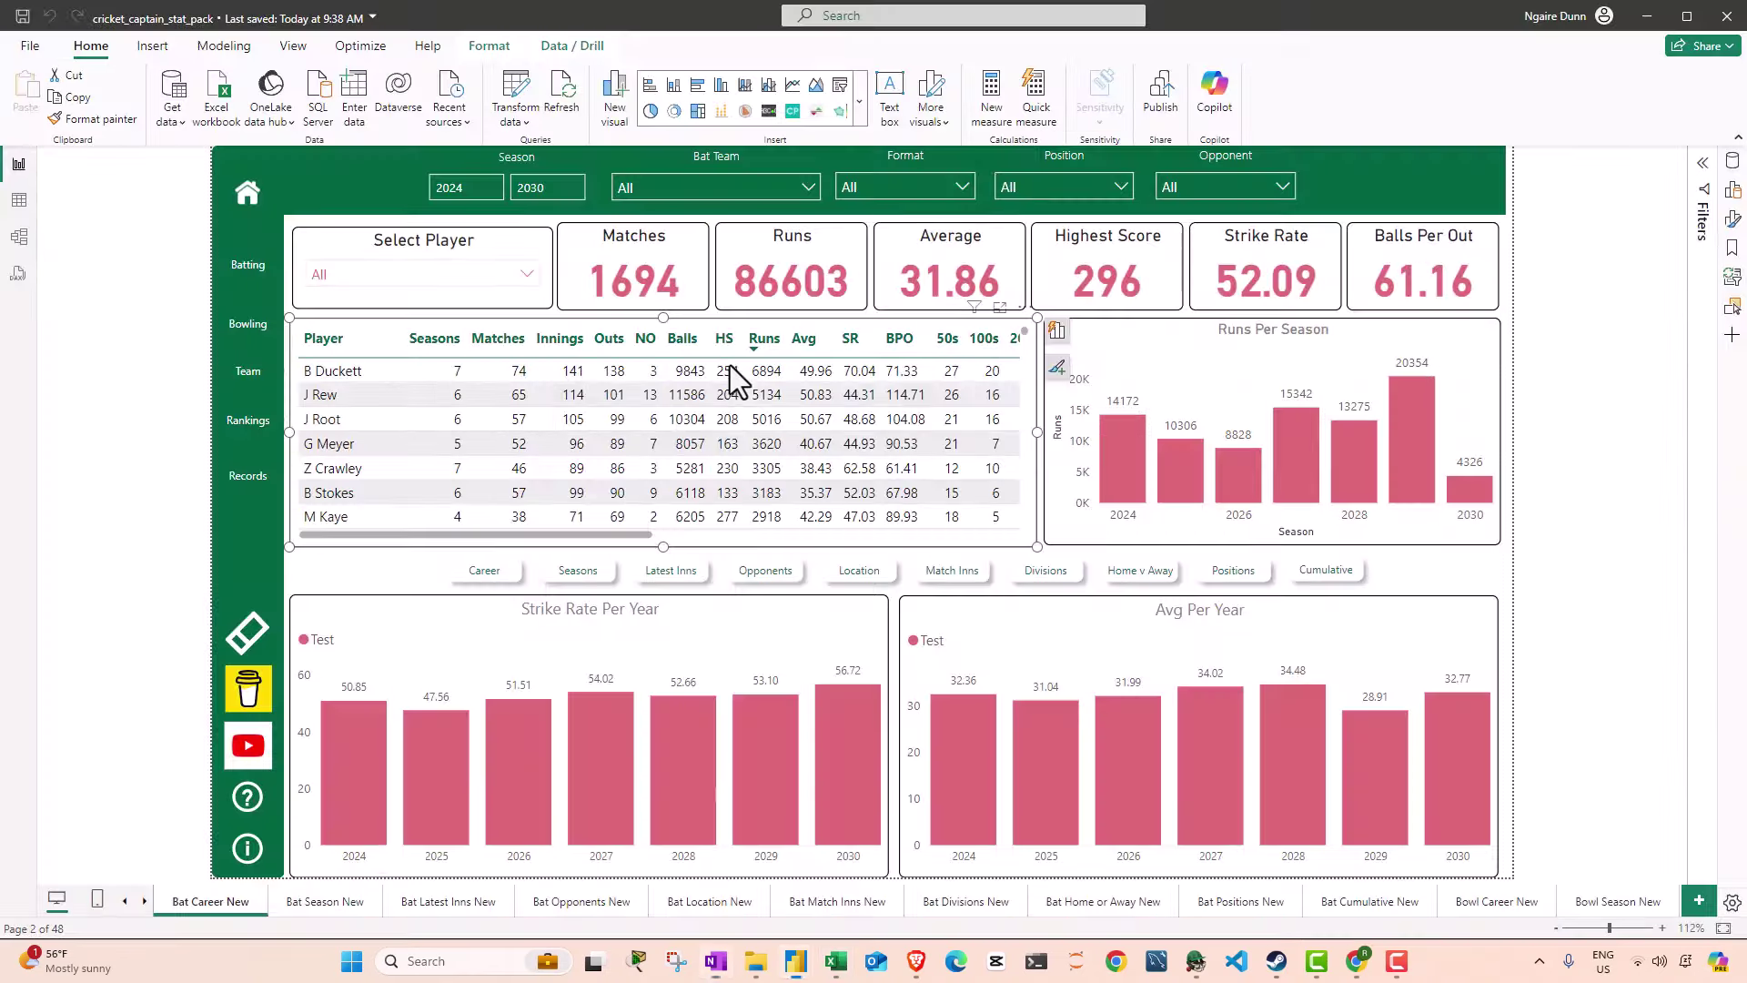
{"action": "left_click", "coordinate": [568, 94]}
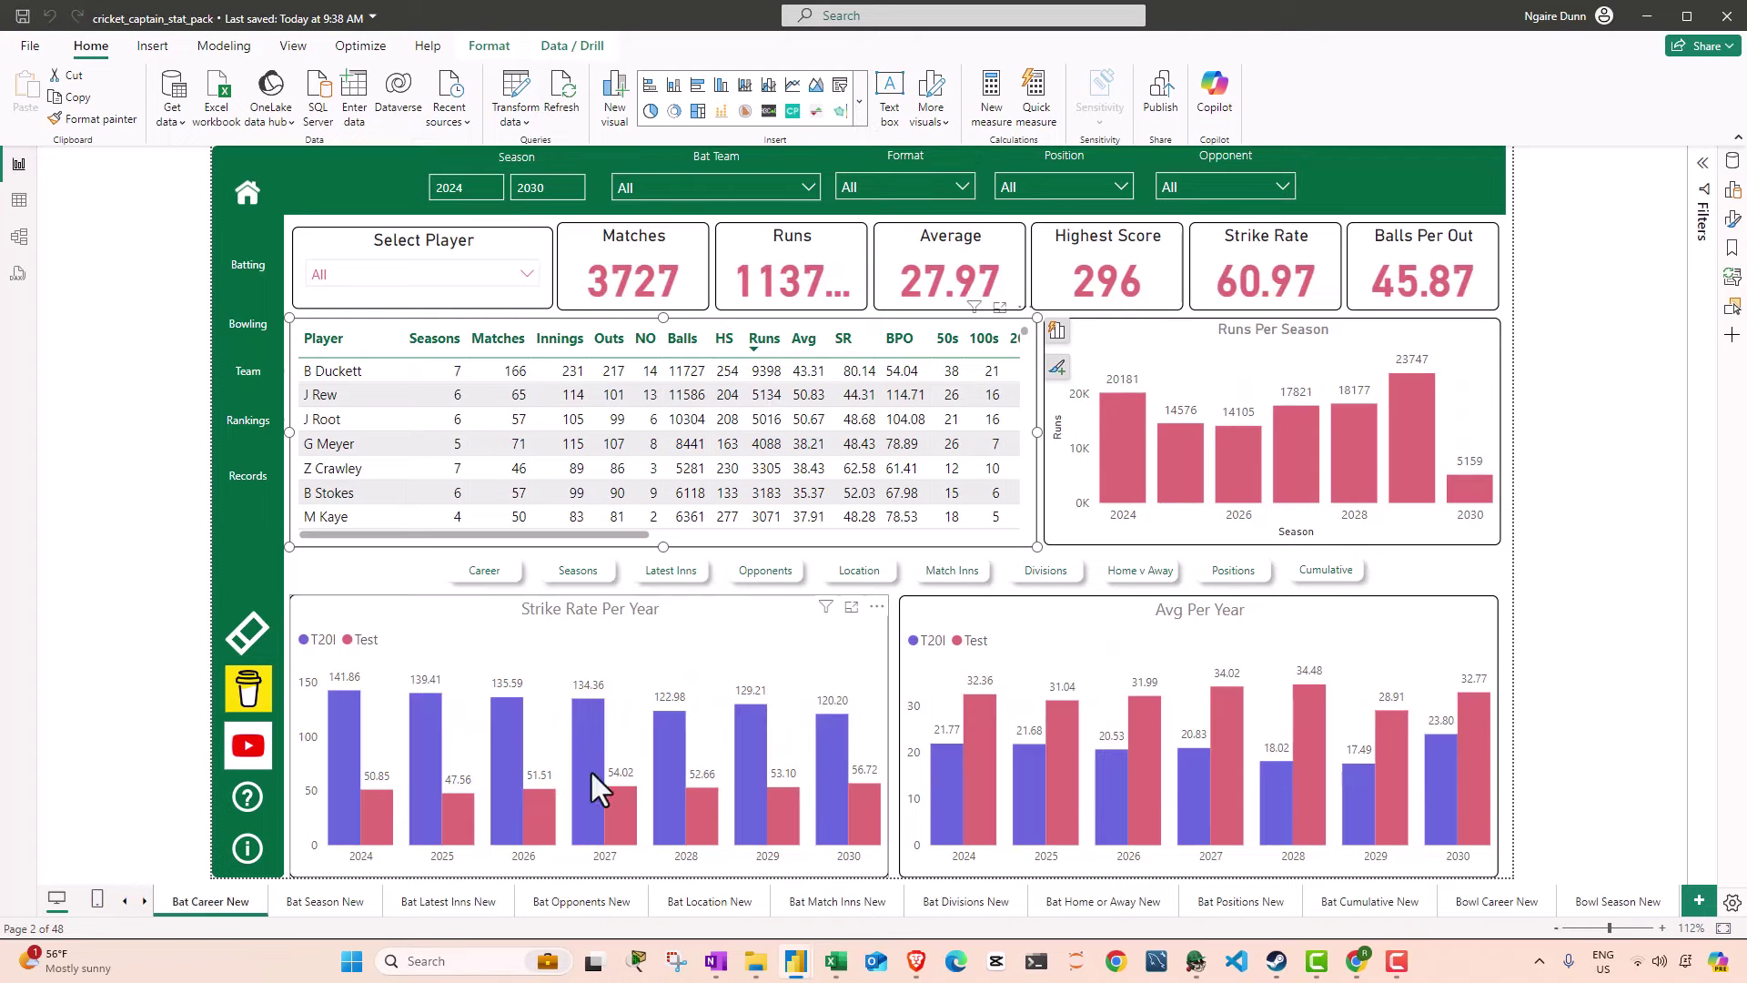
Step: Switch to Excel and examine the Tables sheet's Season, Format, Division, overall_pos and position columns, including its Blast and CC rows
{"action": "key", "text": "alt+Tab"}
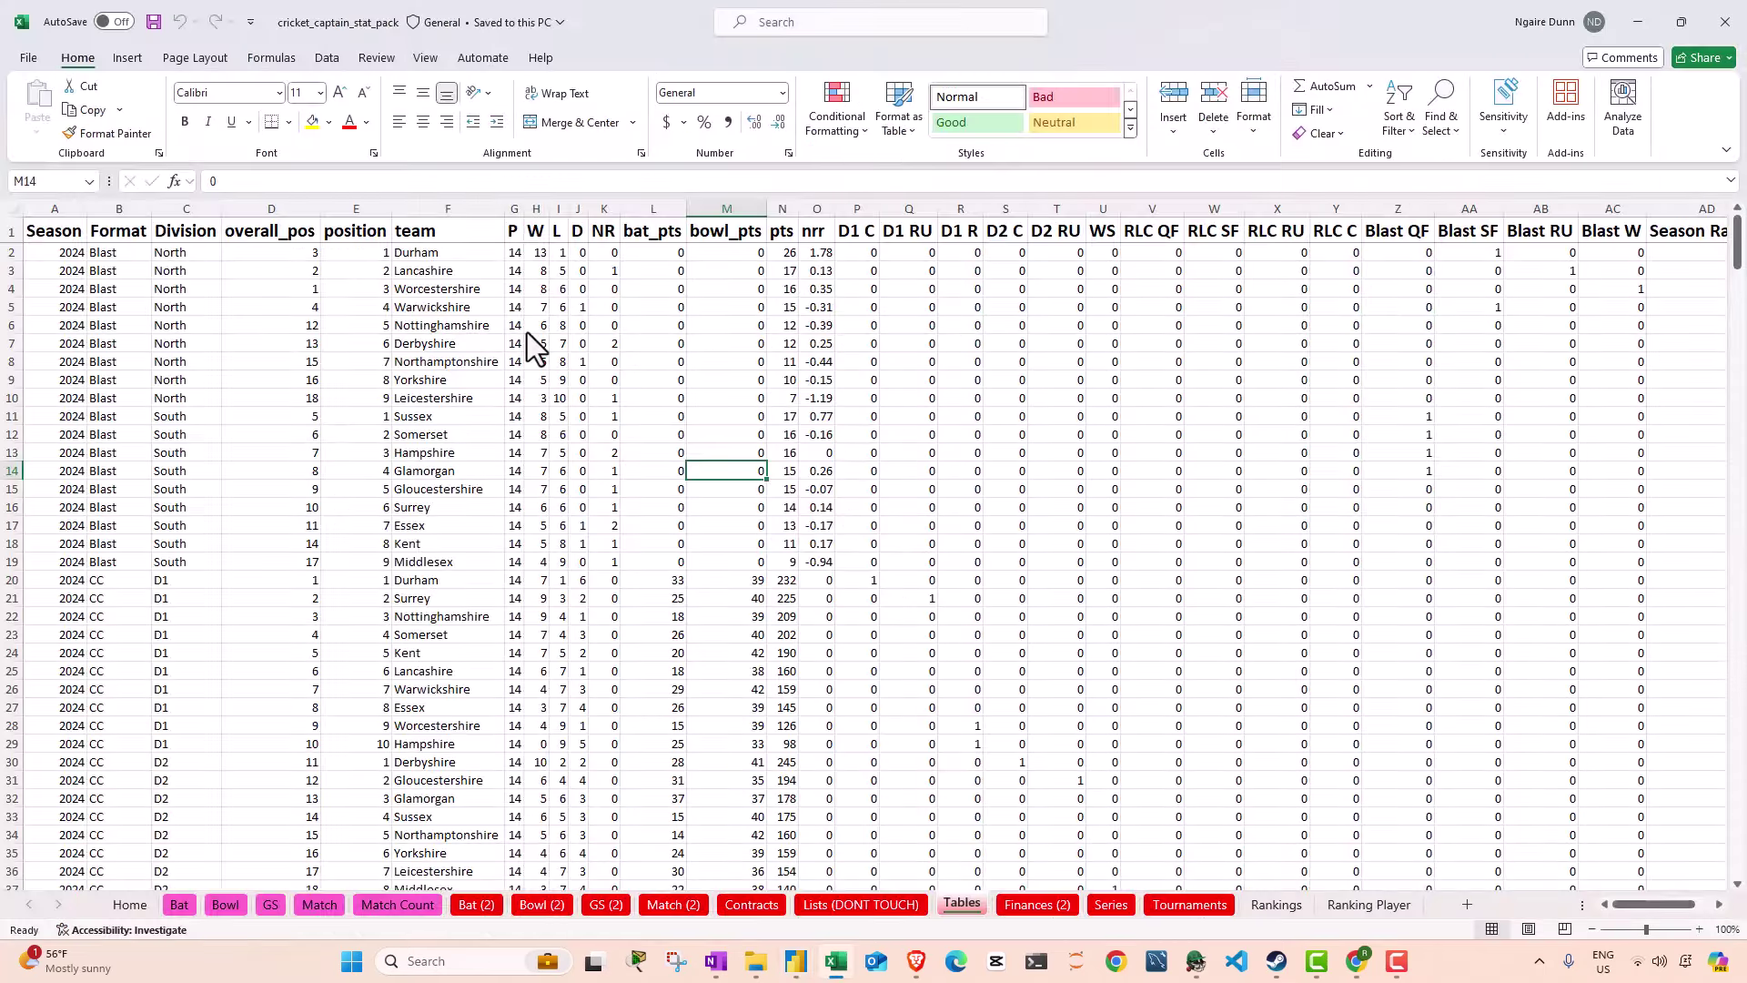
{"action": "left_click_drag", "start_coordinate": [340, 298], "coordinate": [345, 235]}
{"action": "left_click", "coordinate": [37, 233]}
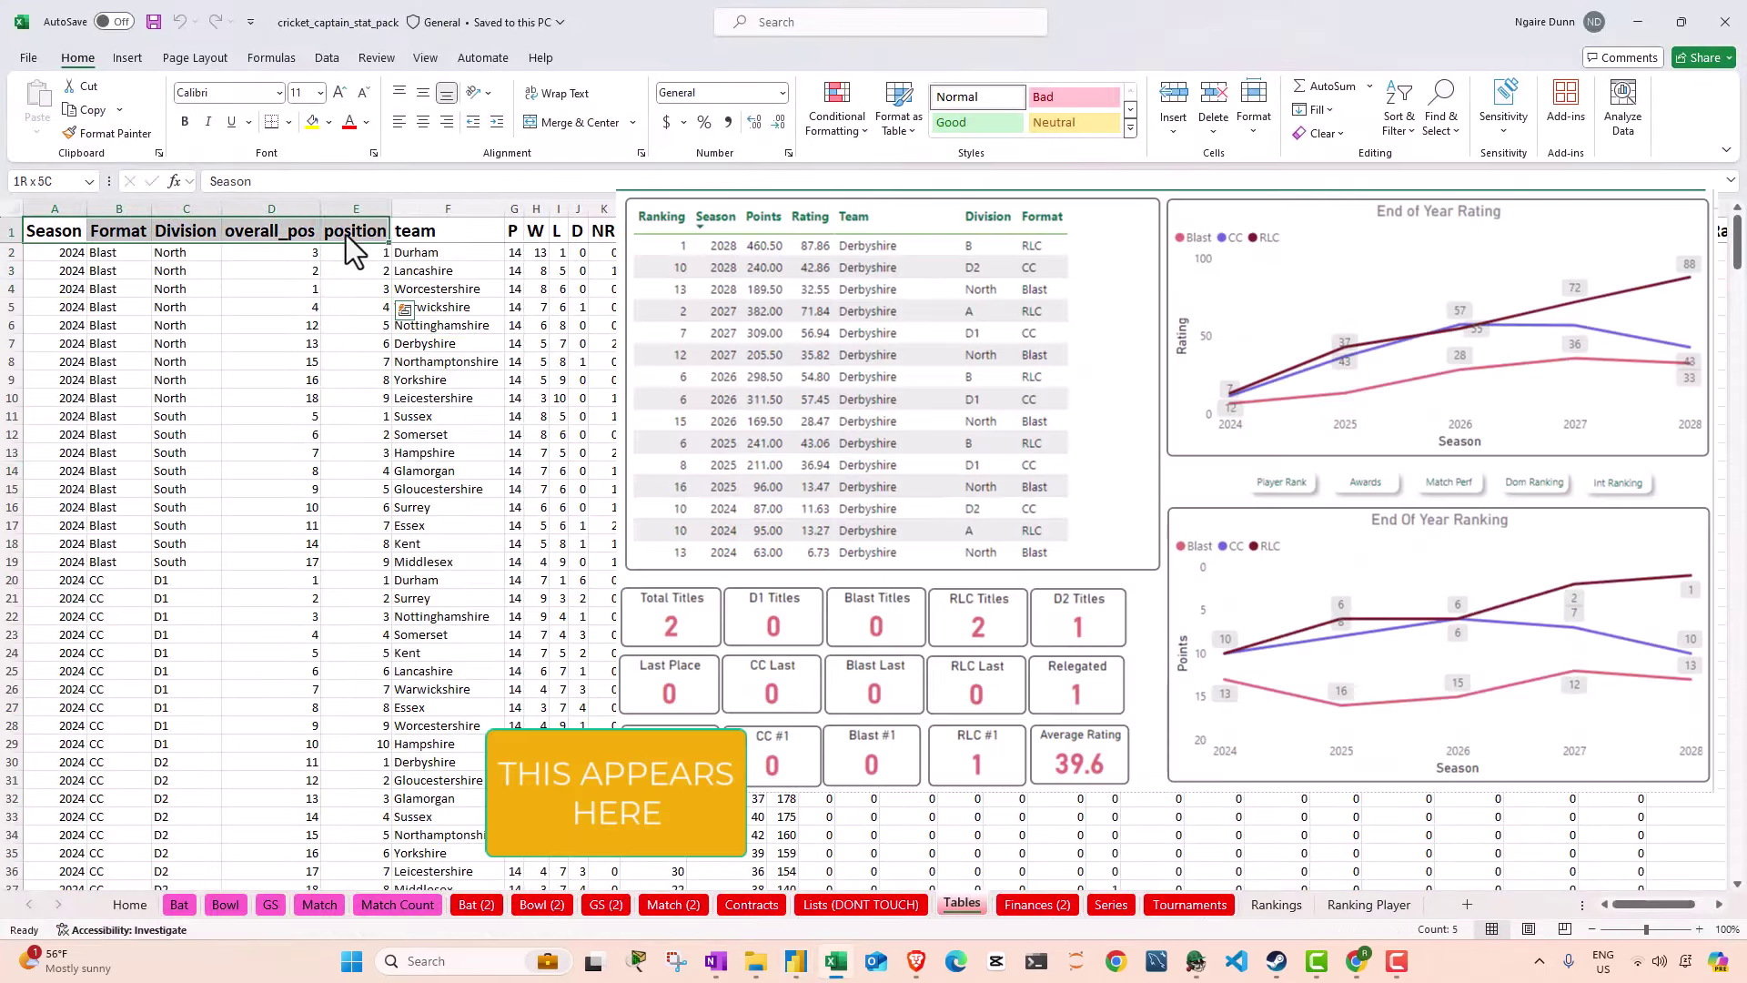
{"action": "left_click", "coordinate": [347, 237]}
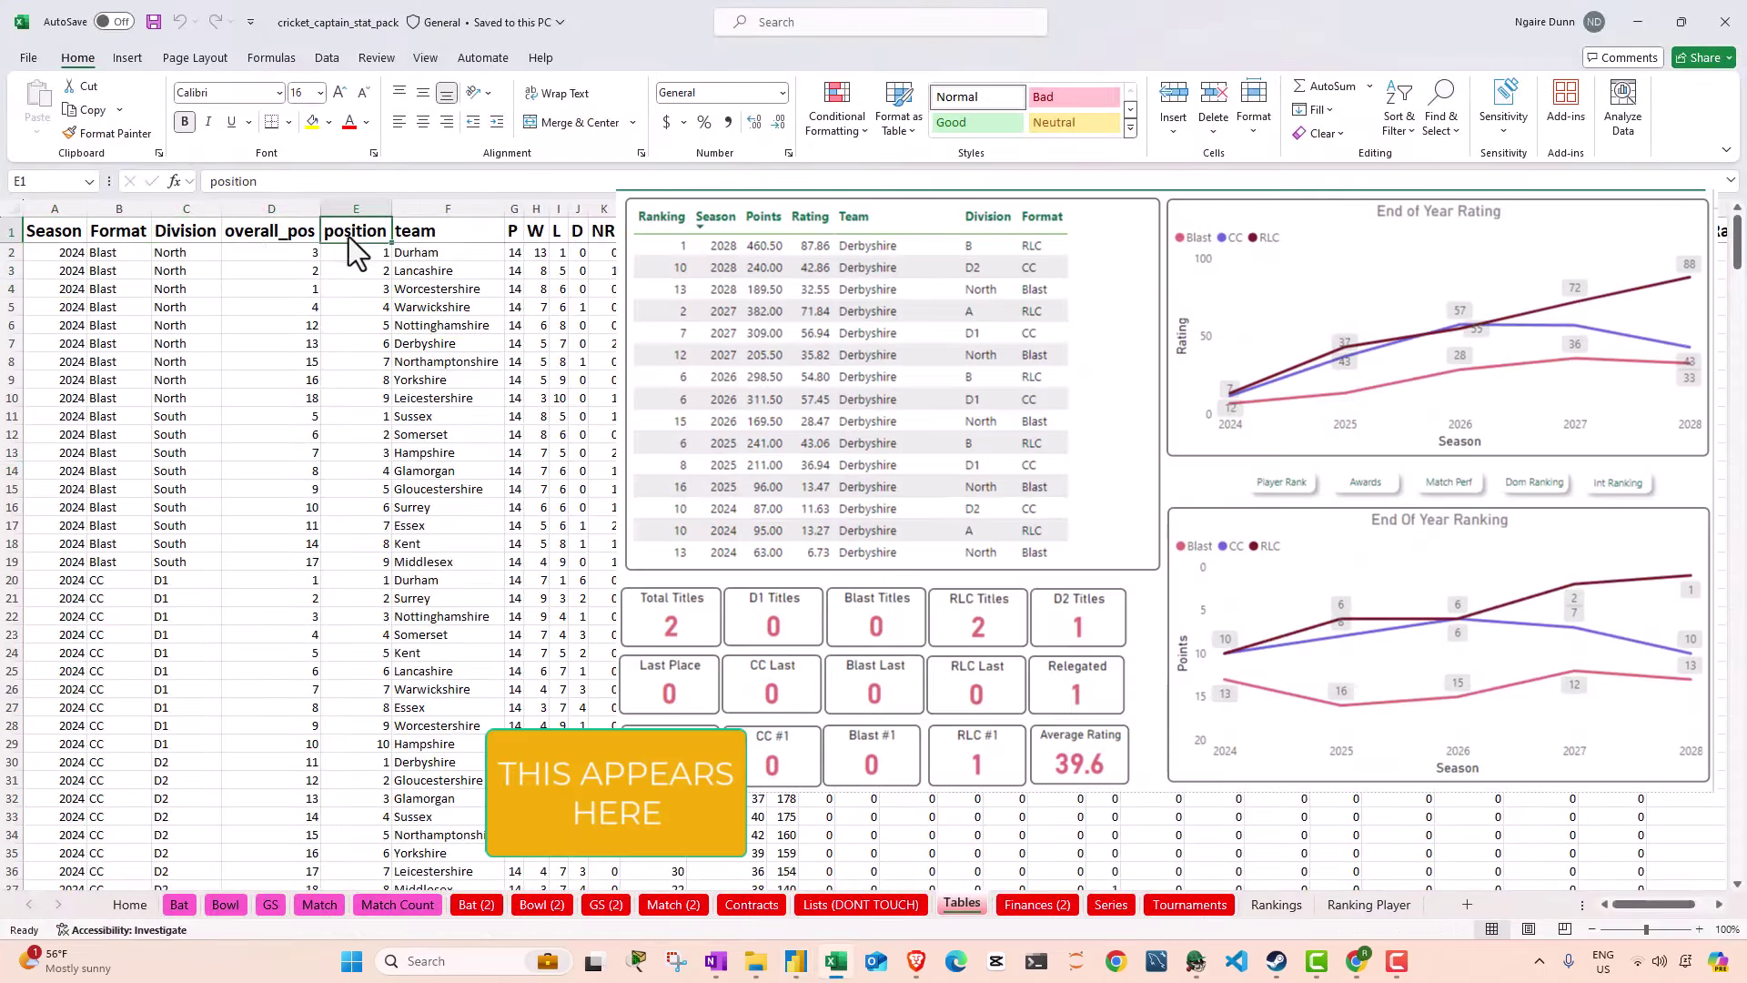
{"action": "left_click", "coordinate": [52, 255]}
{"action": "scroll", "coordinate": [227, 515], "scroll_direction": "down", "scroll_amount": 2}
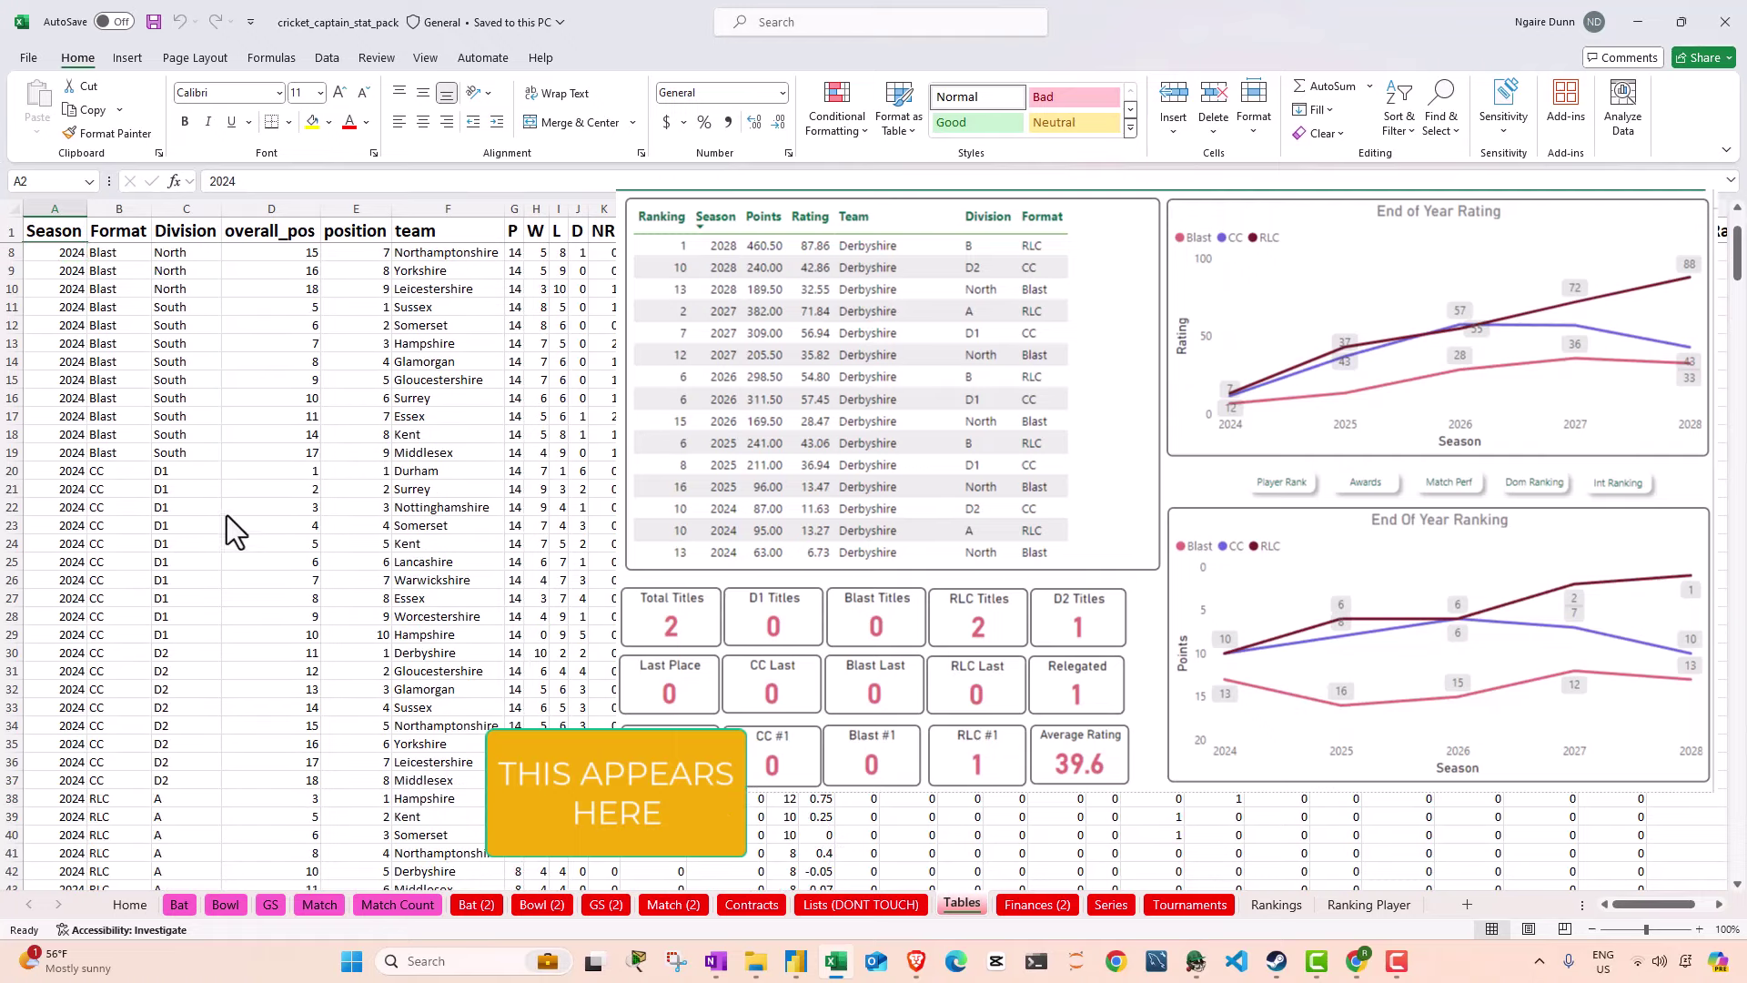
{"action": "left_click_drag", "start_coordinate": [12, 471], "coordinate": [19, 779]}
{"action": "scroll", "coordinate": [276, 546], "scroll_direction": "up", "scroll_amount": 2}
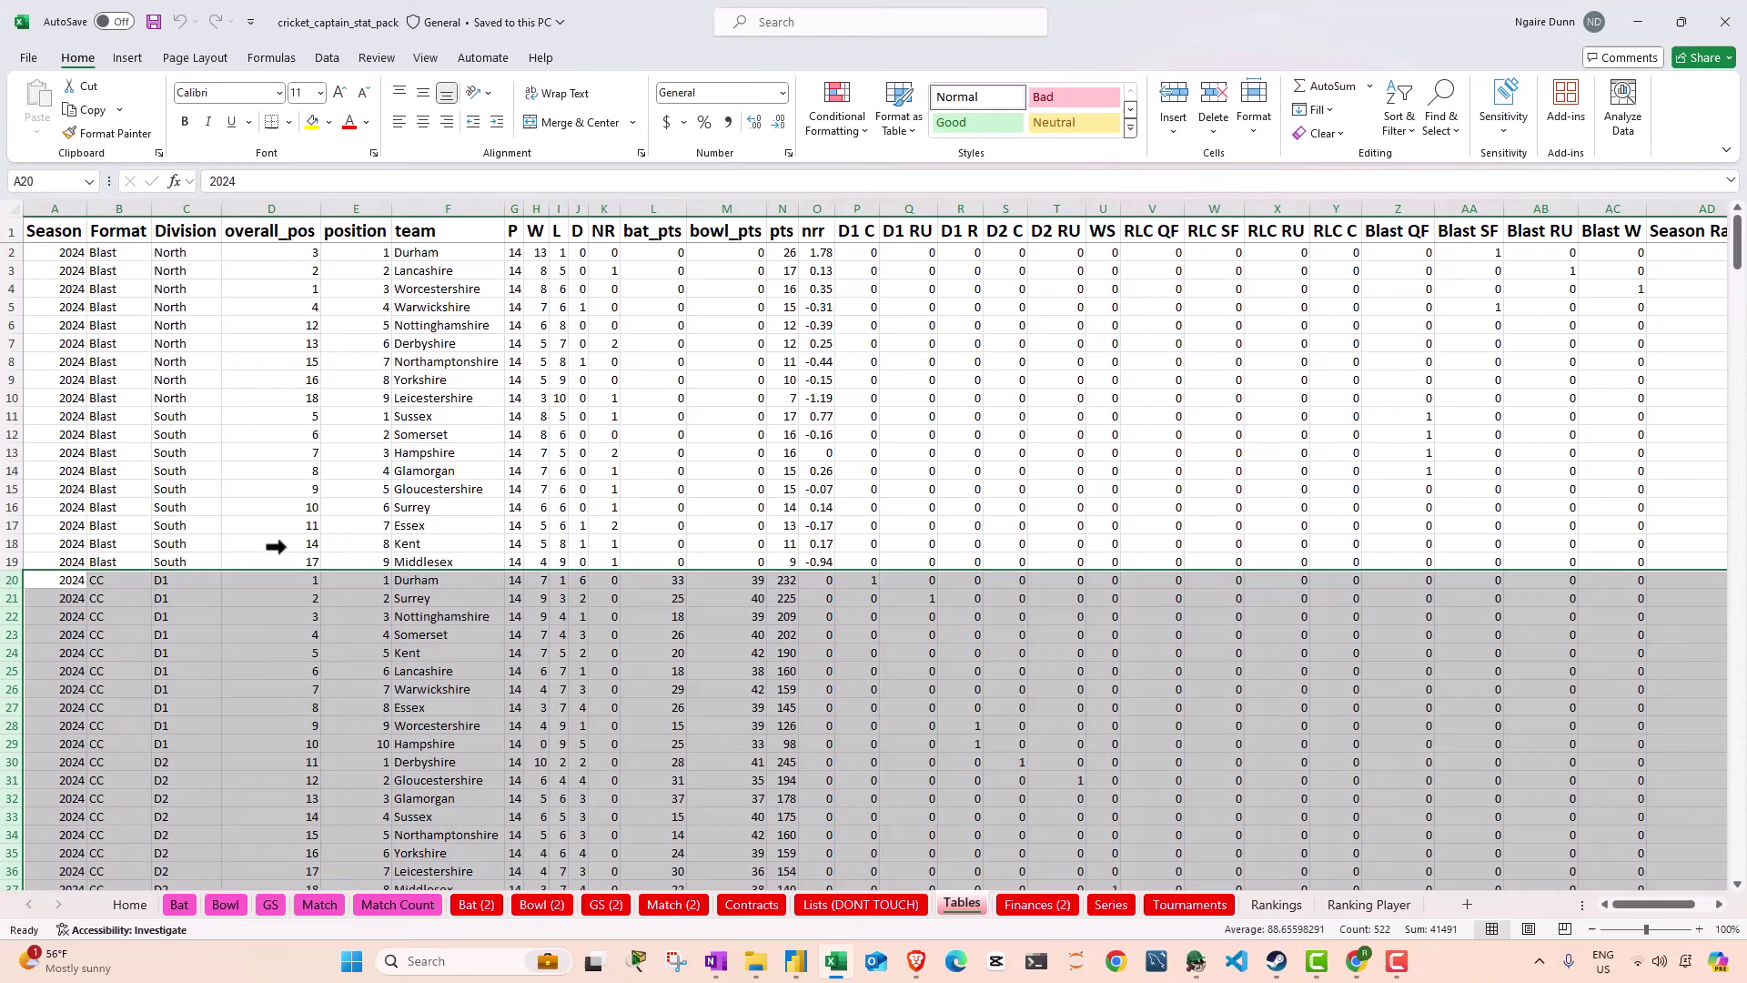
{"action": "left_click", "coordinate": [50, 249]}
{"action": "left_click", "coordinate": [113, 255]}
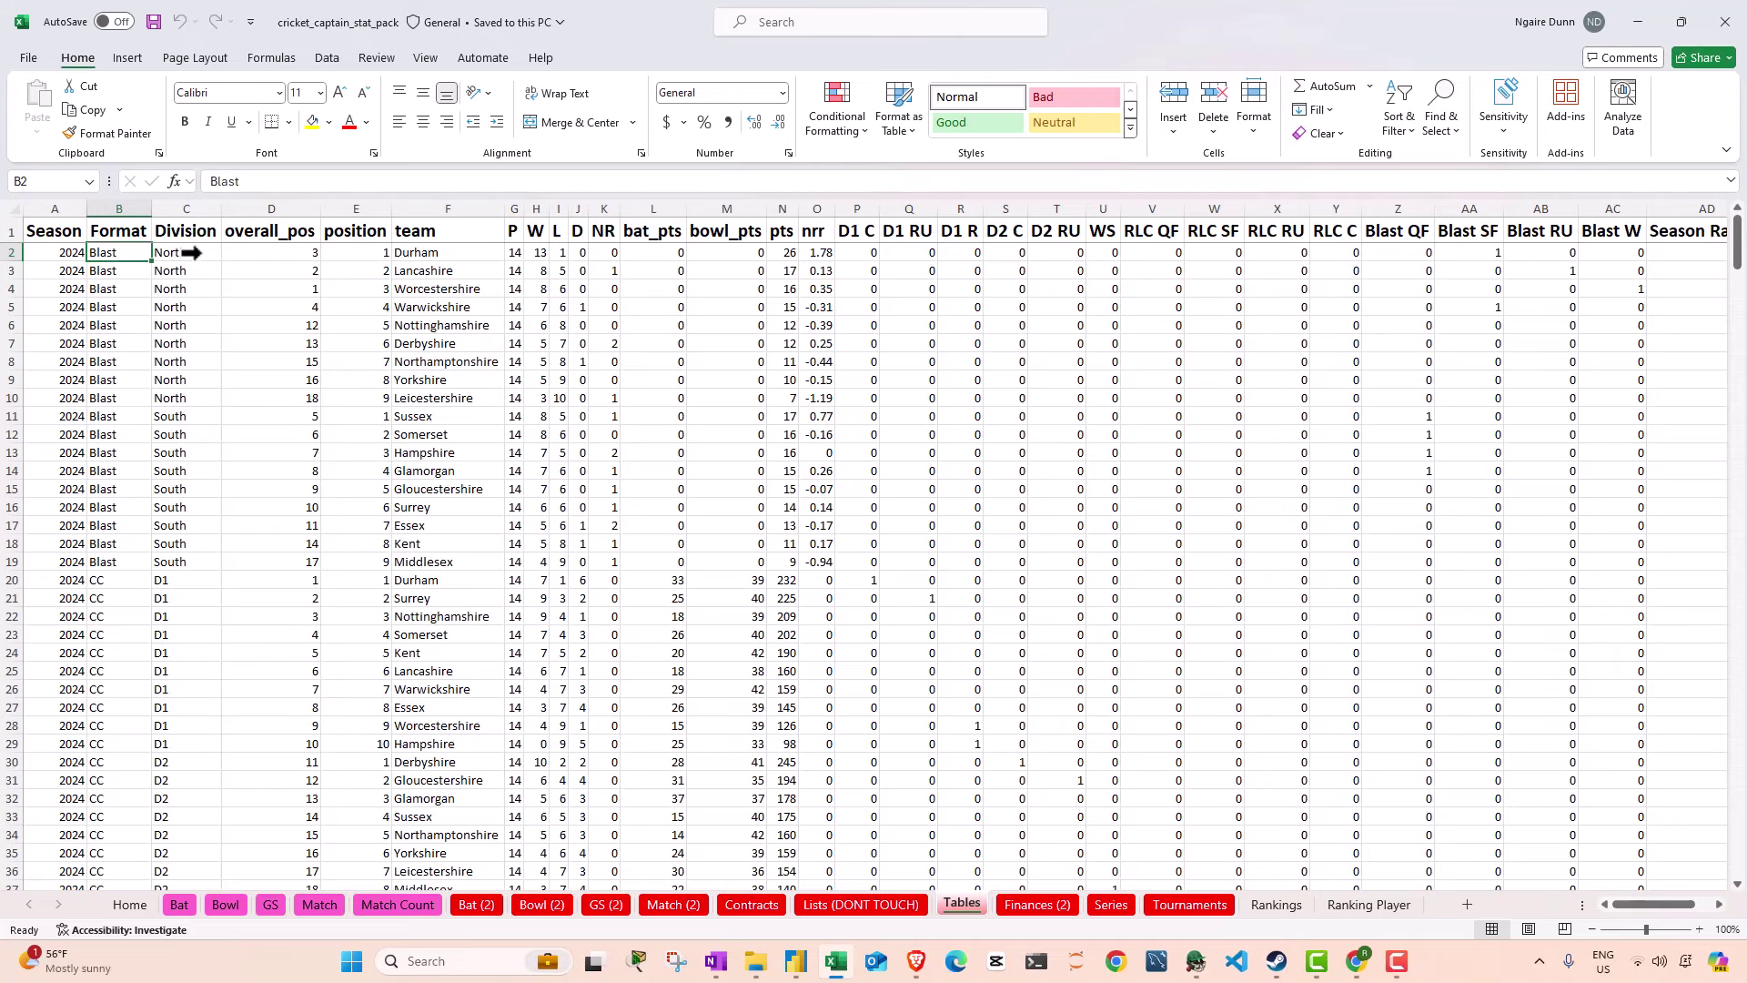
Step: Examine the Tables sheet's Division value and its team and results columns from W to nrr for the 2024 Blast rows
{"action": "left_click", "coordinate": [190, 252]}
{"action": "left_click_drag", "start_coordinate": [336, 239], "coordinate": [501, 546]}
{"action": "left_click_drag", "start_coordinate": [531, 239], "coordinate": [823, 543]}
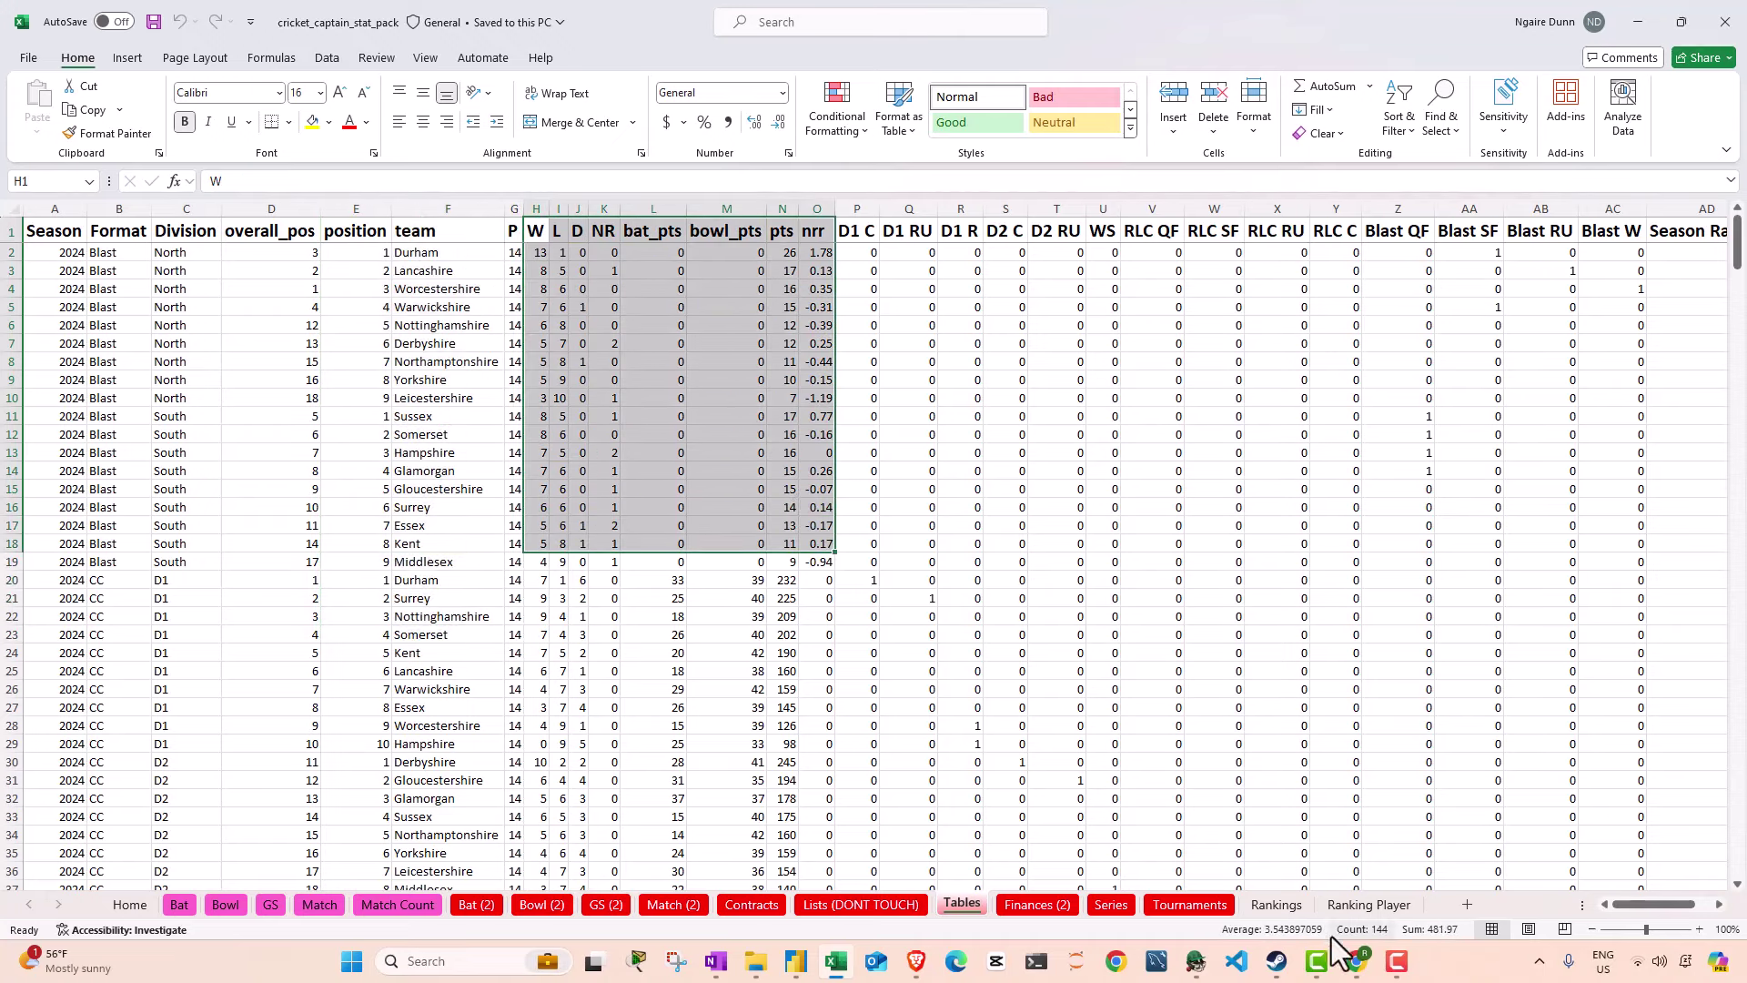
Step: Examine the County Championship outcome columns D1 C, D1 RU, D1 R, D2 C, D2 RU and WS, including the flagged D1 teams
{"action": "left_click_drag", "start_coordinate": [1646, 904], "coordinate": [1663, 905]}
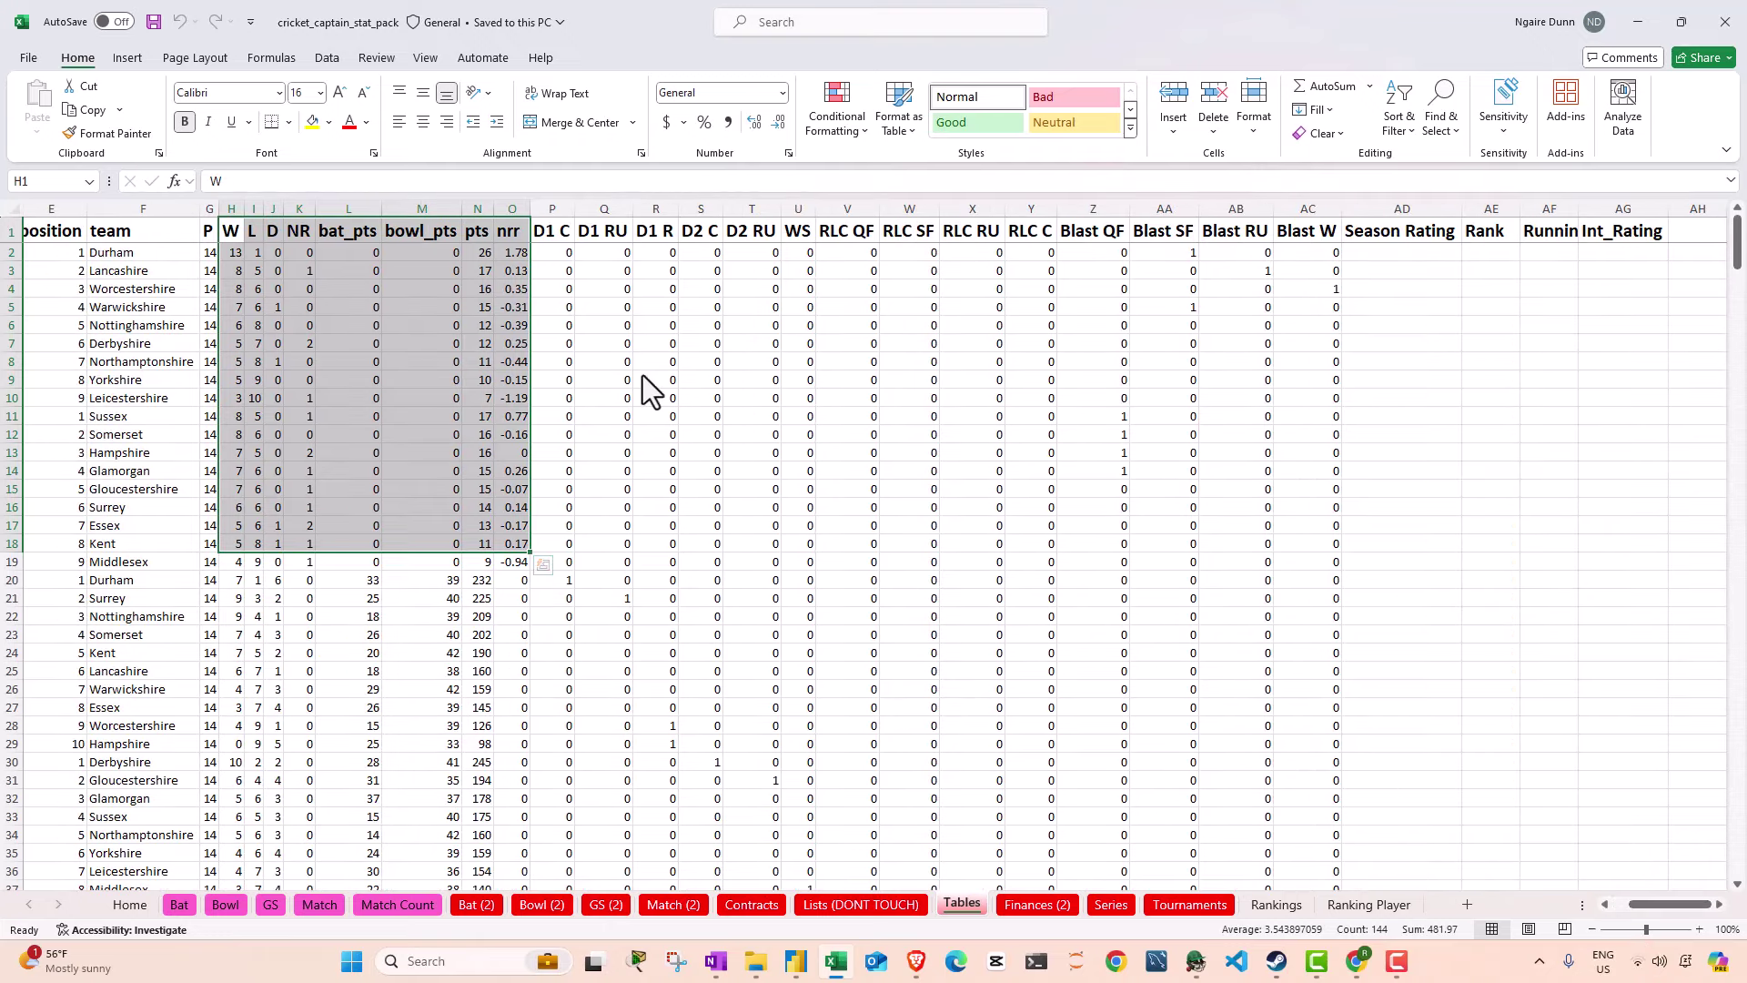
{"action": "left_click", "coordinate": [559, 252]}
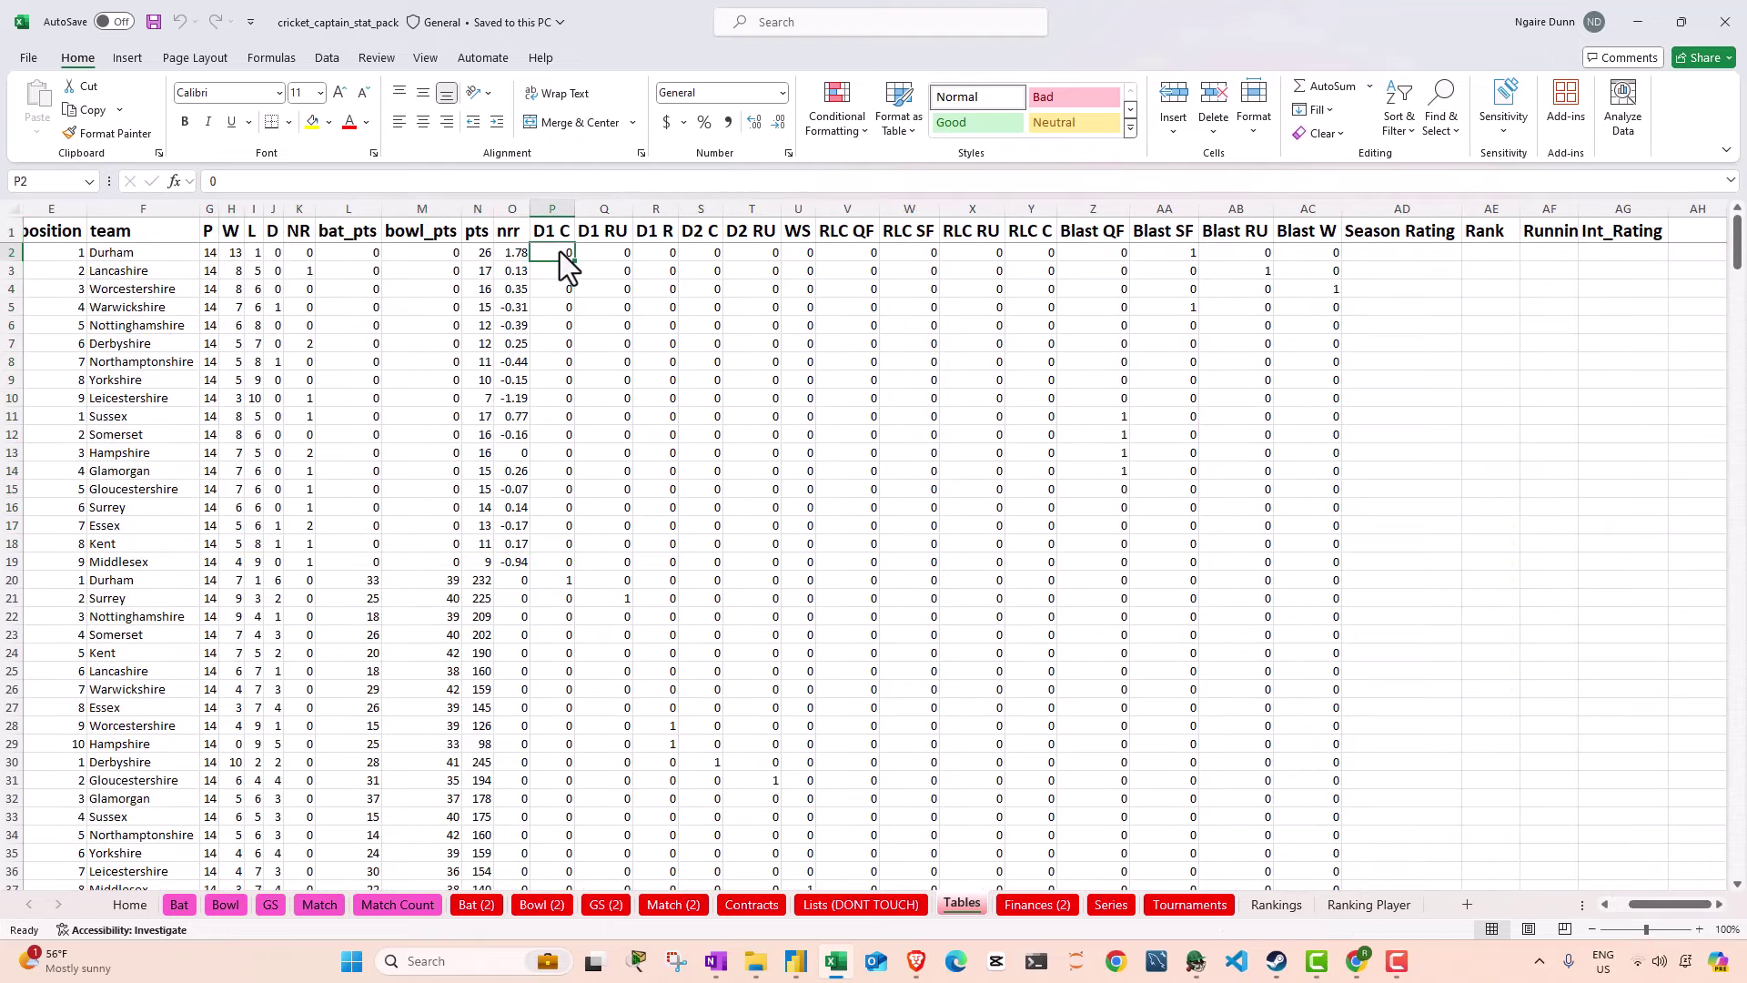
{"action": "left_click", "coordinate": [552, 209]}
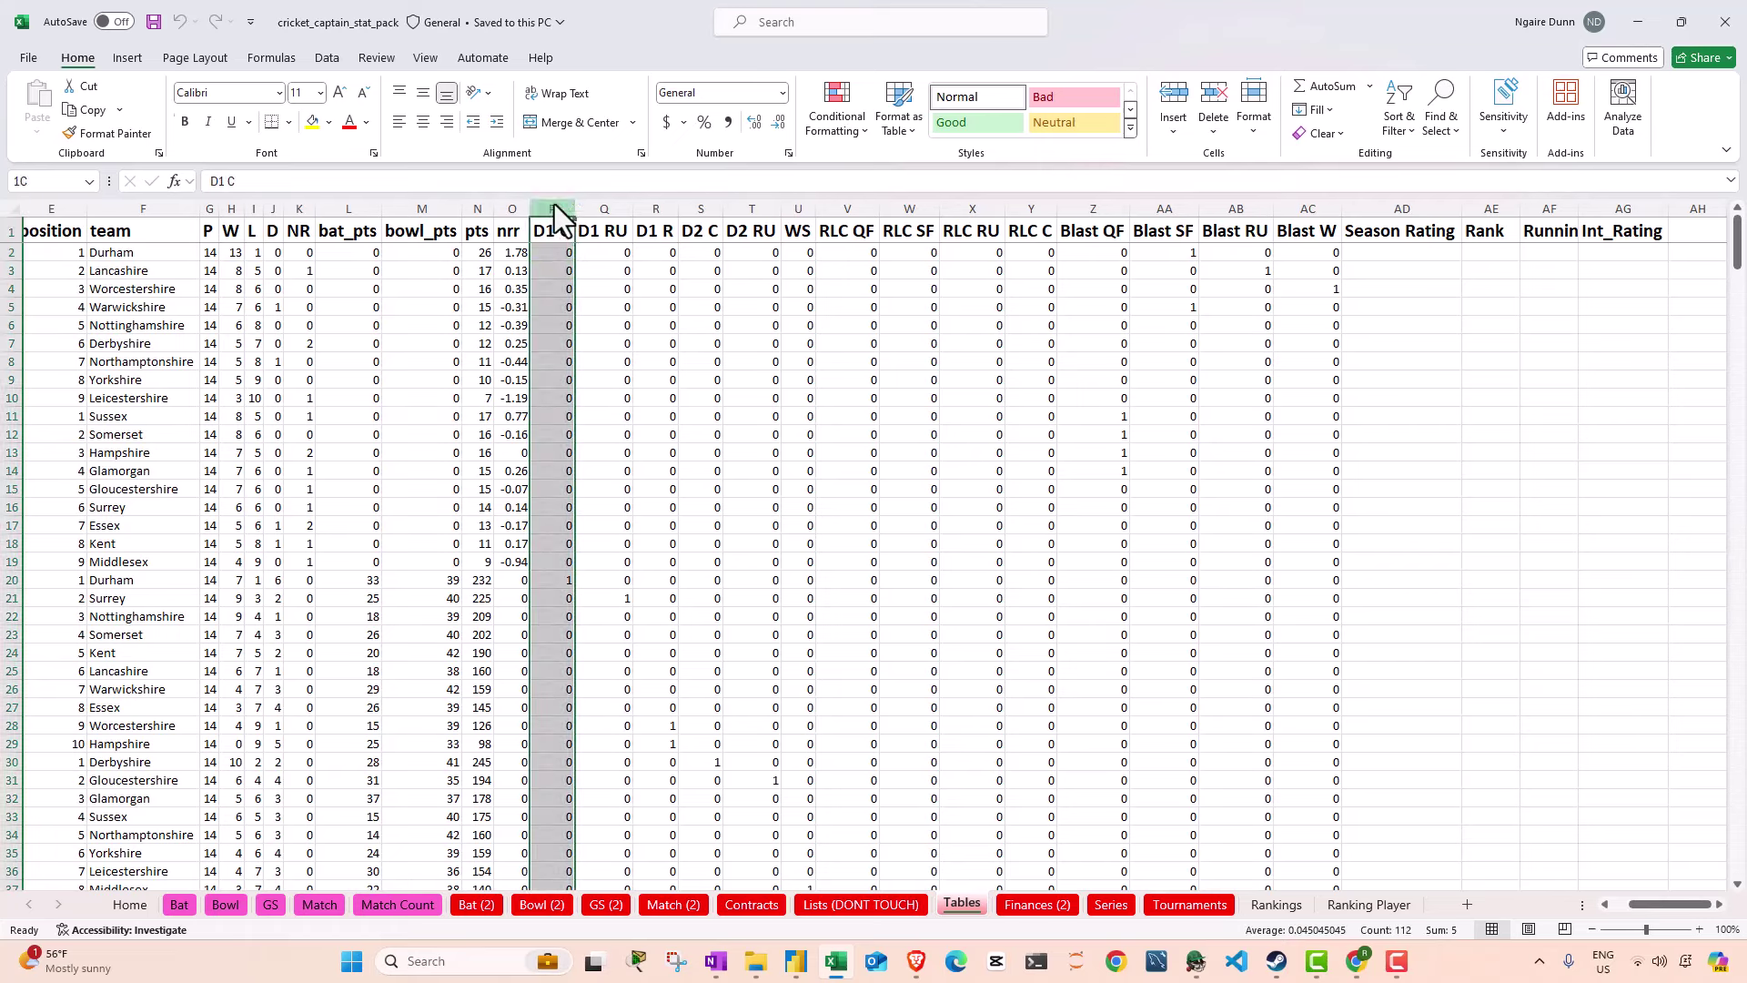
{"action": "left_click", "coordinate": [561, 587]}
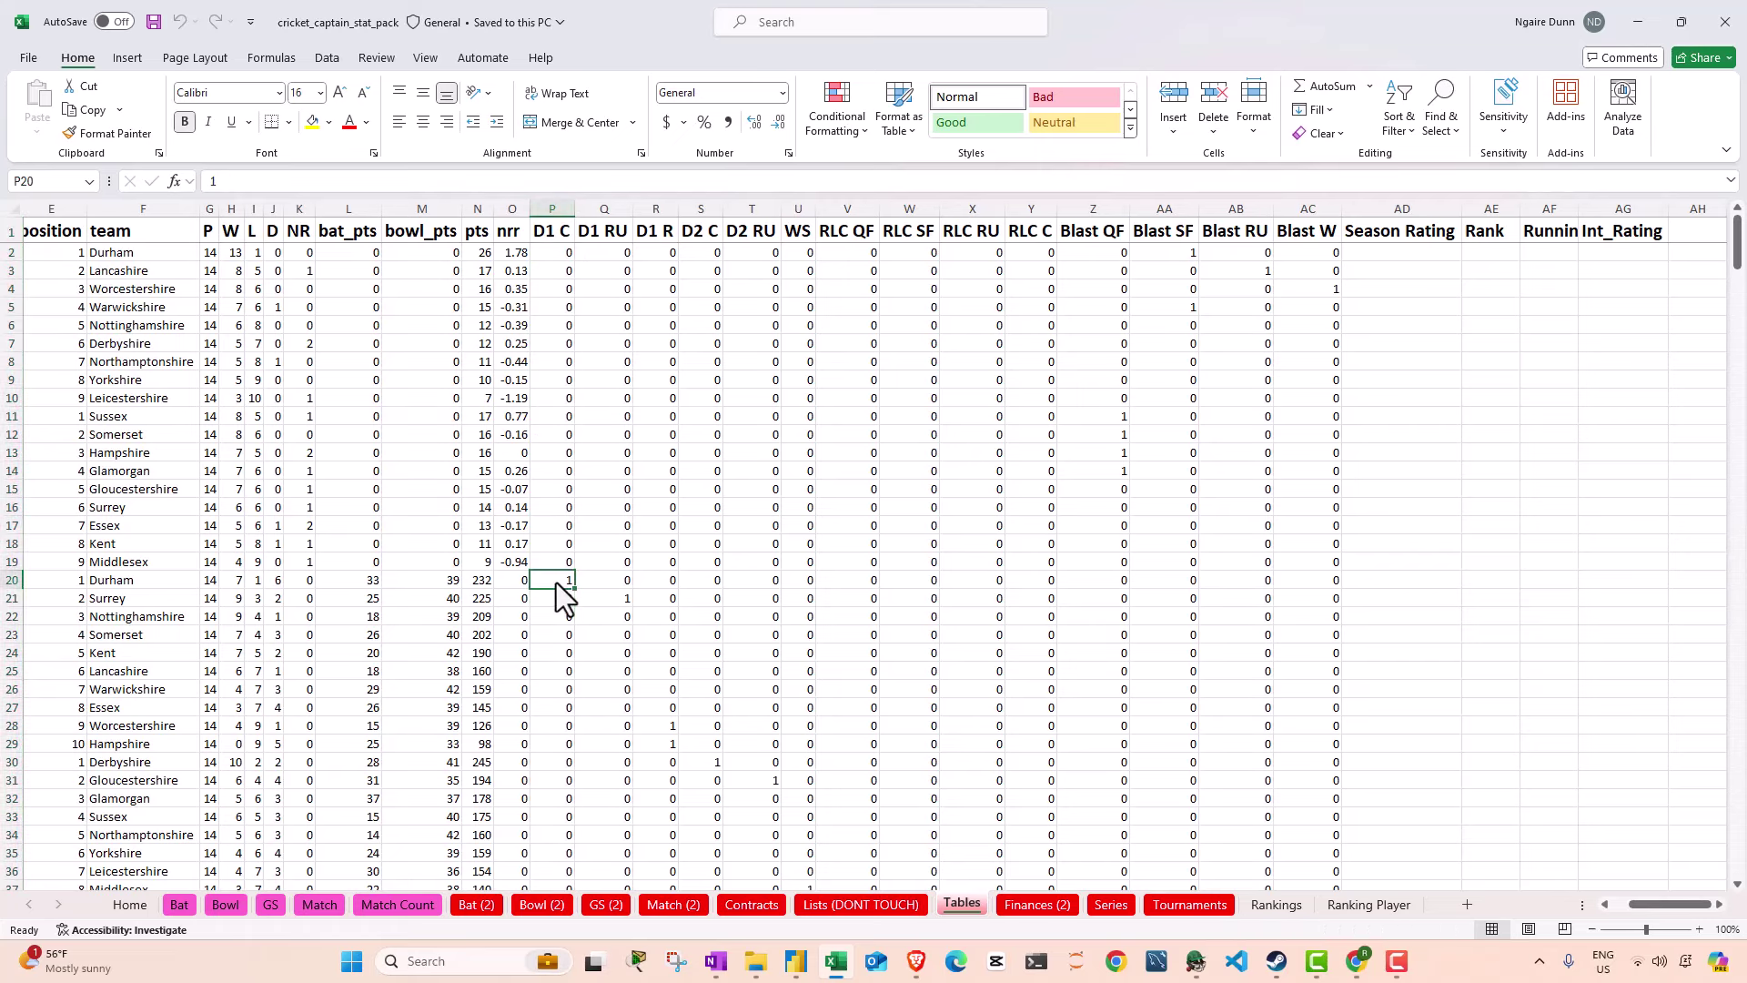
{"action": "left_click", "coordinate": [604, 208]}
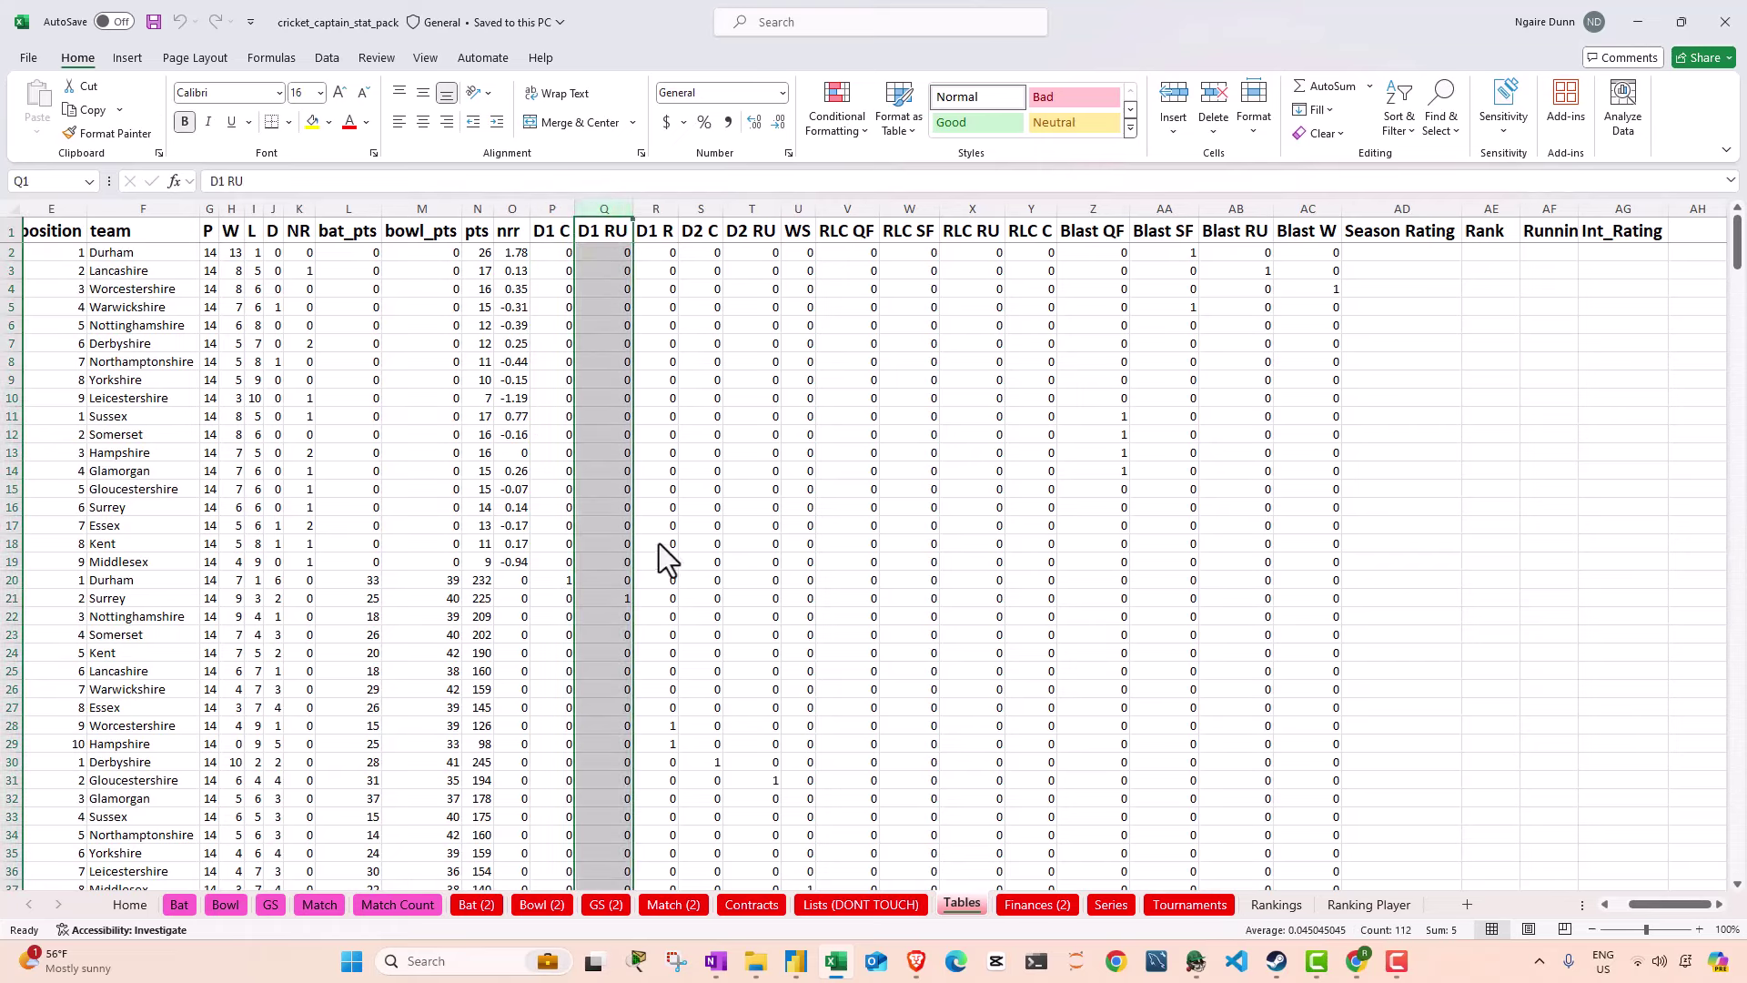
{"action": "left_click", "coordinate": [620, 603]}
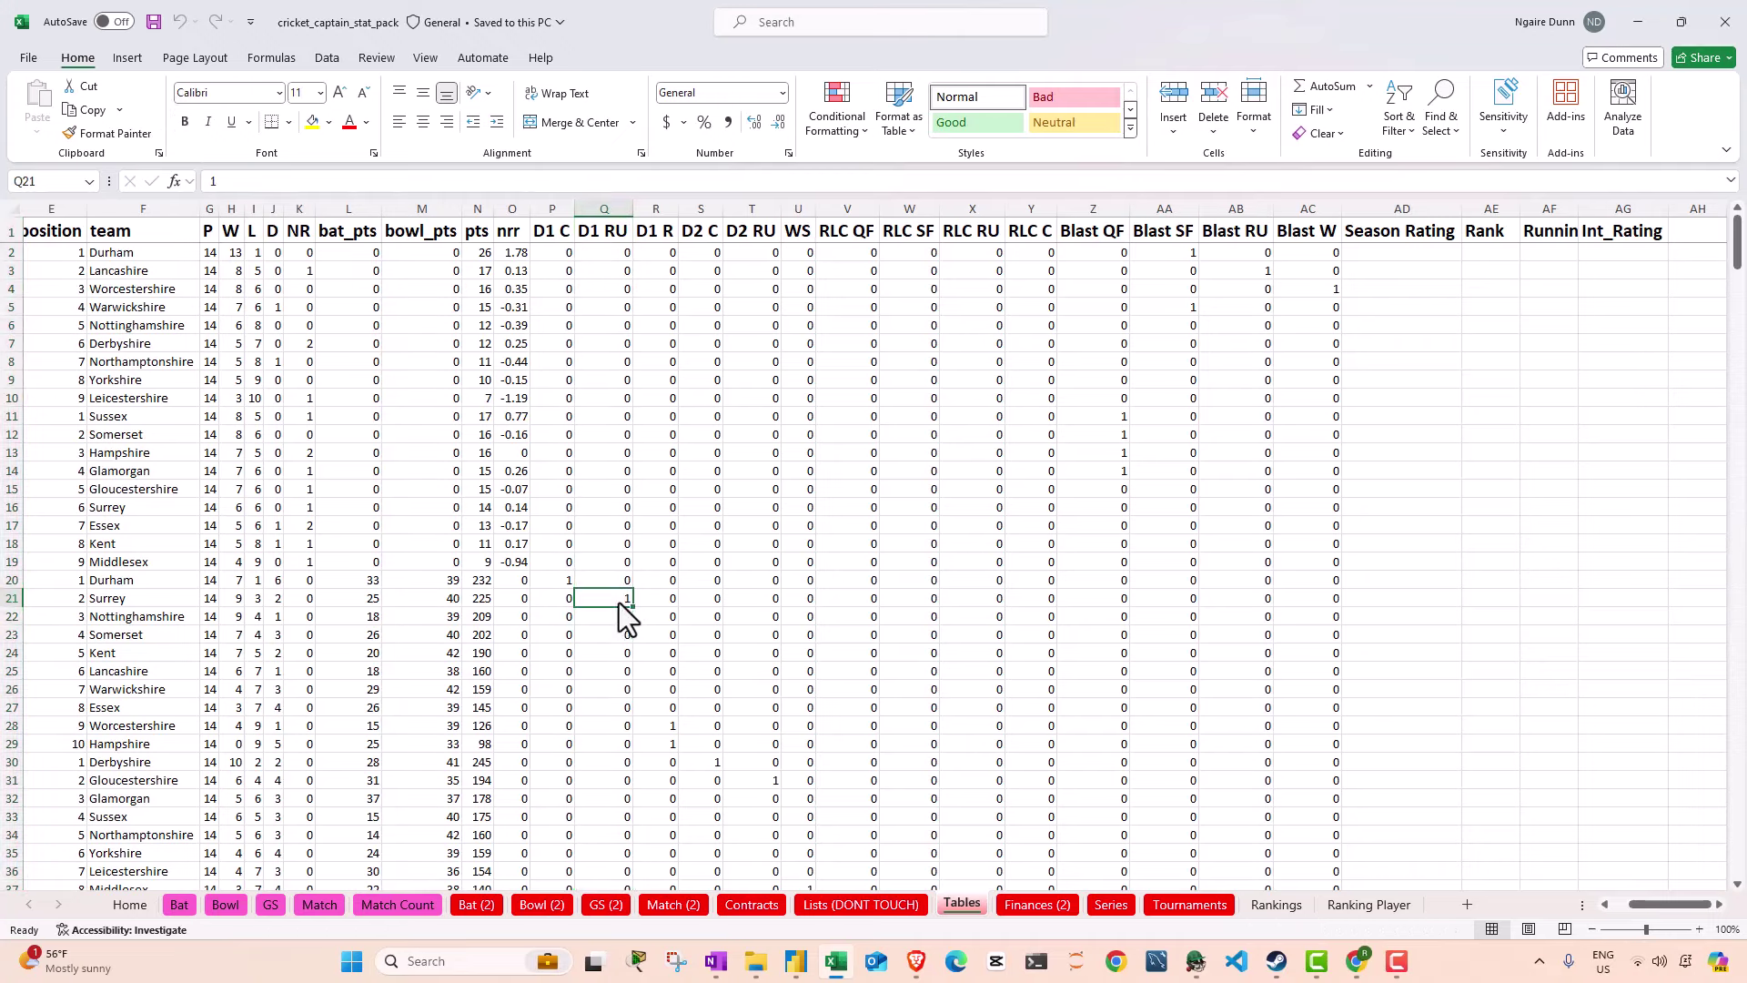
{"action": "left_click", "coordinate": [663, 213]}
{"action": "left_click", "coordinate": [662, 738]}
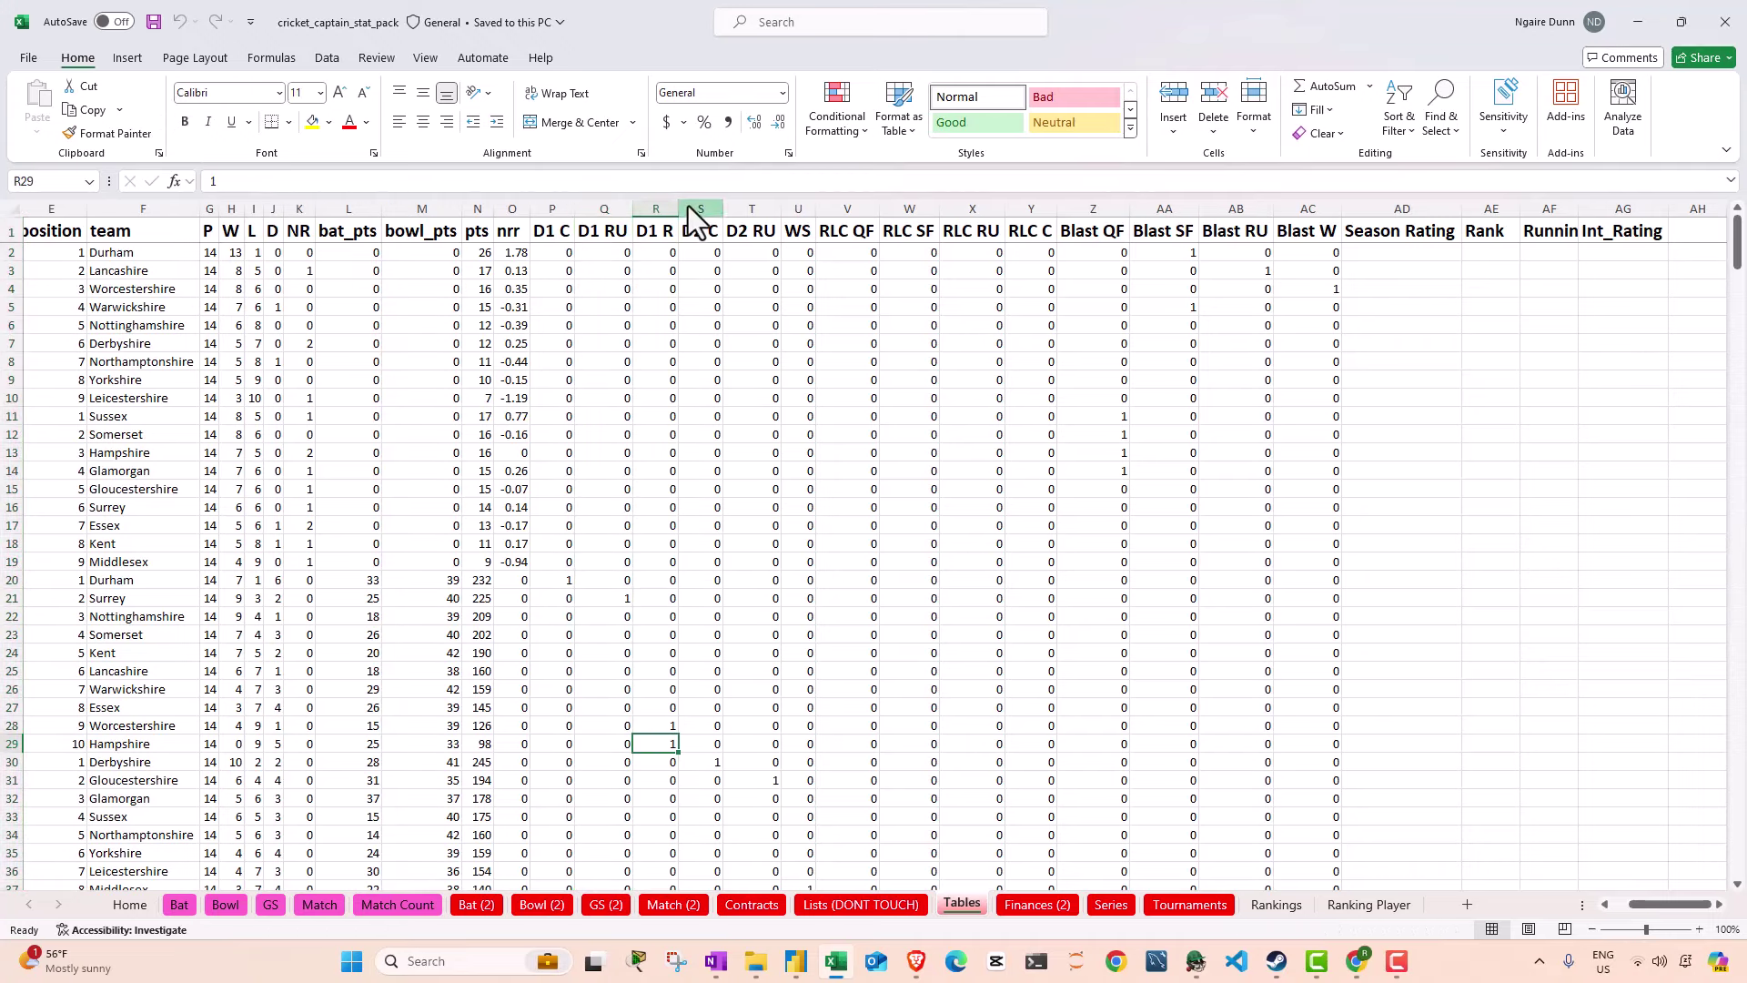
{"action": "left_click_drag", "start_coordinate": [697, 208], "coordinate": [791, 219]}
{"action": "left_click", "coordinate": [798, 209]}
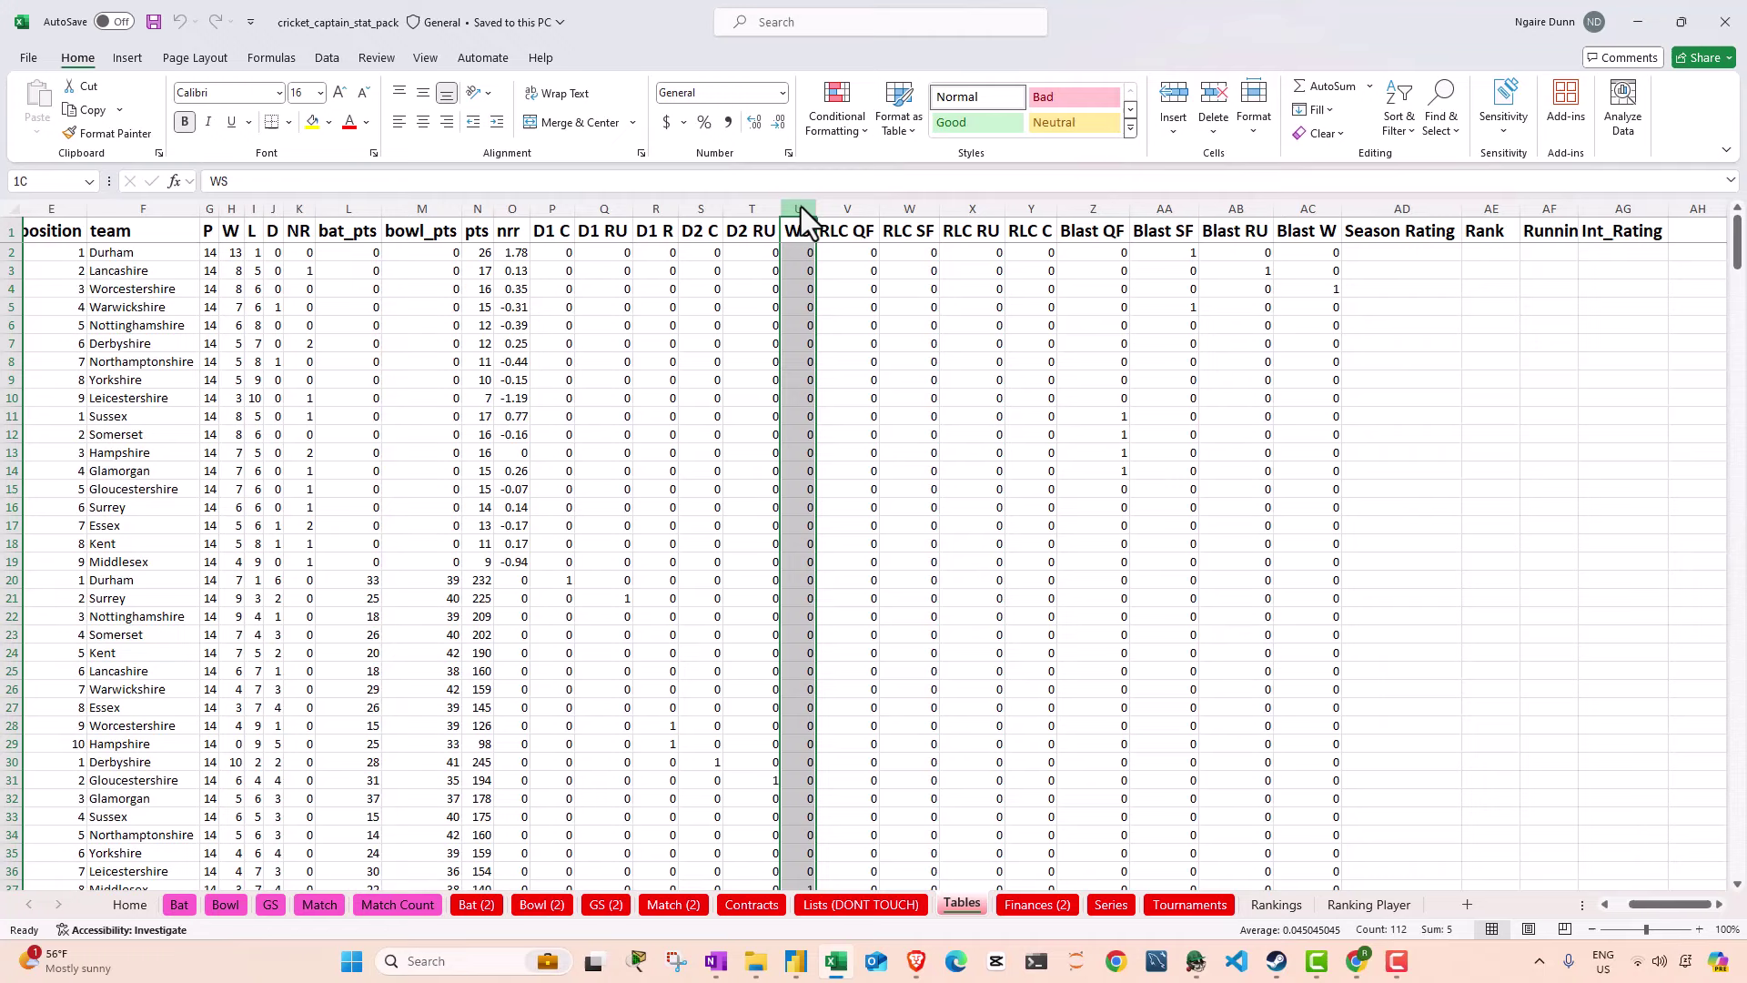
Step: Examine the RLC QF, RLC SF and RLC C columns, and trace the Blast winner's row across to its Season value
{"action": "left_click", "coordinate": [856, 215]}
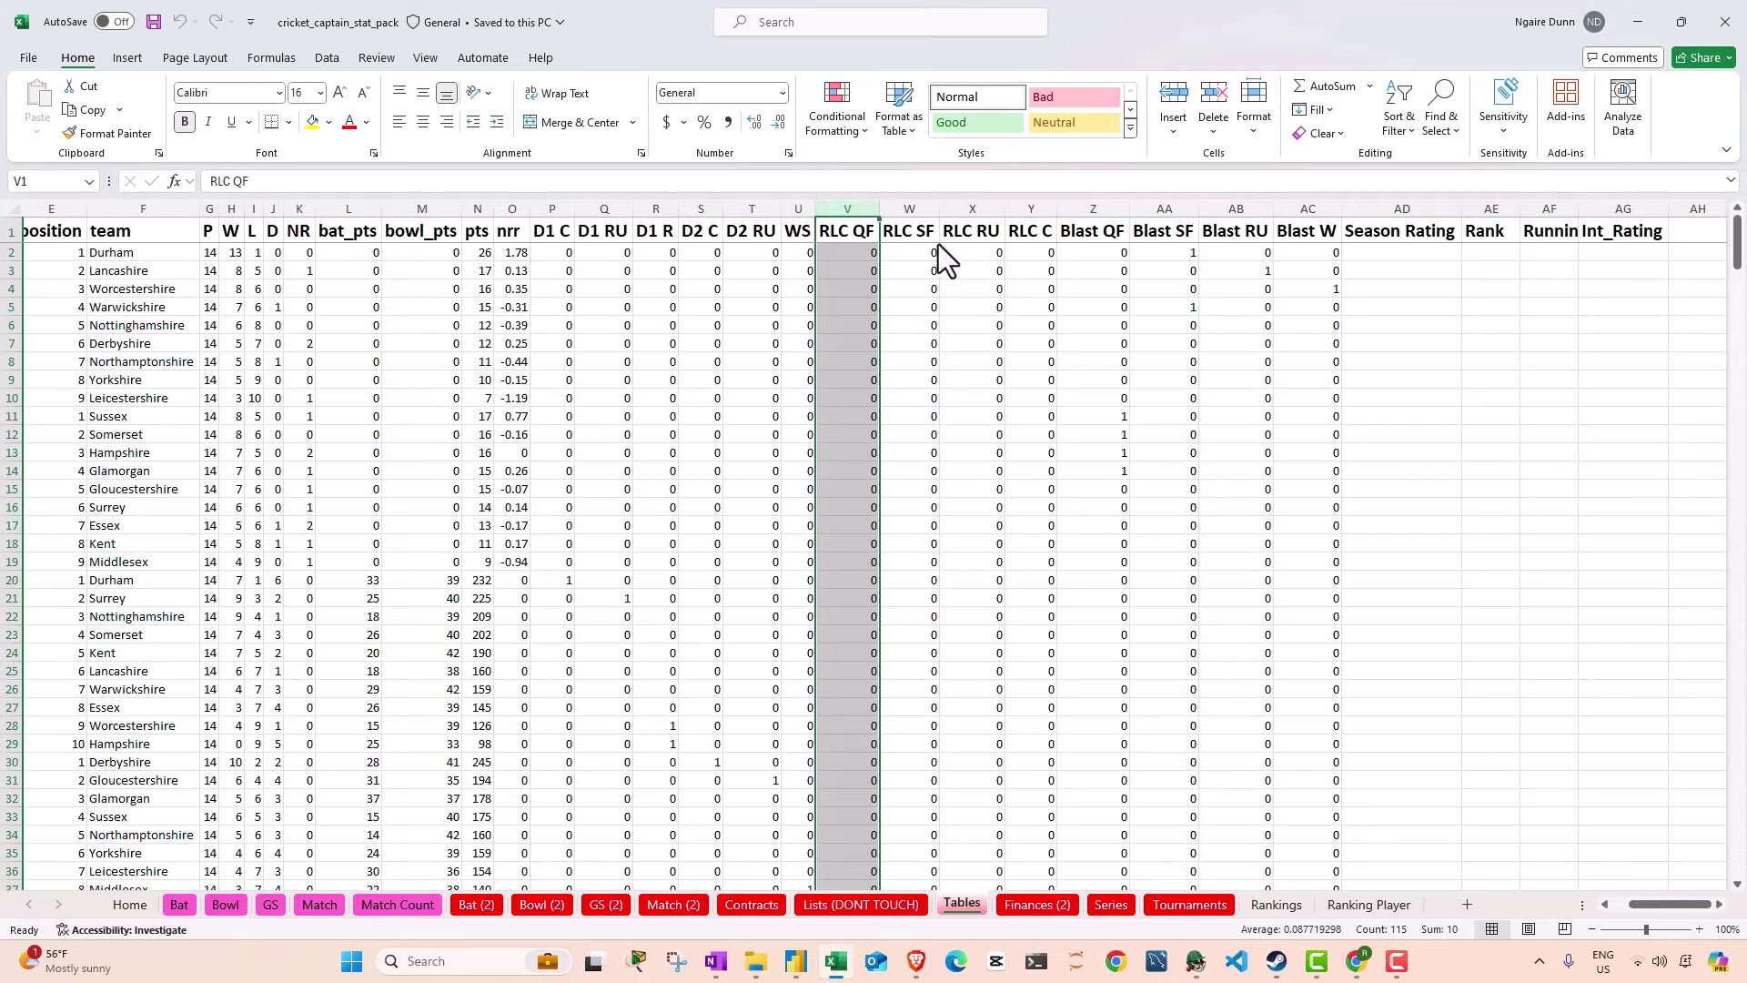
{"action": "left_click", "coordinate": [911, 211]}
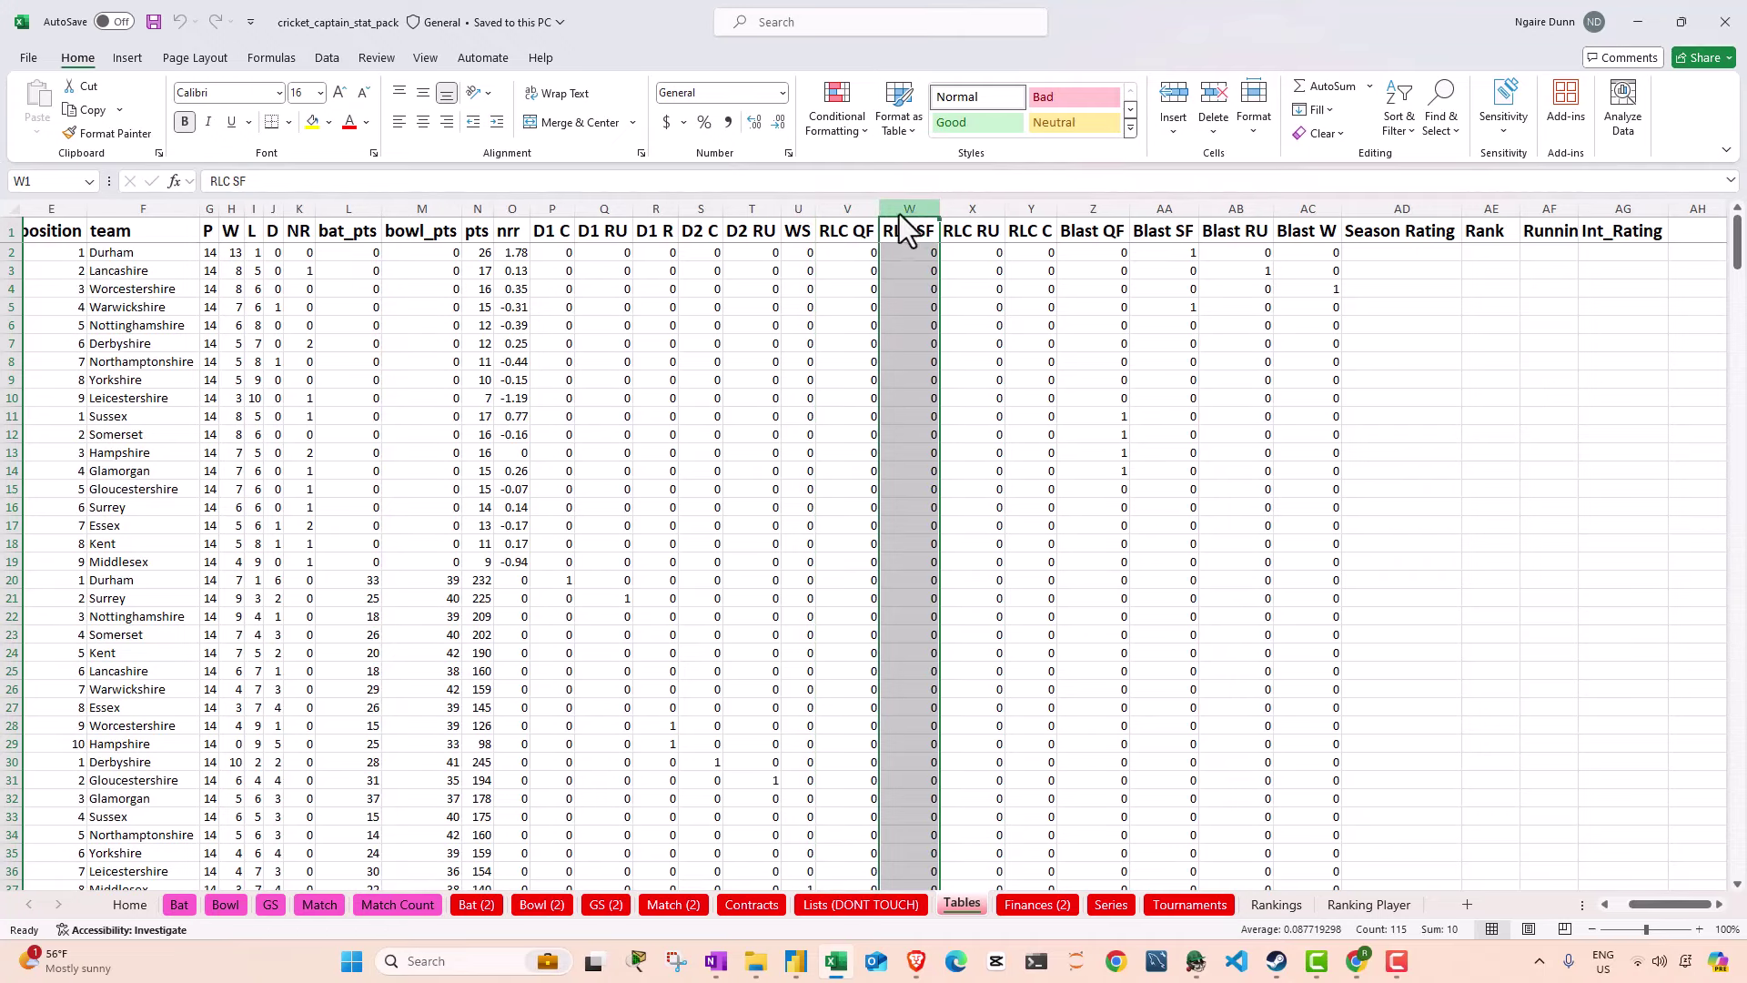
{"action": "left_click", "coordinate": [851, 211]}
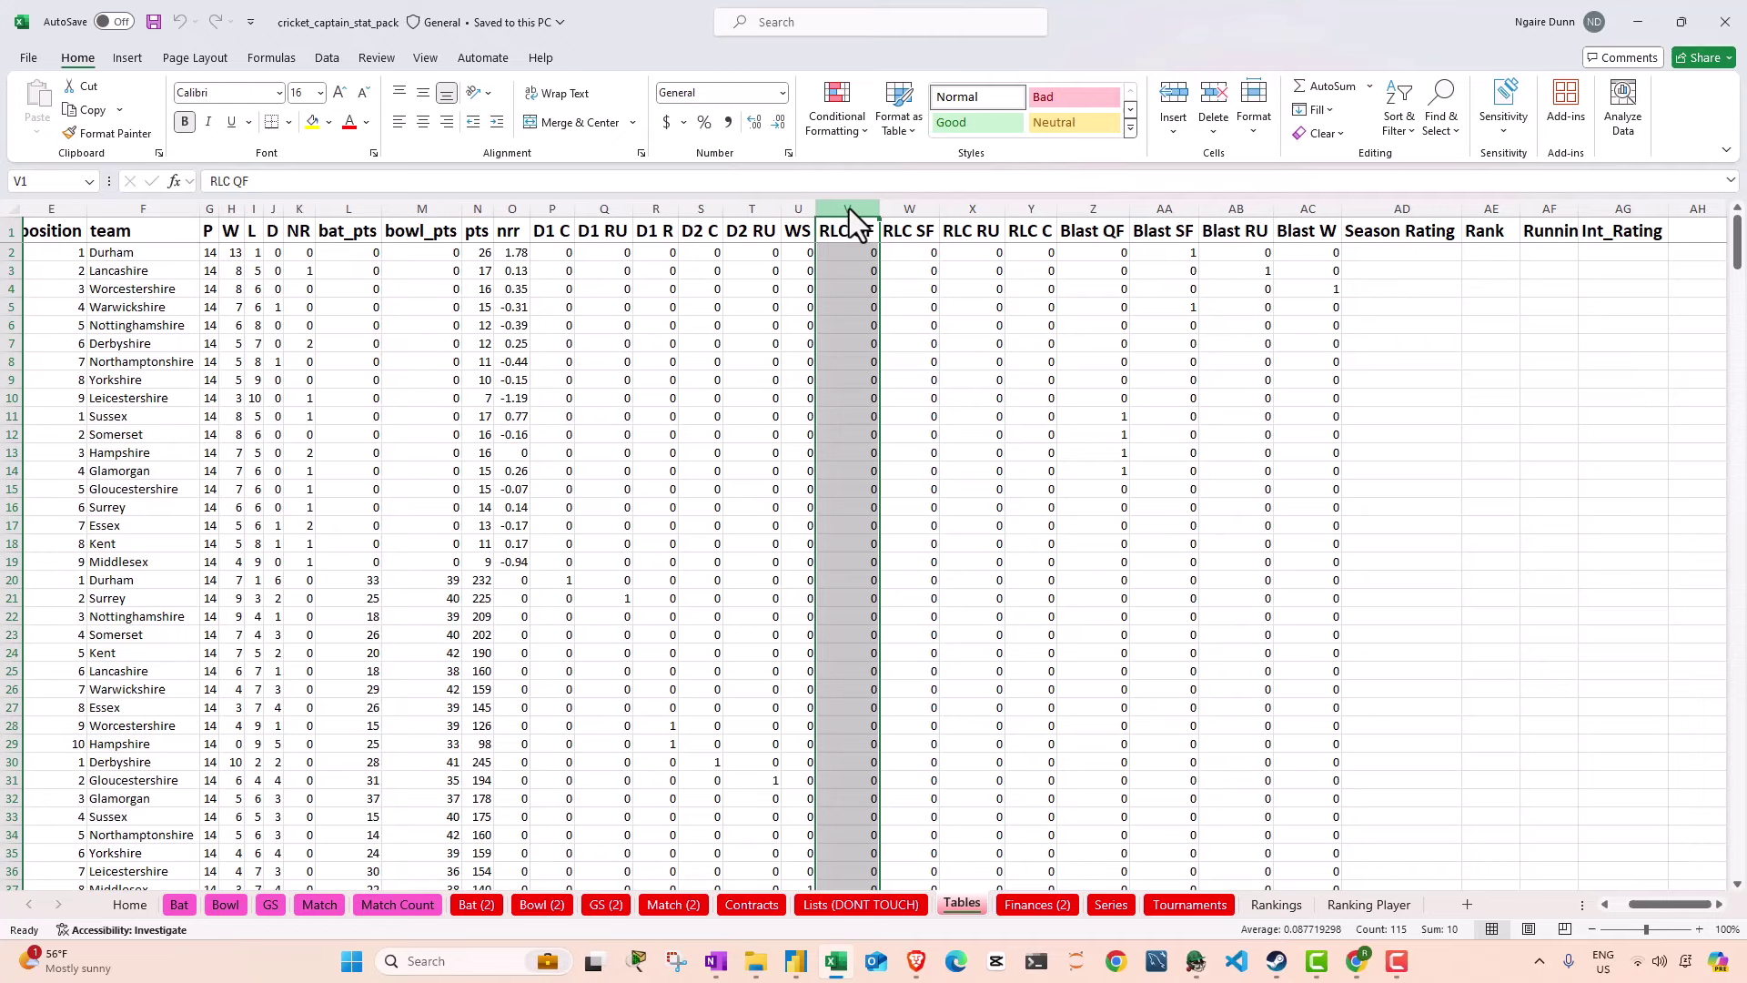
{"action": "left_click", "coordinate": [913, 211]}
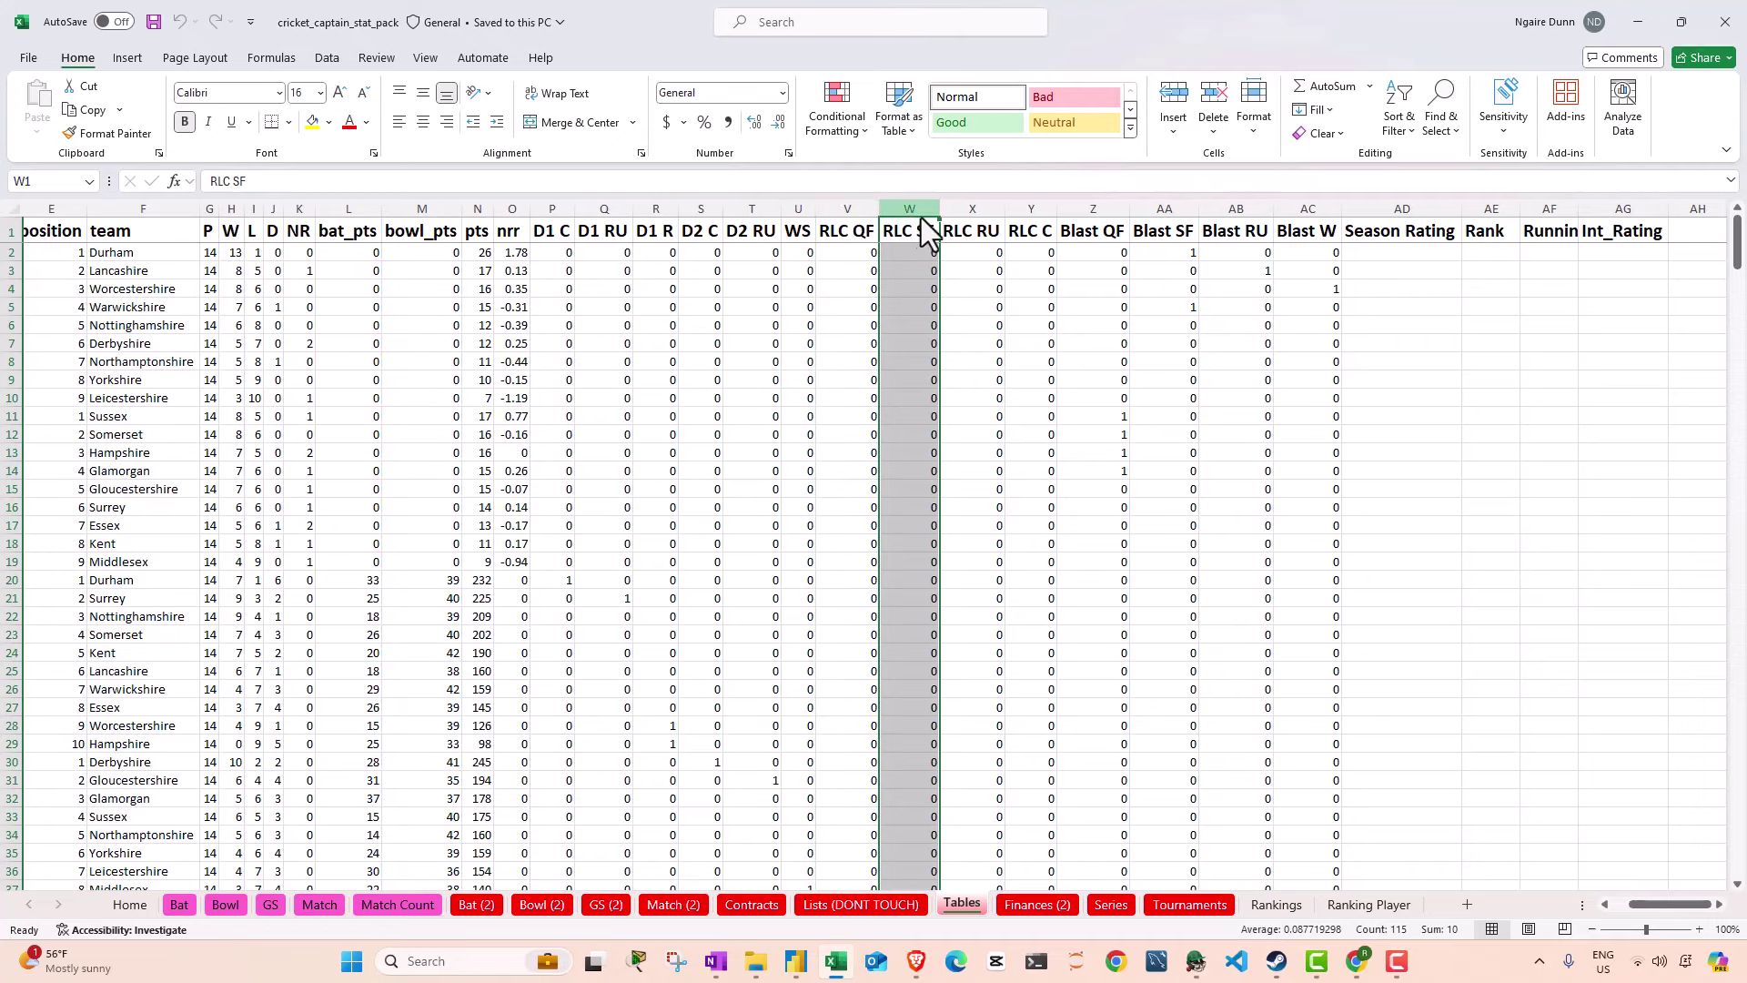
{"action": "left_click", "coordinate": [1027, 208]}
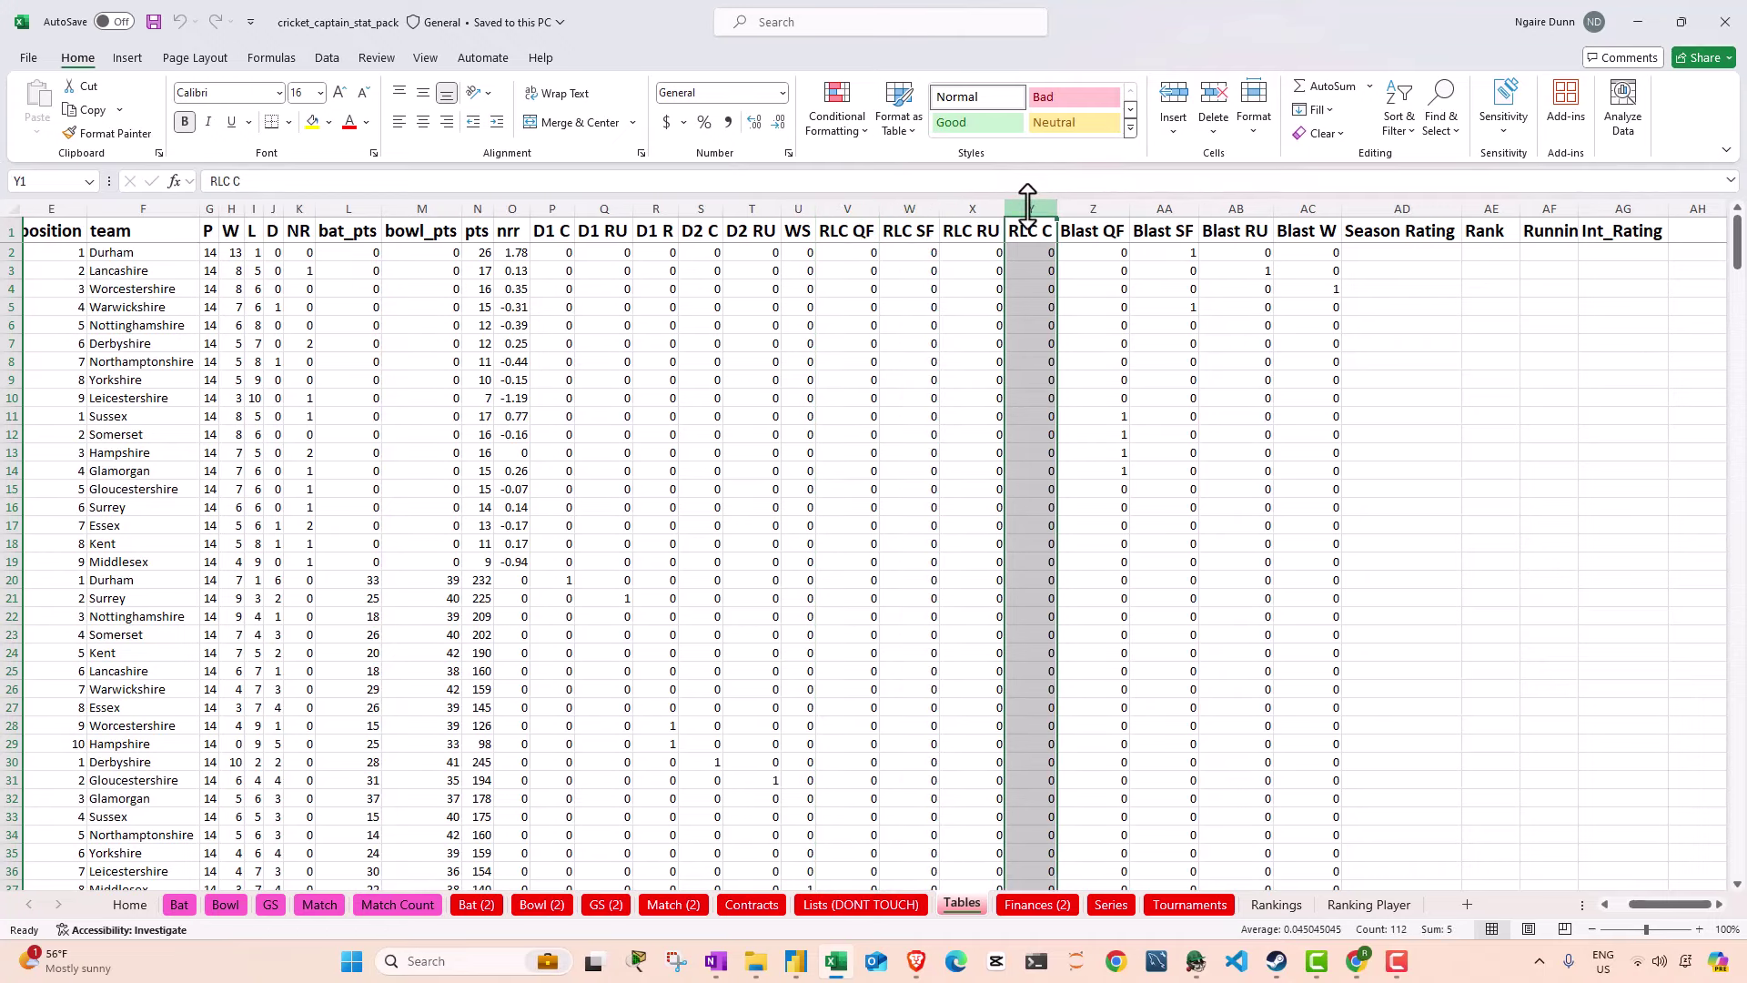
{"action": "left_click_drag", "start_coordinate": [1098, 233], "coordinate": [67, 282]}
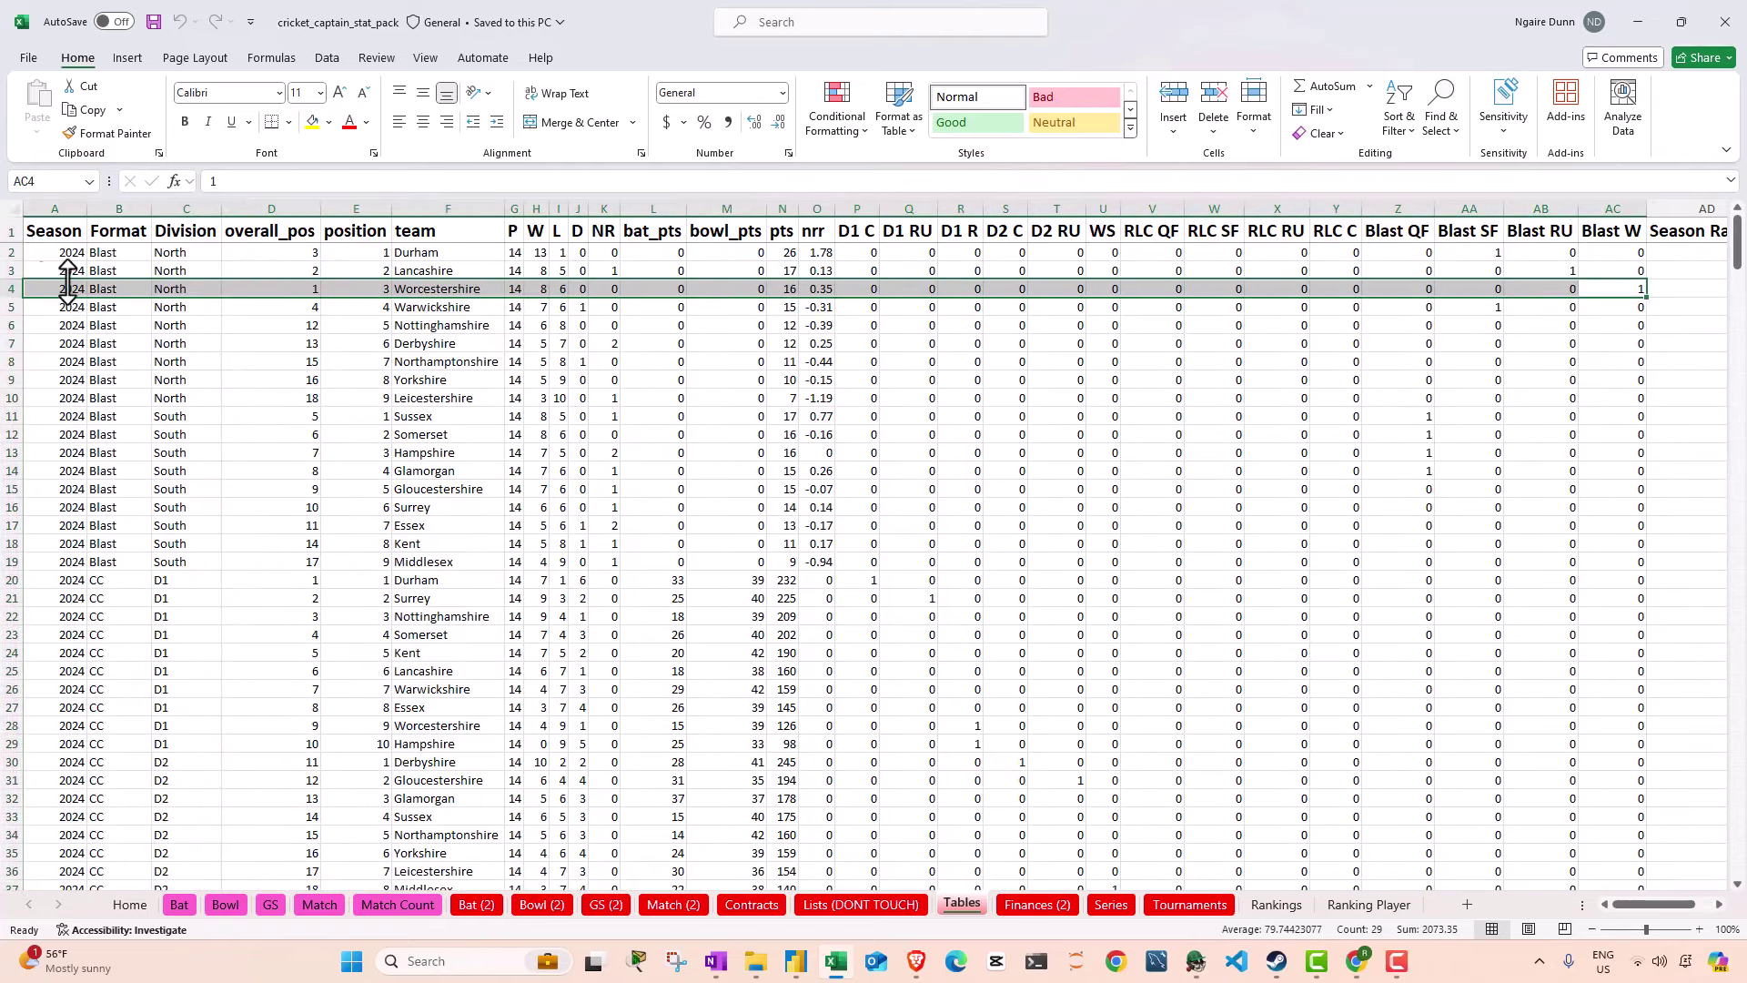
Step: Compare the overall_pos, position and pts values of the 2024 Blast teams in the North and South divisions
{"action": "left_click", "coordinate": [343, 291]}
{"action": "left_click", "coordinate": [312, 289]}
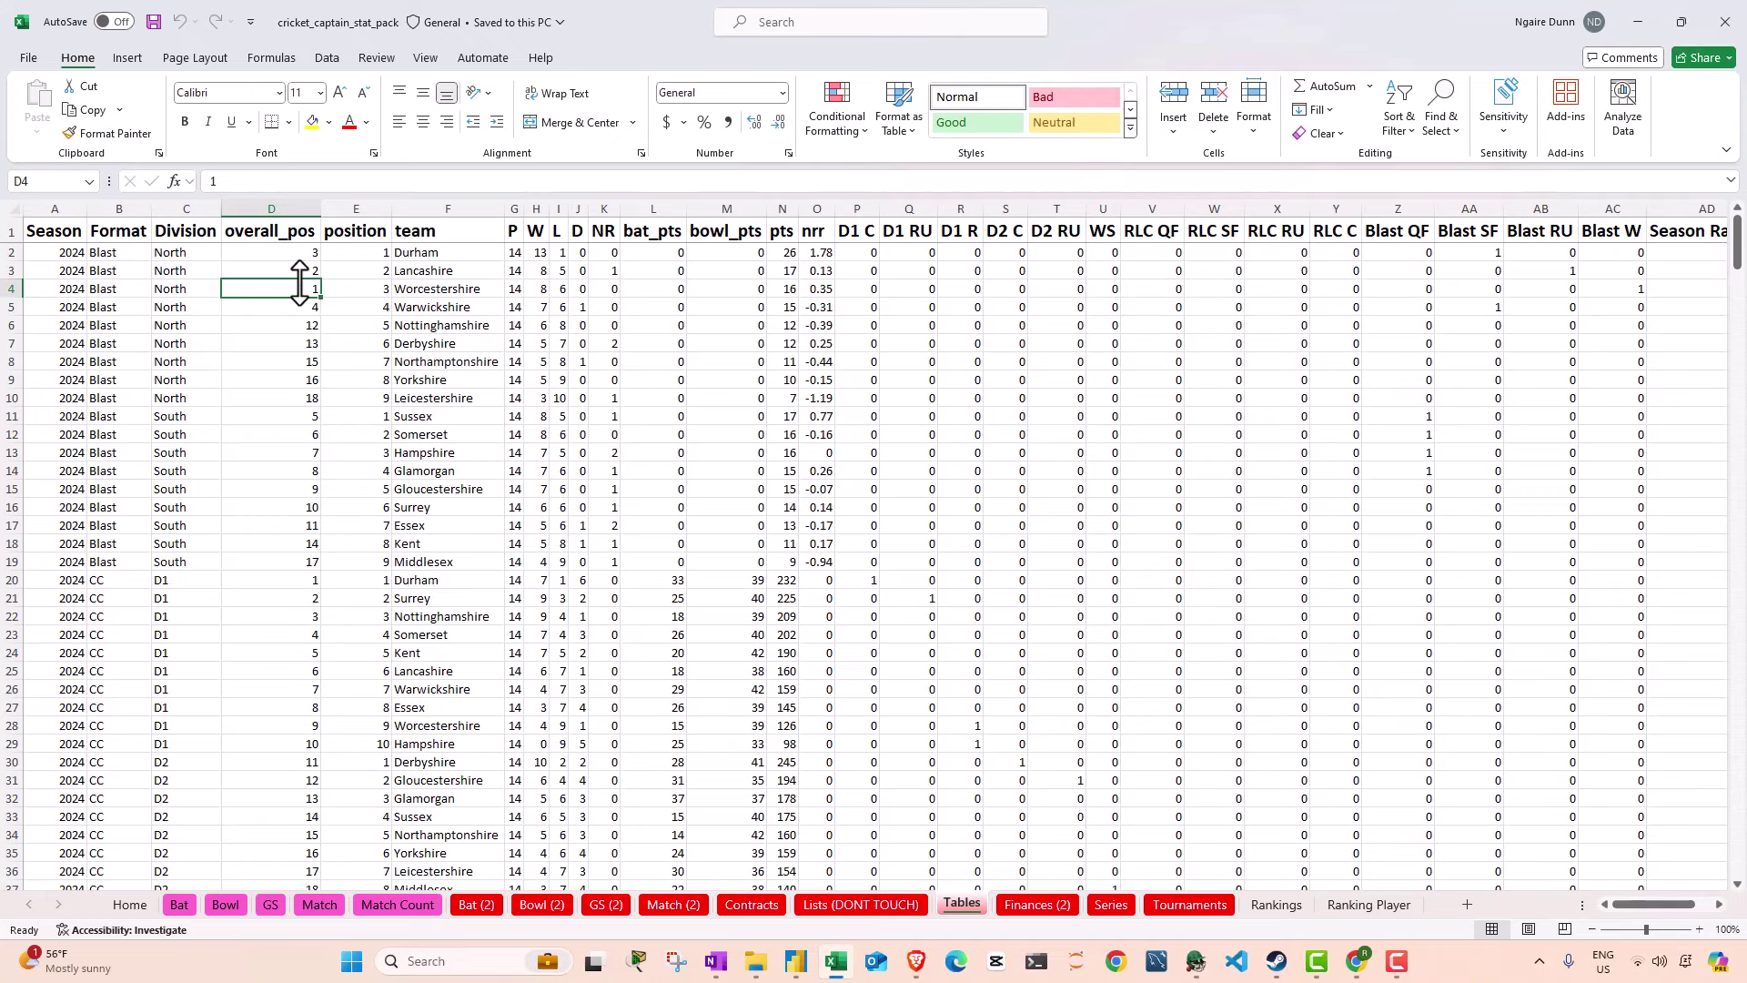
{"action": "left_click", "coordinate": [300, 270]}
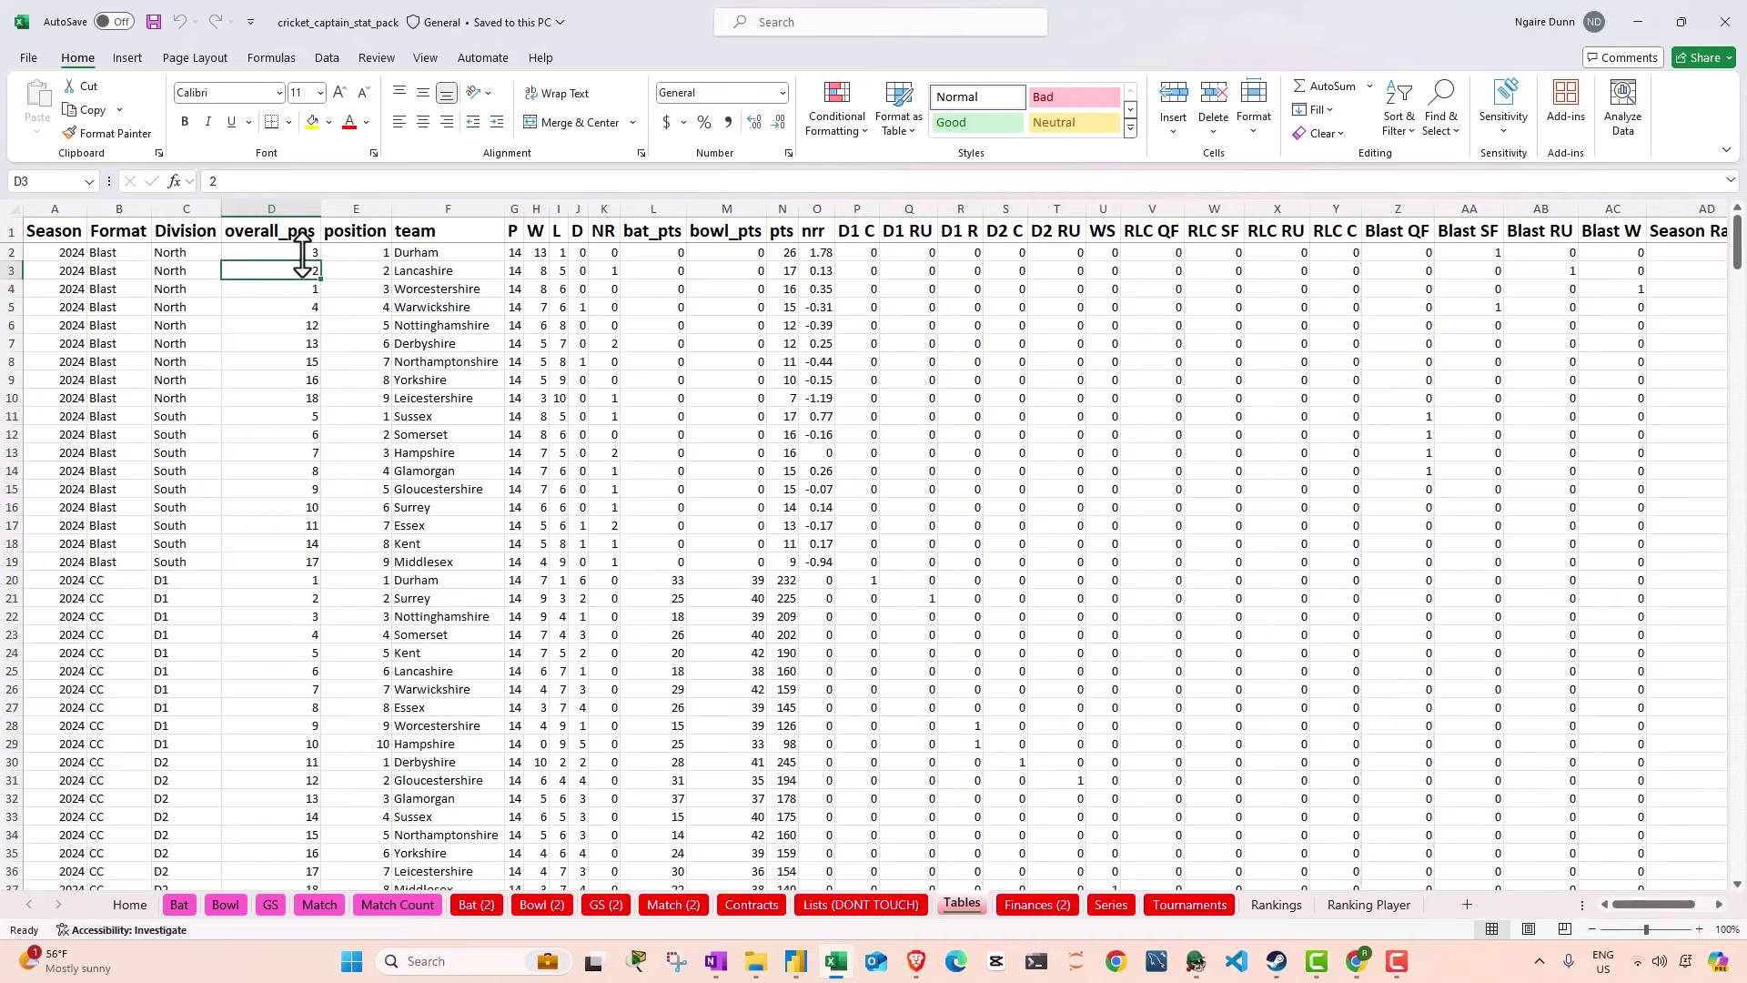
{"action": "left_click_drag", "start_coordinate": [302, 255], "coordinate": [300, 314]}
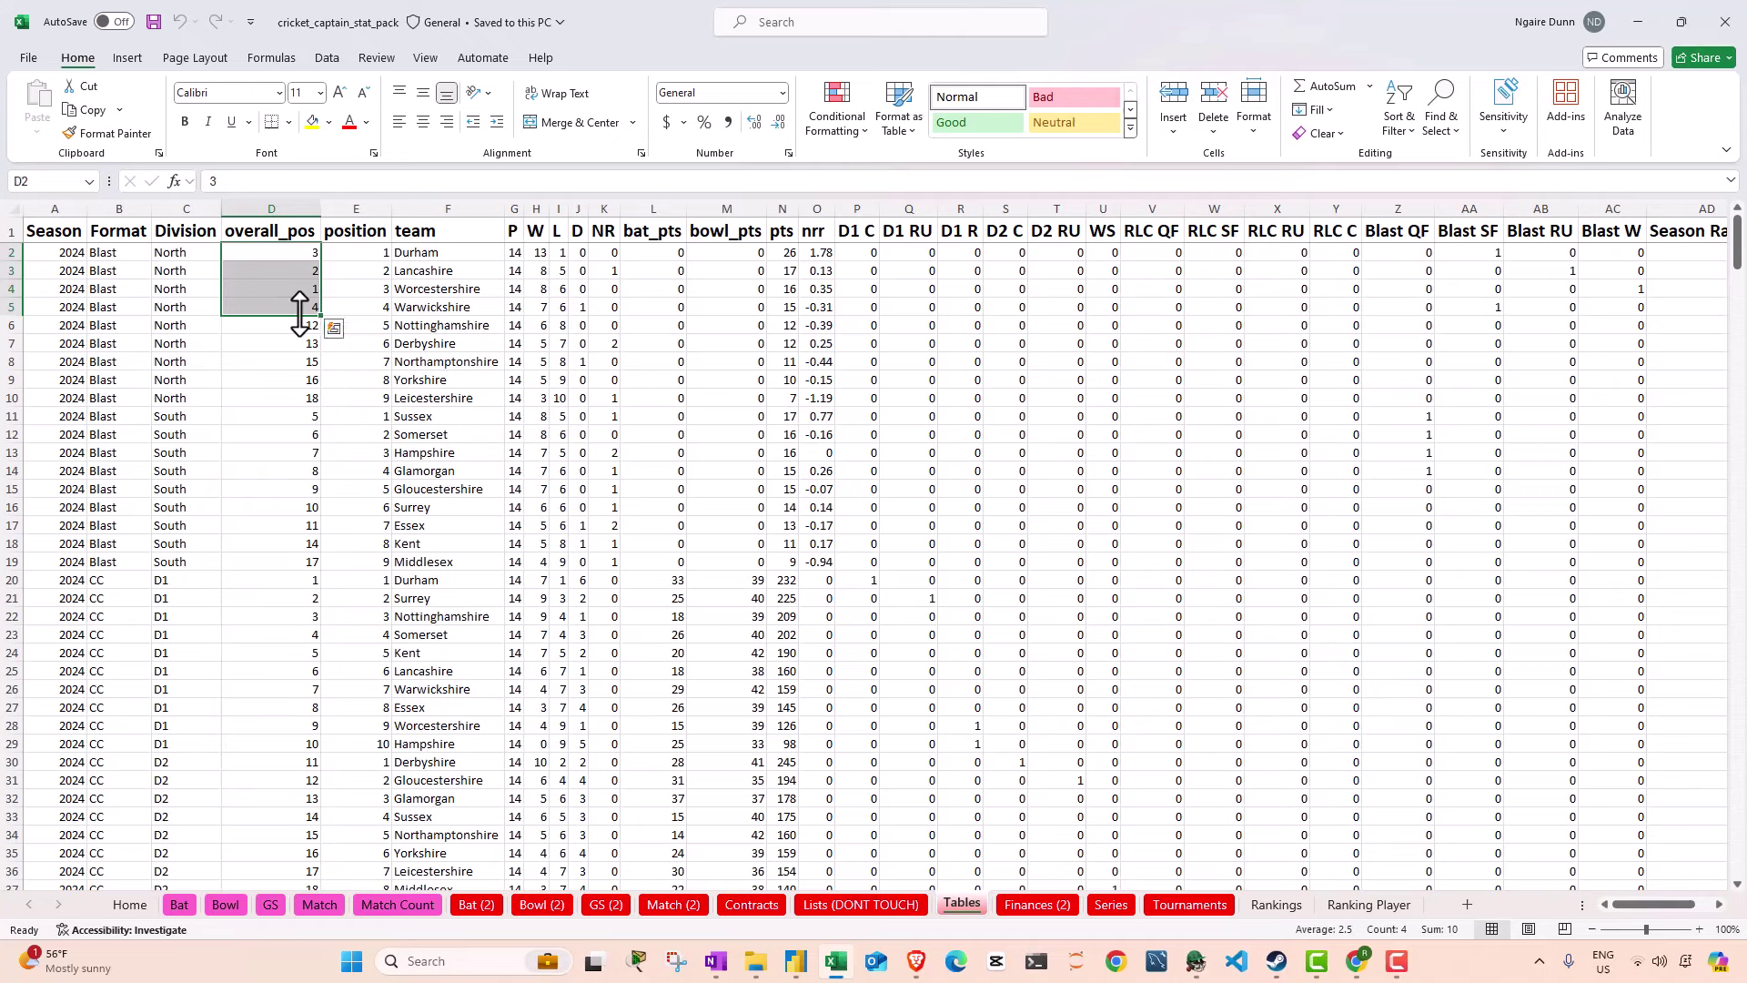
{"action": "left_click", "coordinate": [791, 259]}
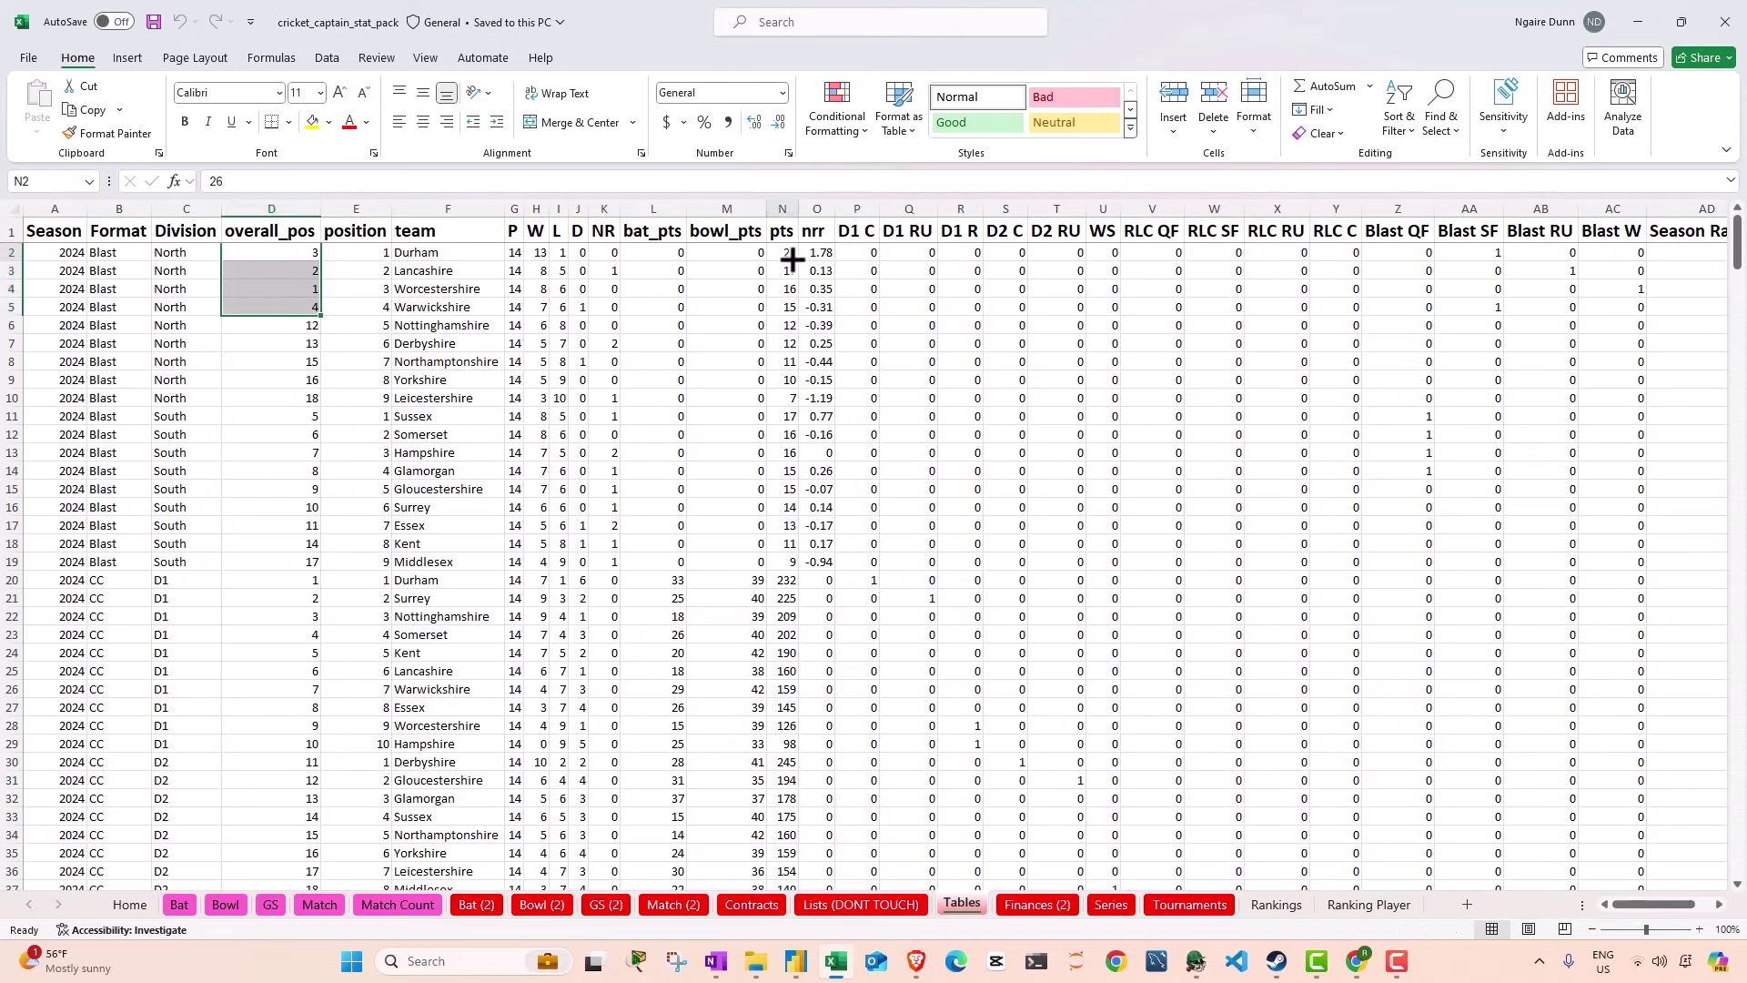
{"action": "left_click", "coordinate": [340, 369]}
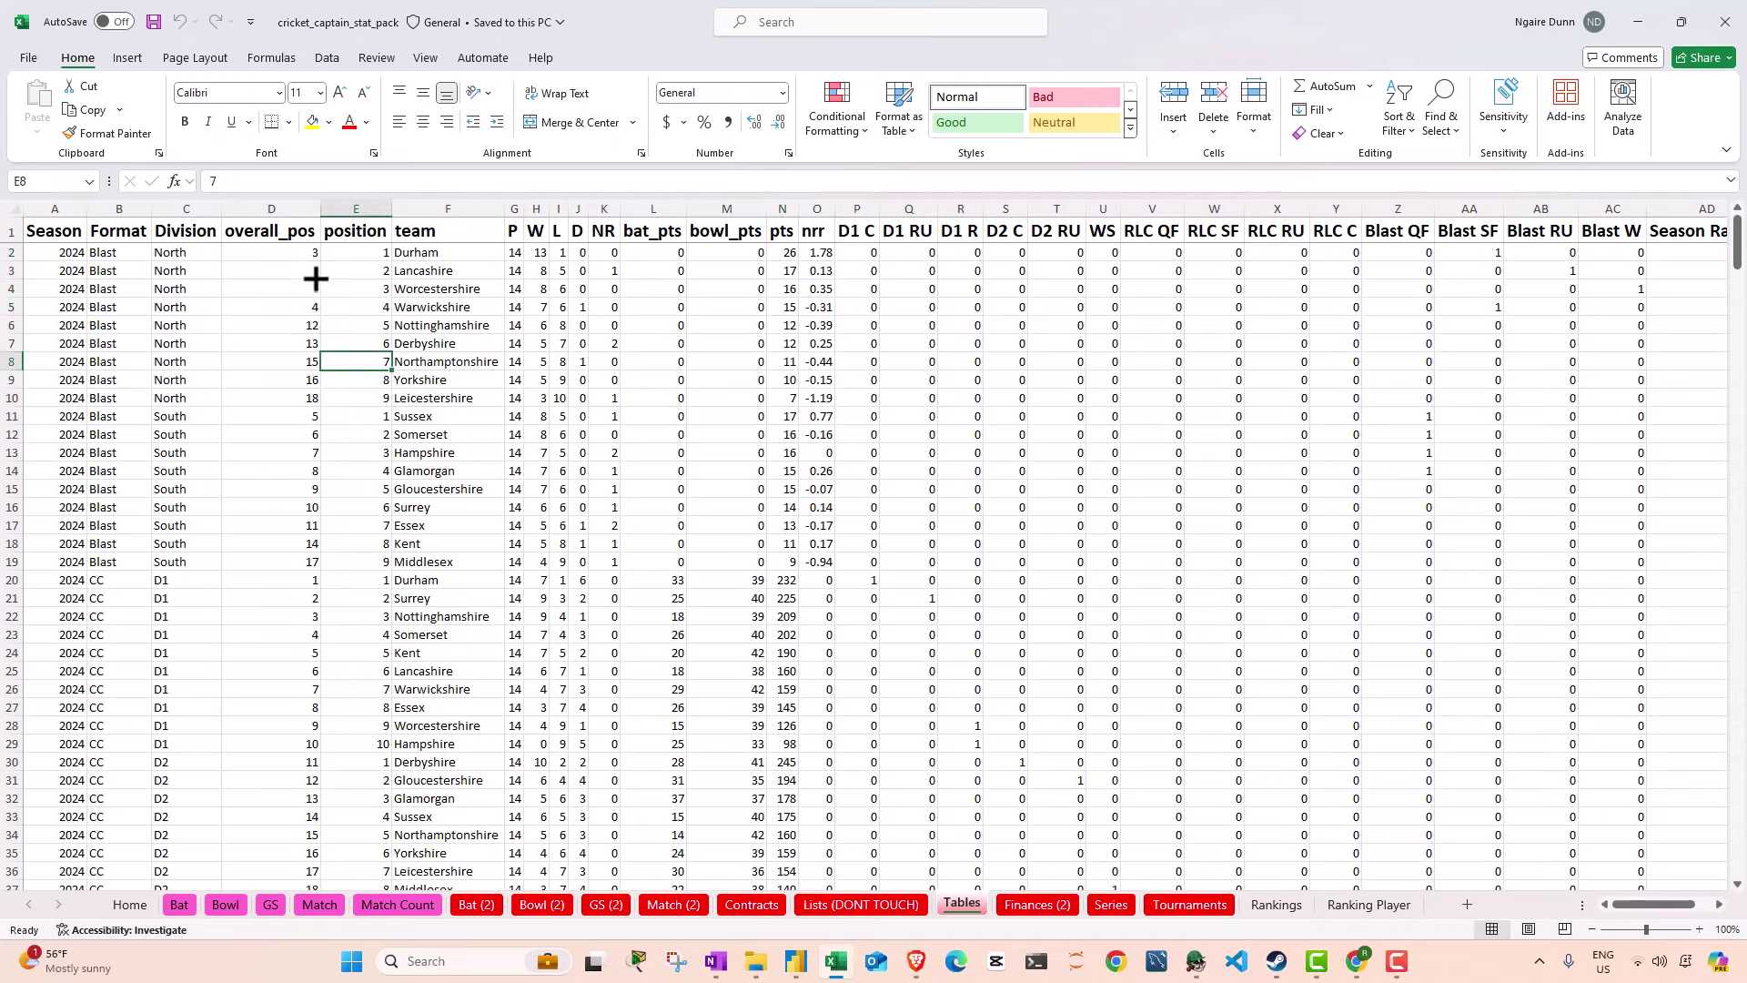
{"action": "left_click_drag", "start_coordinate": [316, 280], "coordinate": [304, 558]}
Step: Examine the Tables sheet's rows for the following seasons, down to the season 0 Test, ODI and T20I international ranking rows
{"action": "scroll", "coordinate": [302, 553], "scroll_direction": "down", "scroll_amount": 15}
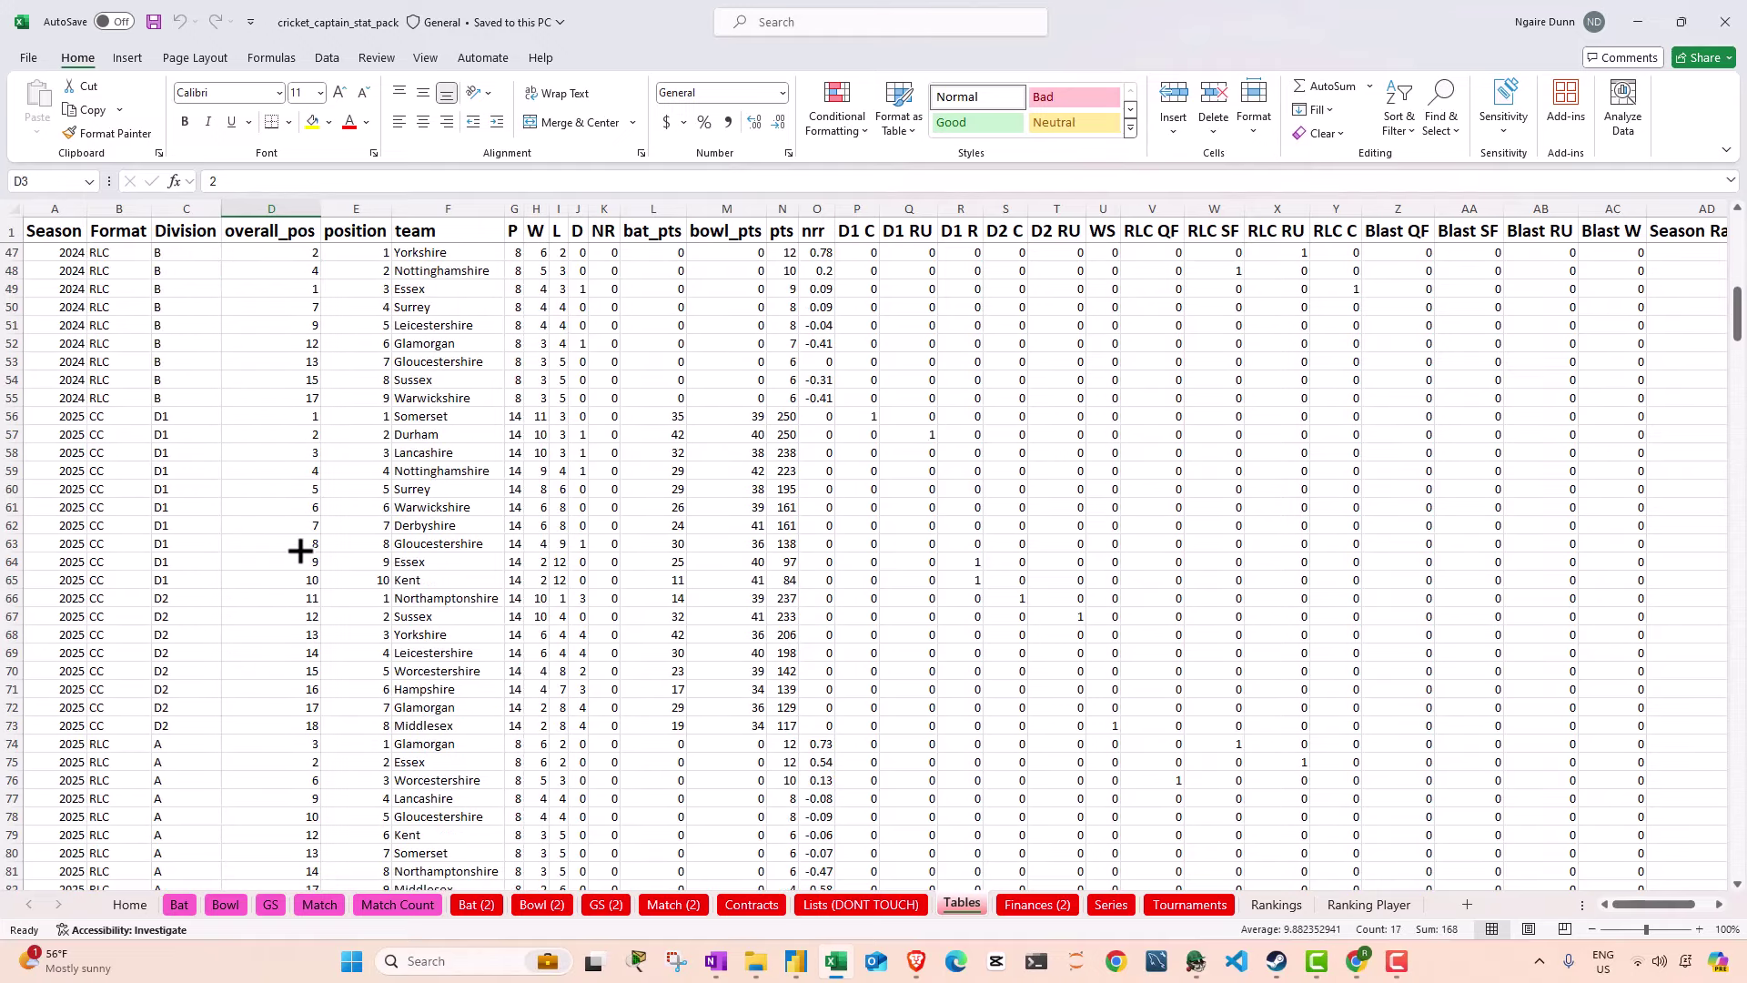
{"action": "scroll", "coordinate": [301, 551], "scroll_direction": "down", "scroll_amount": 18}
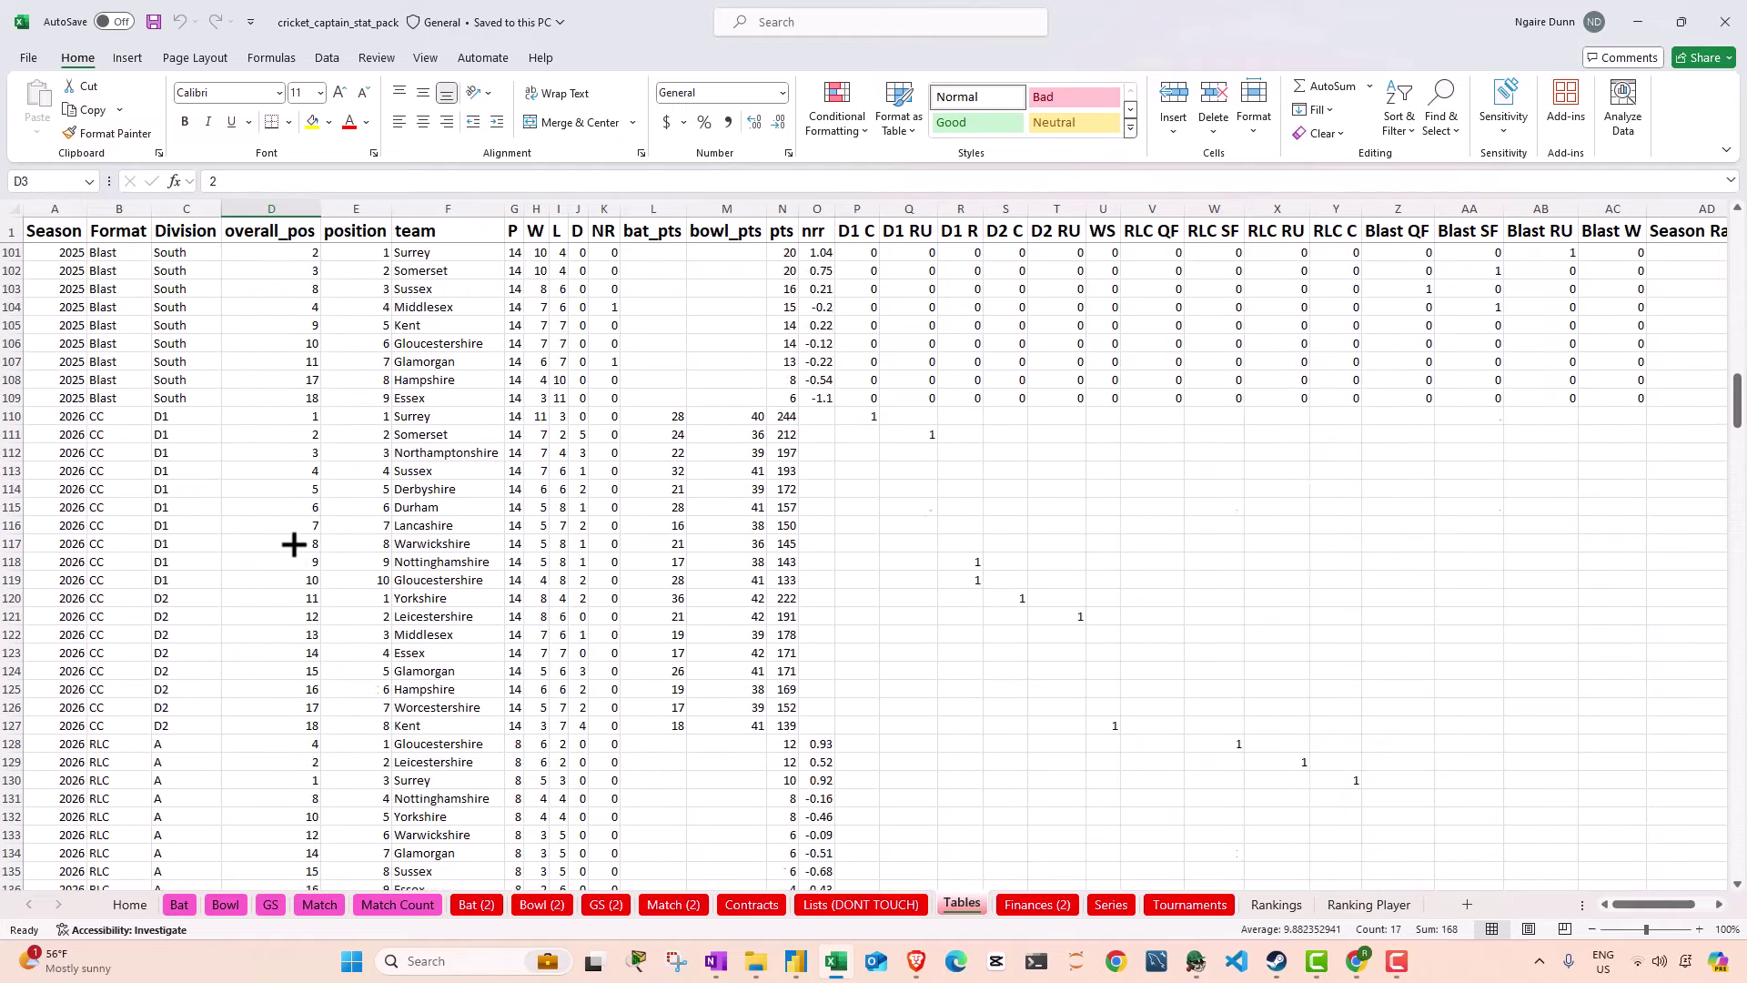
{"action": "scroll", "coordinate": [293, 543], "scroll_direction": "up", "scroll_amount": 8}
{"action": "scroll", "coordinate": [291, 544], "scroll_direction": "down", "scroll_amount": 6}
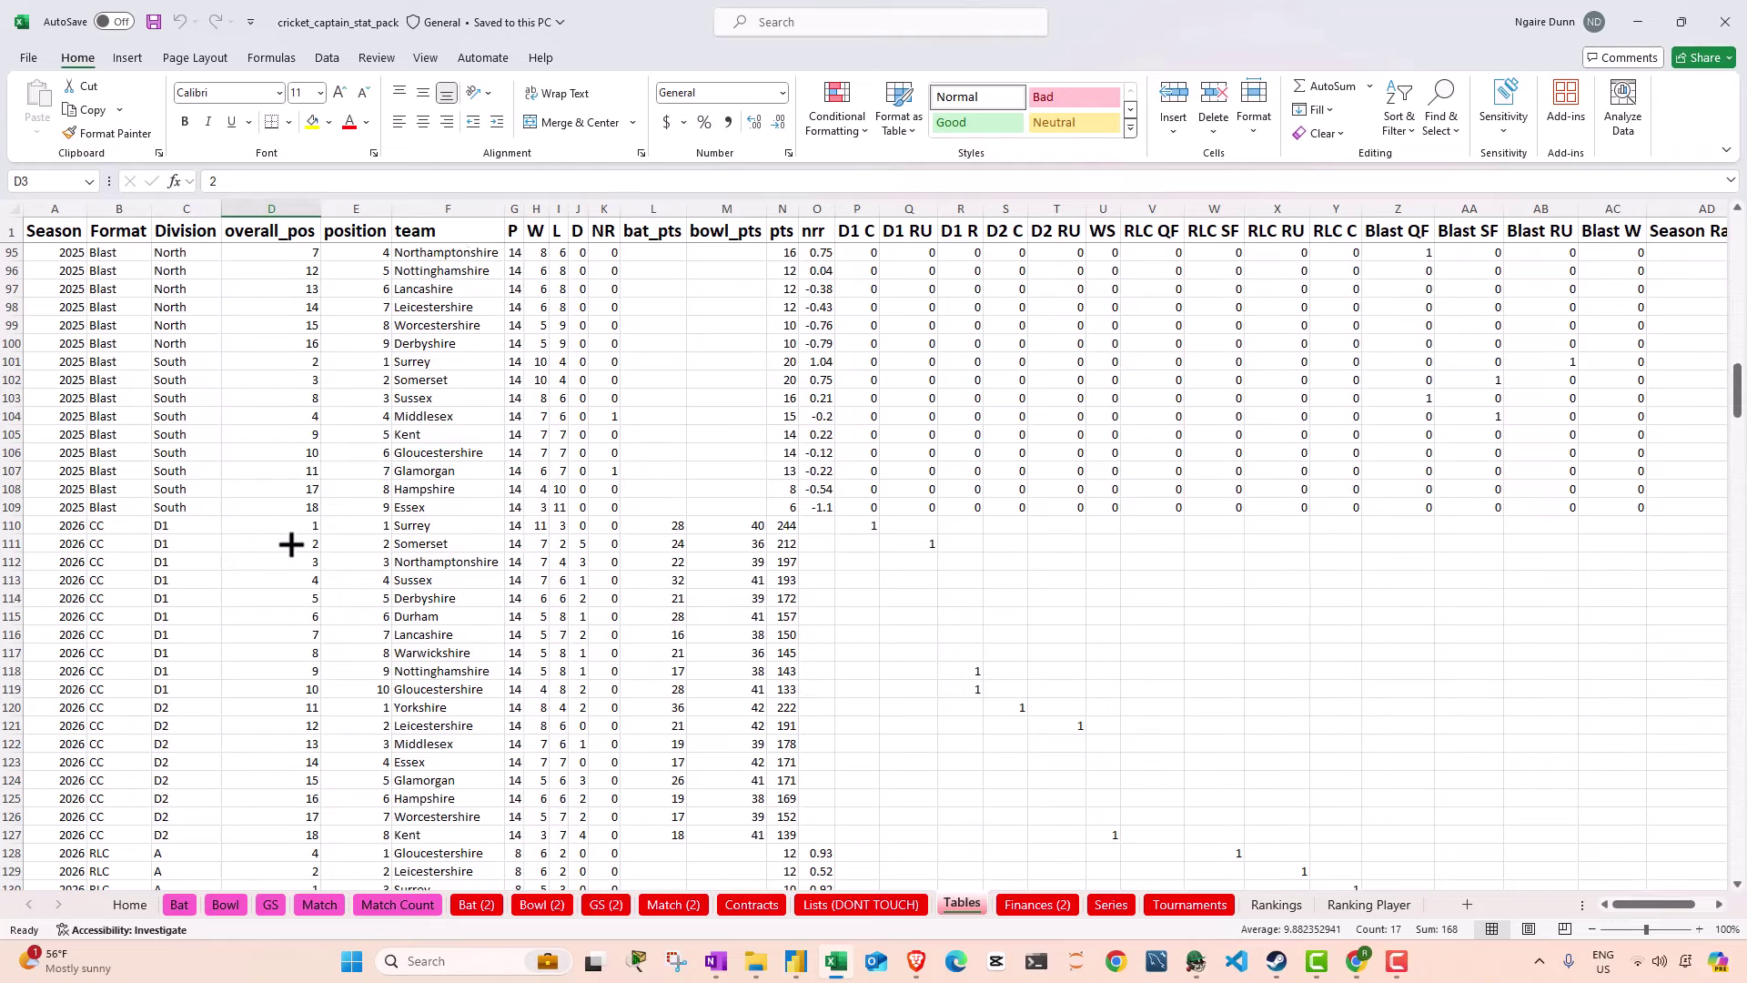
{"action": "scroll", "coordinate": [291, 544], "scroll_direction": "down", "scroll_amount": 1}
{"action": "scroll", "coordinate": [291, 544], "scroll_direction": "down", "scroll_amount": 2}
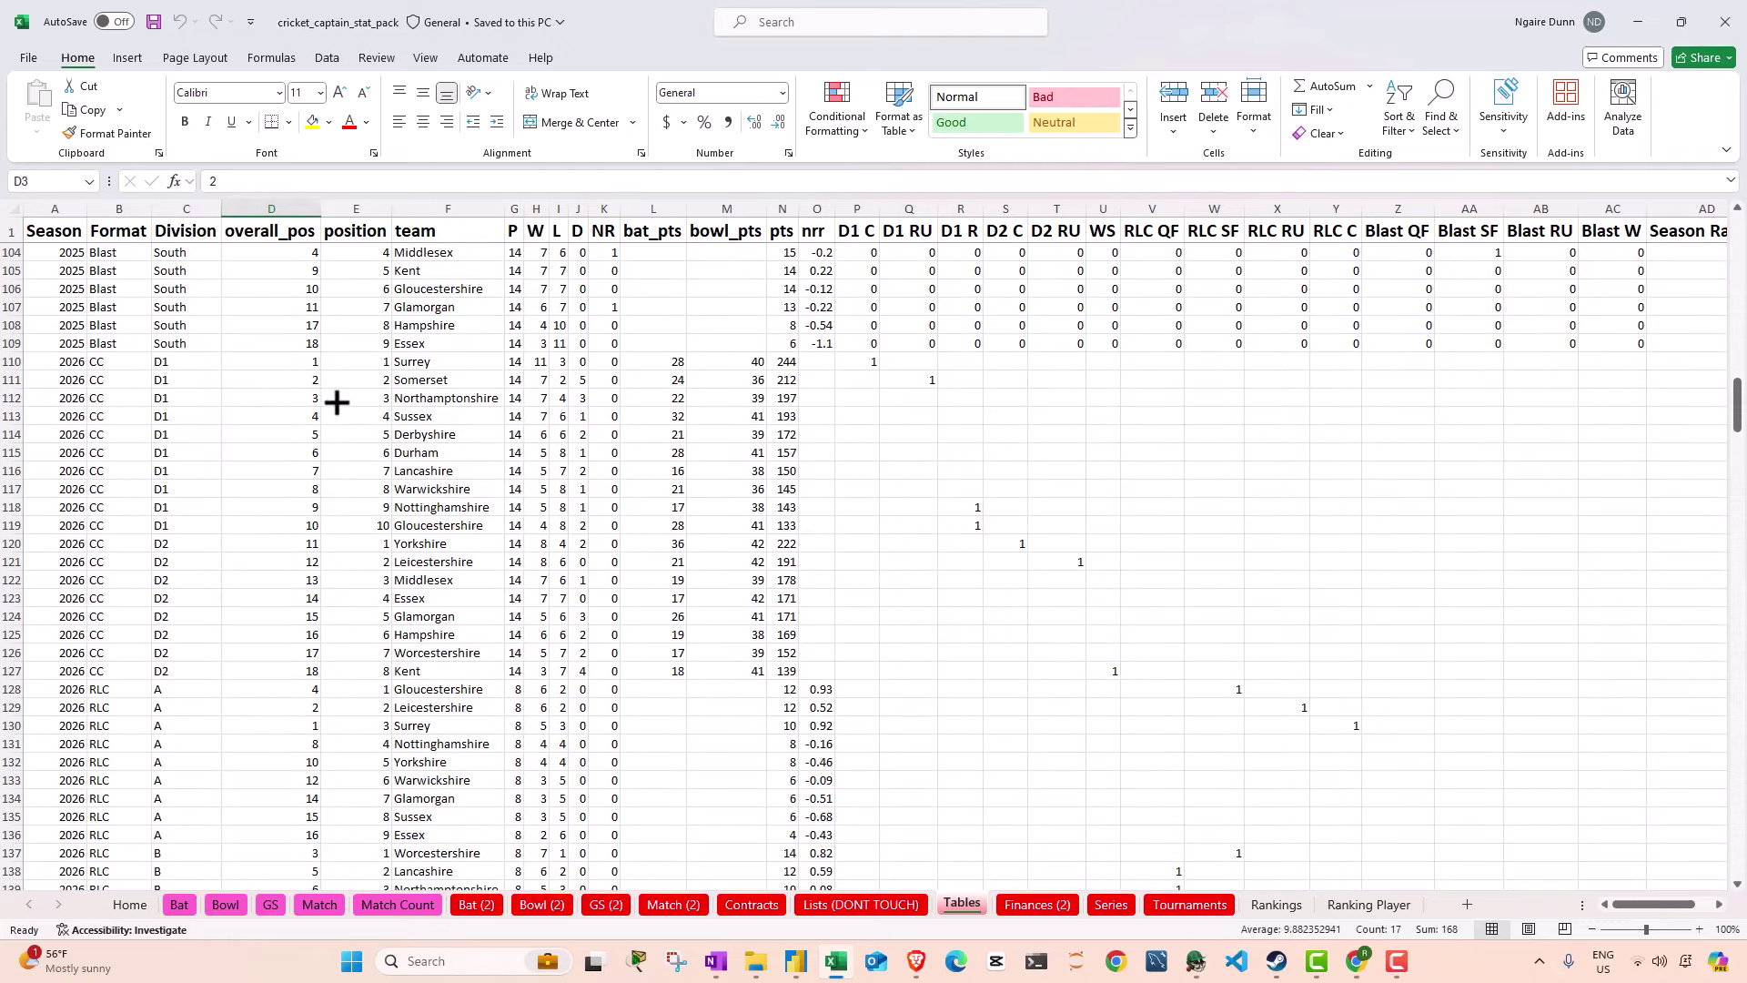
{"action": "scroll", "coordinate": [364, 446], "scroll_direction": "down", "scroll_amount": 20}
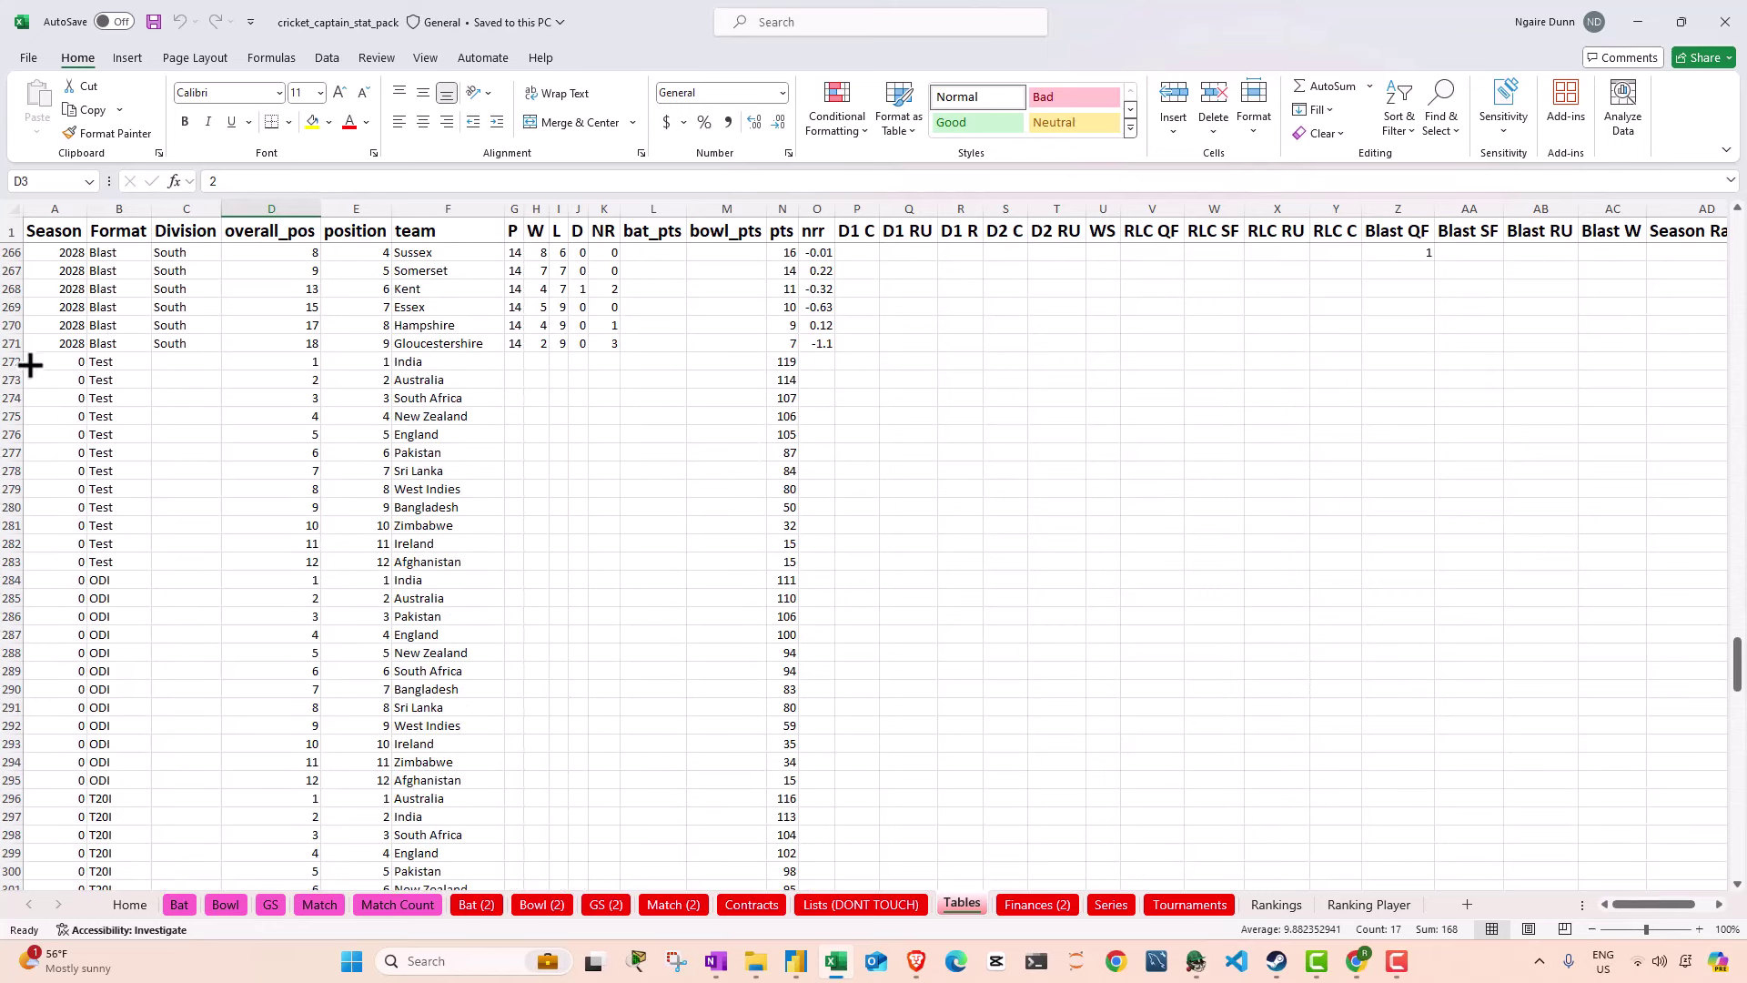
{"action": "left_click_drag", "start_coordinate": [19, 362], "coordinate": [37, 711]}
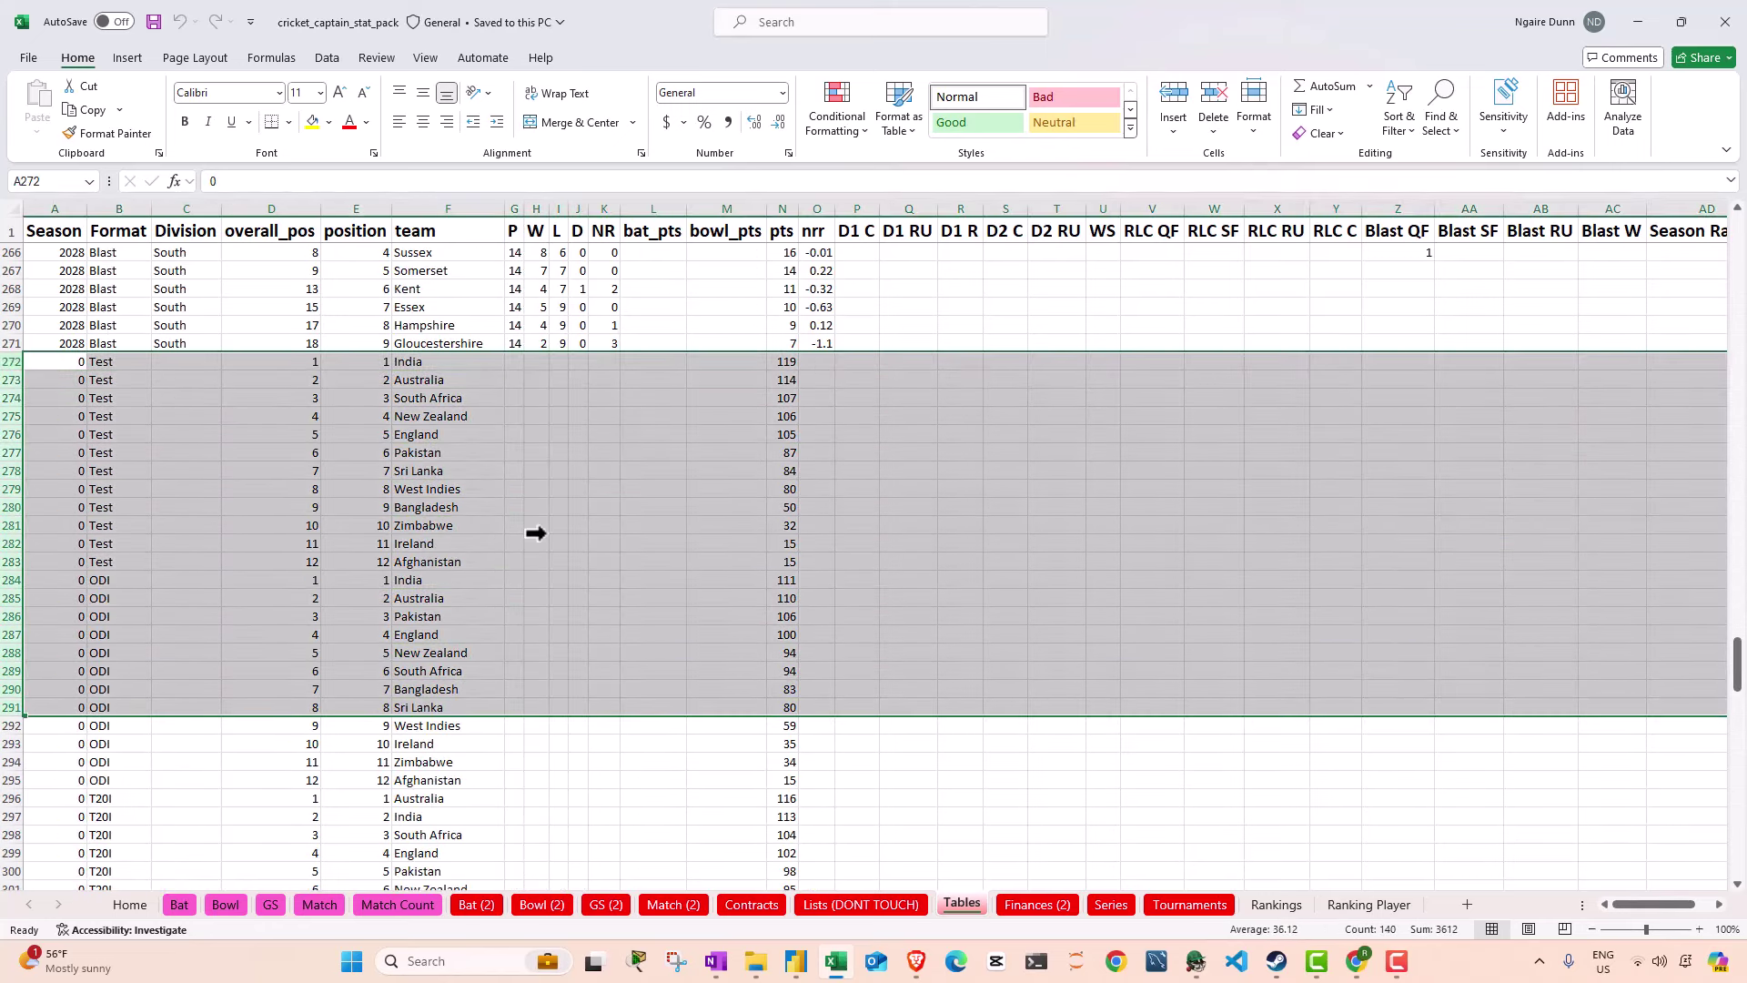
{"action": "left_click", "coordinate": [536, 528]}
{"action": "scroll", "coordinate": [471, 459], "scroll_direction": "down", "scroll_amount": 1}
{"action": "left_click_drag", "start_coordinate": [446, 307], "coordinate": [507, 460]}
Step: Open the Finances (2) sheet, and switch to Power BI Desktop to view the report's Finances page
{"action": "key", "text": "ctrl+Page_Down"}
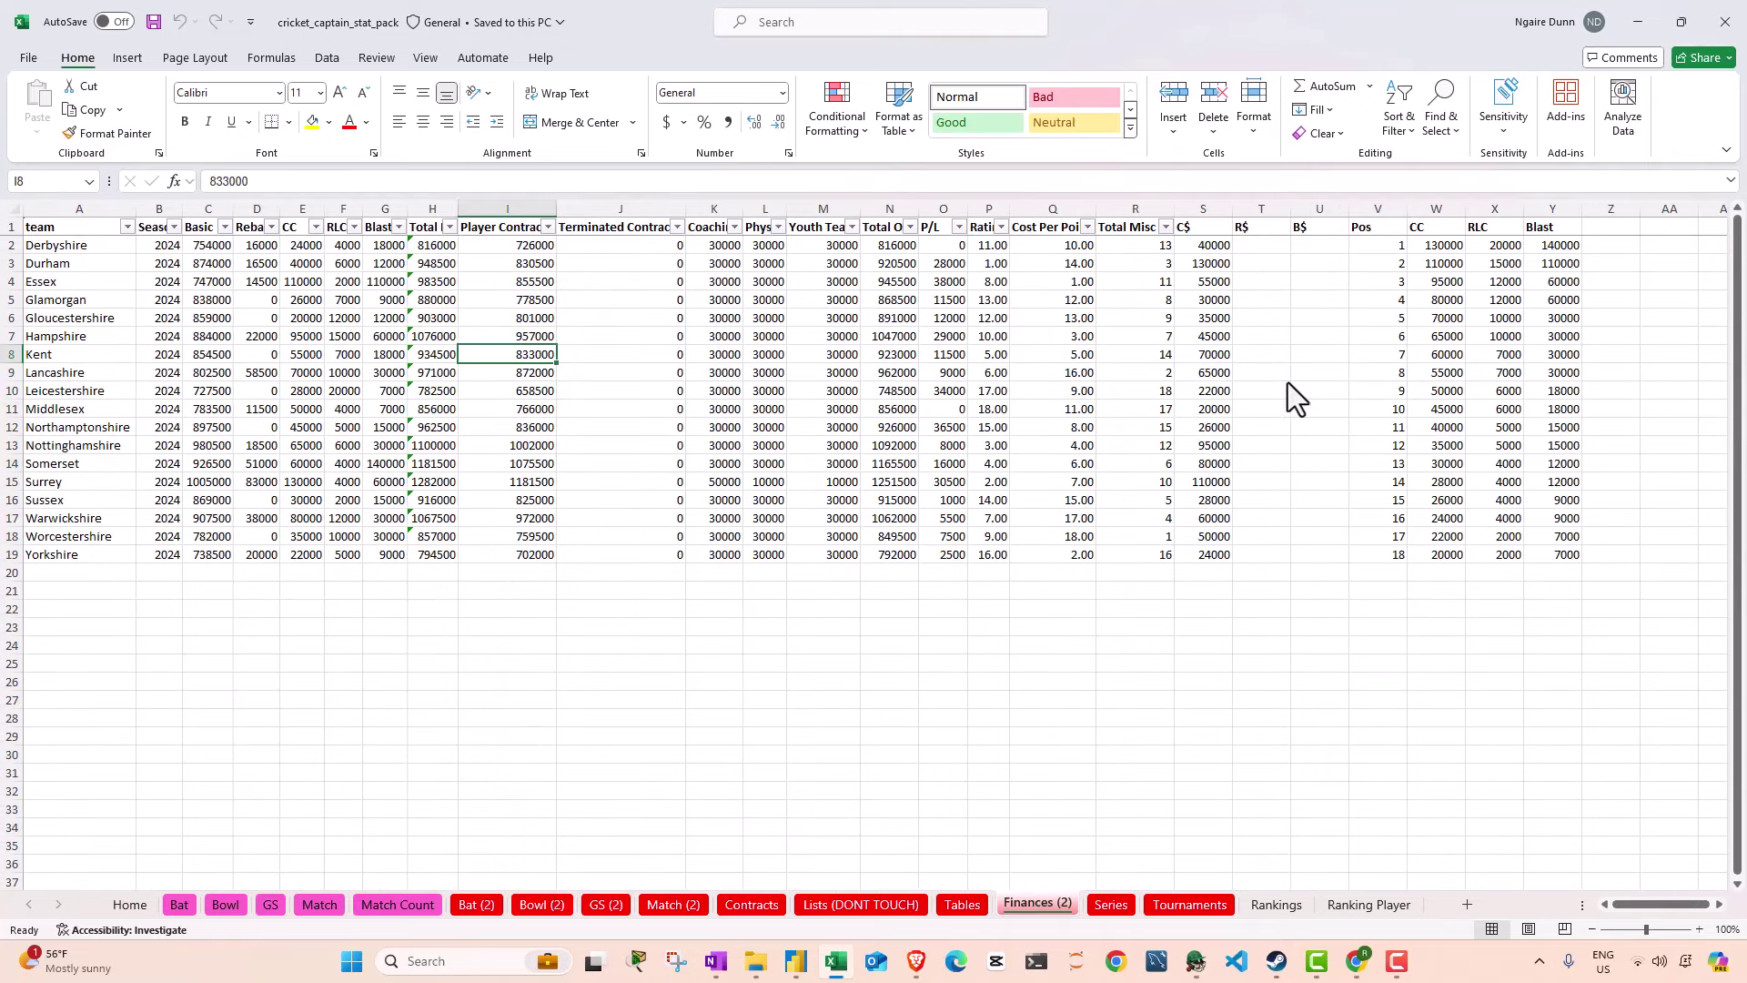
{"action": "key", "text": "alt+Tab"}
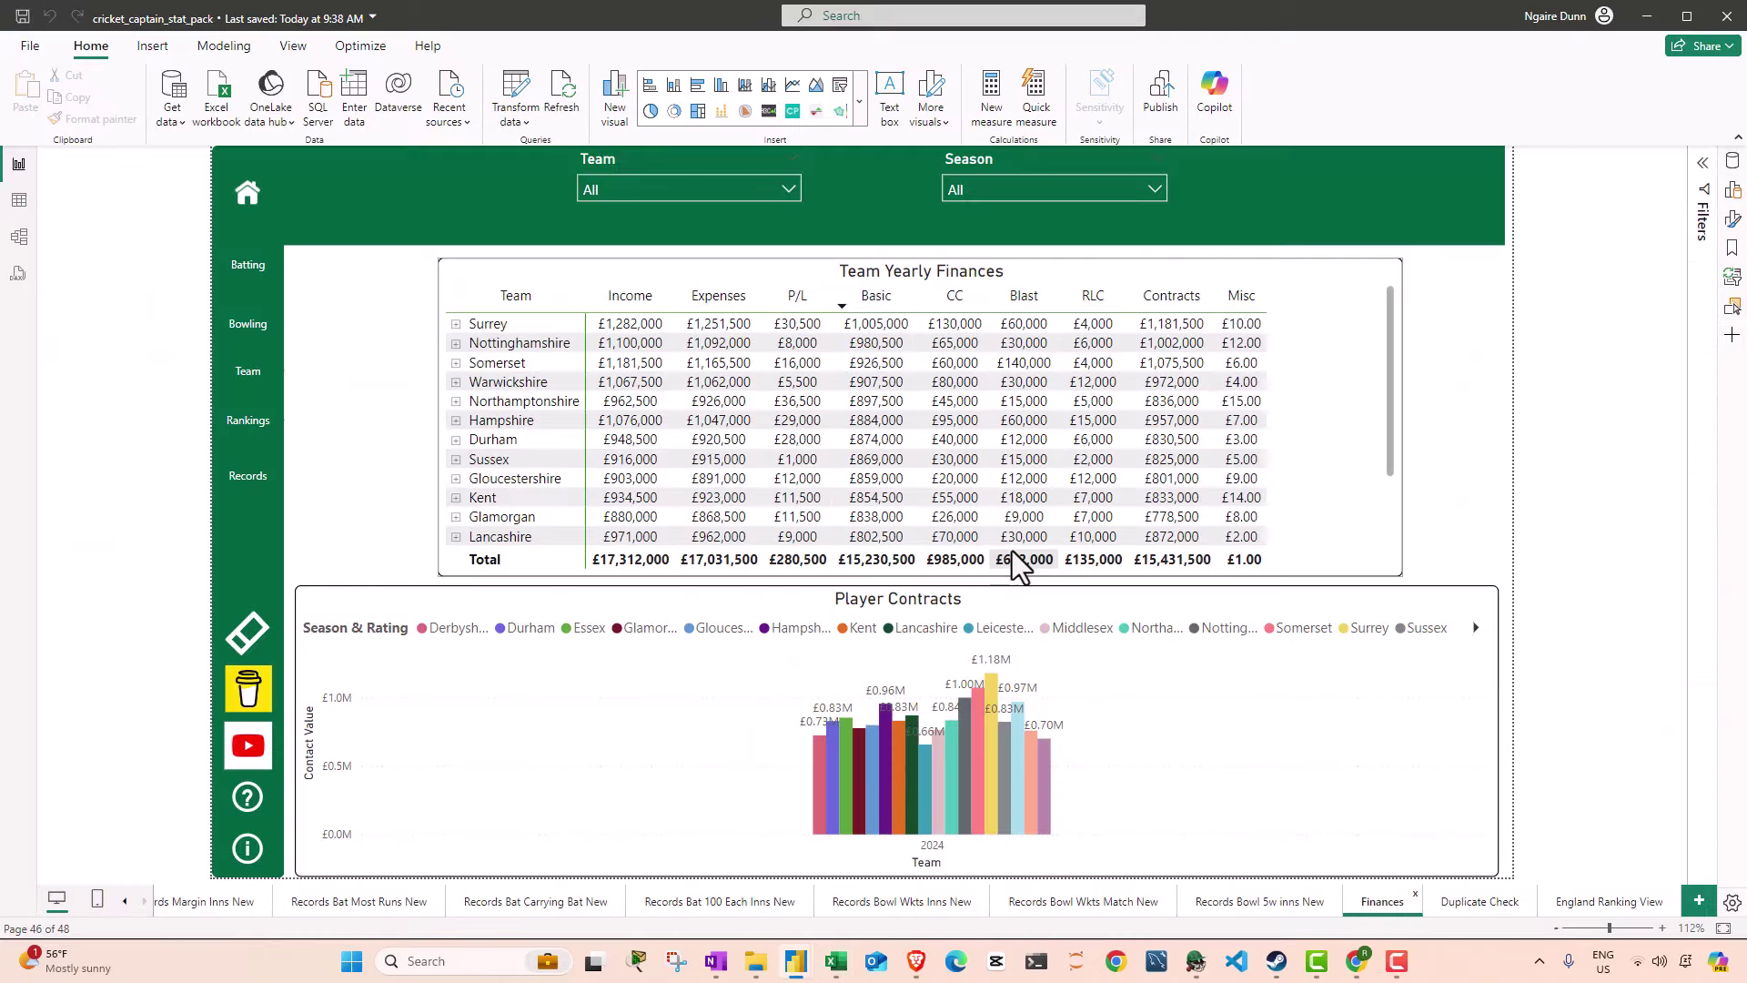
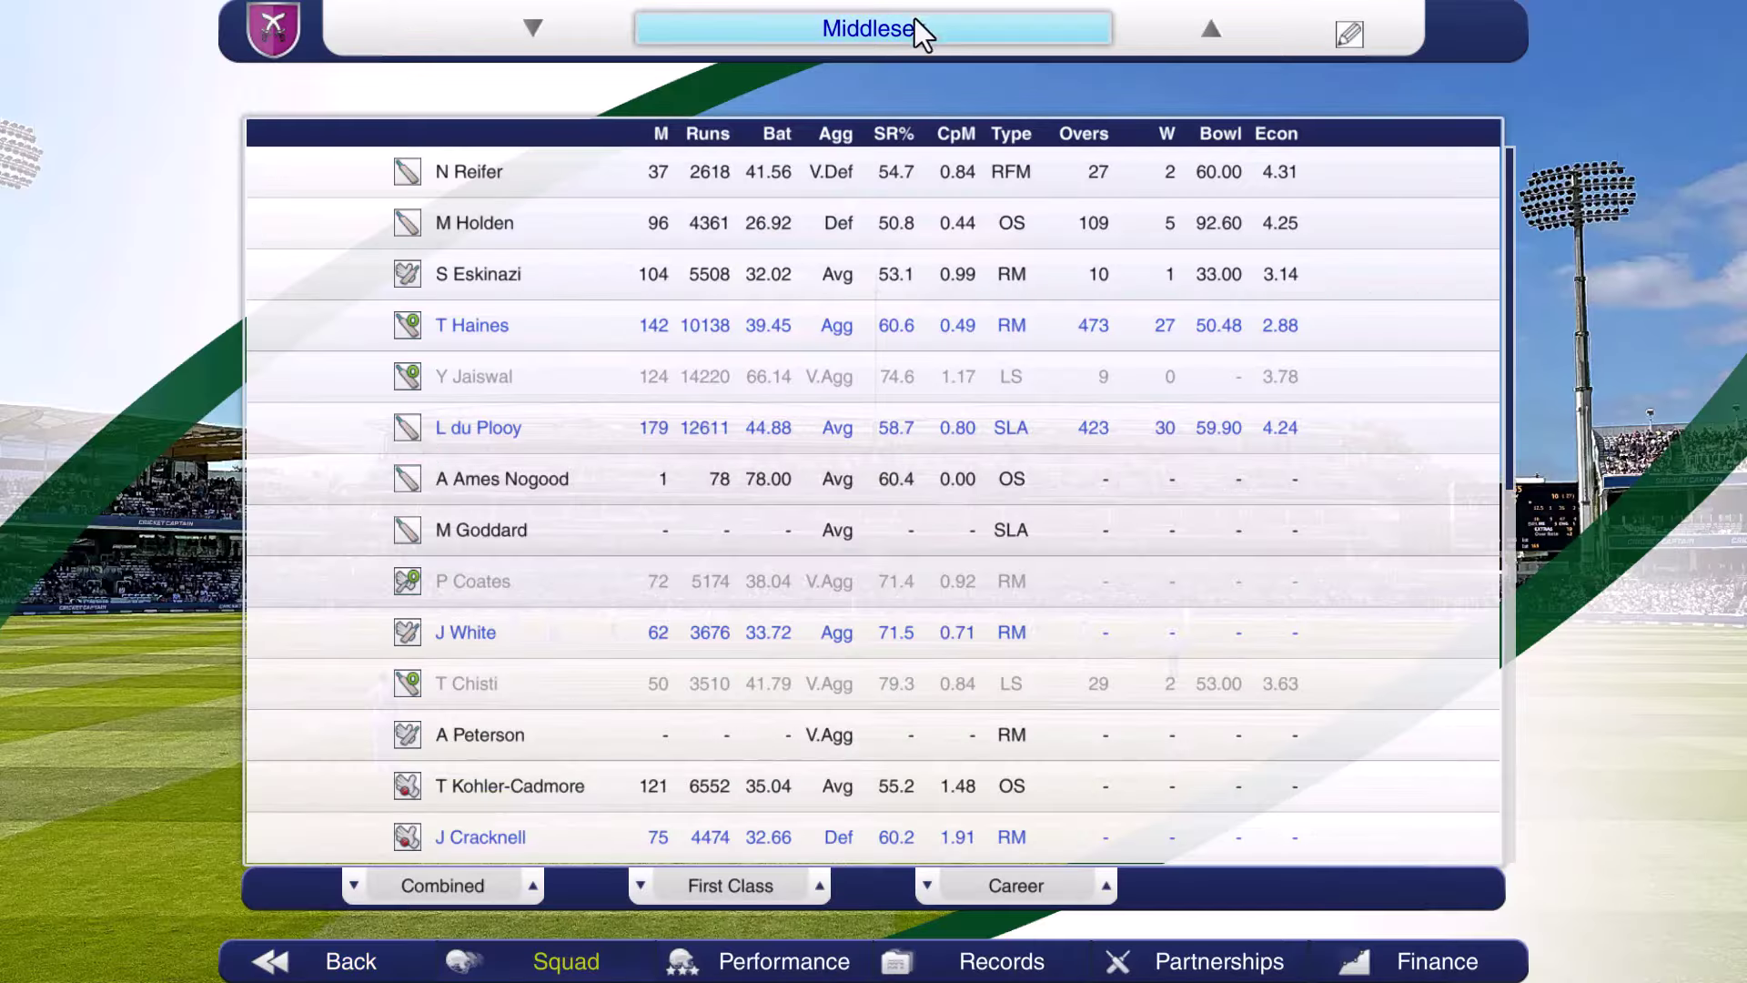
Step: In Cricket Captain 2024, choose Derbyshire as the team and view its Finance page with budget and expenses
{"action": "left_click", "coordinate": [915, 19]}
{"action": "left_click", "coordinate": [892, 58]}
{"action": "left_click", "coordinate": [1337, 955]}
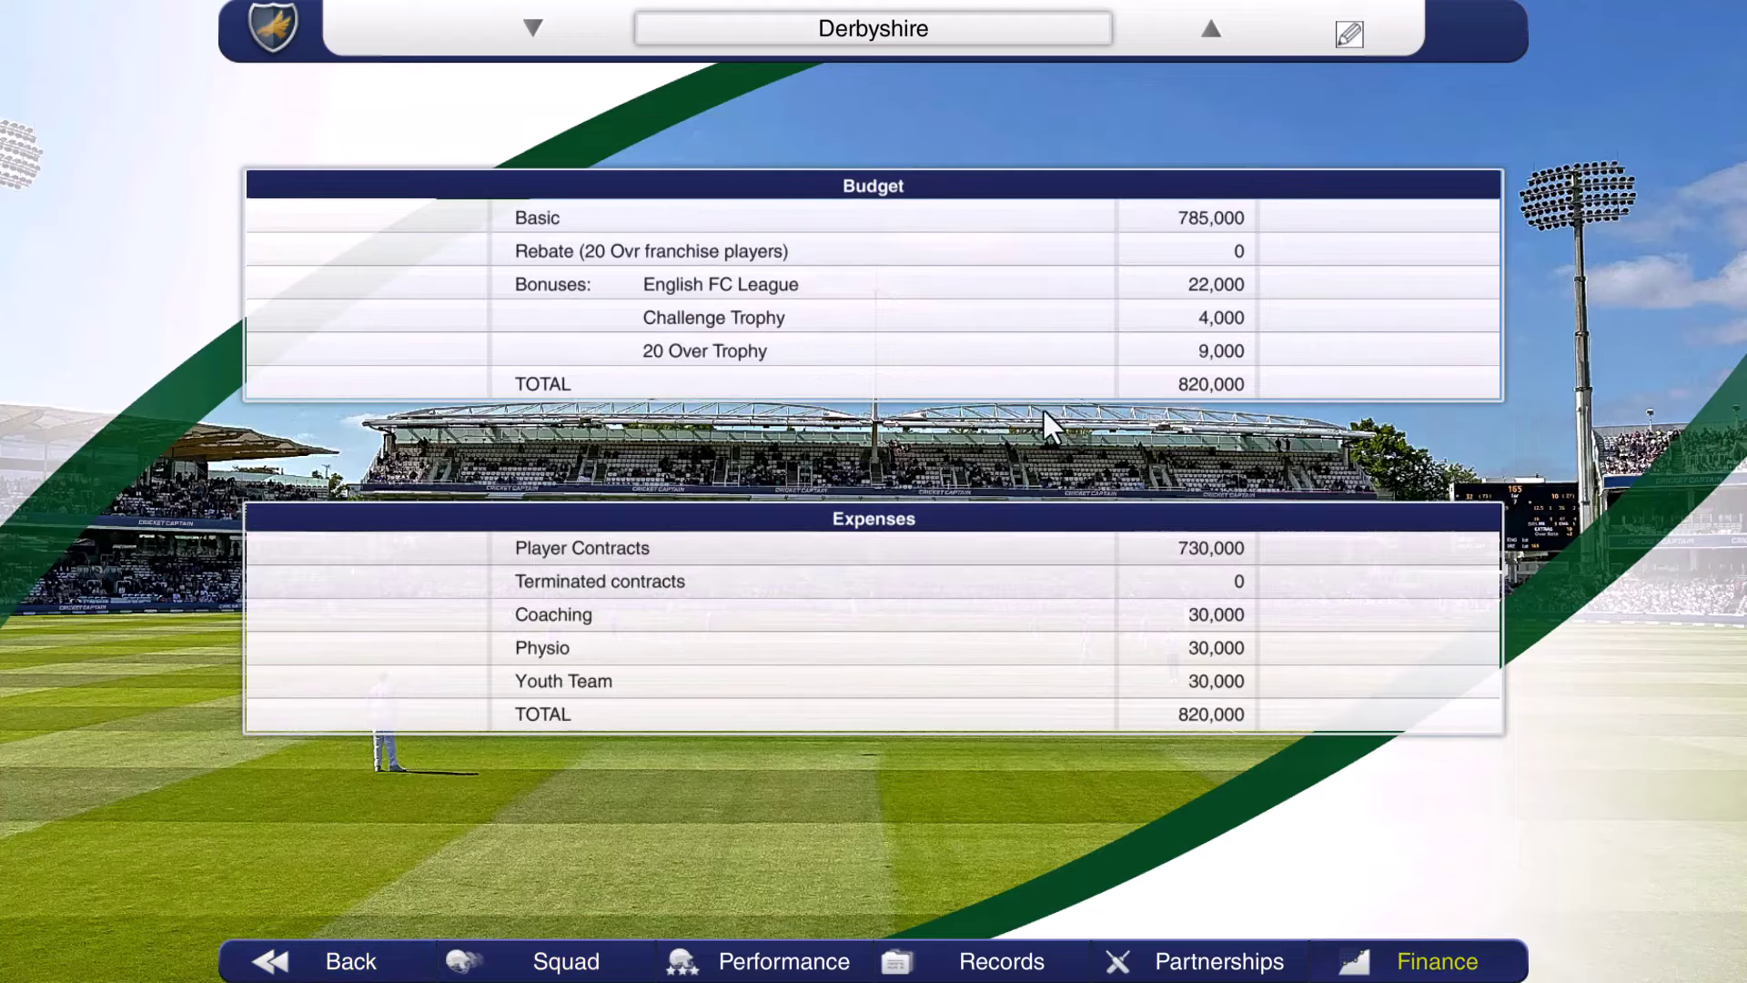
Step: Switch back to Excel's Finances (2) sheet and examine the Durham row's income columns from Basic through the income total
{"action": "key", "text": "alt+Tab"}
{"action": "left_click", "coordinate": [756, 359]}
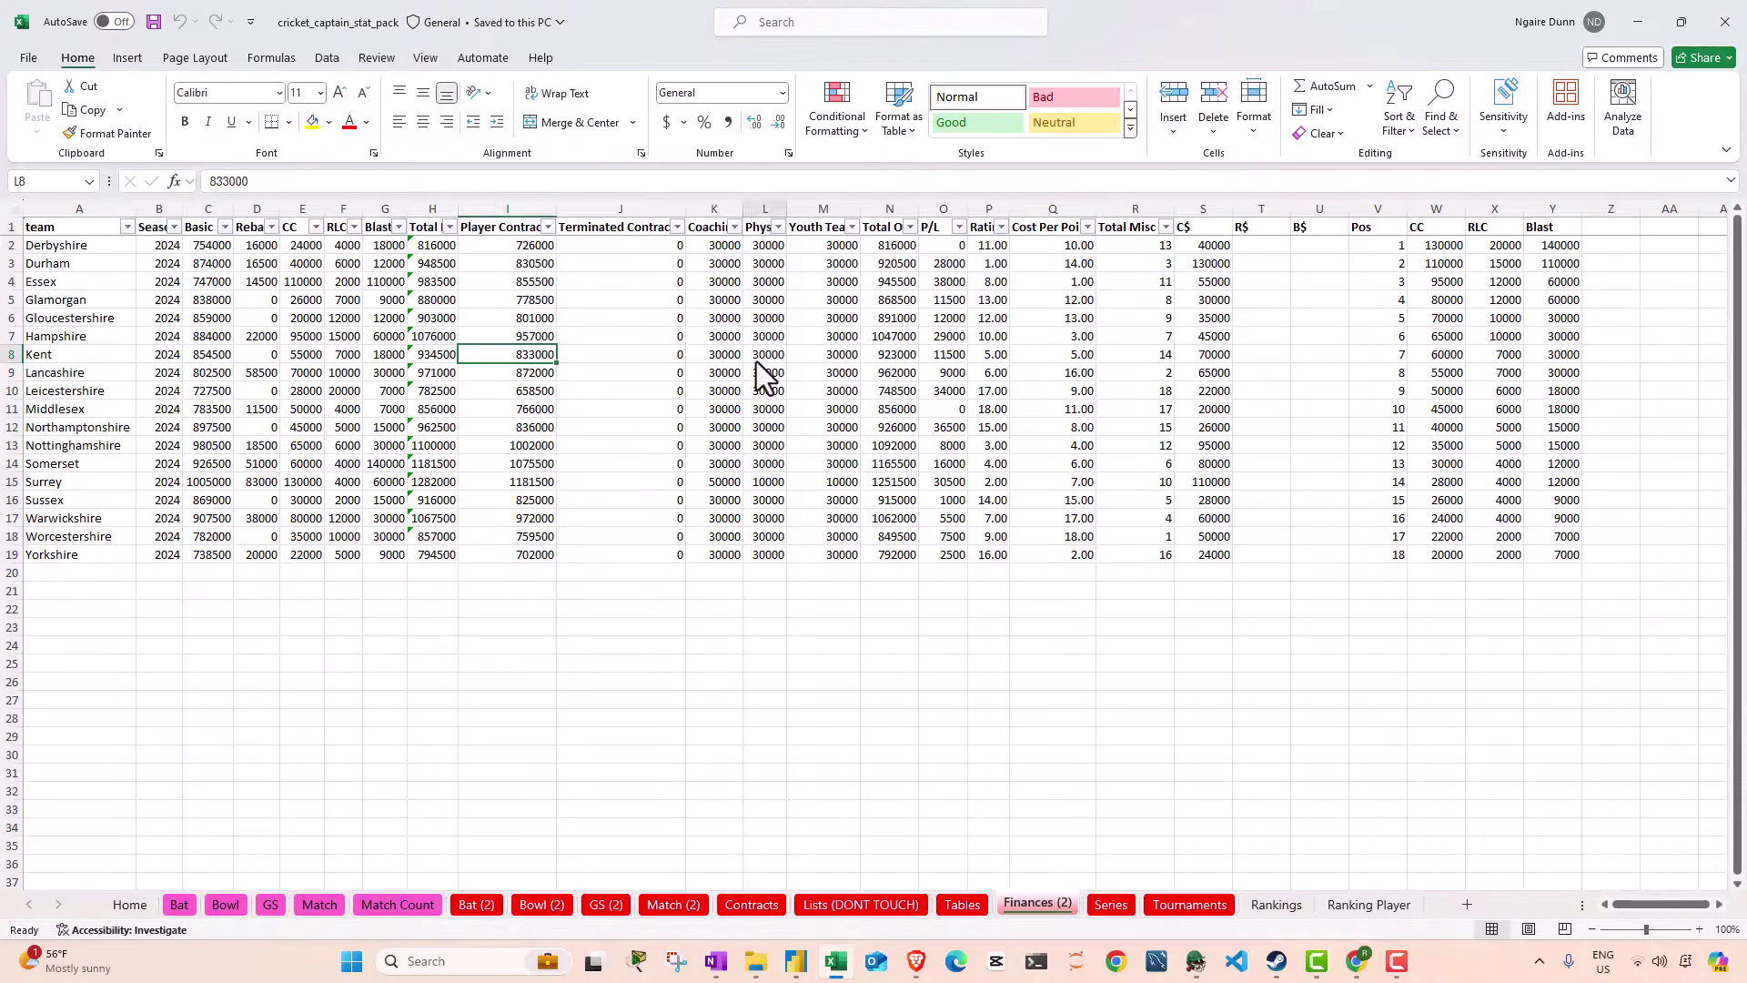
{"action": "left_click", "coordinate": [222, 259]}
{"action": "key", "text": "Right"}
{"action": "key", "text": "Right"}
{"action": "key", "text": "Right"}
{"action": "key", "text": "Right"}
{"action": "key", "text": "Right"}
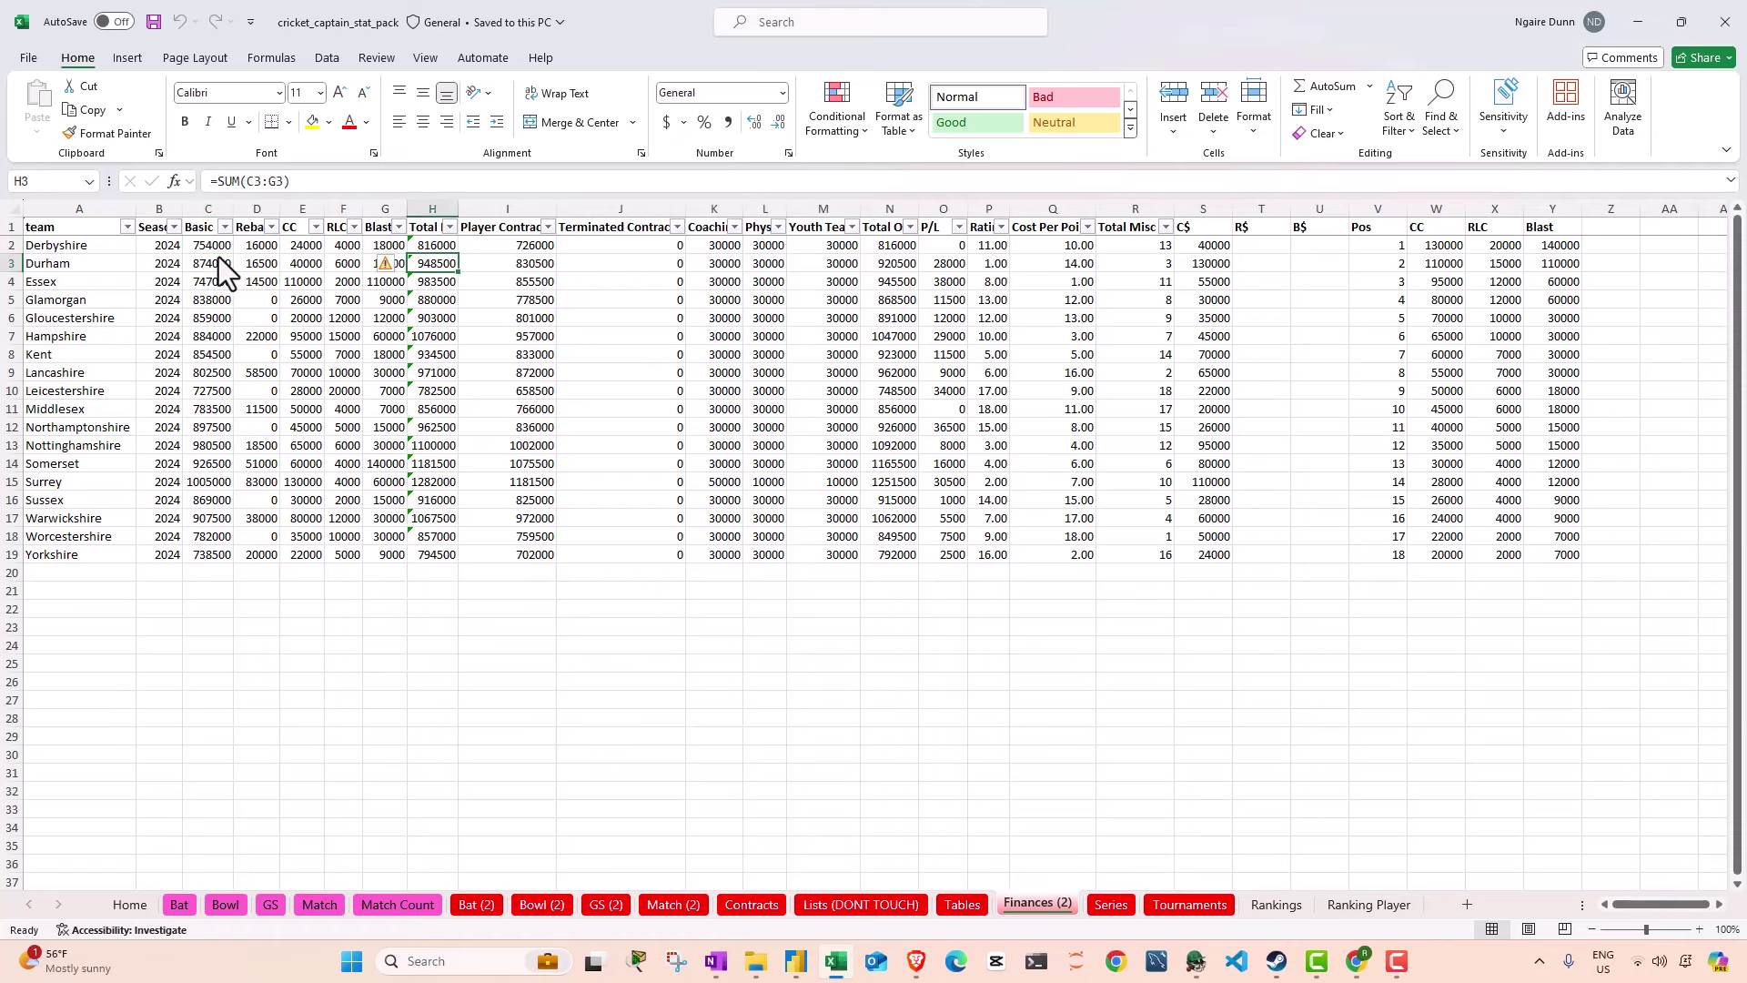
{"action": "key", "text": "Right"}
{"action": "key", "text": "Left"}
{"action": "key", "text": "Left"}
{"action": "key", "text": "Left"}
{"action": "key", "text": "Left"}
{"action": "key", "text": "Left"}
{"action": "key", "text": "Left"}
{"action": "key", "text": "Left"}
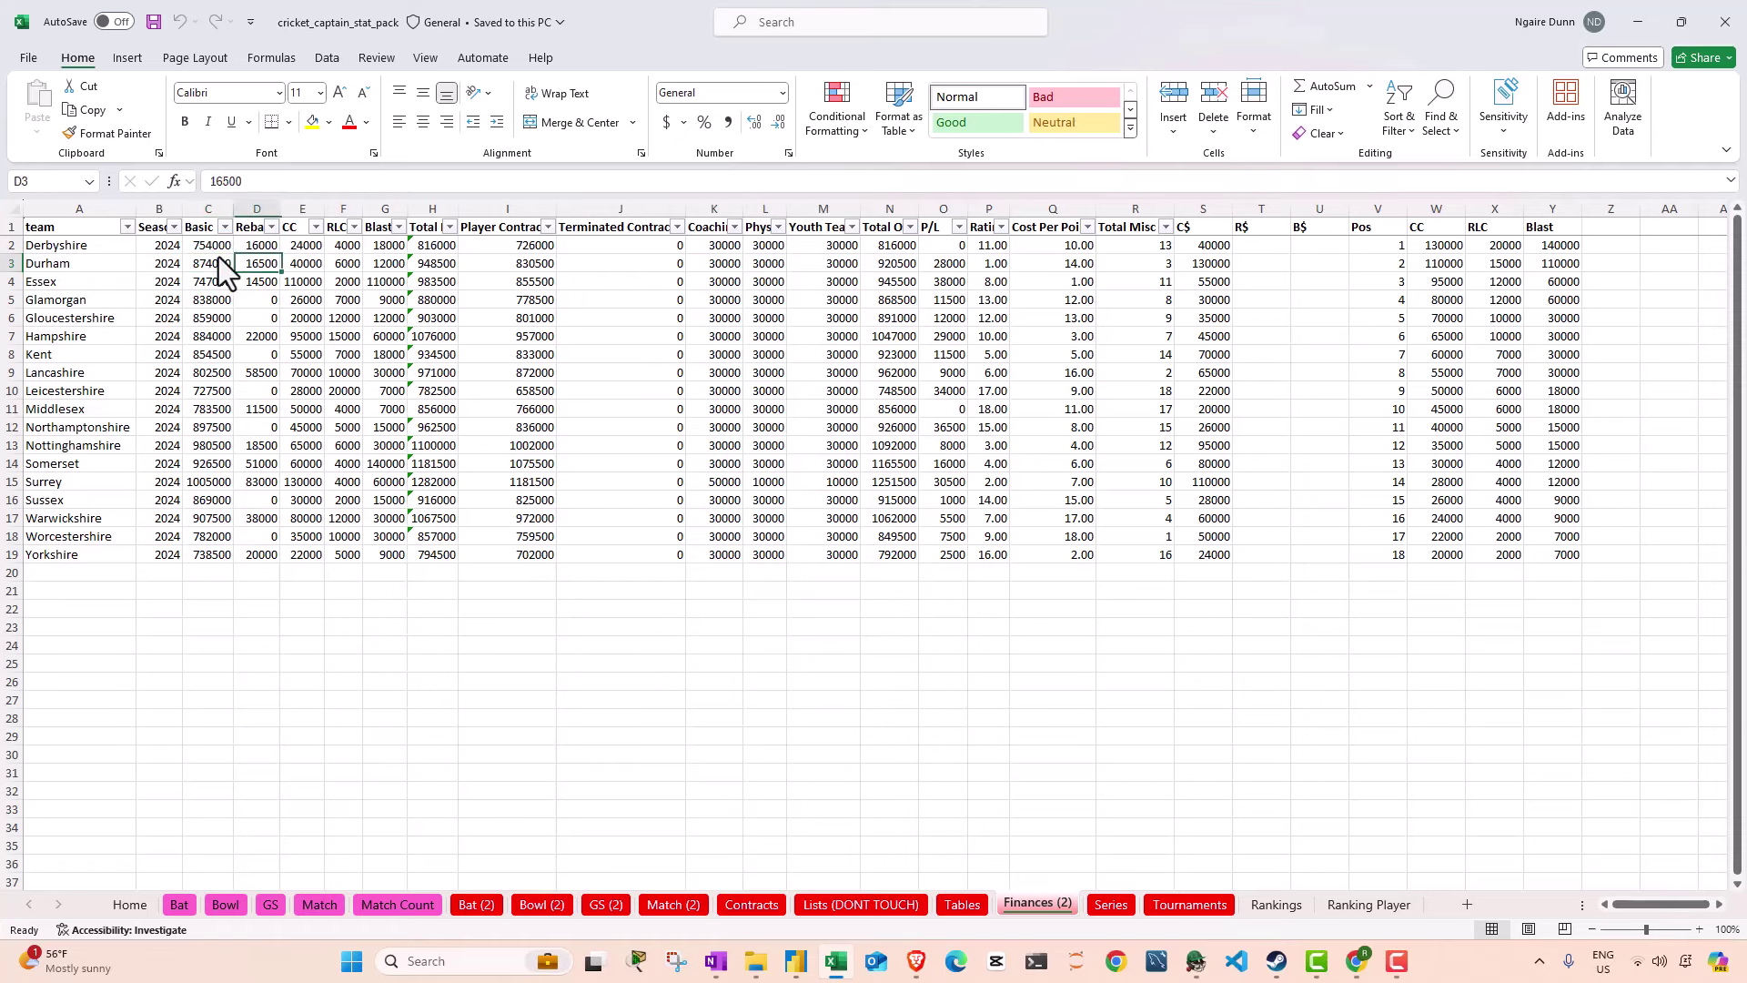
Step: Examine the Derbyshire row's Basic, Rebate and CC income values on the Finances (2) sheet
{"action": "key", "text": "Up"}
{"action": "key", "text": "Right"}
{"action": "key", "text": "Right"}
{"action": "key", "text": "Right"}
{"action": "key", "text": "Left"}
{"action": "key", "text": "Left"}
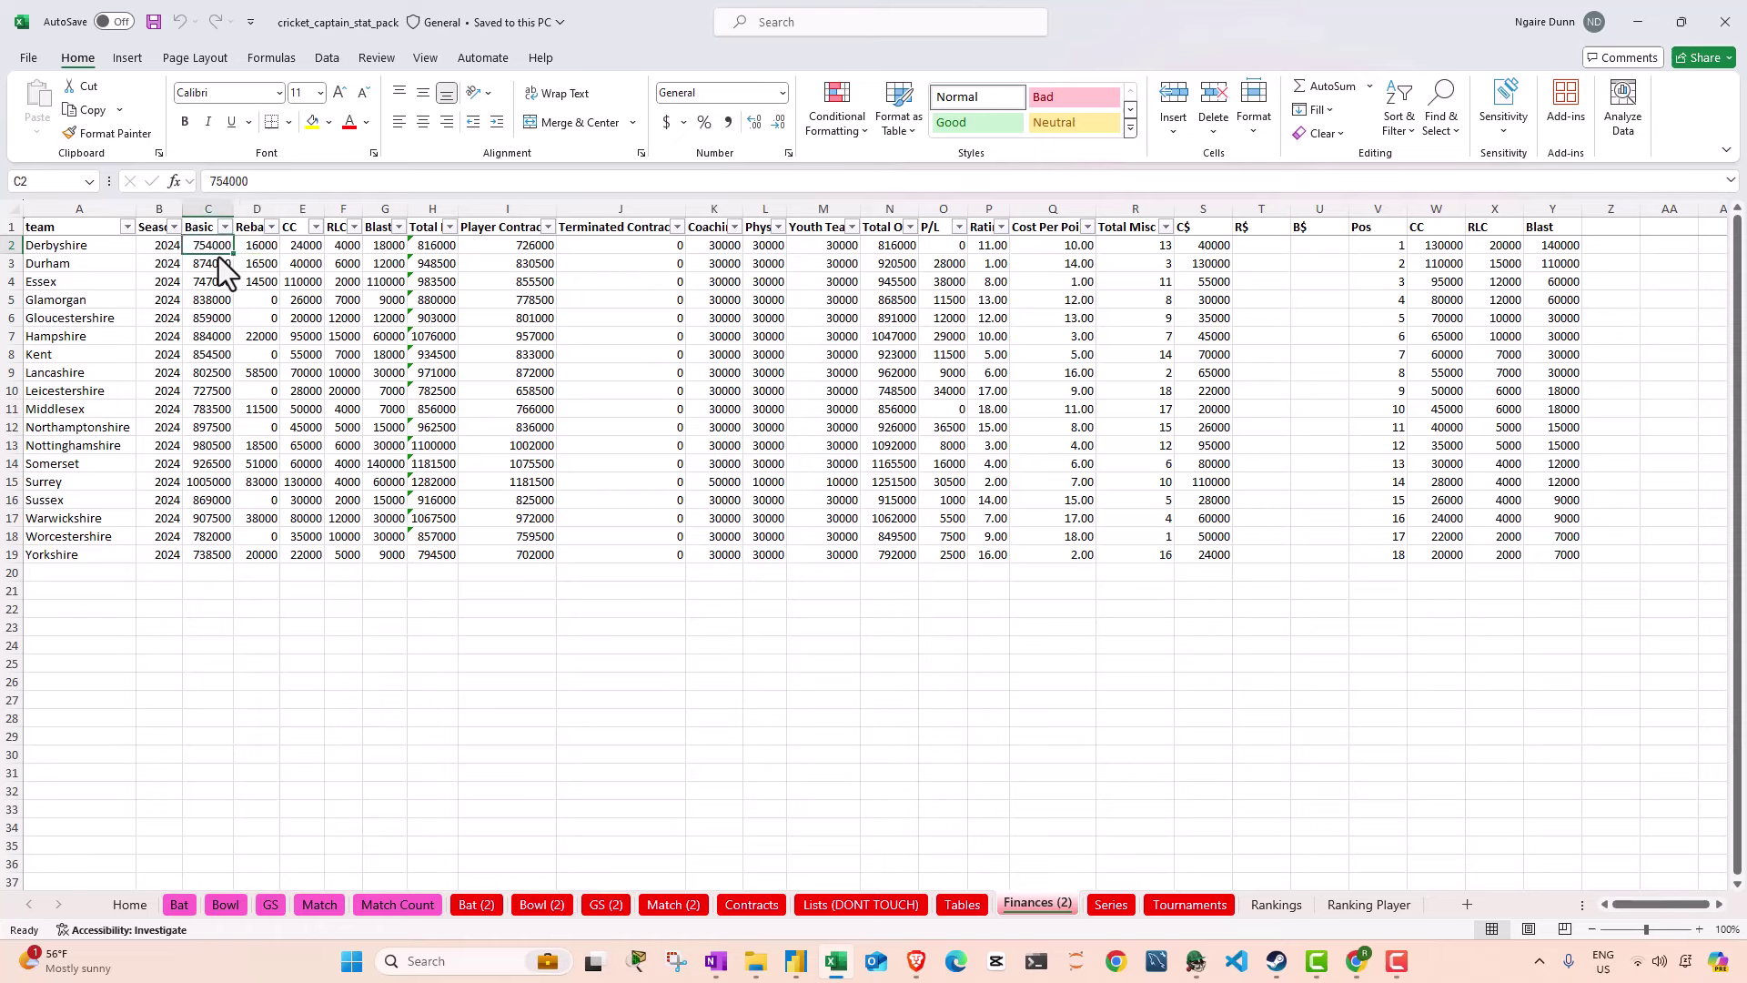
{"action": "key", "text": "Right"}
{"action": "key", "text": "Right"}
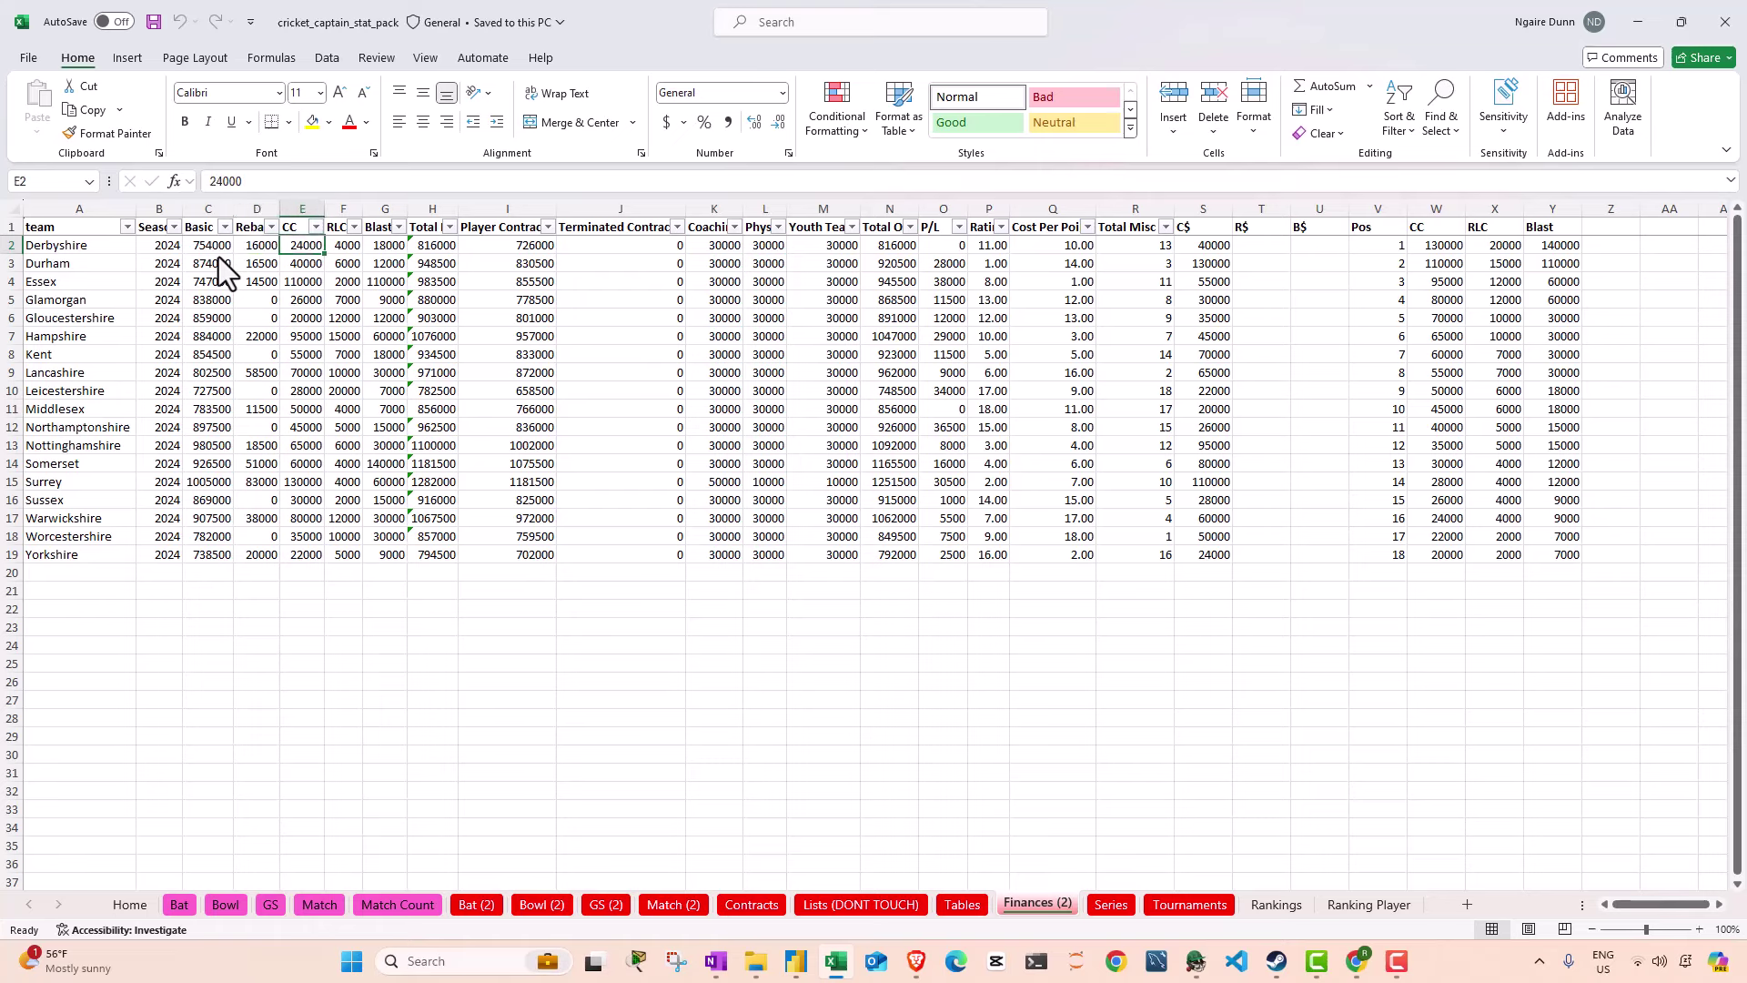
Step: Examine the Derbyshire row's Blast income, income total, contract, coaching and staff expense columns through the outgoings total on the Finances (2) sheet
{"action": "key", "text": "Right"}
{"action": "key", "text": "Right"}
{"action": "key", "text": "Right"}
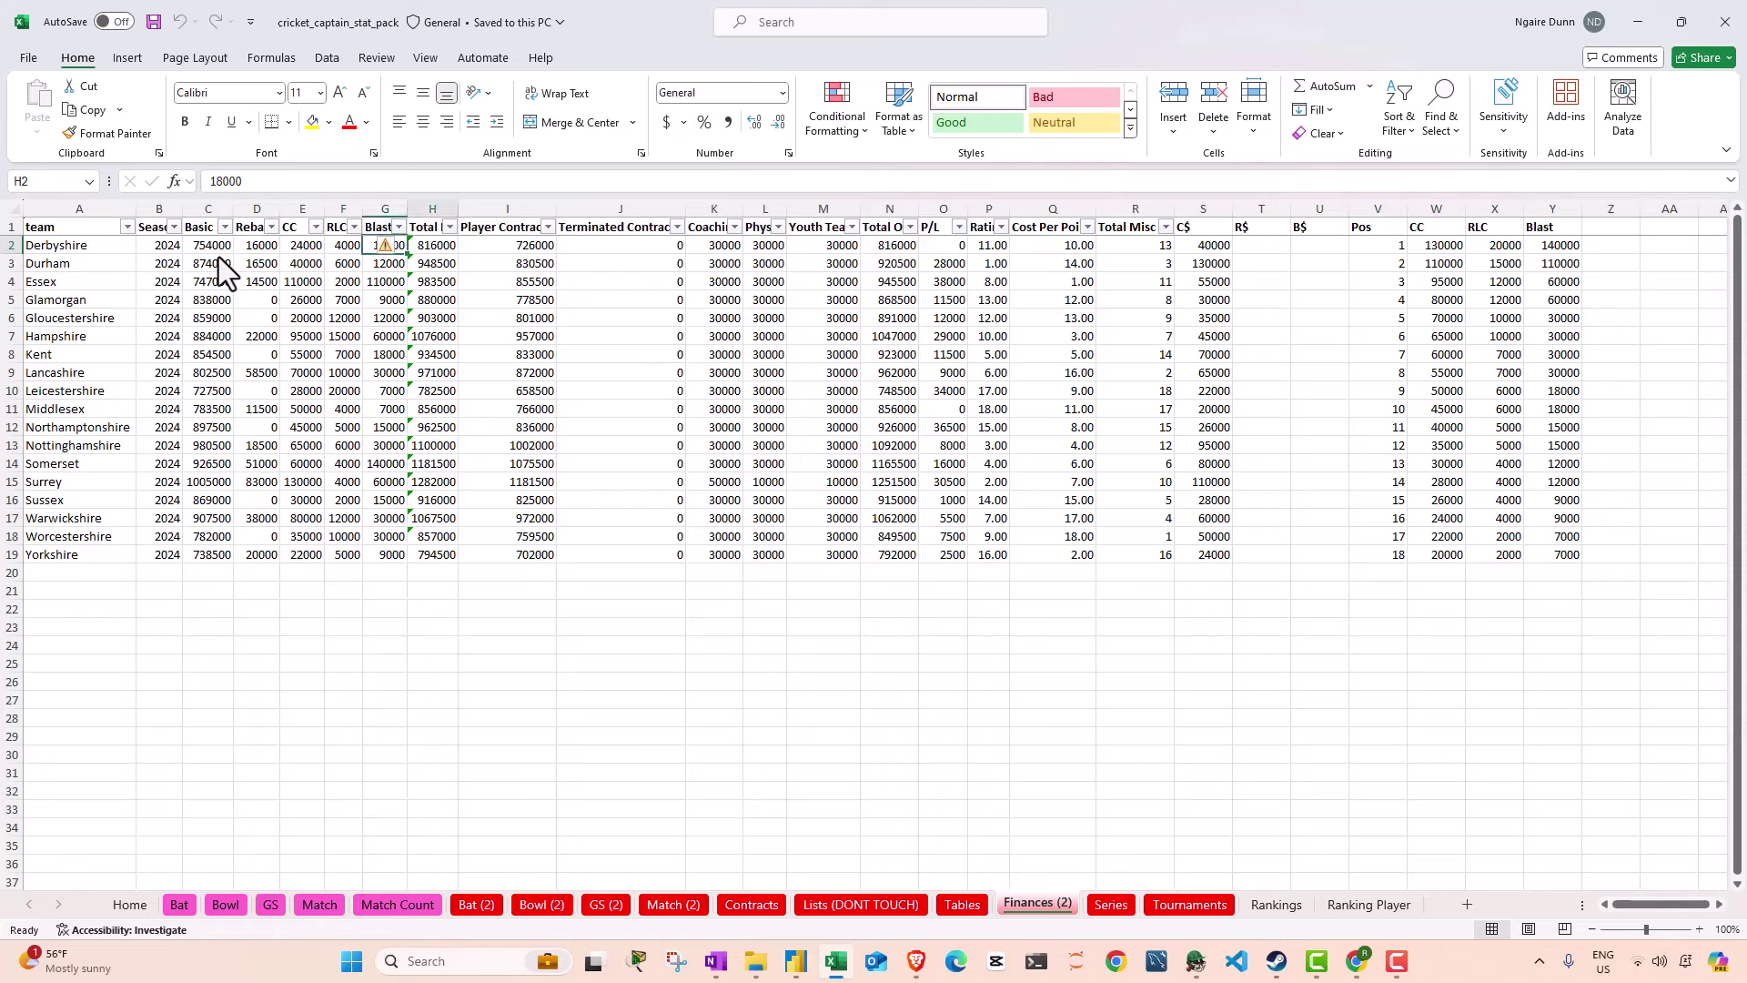
{"action": "key", "text": "Right"}
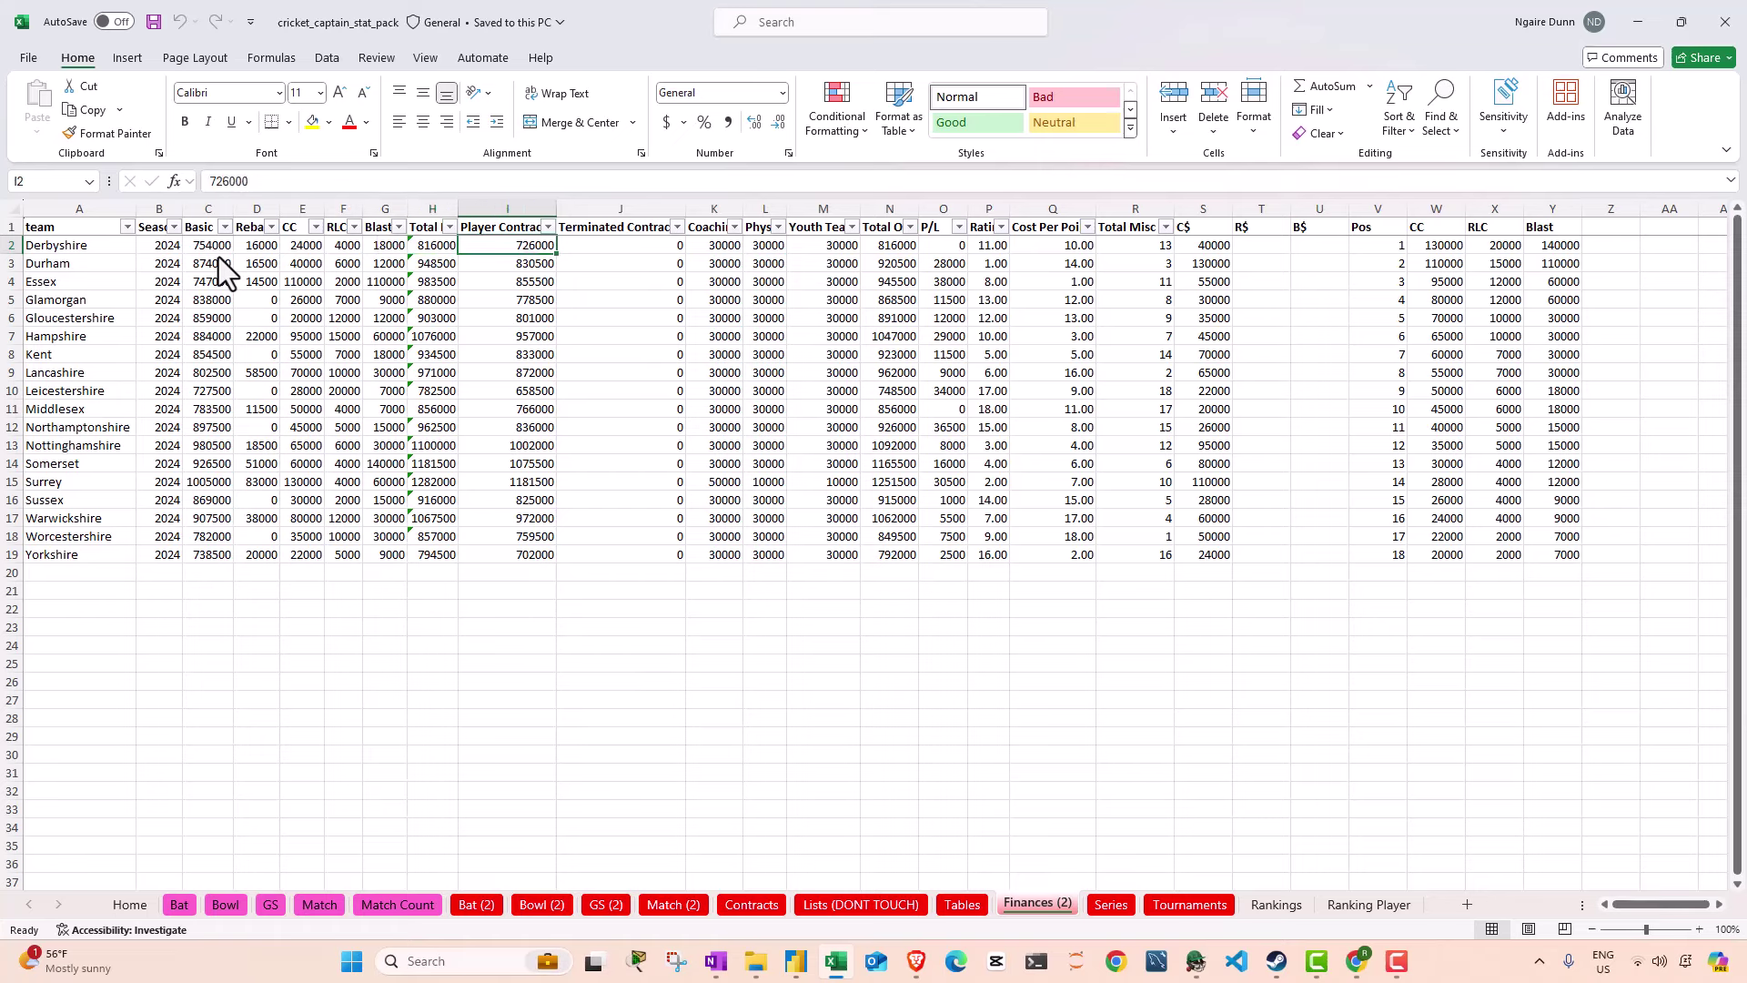
{"action": "key", "text": "Right"}
{"action": "key", "text": "Right"}
{"action": "key", "text": "Right"}
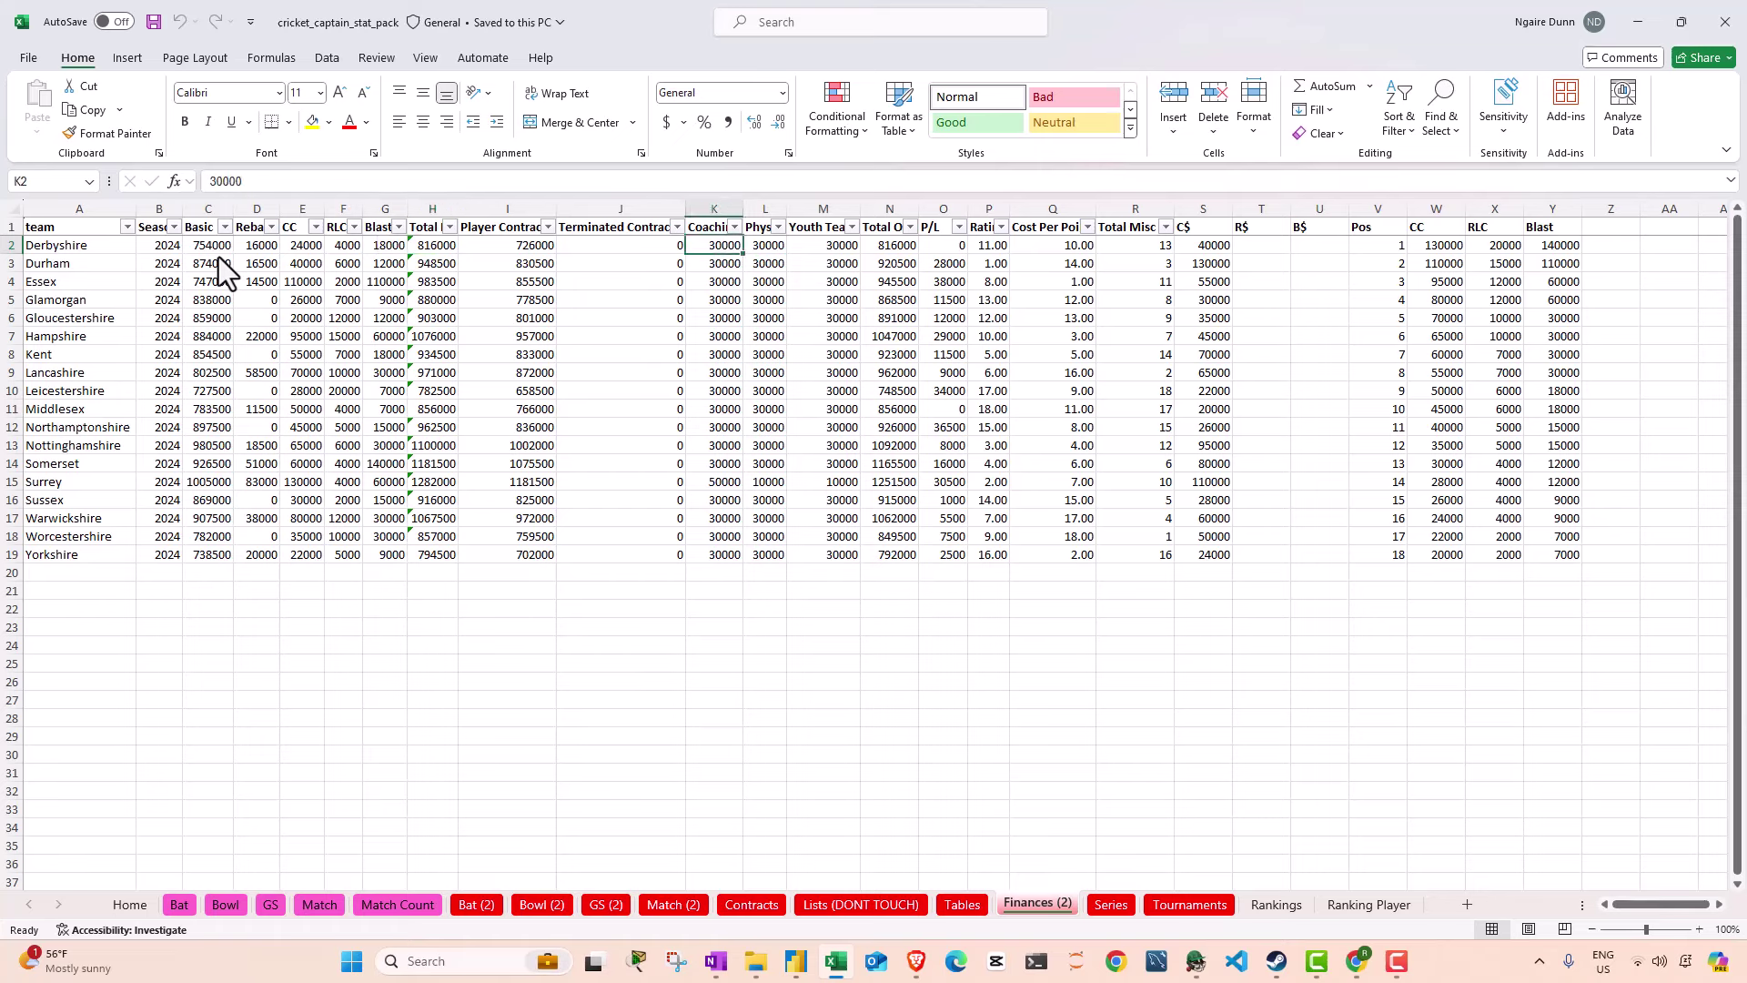
{"action": "key", "text": "Right"}
{"action": "key", "text": "Right"}
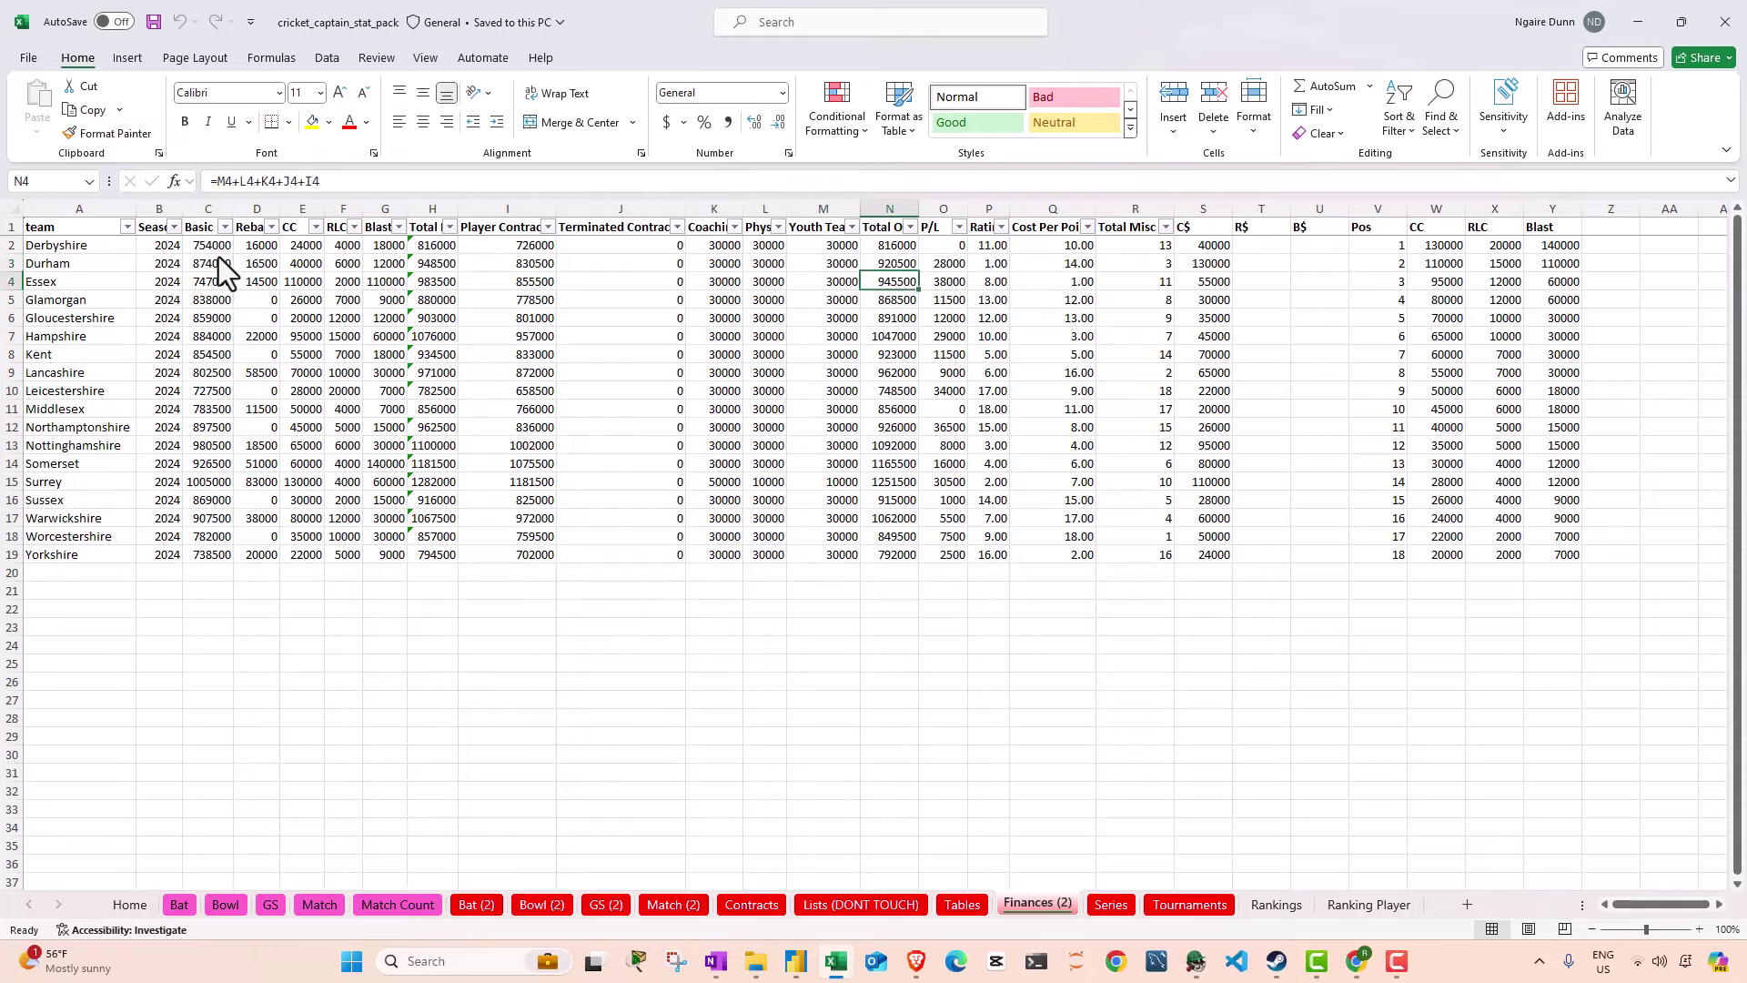
Step: Switch to Power BI Desktop and examine the Finances page's Team Yearly Finances table and Player Contracts chart
{"action": "key", "text": "alt+Tab"}
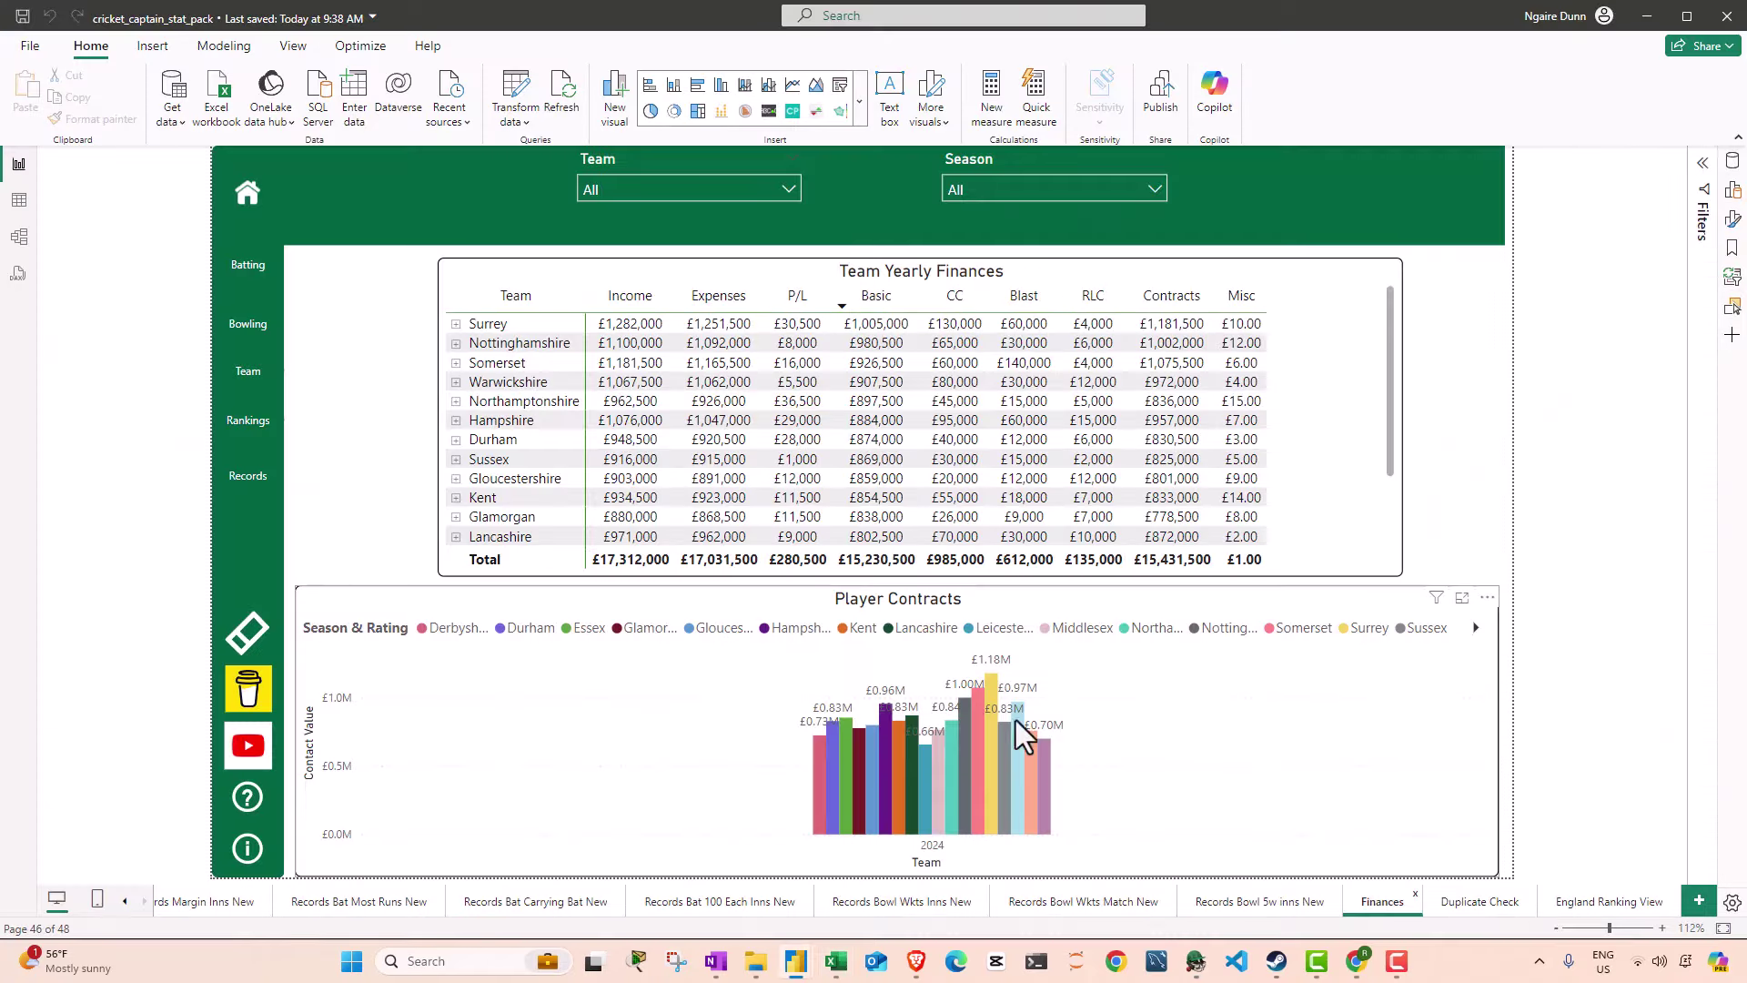
{"action": "mouse_move", "coordinate": [989, 733]}
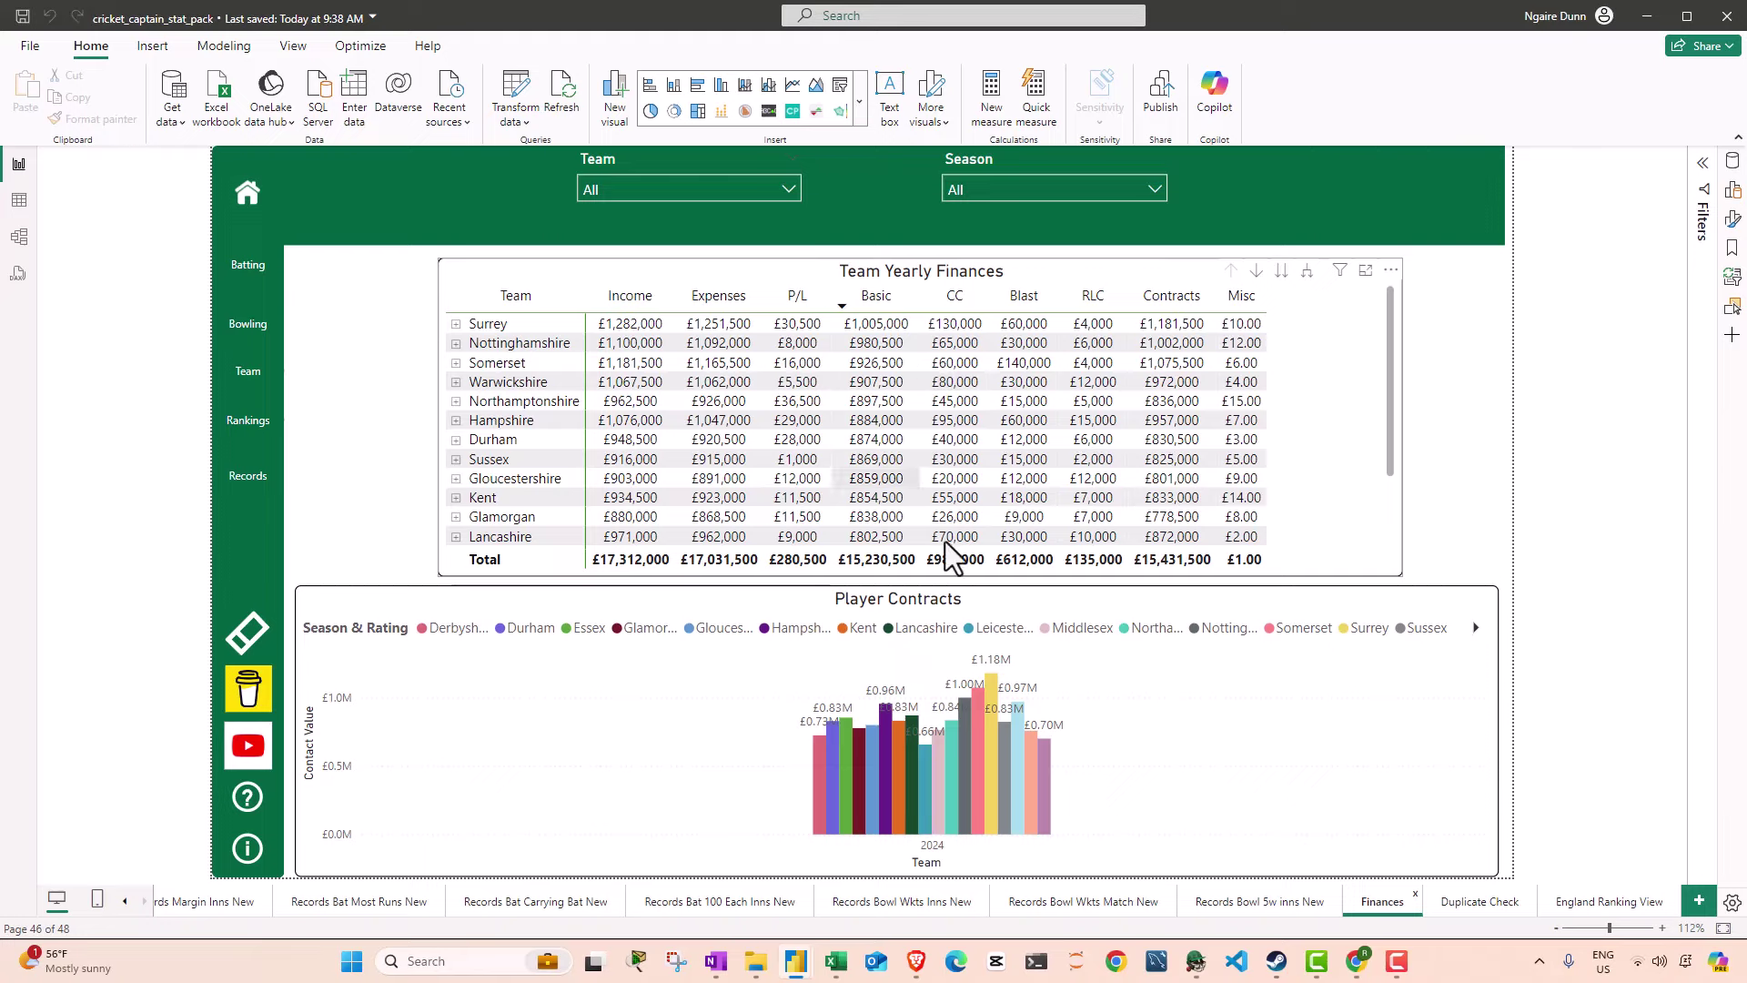
Step: Switch back to Excel's Series sheet and examine the England versus Pakistan row's team, opponent, location and score entries
{"action": "key", "text": "alt+Tab"}
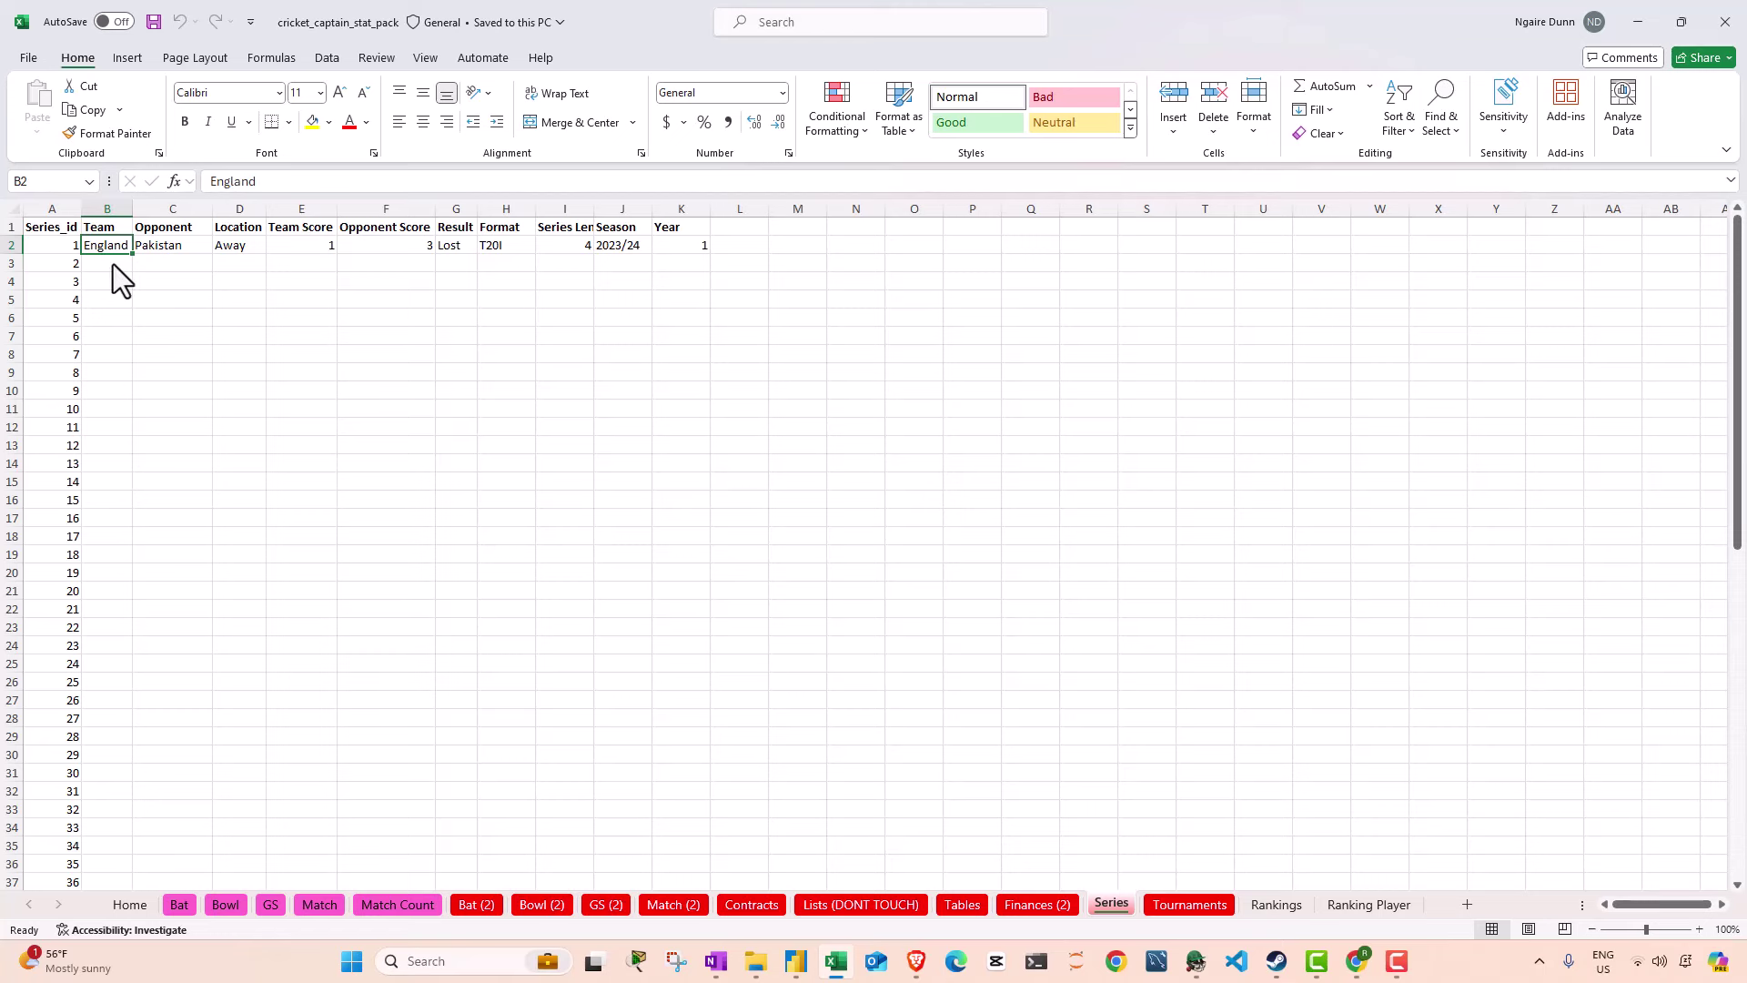
{"action": "left_click", "coordinate": [138, 244]}
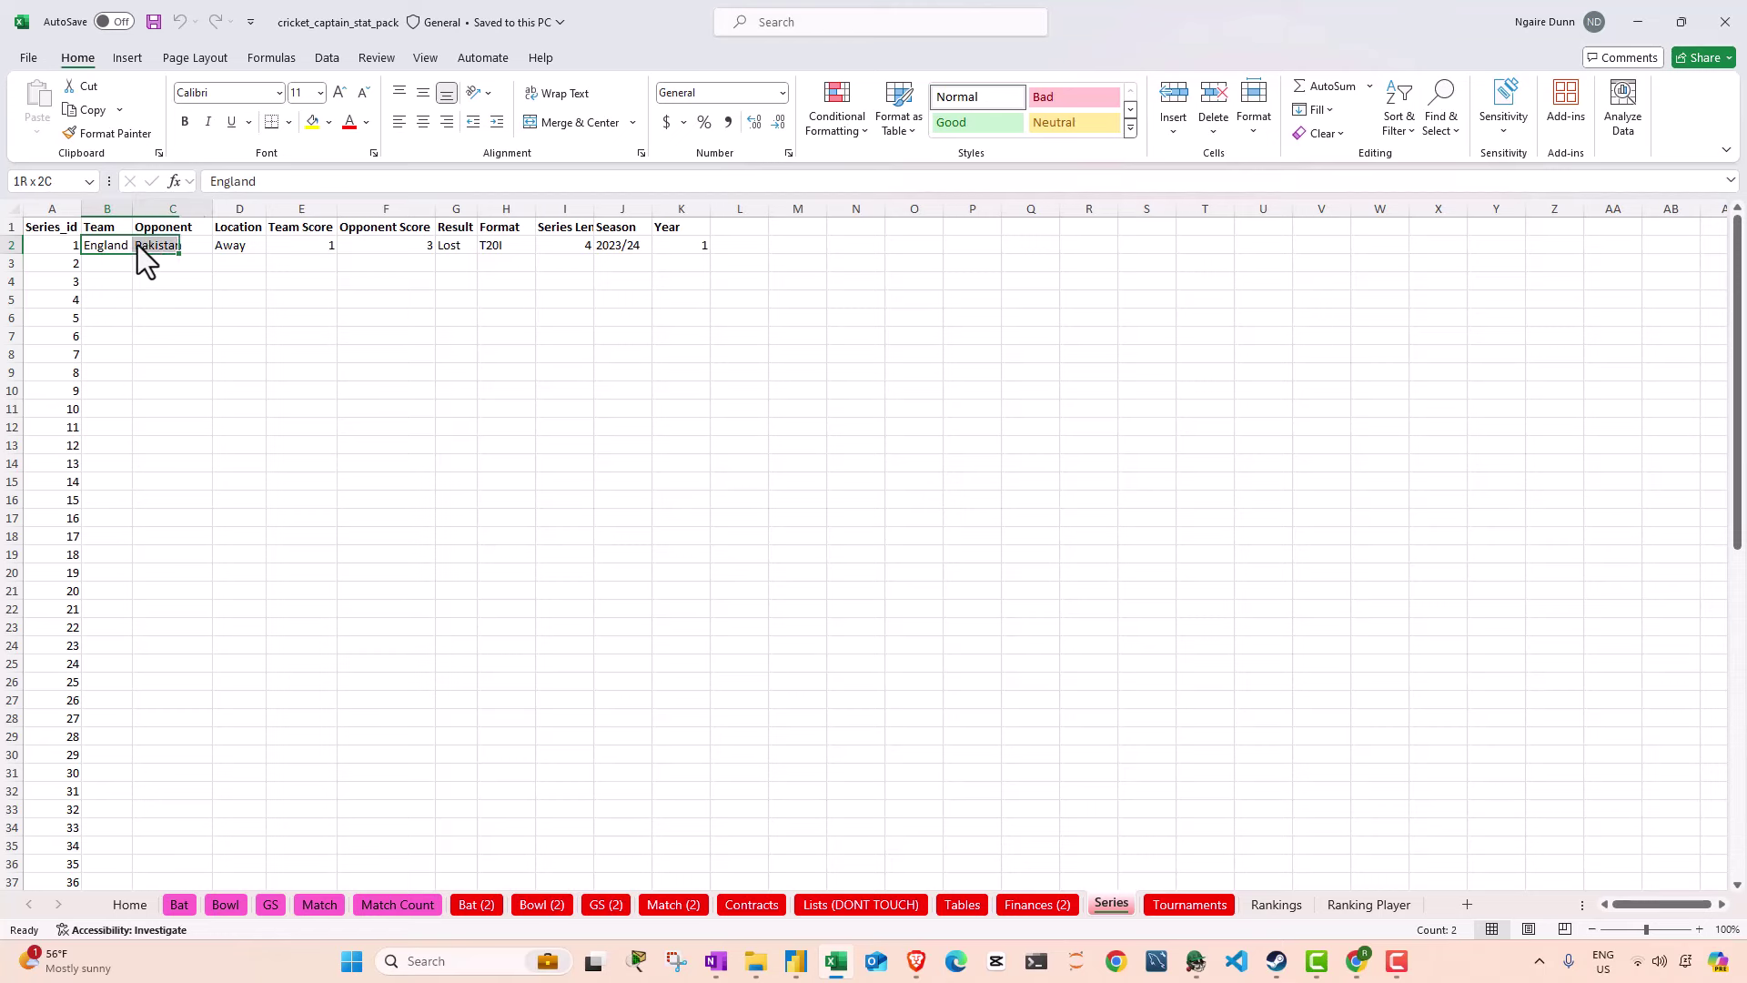
{"action": "left_click", "coordinate": [237, 244]}
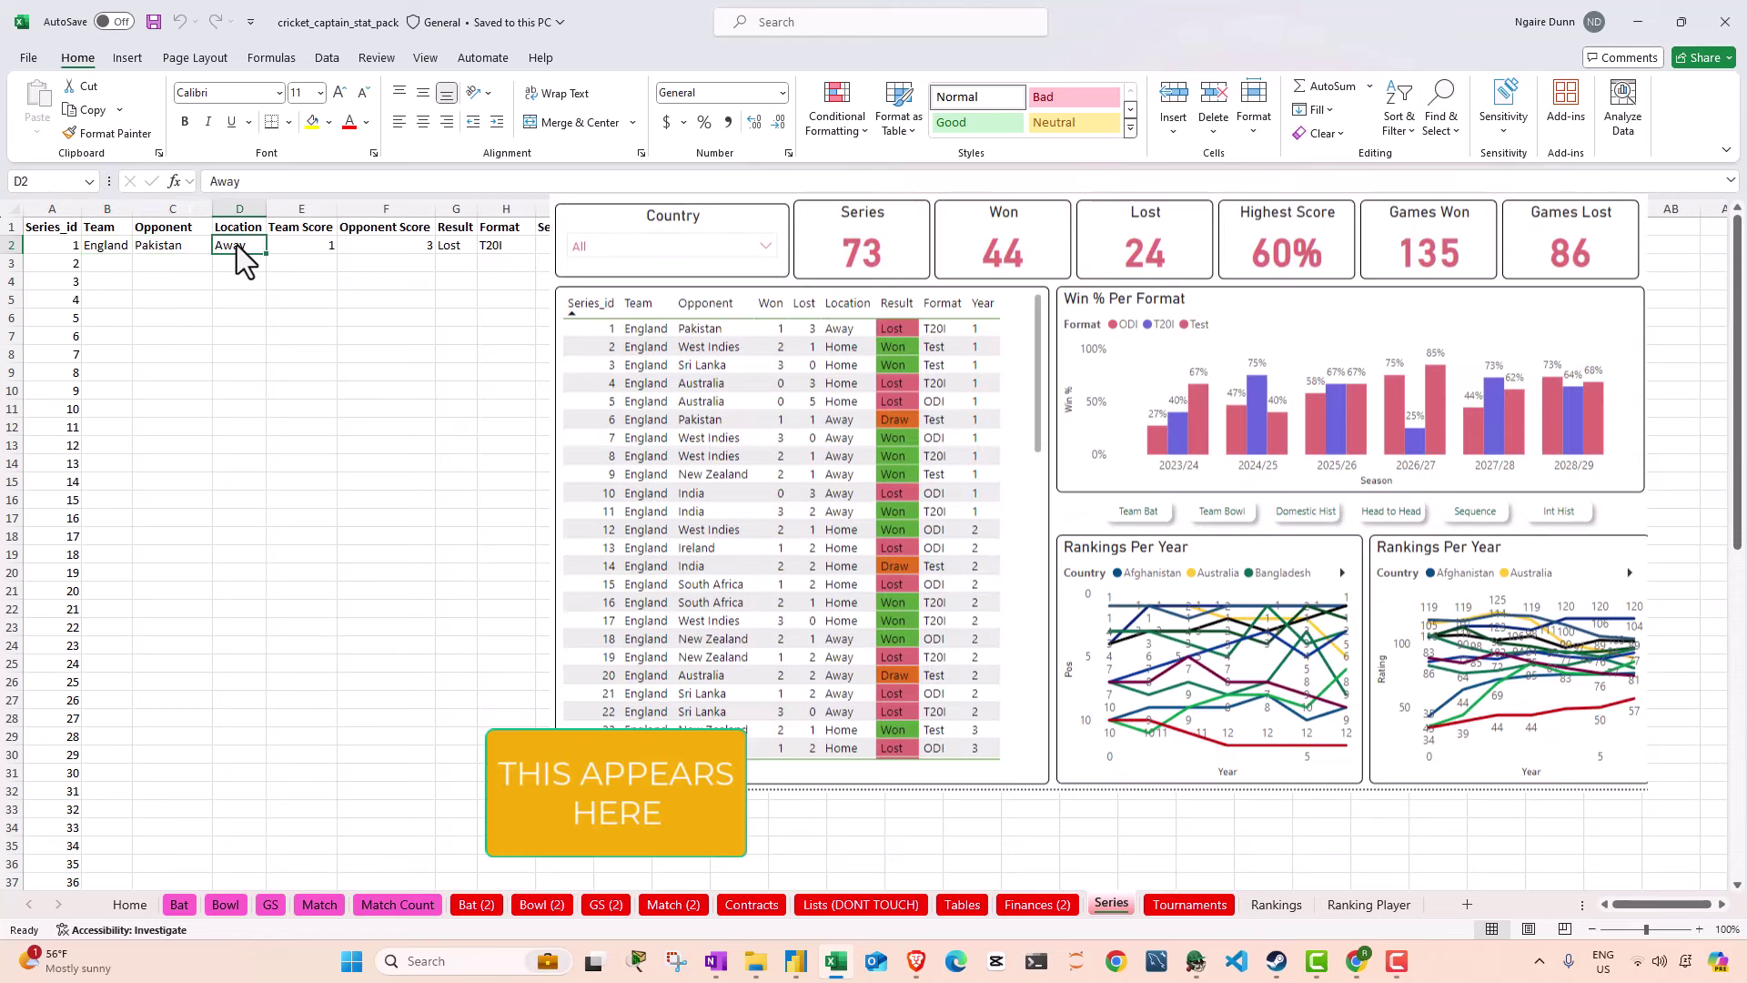
{"action": "left_click", "coordinate": [318, 252]}
{"action": "left_click", "coordinate": [397, 254]}
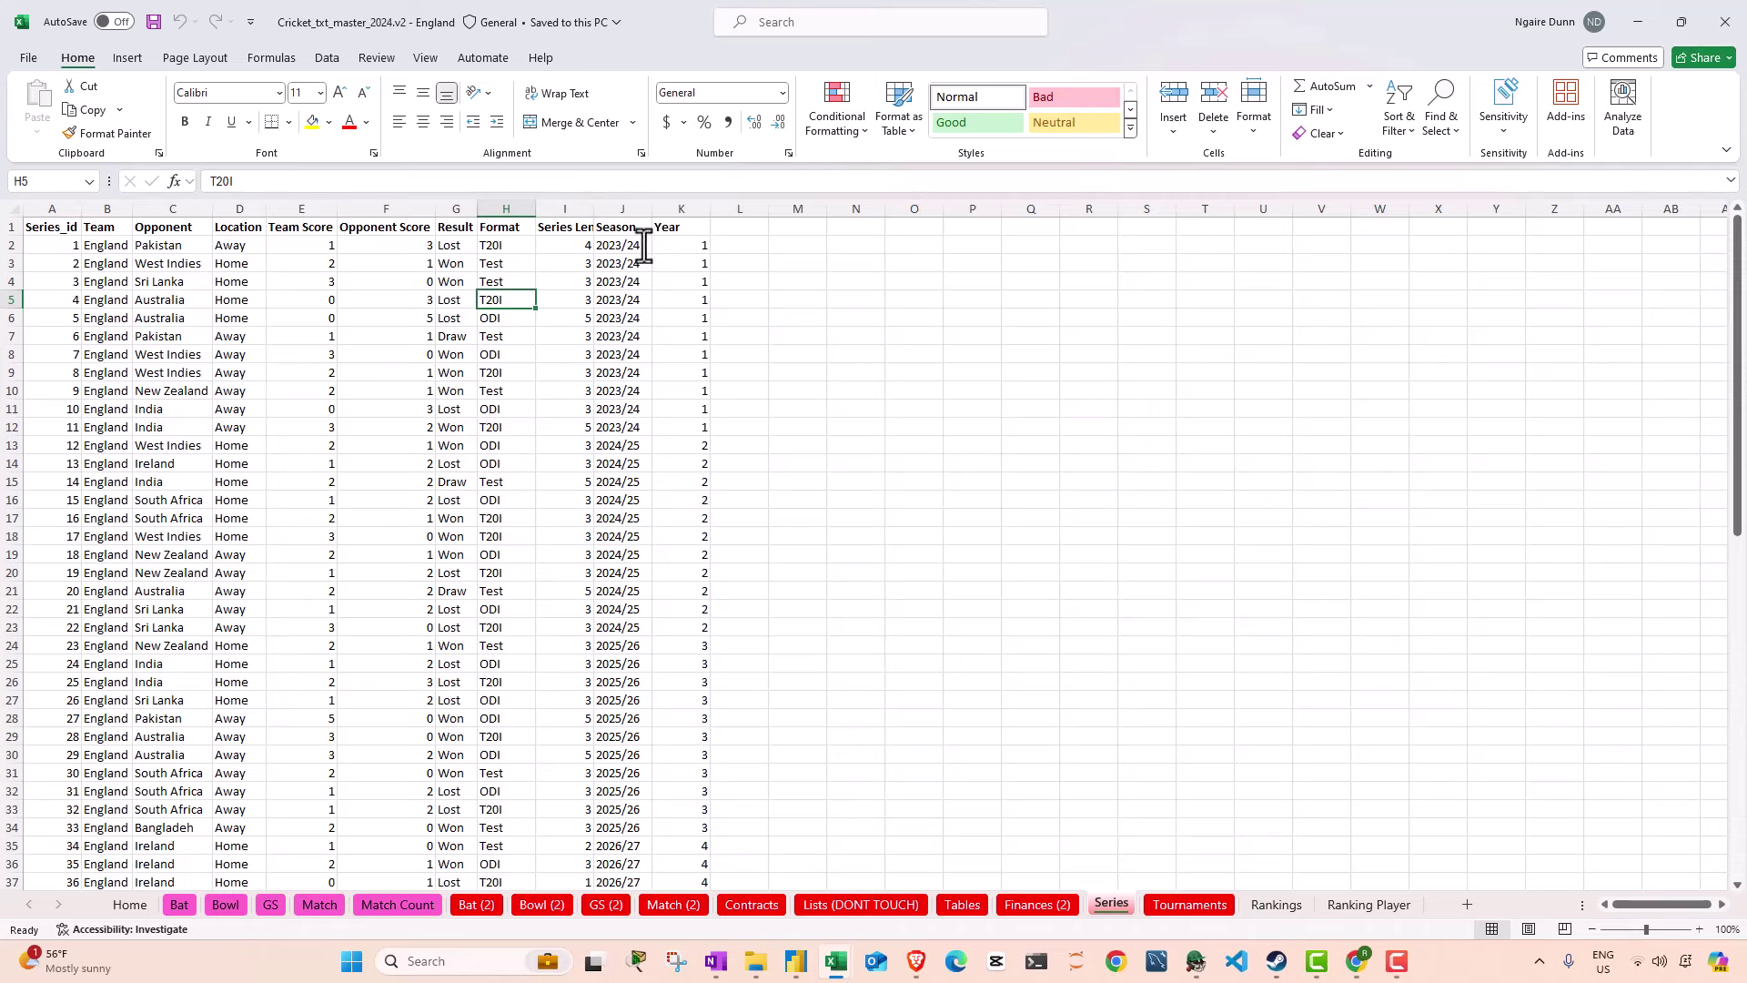
Step: Fit the Series Length column's width to its heading on the Series sheet of the Cricket_txt_master_2024.v2 - England workbook
{"action": "double_click", "coordinate": [594, 208]}
{"action": "left_click", "coordinate": [555, 334]}
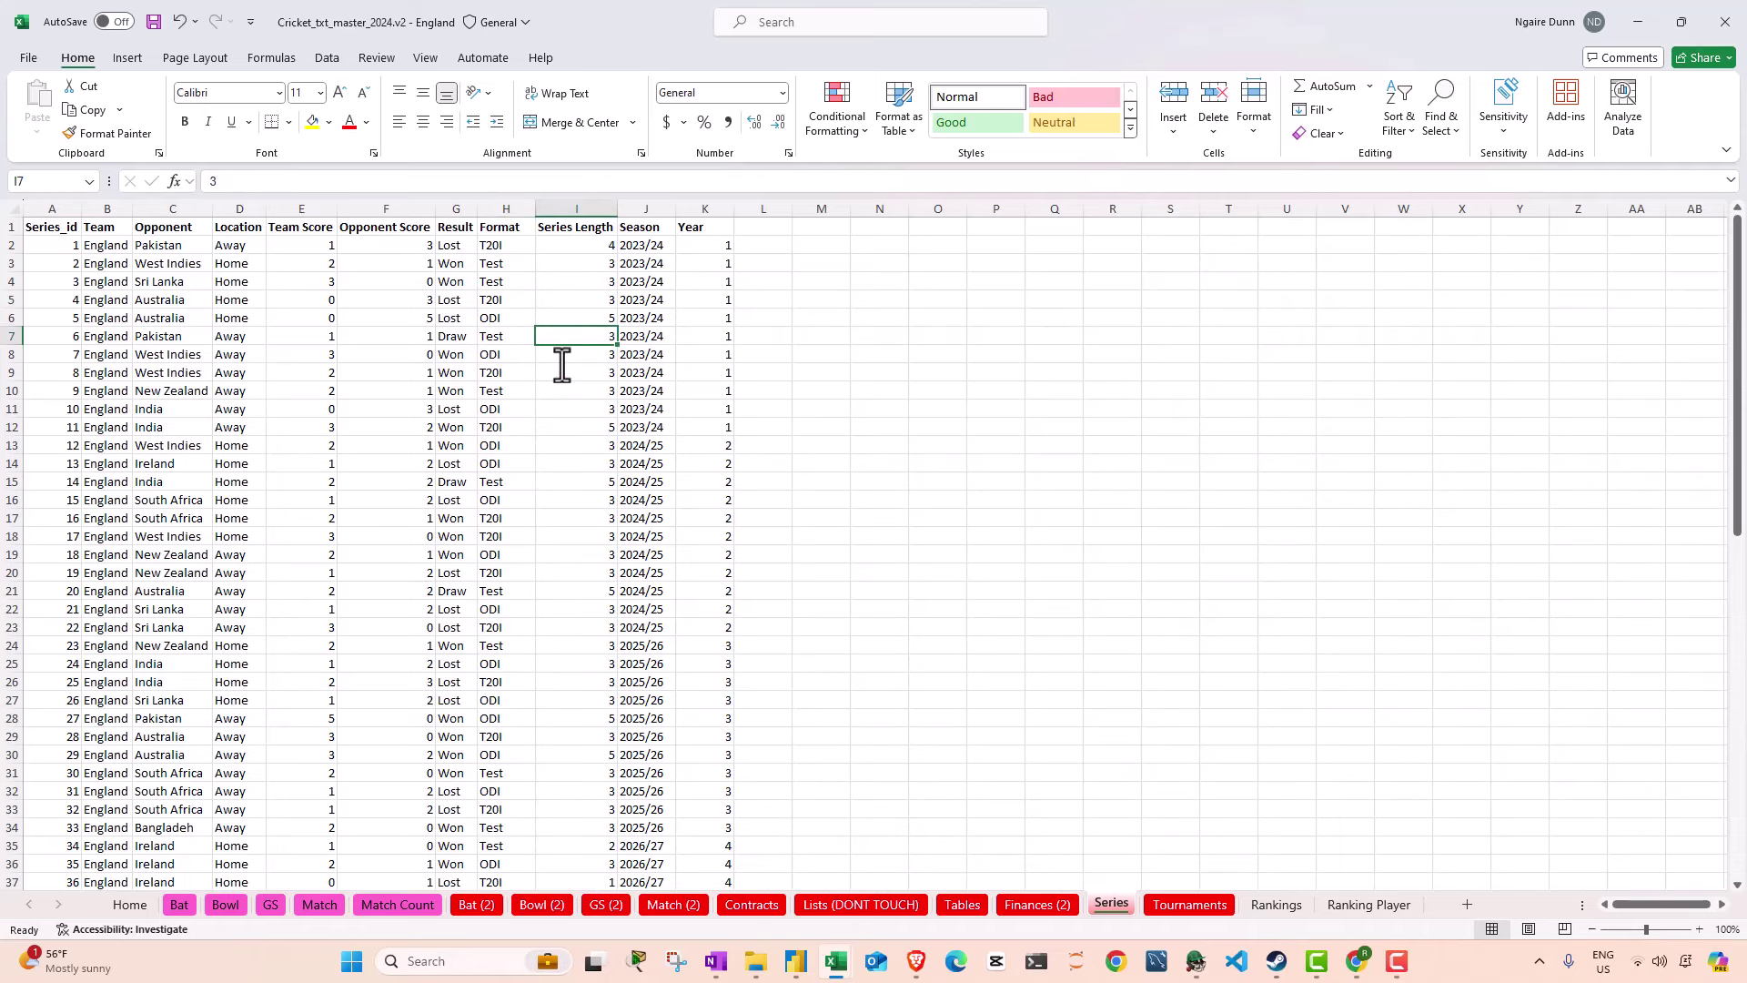
Step: Examine the completed Tournaments sheet and the Rankings sheet's country positions and points per season and format
{"action": "left_click", "coordinate": [1185, 906]}
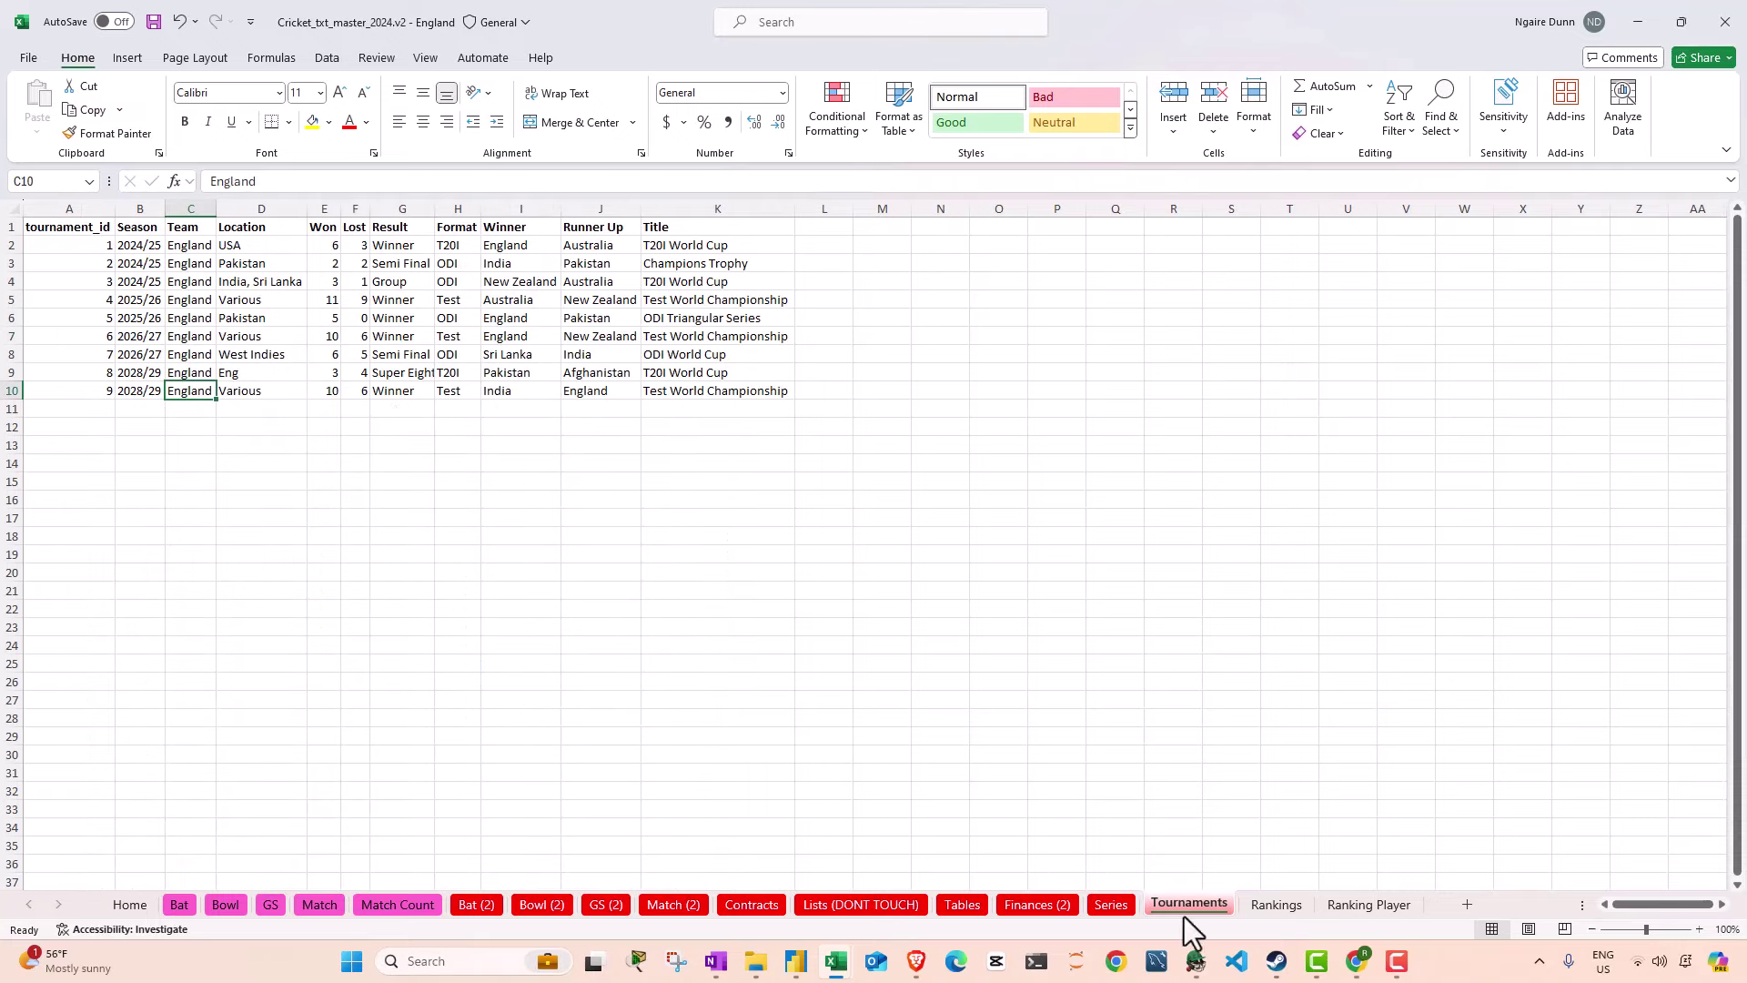
{"action": "left_click_drag", "start_coordinate": [187, 250], "coordinate": [80, 241]}
{"action": "left_click", "coordinate": [62, 237]}
{"action": "key", "text": "ctrl+Page_Down"}
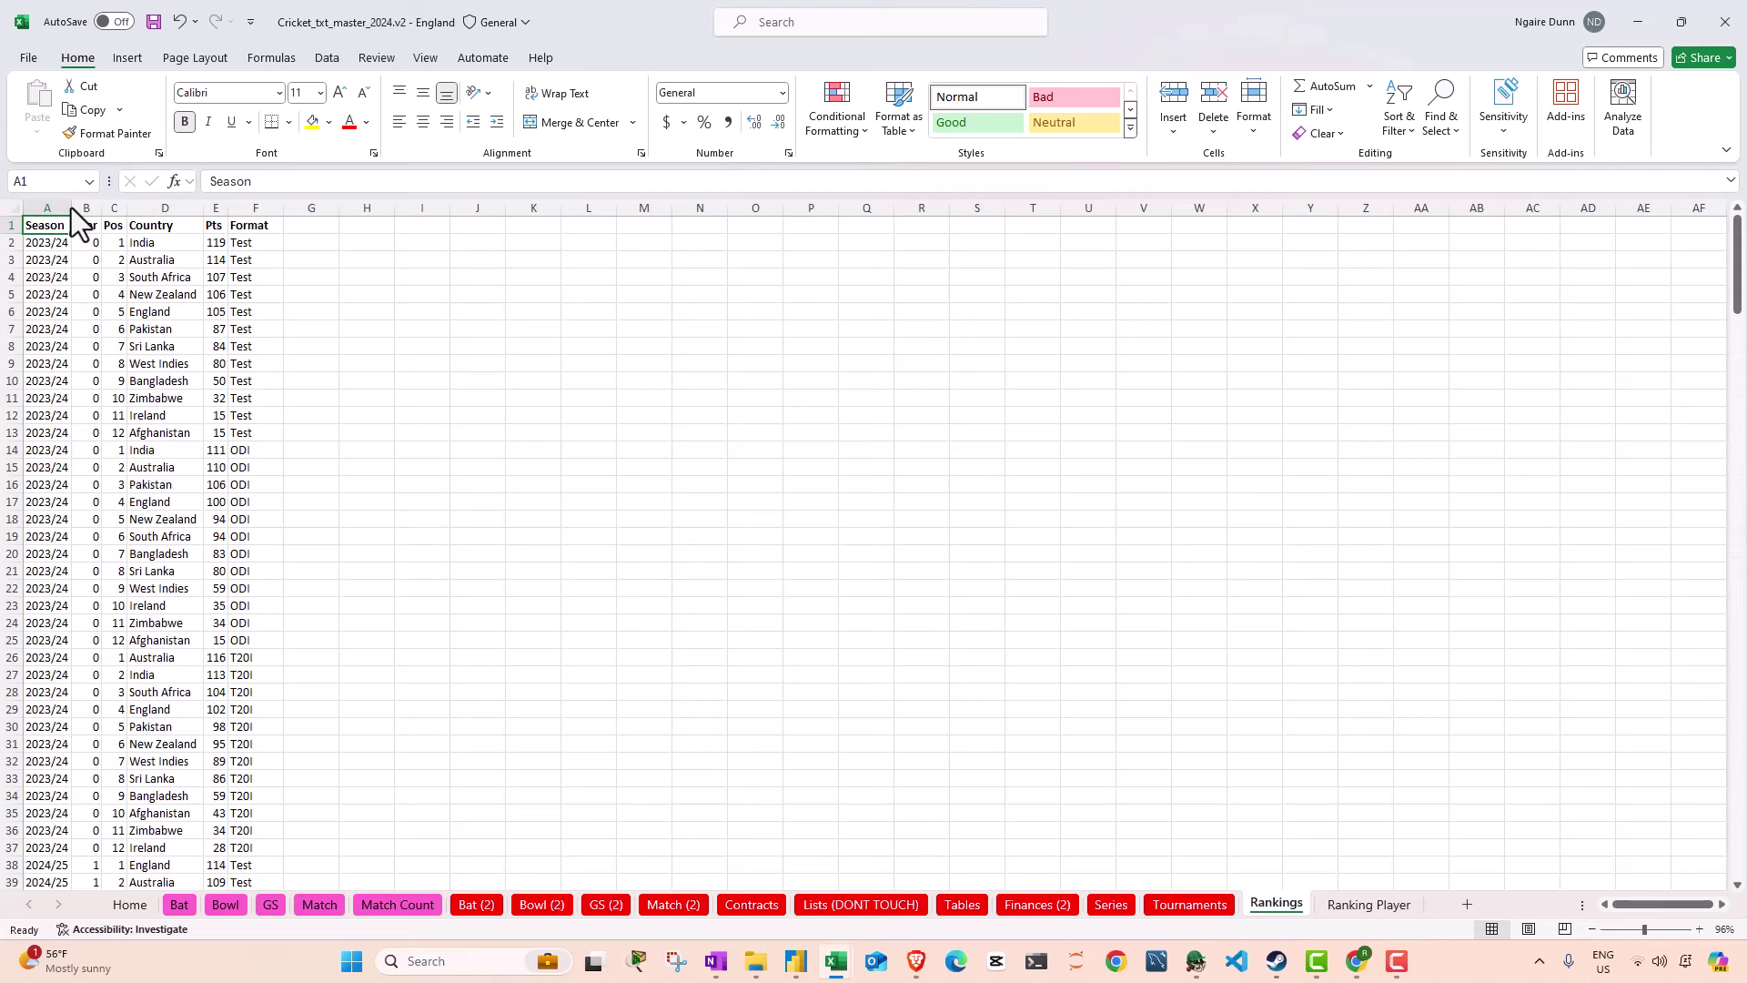
{"action": "left_click", "coordinate": [71, 499]}
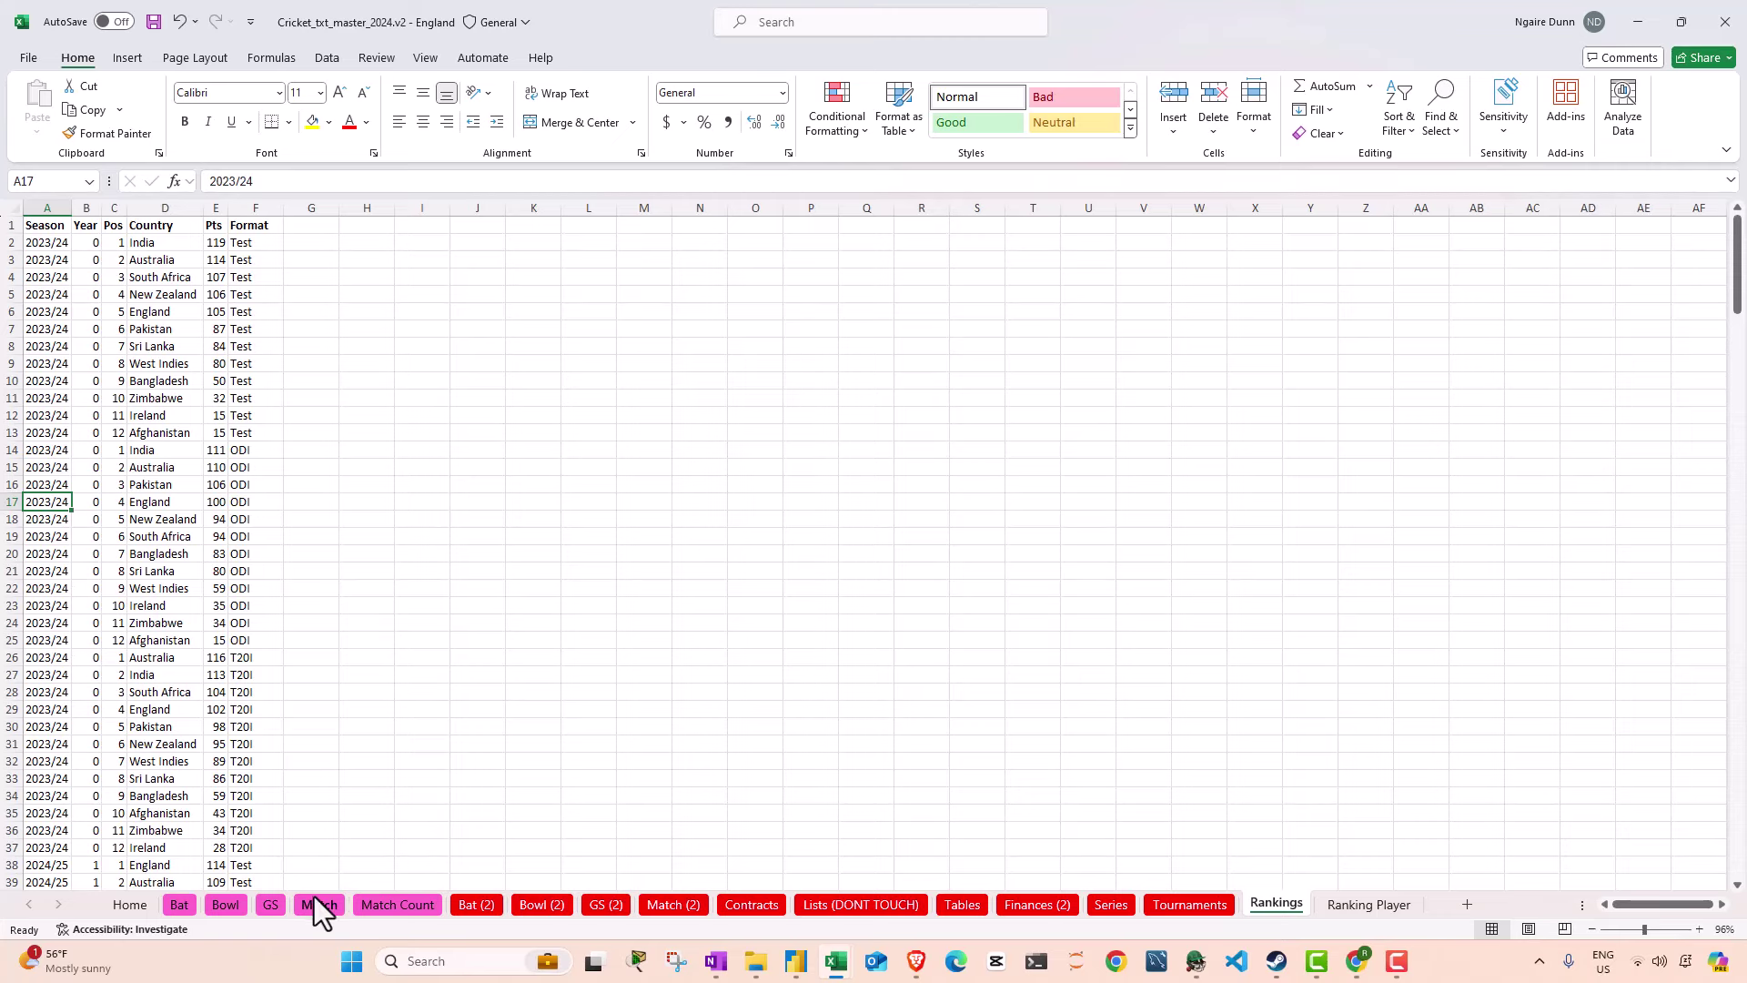
Step: Switch to Power BI Desktop and enlarge the Rankings Per Year position chart to compare the countries' positions by year
{"action": "key", "text": "alt+Tab"}
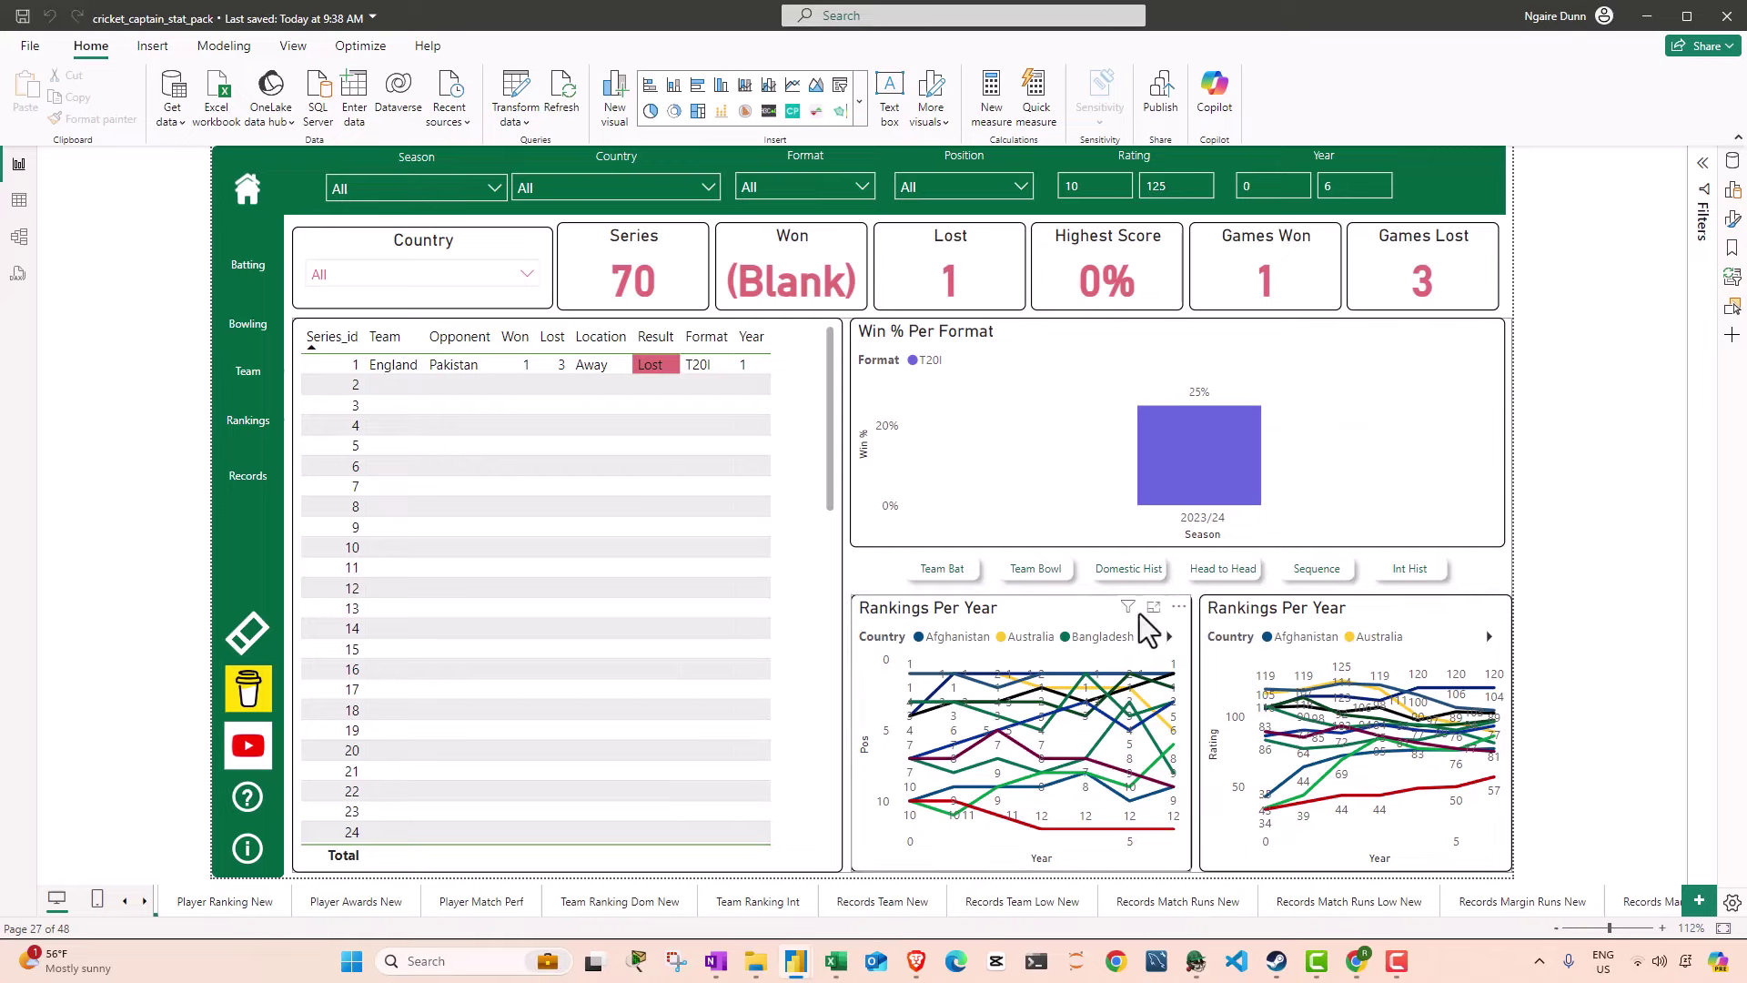
{"action": "left_click", "coordinate": [1154, 606]}
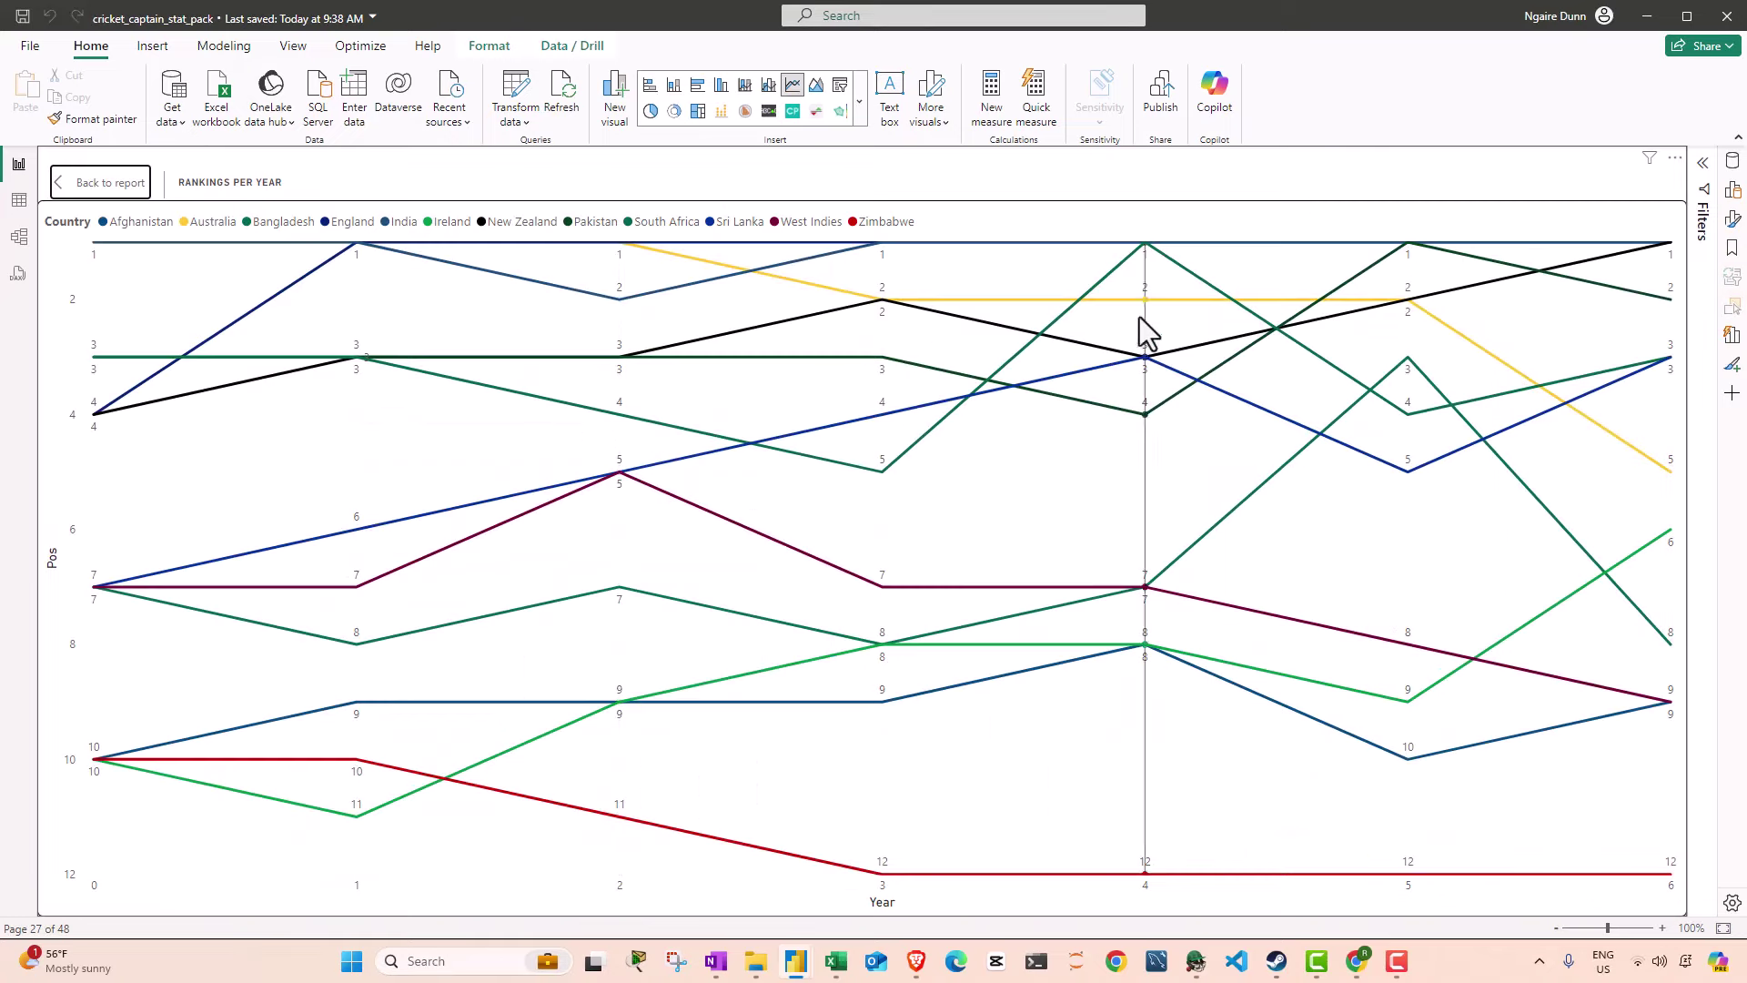
{"action": "key", "text": "Escape"}
{"action": "left_click", "coordinate": [1151, 608]}
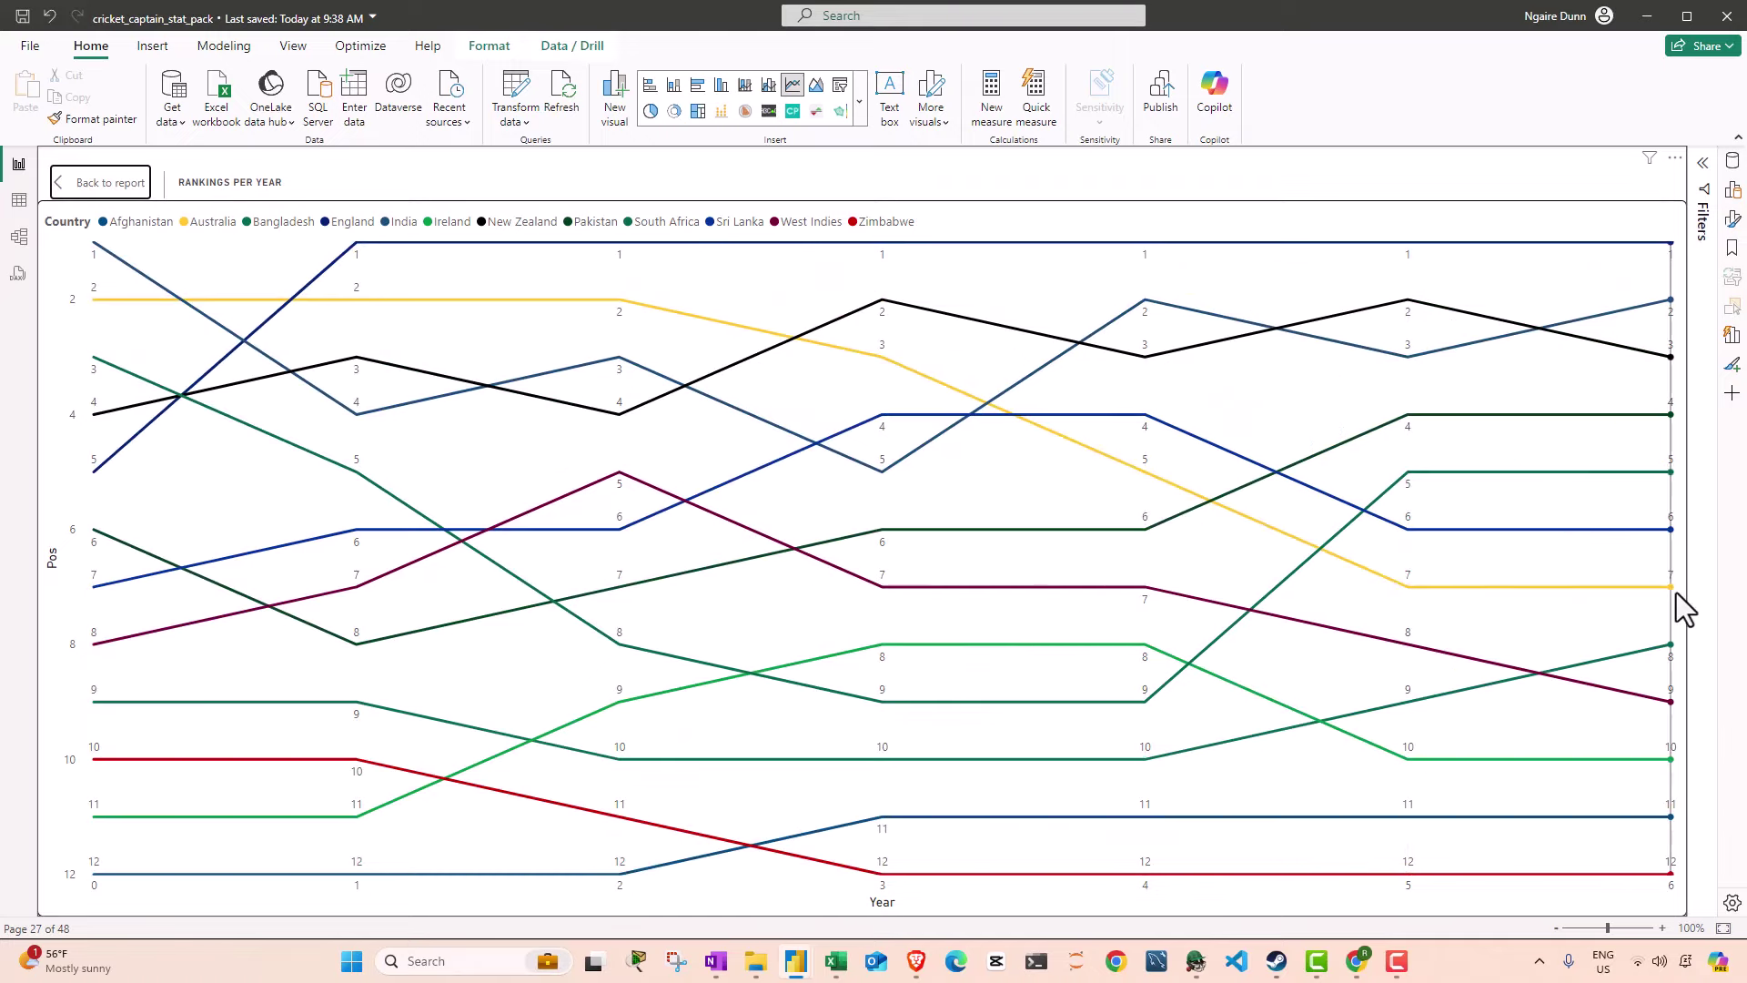
{"action": "mouse_move", "coordinate": [1685, 608]}
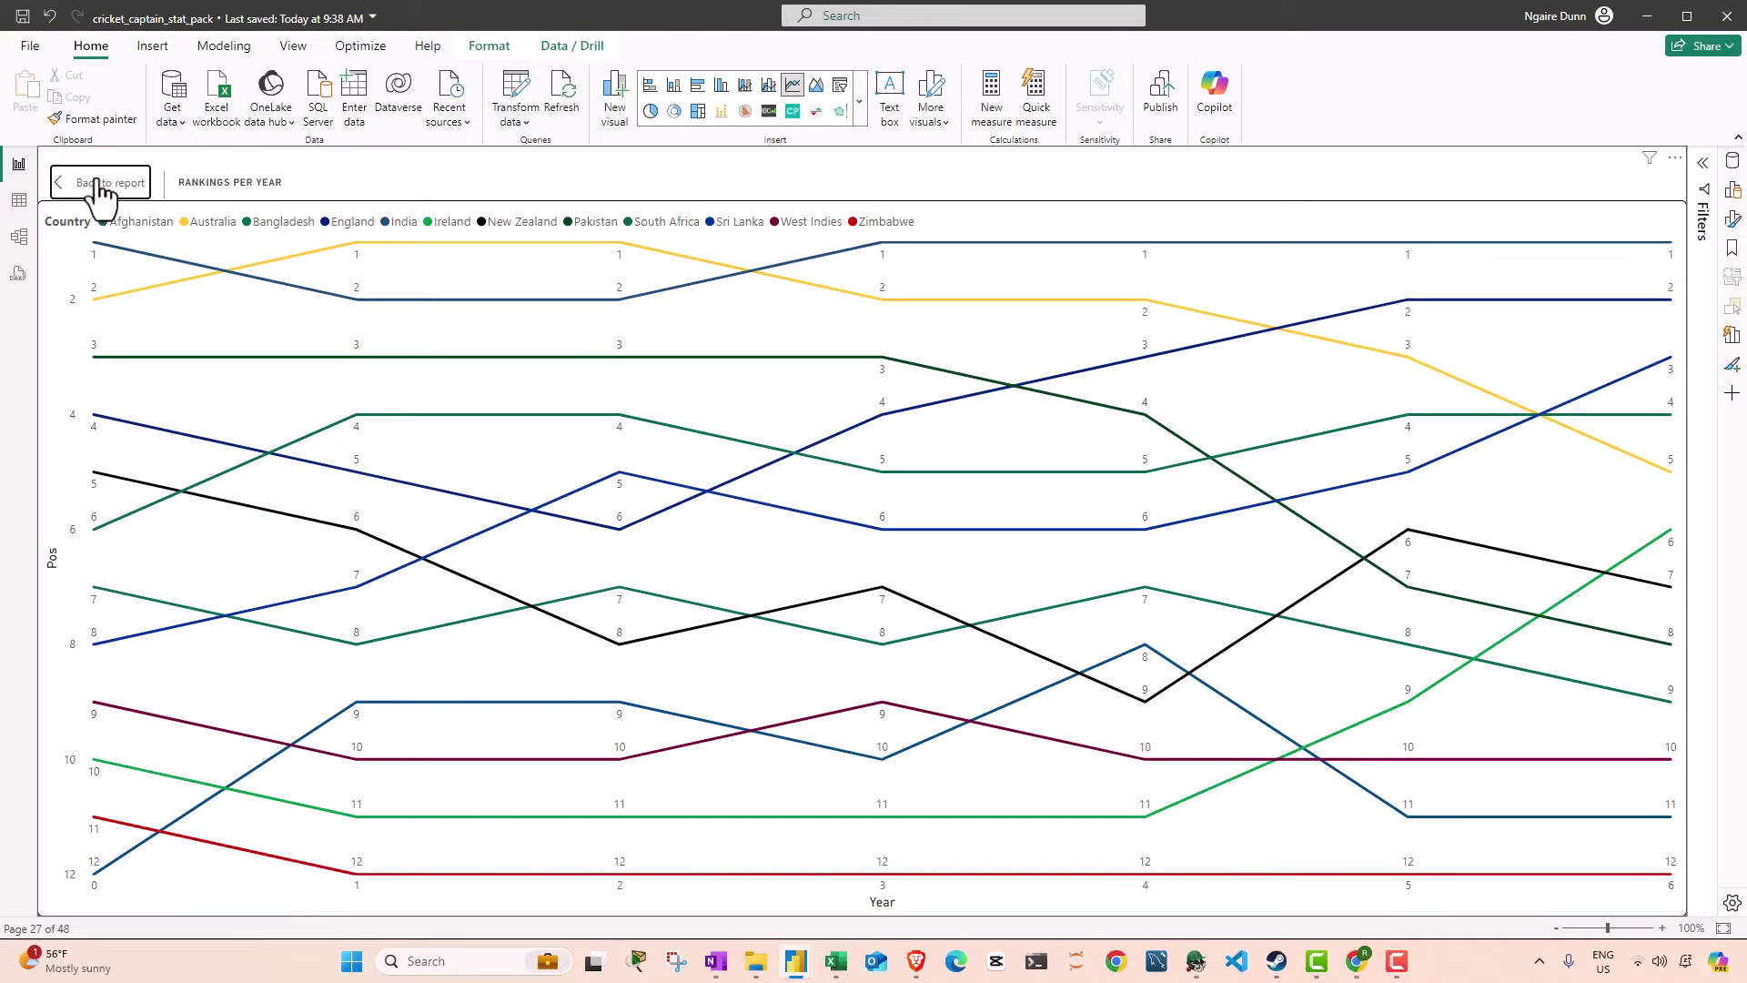
Step: Return from the enlarged chart to the Team History Int New page, collapse the Build pane and clear the visual selection
{"action": "left_click", "coordinate": [64, 183]}
{"action": "left_click", "coordinate": [1703, 162]}
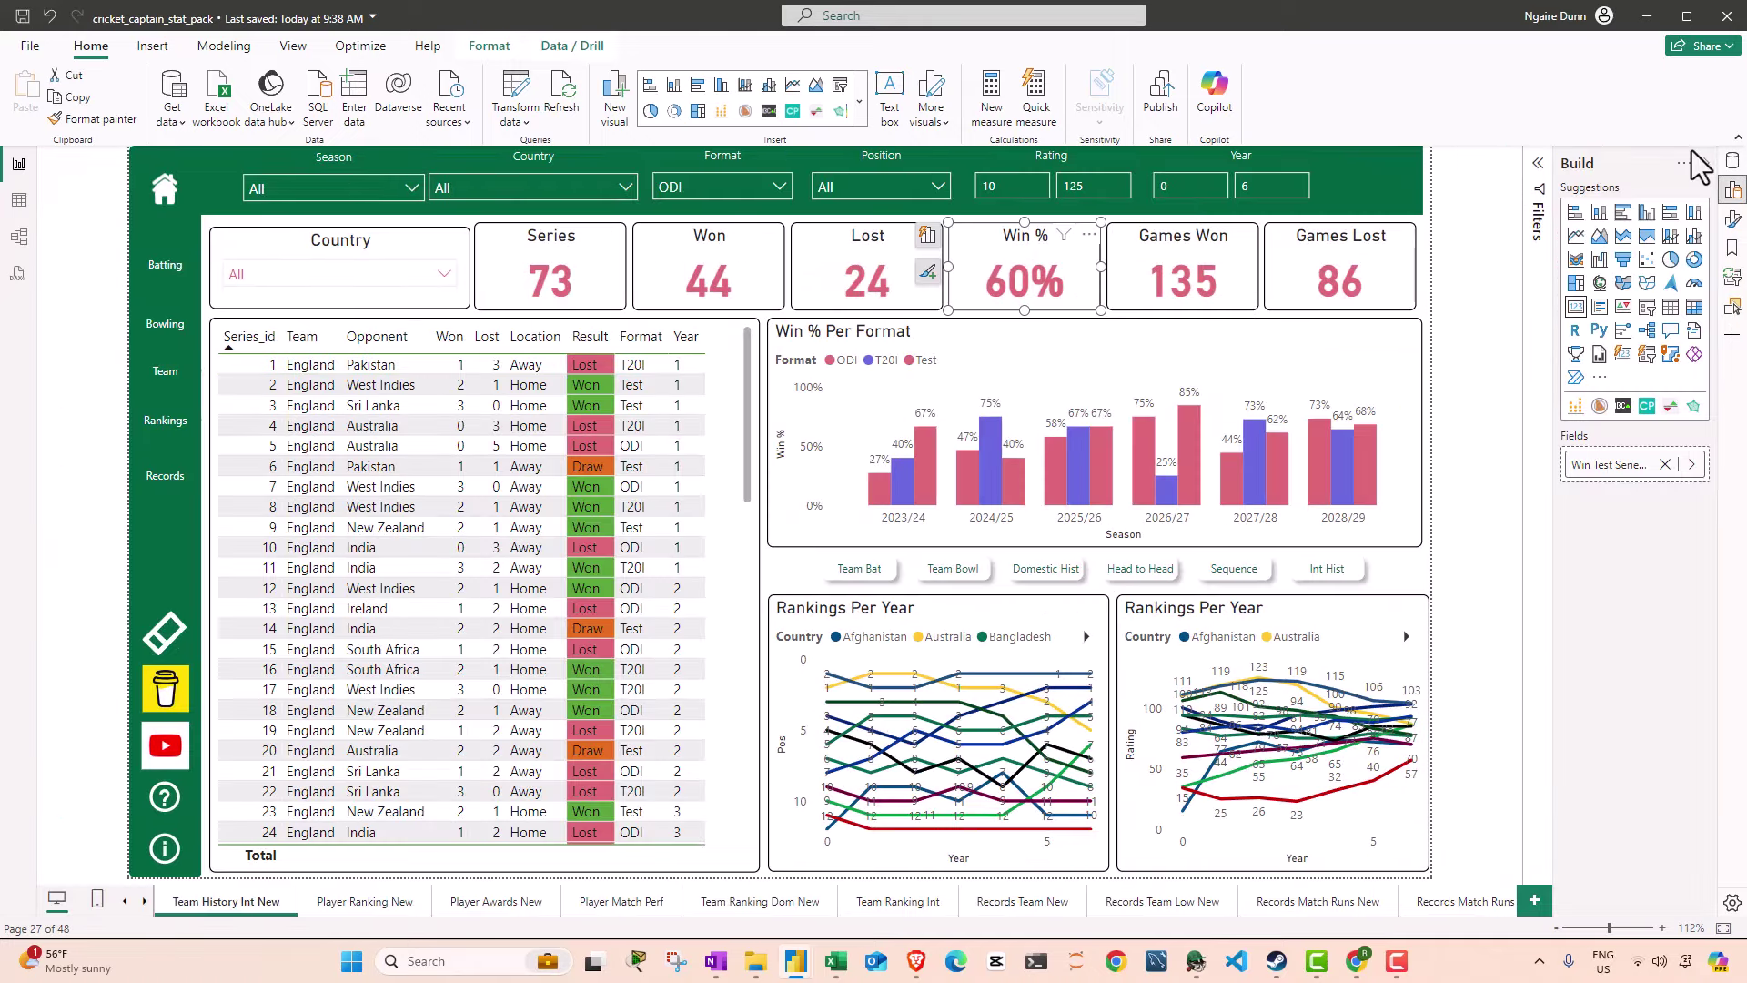
{"action": "left_click", "coordinate": [1698, 150]}
{"action": "left_click", "coordinate": [1060, 292]}
{"action": "left_click", "coordinate": [138, 353]}
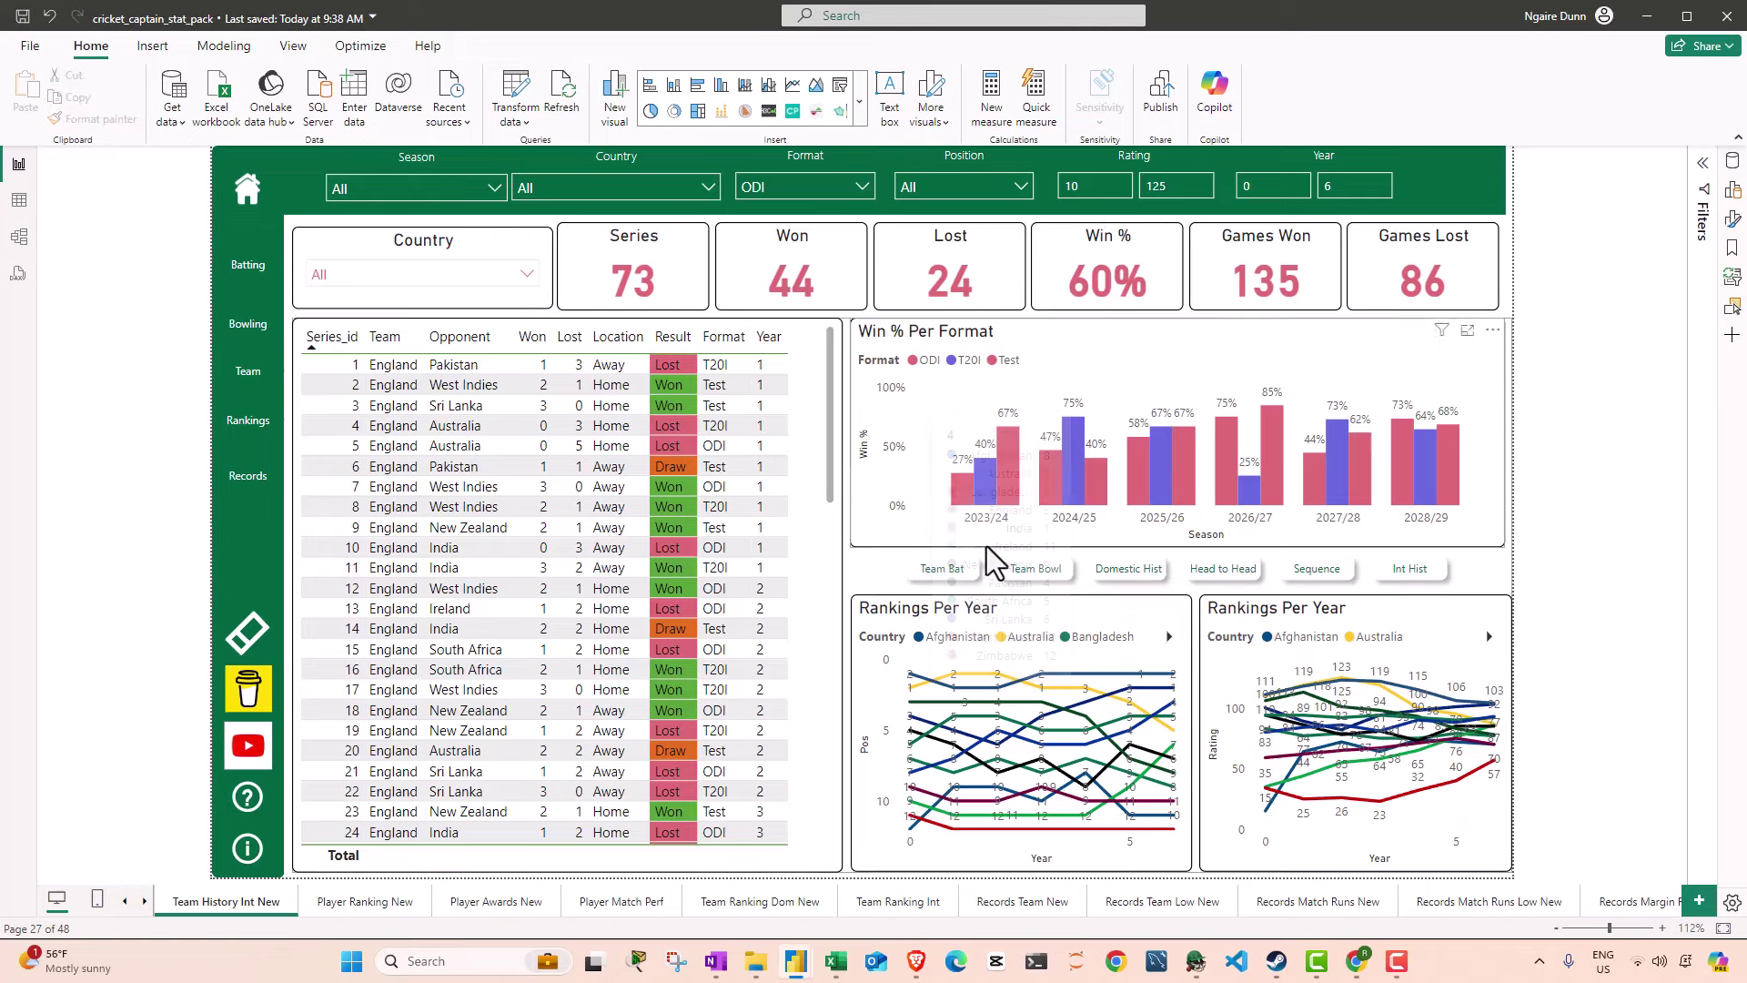
Step: Switch to Cricket Captain 2024 and go back from Derbyshire's Finance page
{"action": "key", "text": "alt+Tab"}
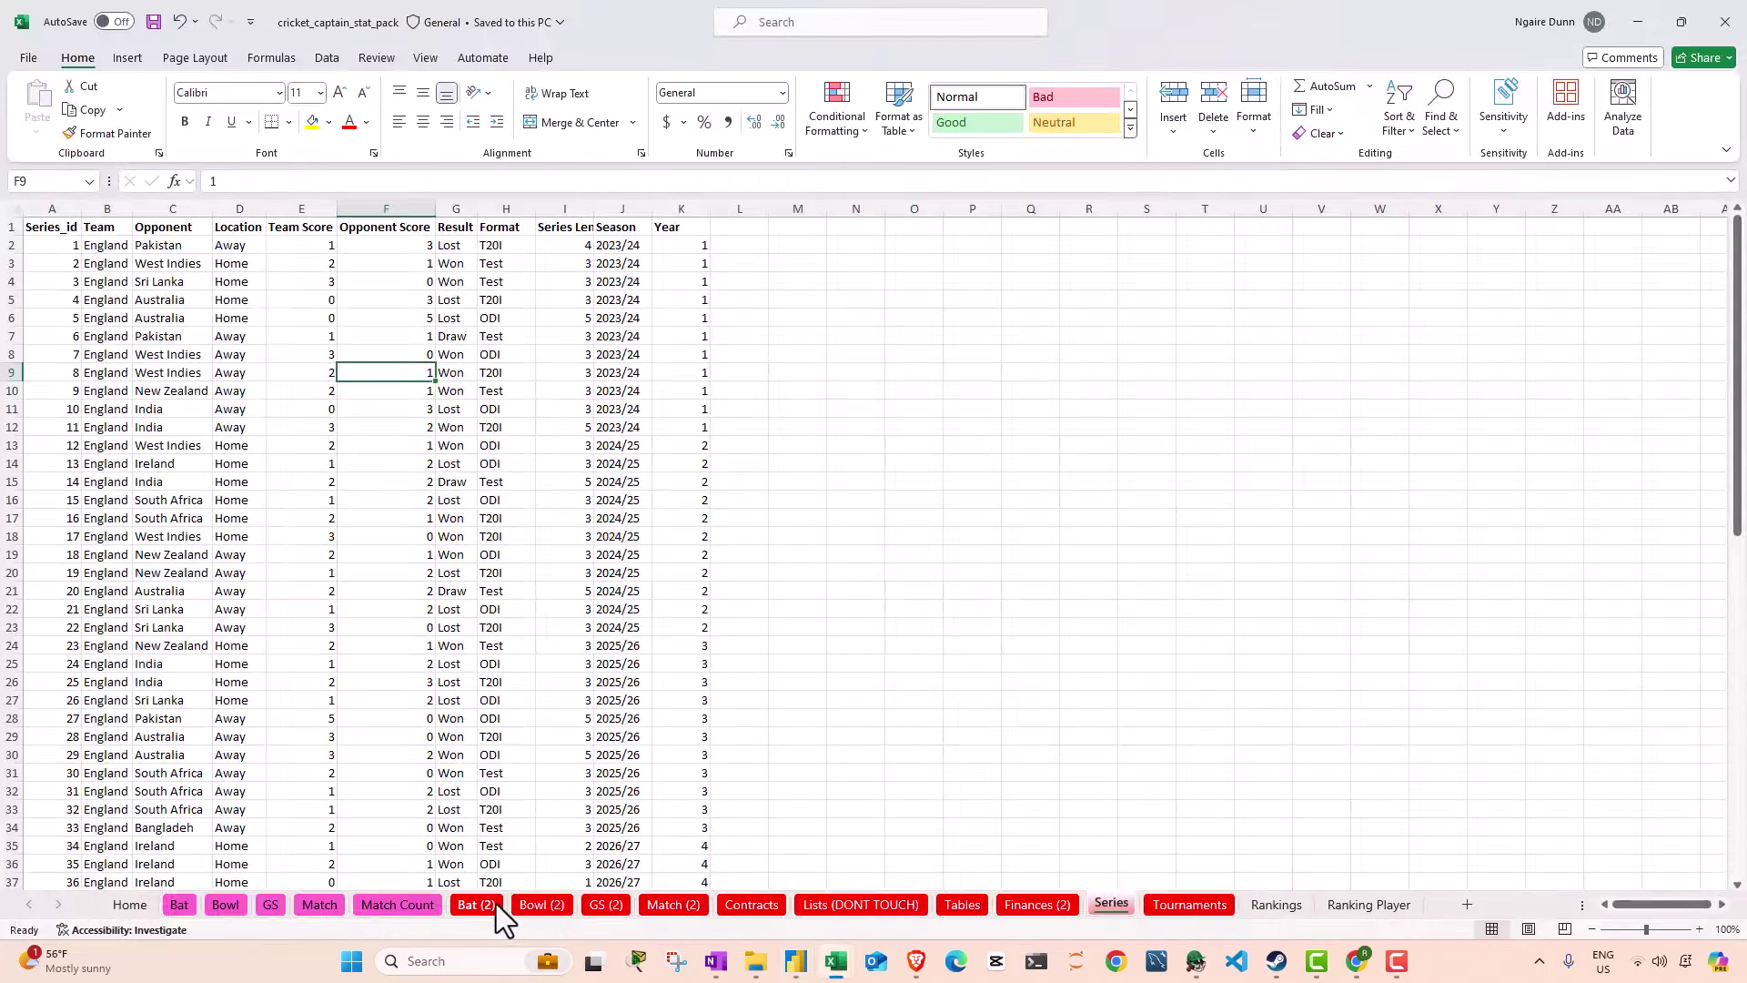
{"action": "key", "text": "alt+Tab"}
{"action": "key", "text": "alt+Tab"}
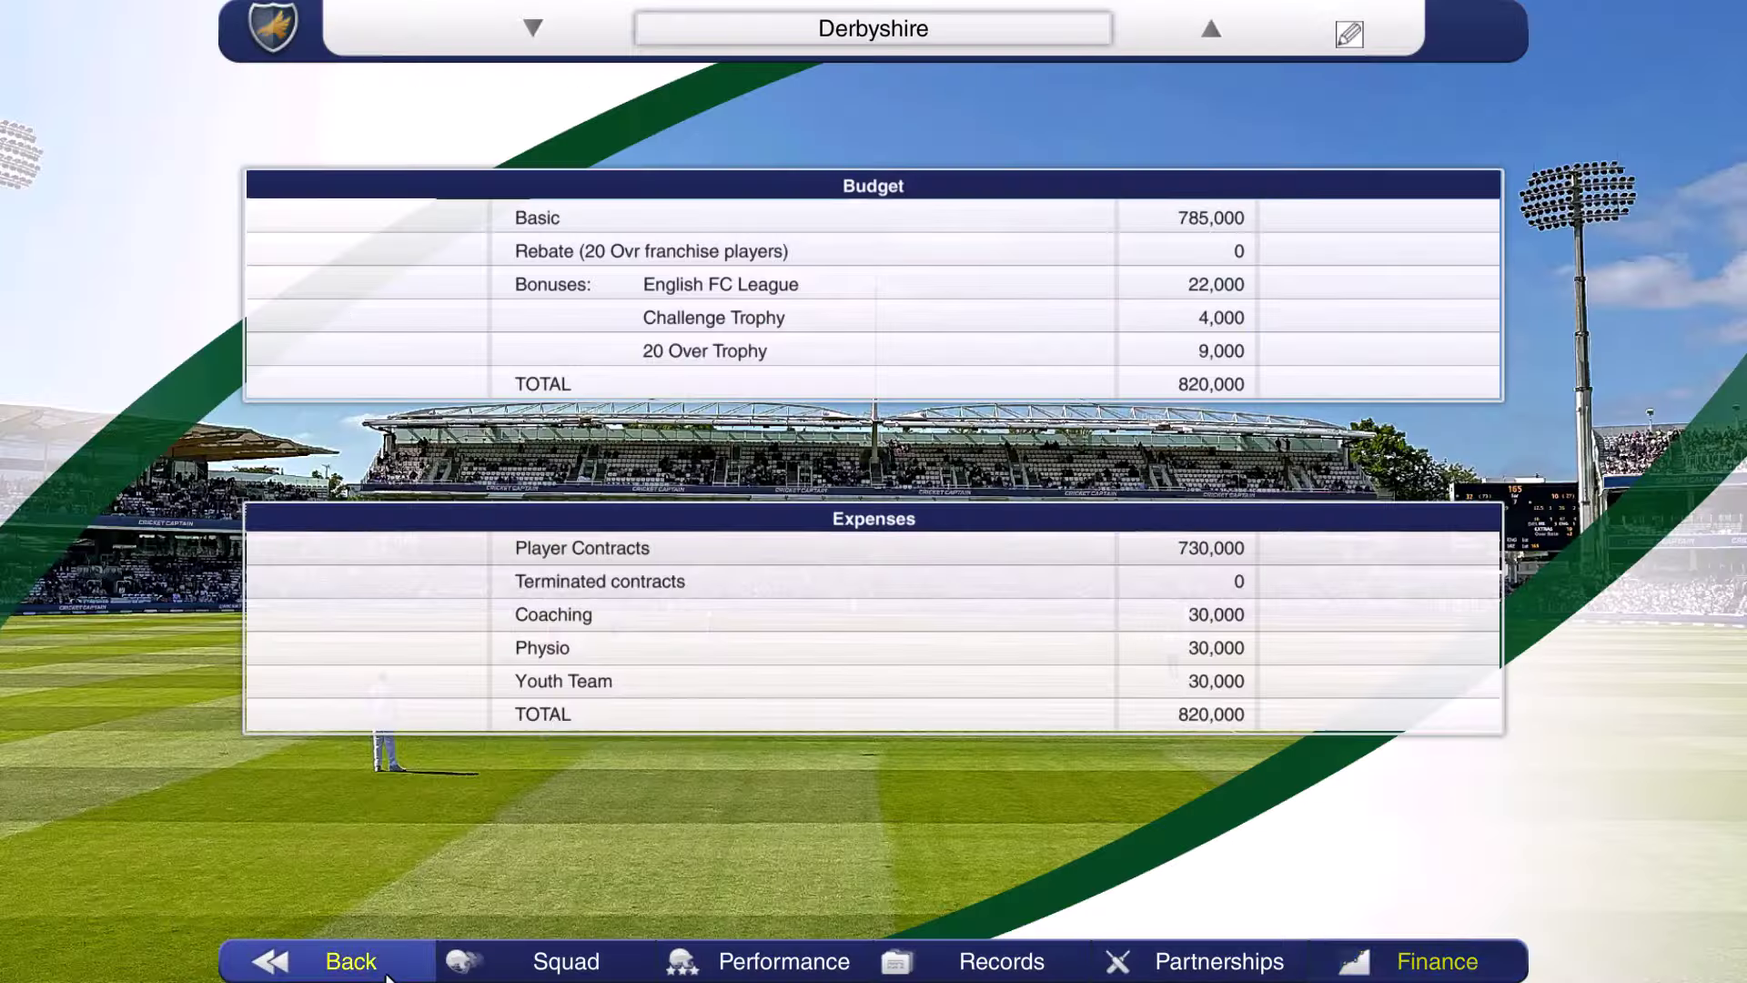
{"action": "left_click", "coordinate": [386, 974]}
{"action": "key", "text": "alt+Tab"}
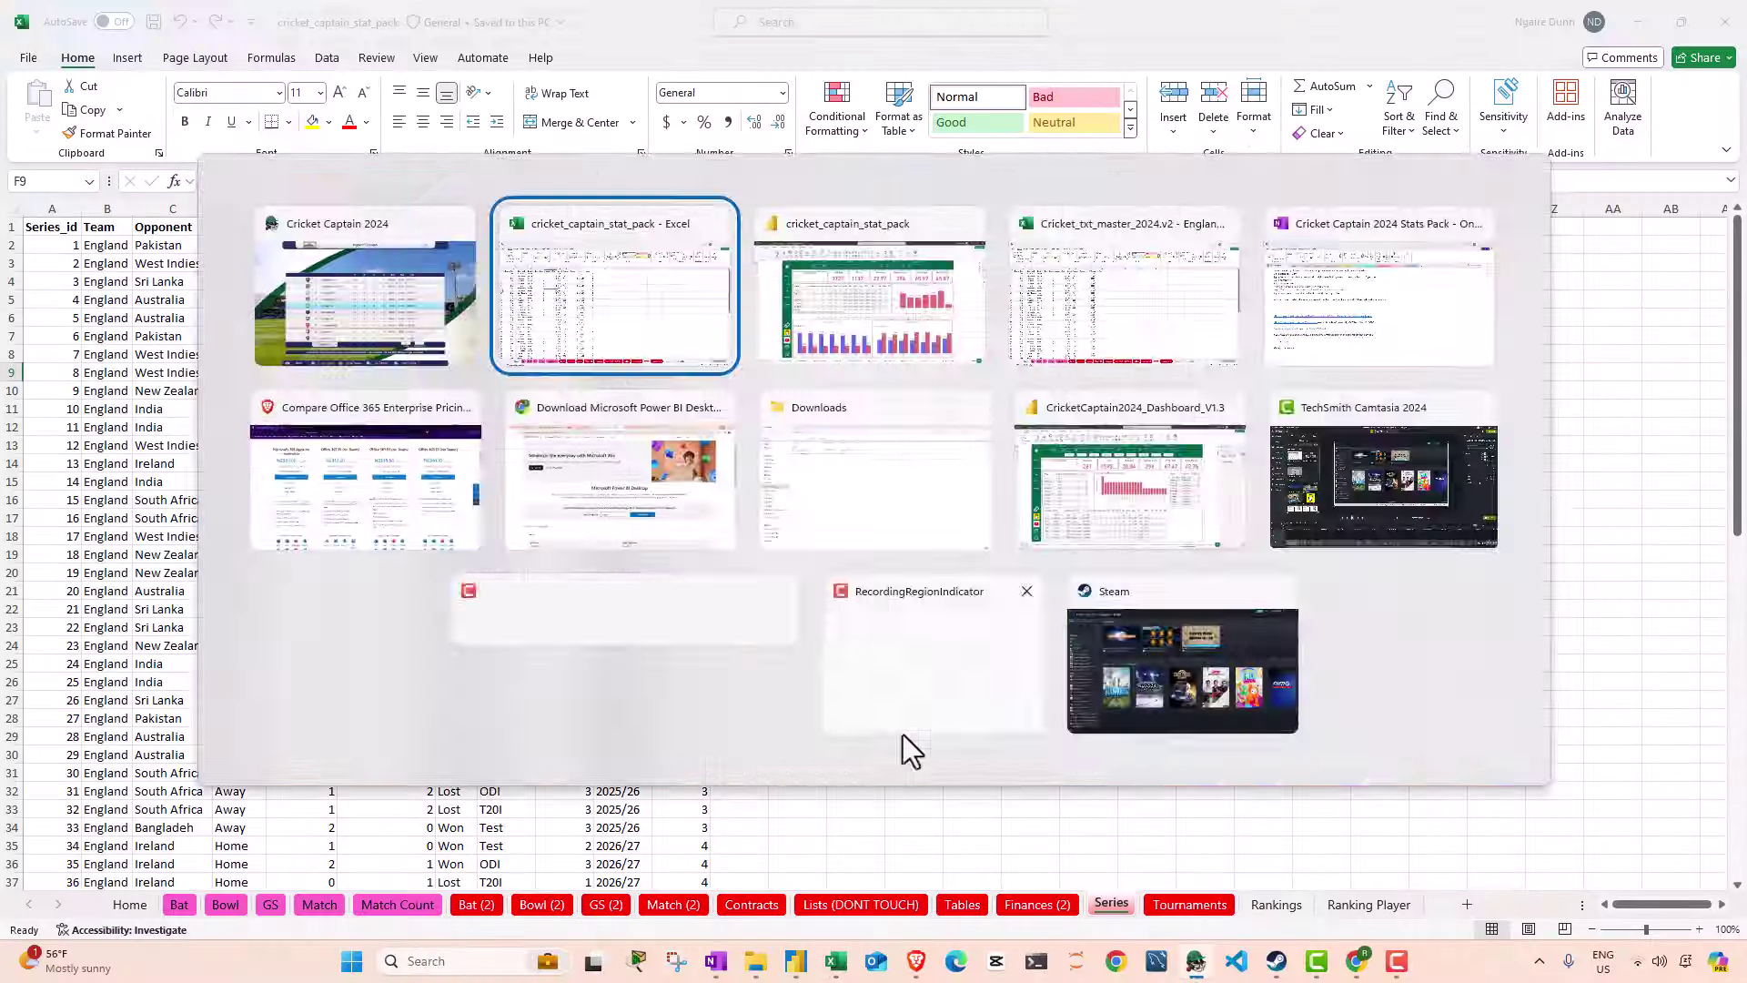
{"action": "key", "text": "alt+Tab"}
{"action": "key", "text": "alt+Tab"}
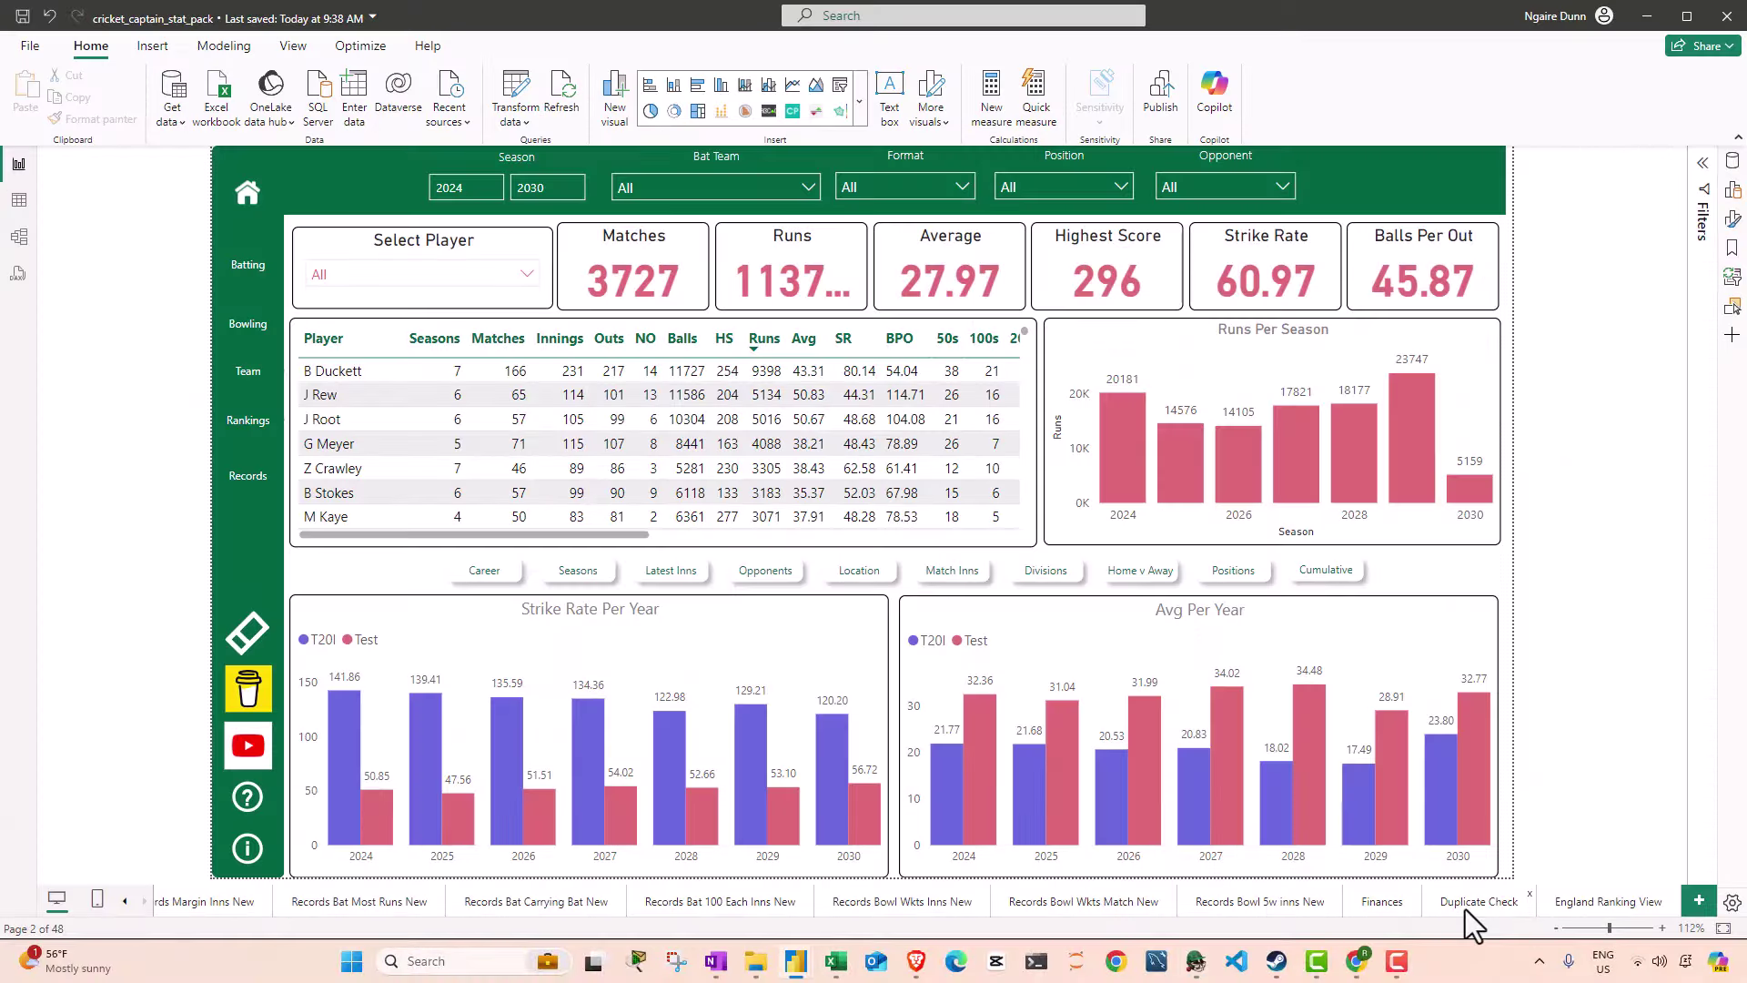
{"action": "left_click", "coordinate": [1465, 906]}
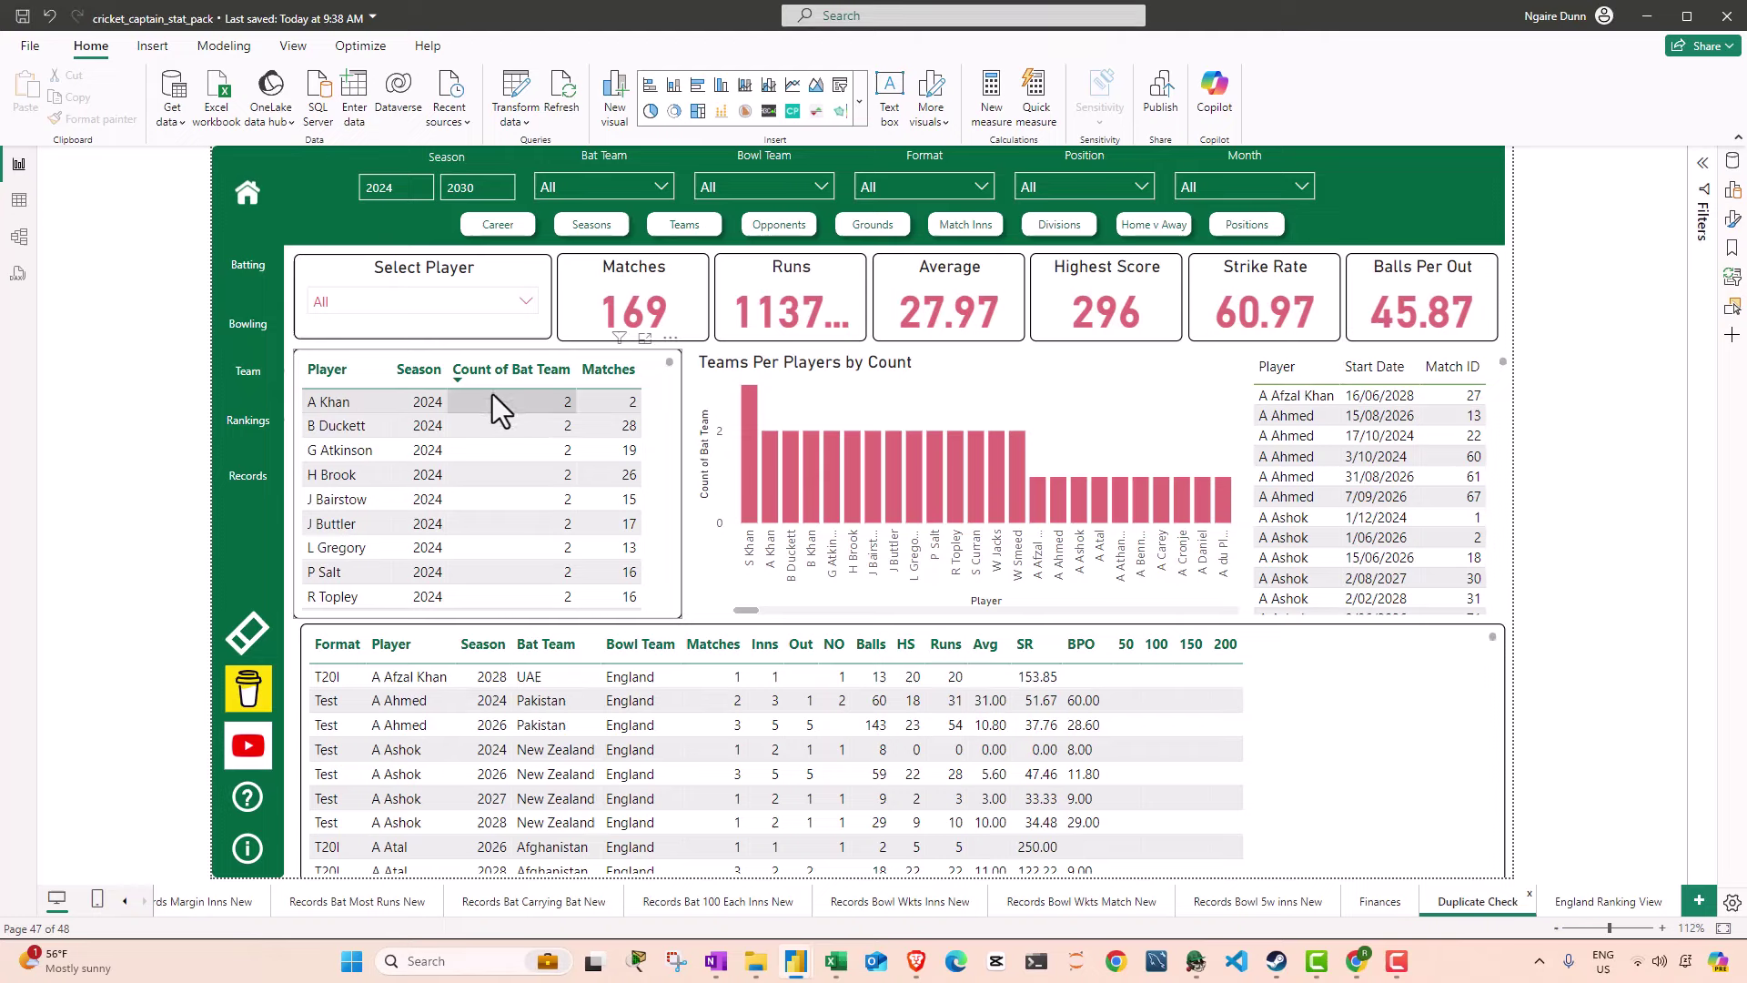
{"action": "left_click", "coordinate": [314, 407]}
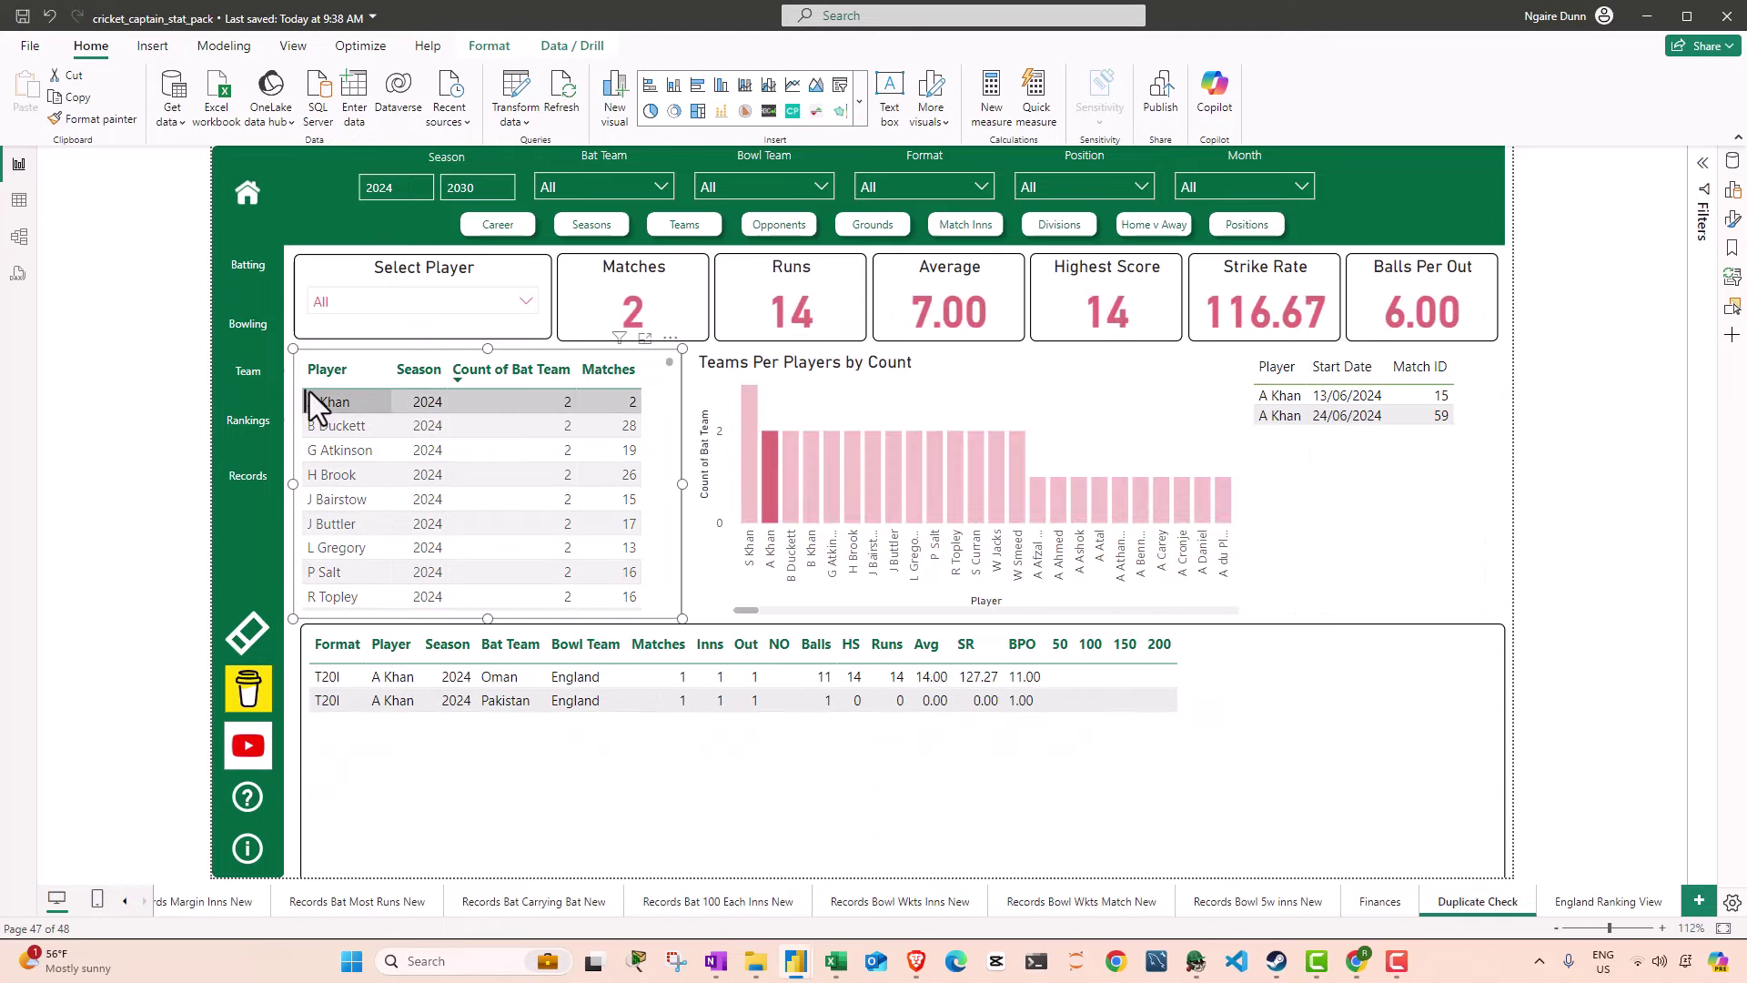
{"action": "left_click", "coordinate": [313, 393]}
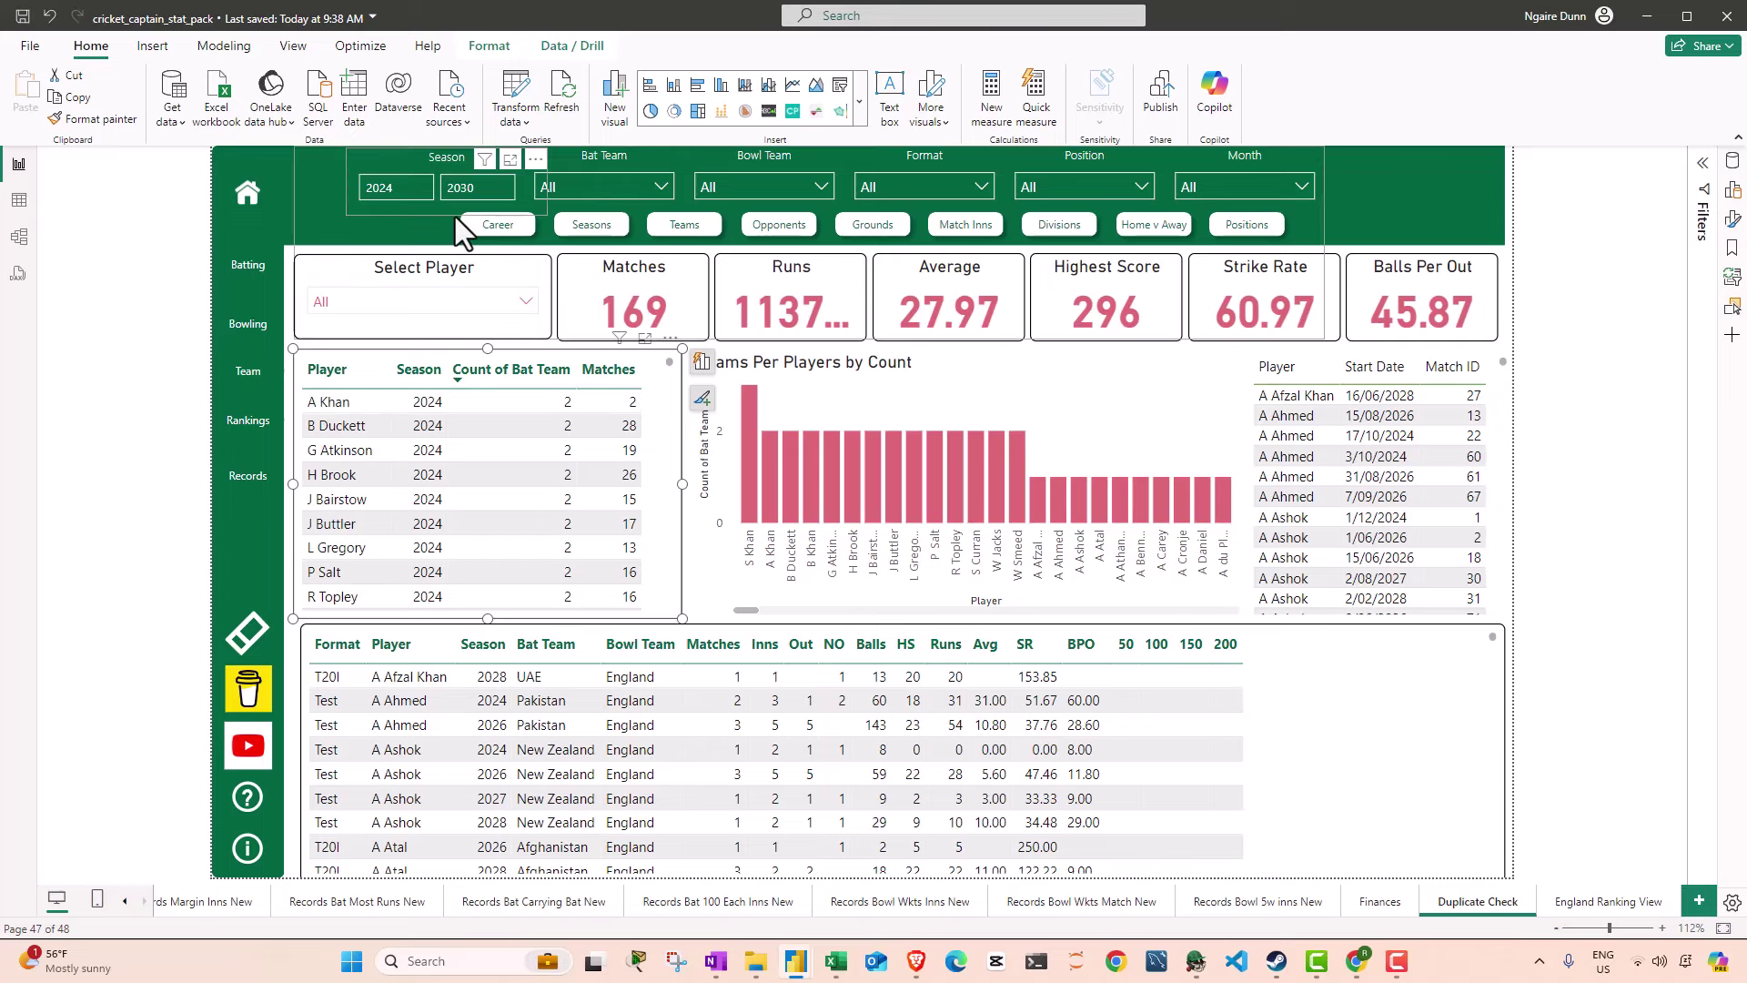
Step: Filter the Duplicate Check page to B Duckett's 2024 row, sort the detail table by Bat Team, and inspect the West Indies entry
{"action": "left_click", "coordinate": [346, 423]}
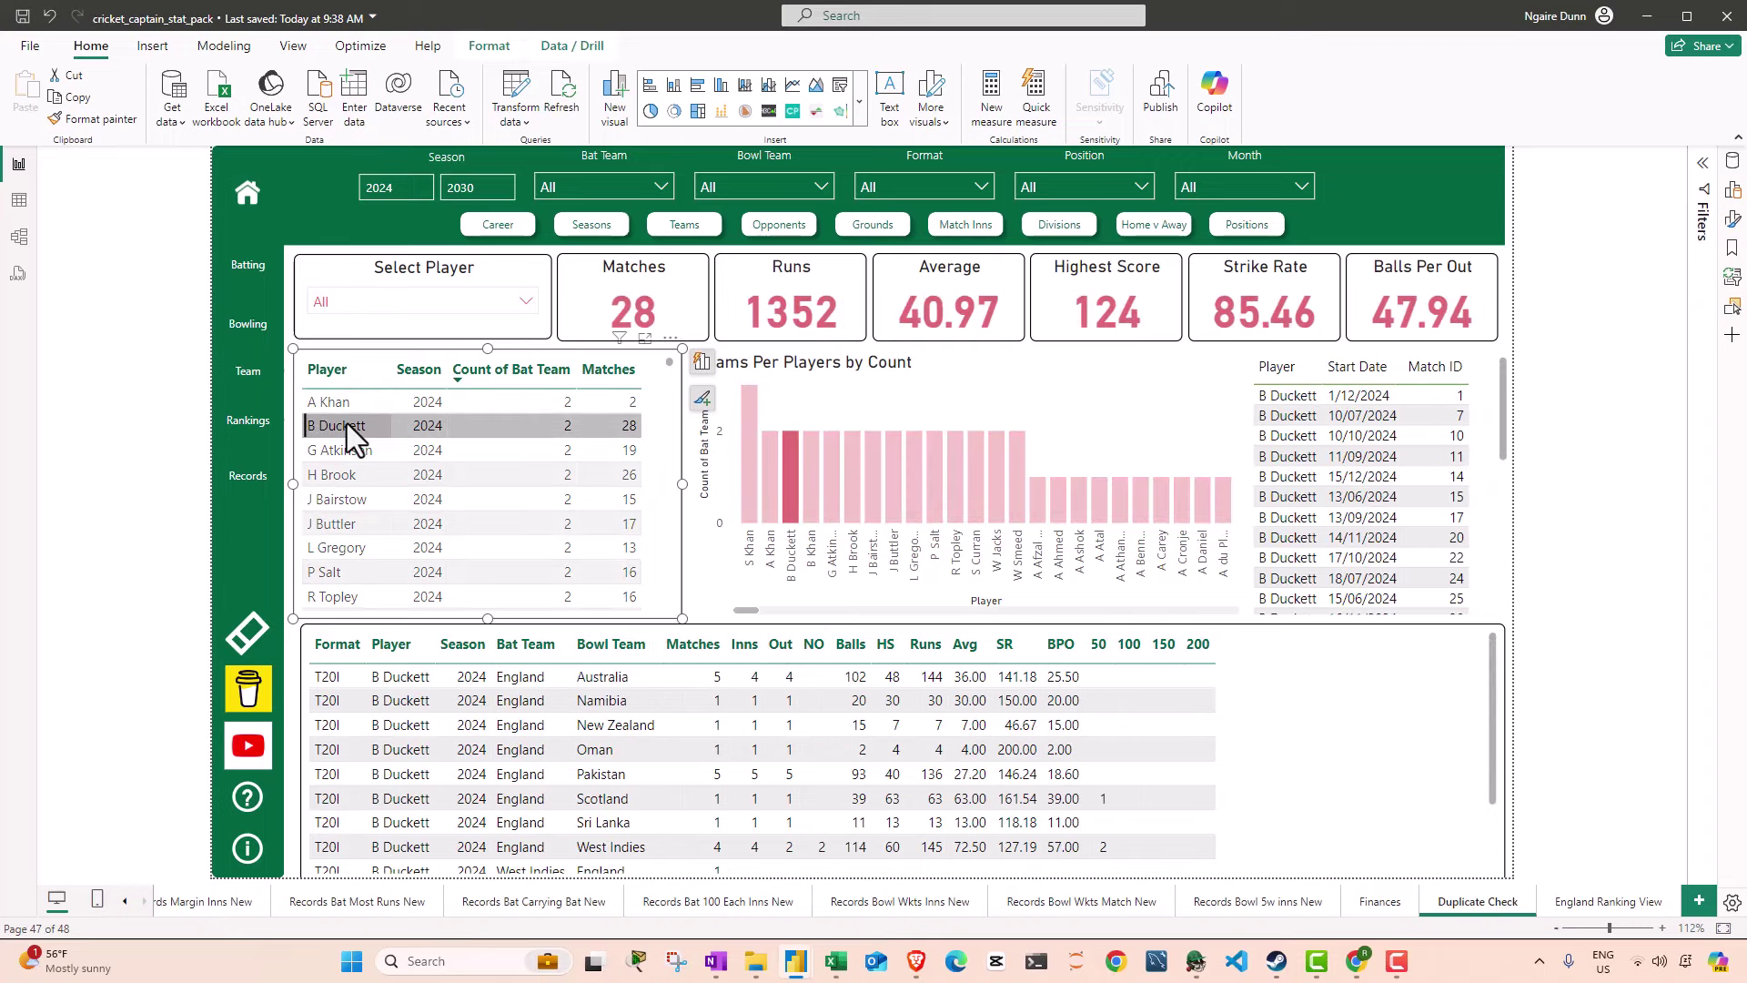
{"action": "left_click", "coordinate": [346, 423]}
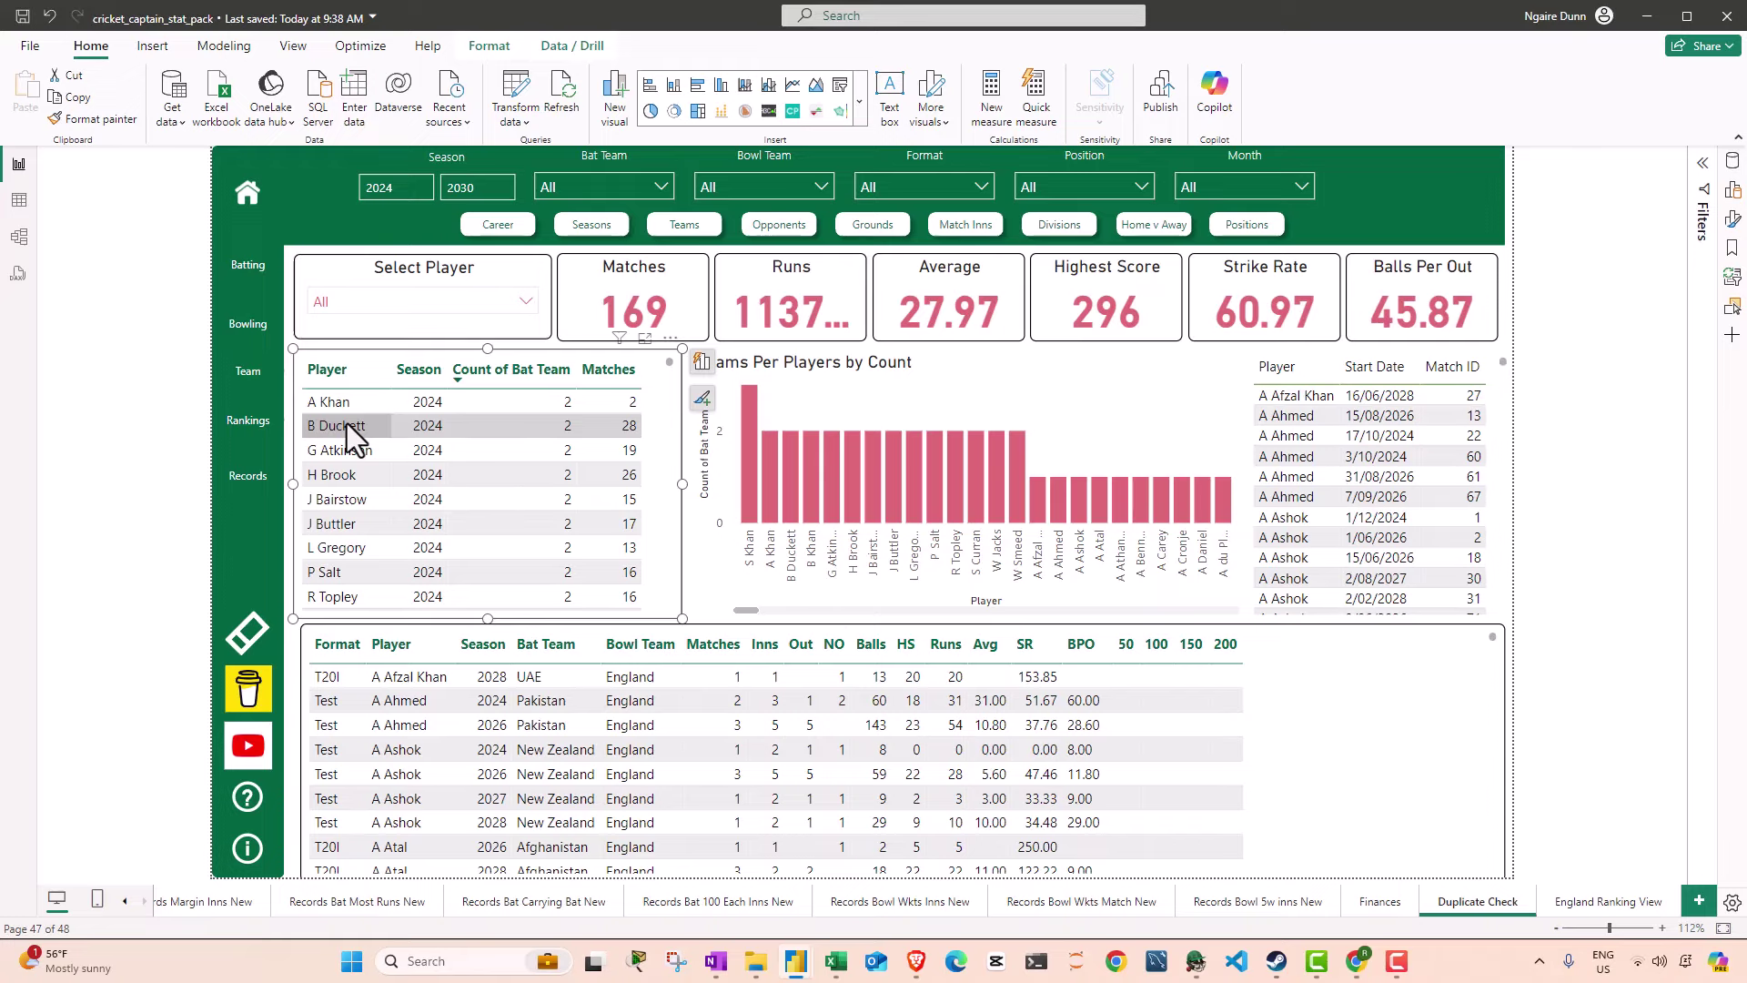
{"action": "left_click", "coordinate": [347, 423]}
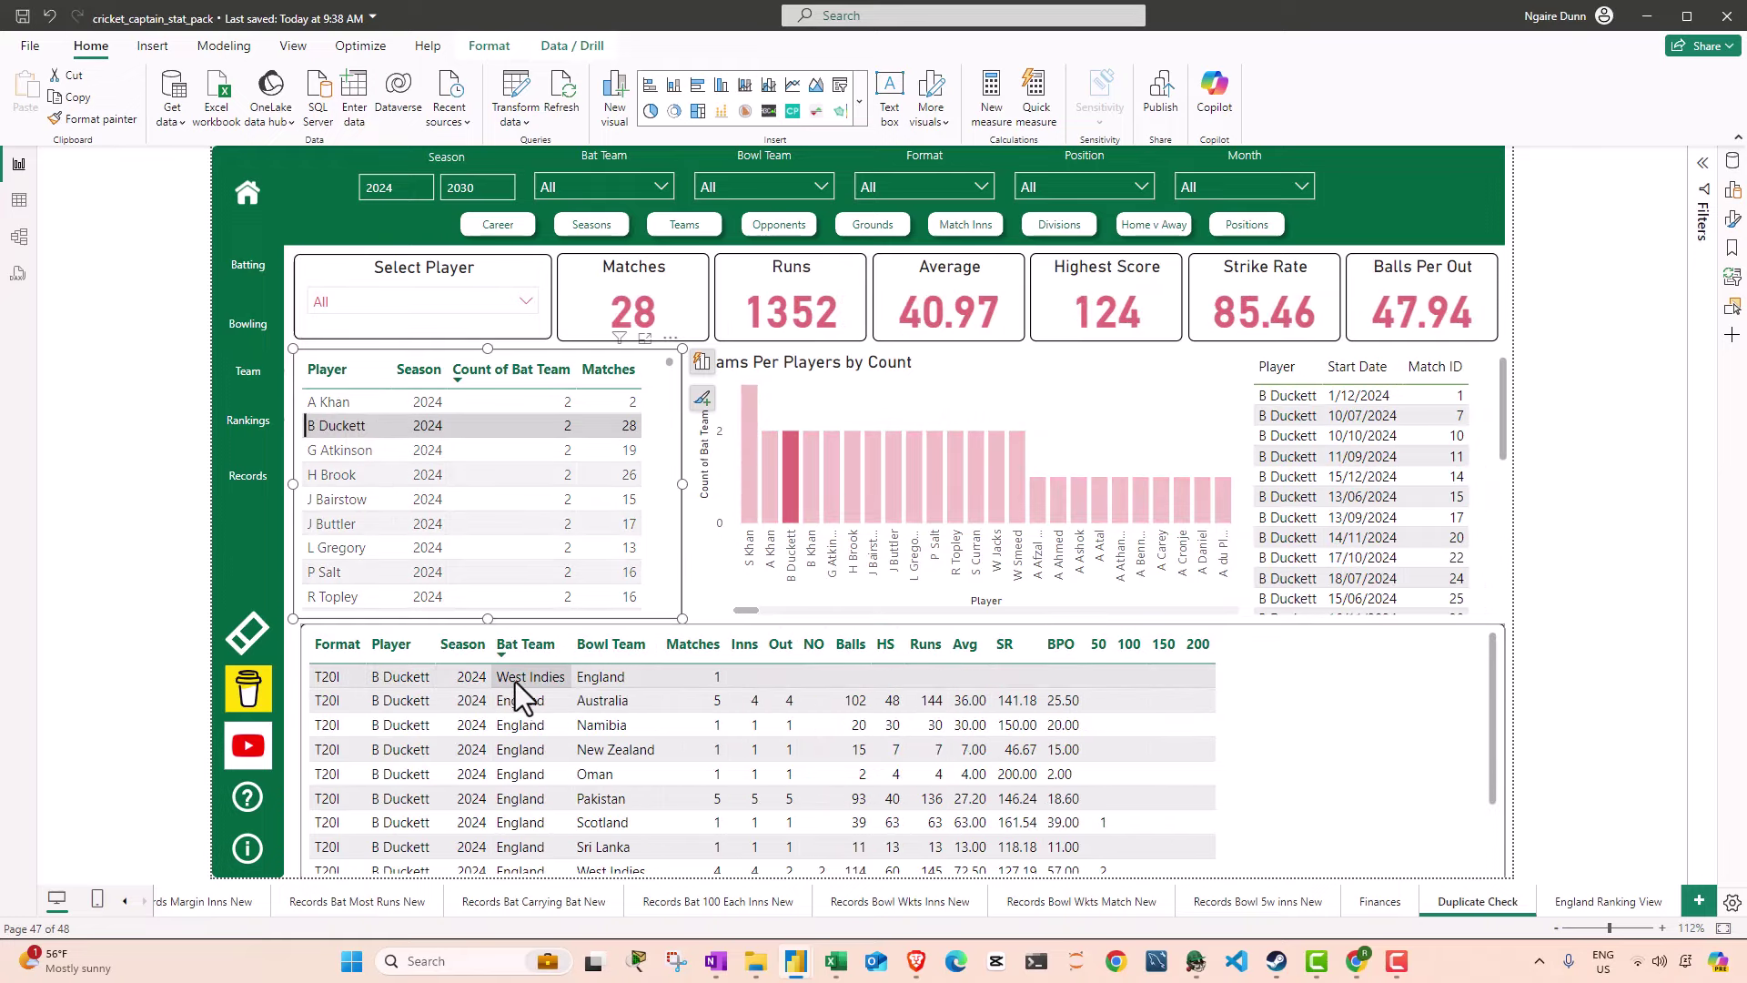
{"action": "left_click", "coordinate": [630, 680]}
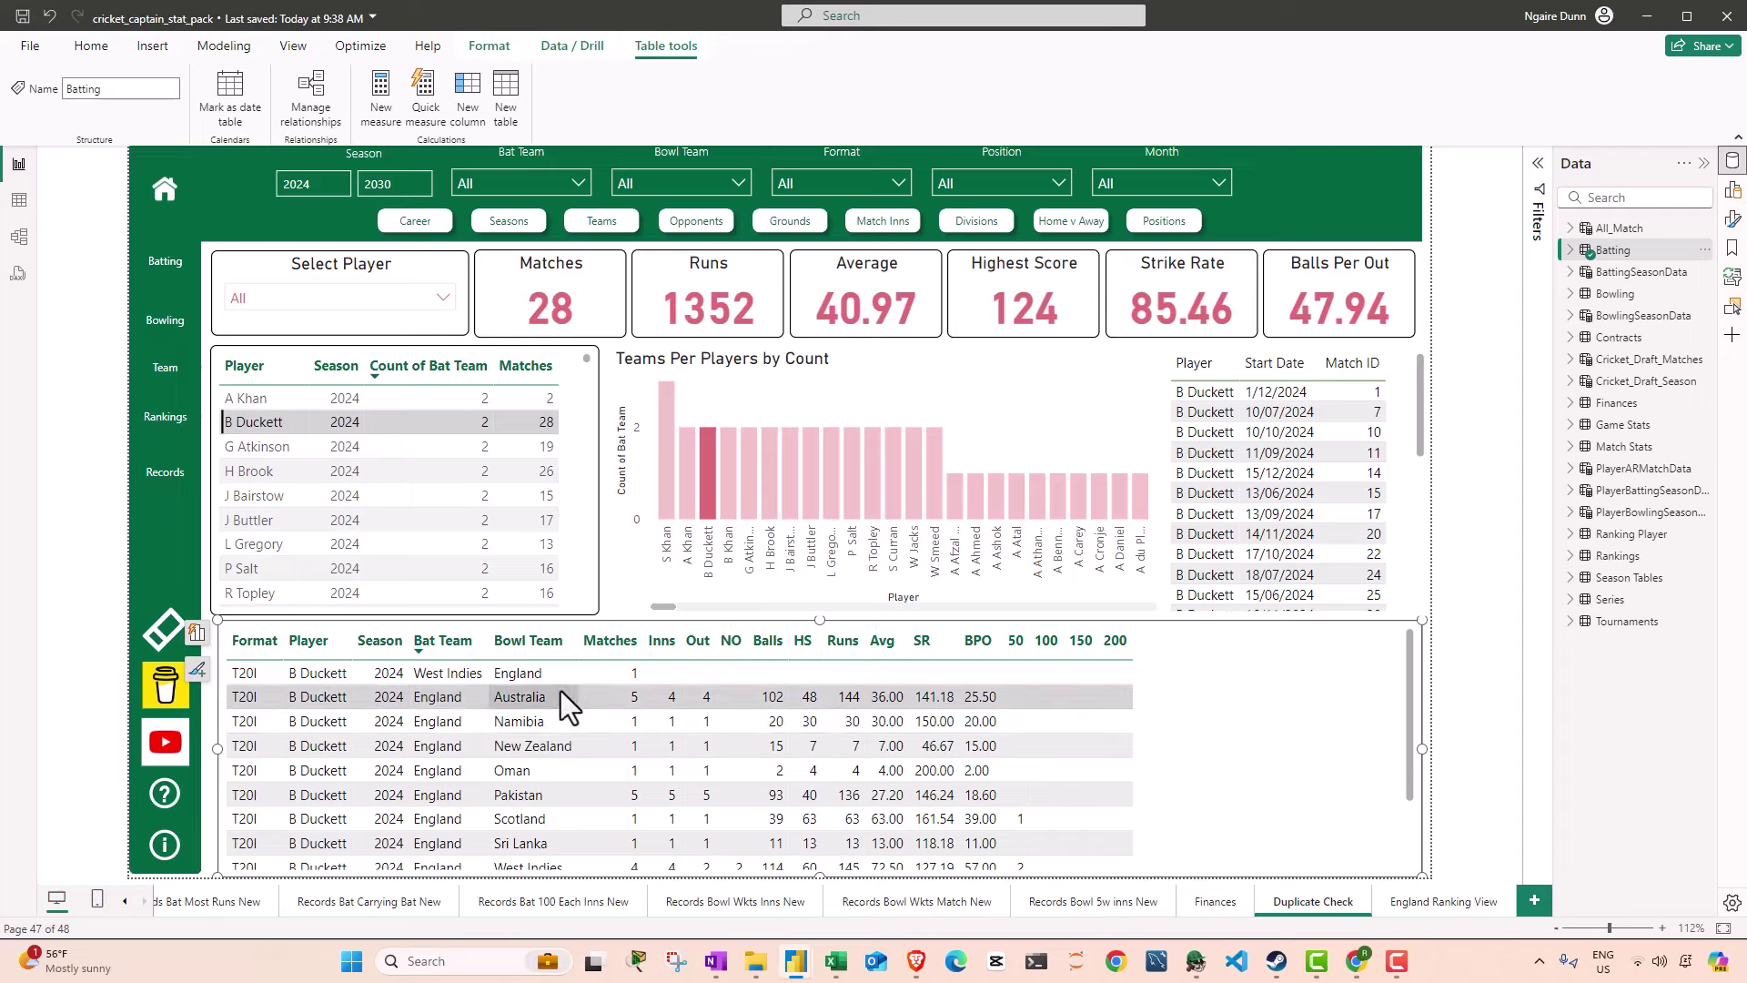
Step: Switch to Excel's Bat (2) sheet and turn on filters for the header row
{"action": "key", "text": "alt+Tab"}
{"action": "key", "text": "ctrl+Home"}
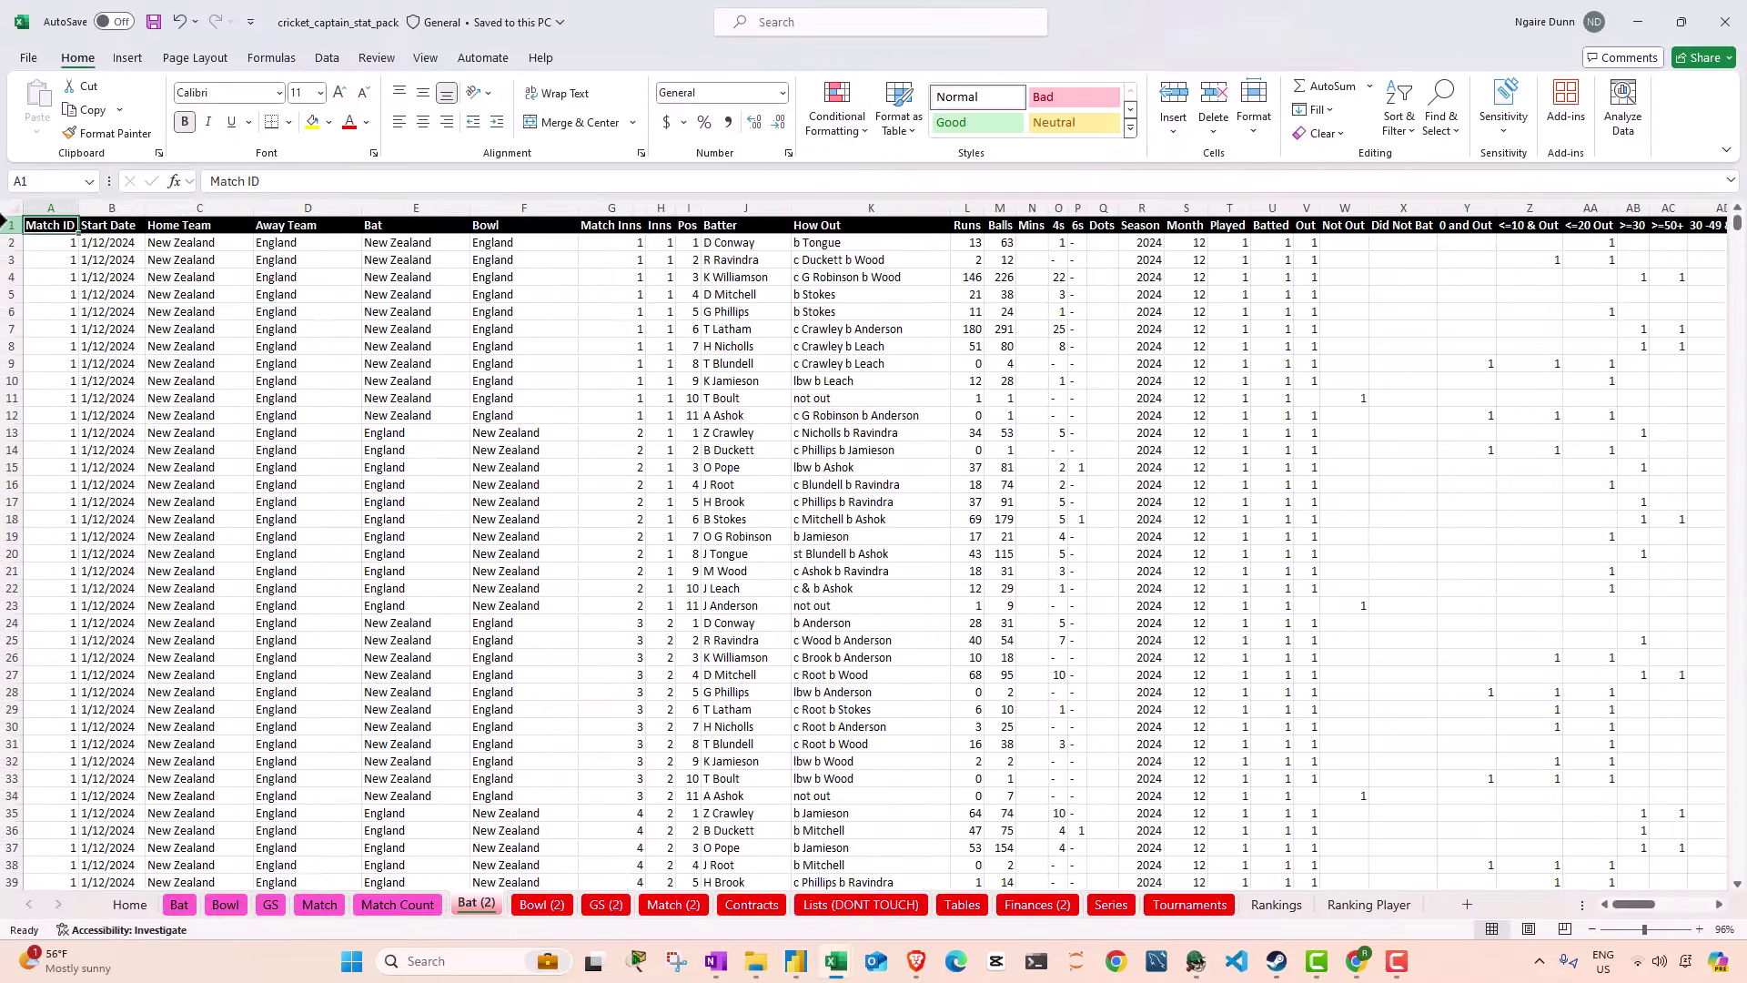
{"action": "left_click", "coordinate": [11, 225]}
{"action": "left_click", "coordinate": [327, 57]}
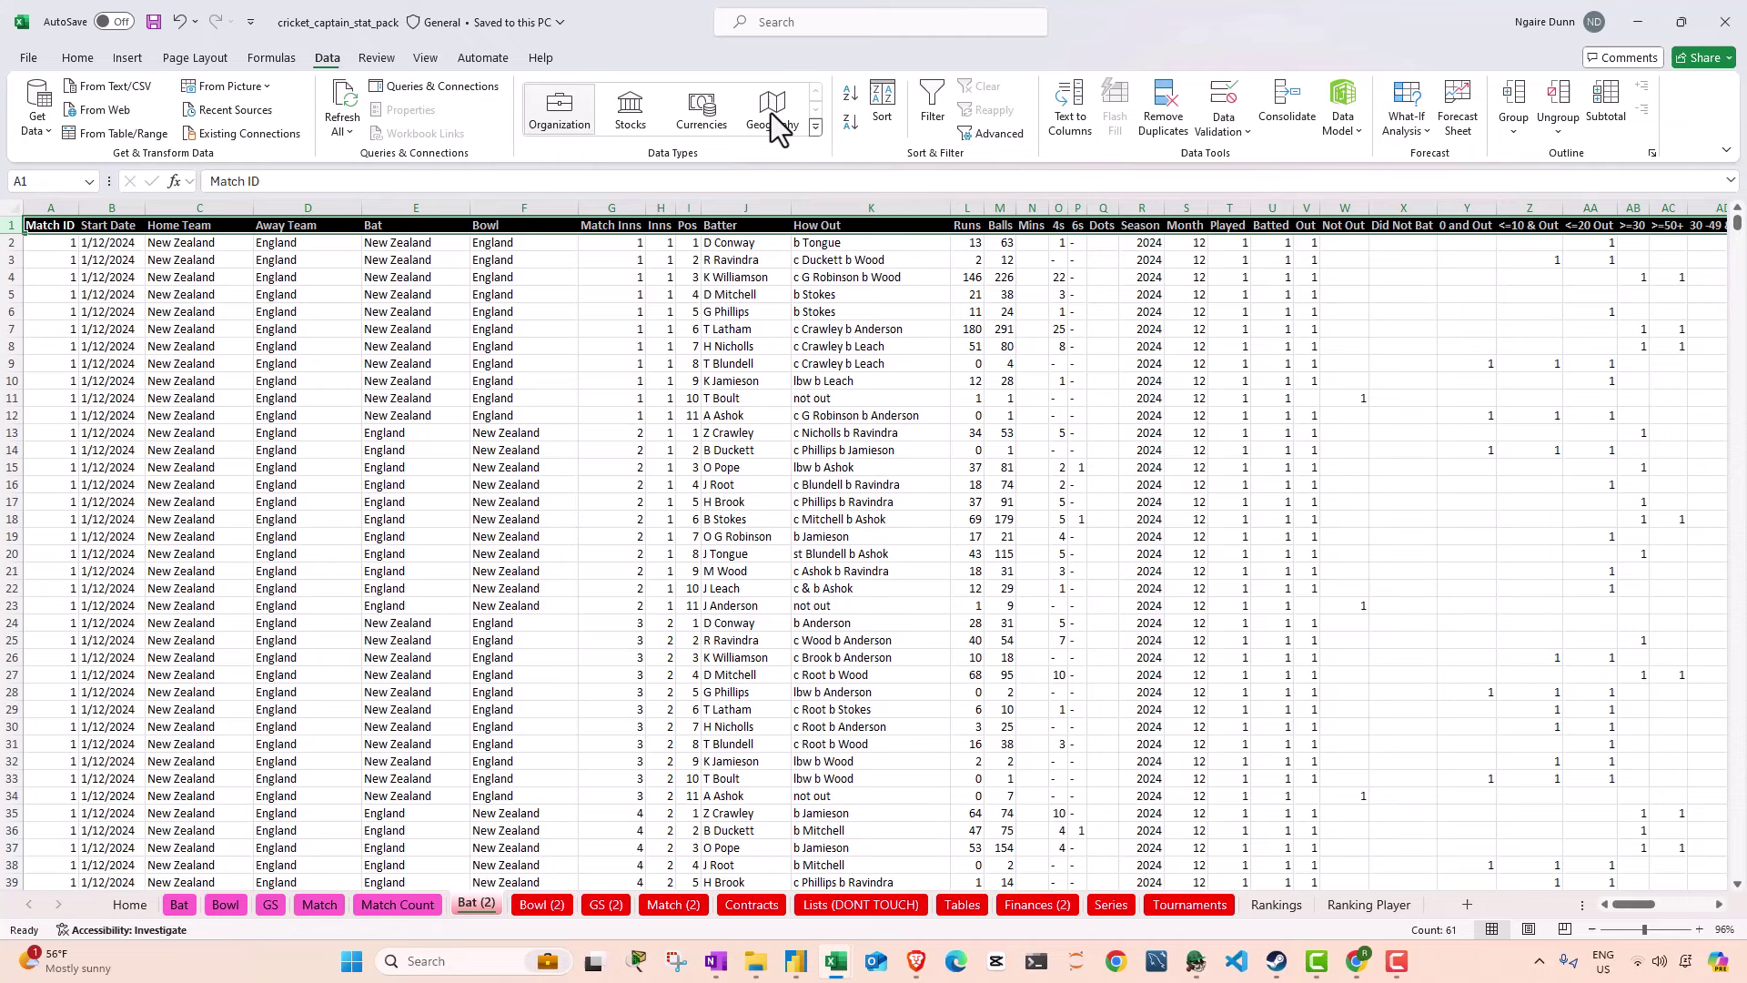
{"action": "left_click", "coordinate": [932, 116]}
Step: Filter the Batter column to names matching "duck" and the Bat column to West Indies
{"action": "left_click", "coordinate": [782, 224]}
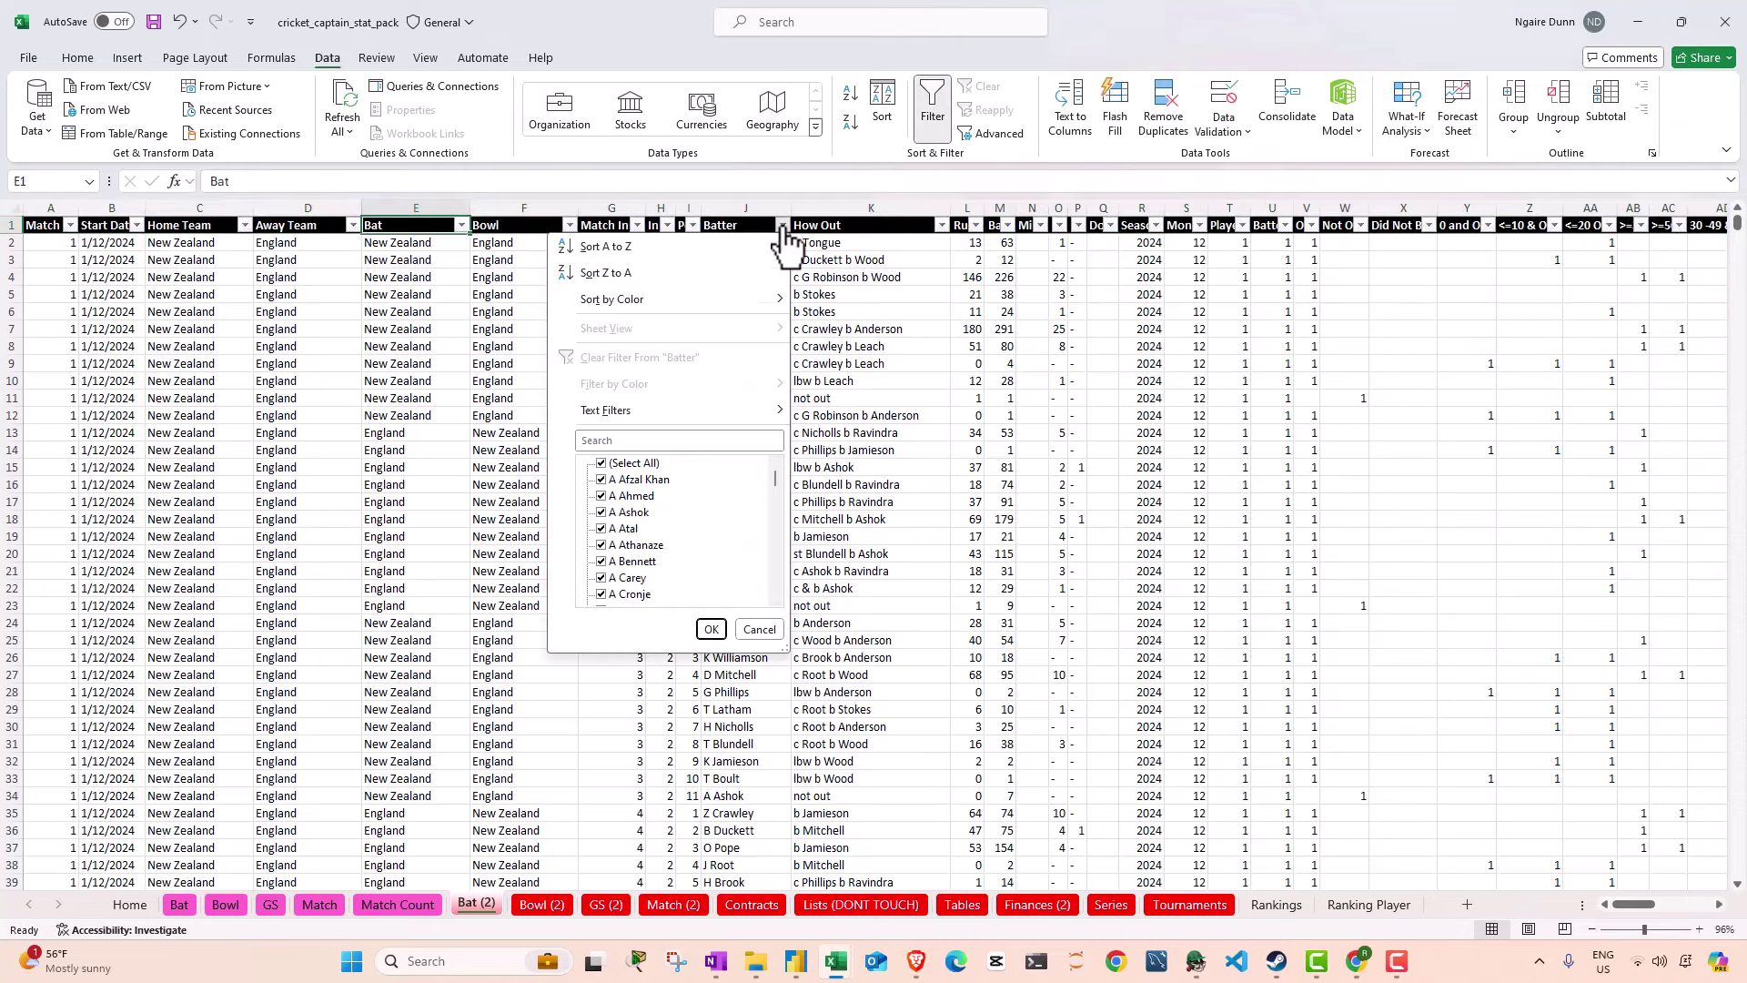
{"action": "left_click", "coordinate": [631, 463]}
{"action": "left_click", "coordinate": [632, 441]}
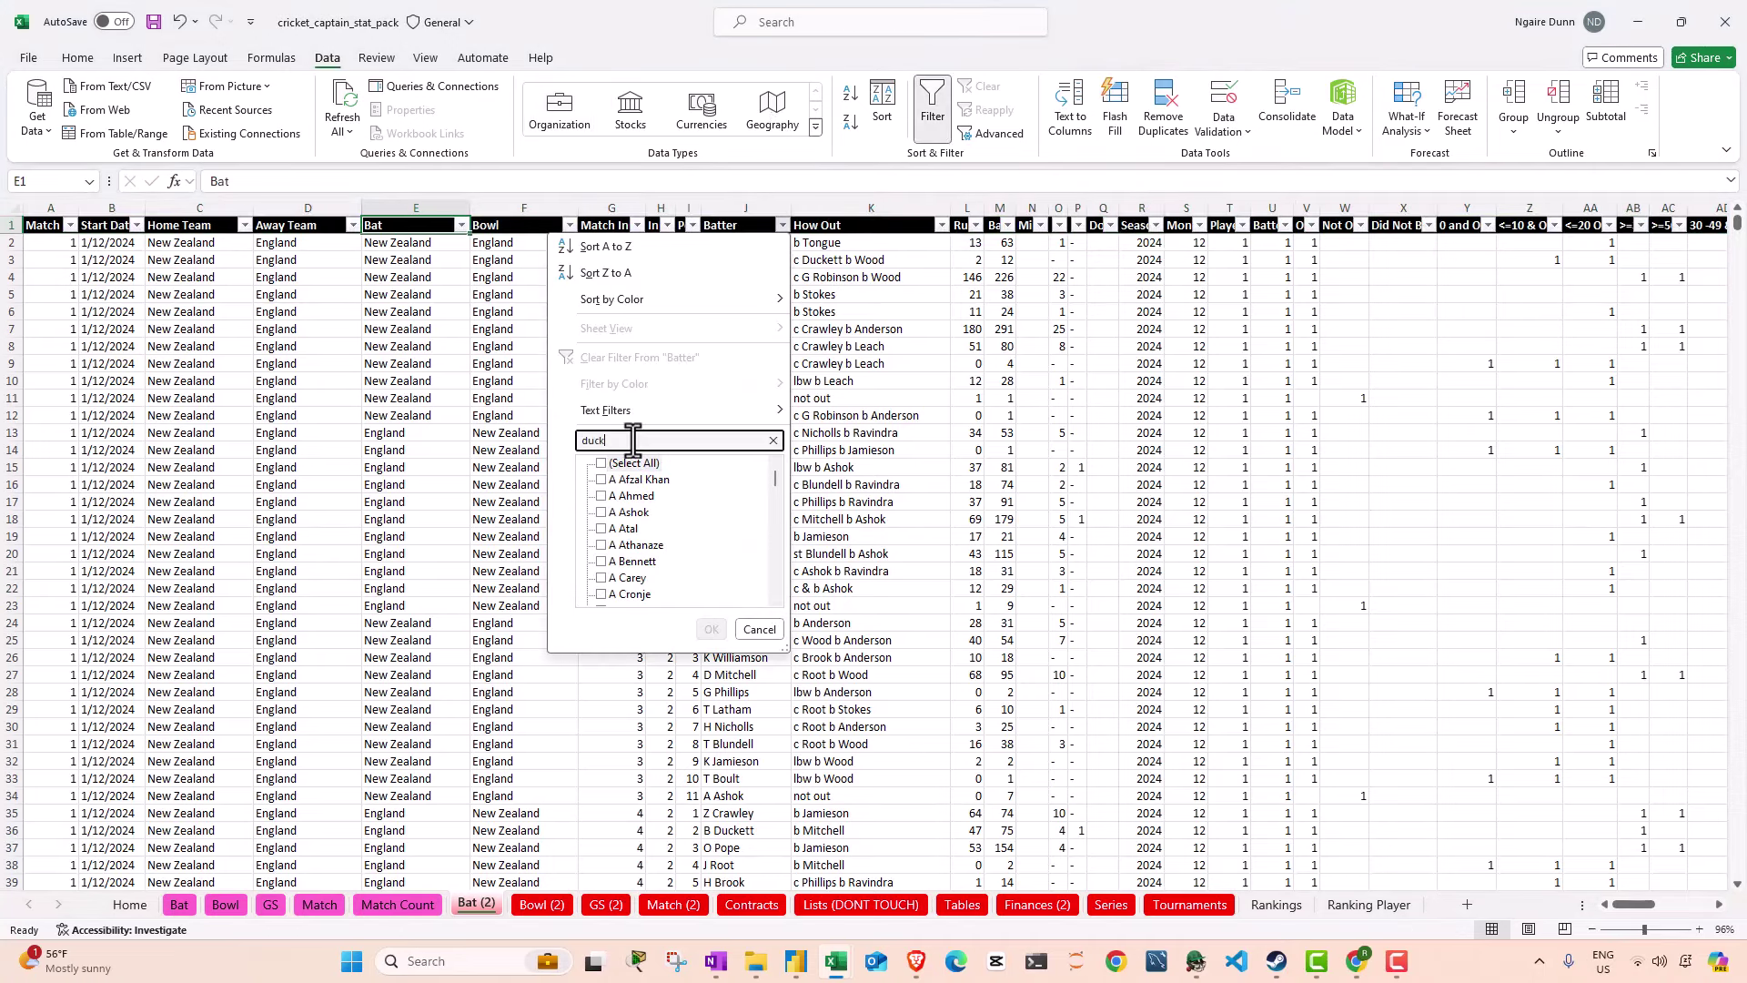
{"action": "type", "text": "duck"}
{"action": "key", "text": "Return"}
{"action": "key", "text": "alt+Down"}
{"action": "left_click", "coordinate": [289, 480]}
{"action": "left_click", "coordinate": [368, 596]}
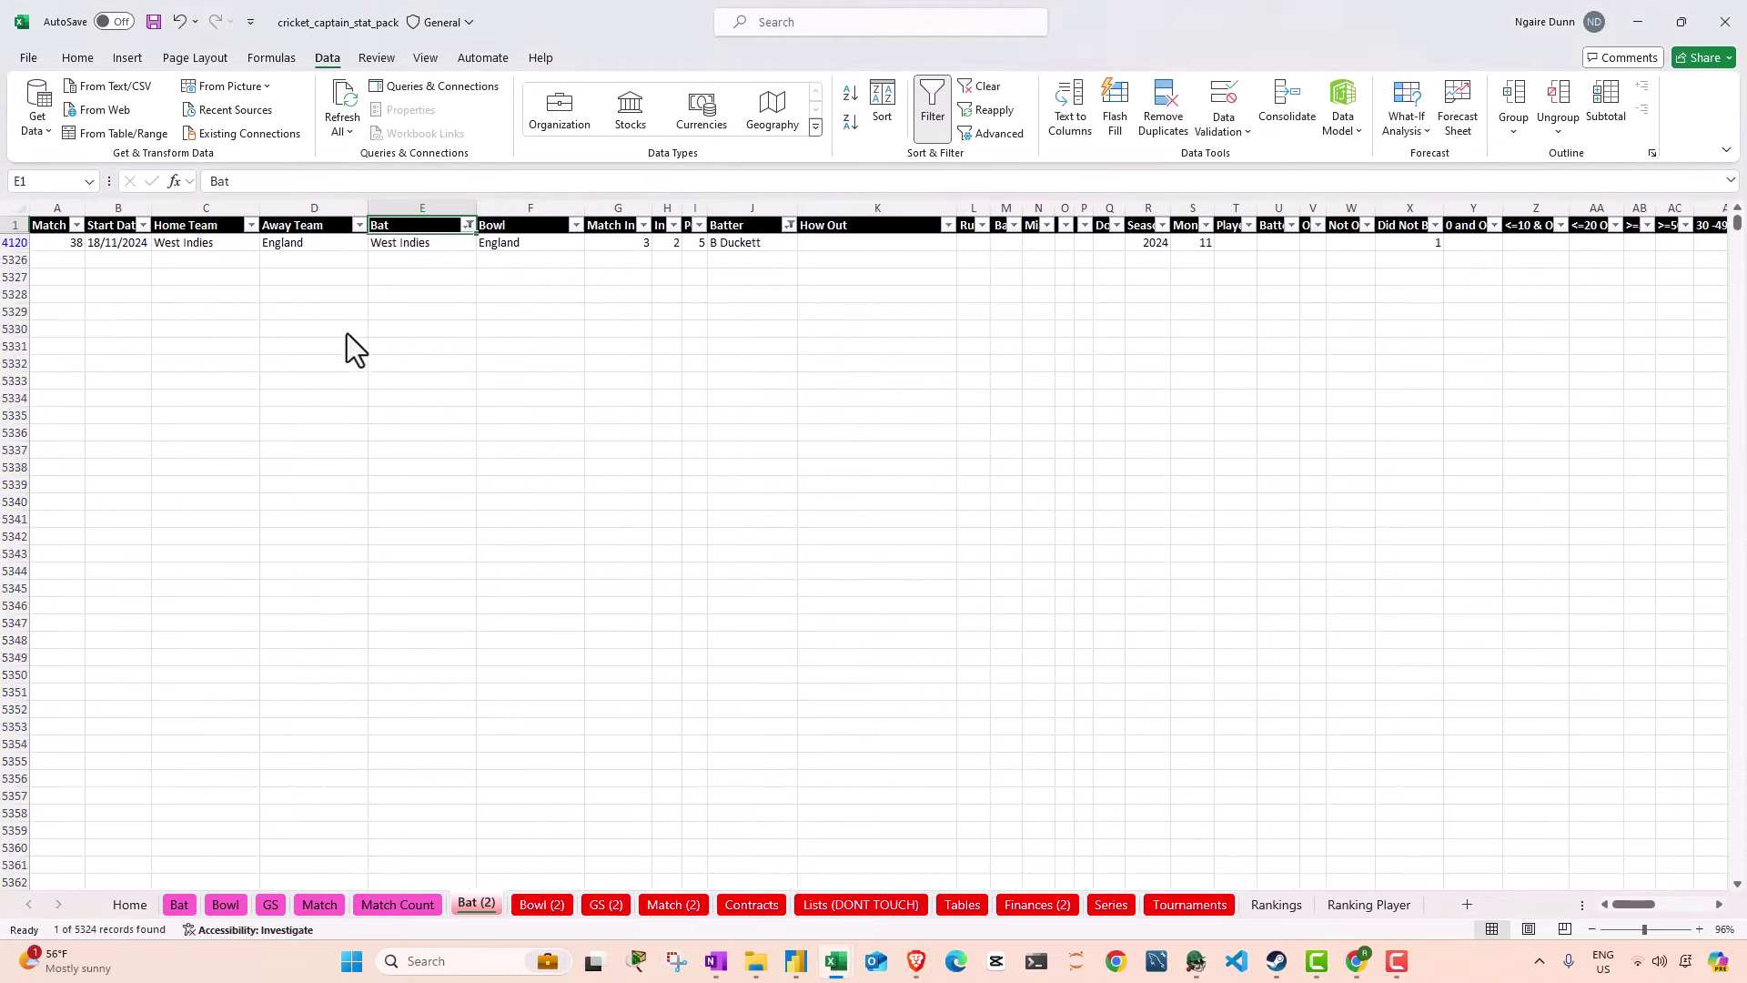
Step: Turn off the sheet's filters, find match 38 dated 18/11/2024, and select the rows of its first two innings, 4094 to 4115
{"action": "left_click_drag", "start_coordinate": [65, 242], "coordinate": [120, 245]}
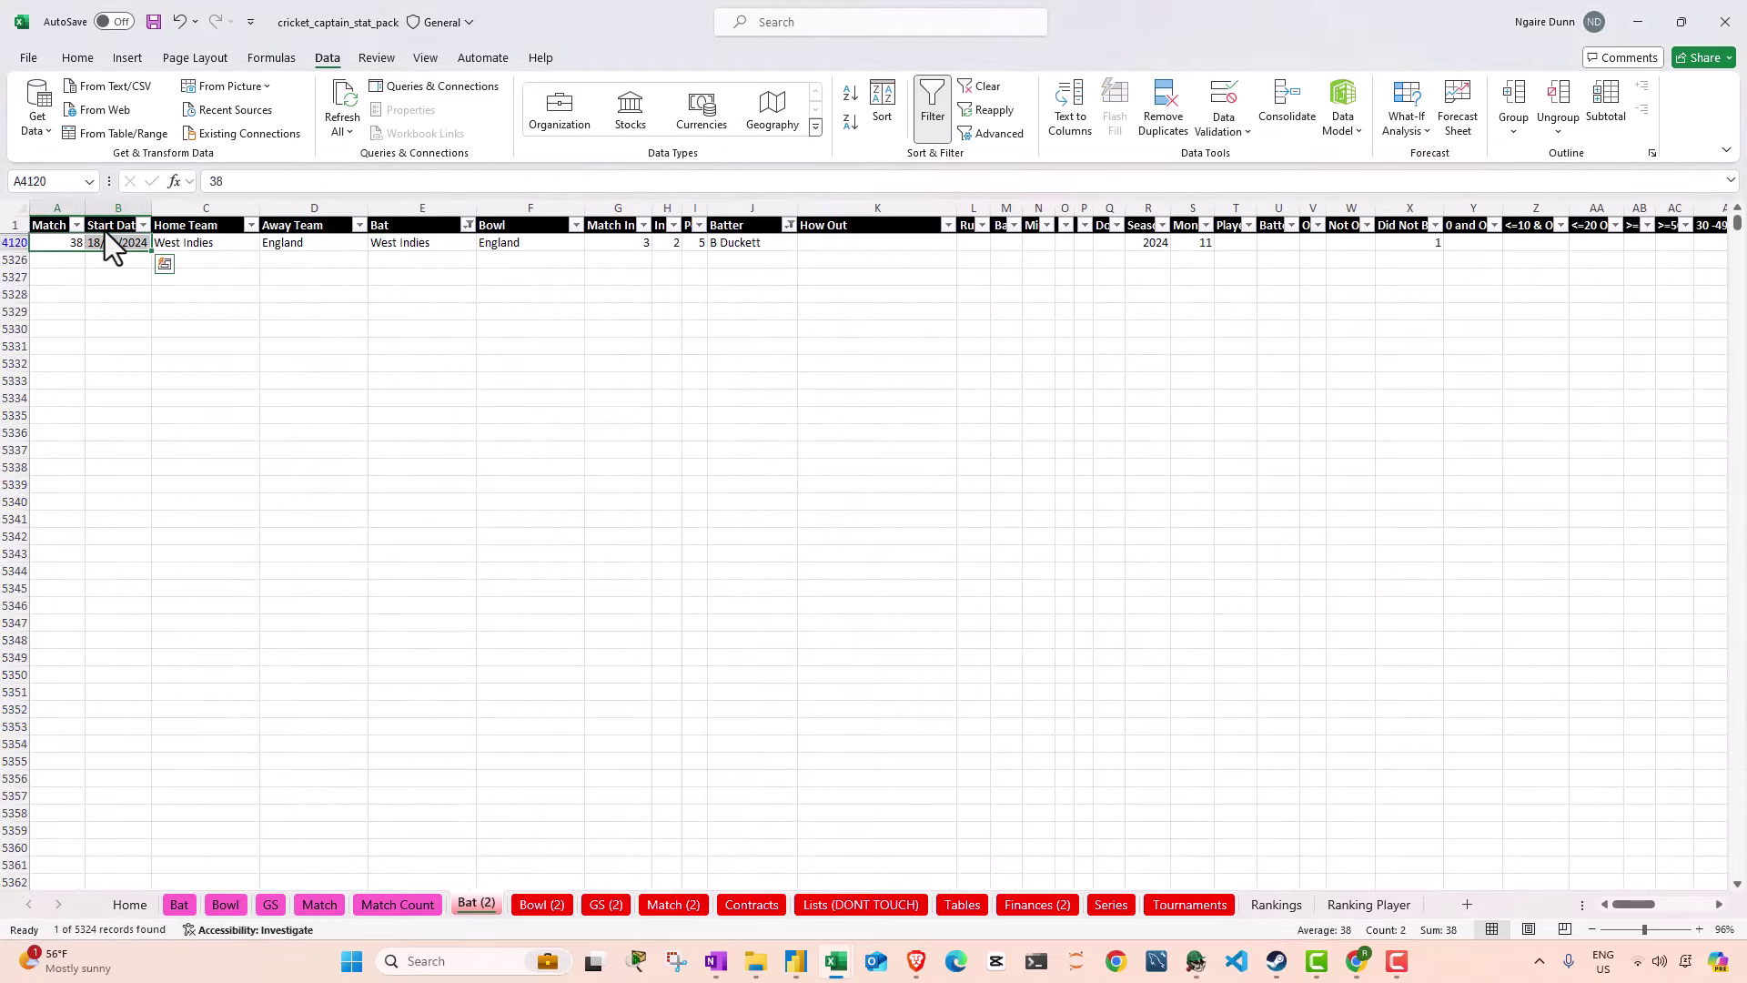
{"action": "left_click", "coordinate": [106, 225]}
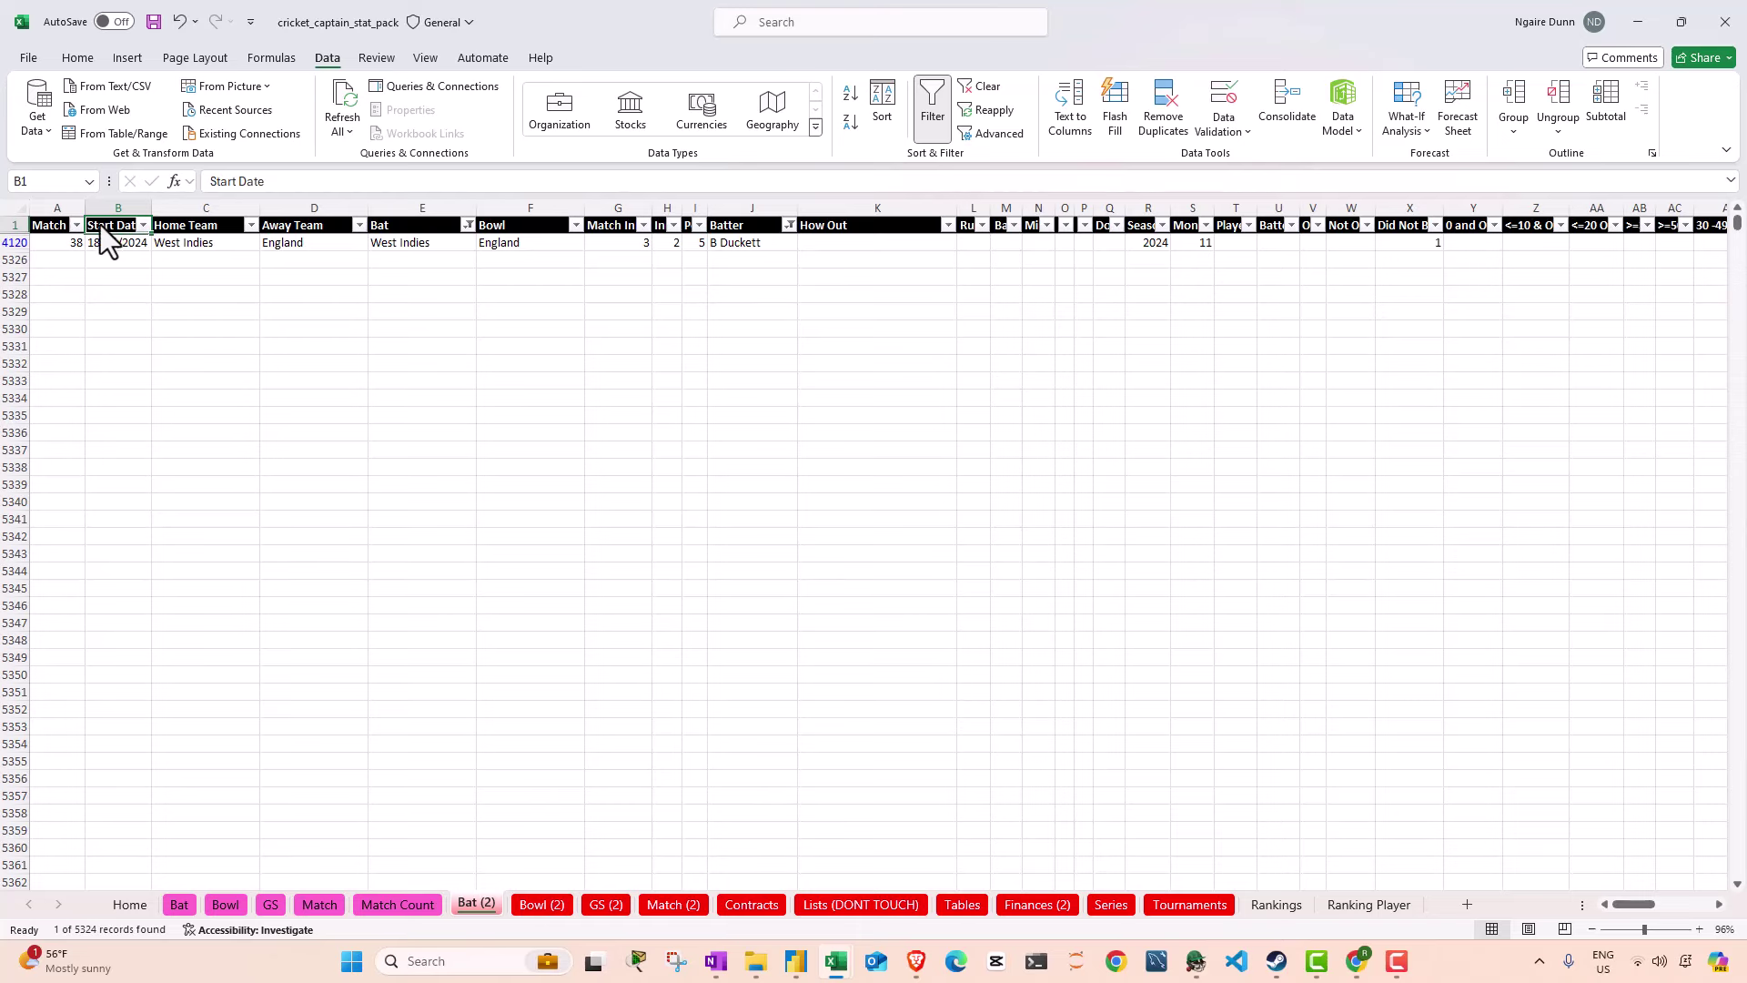
{"action": "key", "text": "ctrl+shift+l"}
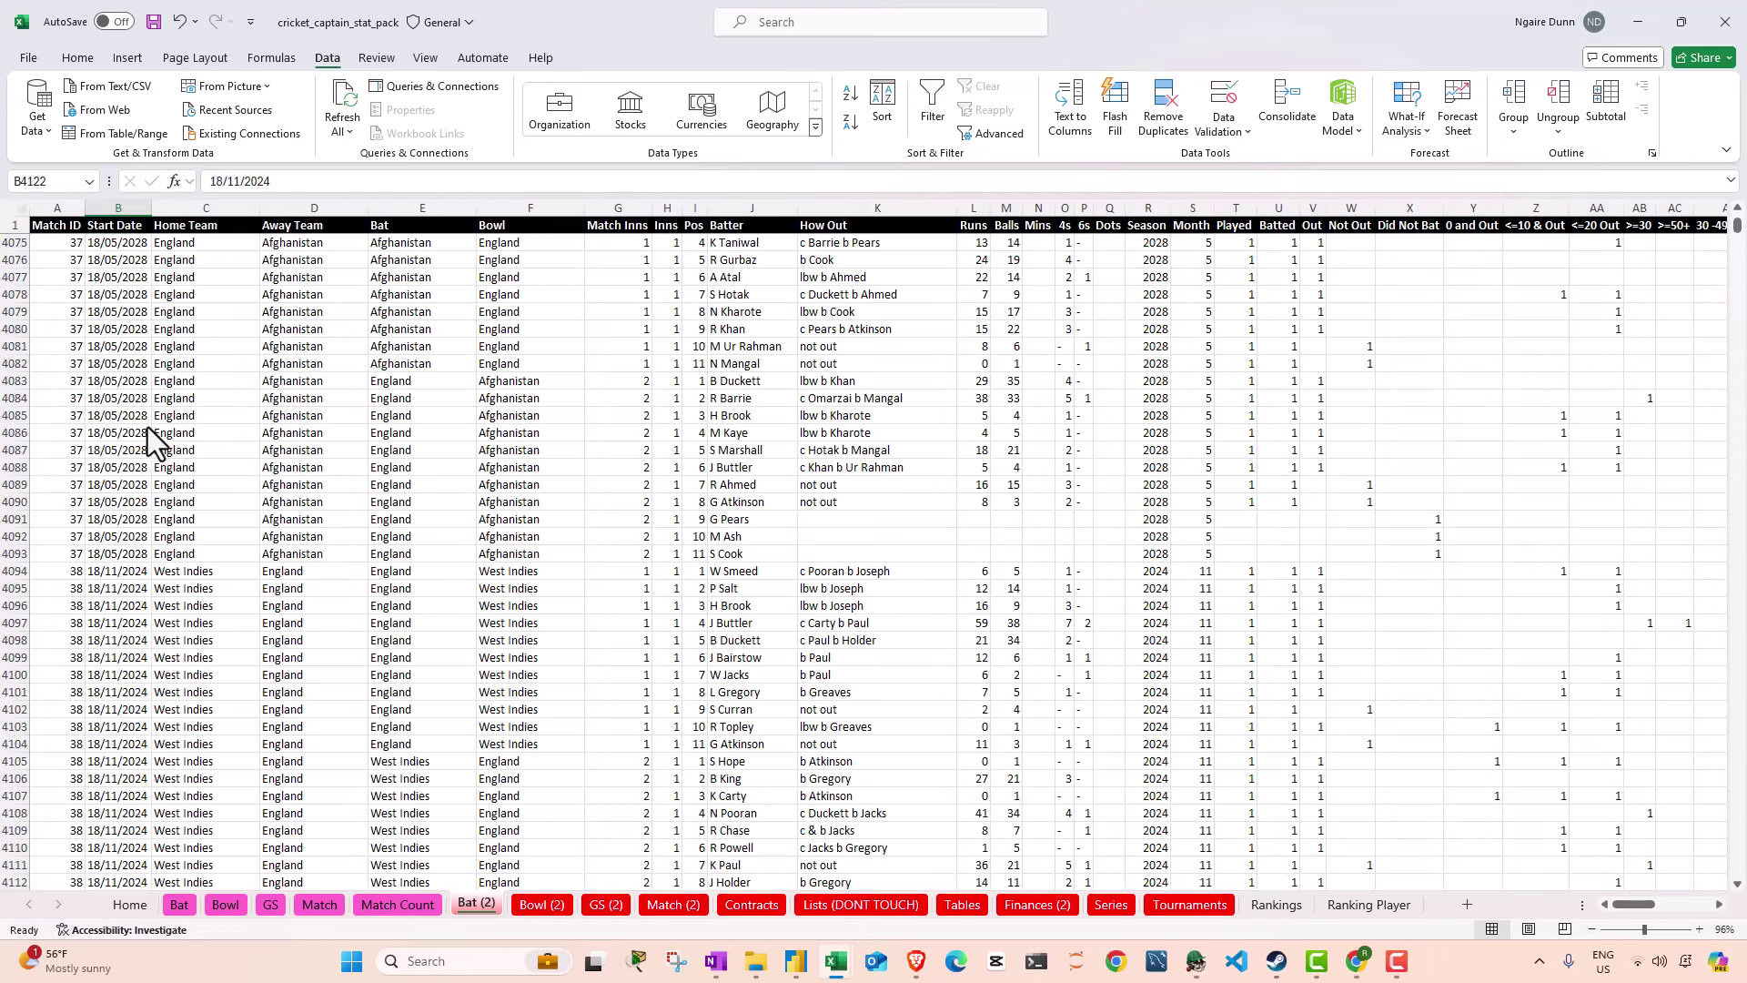
{"action": "scroll", "coordinate": [148, 427], "scroll_direction": "down", "scroll_amount": 4}
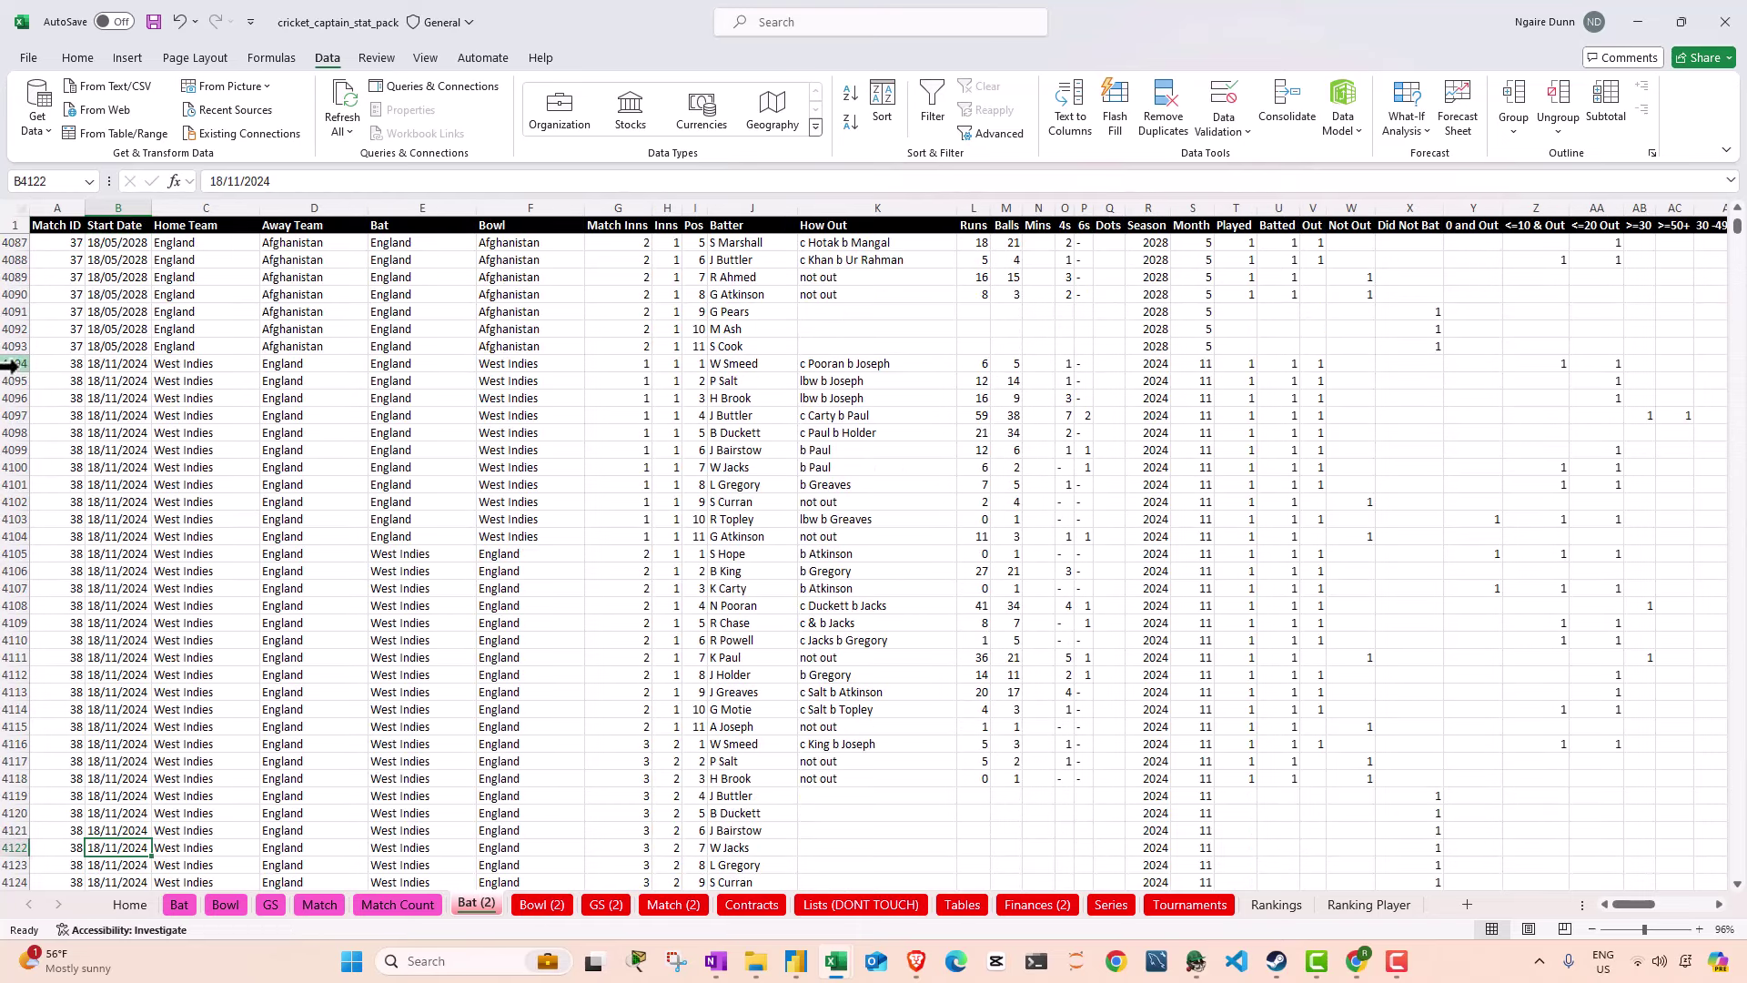
{"action": "left_click_drag", "start_coordinate": [13, 364], "coordinate": [113, 726]}
{"action": "left_click_drag", "start_coordinate": [1629, 905], "coordinate": [958, 848]}
{"action": "scroll", "coordinate": [288, 472], "scroll_direction": "down", "scroll_amount": 3}
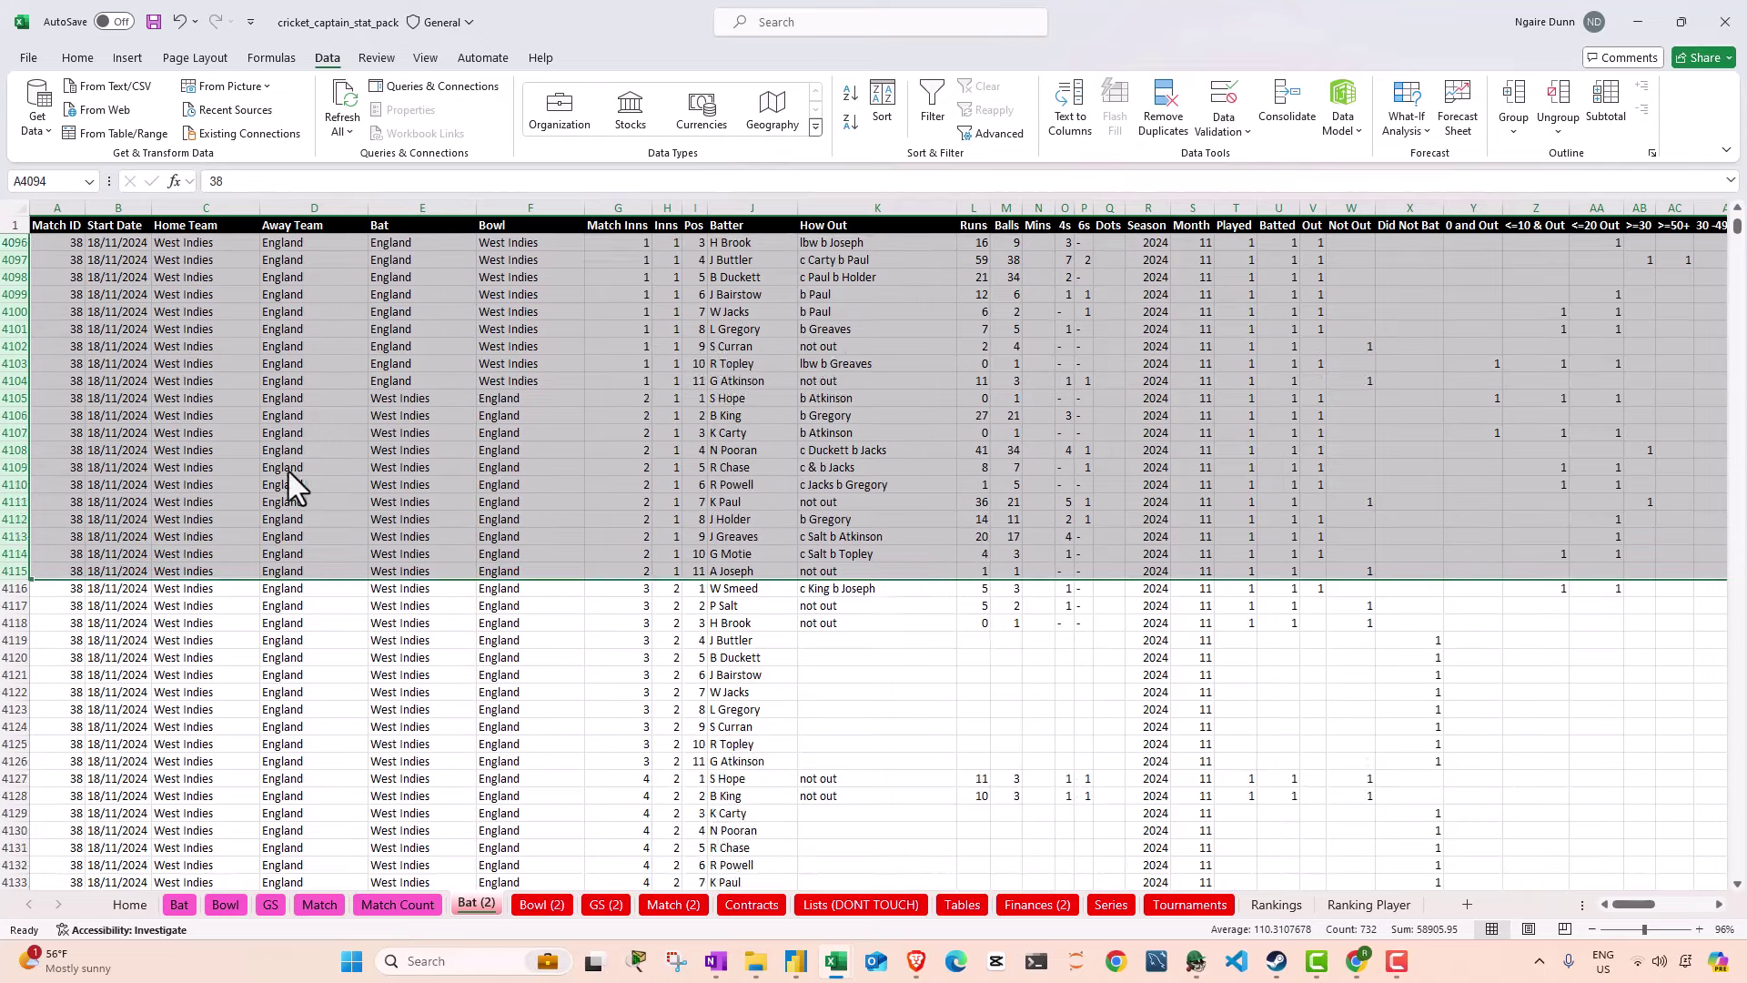
Step: Copy England from the Bowl column into the Bat column for match 38's third innings, rows 4116 to 4126
{"action": "scroll", "coordinate": [287, 471], "scroll_direction": "down", "scroll_amount": 4}
{"action": "left_click_drag", "start_coordinate": [511, 382], "coordinate": [523, 552]}
{"action": "key", "text": "ctrl+c"}
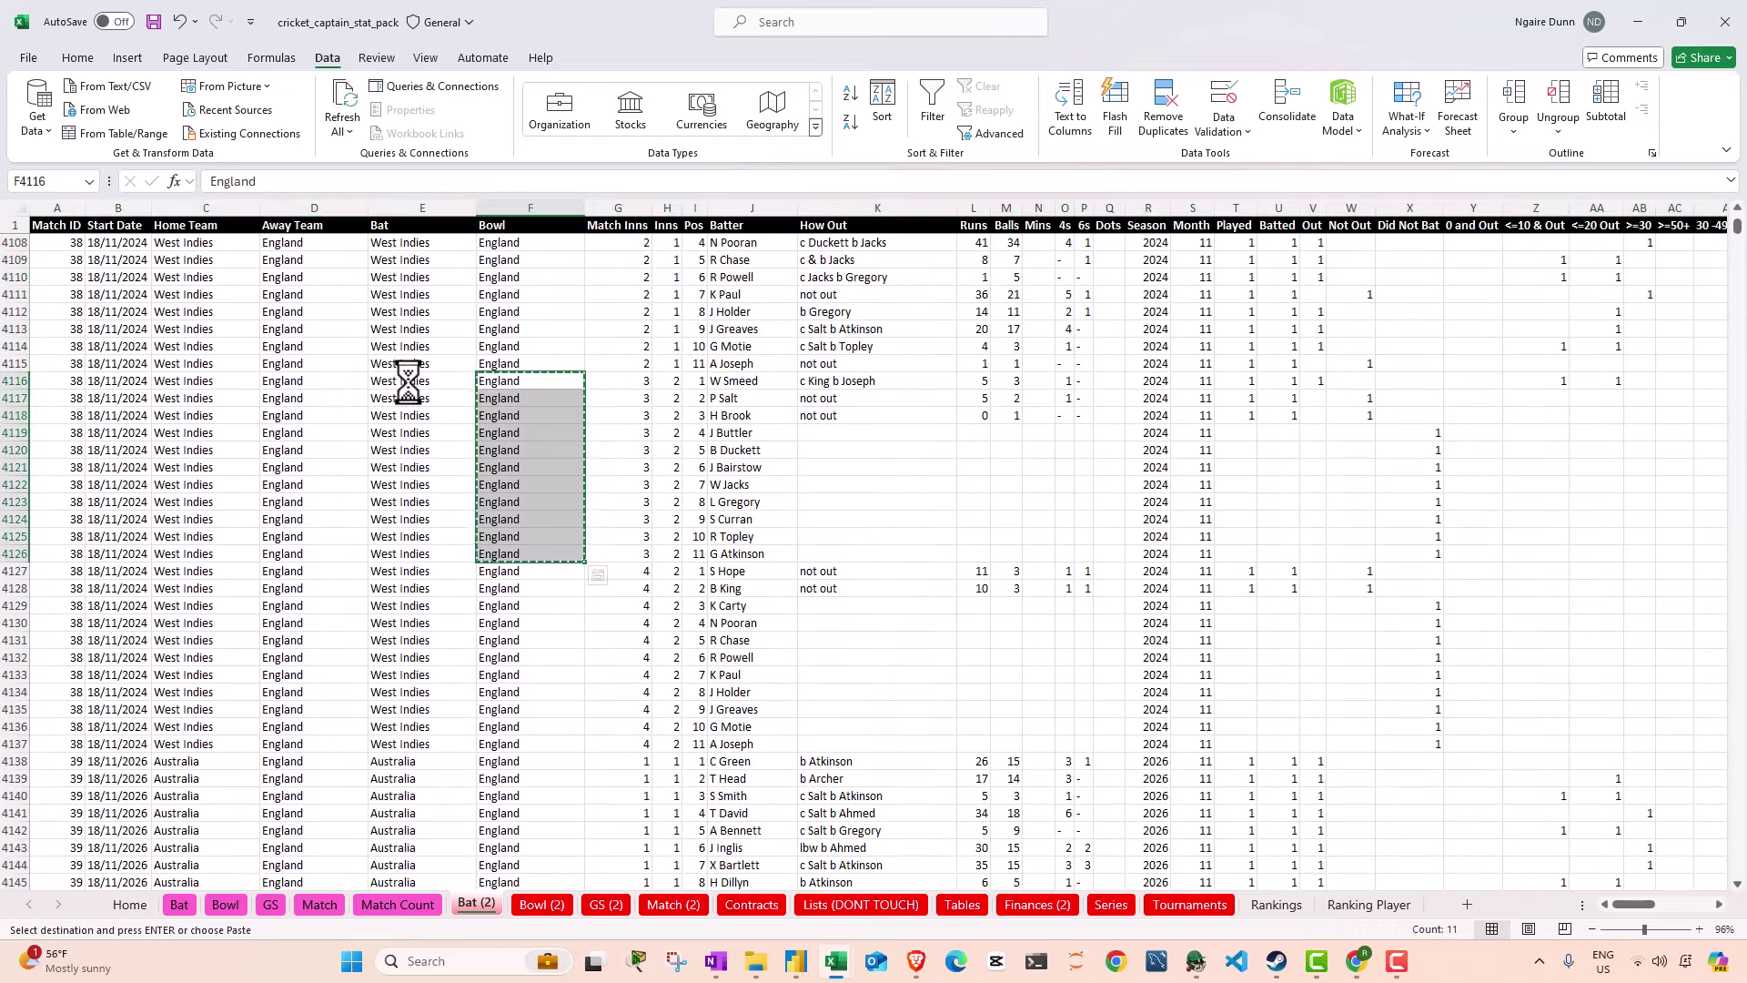
{"action": "left_click", "coordinate": [408, 380]}
{"action": "key", "text": "Return"}
Step: Copy West Indies from the Bat column of row 4115 into the Bowl column for rows 4116 to 4126
{"action": "left_click", "coordinate": [428, 364]}
{"action": "key", "text": "ctrl+c"}
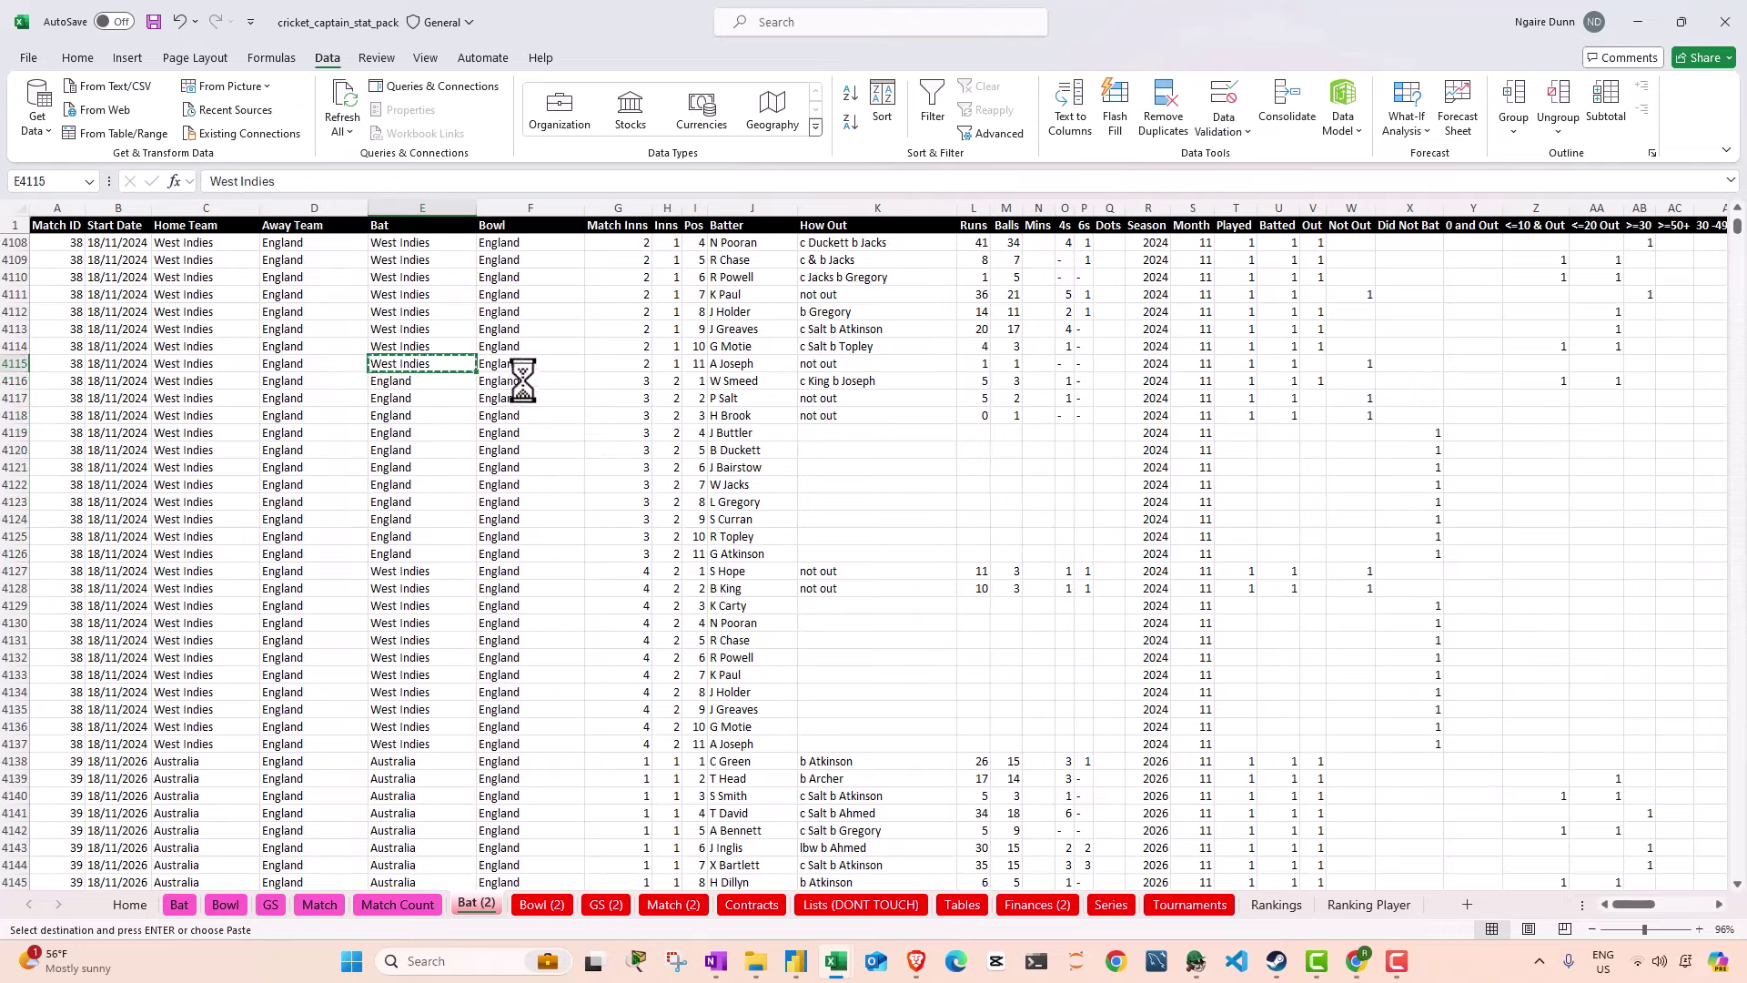
{"action": "left_click_drag", "start_coordinate": [519, 381], "coordinate": [523, 554]}
{"action": "key", "text": "ctrl+v"}
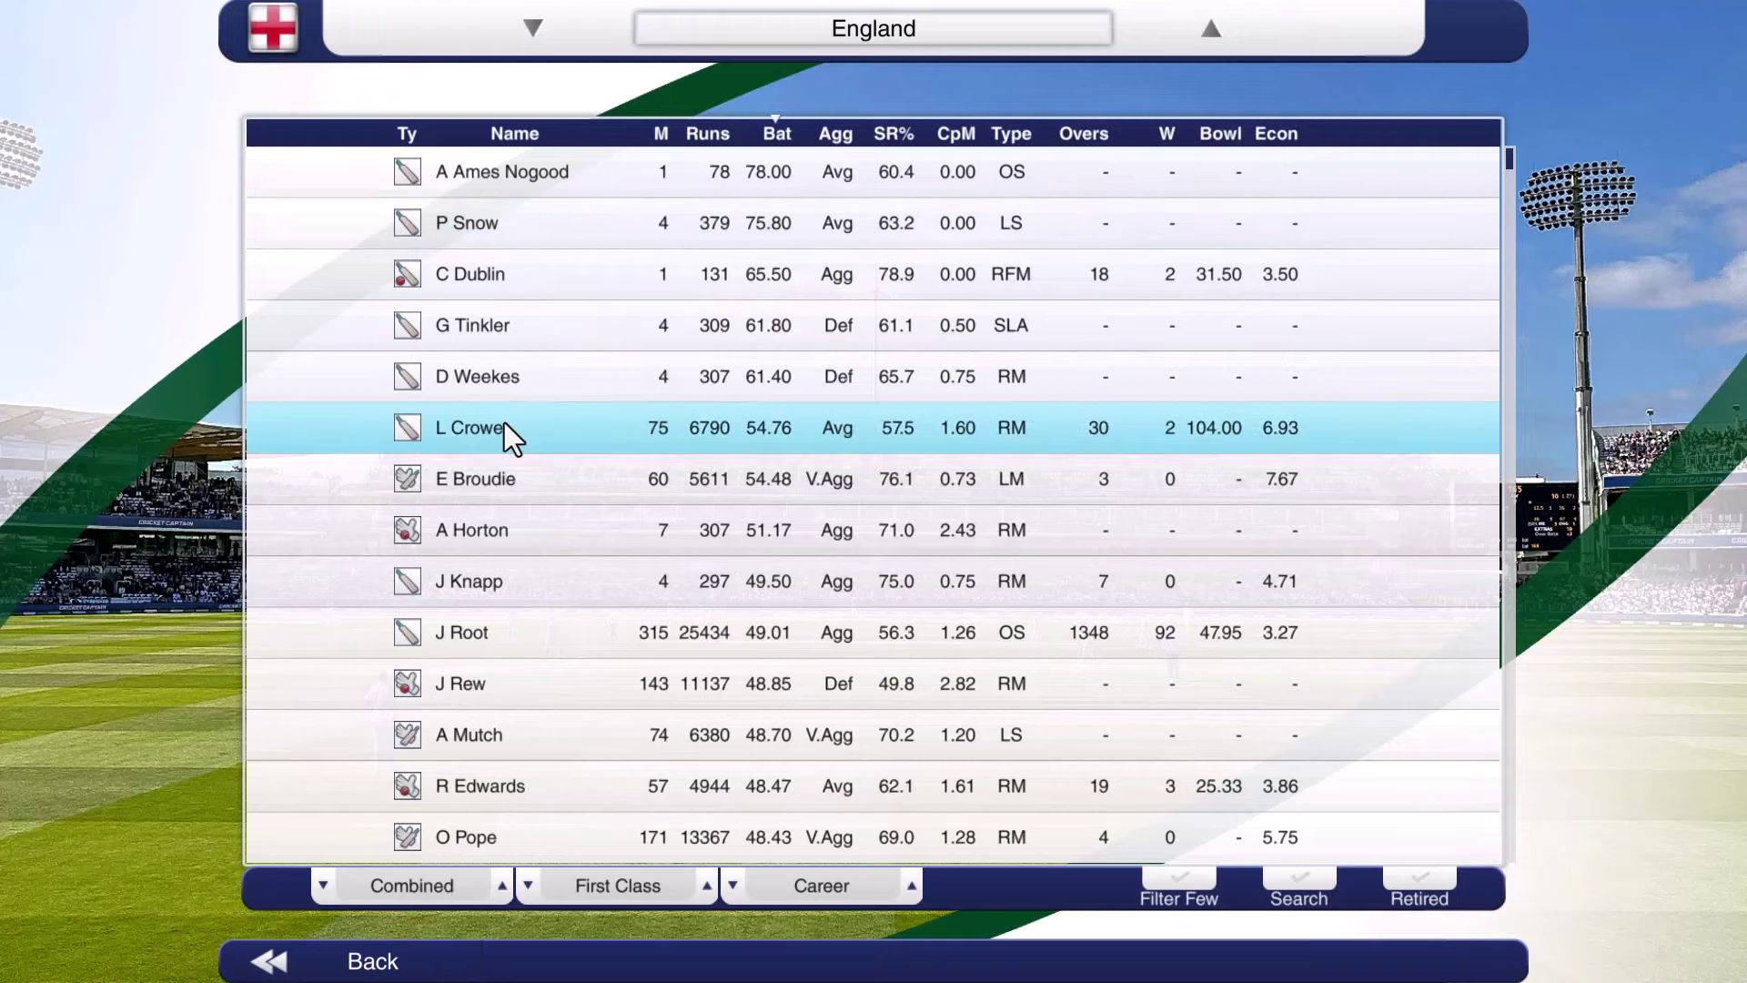
Step: Open L Crowe's record from the England player list in Cricket Captain and change the surname to "B Crowe"
{"action": "left_click", "coordinate": [504, 426]}
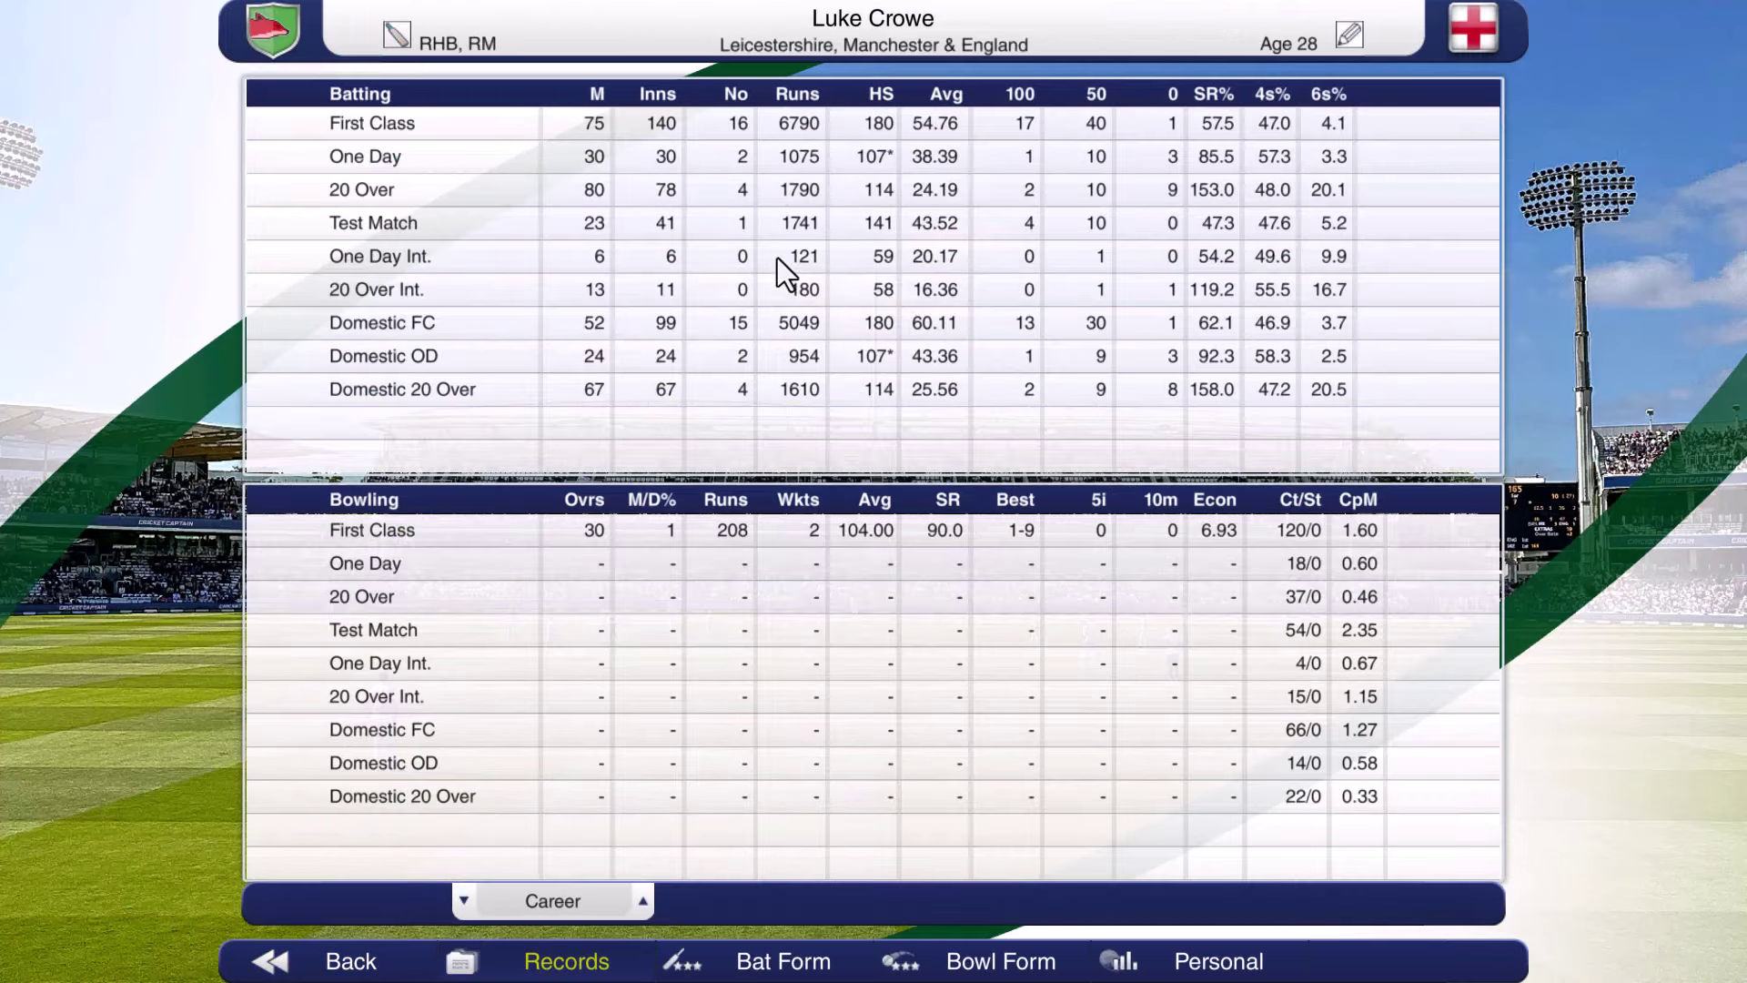
{"action": "left_click", "coordinate": [1350, 37]}
{"action": "left_click", "coordinate": [807, 557]}
{"action": "left_click", "coordinate": [823, 491]}
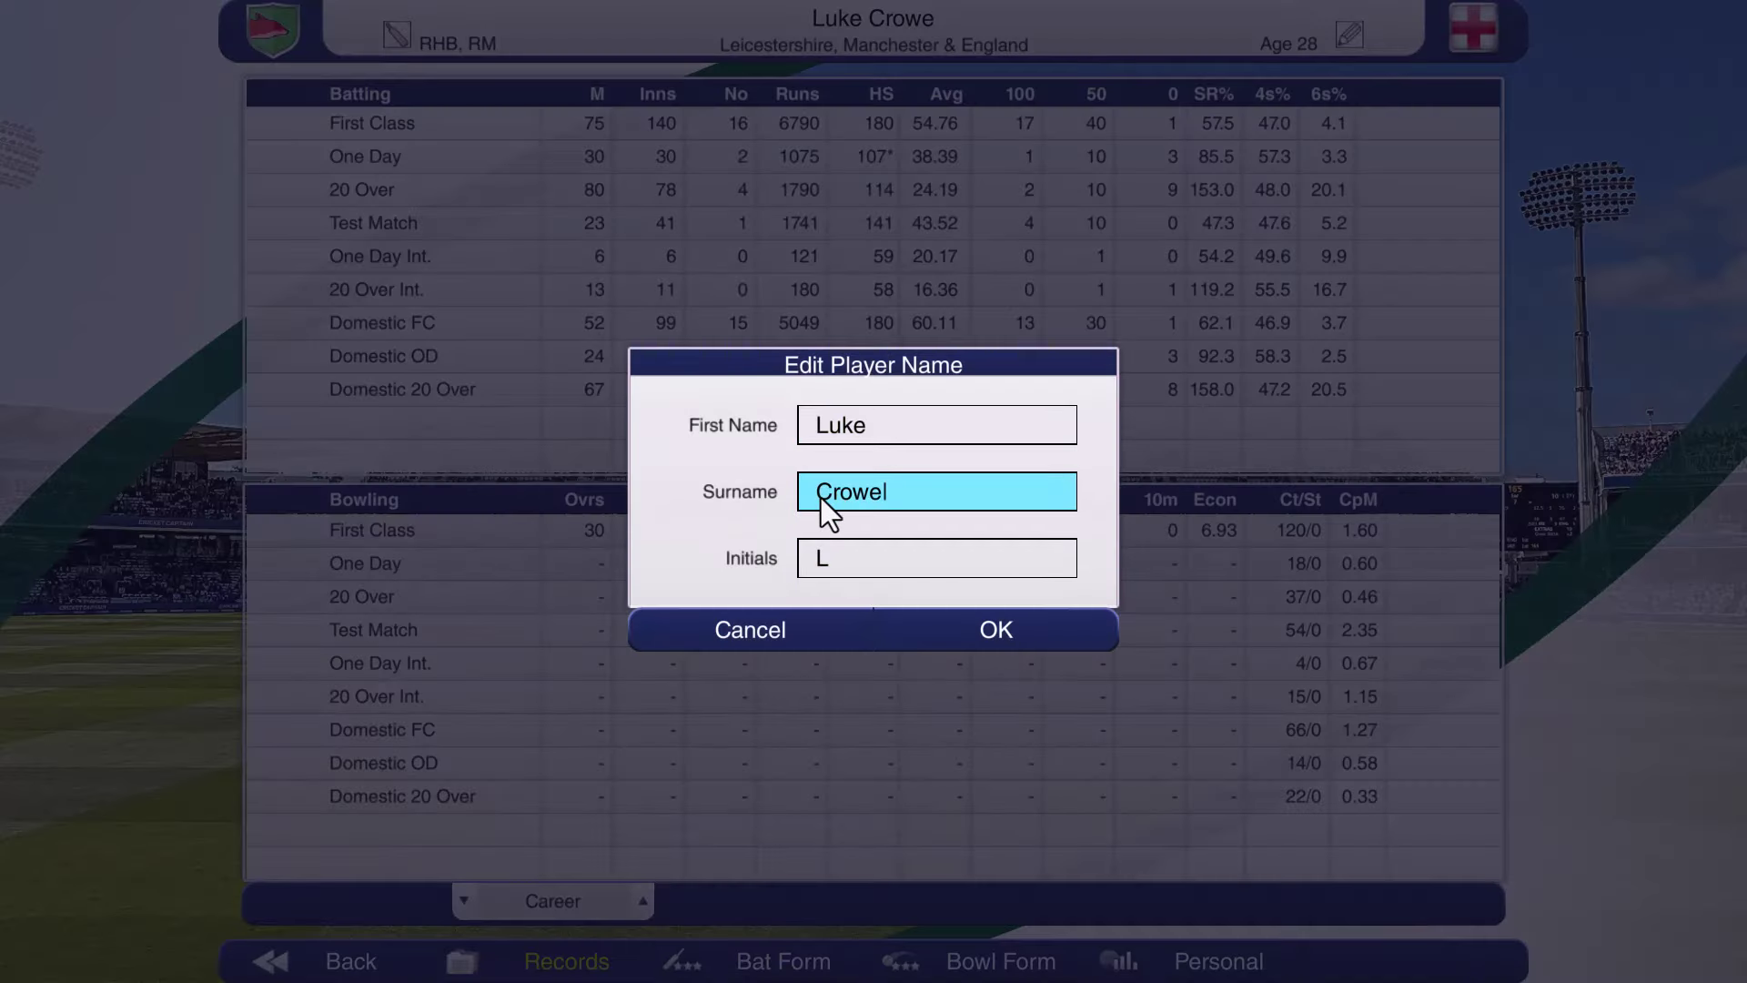
{"action": "key", "text": "BackSpace"}
{"action": "type", "text": "B Crowe"}
{"action": "key", "text": "Tab"}
{"action": "left_click", "coordinate": [1026, 628]}
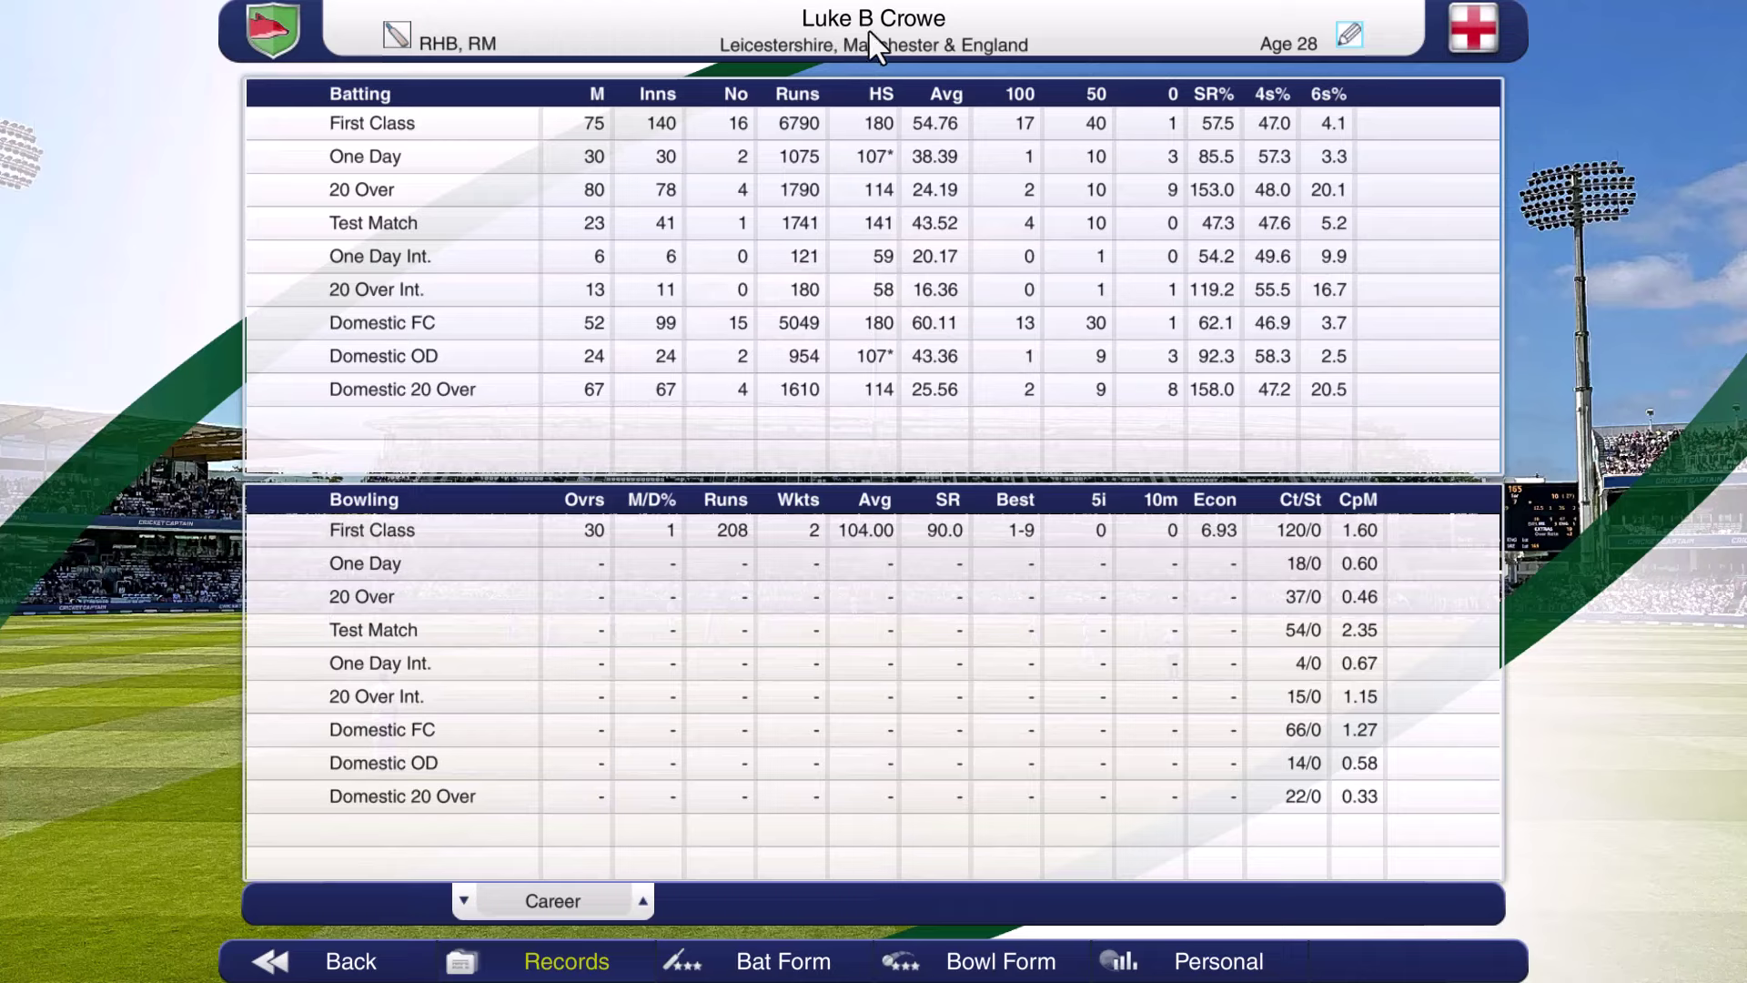
Step: Switch to Excel's Bat (2) sheet and rename the batter in row 3007 as "L B Crowe"
{"action": "key", "text": "alt+Tab"}
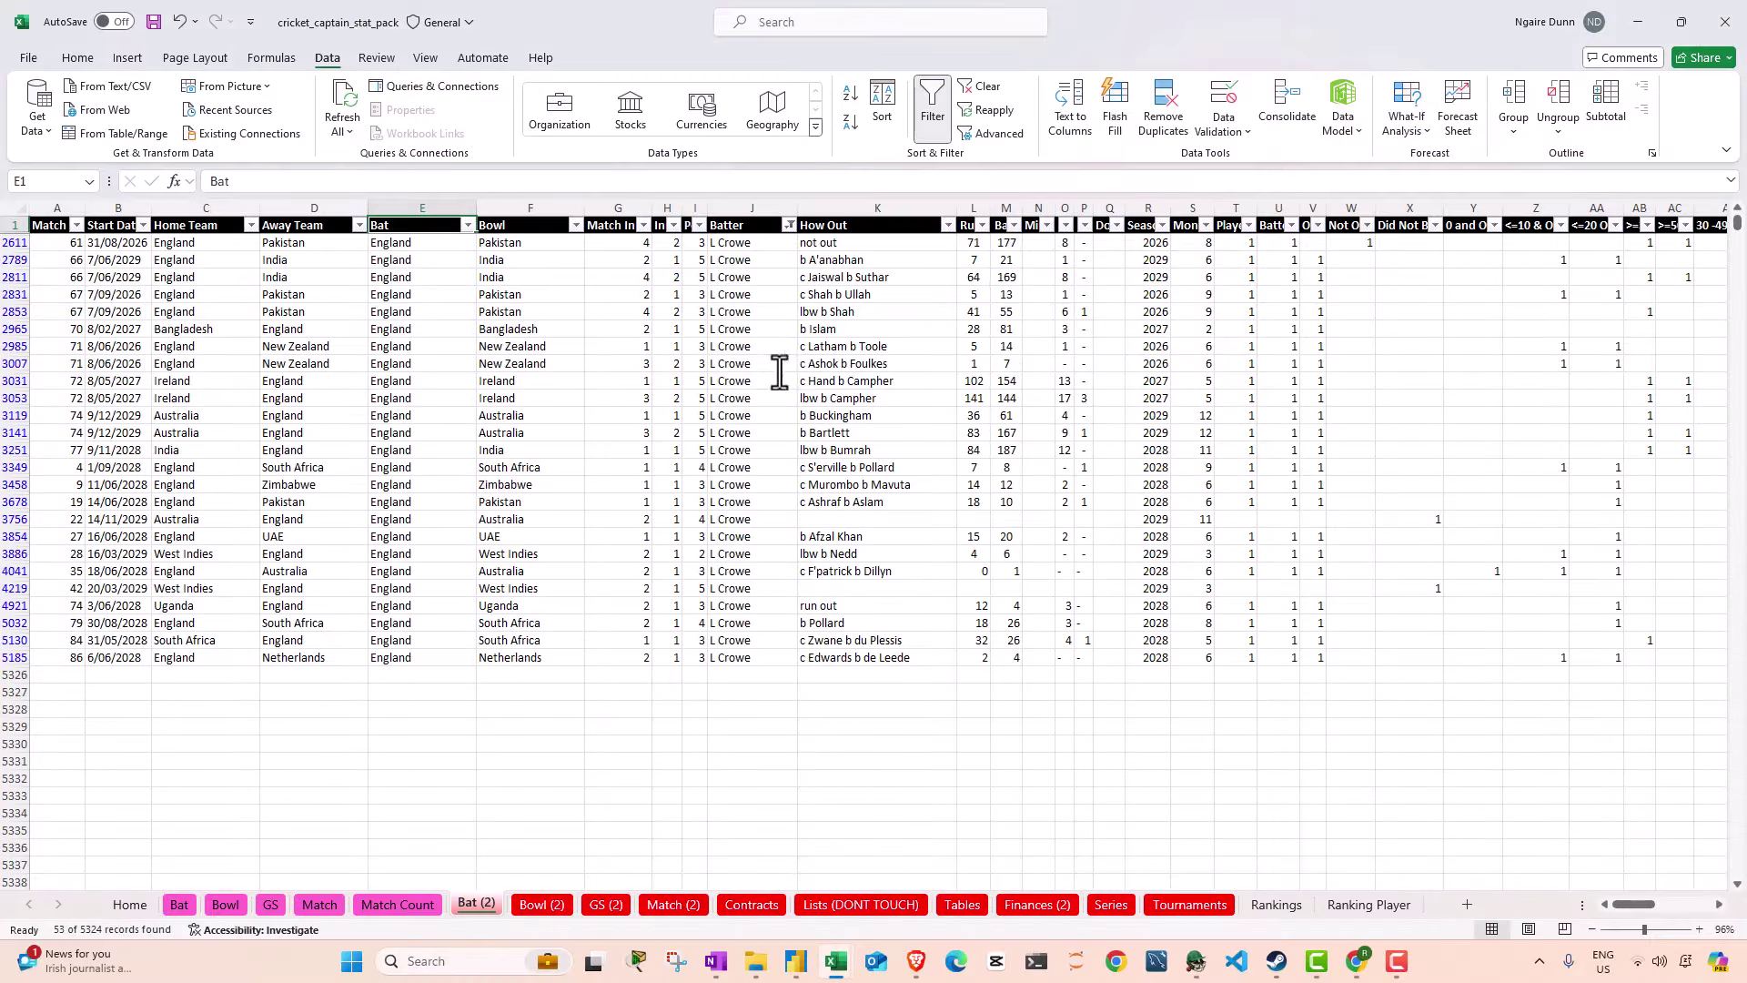
{"action": "left_click", "coordinate": [772, 365]}
{"action": "key", "text": "shift+Up"}
{"action": "type", "text": "L"}
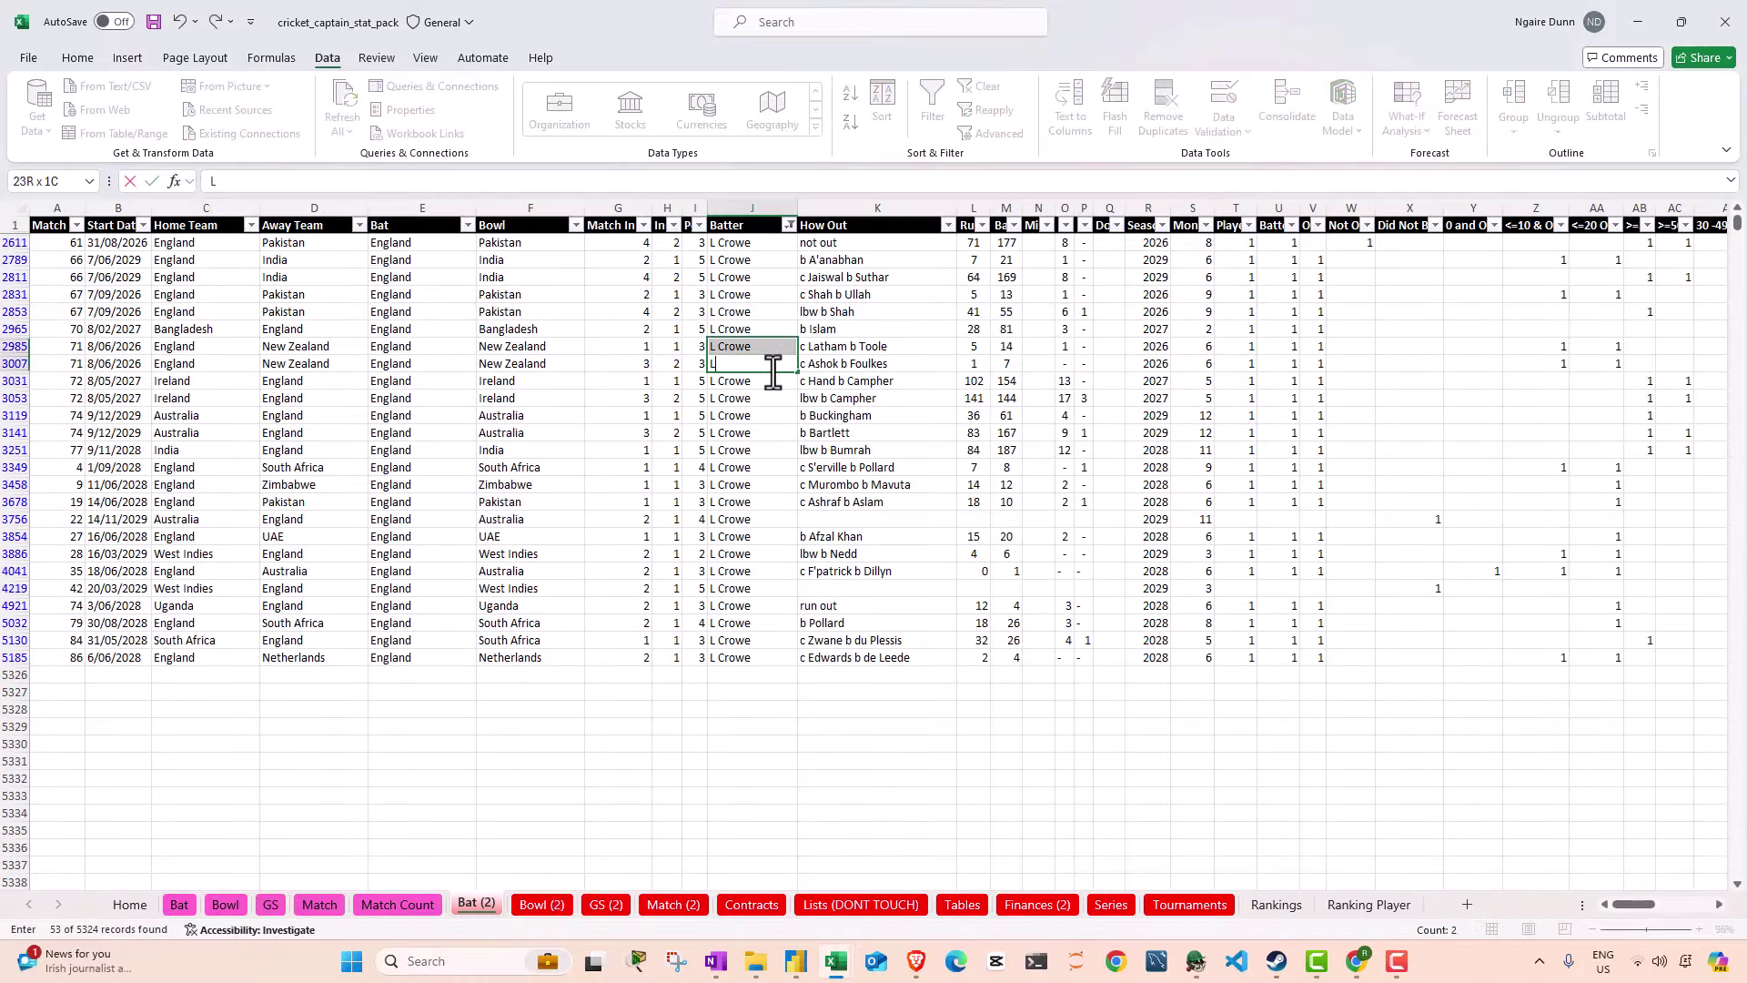
{"action": "type", "text": " B Crowe"}
{"action": "key", "text": "ctrl+Return"}
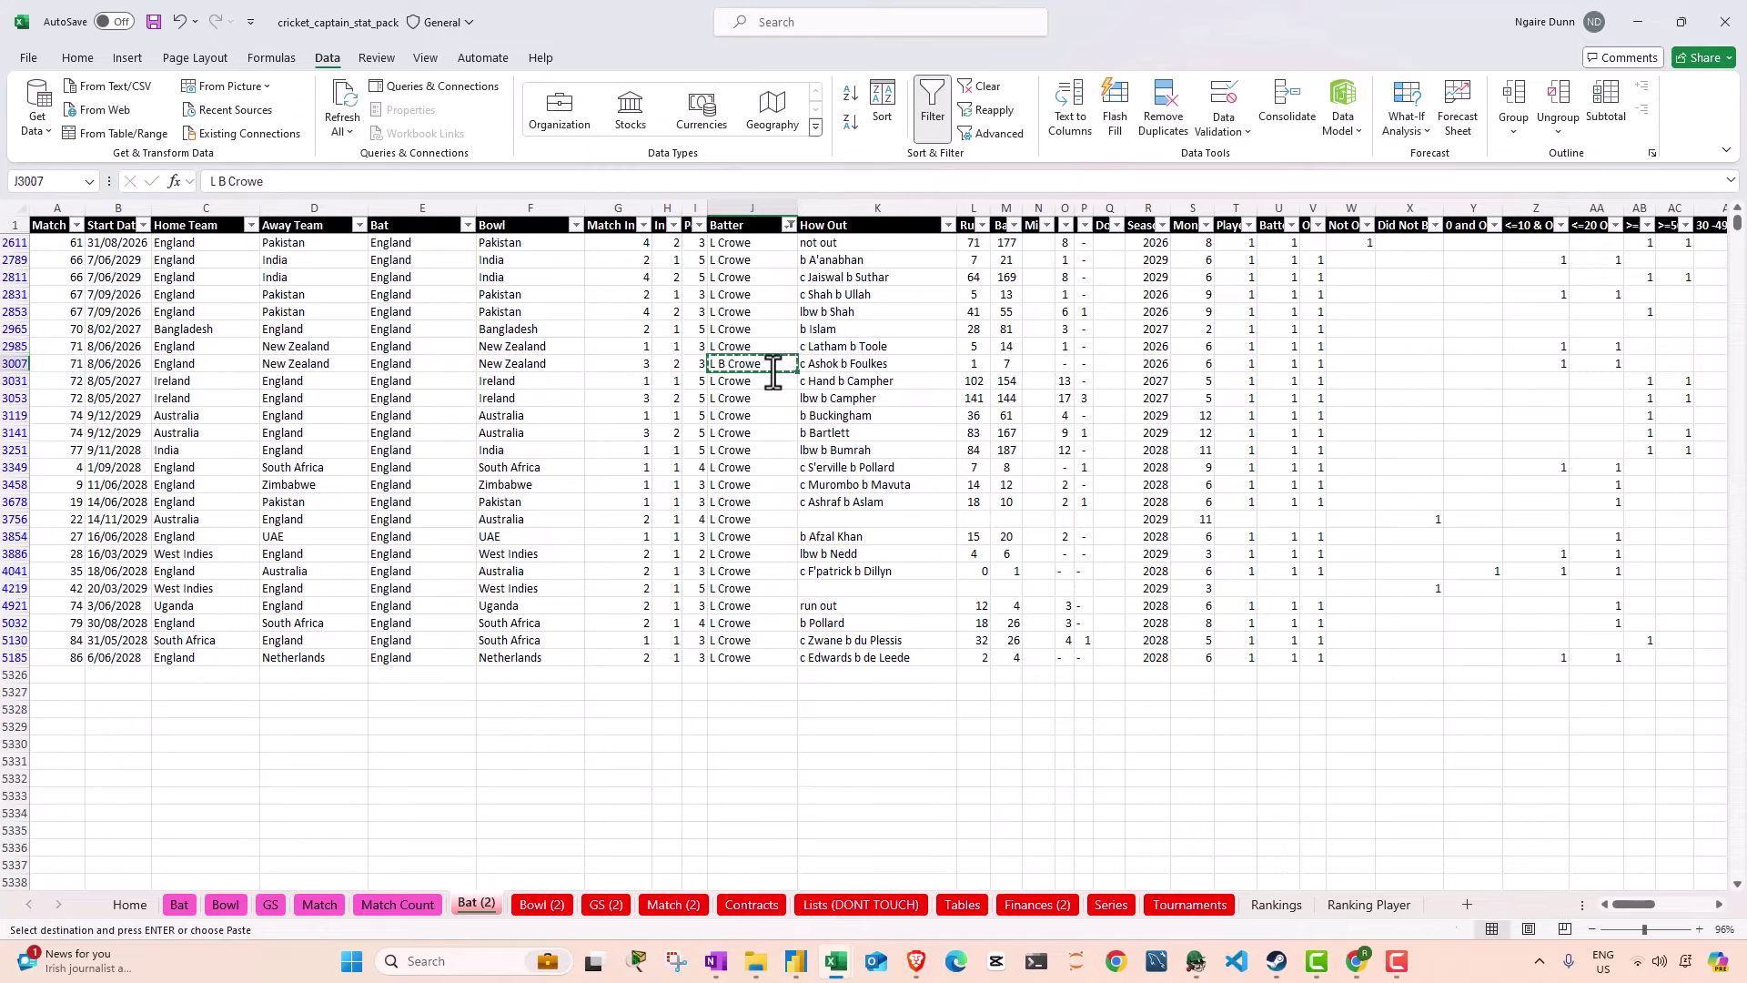
Step: Copy L B Crowe from row 3007 into all the filtered Batter cells above it
{"action": "key", "text": "ctrl+c"}
{"action": "key", "text": "ctrl+shift+Up"}
{"action": "key", "text": "ctrl+v"}
Step: Paste L B Crowe into the filtered Batter cells from row 3031 down to row 5185 and check the column to its end
{"action": "key", "text": "Down"}
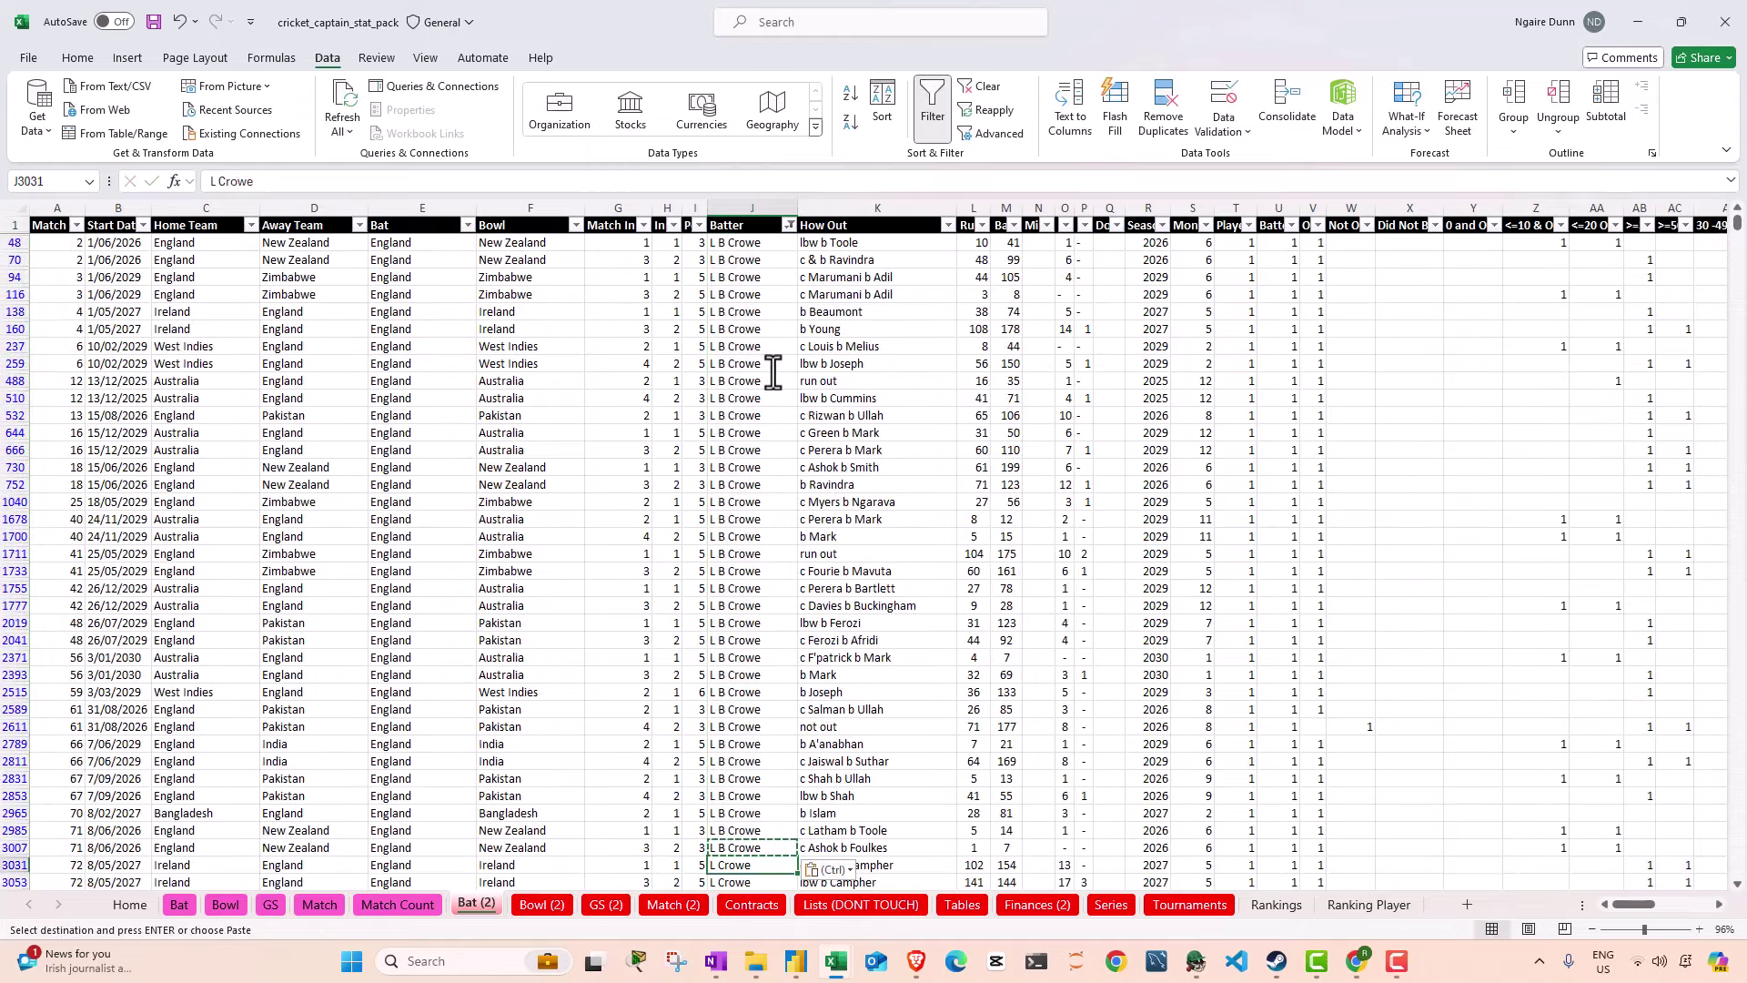
{"action": "key", "text": "shift+Down"}
{"action": "key", "text": "shift+Down"}
{"action": "key", "text": "shift+Down"}
{"action": "key", "text": "shift+Down"}
{"action": "key", "text": "shift+Down"}
{"action": "key", "text": "shift+Down"}
{"action": "key", "text": "shift+Down"}
{"action": "key", "text": "shift+Down"}
{"action": "key", "text": "shift+Down"}
{"action": "key", "text": "shift+Down"}
{"action": "key", "text": "shift+Down"}
{"action": "key", "text": "shift+Down"}
{"action": "key", "text": "shift+Down"}
{"action": "key", "text": "shift+Down"}
{"action": "key", "text": "shift+Down"}
{"action": "key", "text": "shift+Down"}
{"action": "key", "text": "shift+Down"}
{"action": "key", "text": "ctrl+v"}
{"action": "key", "text": "ctrl+Up"}
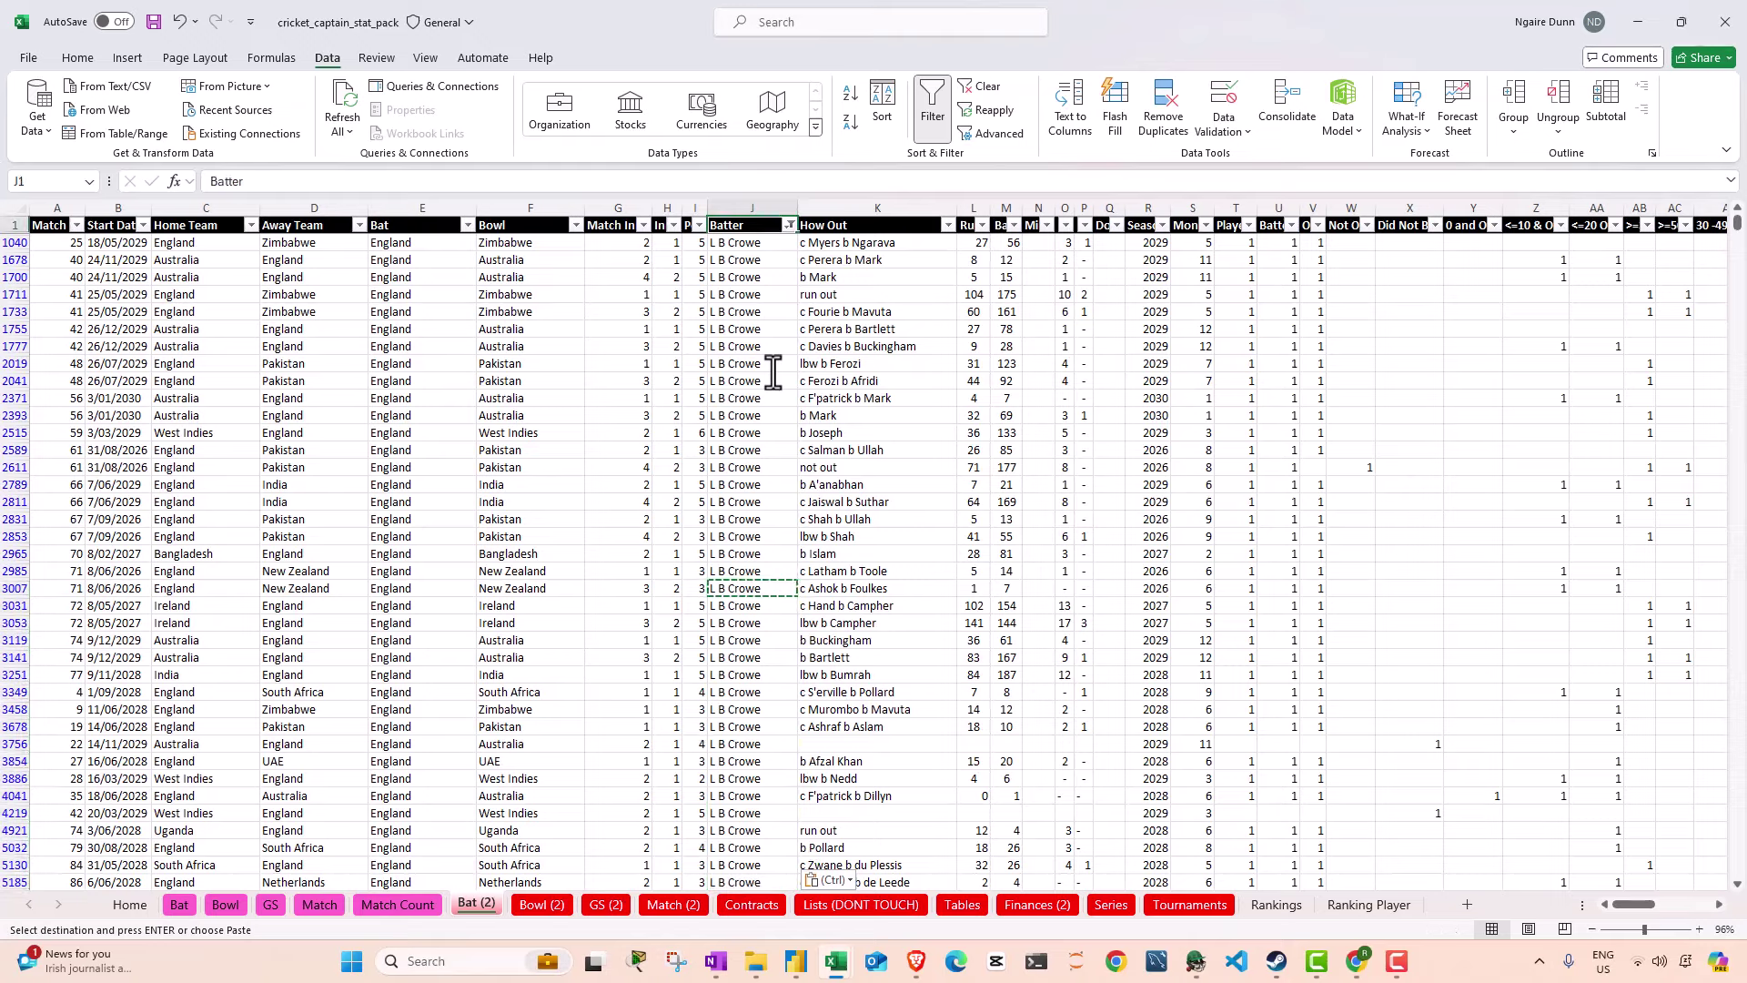
{"action": "scroll", "coordinate": [720, 509], "scroll_direction": "down", "scroll_amount": 1}
{"action": "scroll", "coordinate": [719, 509], "scroll_direction": "down", "scroll_amount": 5}
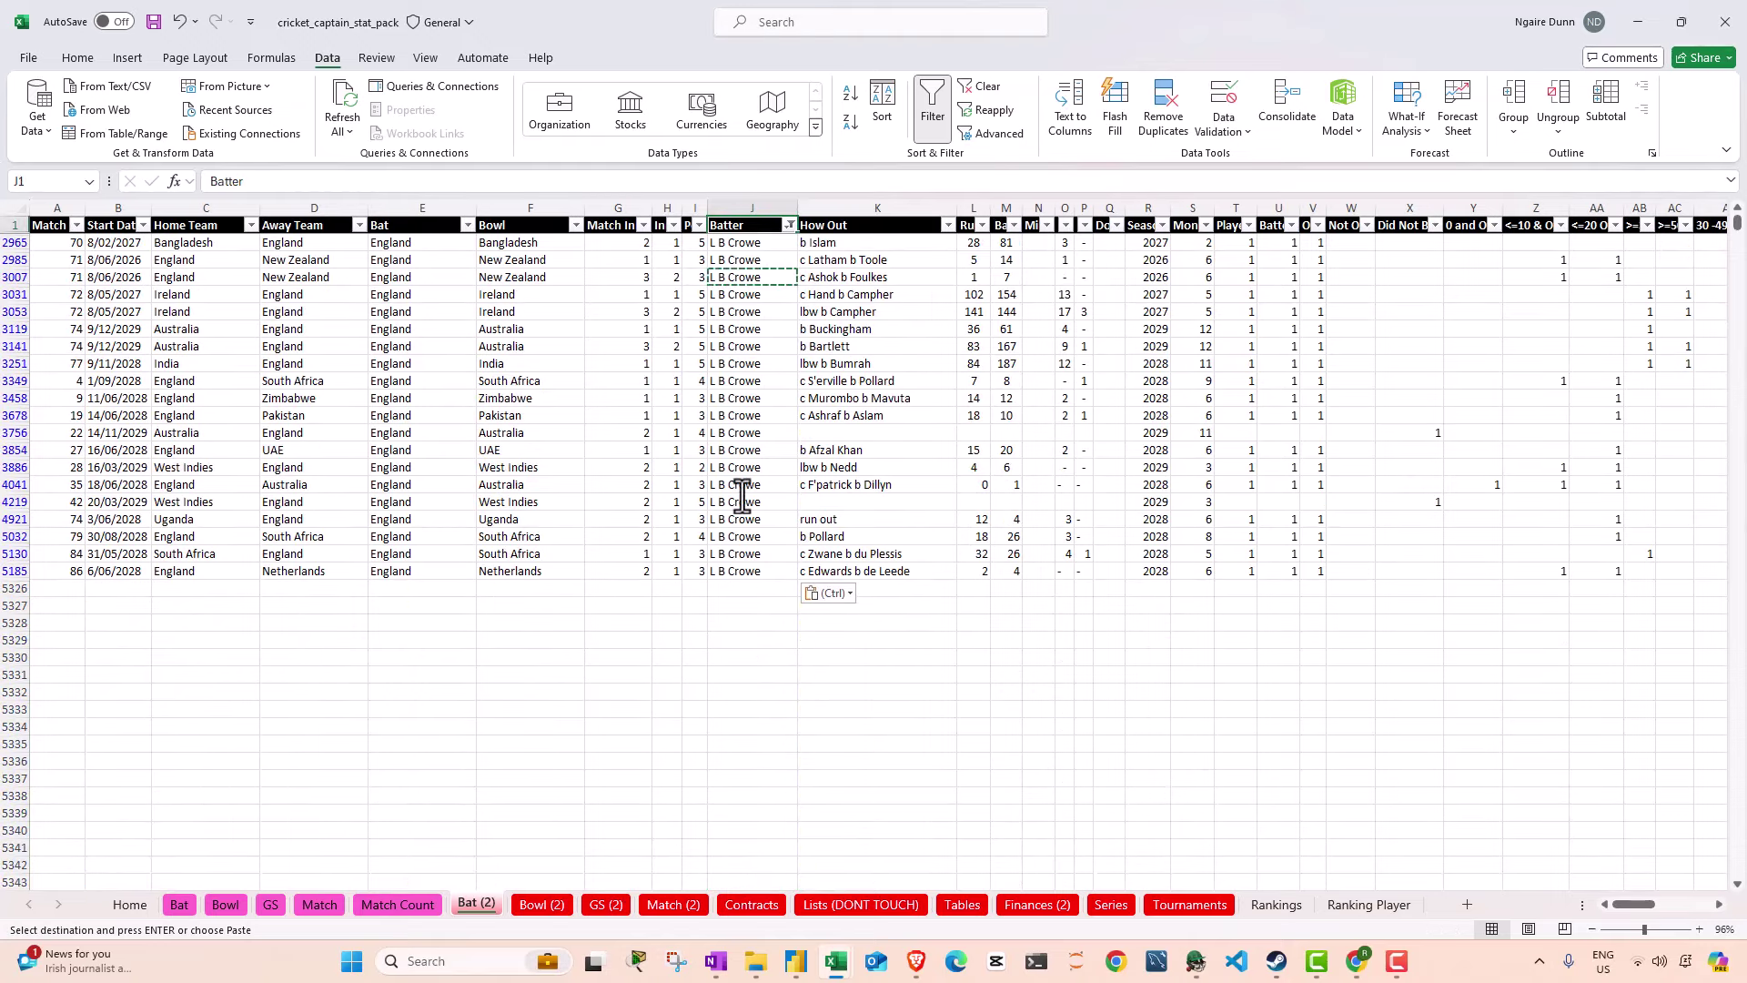
{"action": "left_click", "coordinate": [723, 501]}
{"action": "key", "text": "ctrl+Down"}
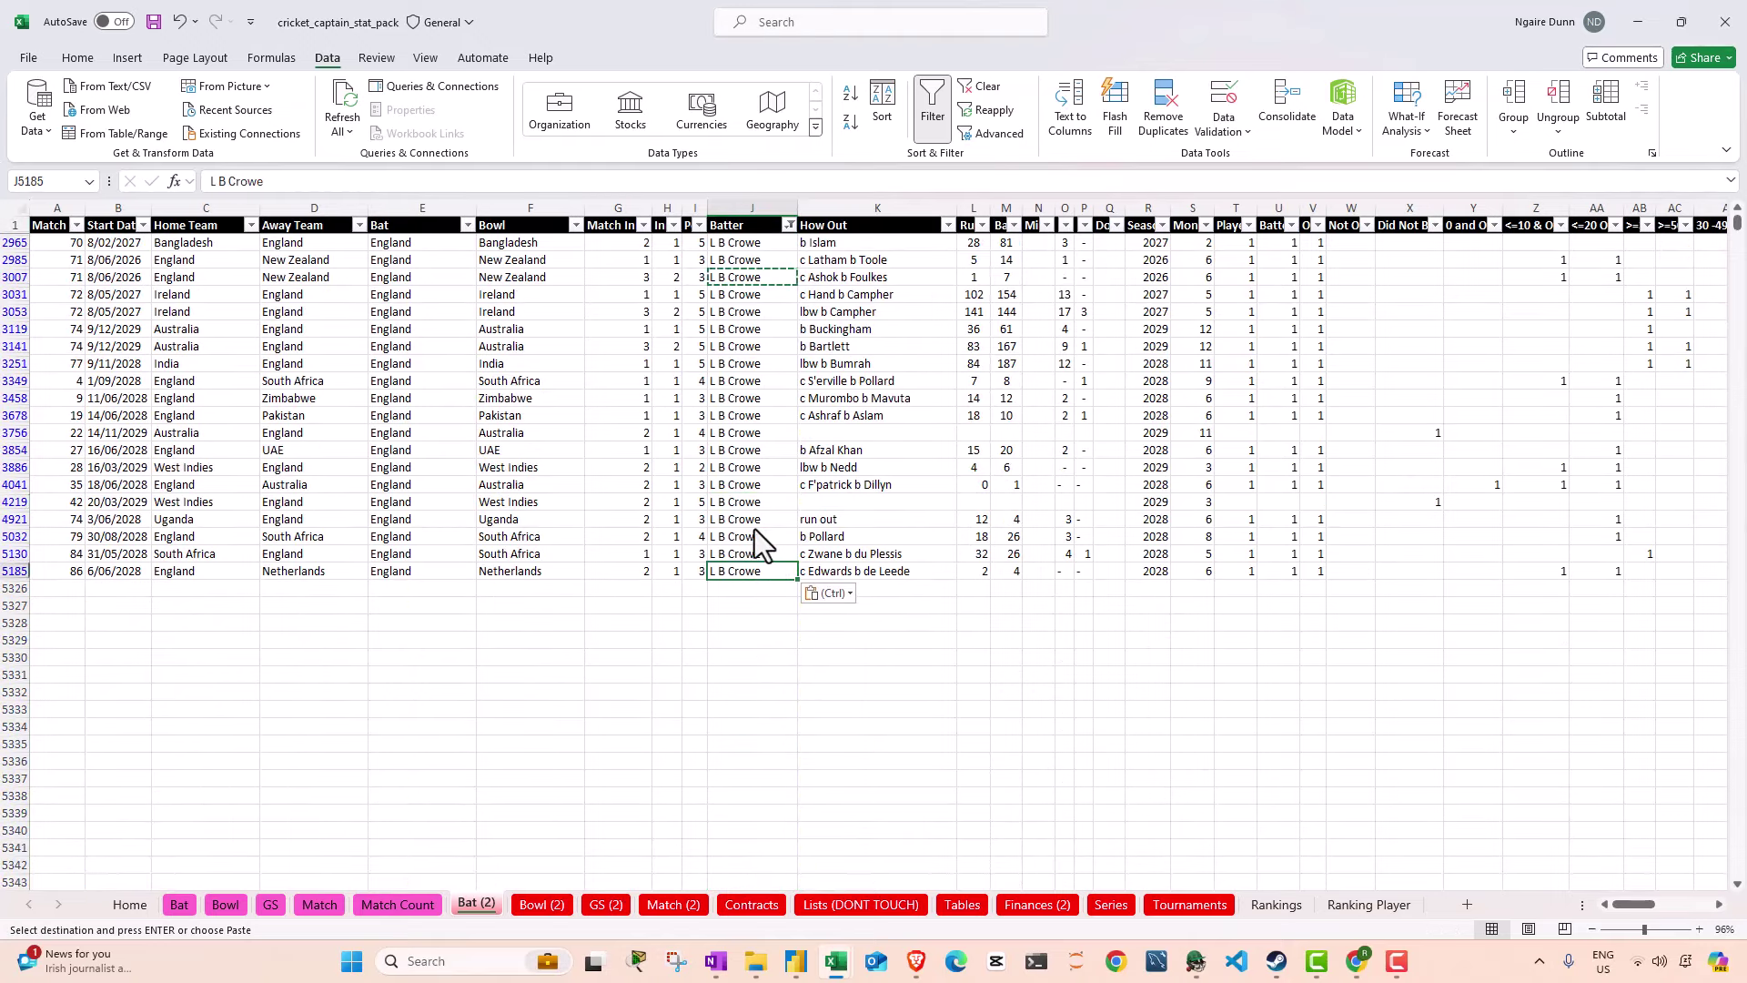
Step: Switch to the Duplicate Check page in Power BI Desktop and filter it to A Khan's 2024 row
{"action": "key", "text": "alt+Tab"}
{"action": "left_click", "coordinate": [282, 404]}
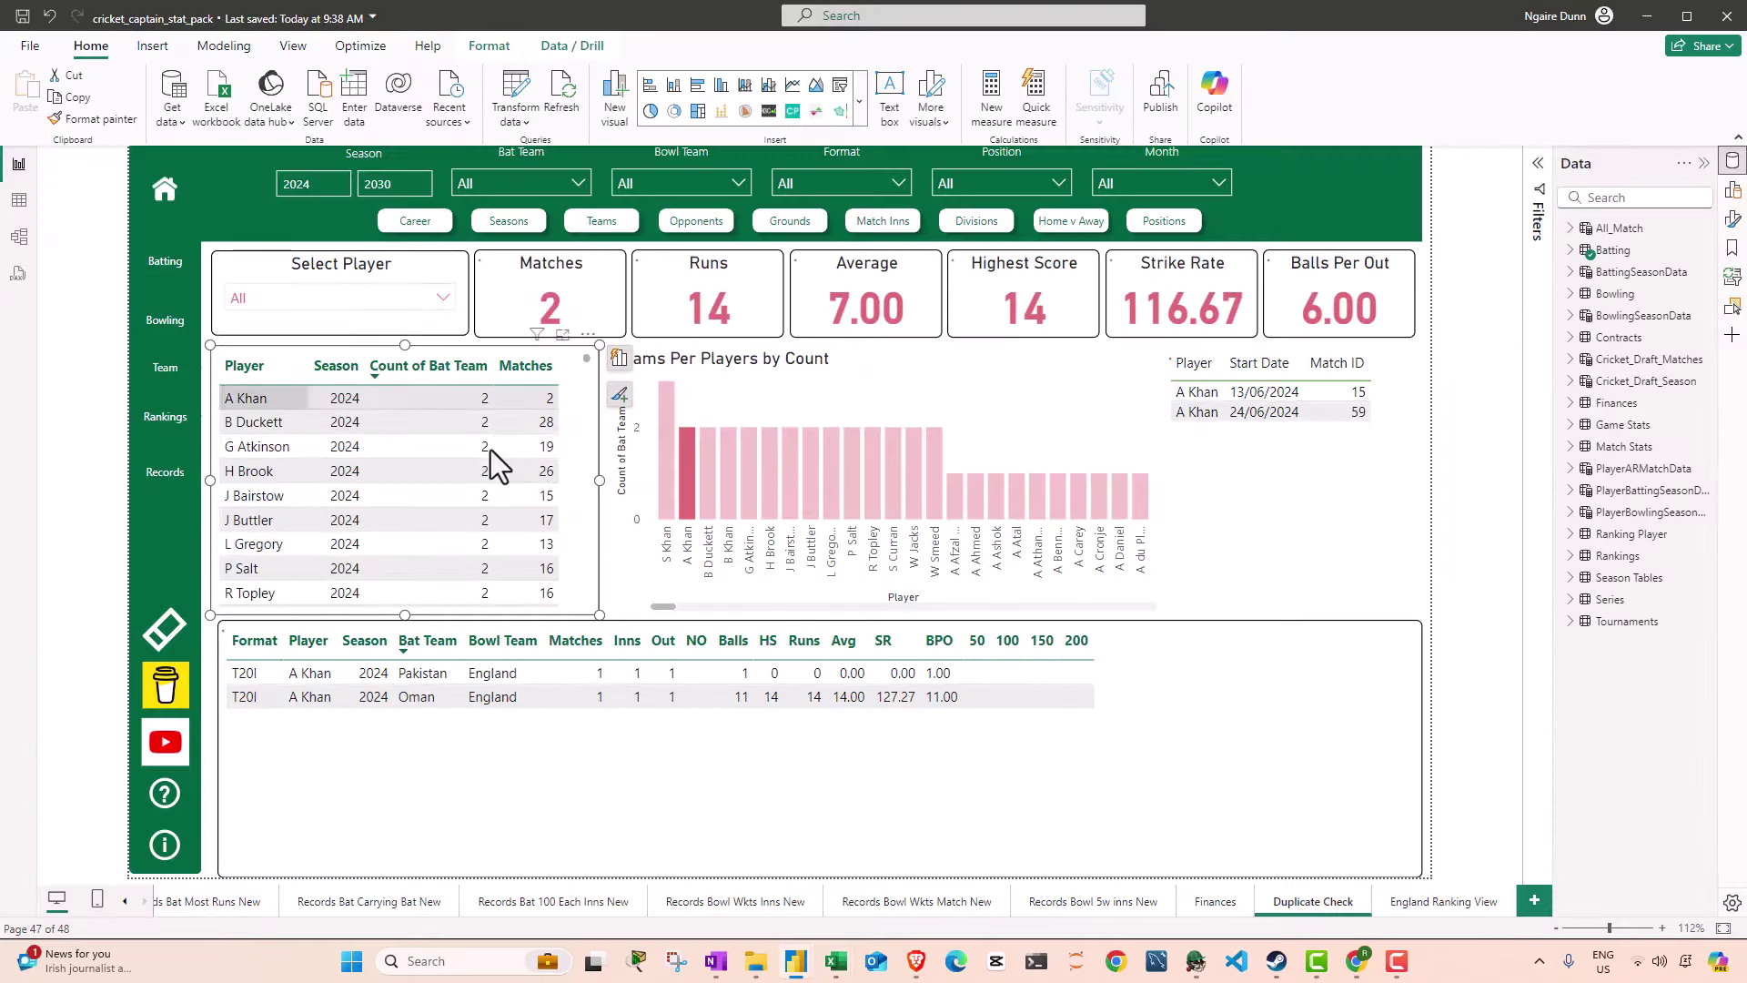